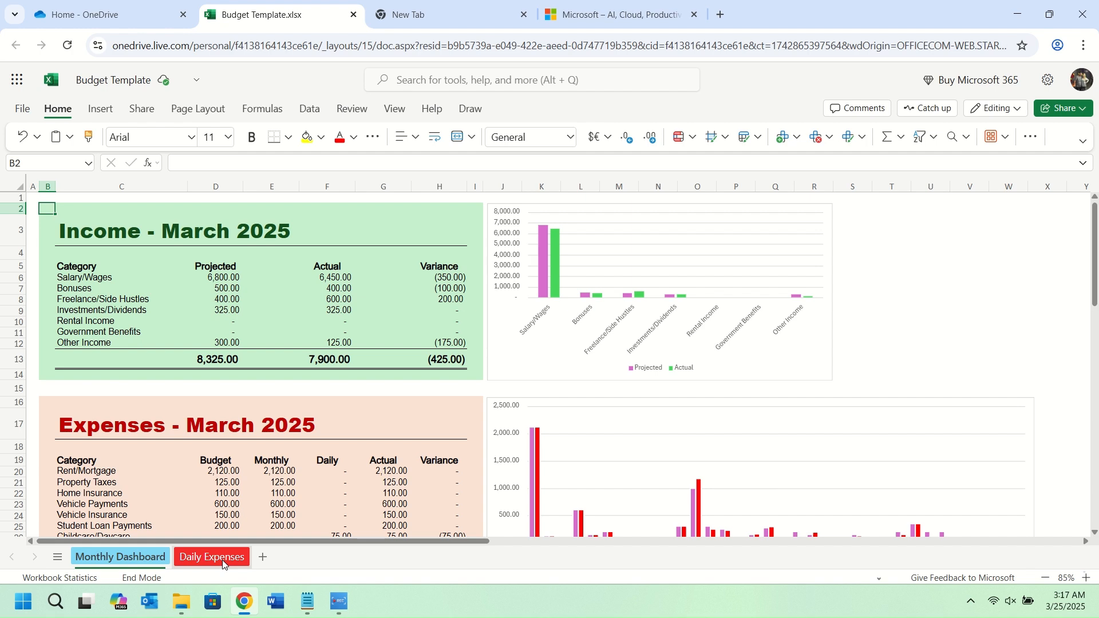
View the Daily Expenses sheet of the budget template and return to the Monthly Dashboard sheet
click(223, 565)
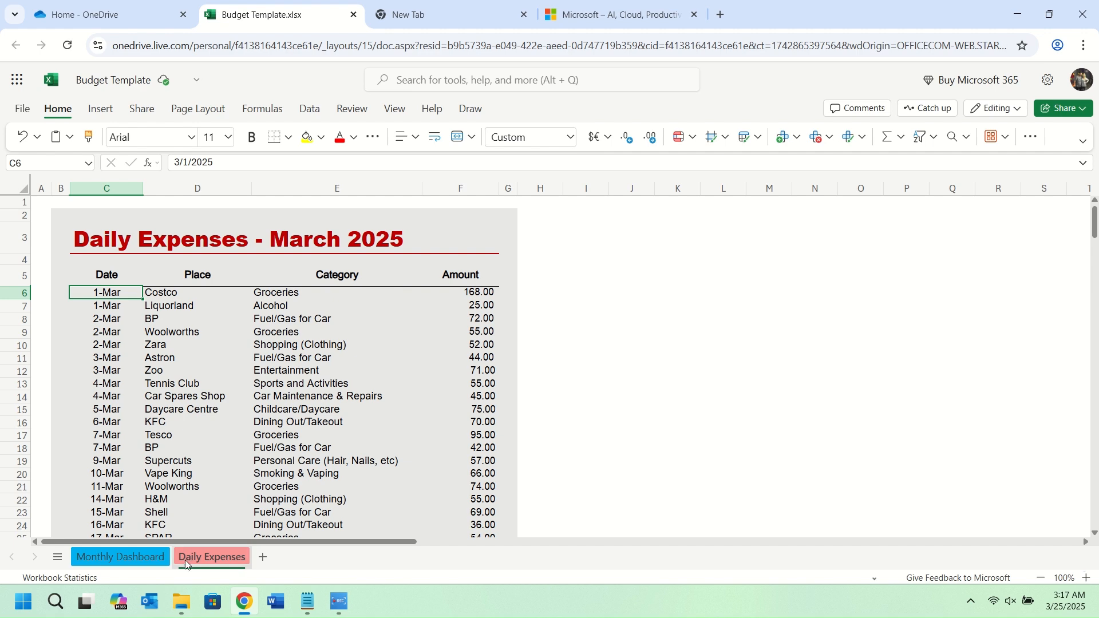
click(145, 561)
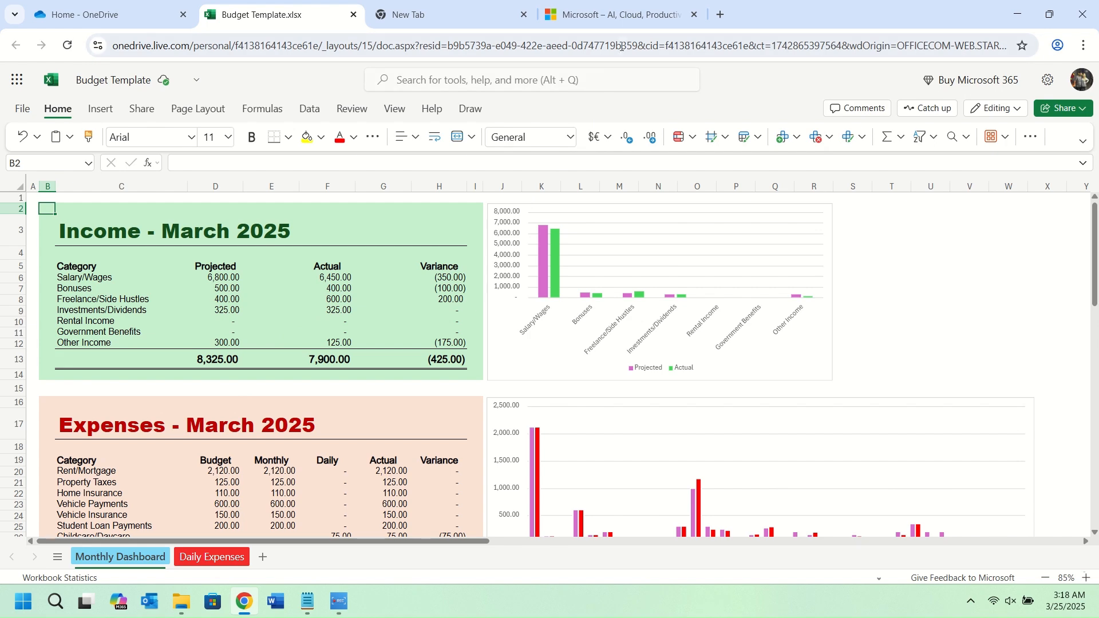
View the Microsoft homepage already open in the browser, and close that page
click(631, 21)
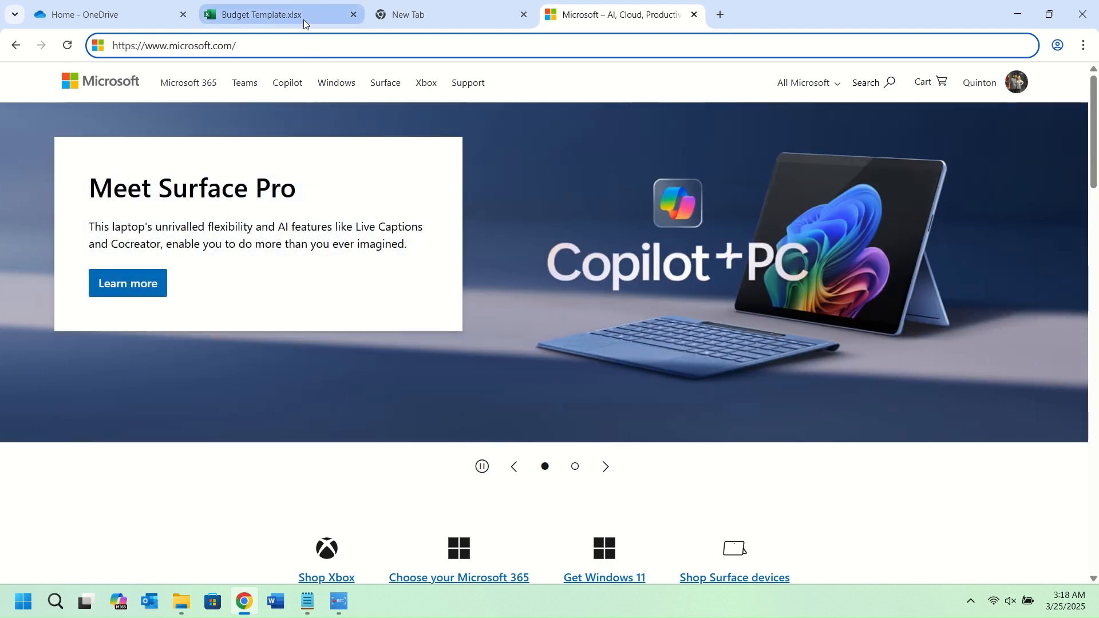
mouse_move(304, 19)
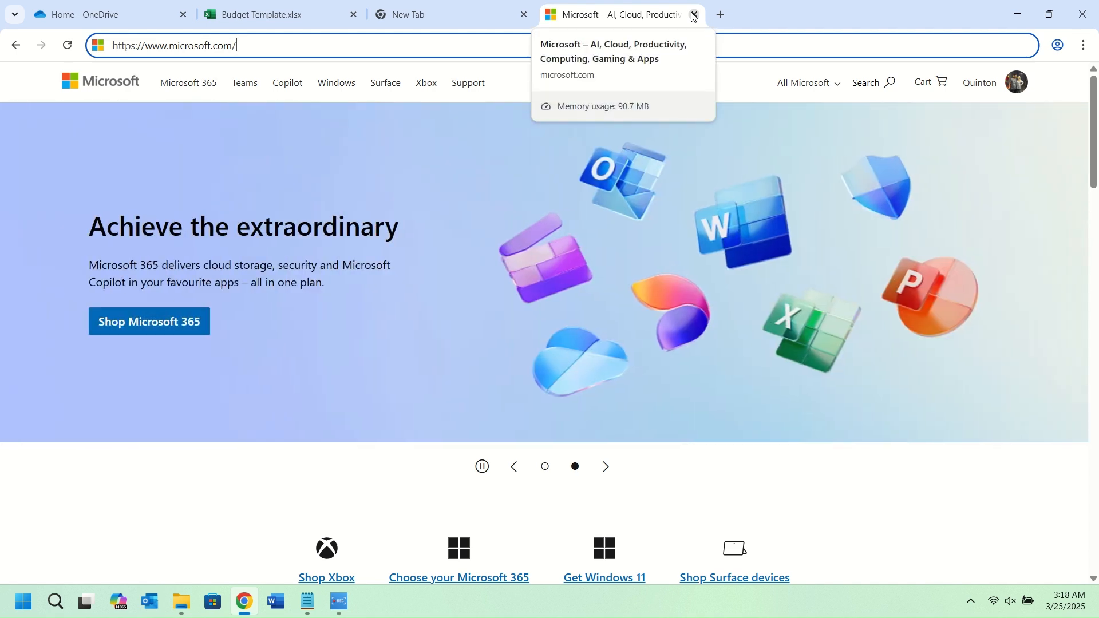
click(693, 15)
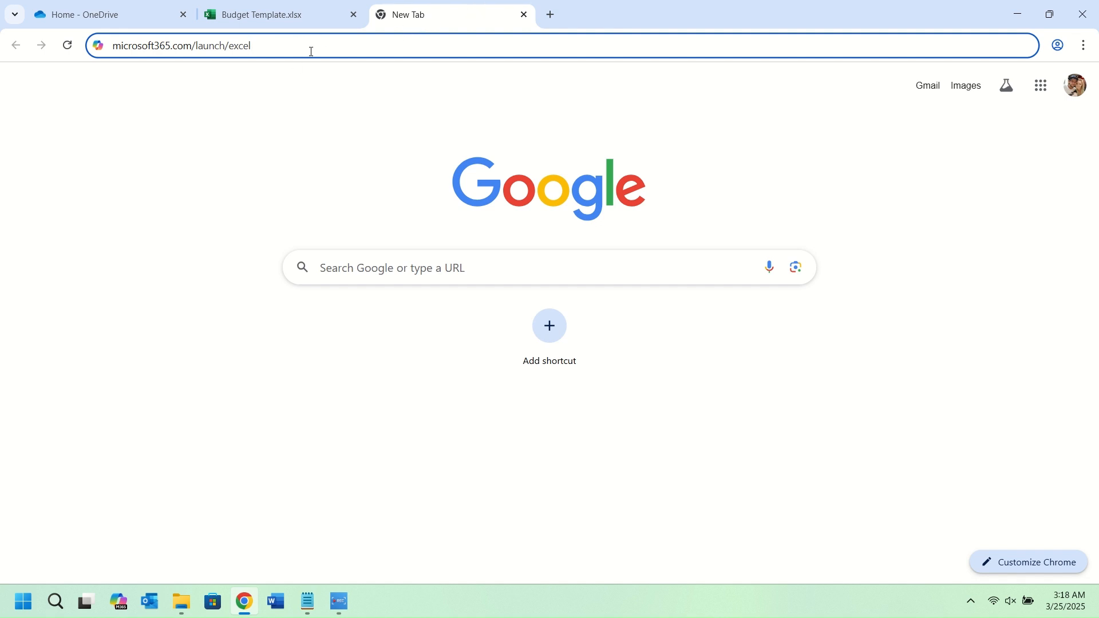
Load microsoft365.com/launch/excel, close the Budget Template workbook, and create a blank workbook
key(Return)
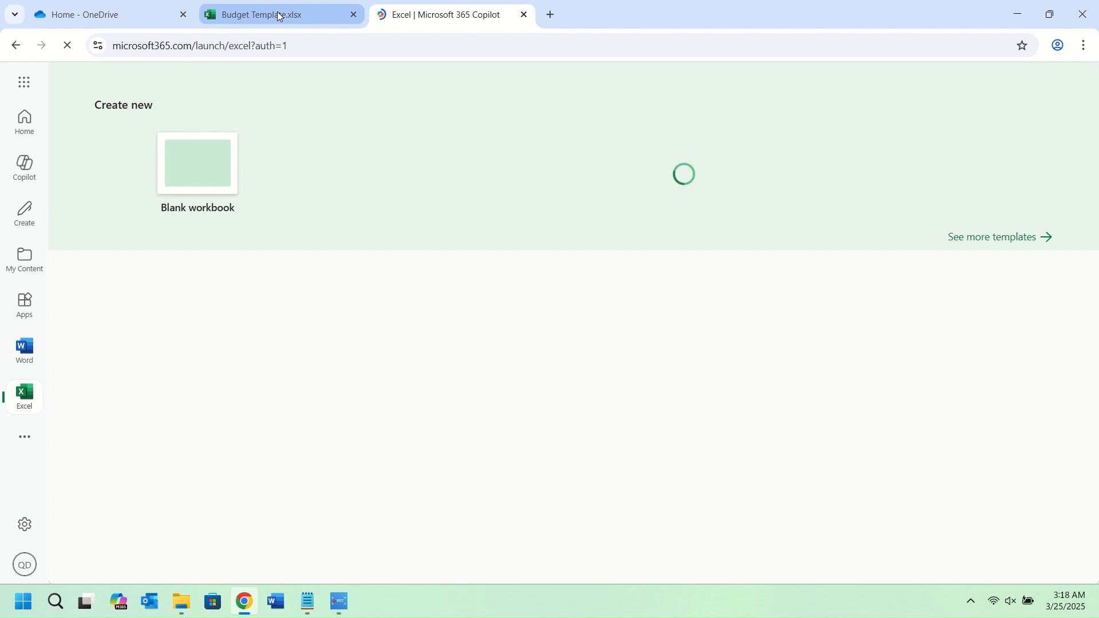
click(354, 15)
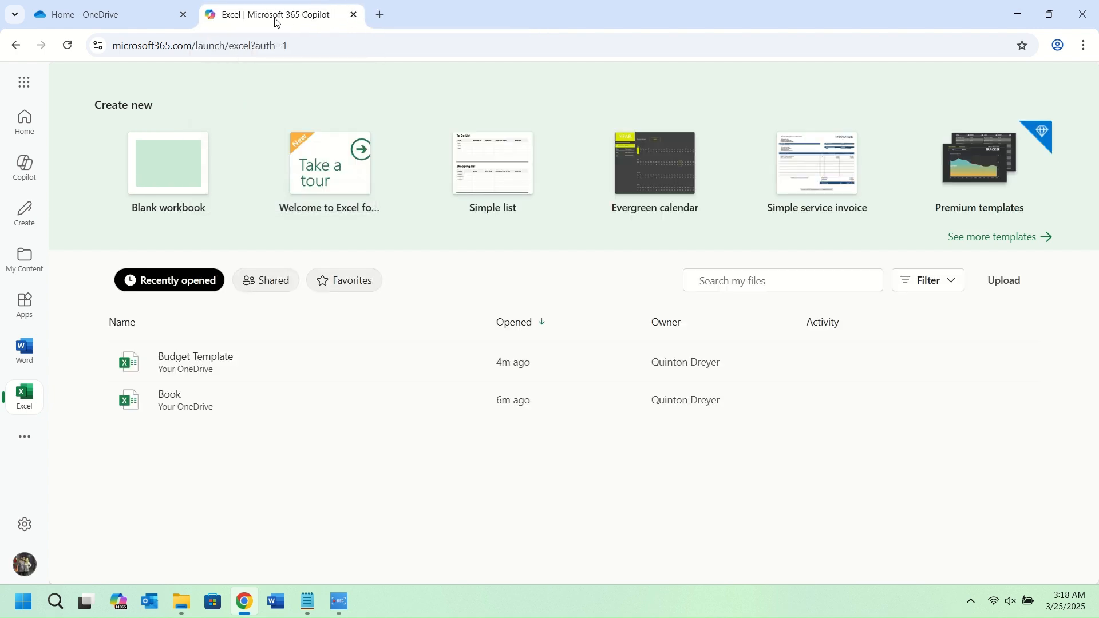
click(173, 182)
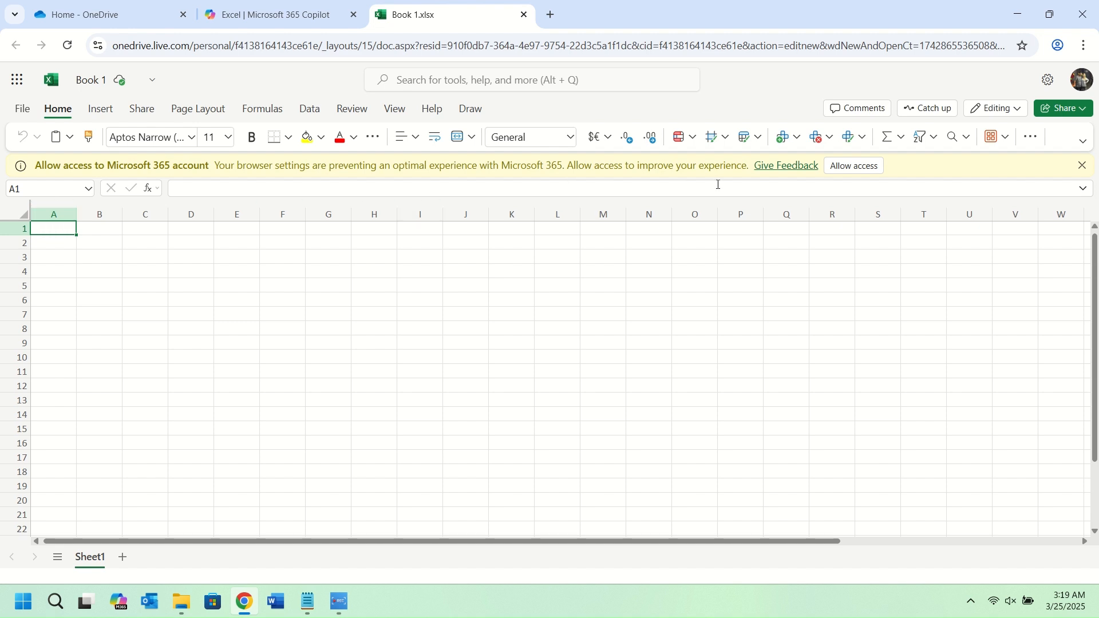
click(1081, 166)
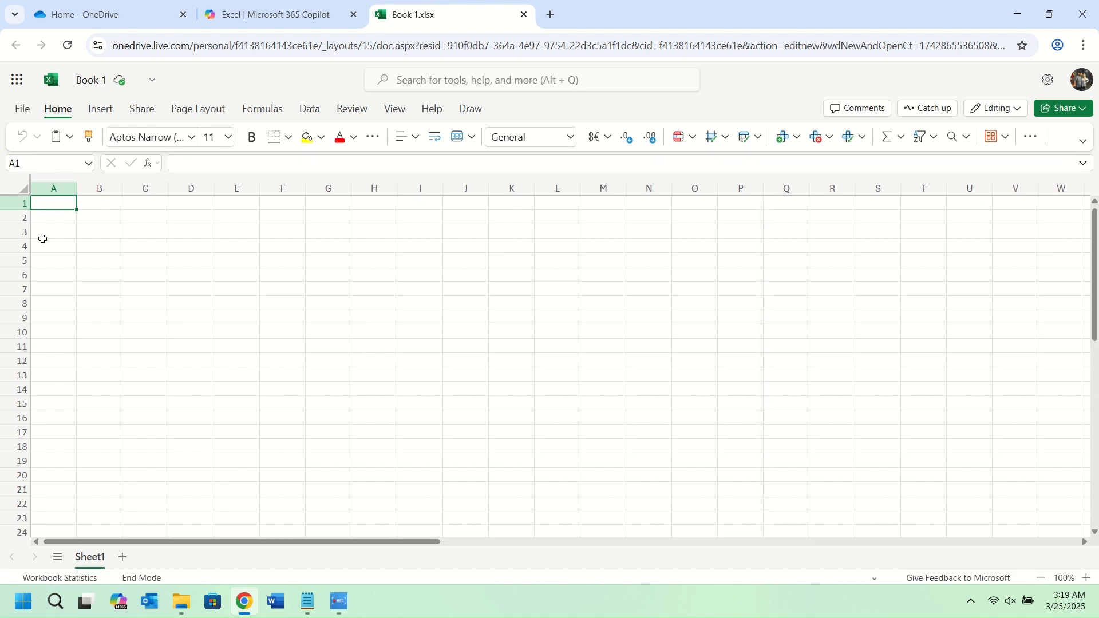
drag(53, 208, 46, 304)
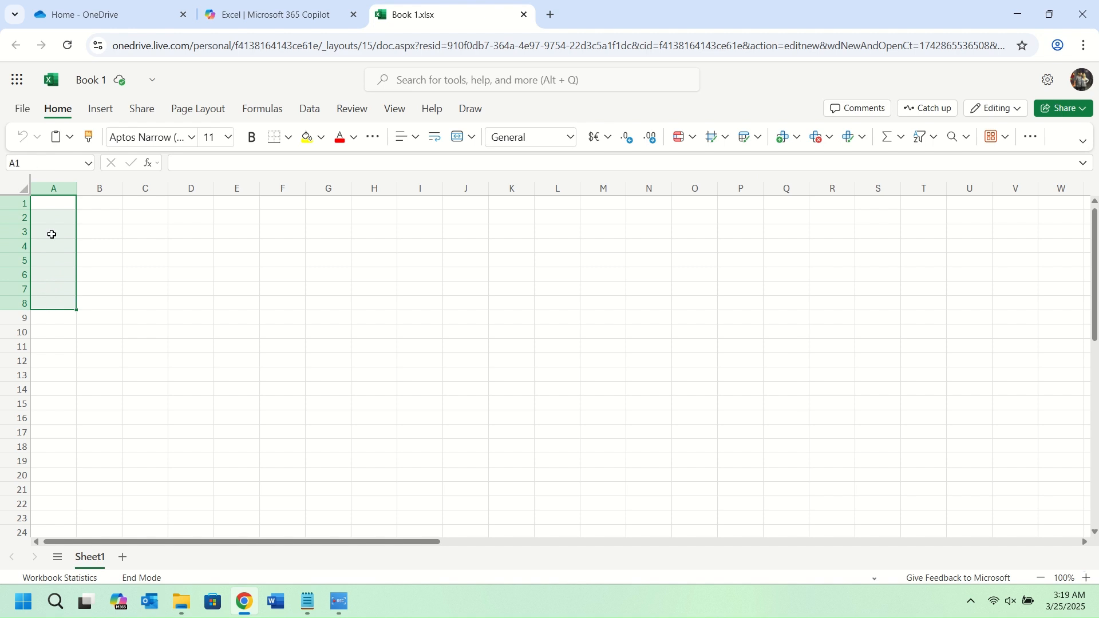
click(12, 204)
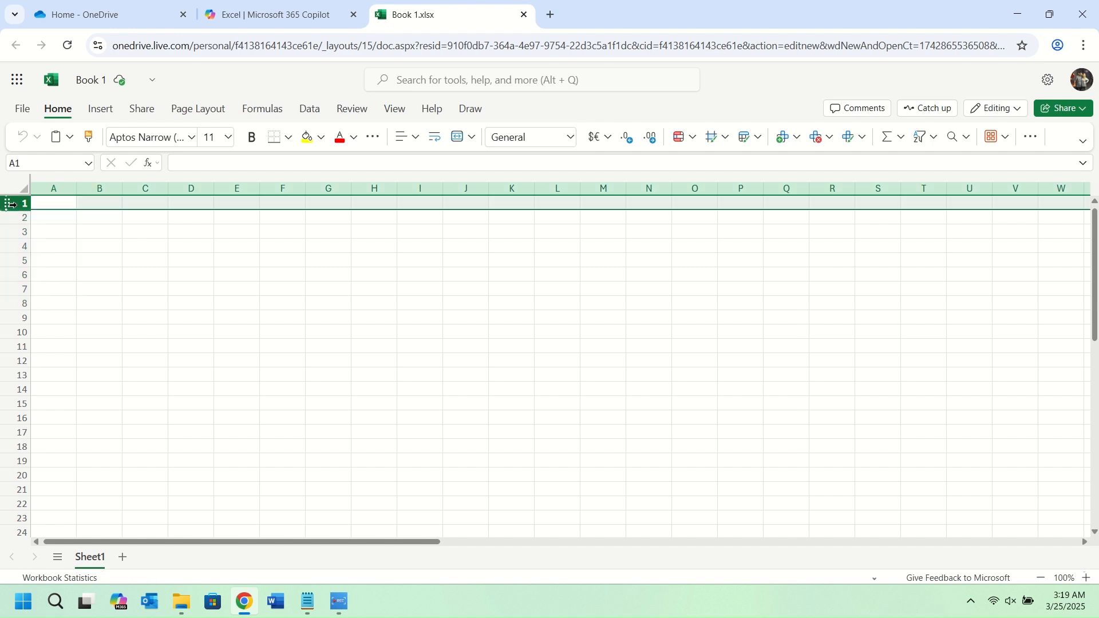
Fill the cell range B2:I14 with light green as the background of the income section
click(97, 218)
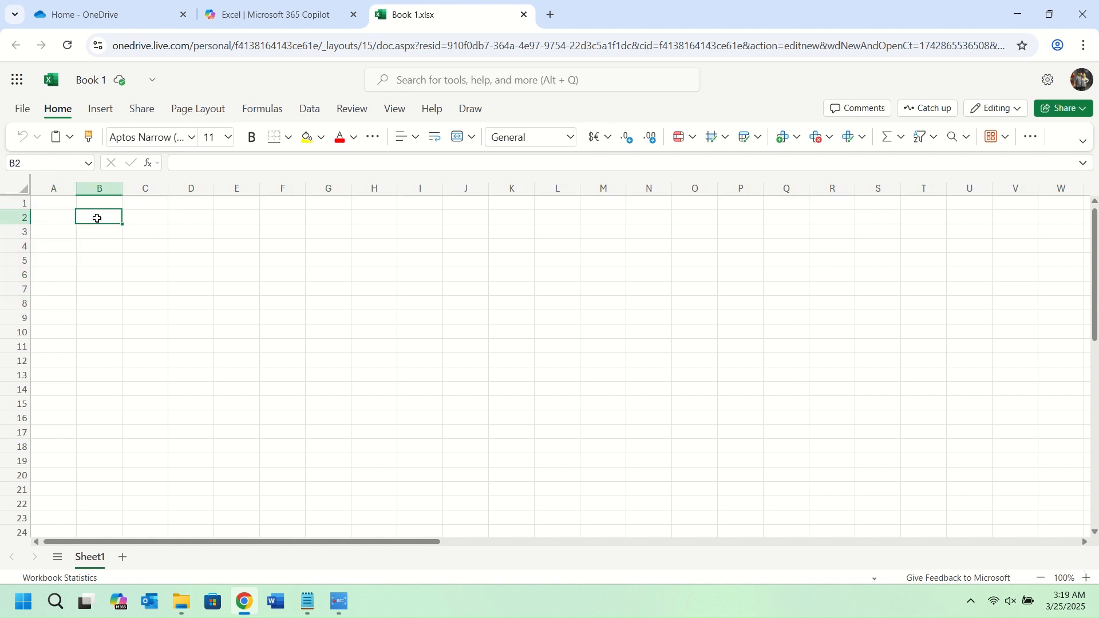
drag(97, 219, 424, 391)
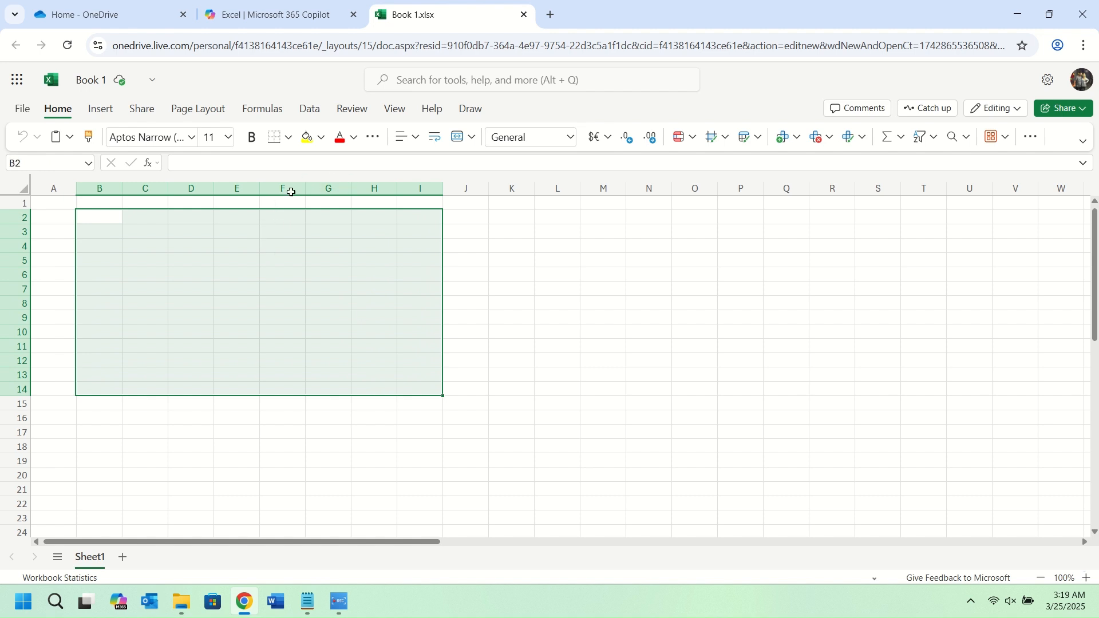
click(322, 137)
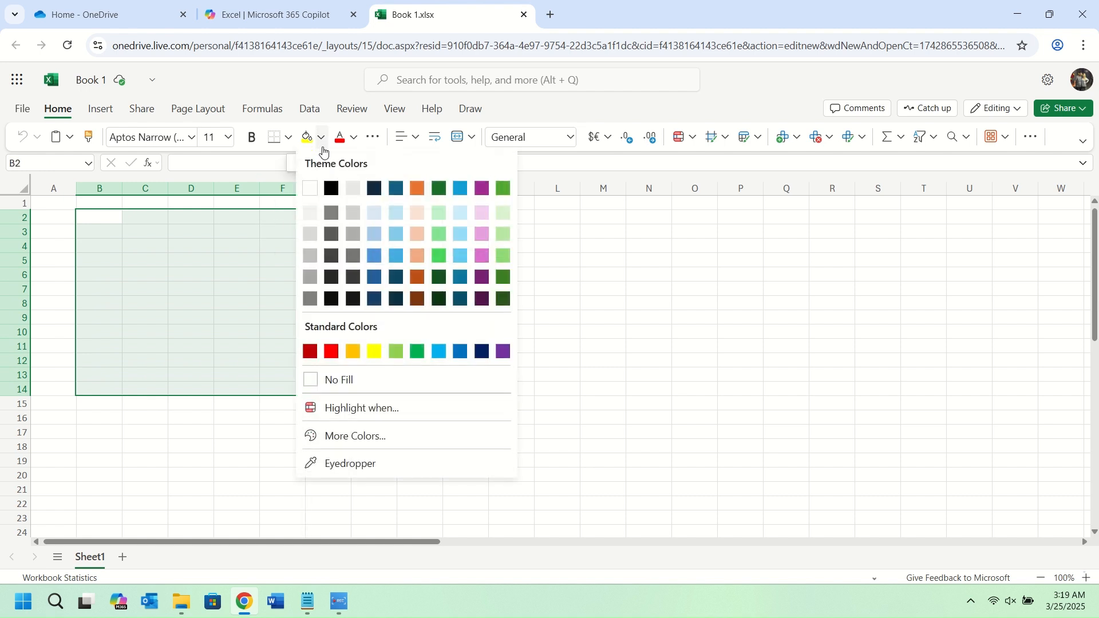
click(509, 214)
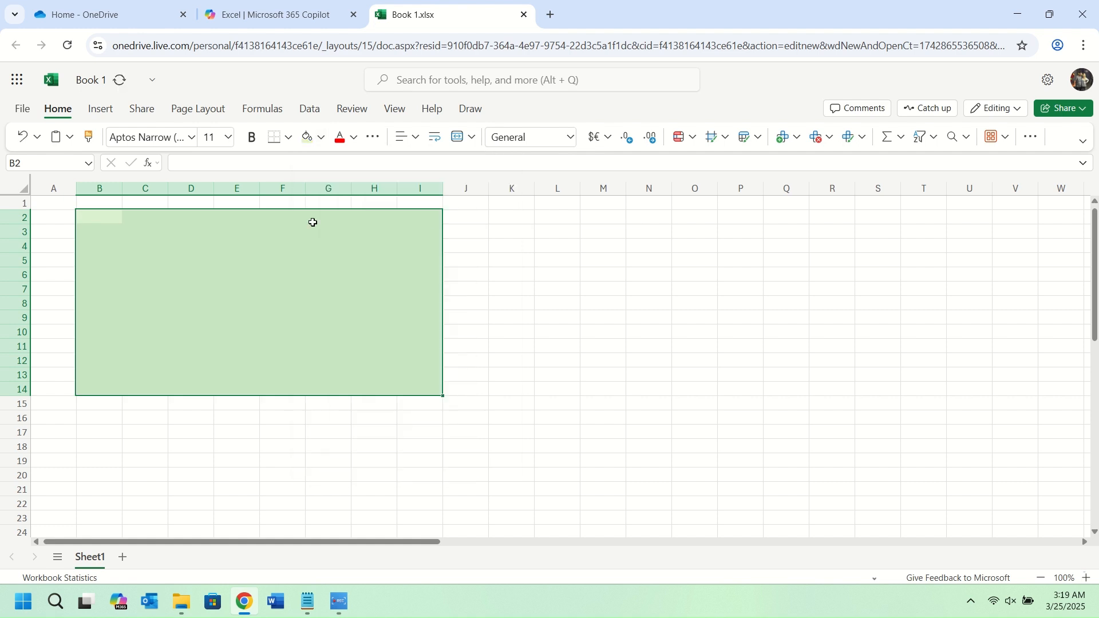
click(143, 231)
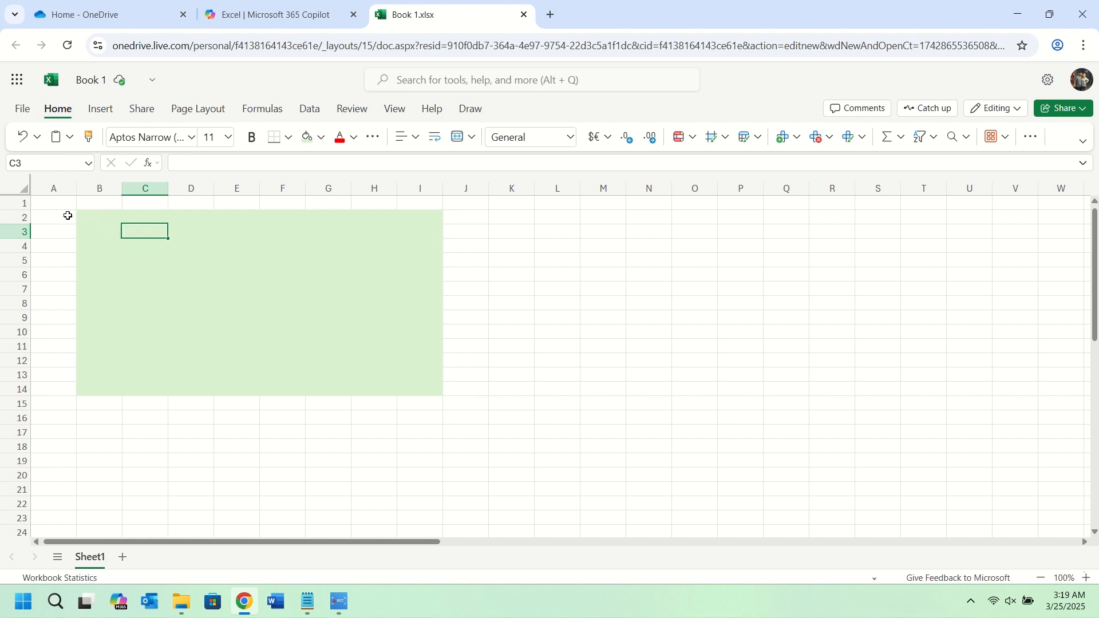
drag(89, 215, 201, 216)
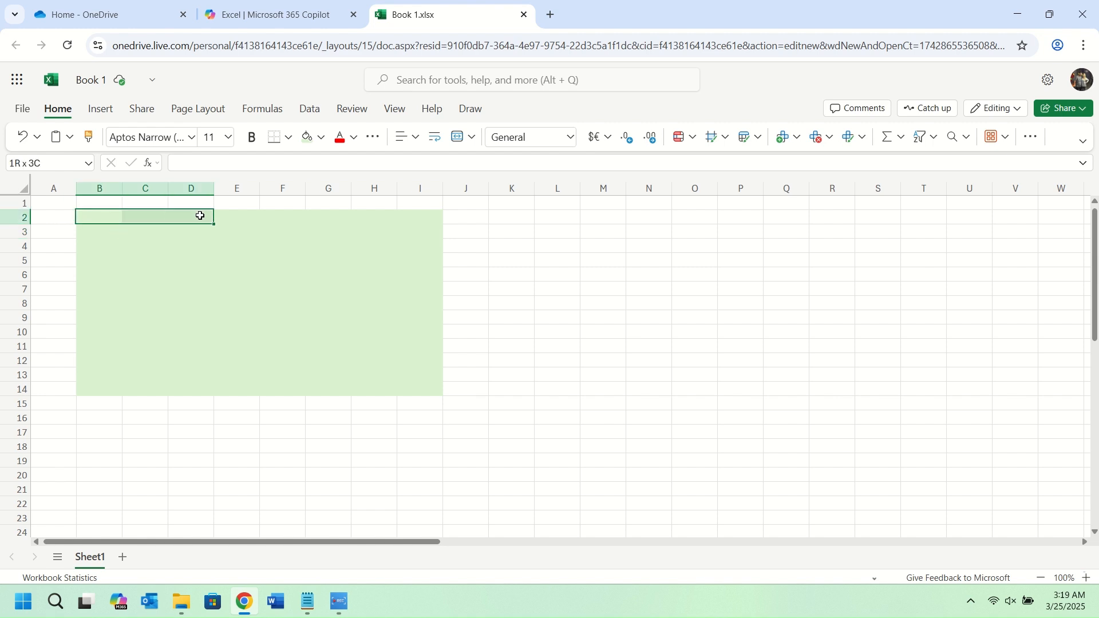
click(25, 217)
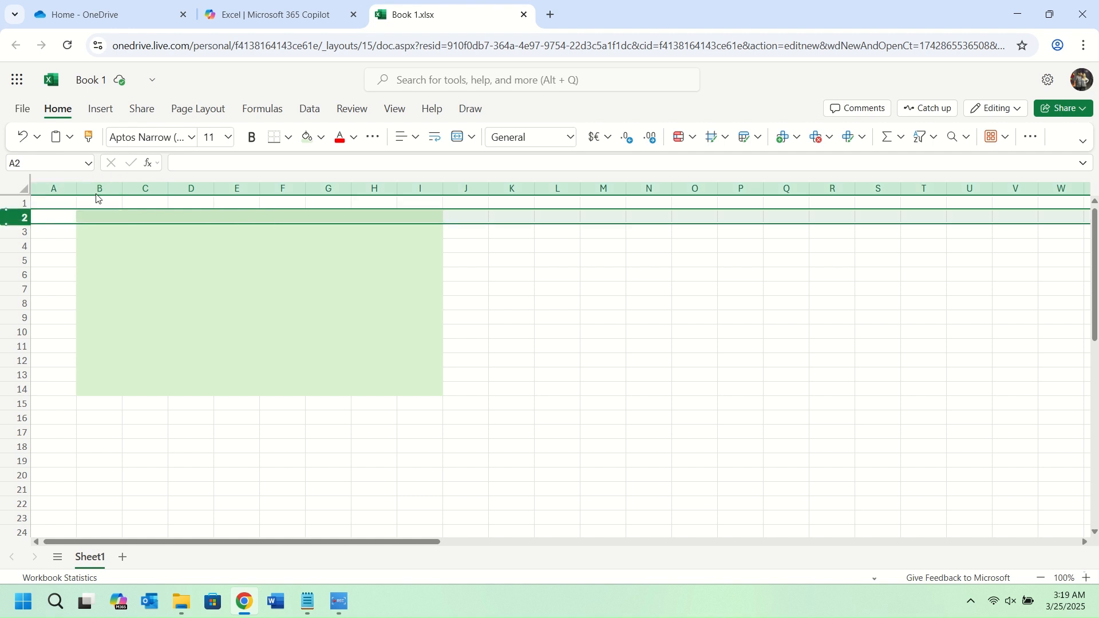
click(100, 188)
Enter the title "Income - March 2025" in cell C3
click(137, 229)
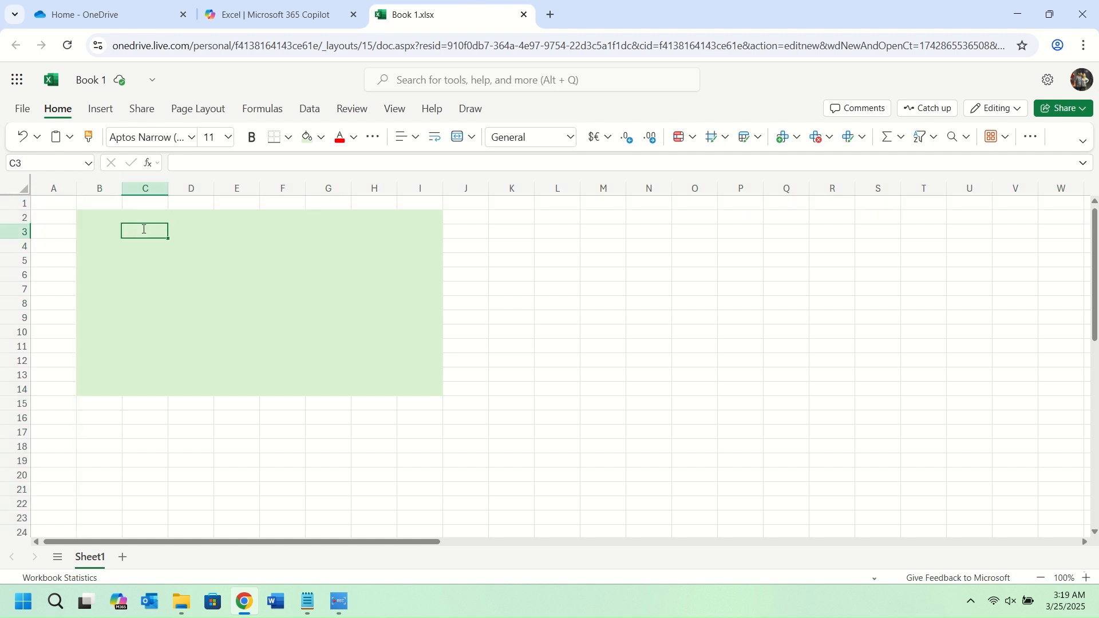
text(Income)
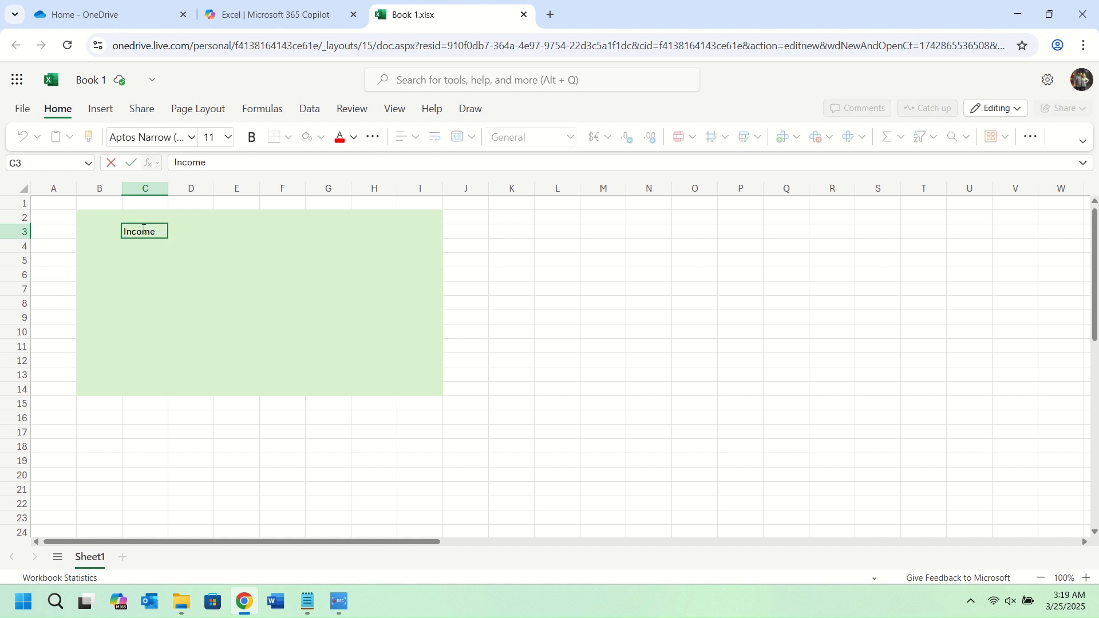
text( - March 2025)
key(Return)
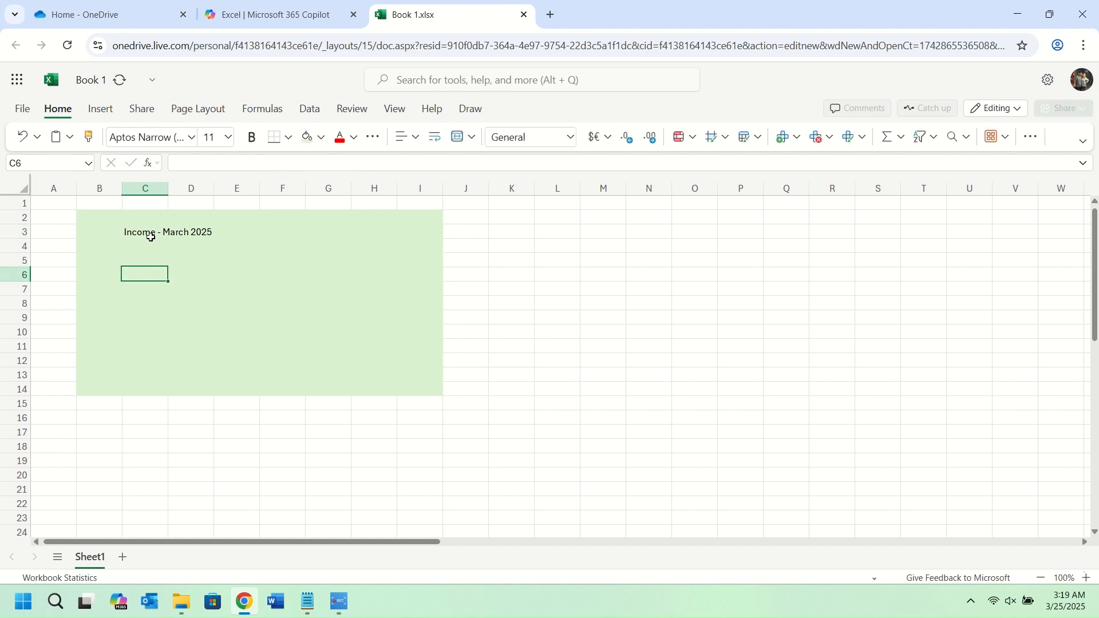
Format the title in C3 with the Arial Black font, size 25, and the darkest green theme font colour
click(149, 236)
click(146, 138)
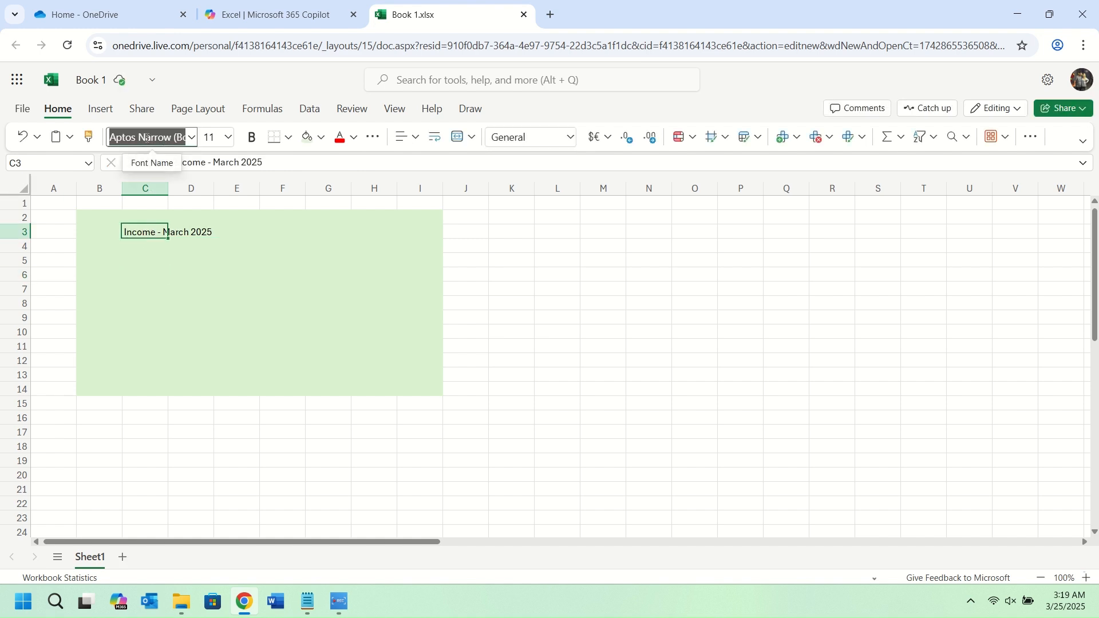
text(Arial black)
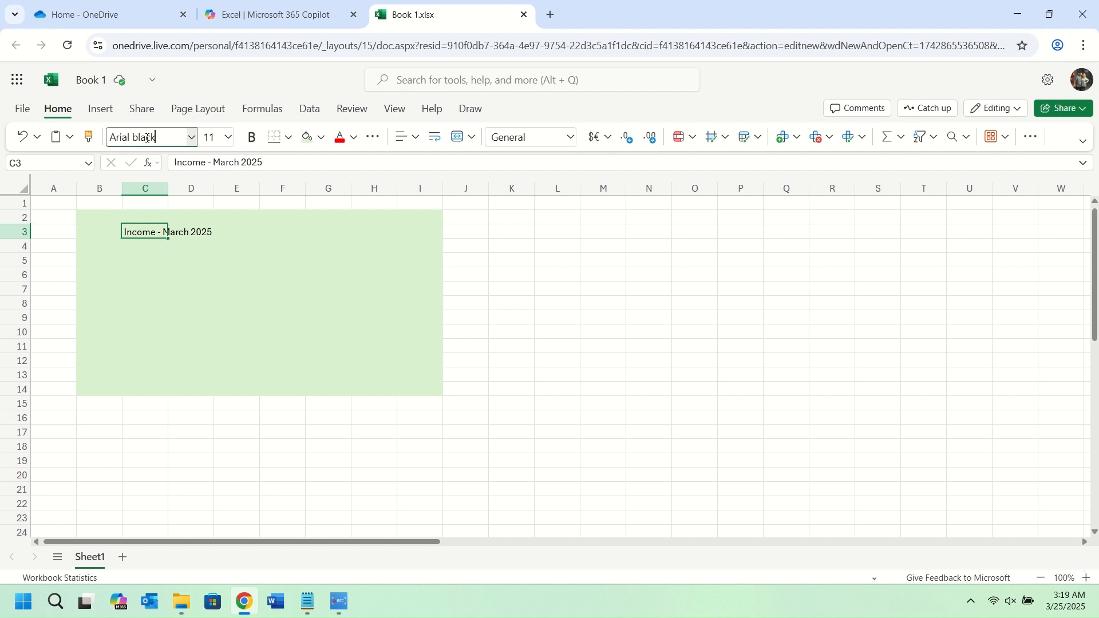
key(Return)
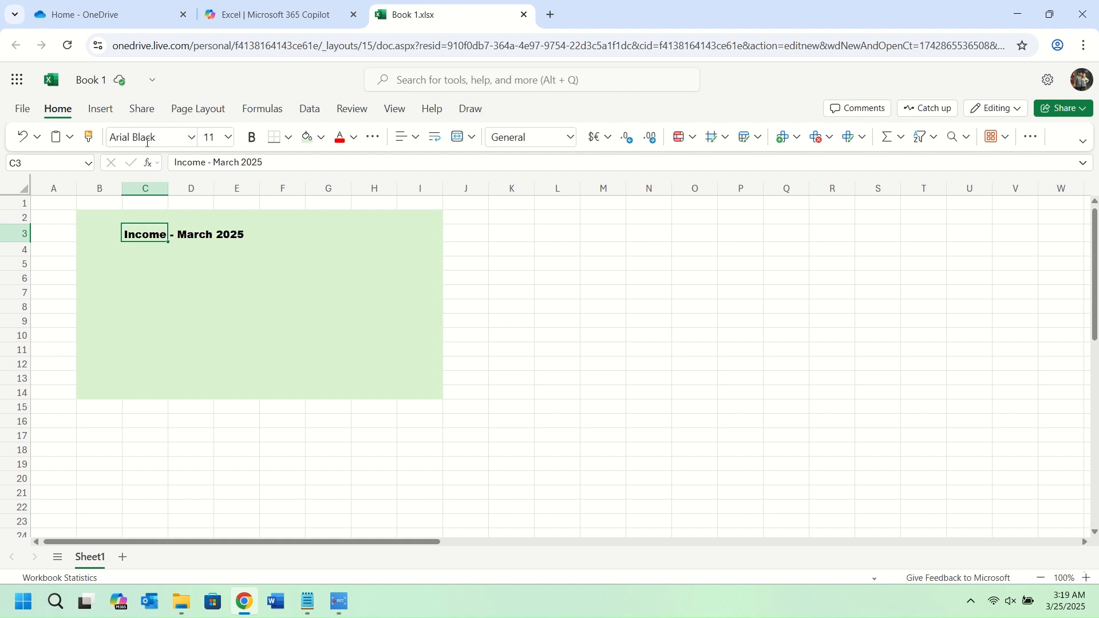
click(214, 140)
text(25)
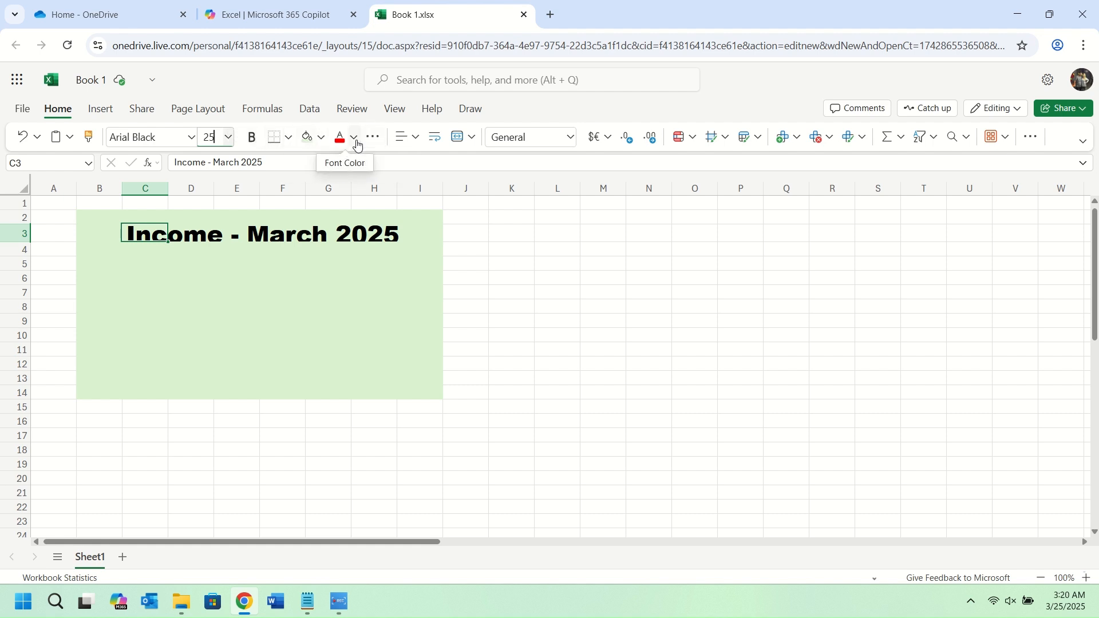
key(Return)
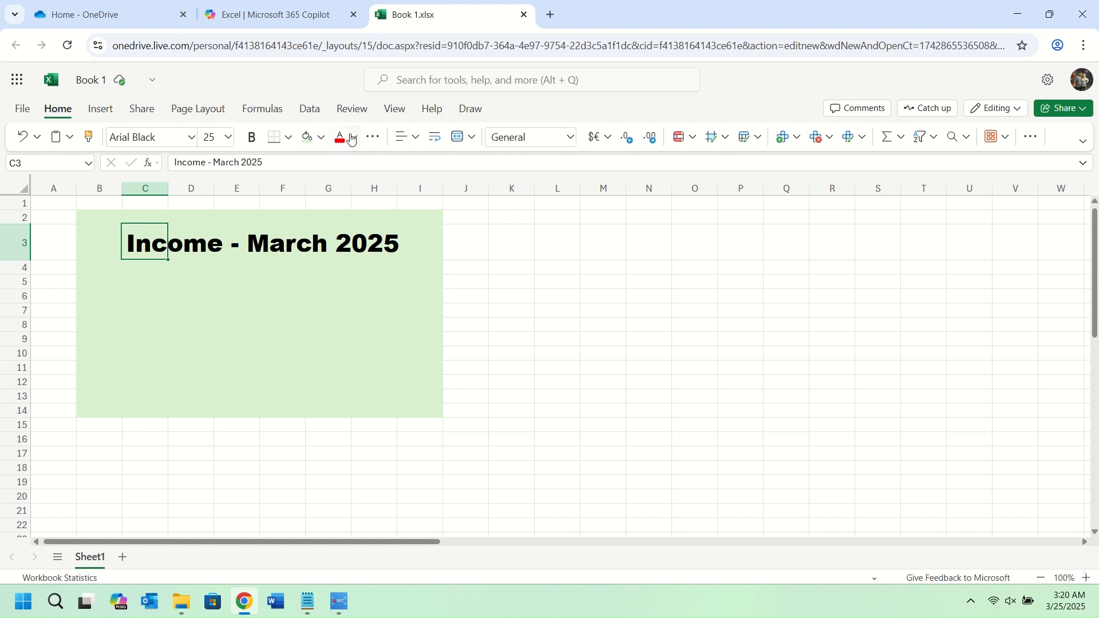
click(355, 137)
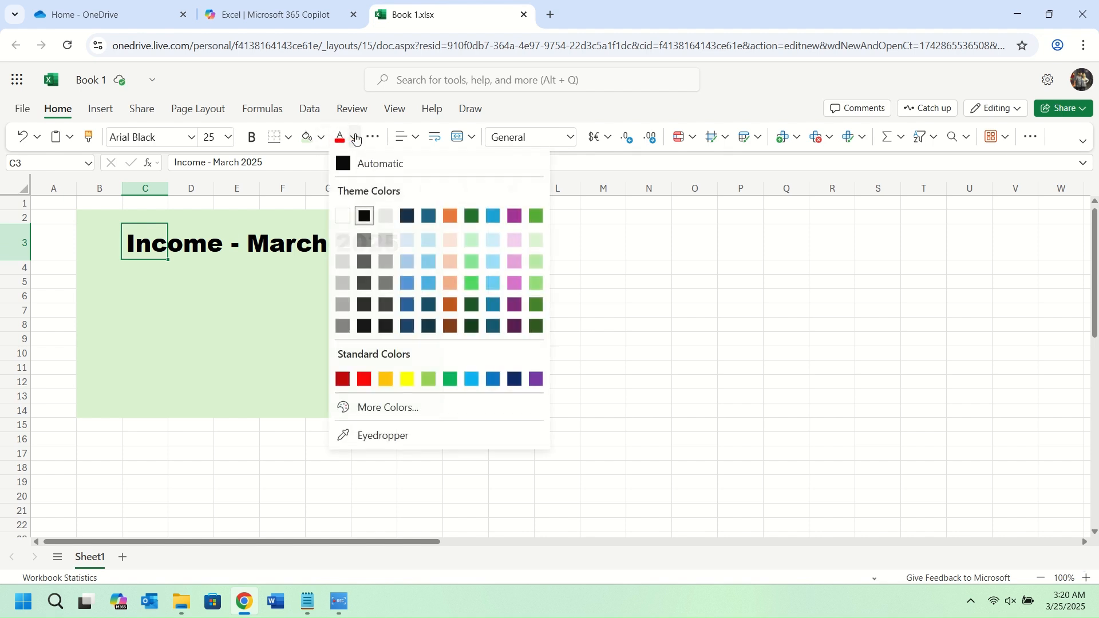
click(470, 327)
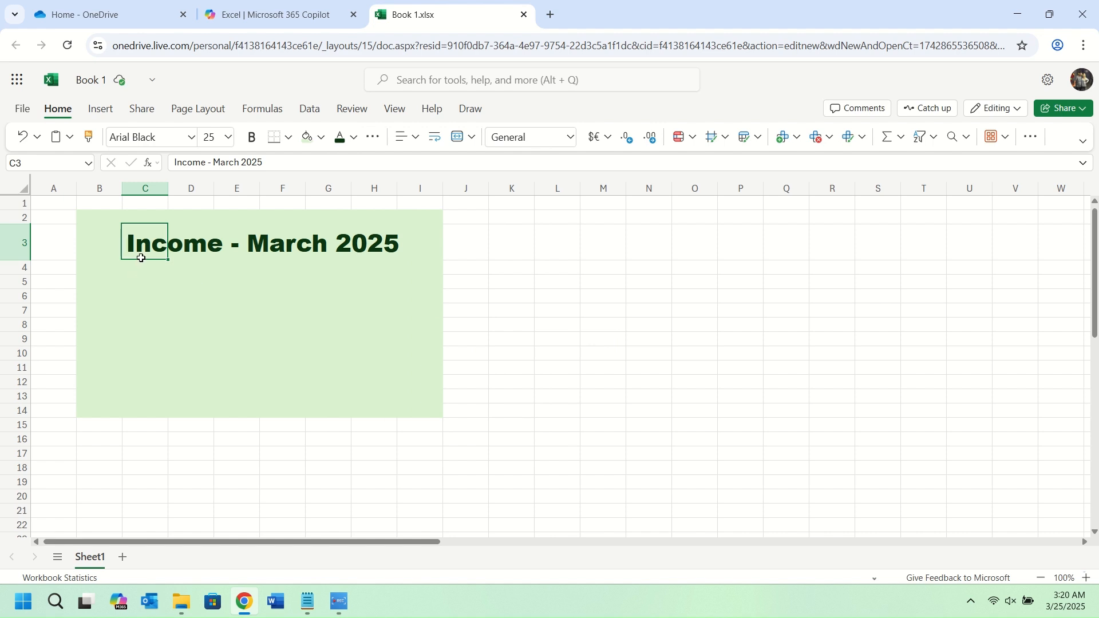
Merge and center the title across cells C3:H3
drag(138, 245, 390, 246)
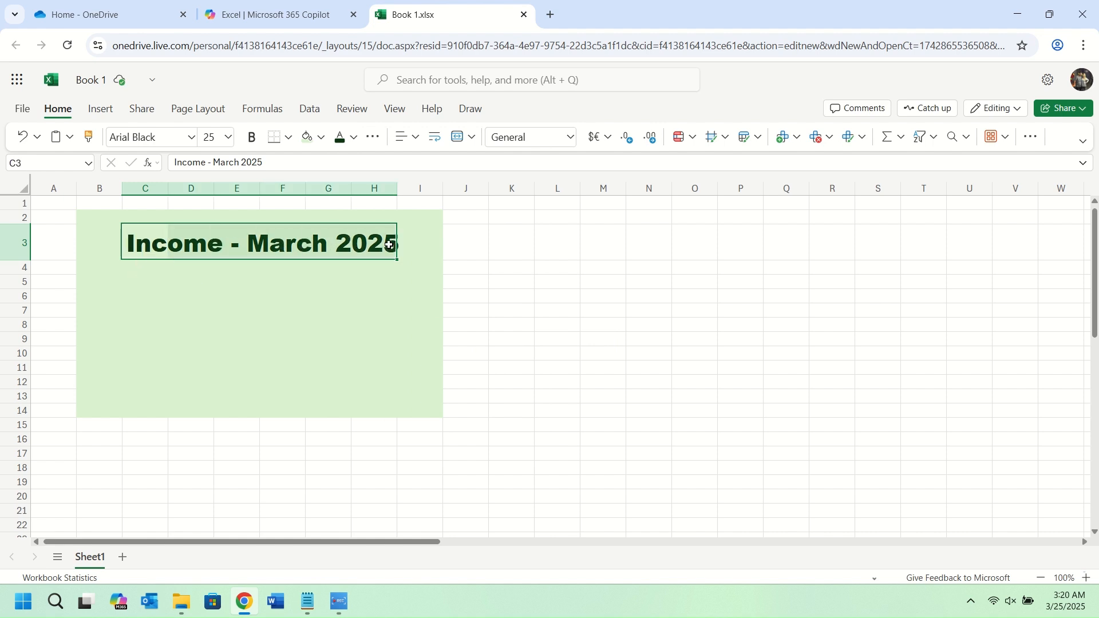
click(462, 143)
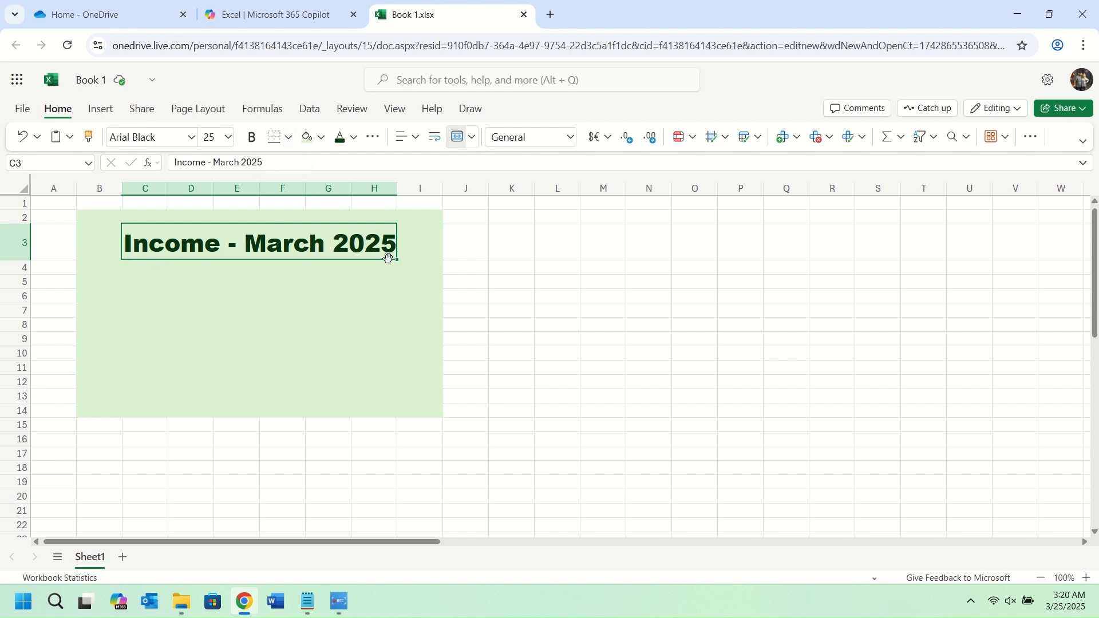
Add a thick bottom border in the darkest green theme colour under the merged title in C3:H3
click(289, 143)
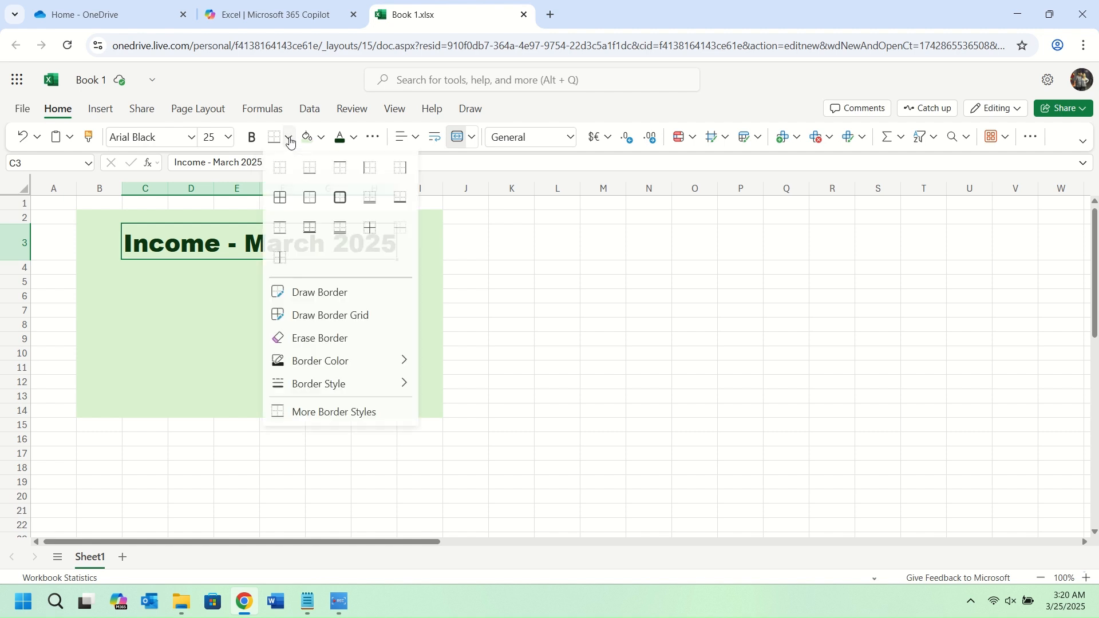
mouse_move(368, 360)
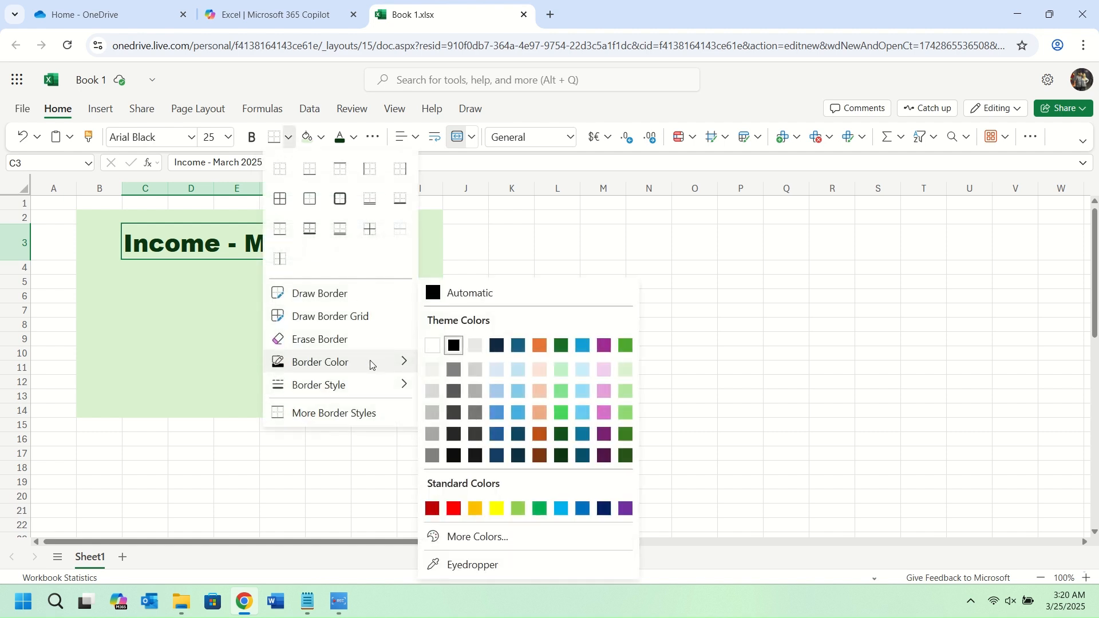
click(560, 456)
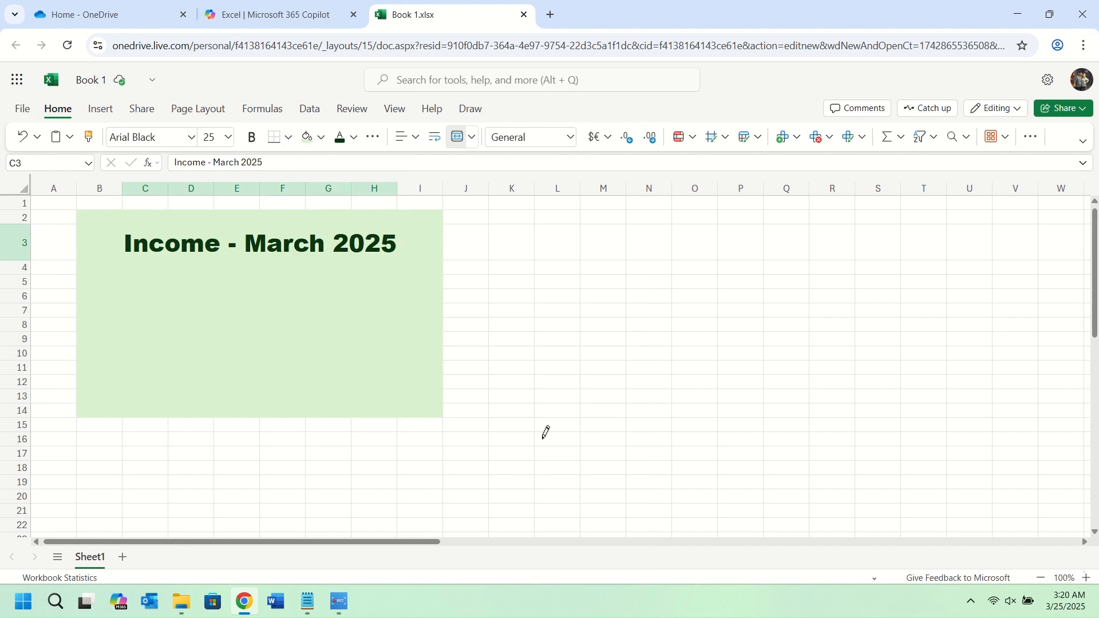
click(289, 138)
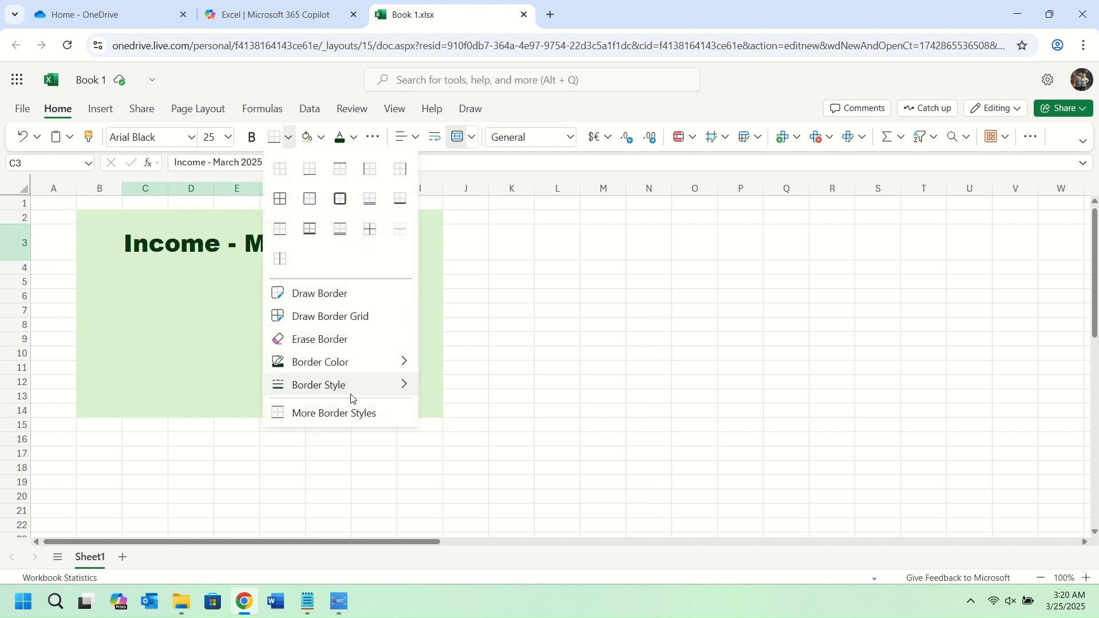
mouse_move(351, 400)
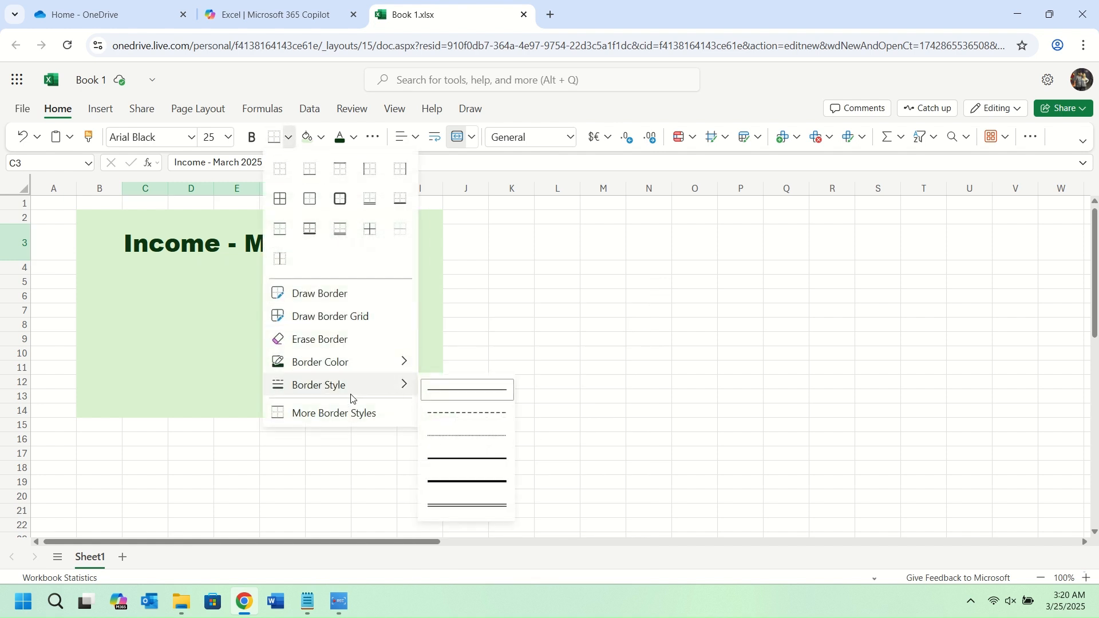
click(493, 482)
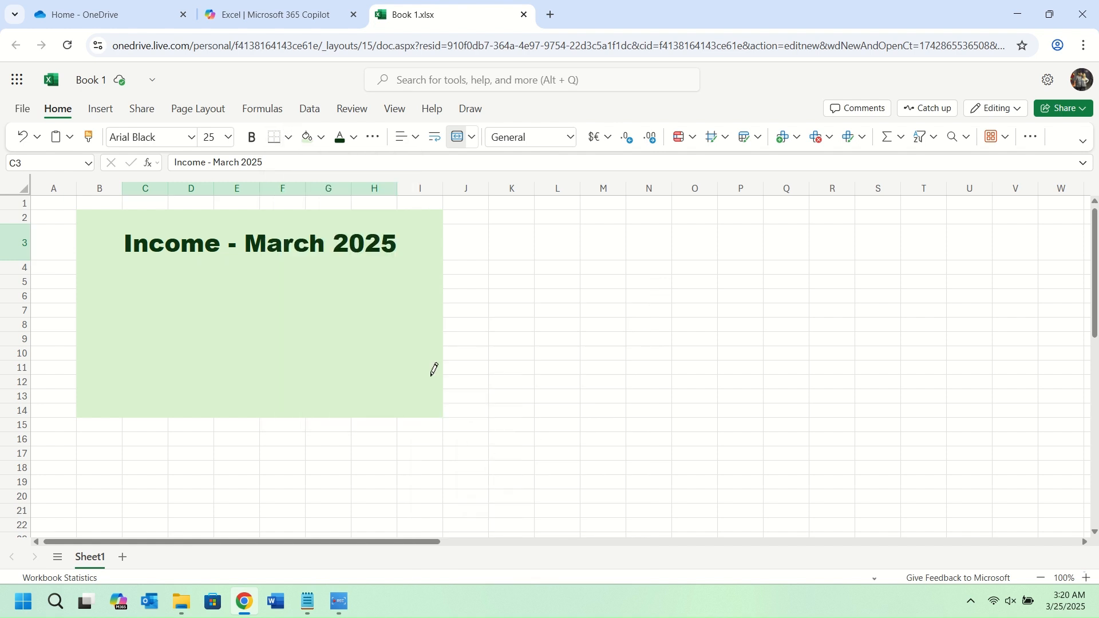
click(271, 143)
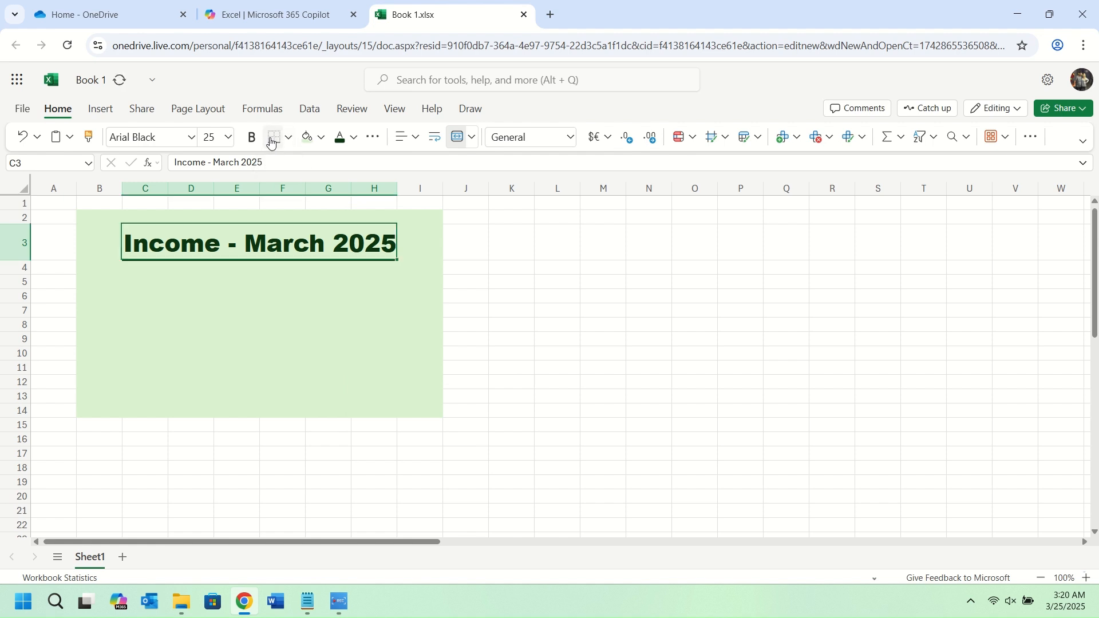
Enter the column headings Category in C5, Projected in D5, Actual in F5 and Variance in H5
click(138, 284)
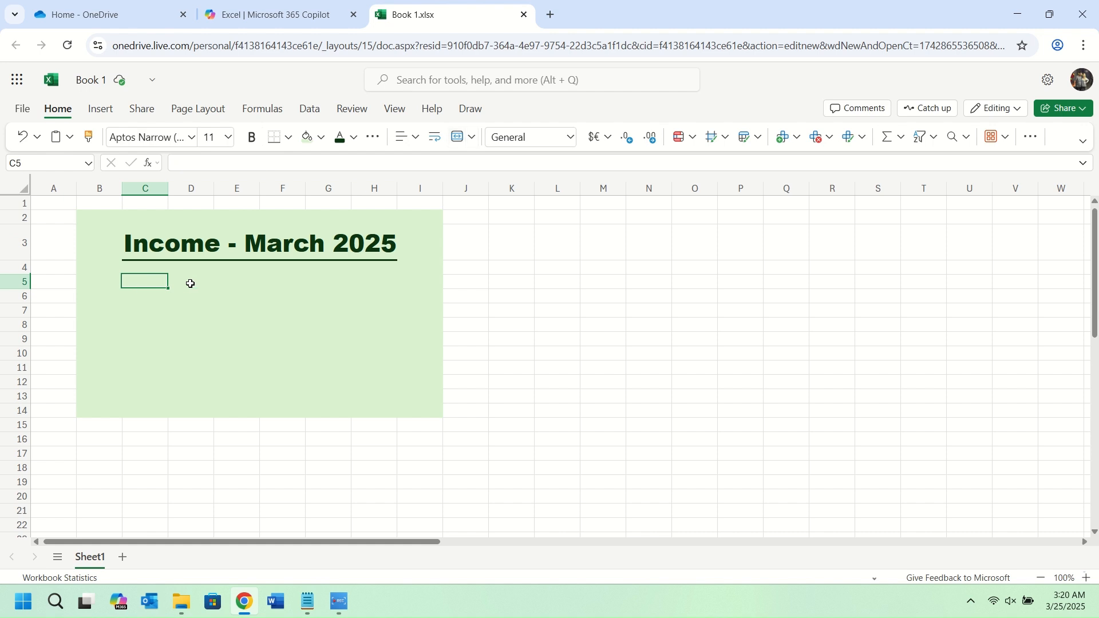
text(Categor)
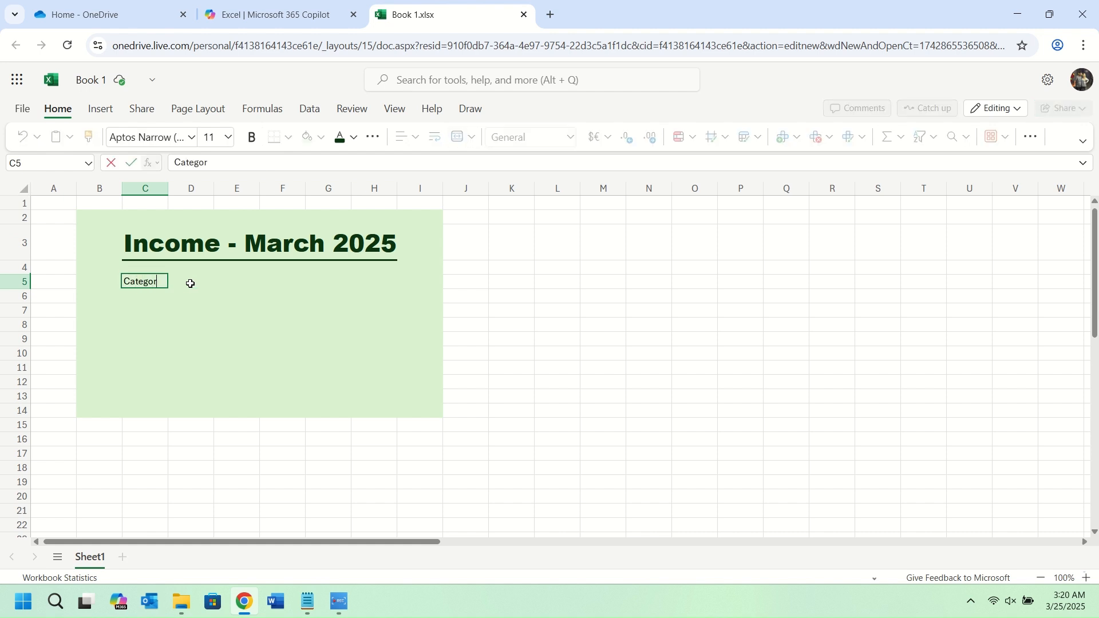
text(y)
click(191, 284)
text(Projected)
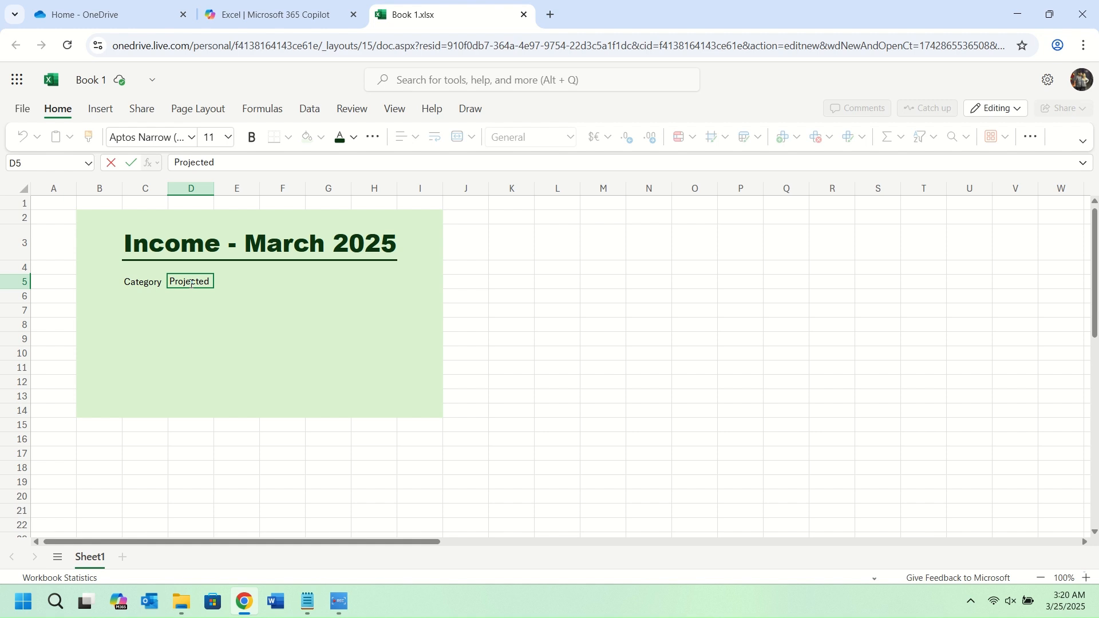
key(Tab)
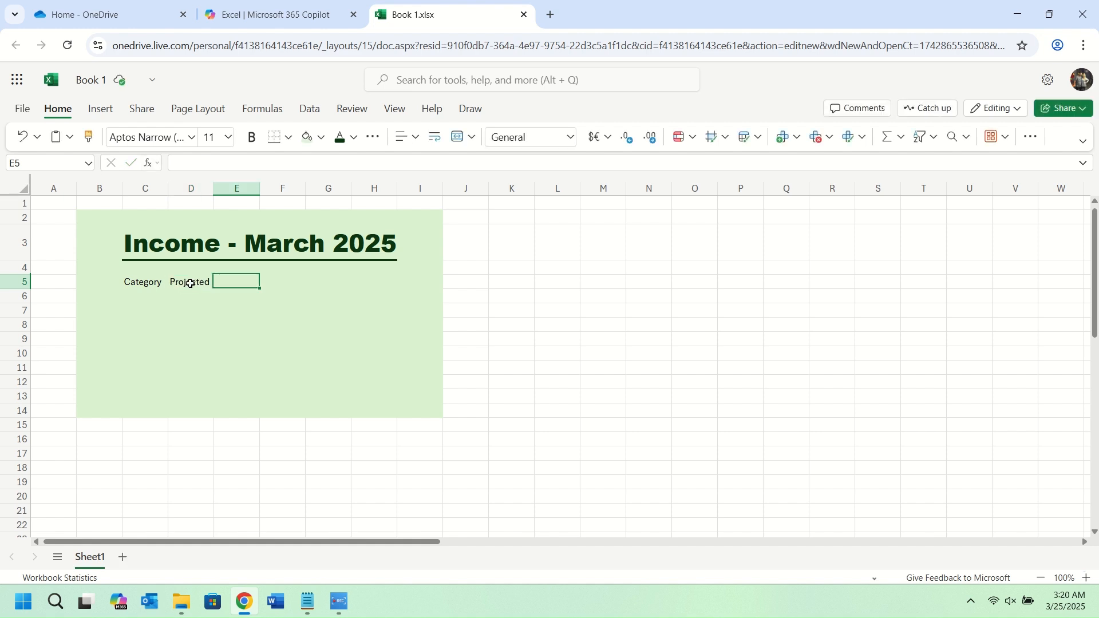
key(Tab)
text(Actual)
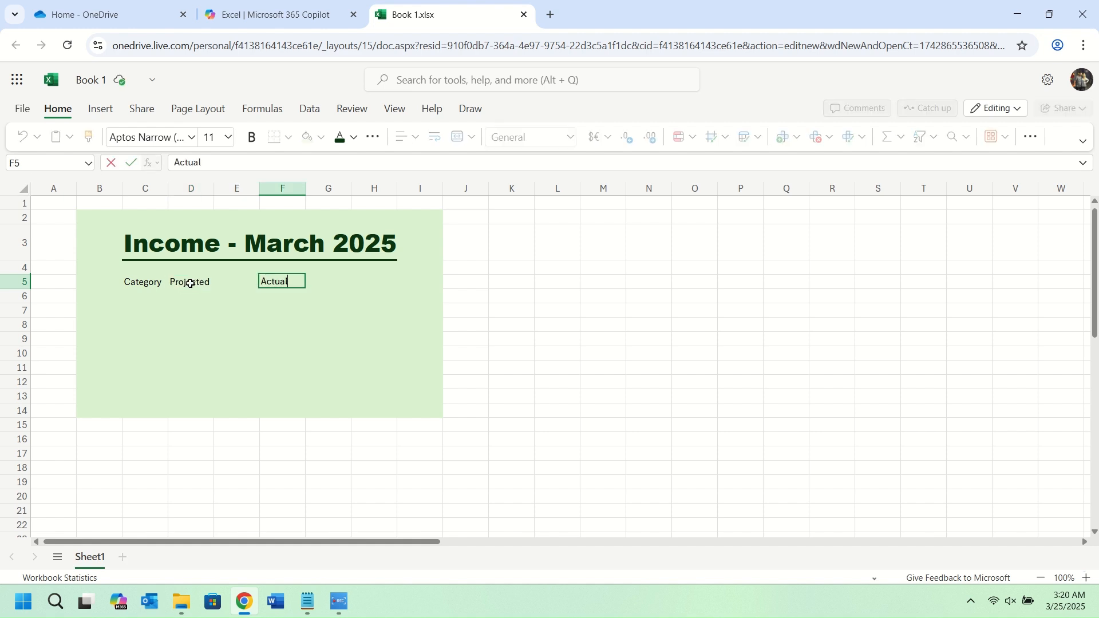
key(Tab)
key(Tab)
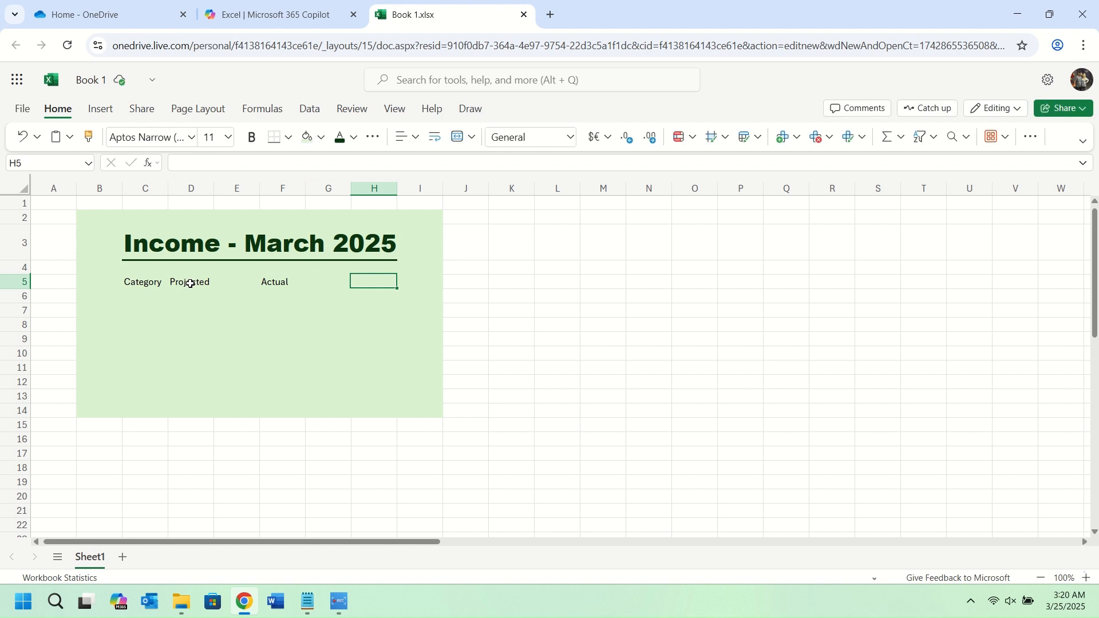
text(V)
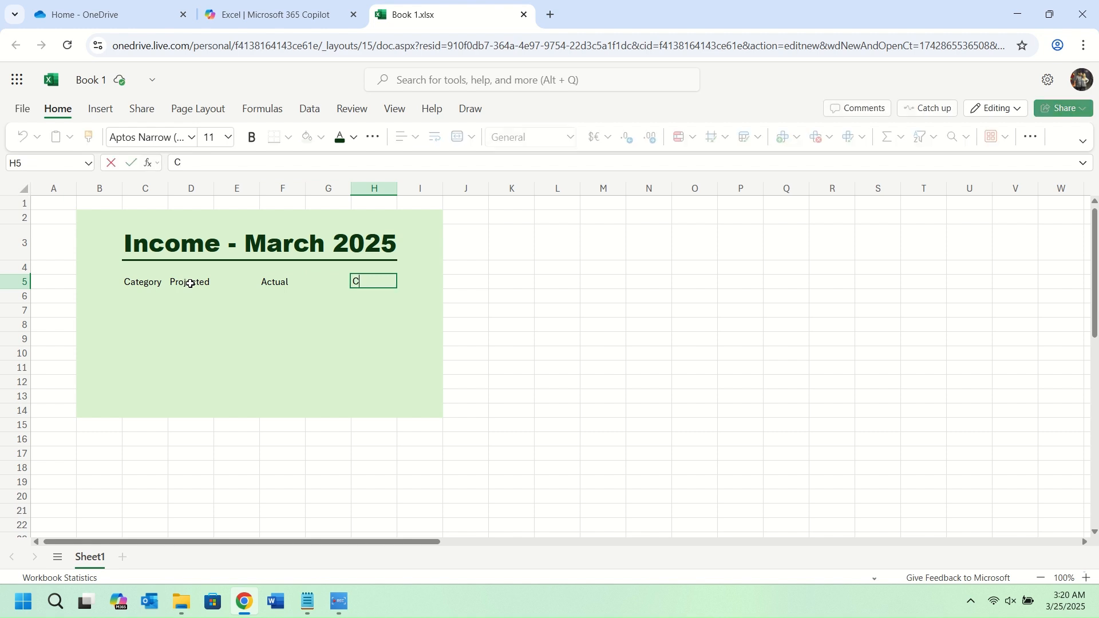
text(ariance)
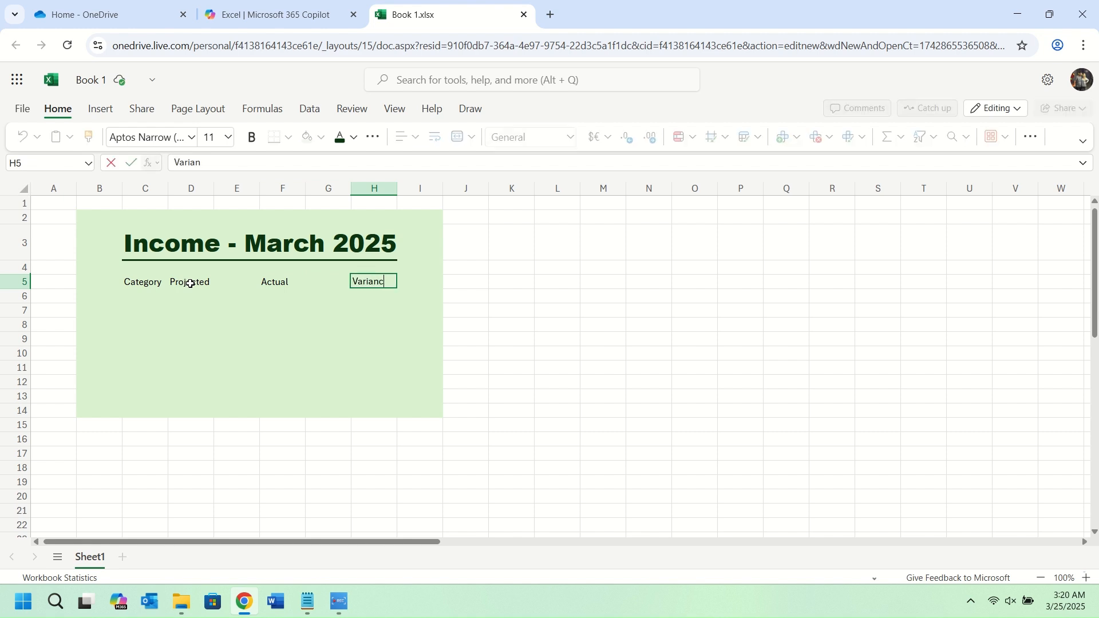
key(Return)
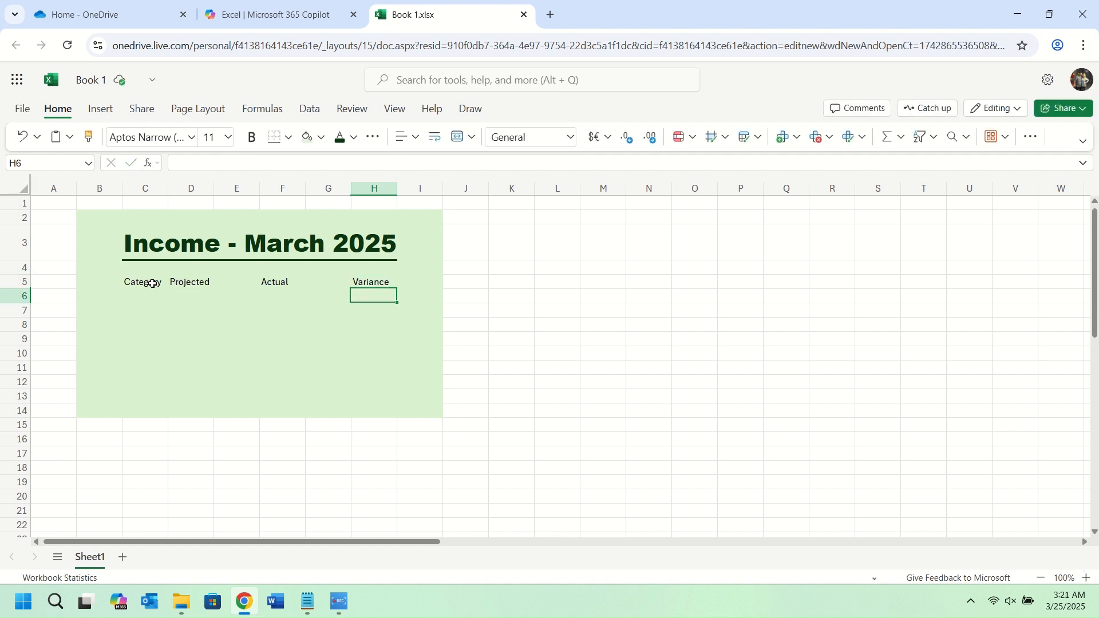
Format the headings in C5:H5 with the Arial font, size 12, in bold
drag(152, 284, 369, 285)
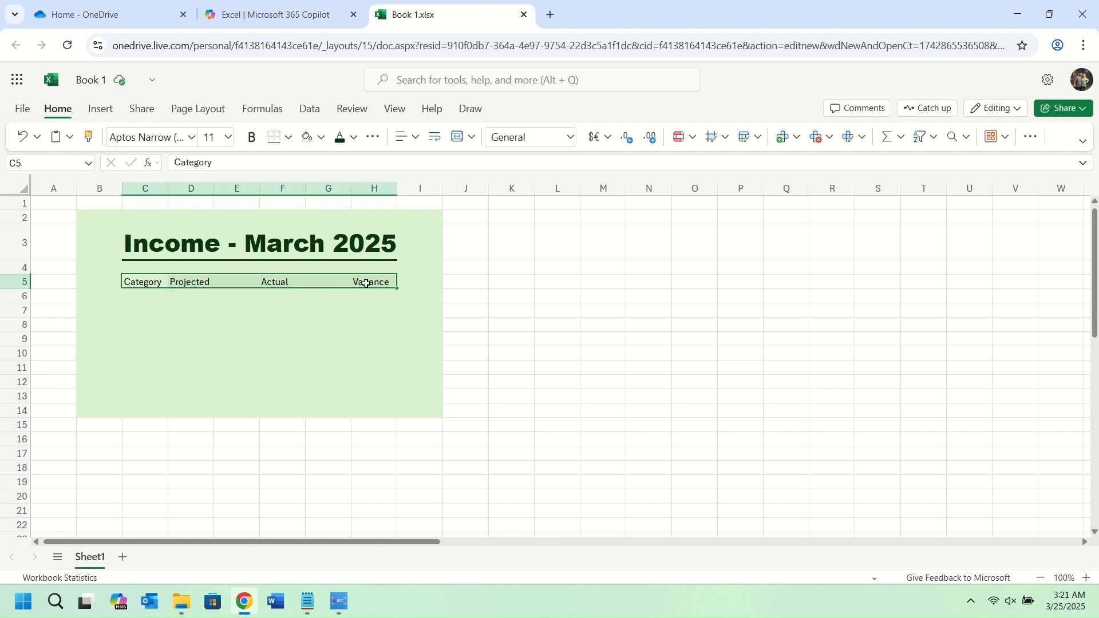
click(152, 137)
text(ari)
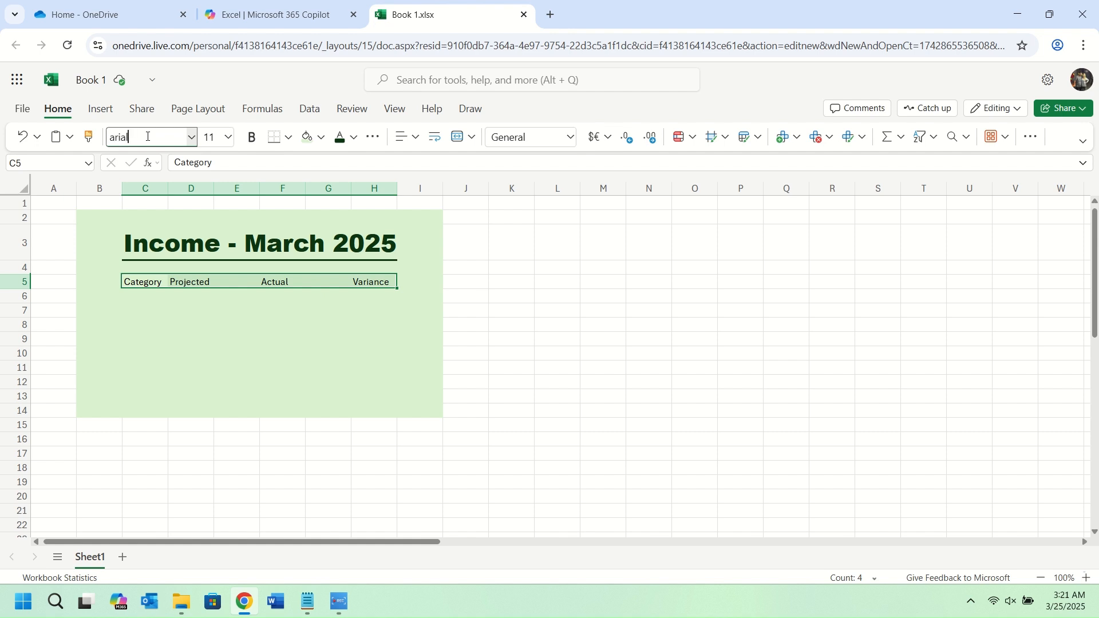
text(al)
key(Return)
click(210, 141)
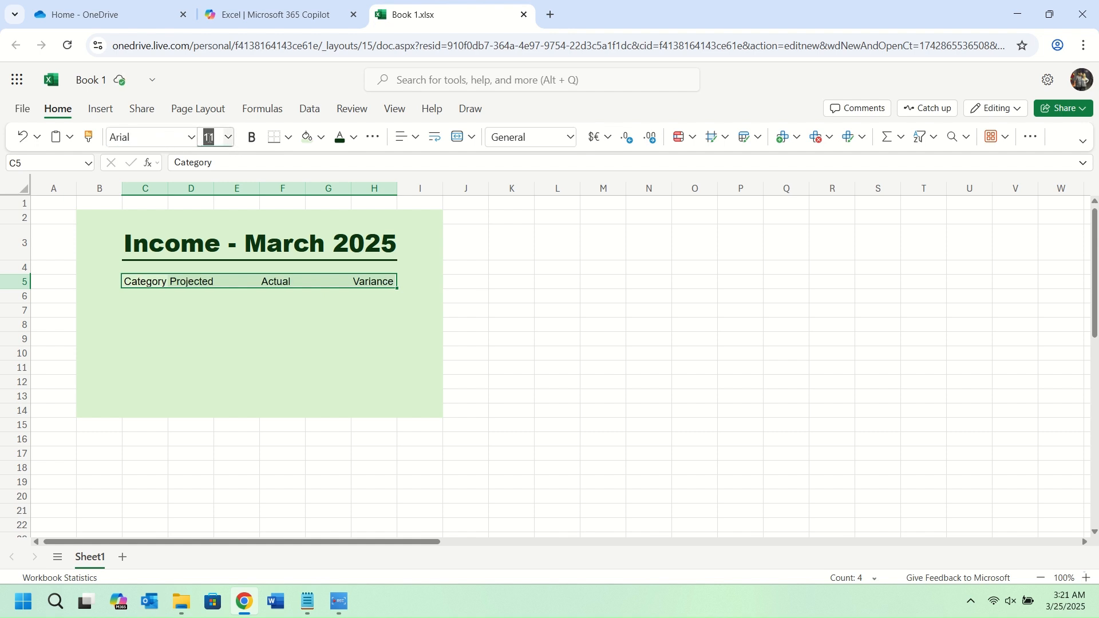
text(12)
key(Return)
click(250, 138)
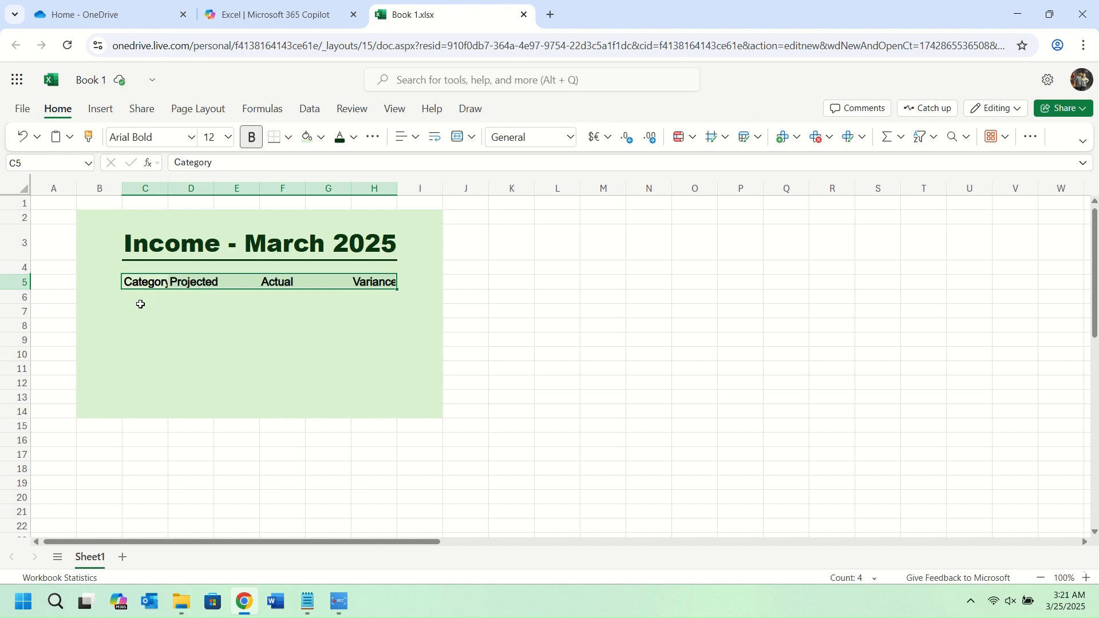
Set the width of column B to 3 default units
click(101, 183)
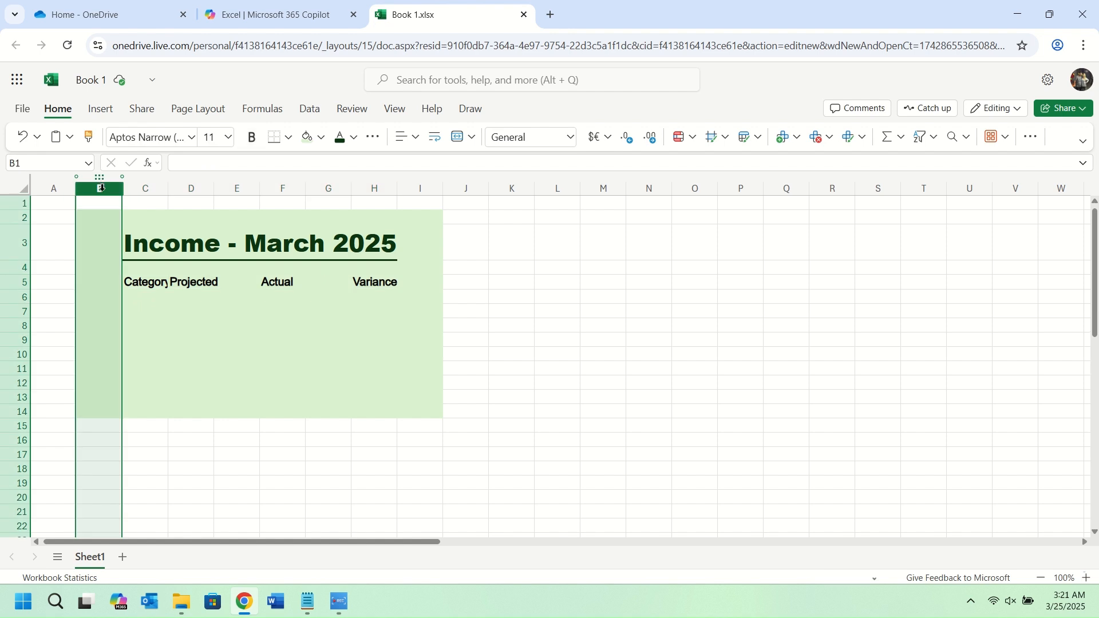
right_click(101, 188)
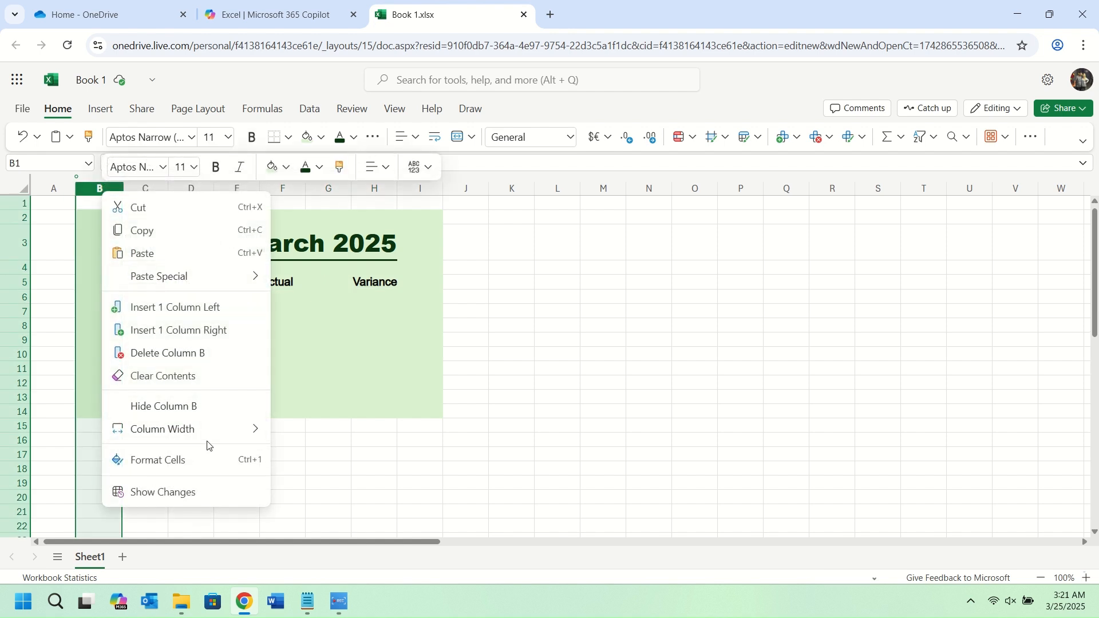
mouse_move(215, 436)
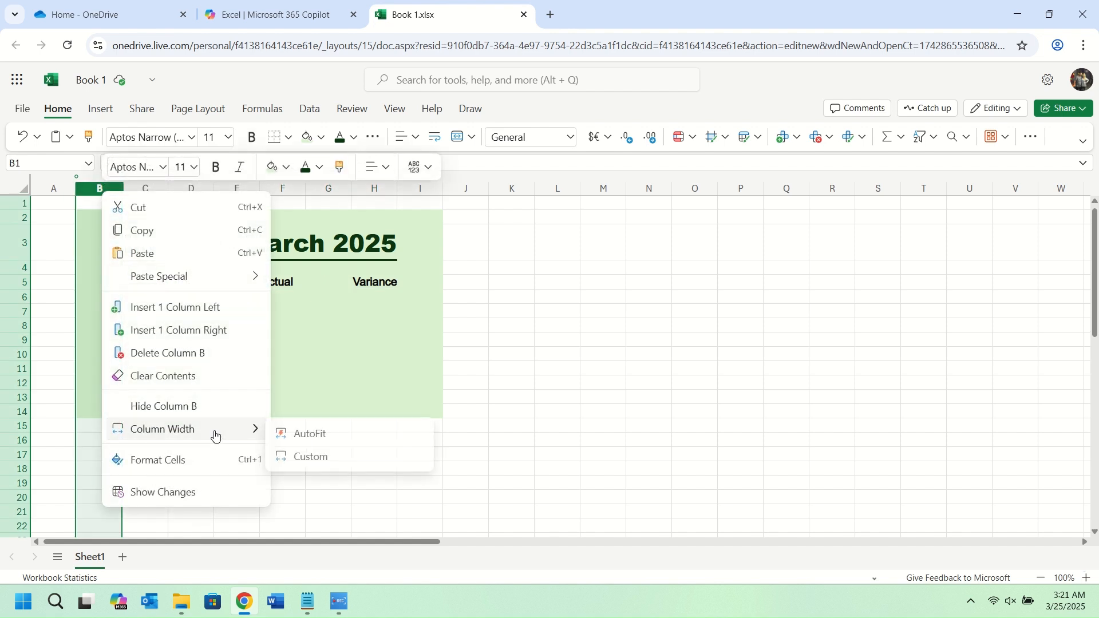
click(305, 461)
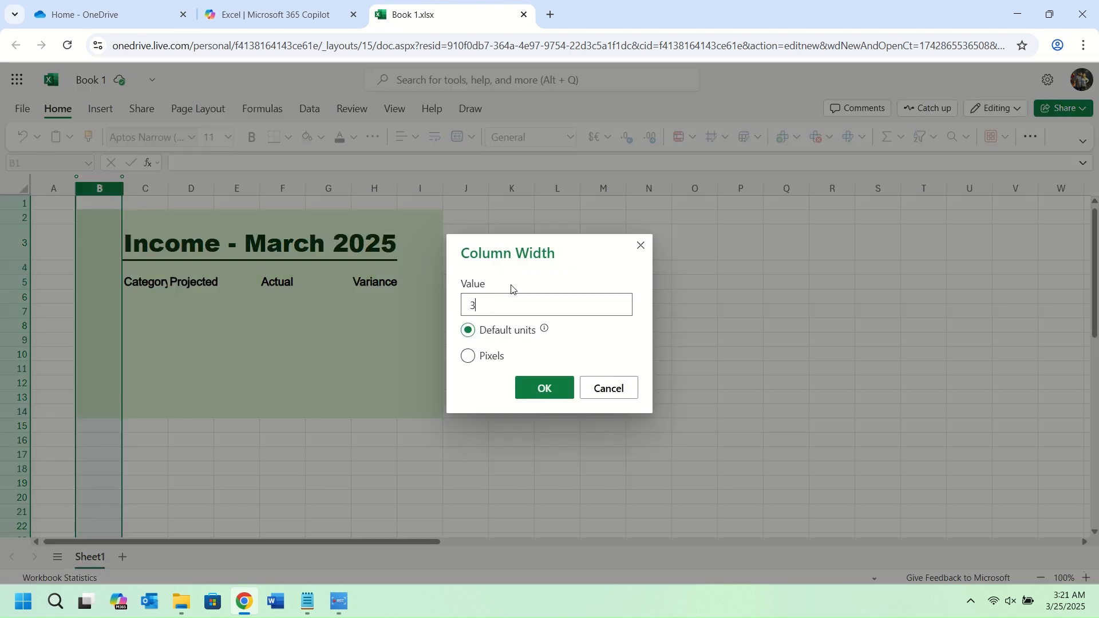
click(522, 388)
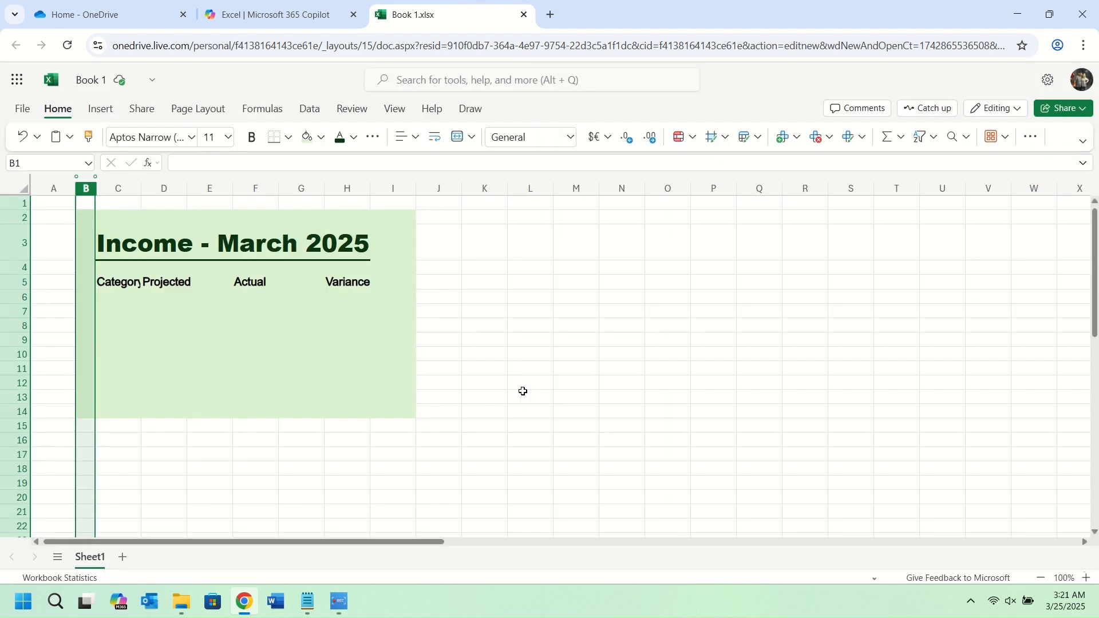
Set the width of column I to 3 default units
right_click(404, 190)
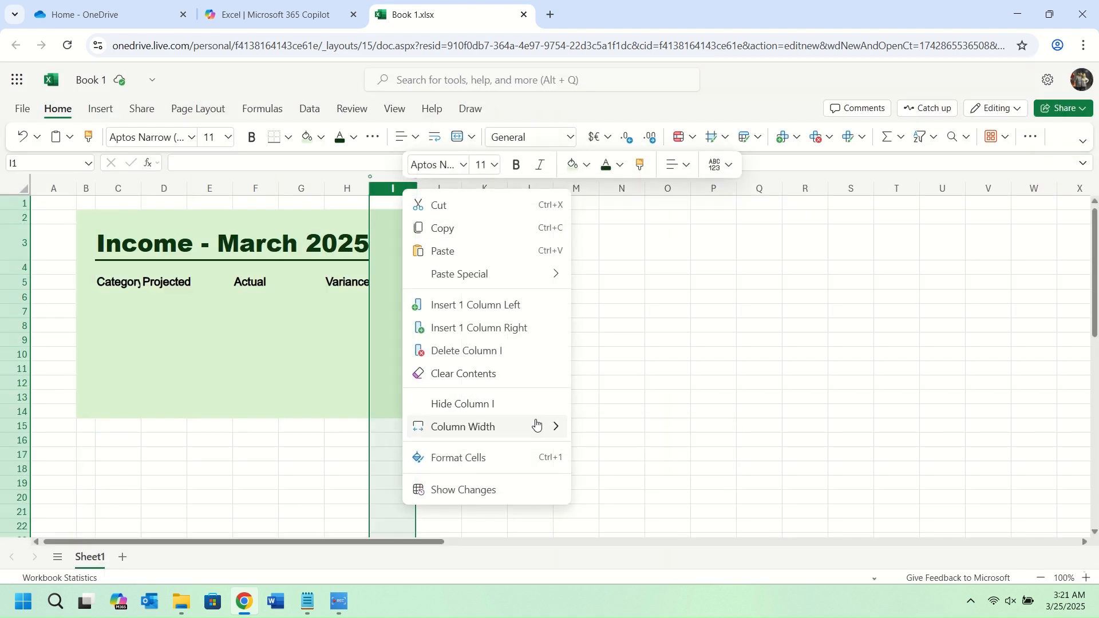
mouse_move(536, 424)
click(626, 454)
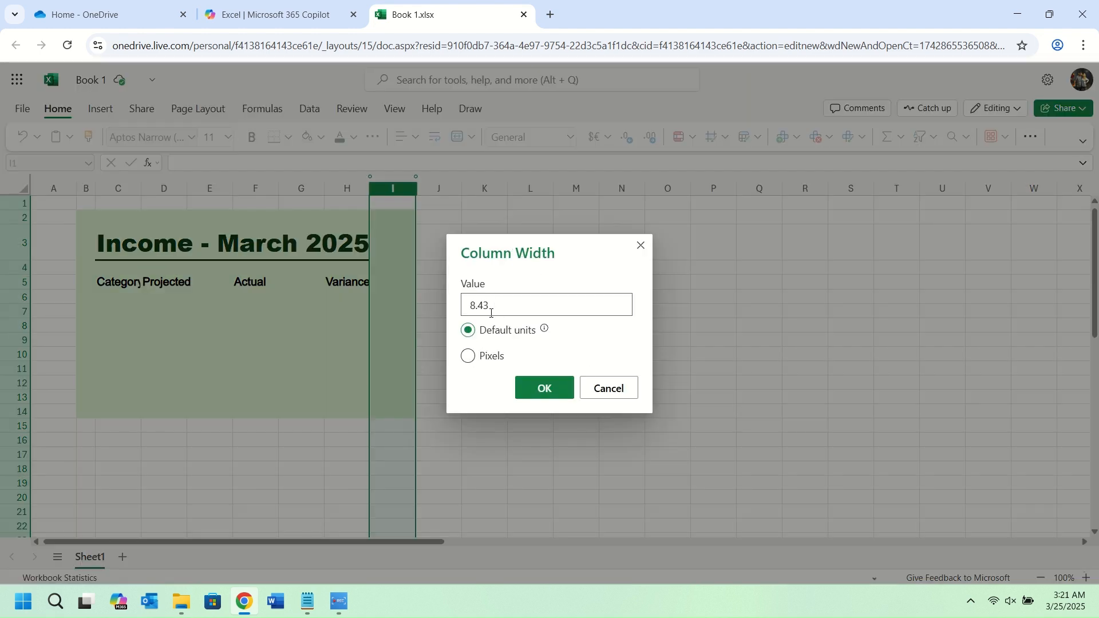
drag(491, 313, 456, 314)
text(3)
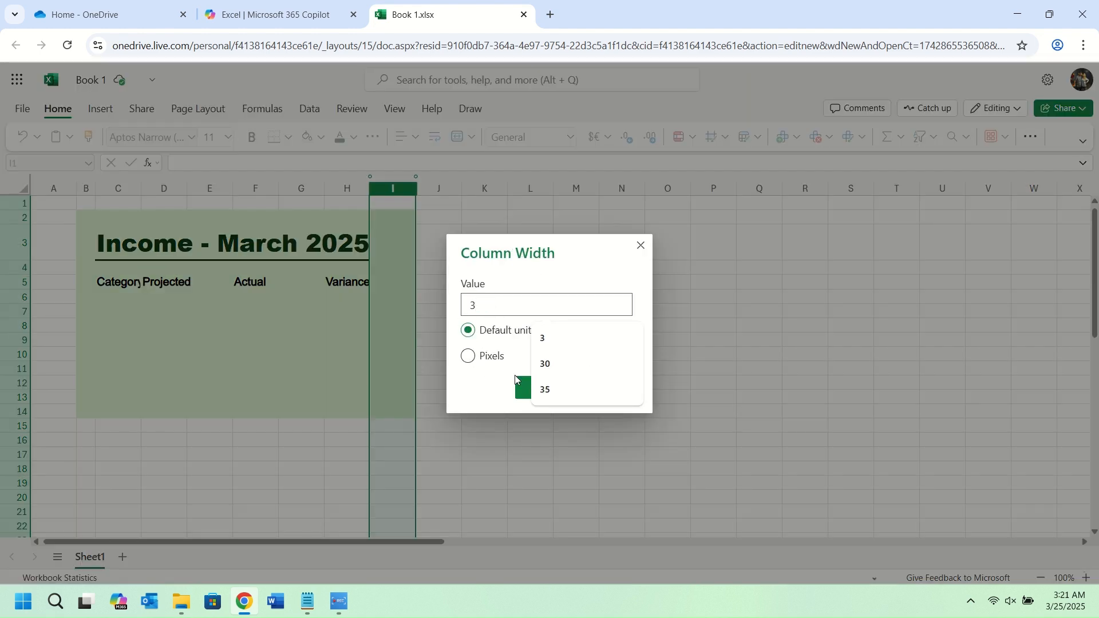
click(518, 385)
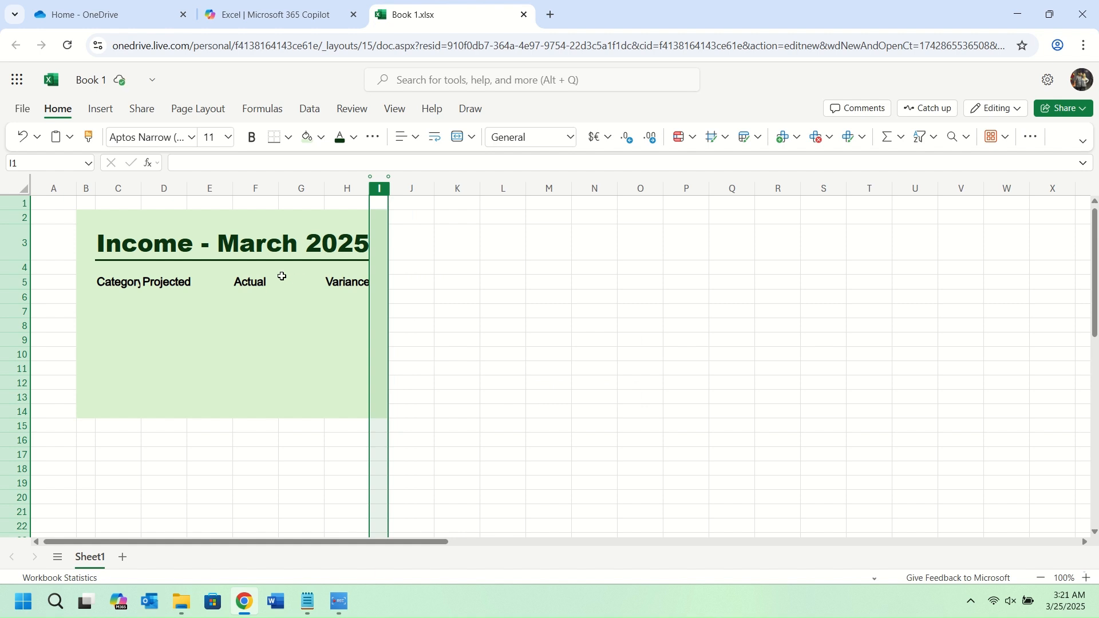
Set the width of column C, which holds the Category heading, to 30.29 default units
click(119, 187)
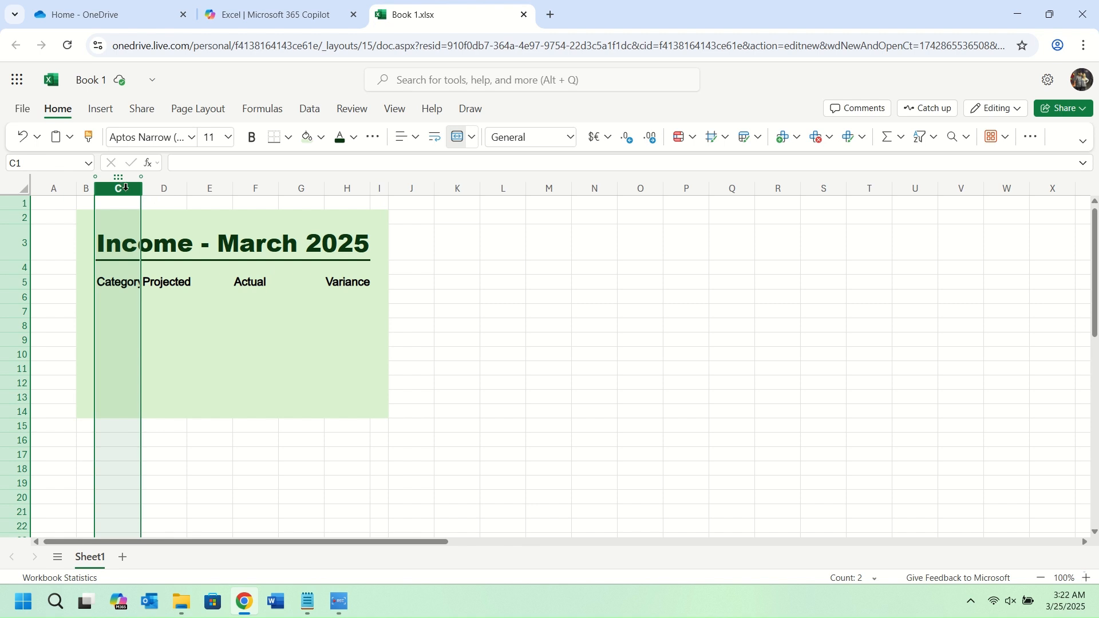
right_click(126, 187)
mouse_move(277, 429)
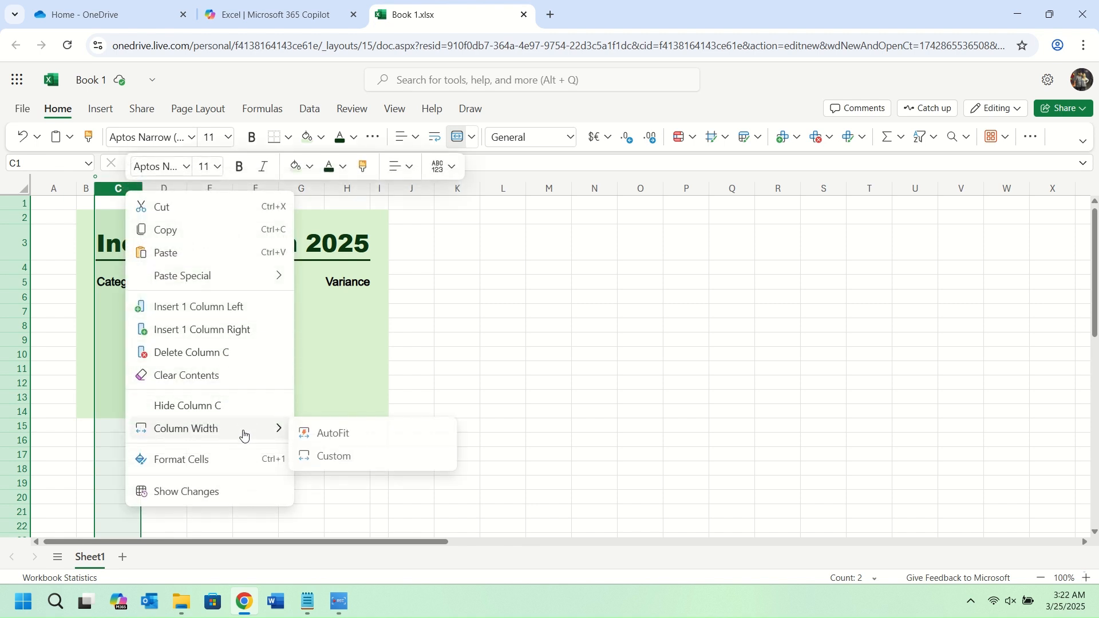
click(332, 450)
drag(490, 305, 475, 305)
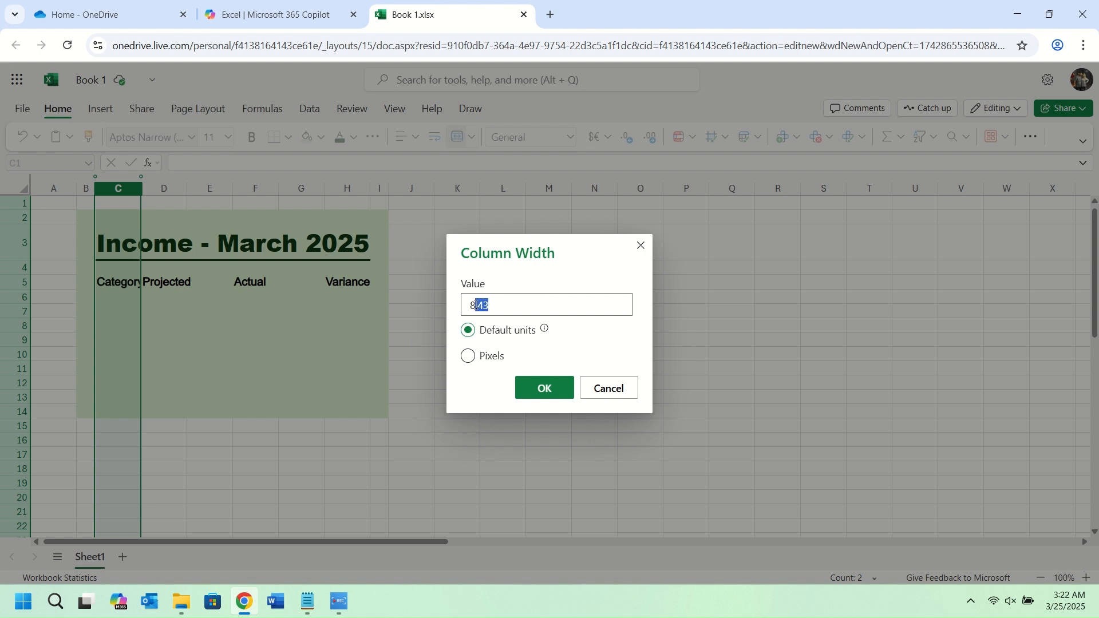
text(30.29)
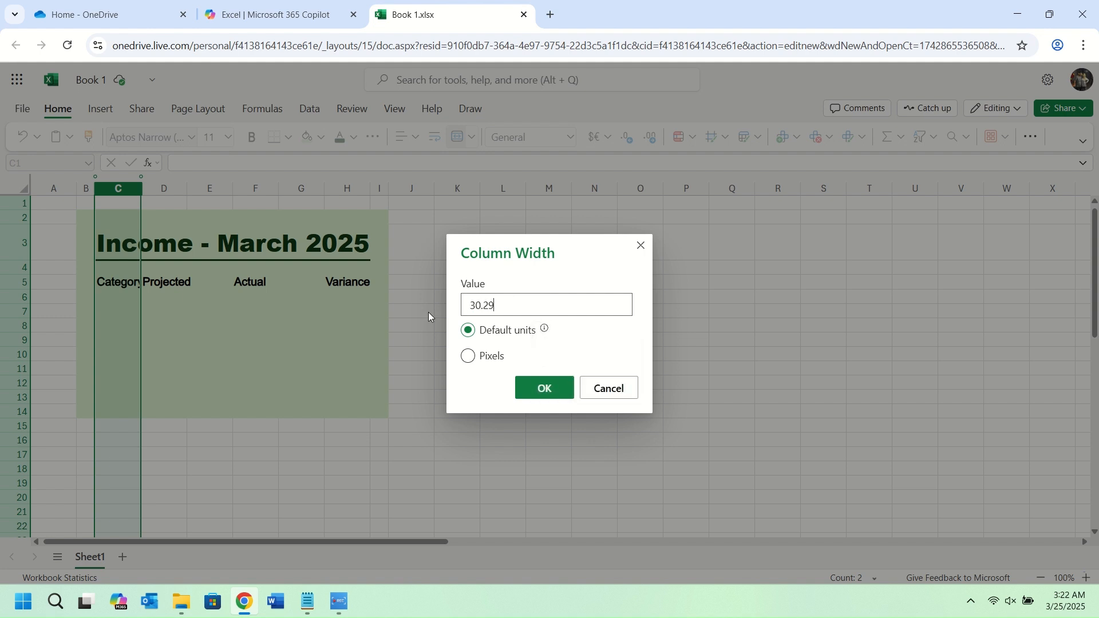
click(544, 387)
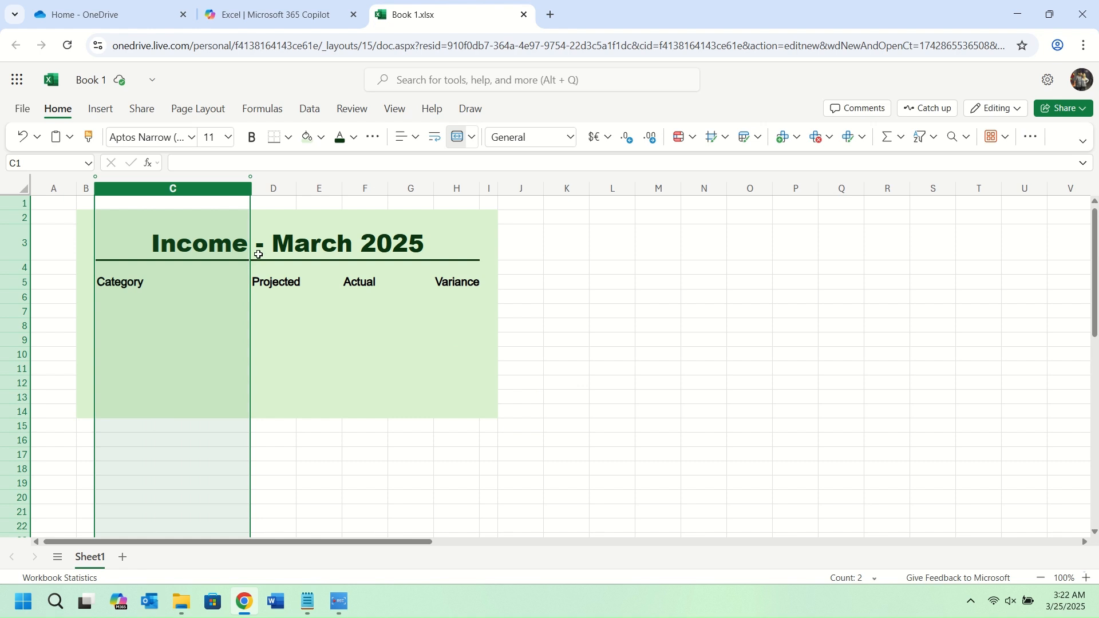
Set the width of columns D through H to 12.43 default units
click(287, 187)
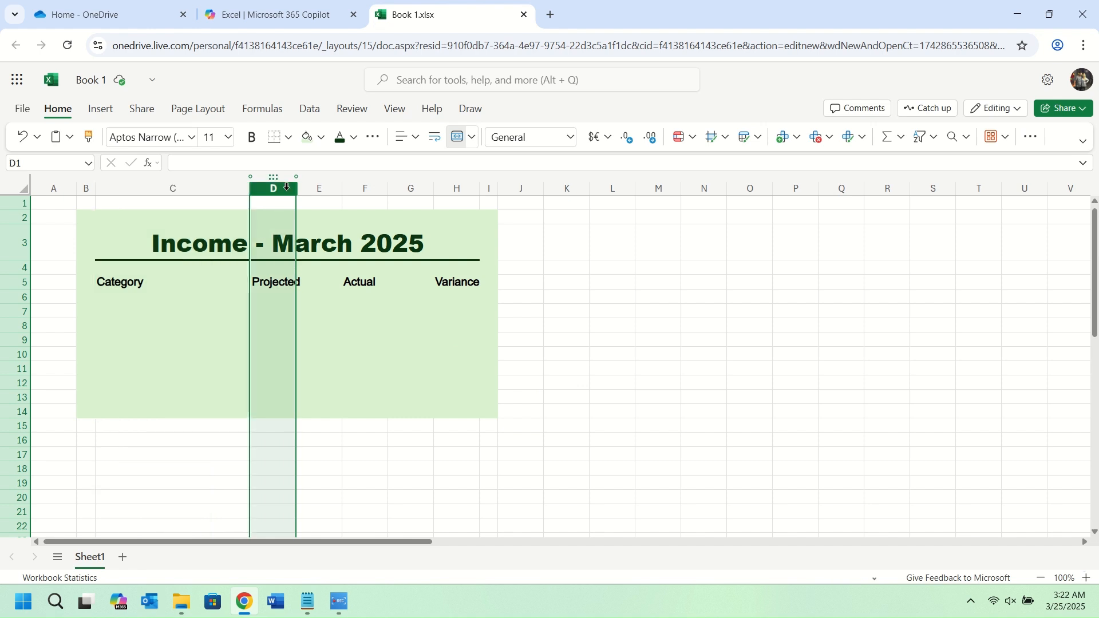
drag(283, 186, 455, 188)
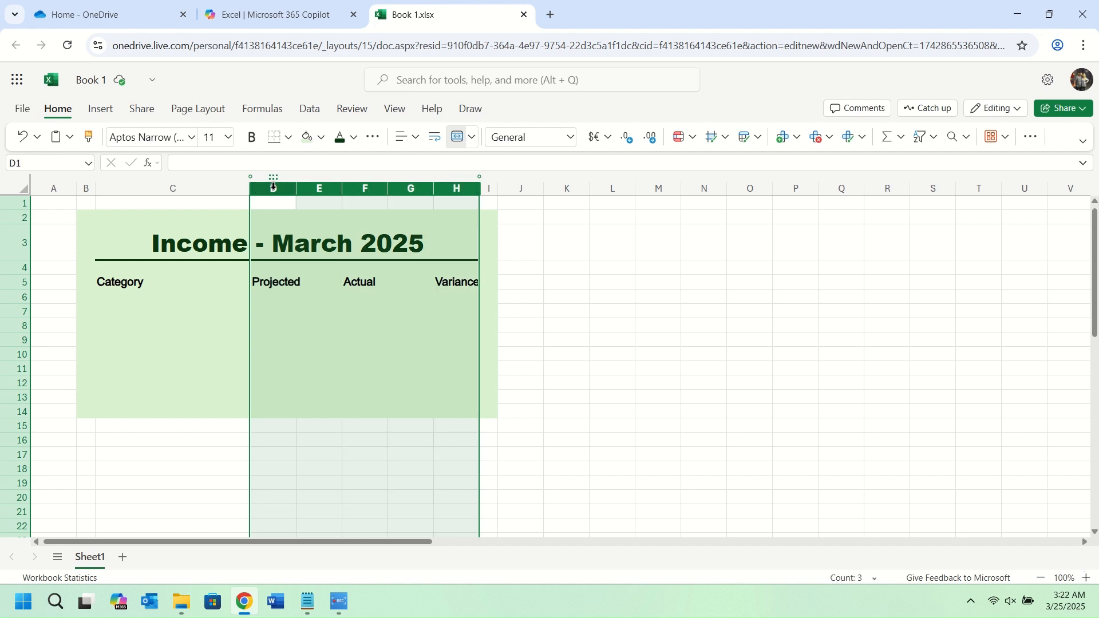
click(273, 187)
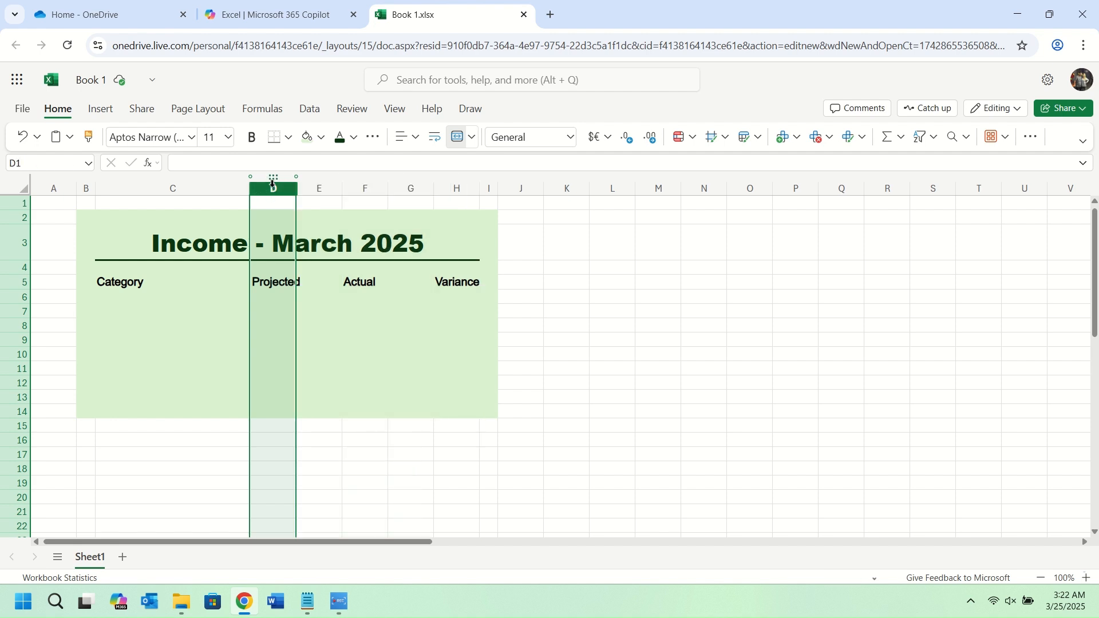
drag(273, 182, 457, 187)
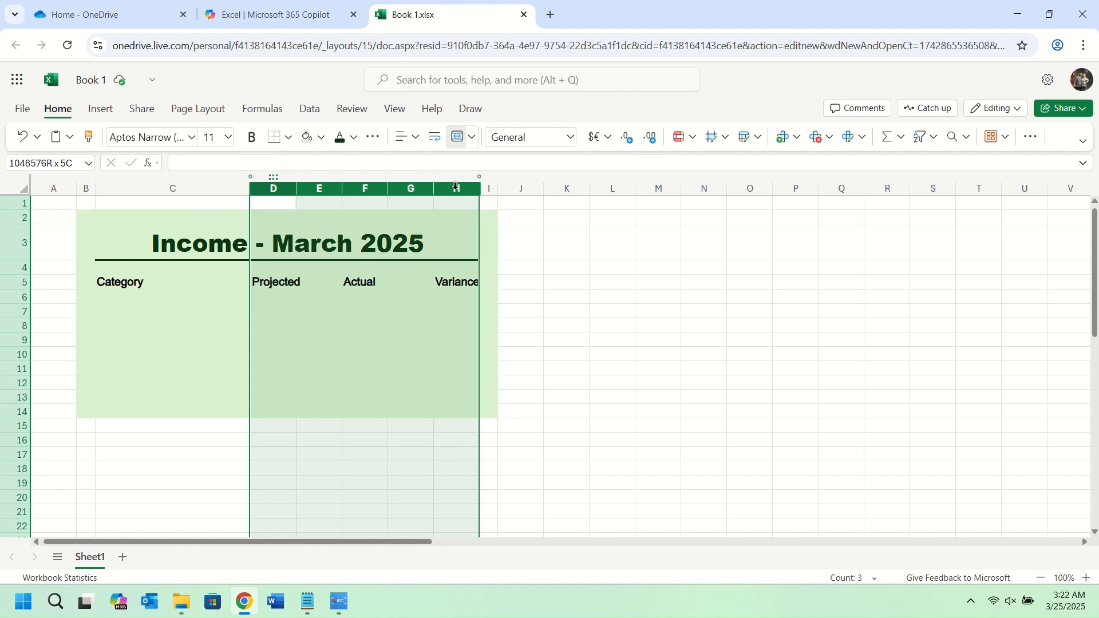
right_click(456, 187)
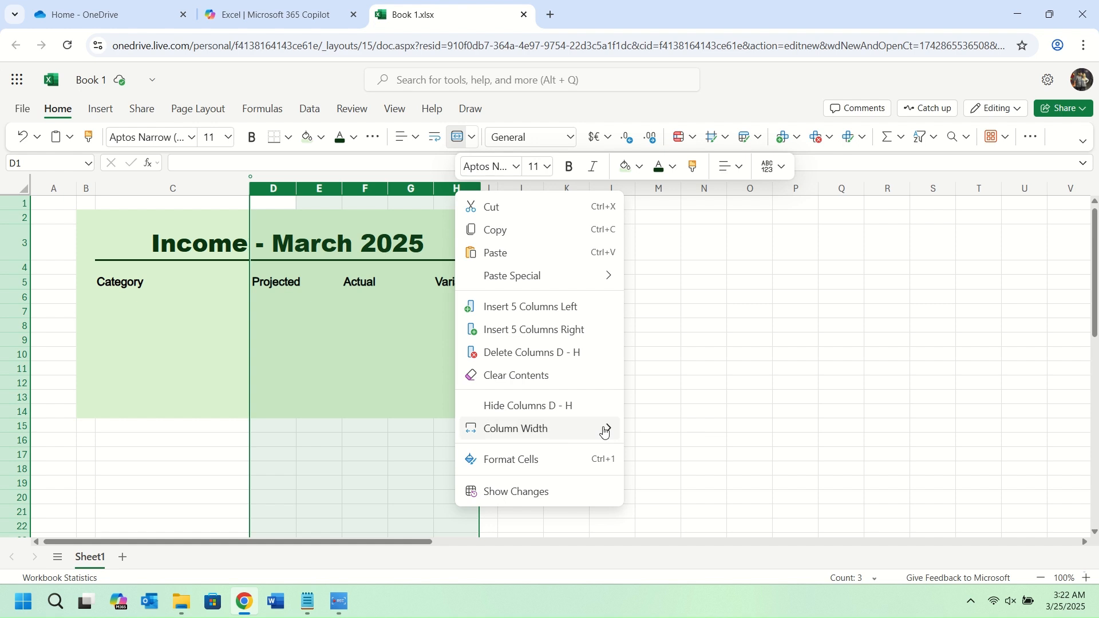
mouse_move(579, 432)
click(671, 458)
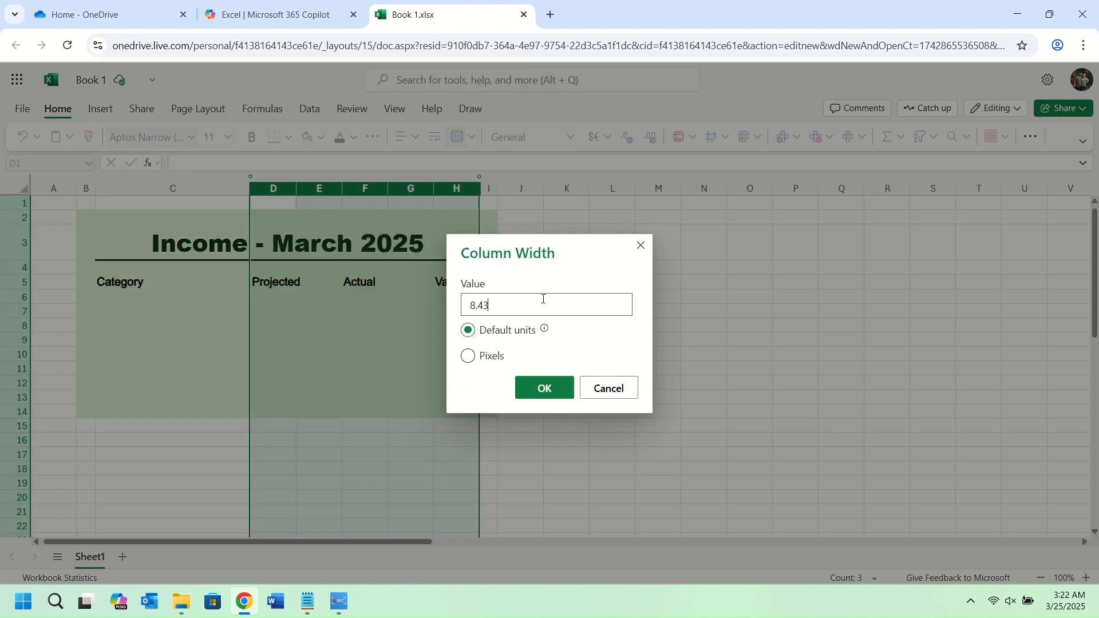
double_click(492, 305)
text(12.43)
click(517, 388)
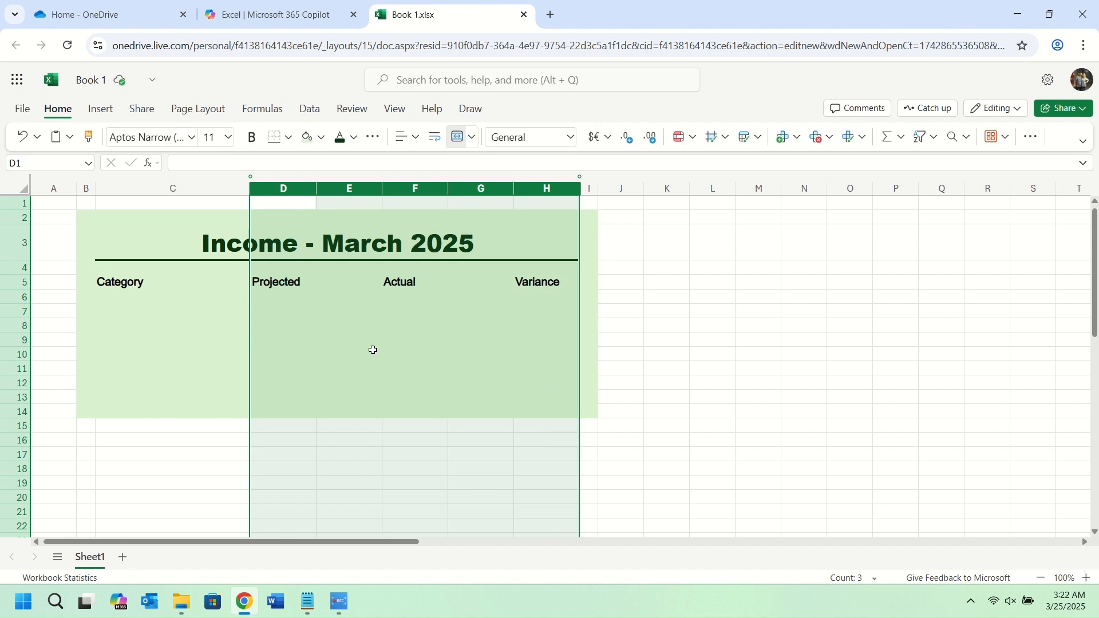
Copy the income categories from Salary/Wages to Other Income in the Notepad file New Text Document.txt and paste them into the sheet starting at C6
click(122, 296)
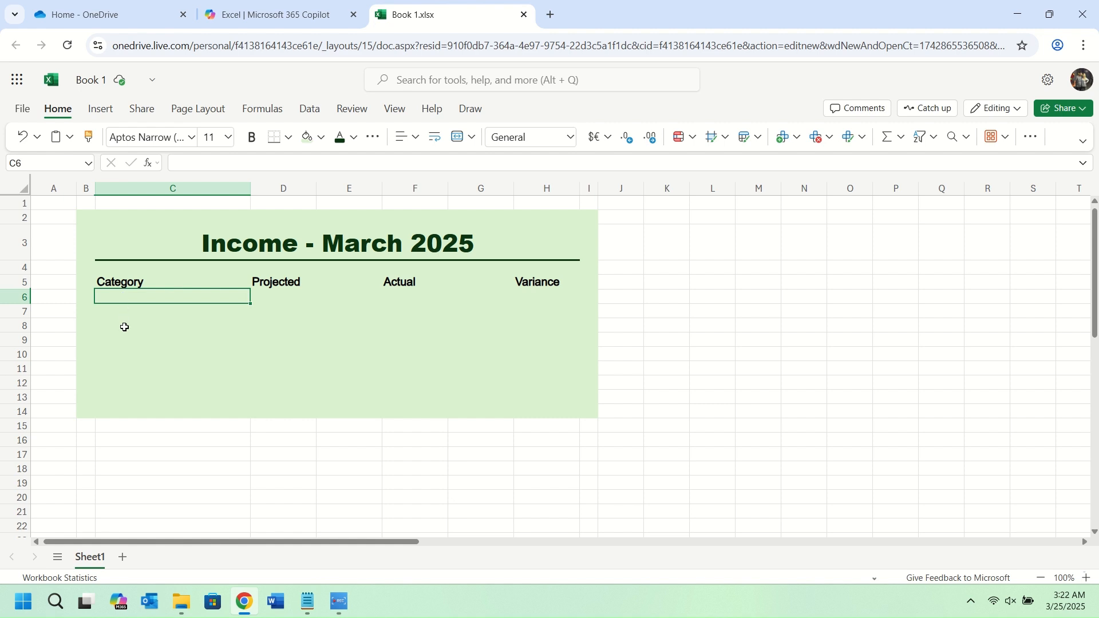
click(308, 601)
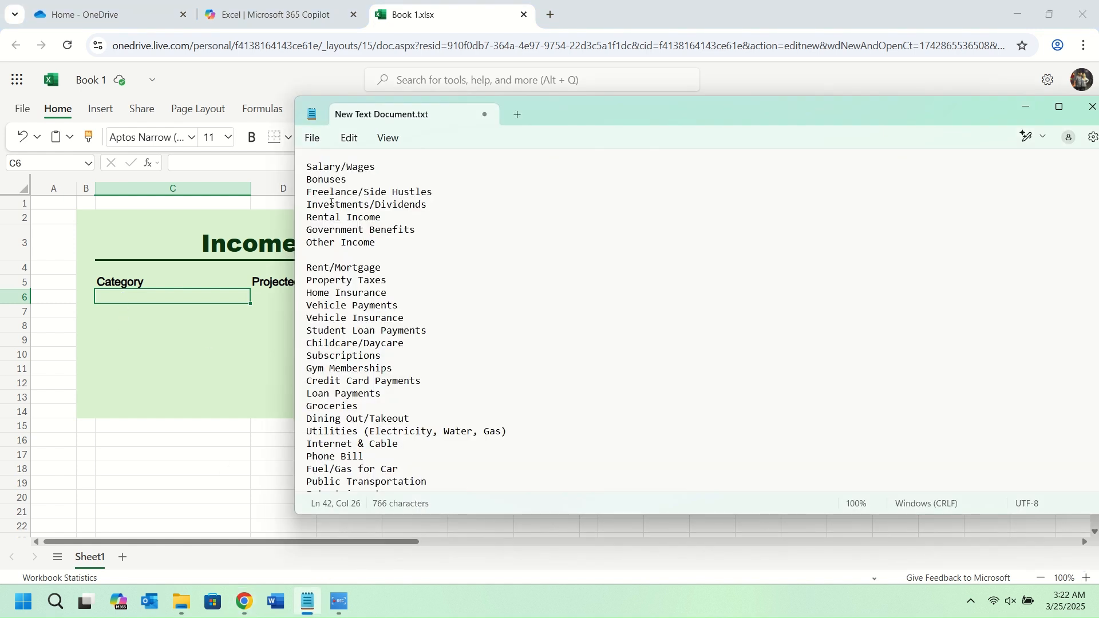
drag(308, 168, 388, 242)
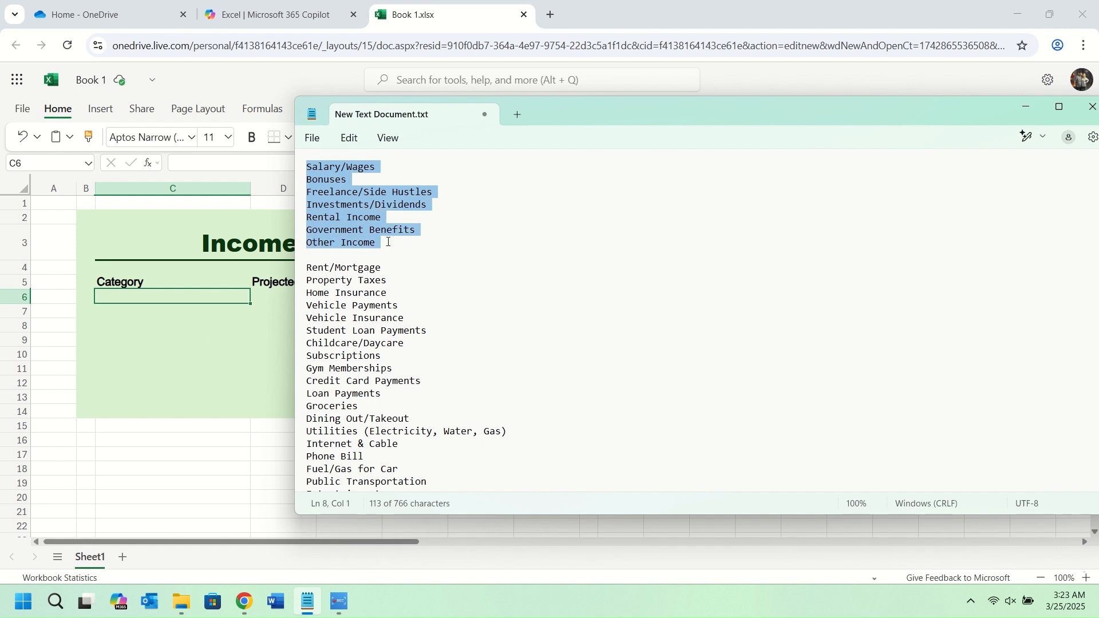
right_click(350, 220)
click(407, 291)
click(133, 298)
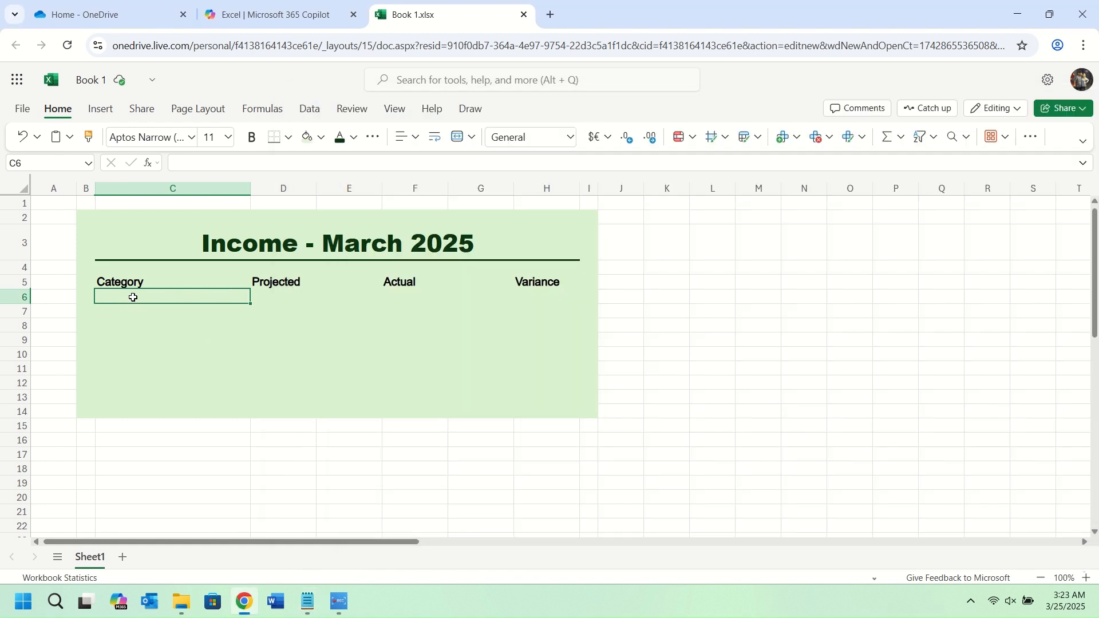
right_click(132, 298)
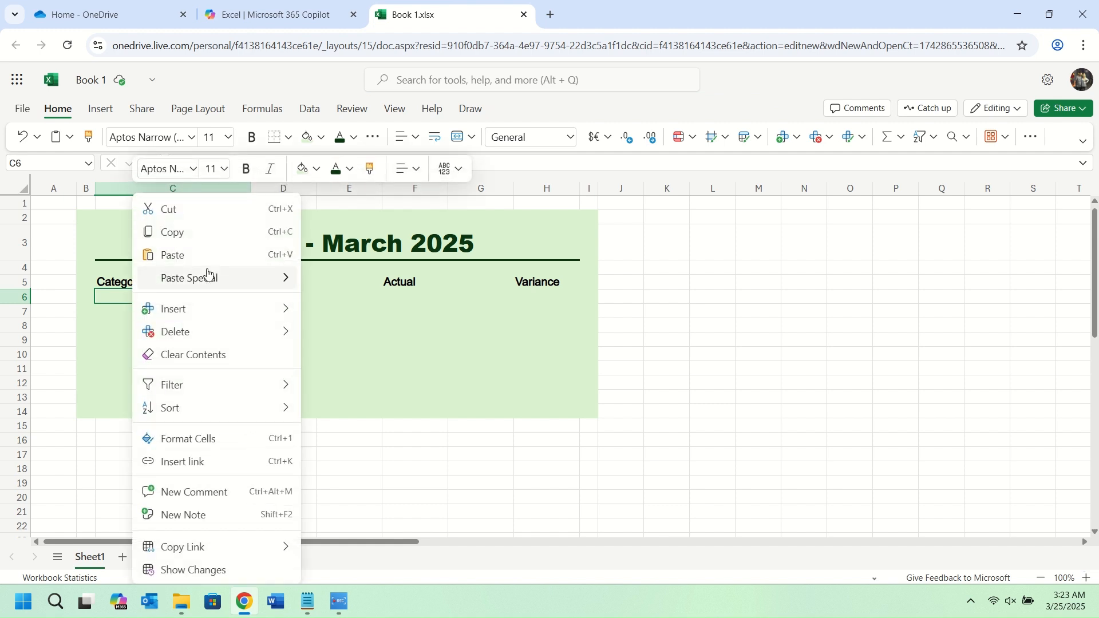
mouse_move(233, 286)
click(358, 283)
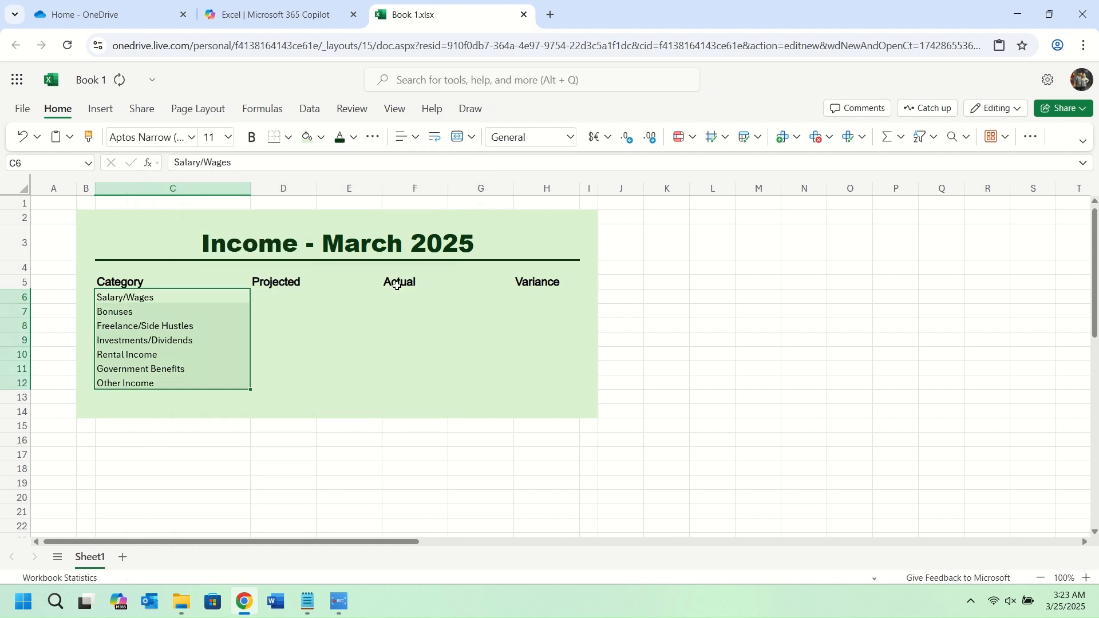
Change the font of the pasted income categories in C6:C12 to Arial
click(169, 142)
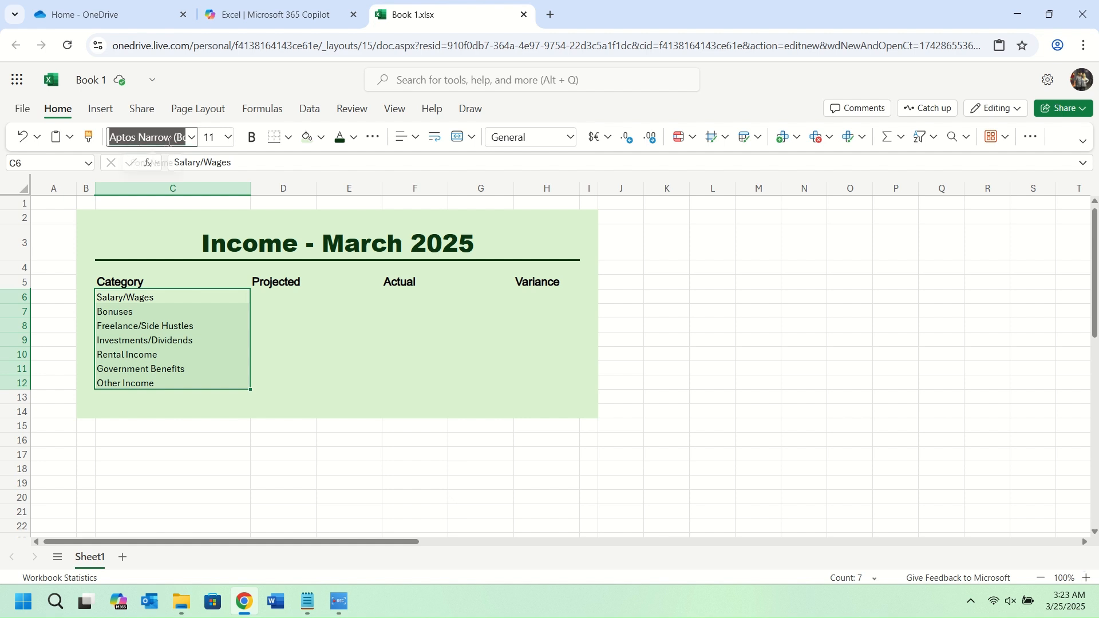
text(arial)
key(Return)
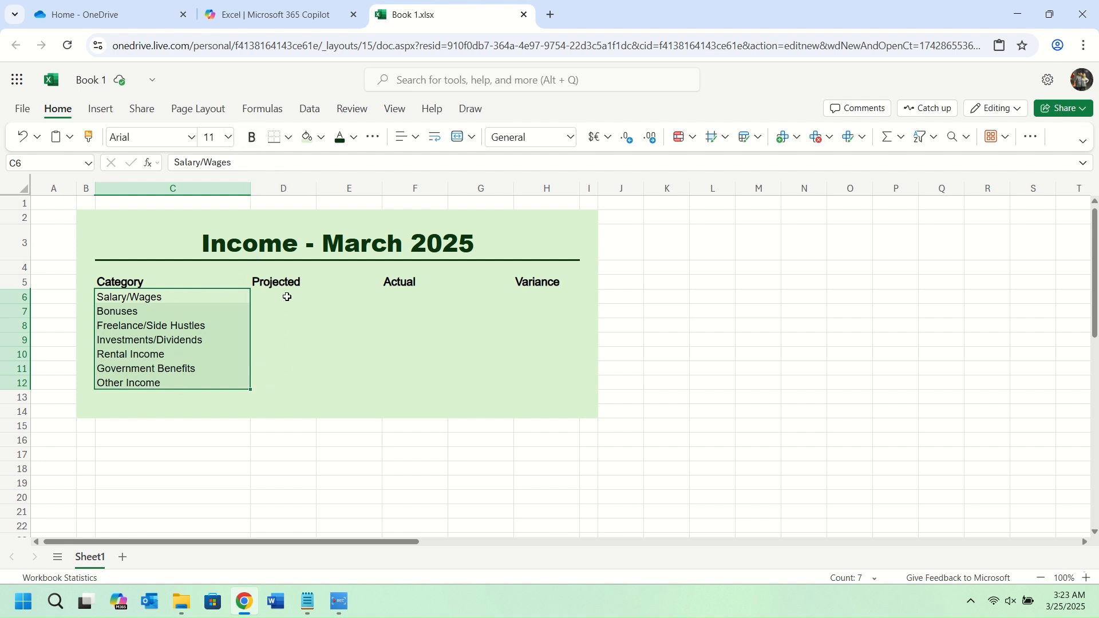
Format D6:D12, F6:F12 and H6:H12 as Accounting with the currency symbol set to None, and right-align these cells
drag(286, 295, 280, 385)
drag(411, 296, 407, 385)
drag(544, 296, 539, 383)
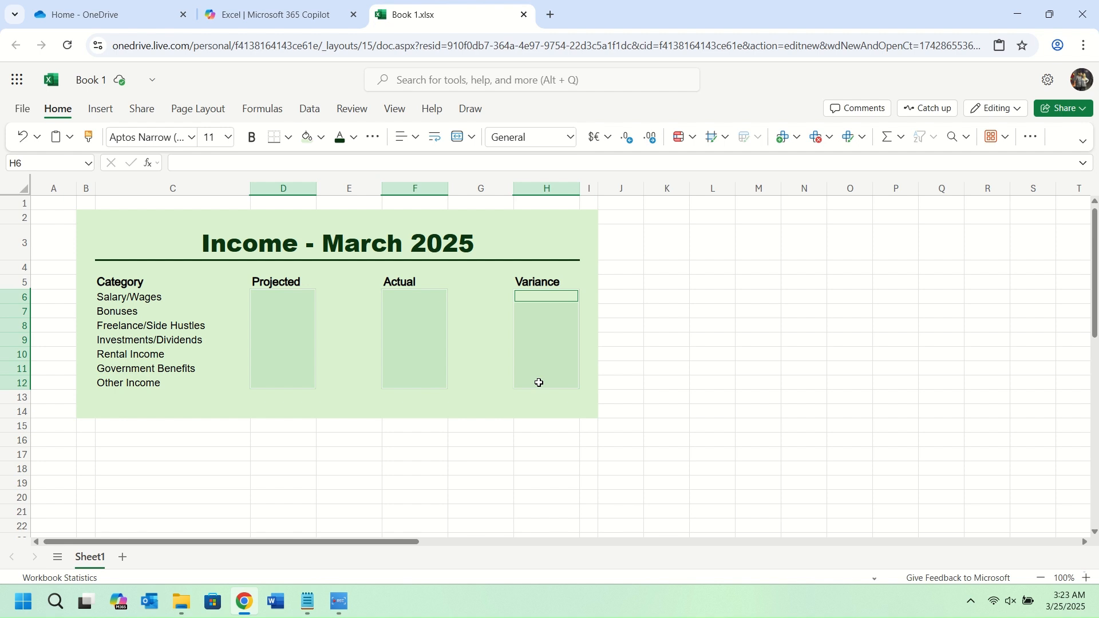
click(608, 141)
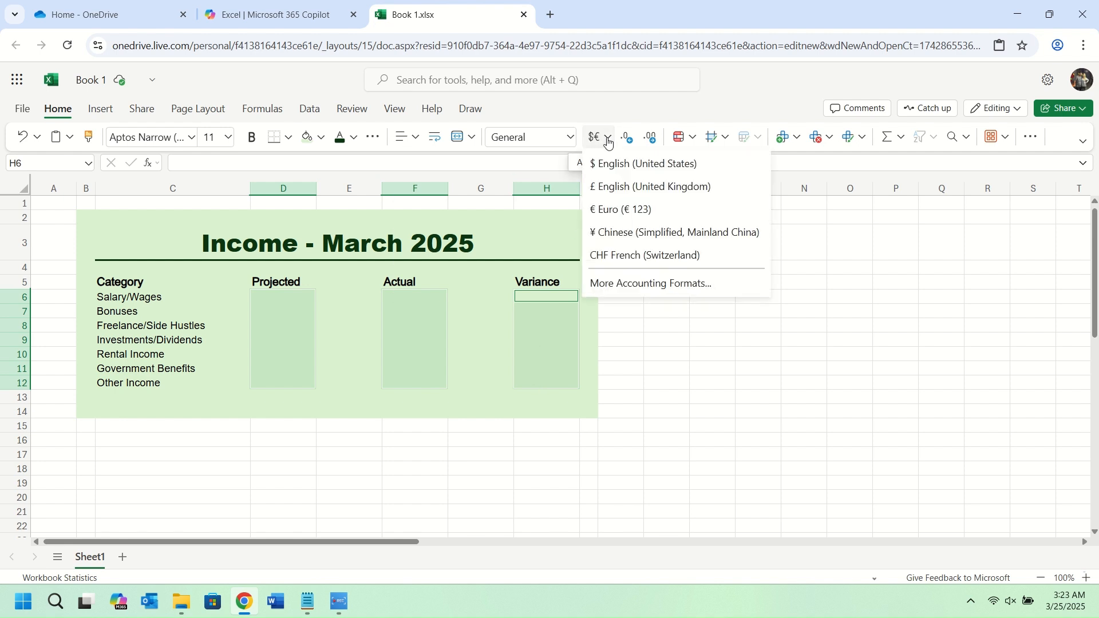
click(648, 284)
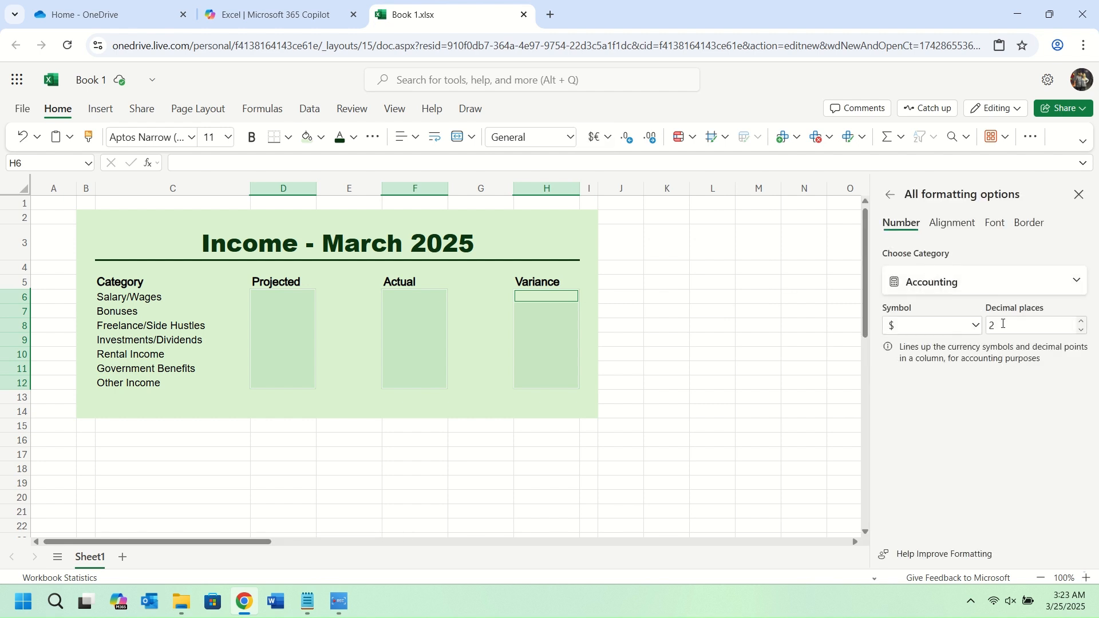
click(975, 326)
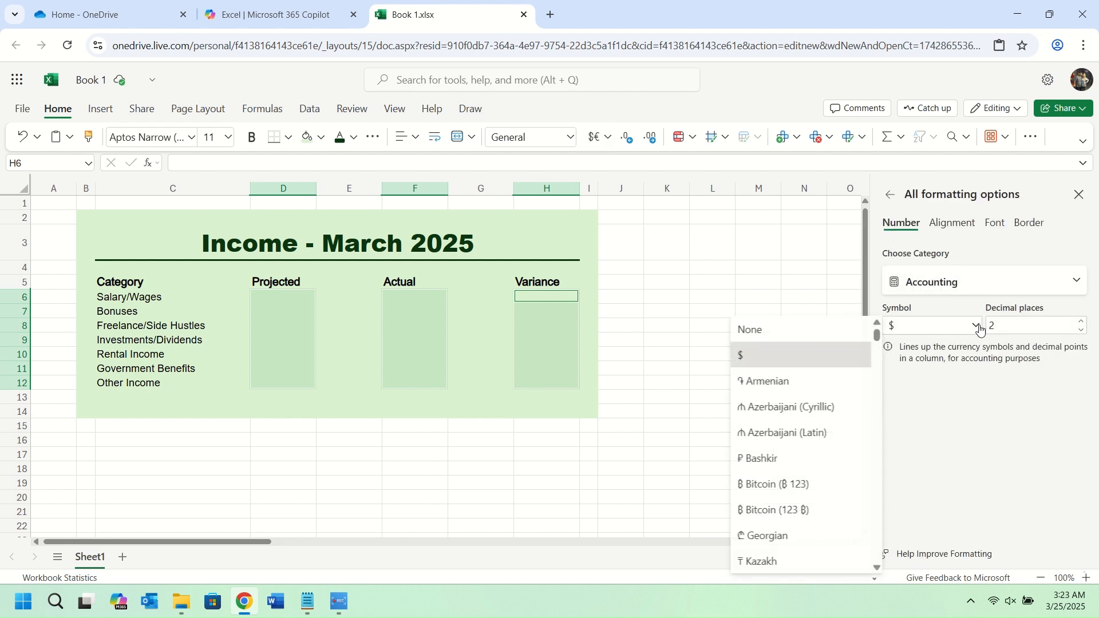
click(781, 336)
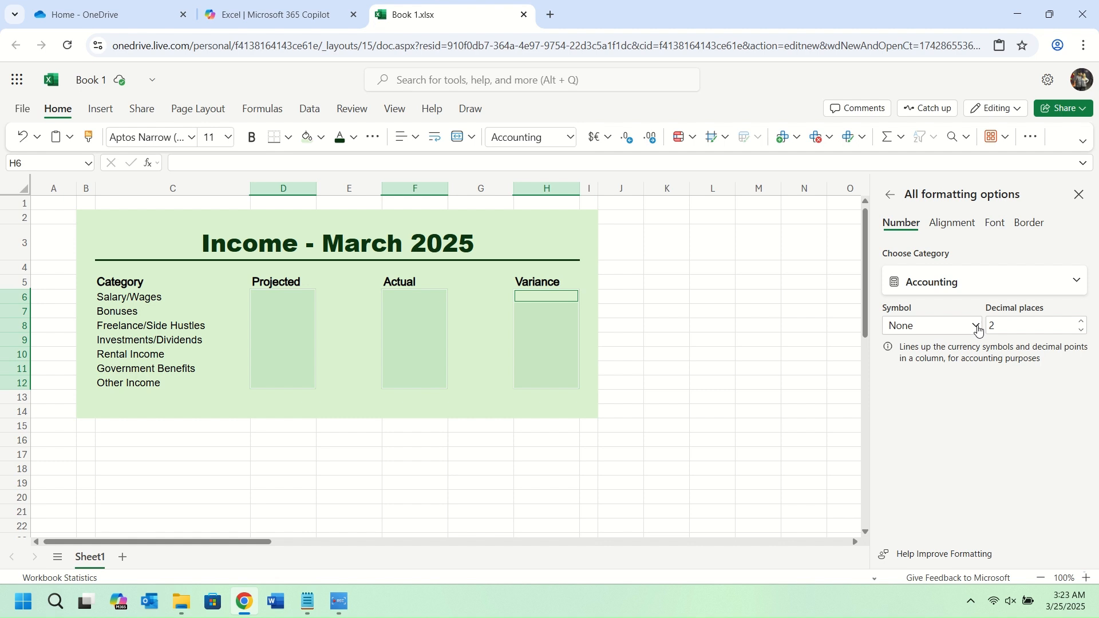
click(1078, 195)
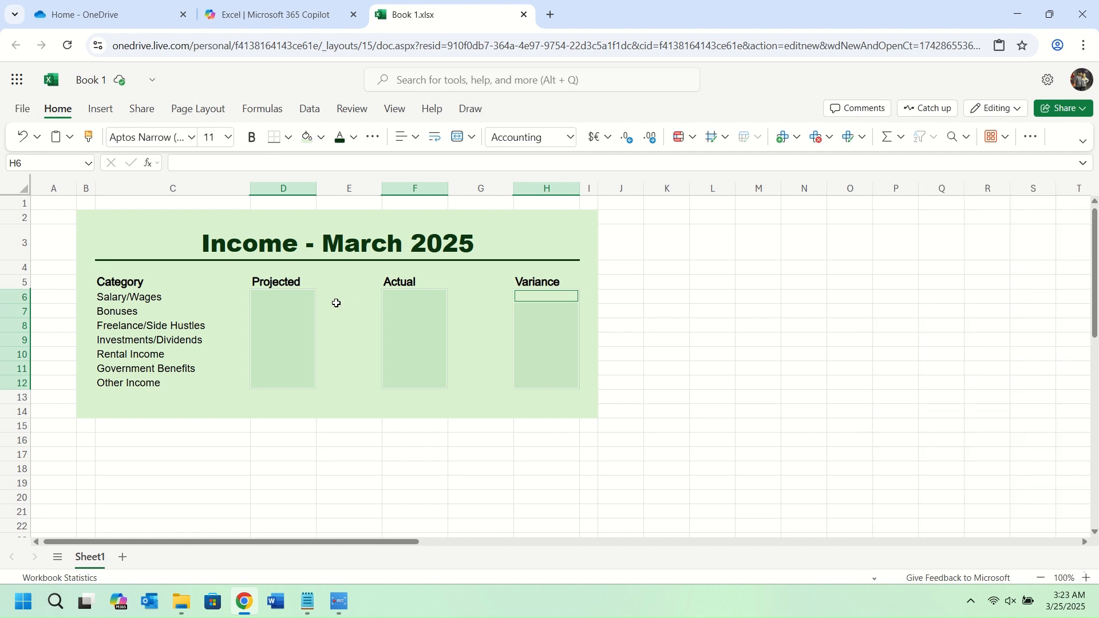
click(406, 135)
click(468, 190)
Apply middle vertical alignment to all cells of the sheet
click(25, 190)
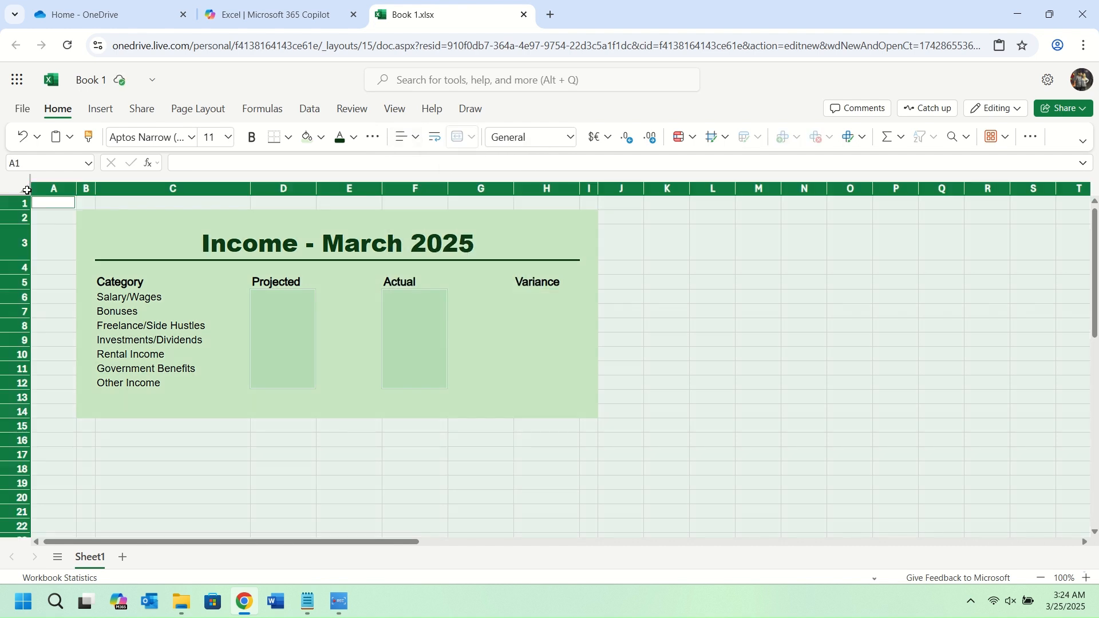
click(416, 142)
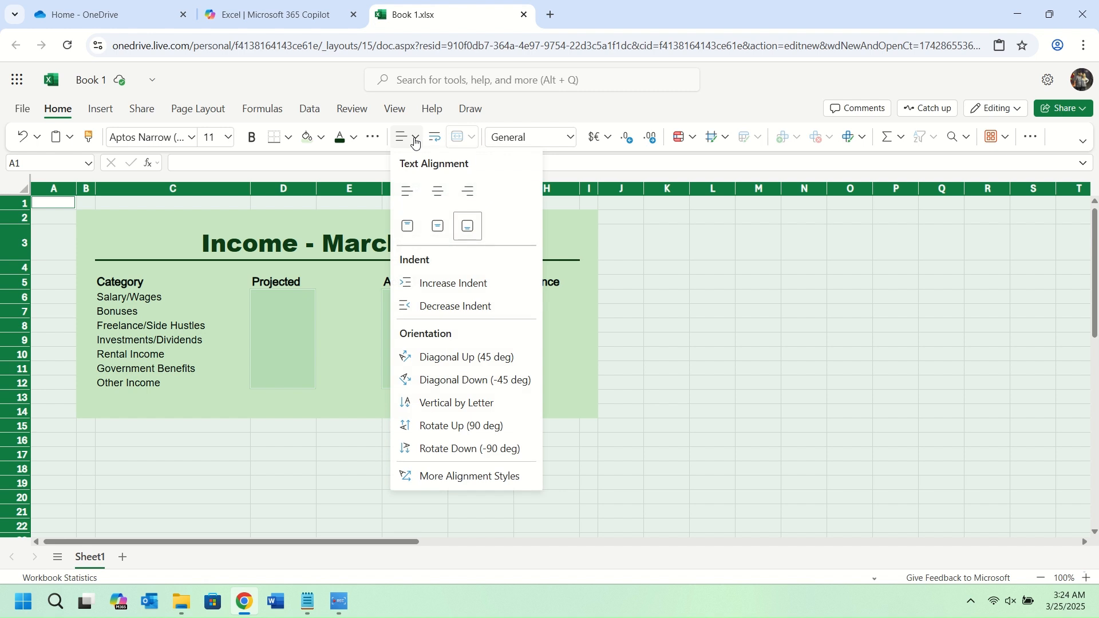
click(440, 228)
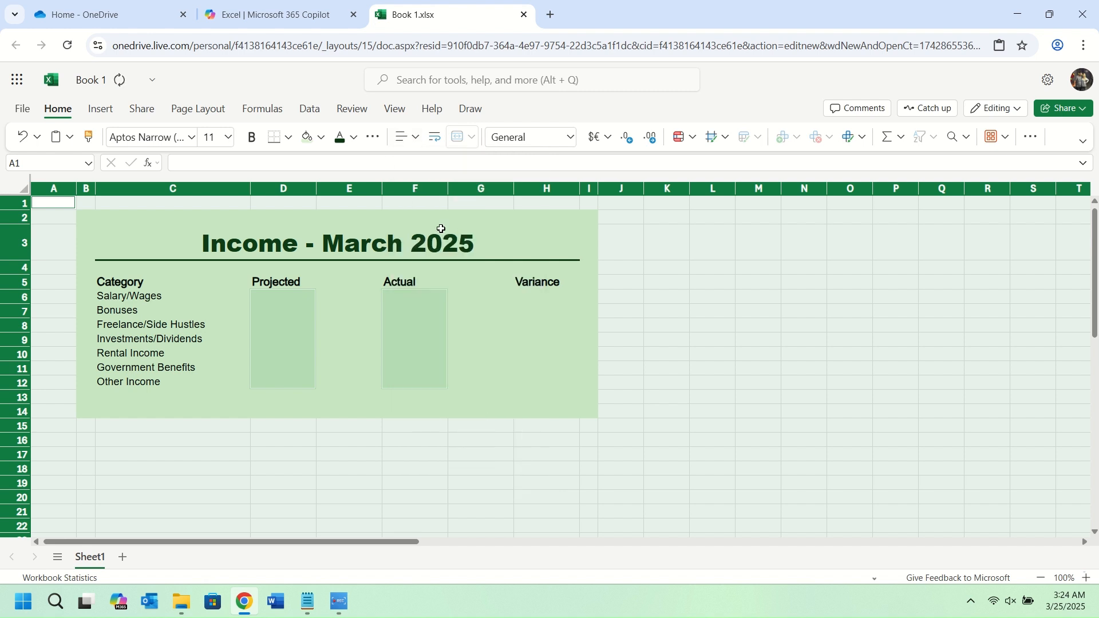
click(289, 297)
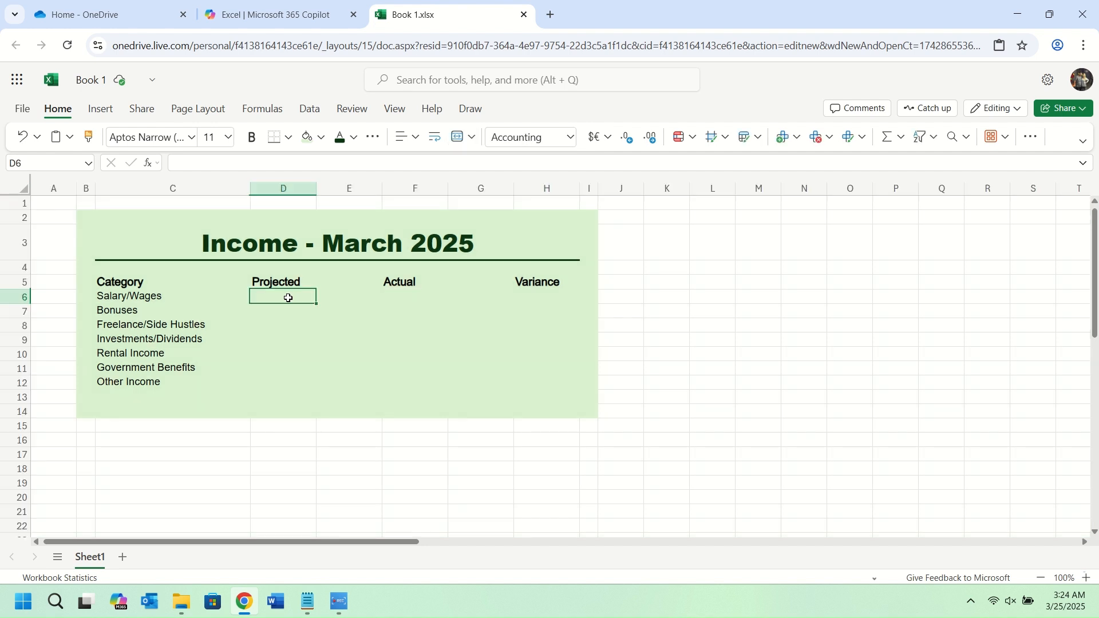
Add a top and double bottom border to C13:H13, the row below Other Income
click(114, 396)
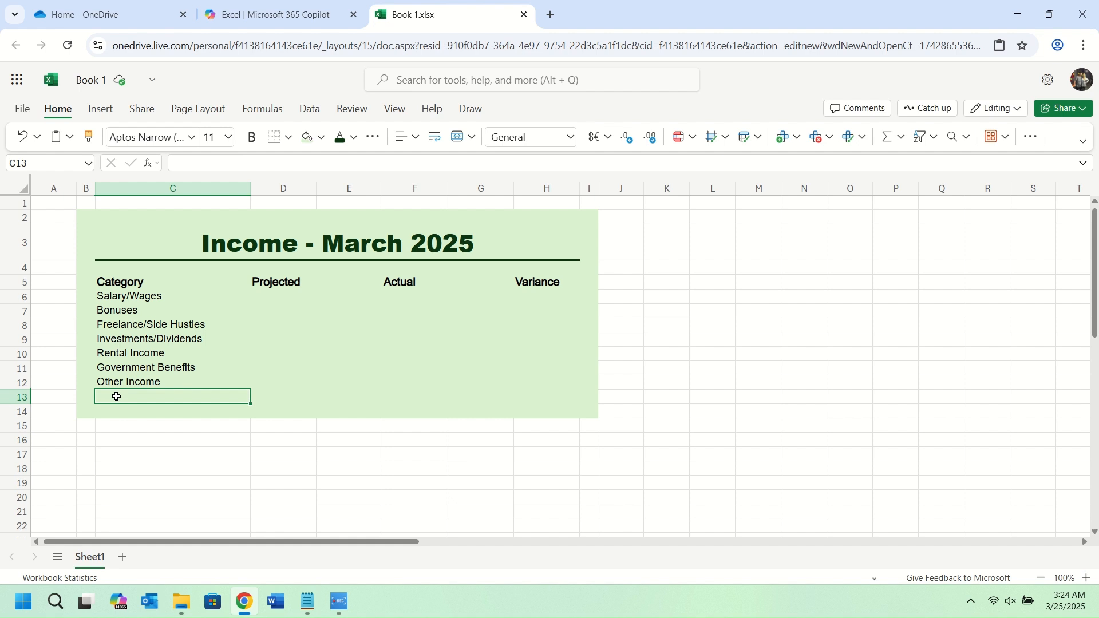
drag(116, 397, 567, 396)
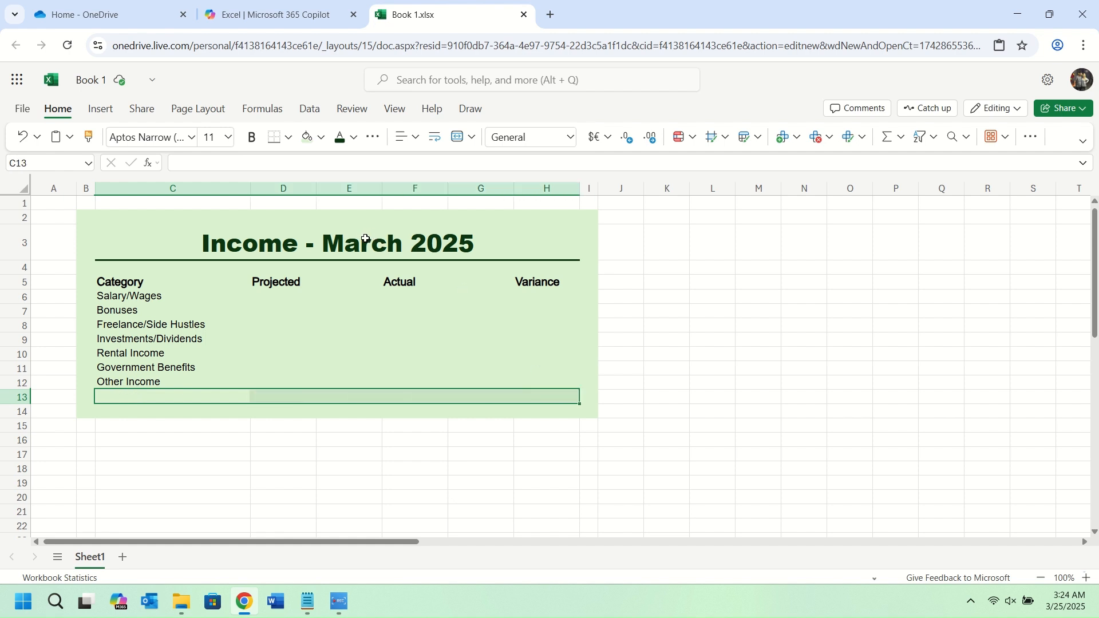
click(290, 145)
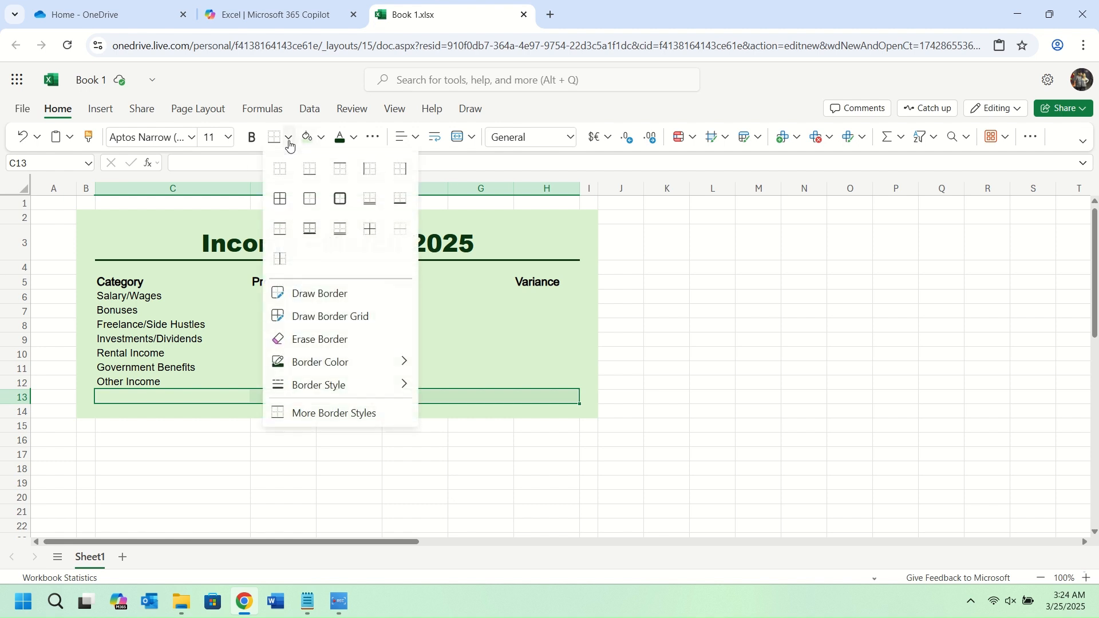
click(341, 229)
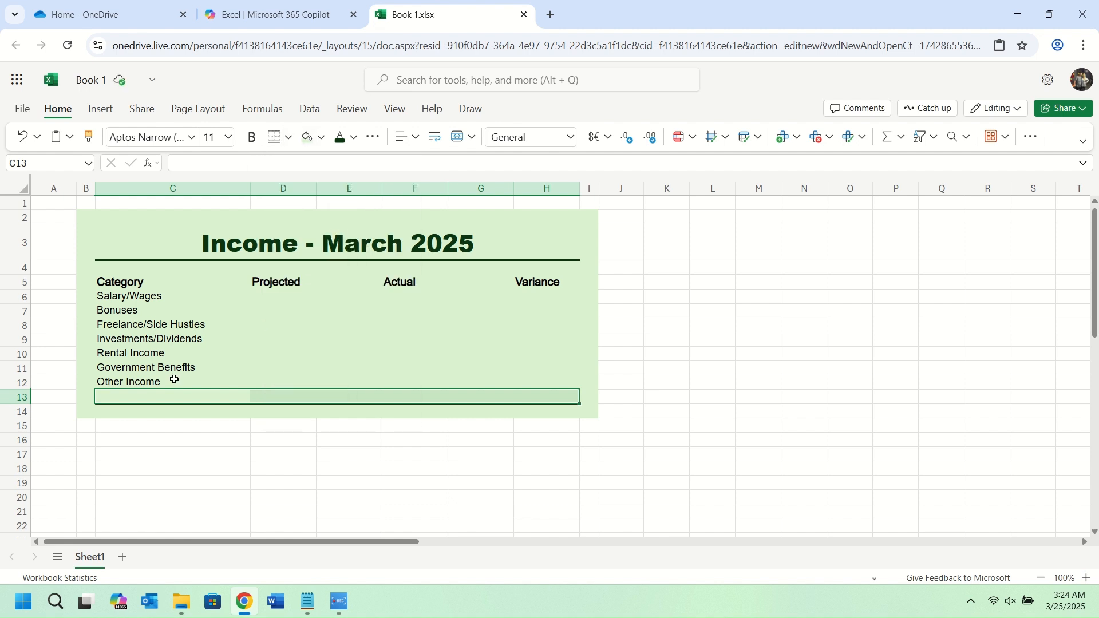
Set the height of row 13 to 24.75 default units
right_click(17, 396)
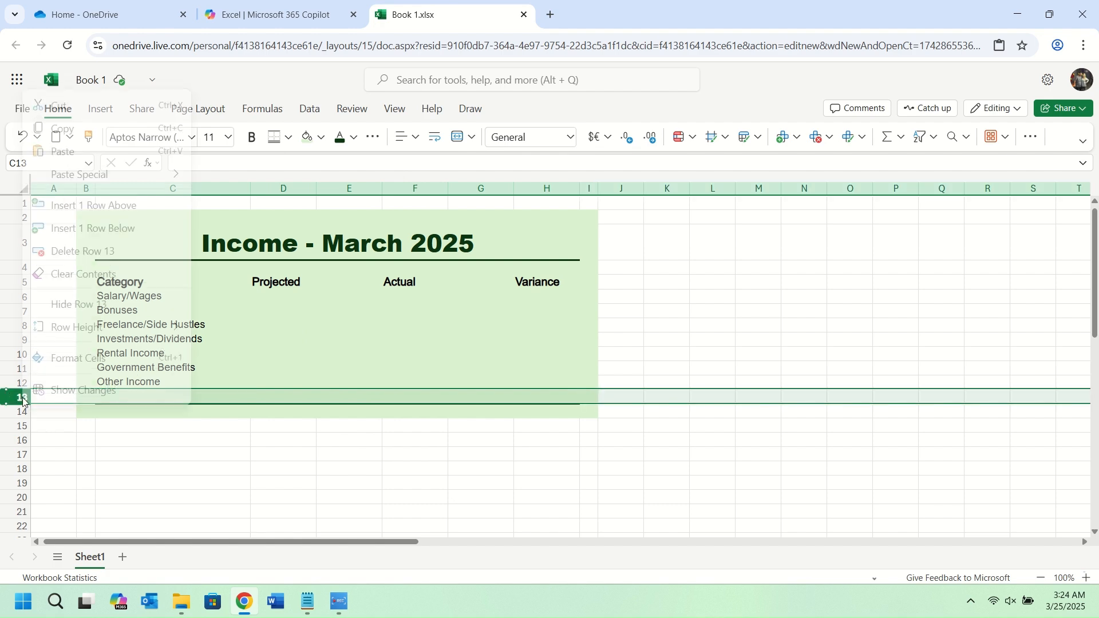
mouse_move(116, 325)
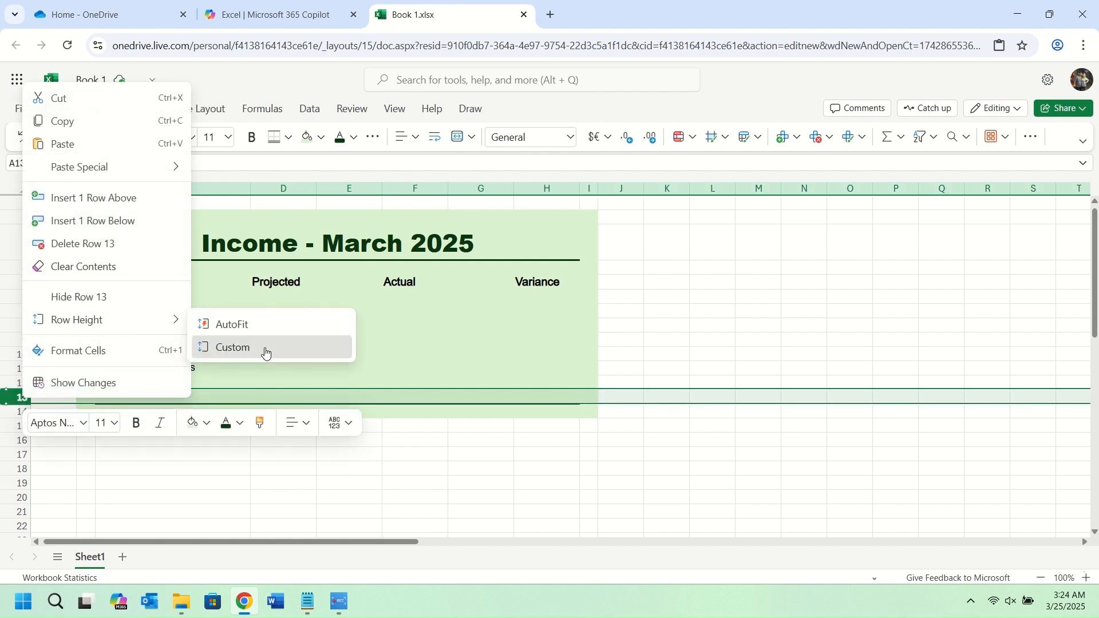
click(265, 352)
double_click(519, 301)
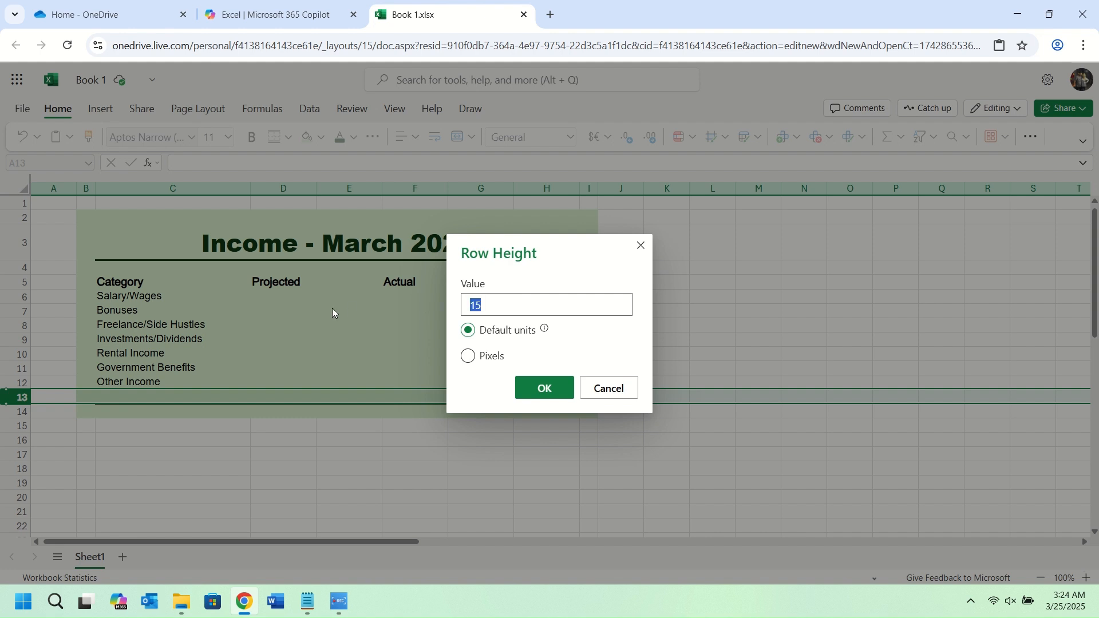
text(24.75)
click(551, 388)
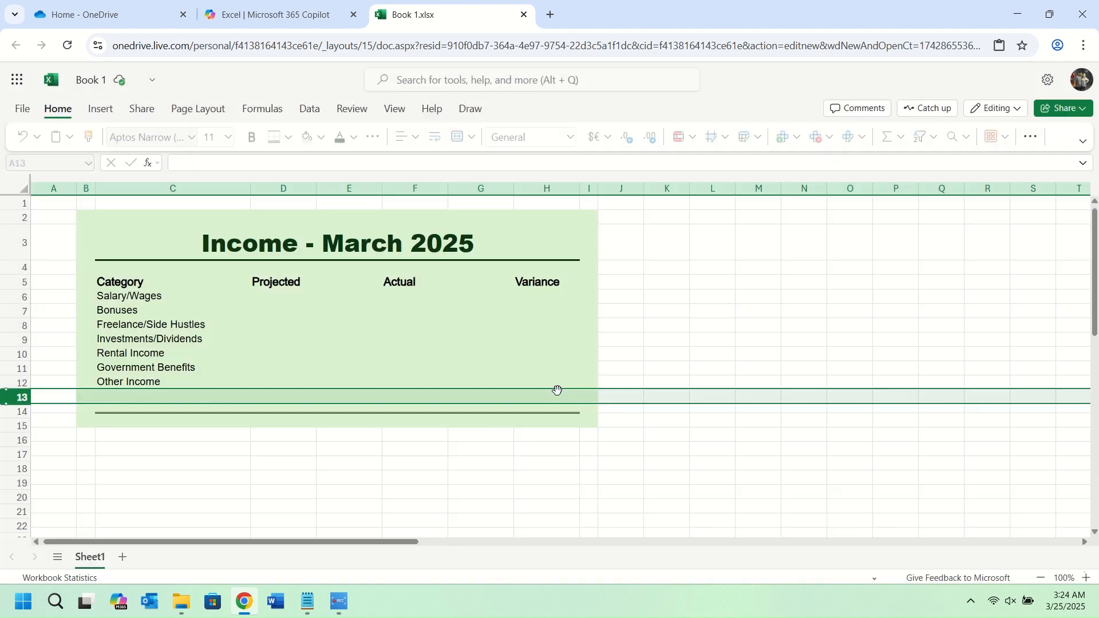
click(255, 376)
Total the Projected column in D13 with an AutoSum of D6:D12
click(274, 403)
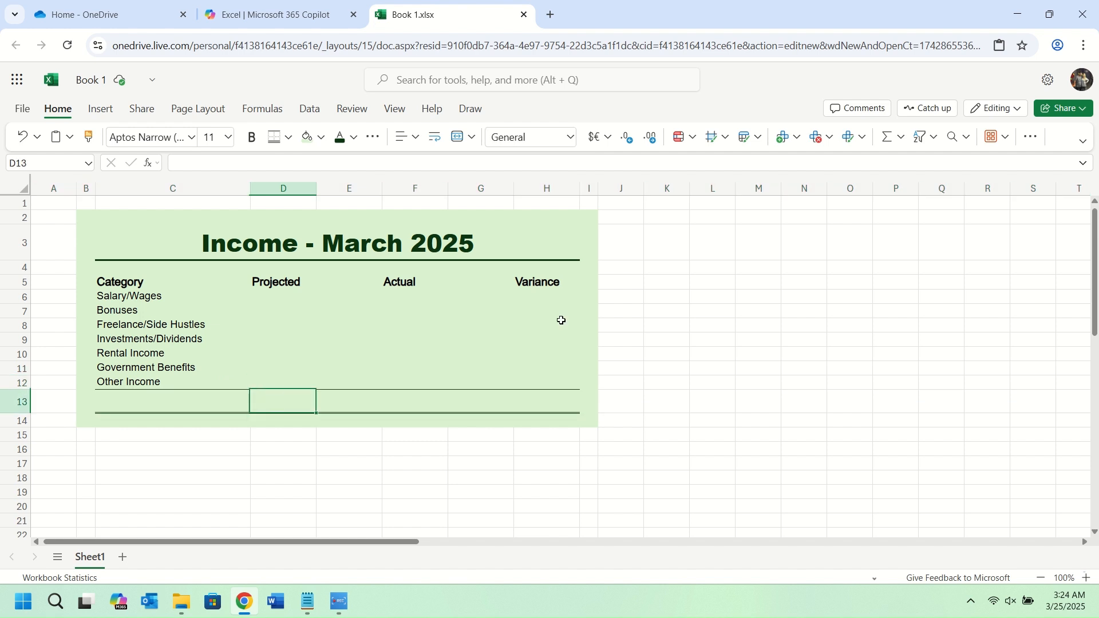
click(889, 142)
drag(261, 297, 262, 384)
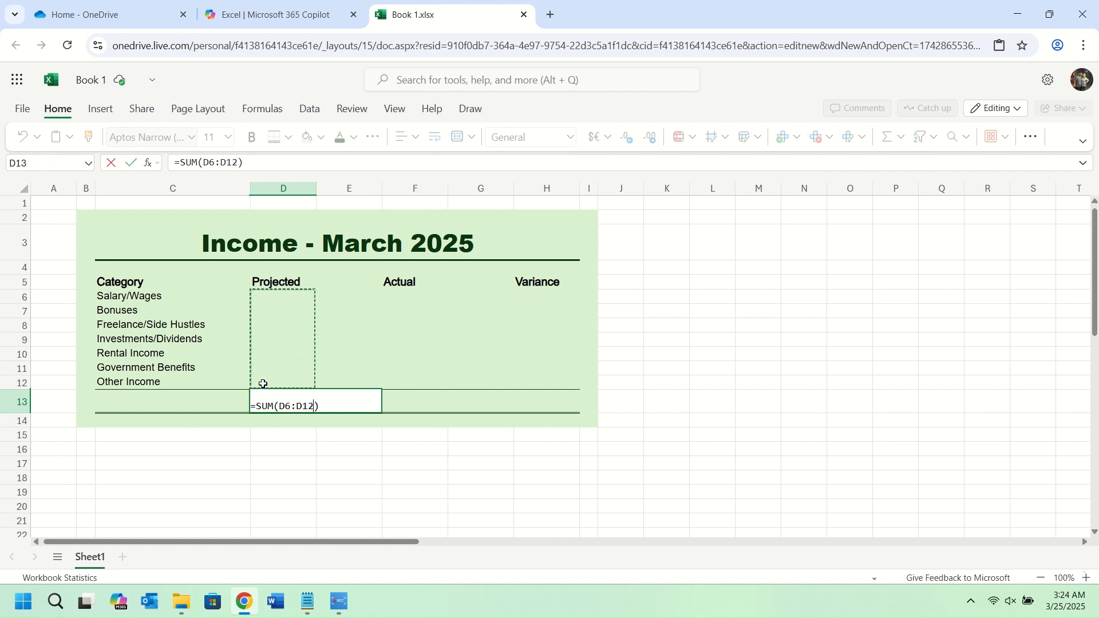
key(Return)
Copy the Projected total formula from D13 into F13 and H13, below Actual and Variance
click(291, 403)
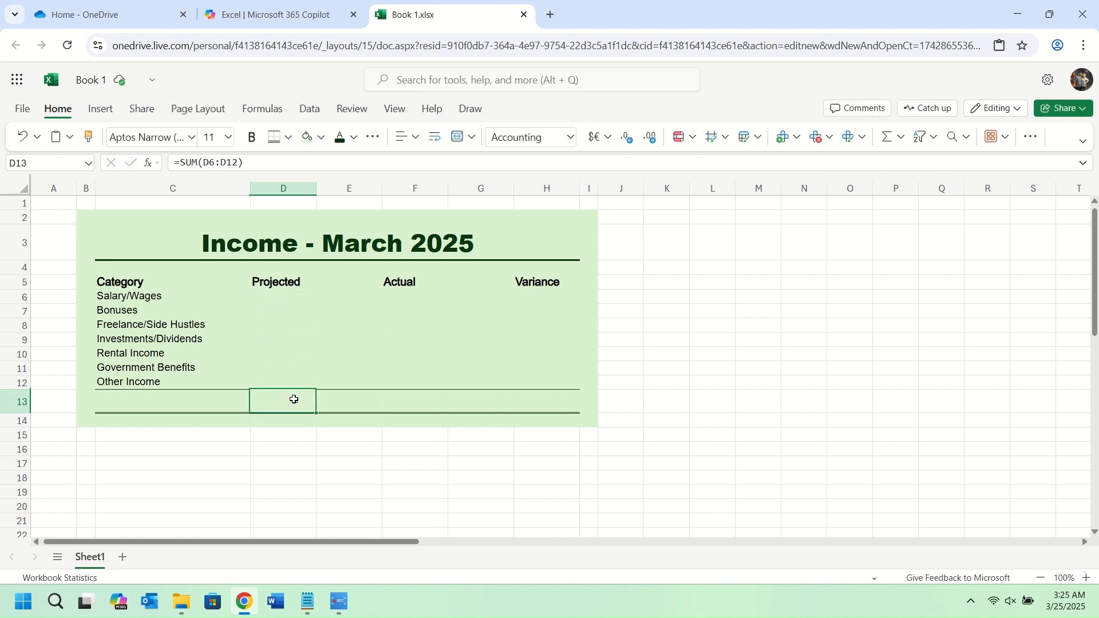
key(ctrl+c)
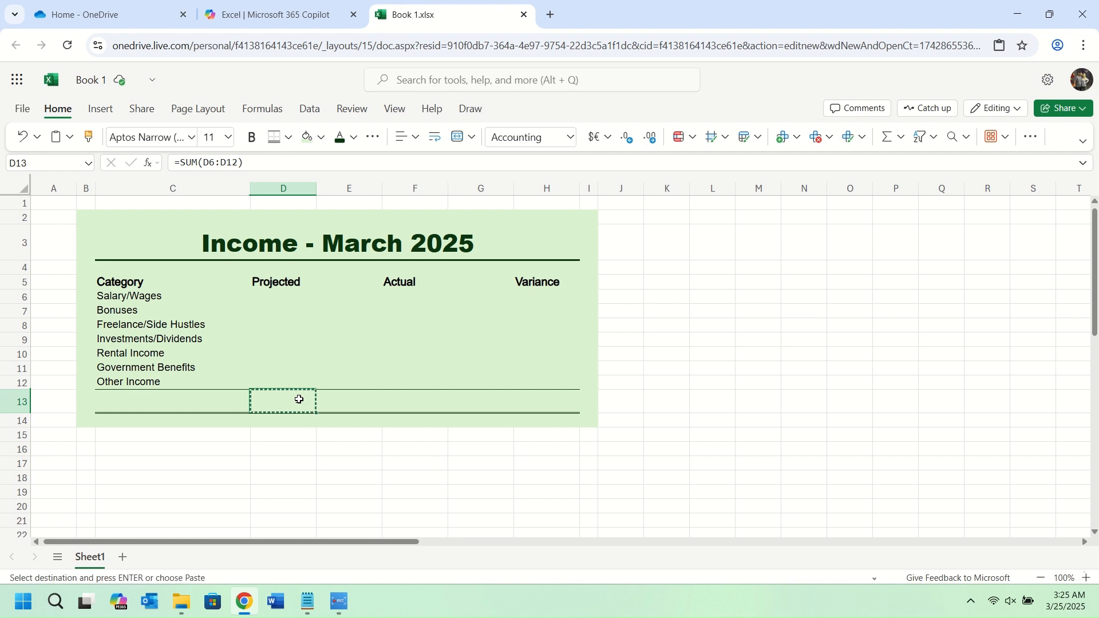
click(408, 403)
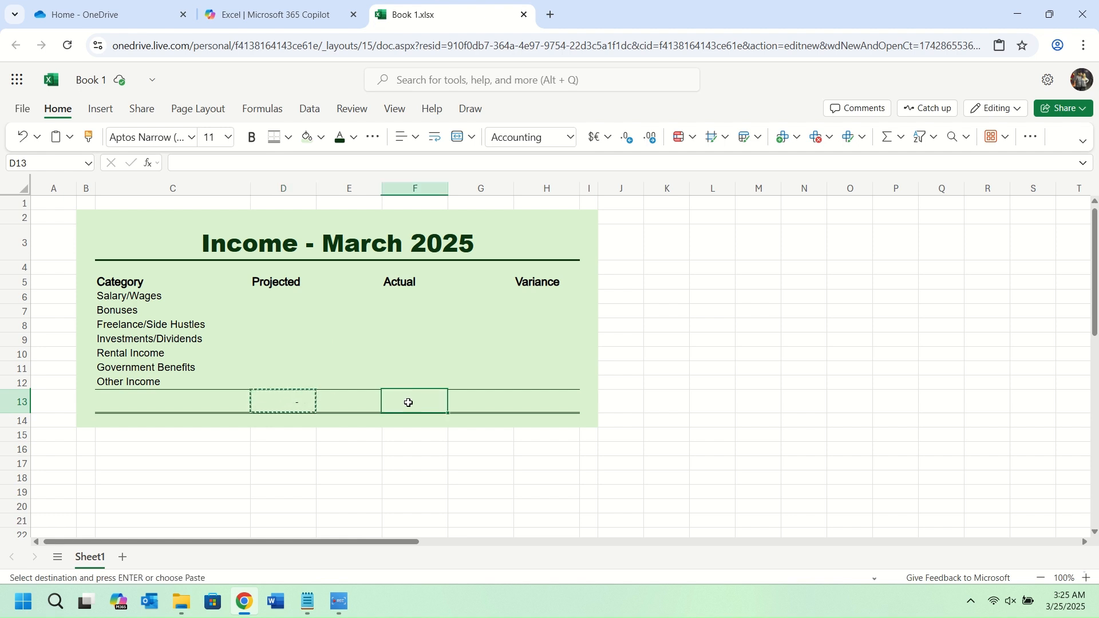
ctrl+click(547, 405)
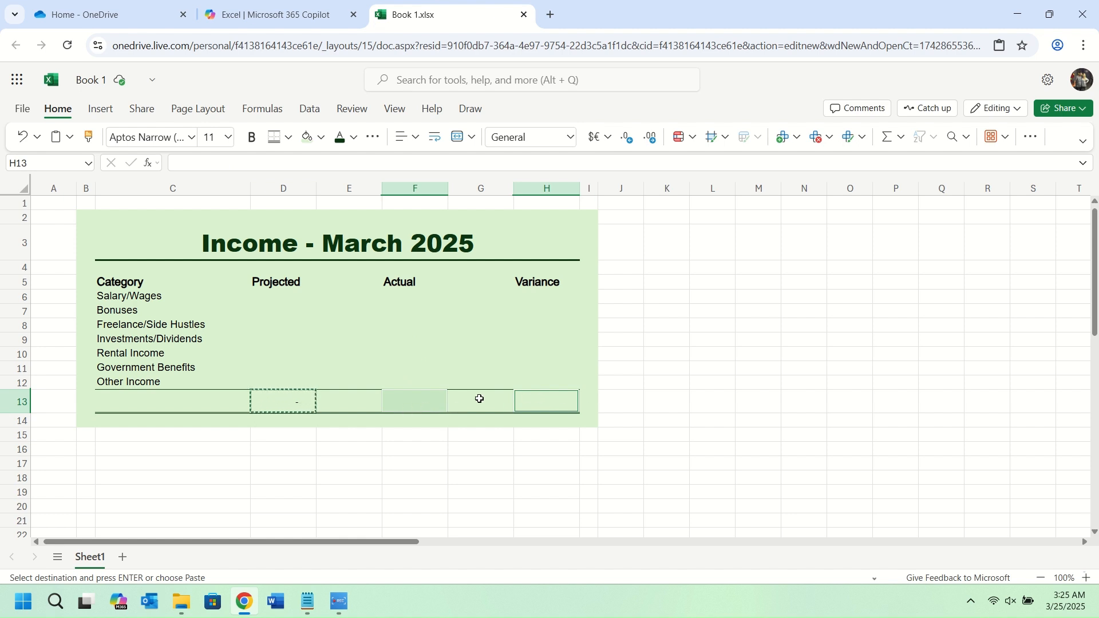
key(ctrl+v)
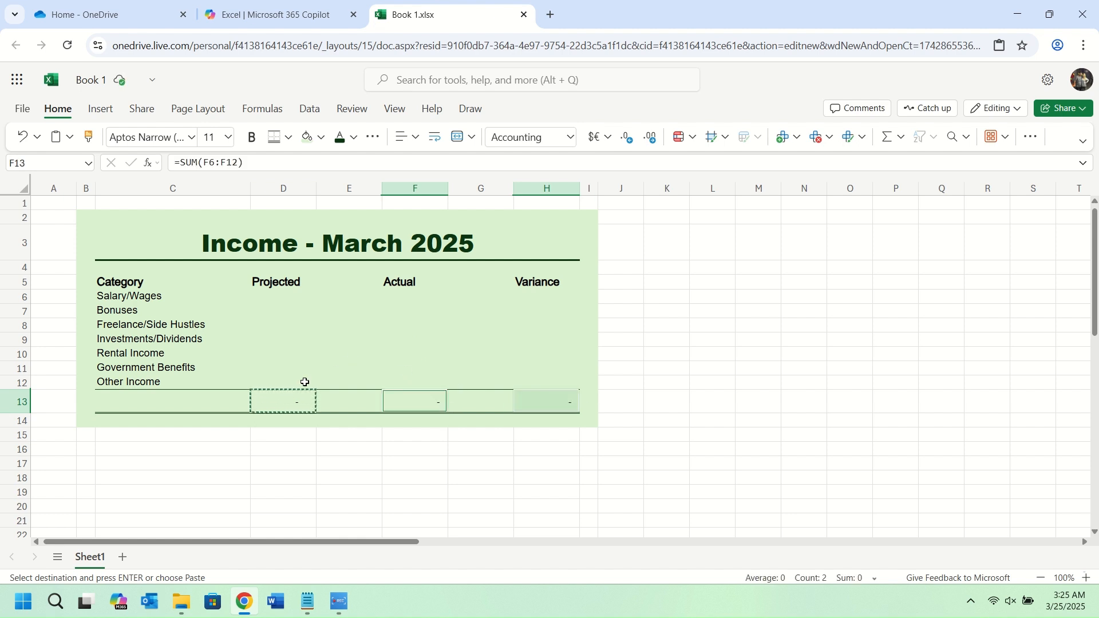
Set the currency symbol of the totals D13:H13 to None in the Accounting format and right-align them
drag(292, 398, 577, 399)
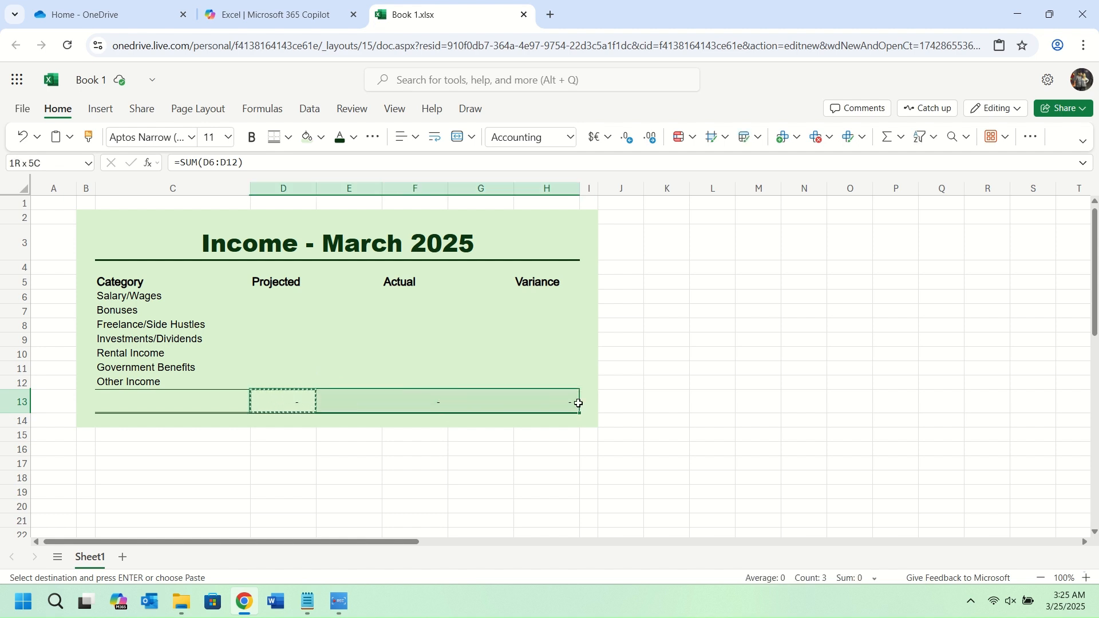
click(606, 138)
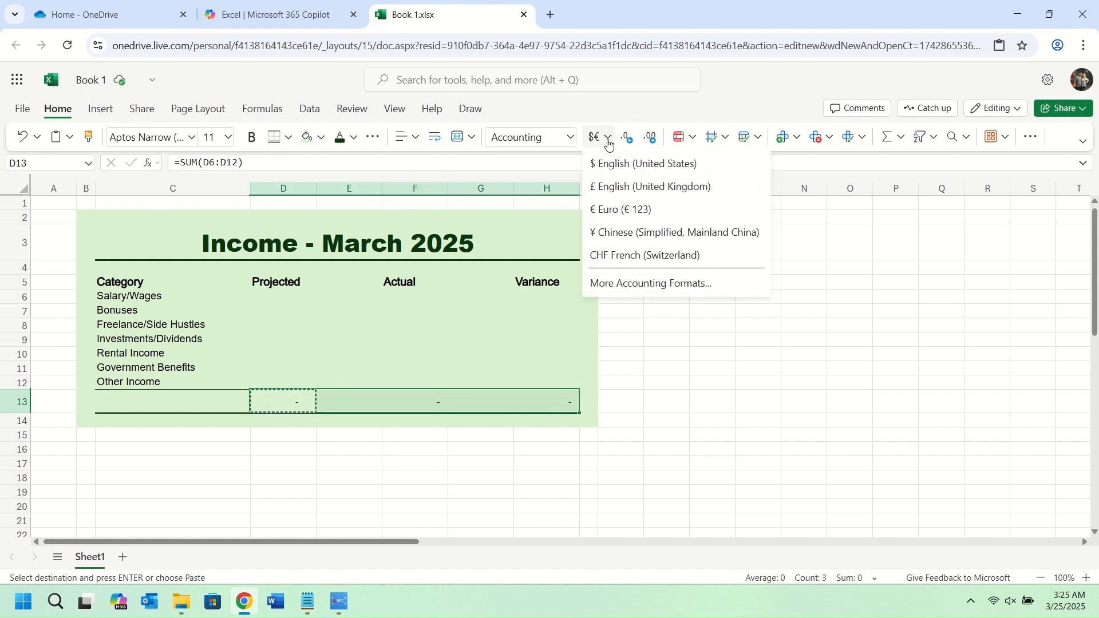
click(664, 284)
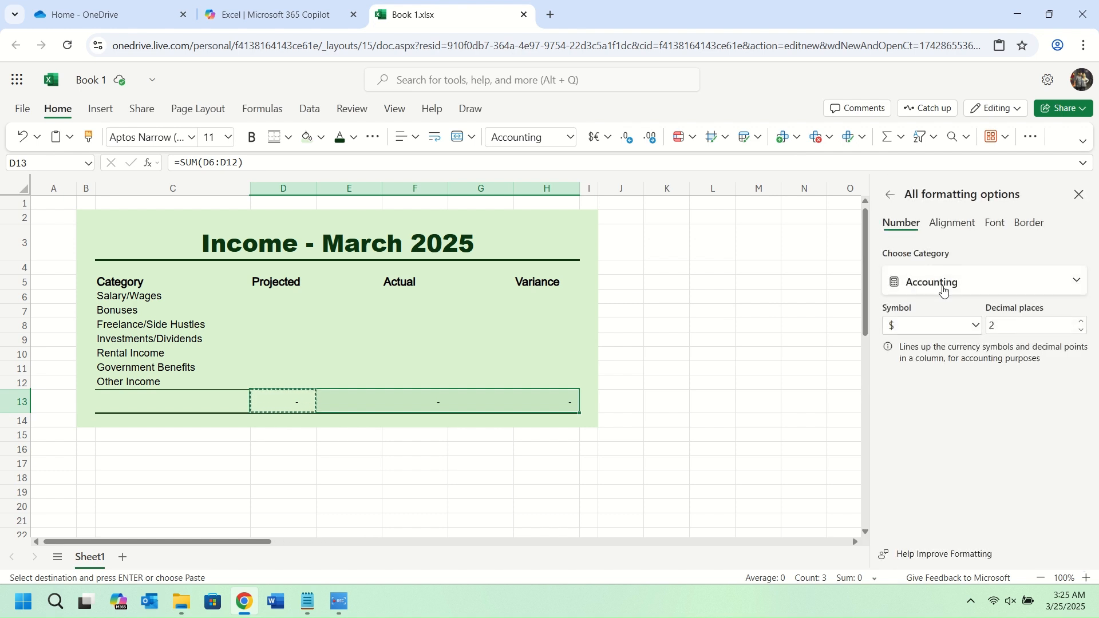
click(974, 325)
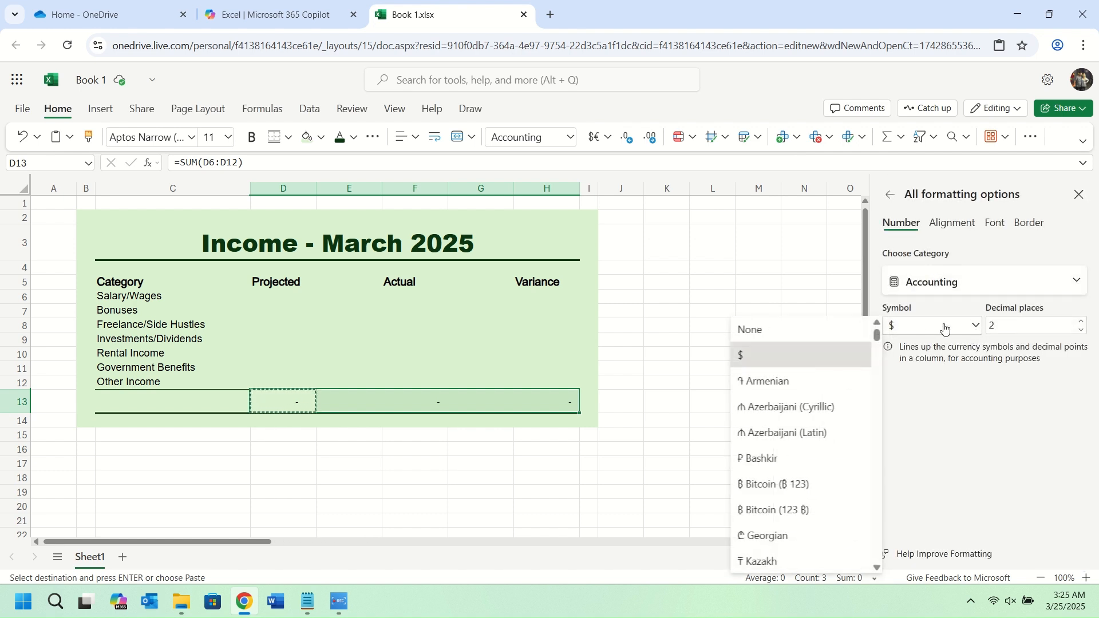
click(775, 334)
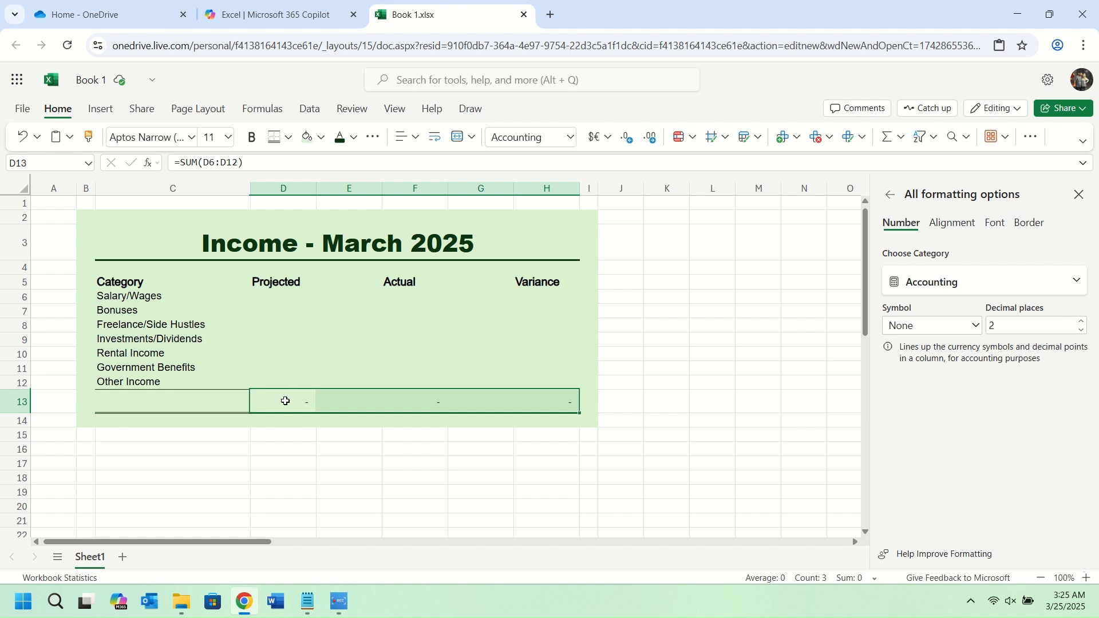
click(407, 137)
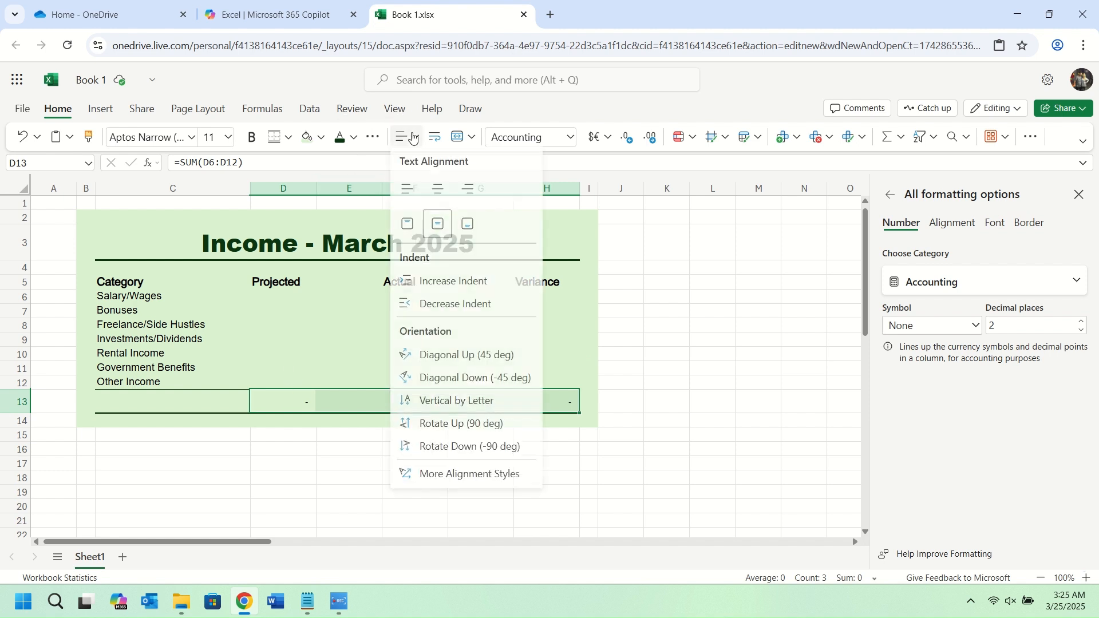
click(472, 194)
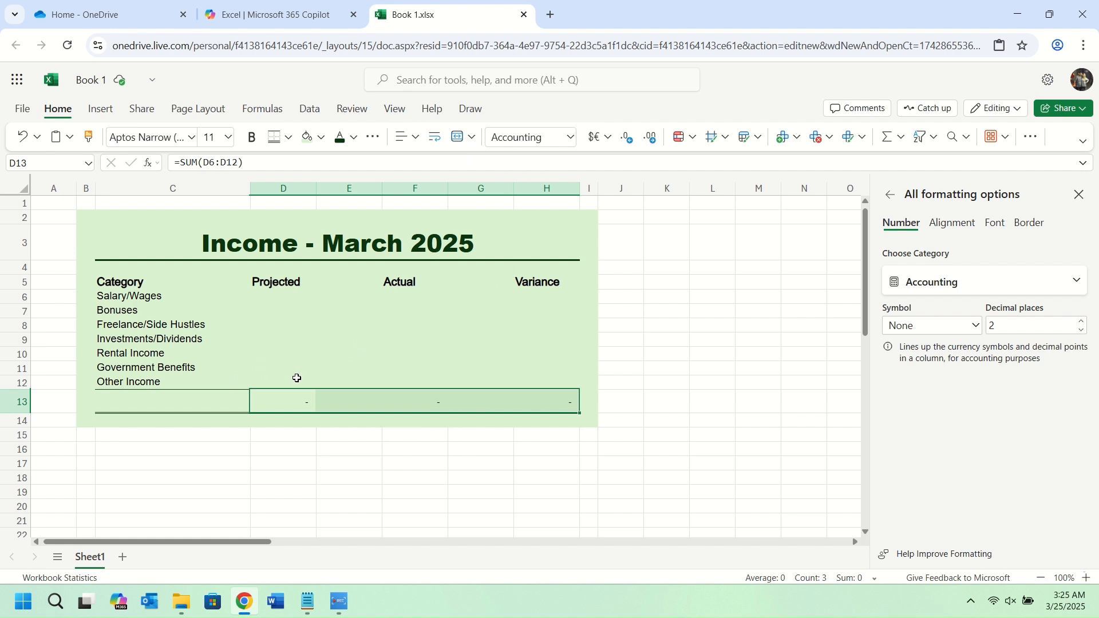
Make the totals in D13:H13 bold with font size 14
click(253, 138)
click(219, 137)
click(223, 269)
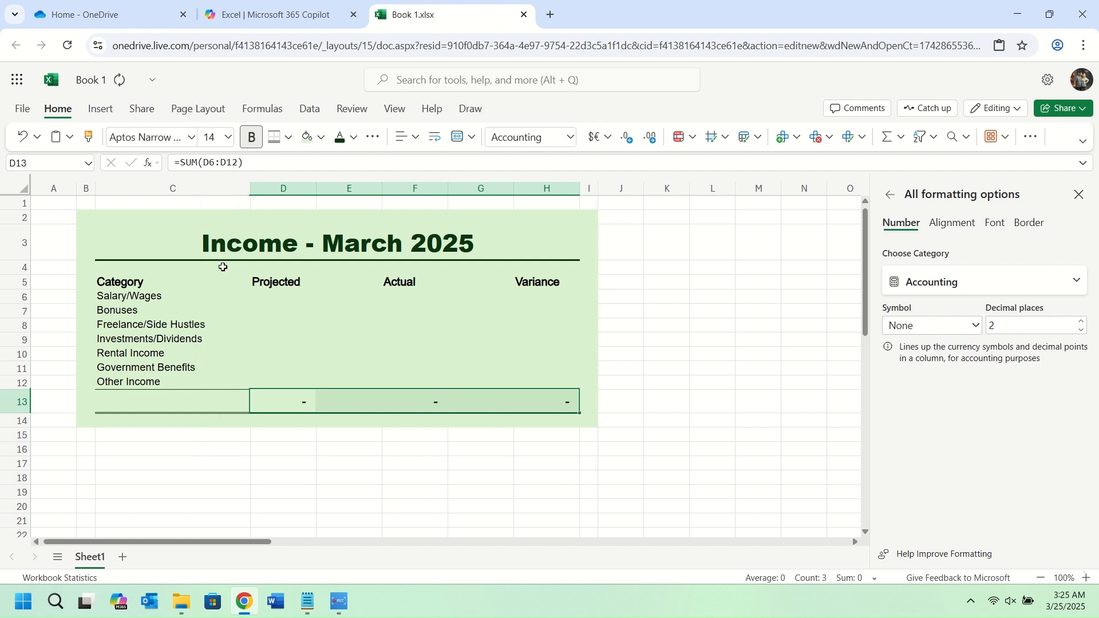
Fill the Projected amounts in D6:D12 with 6800, 500, 400, 325, 0, 0 and 300
click(278, 297)
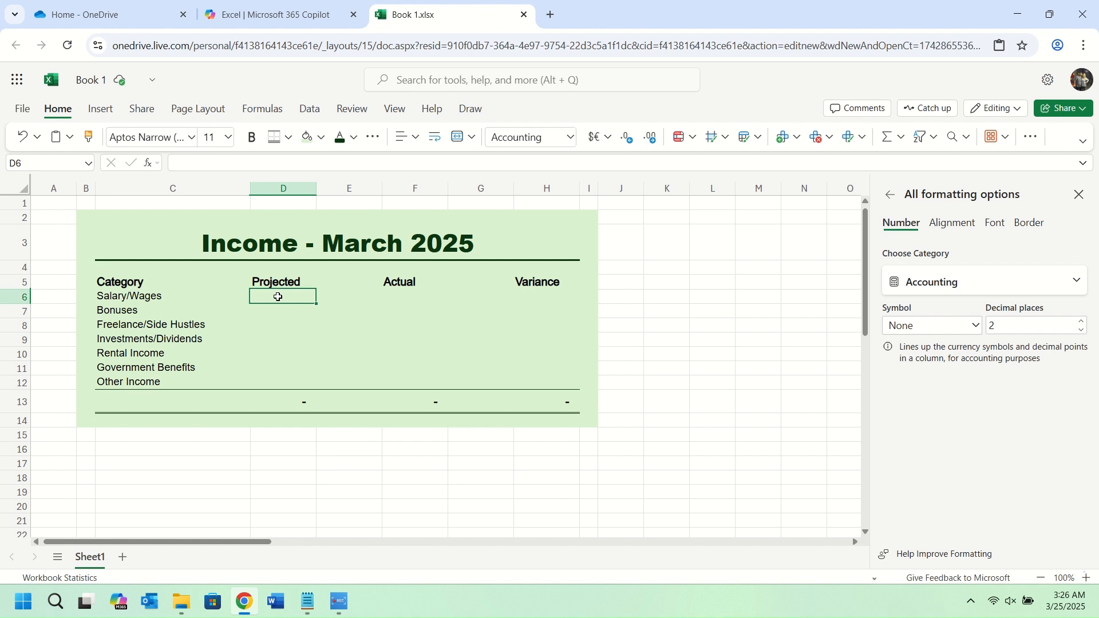
text(6800)
key(Return)
text(500)
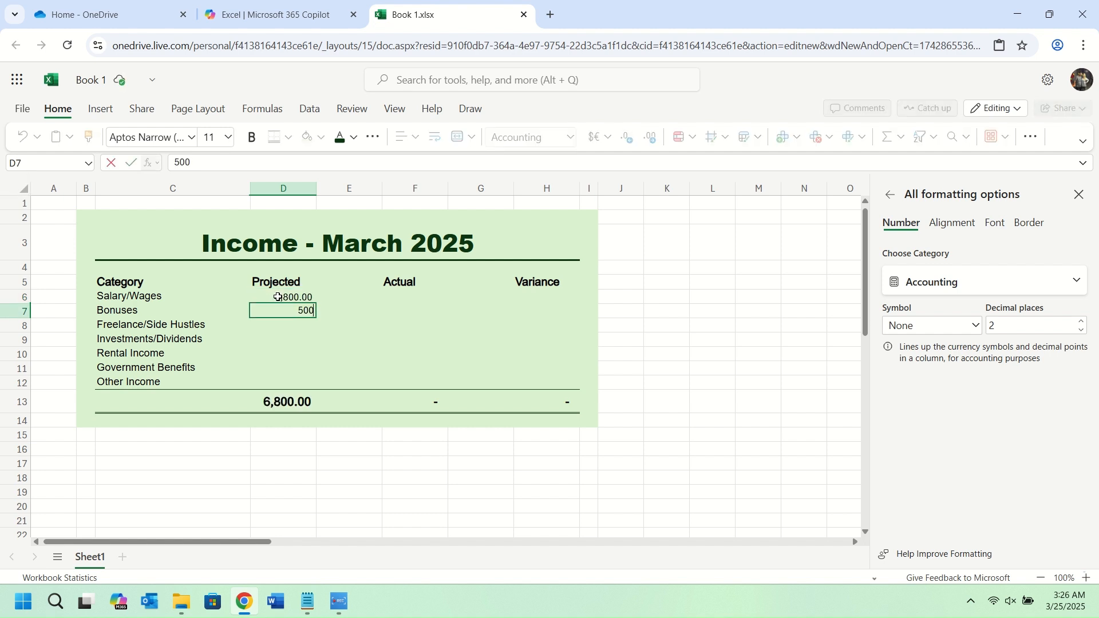
key(Return)
text(400)
key(Return)
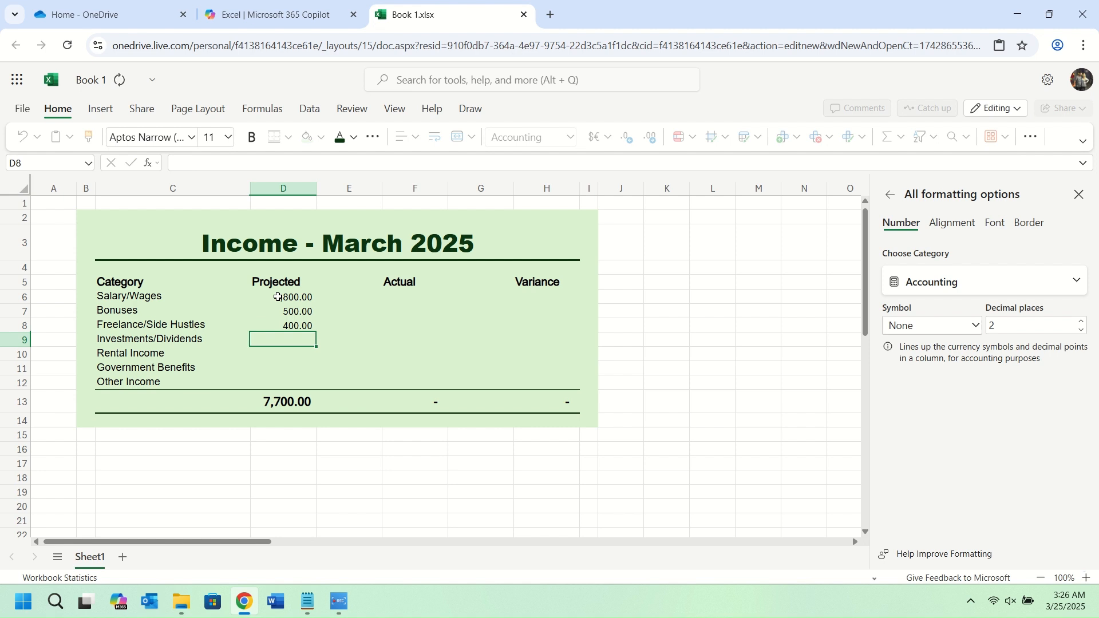
text(325)
key(Return)
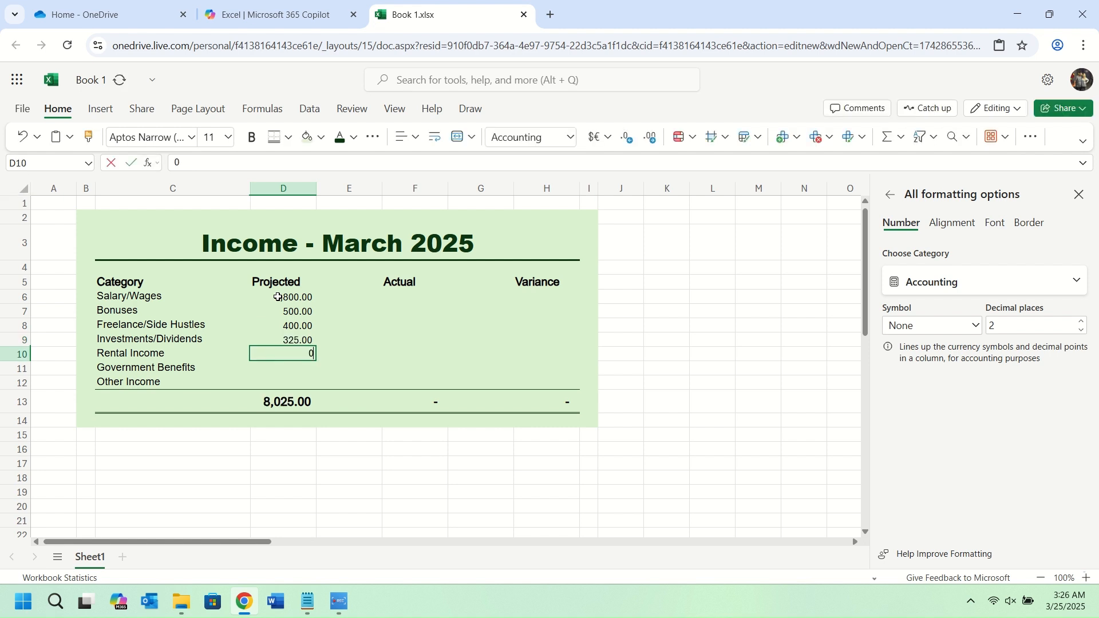
text(0)
key(Return)
text(0)
key(Return)
text(300)
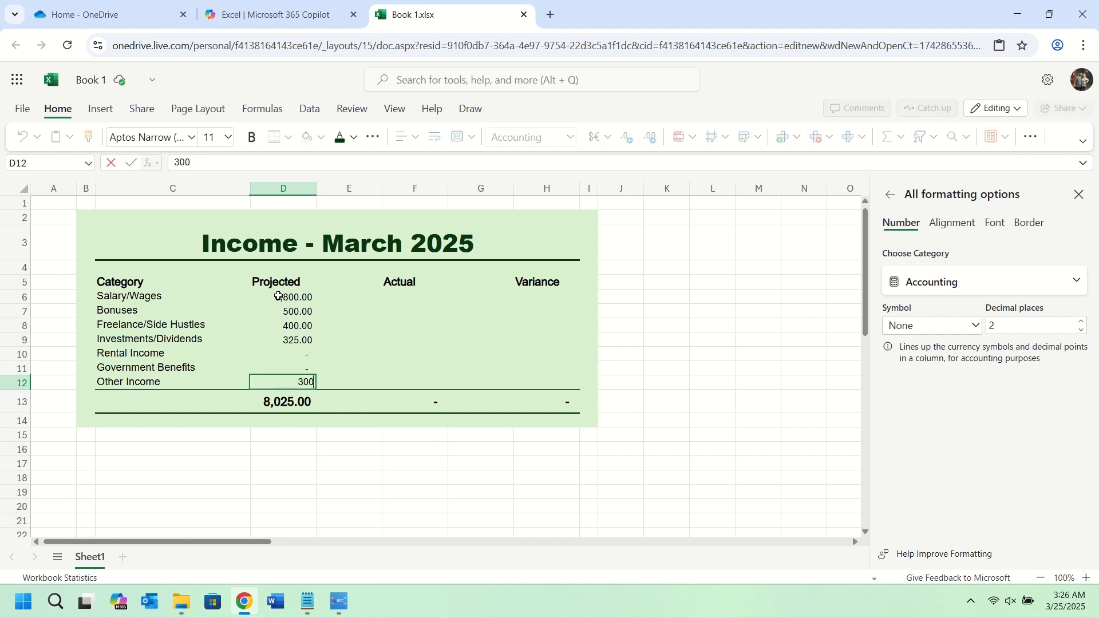
Fill the Actual amounts in F6:F12 with 6450, 400, 600, 325, 0, 0 and 125
click(401, 295)
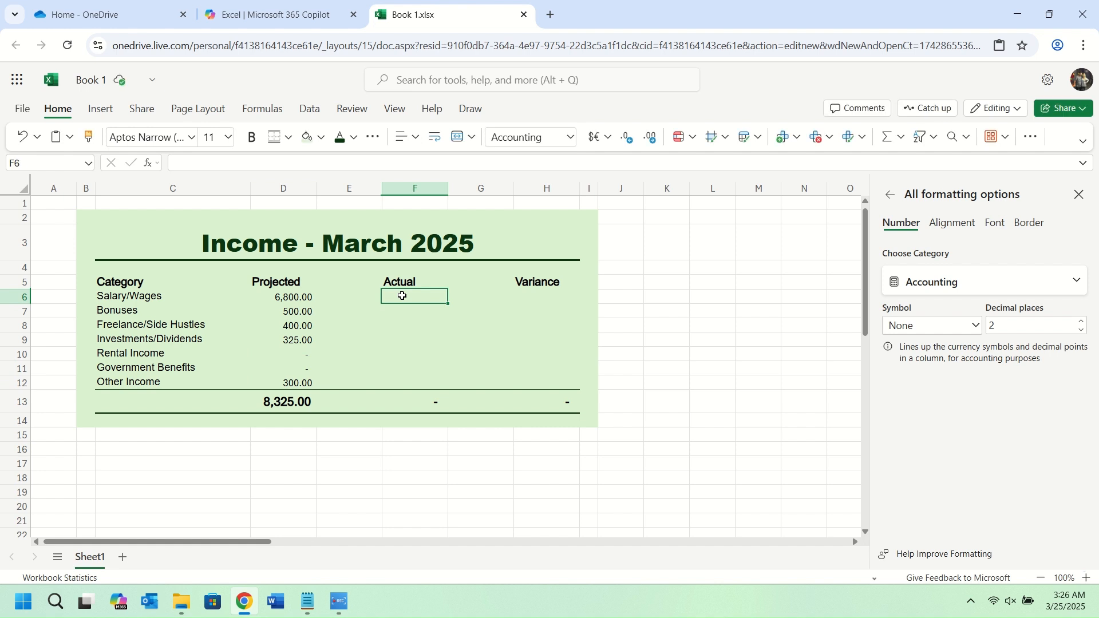
text(6450)
key(Return)
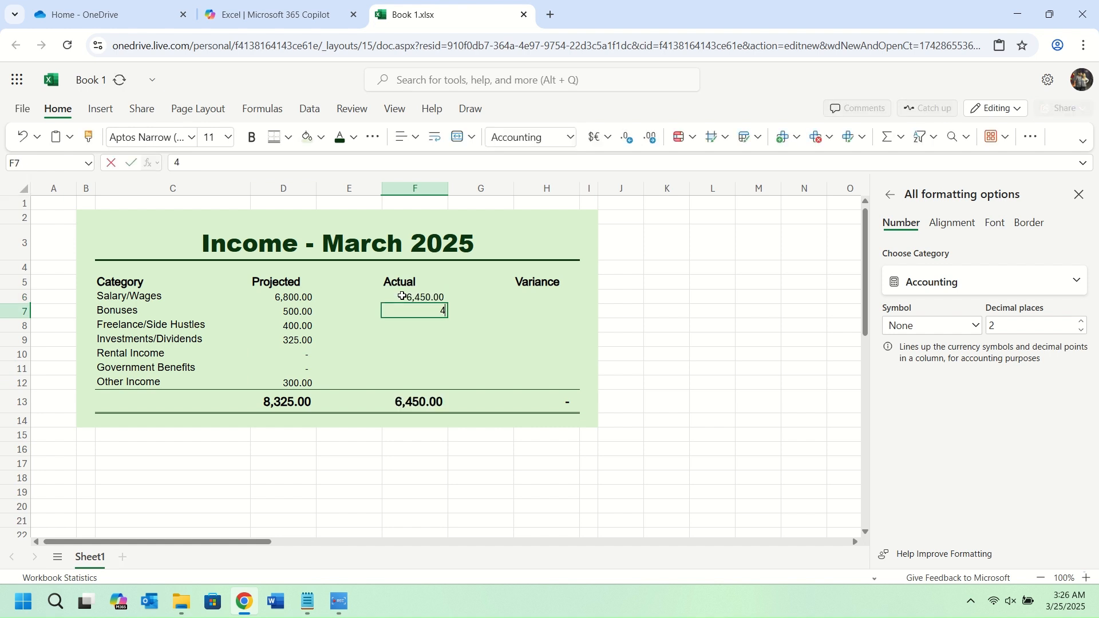
text(400)
key(Return)
text(600)
key(Return)
text(325)
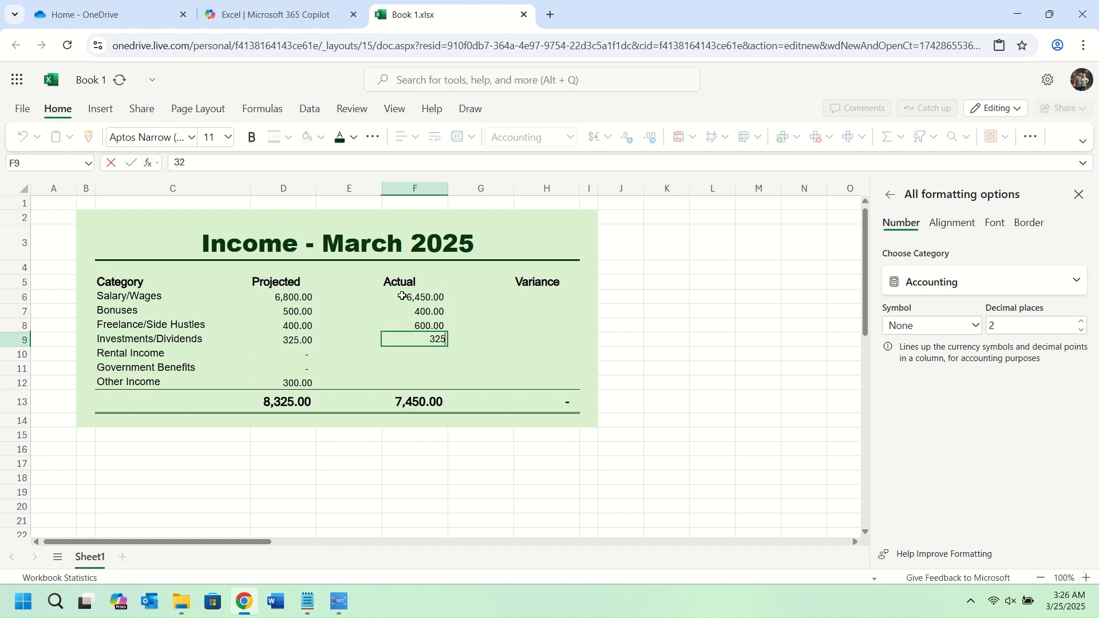
key(Return)
text(0)
key(Return)
text(0)
key(Return)
text(125)
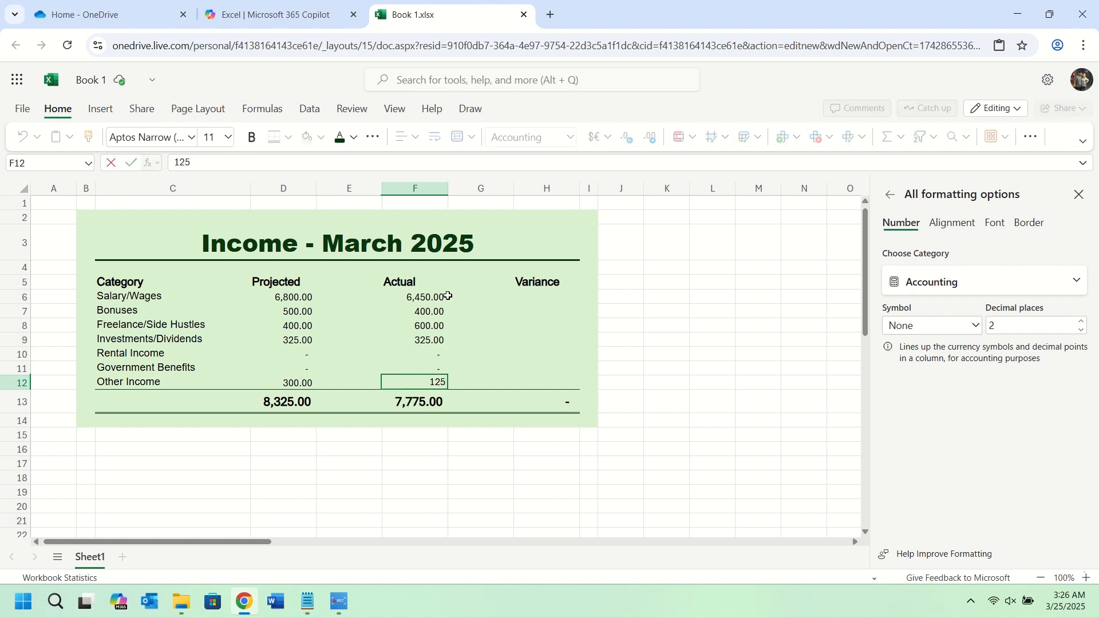
Enter the variance formula =F6-D6 in H6 and fill it down to H12
click(536, 295)
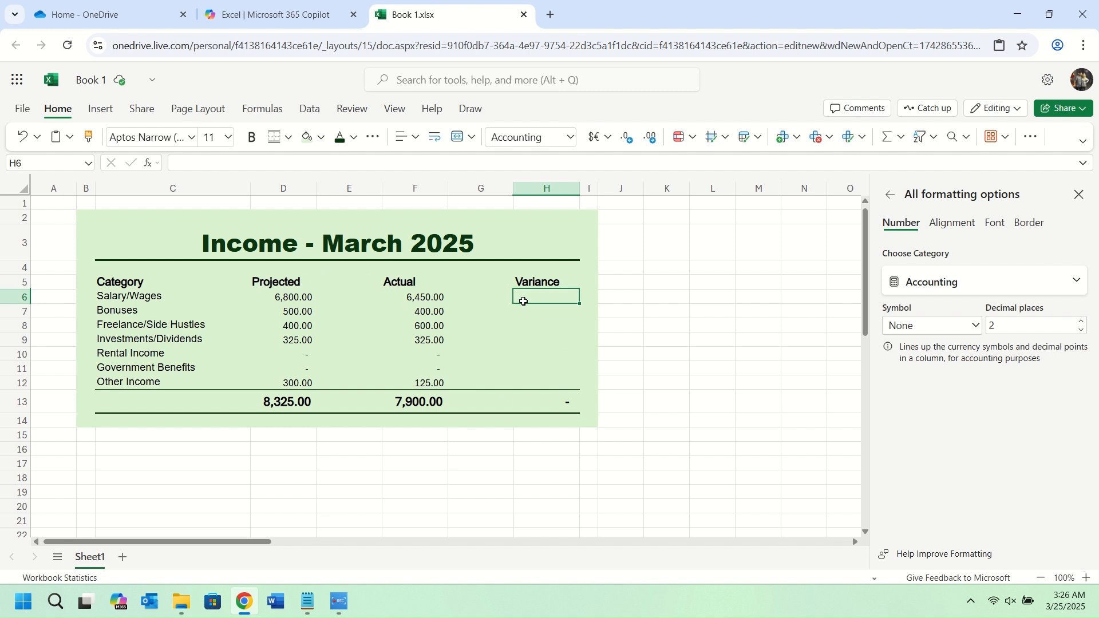
text(=)
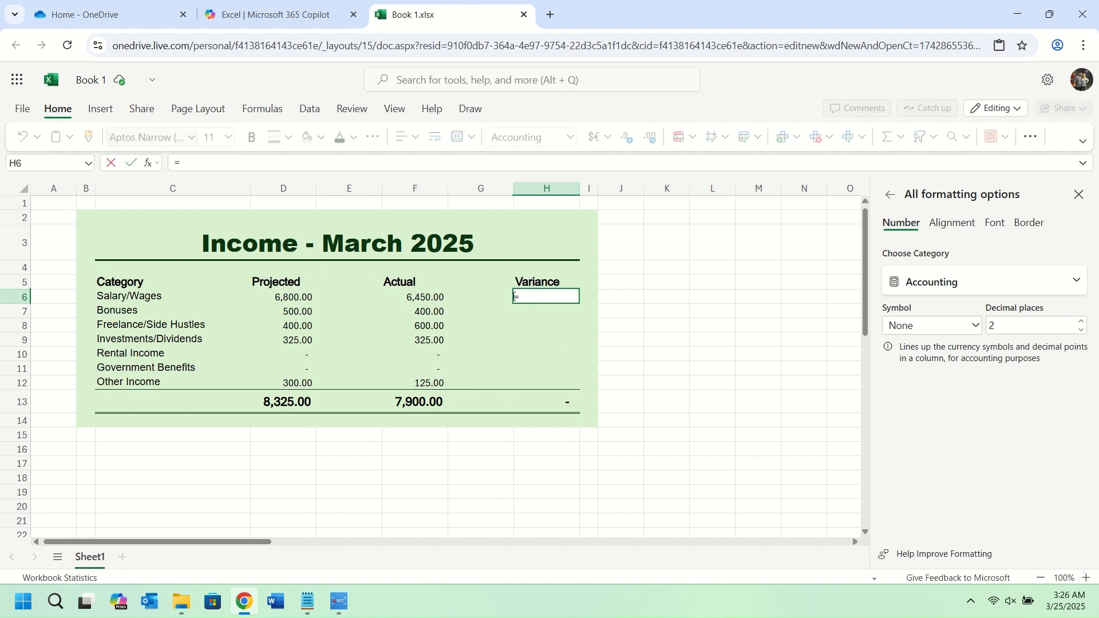
click(403, 299)
text(-)
click(291, 299)
key(Return)
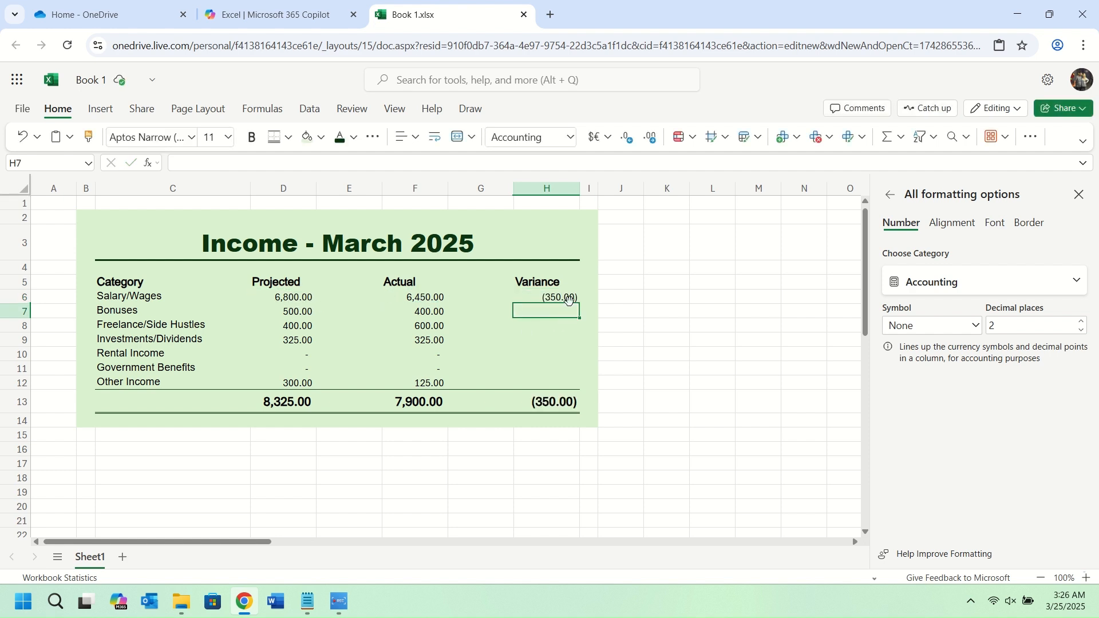
click(572, 298)
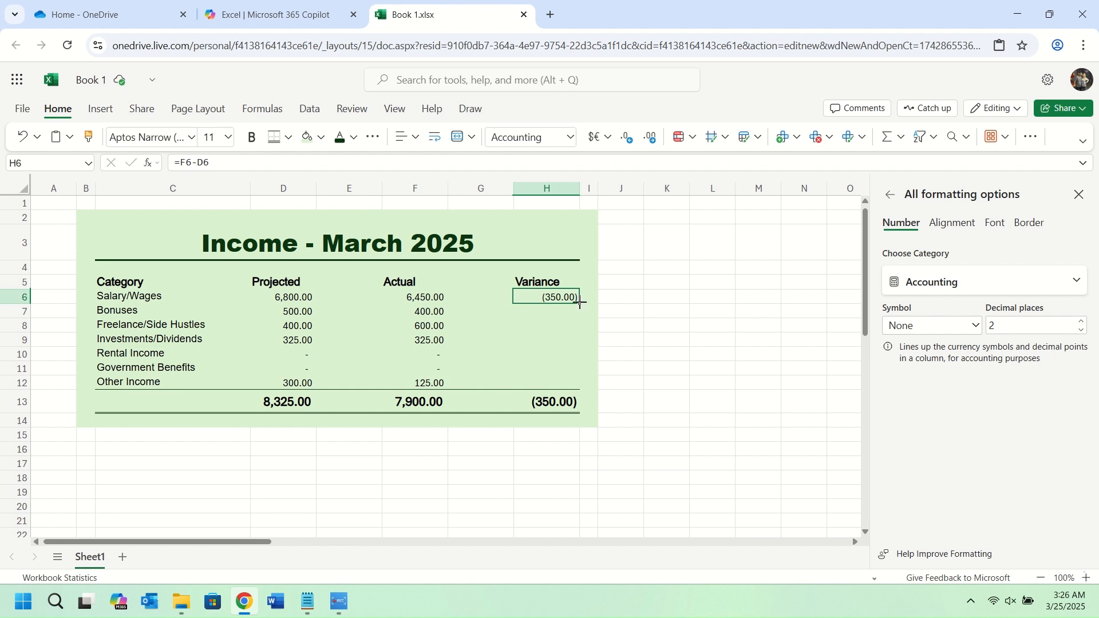
drag(580, 303, 579, 383)
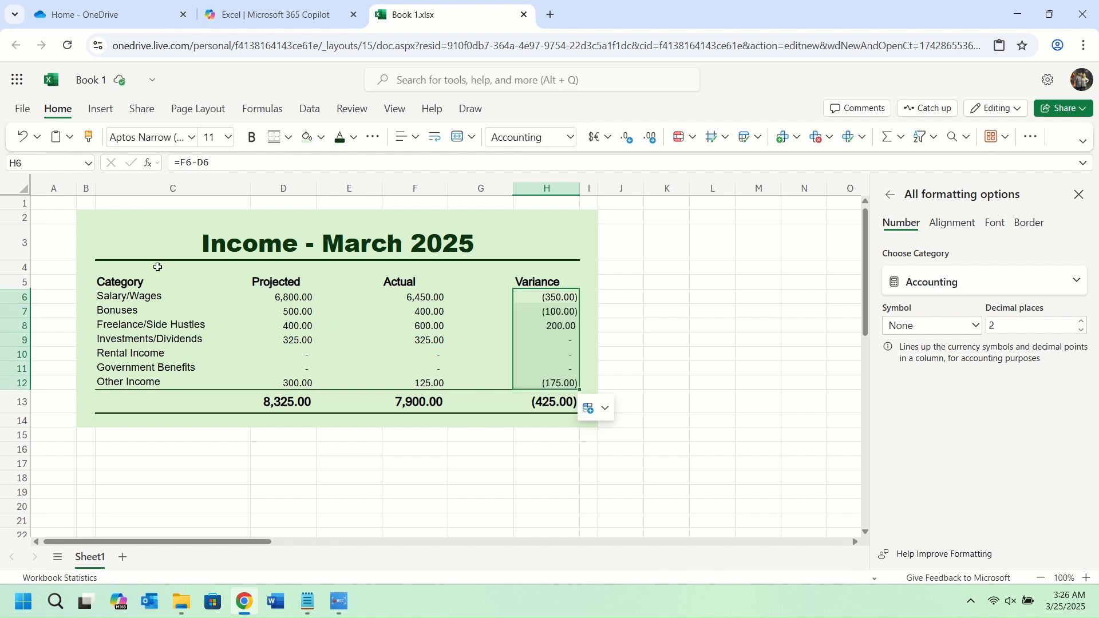
Copy the whole income section B2:I14 and paste the copy starting at B16
click(106, 224)
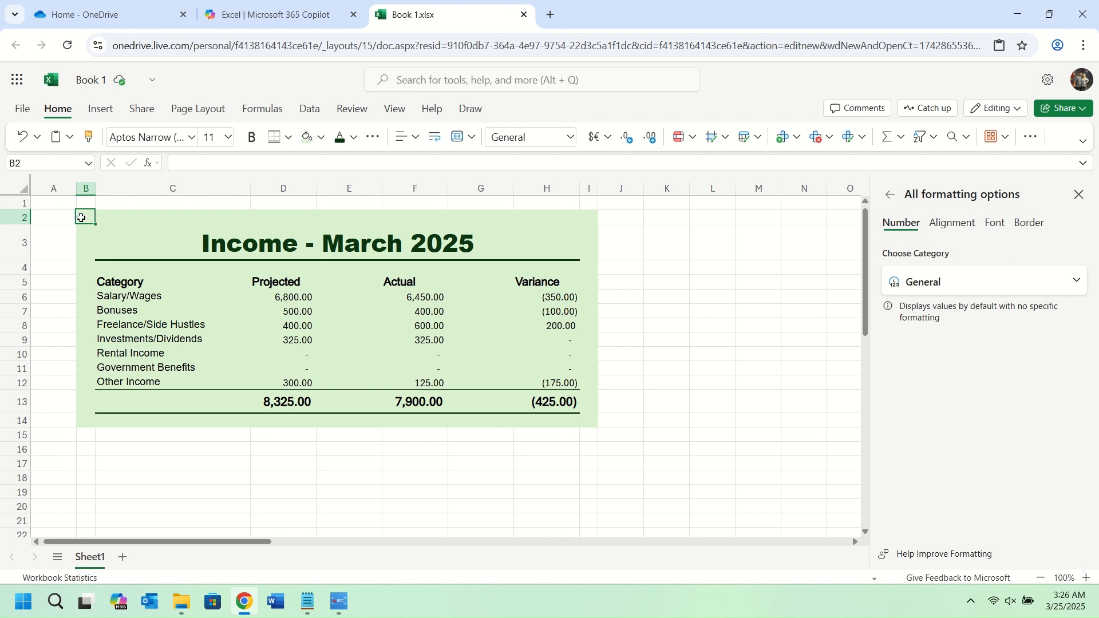
drag(80, 215, 587, 422)
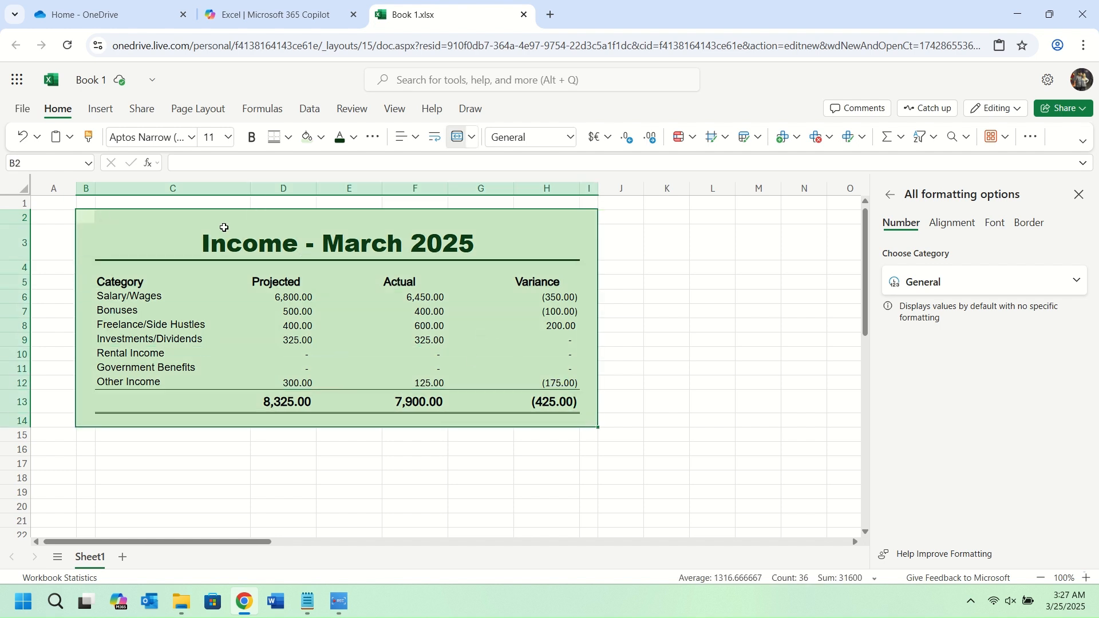
right_click(112, 224)
click(150, 234)
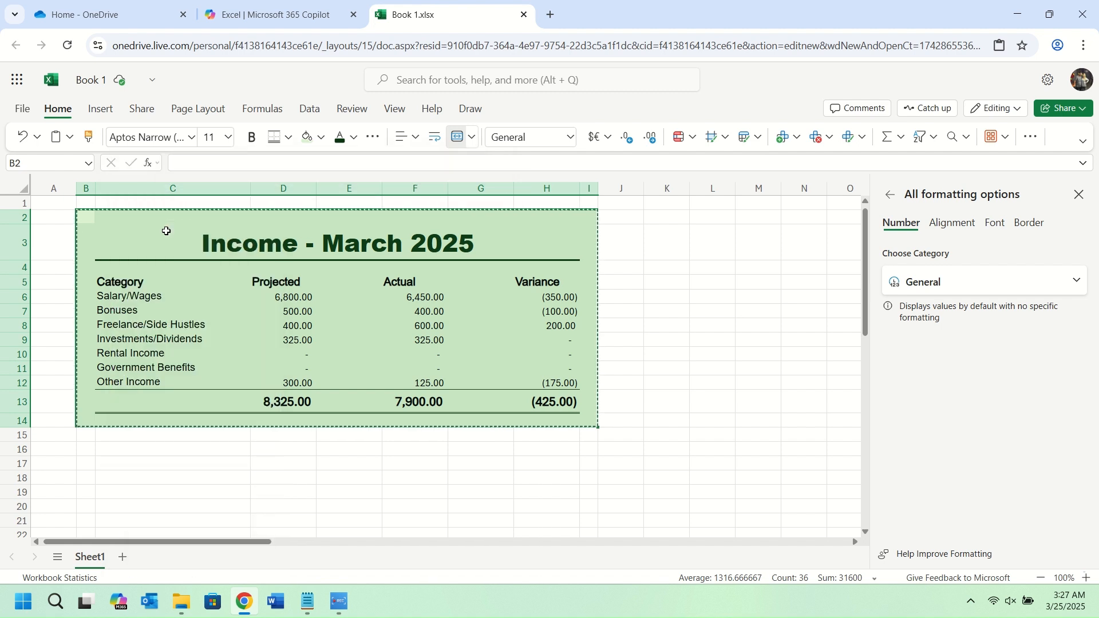
right_click(84, 449)
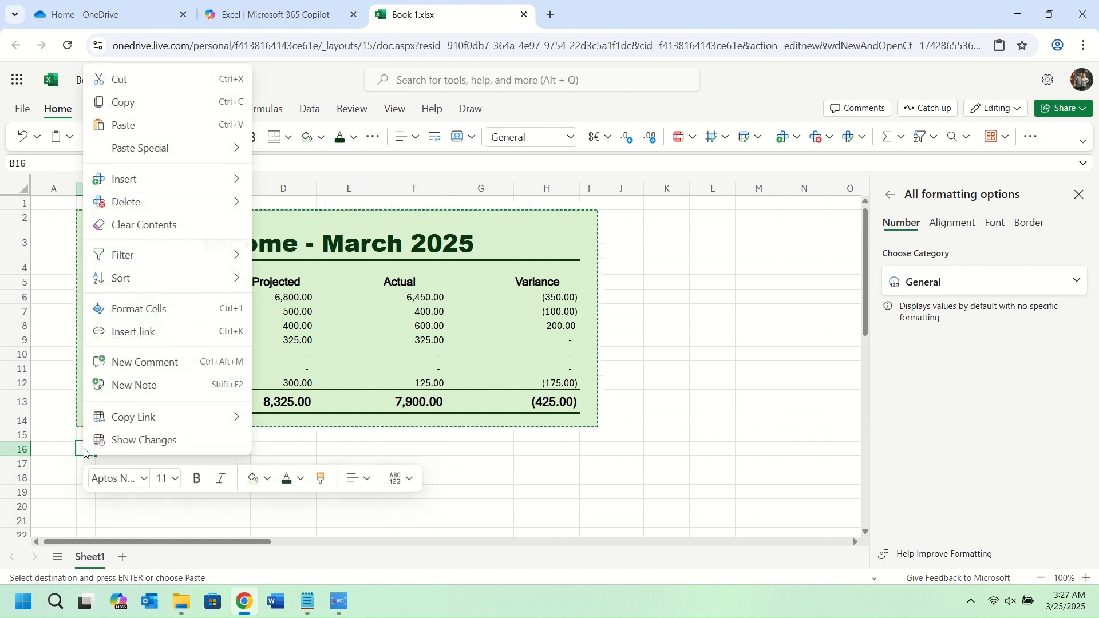
click(131, 124)
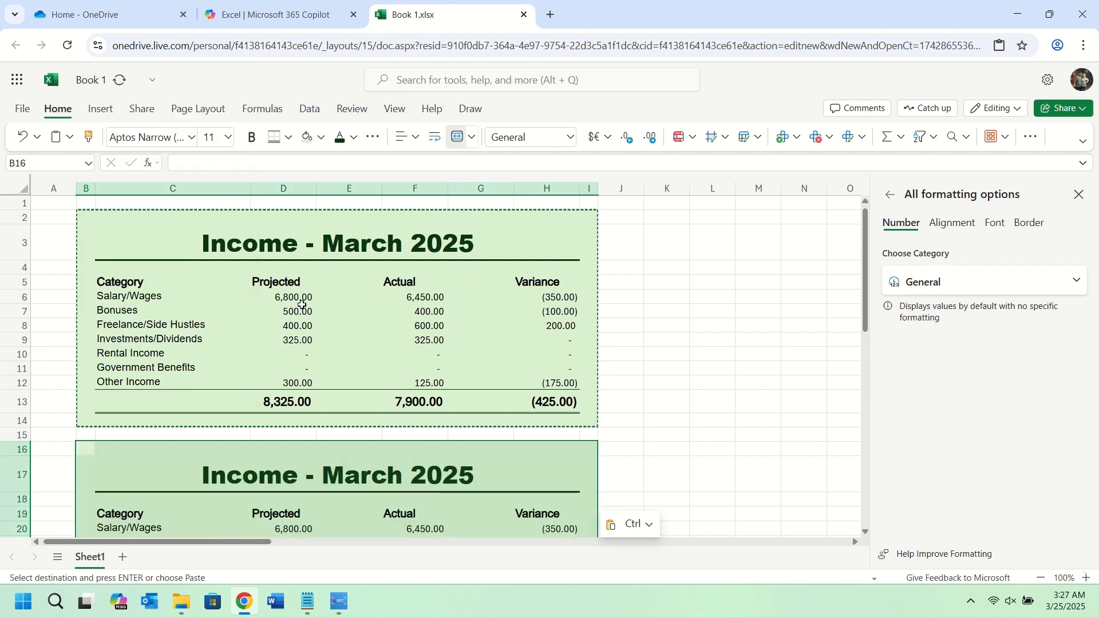
Change the copied section's title in C17 to "Expenses - March 2025"
scroll(365, 383, down, 2)
double_click(288, 404)
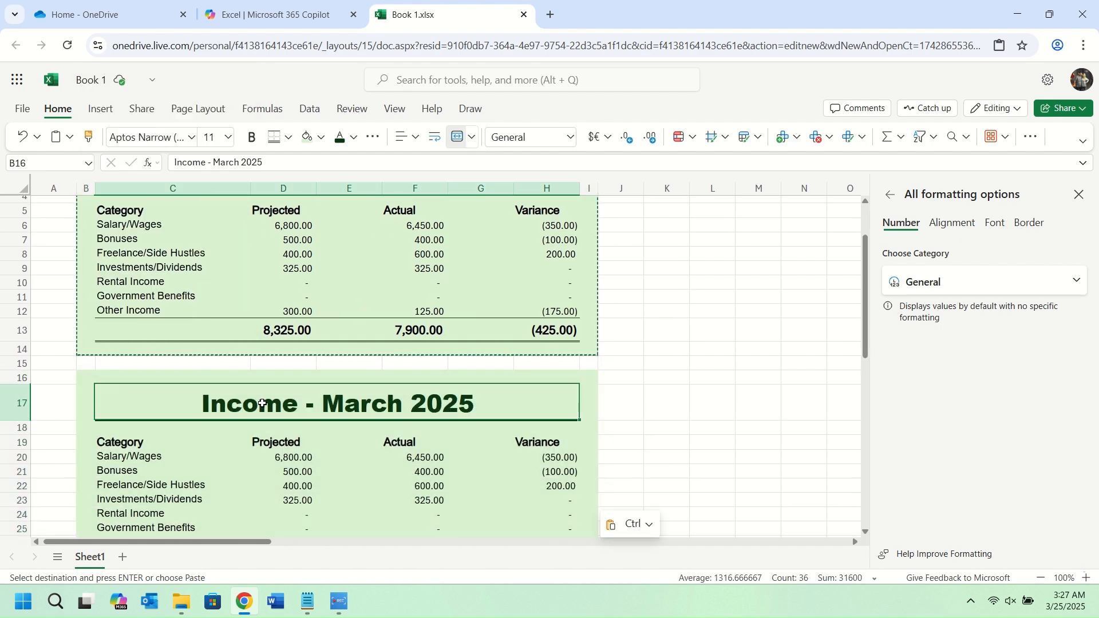
drag(300, 404, 205, 405)
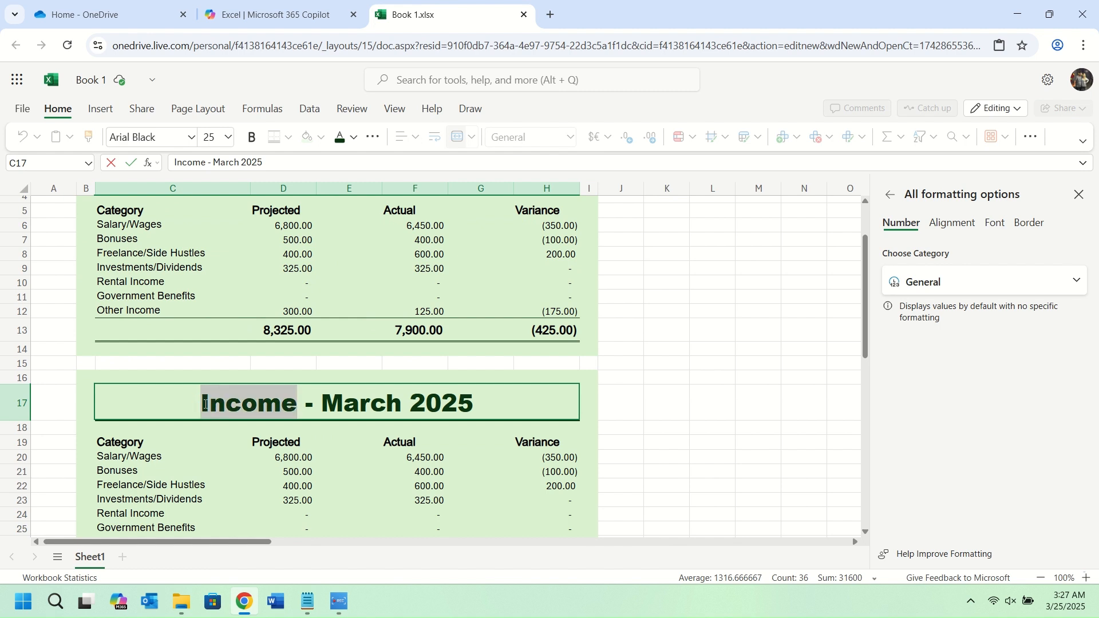
text(Expen)
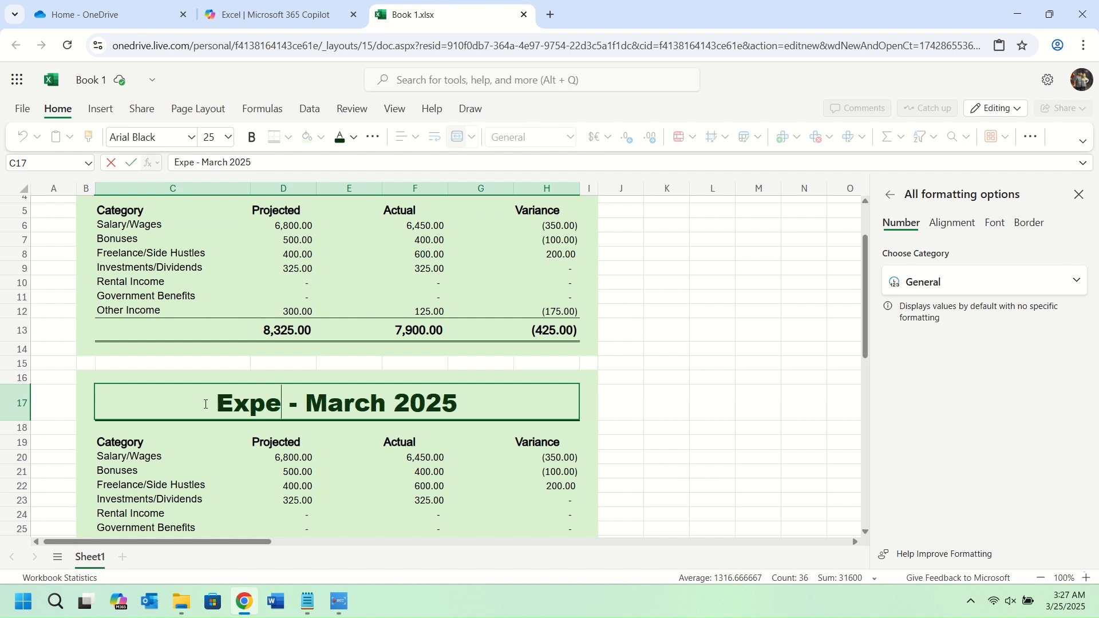
text(ses)
key(Return)
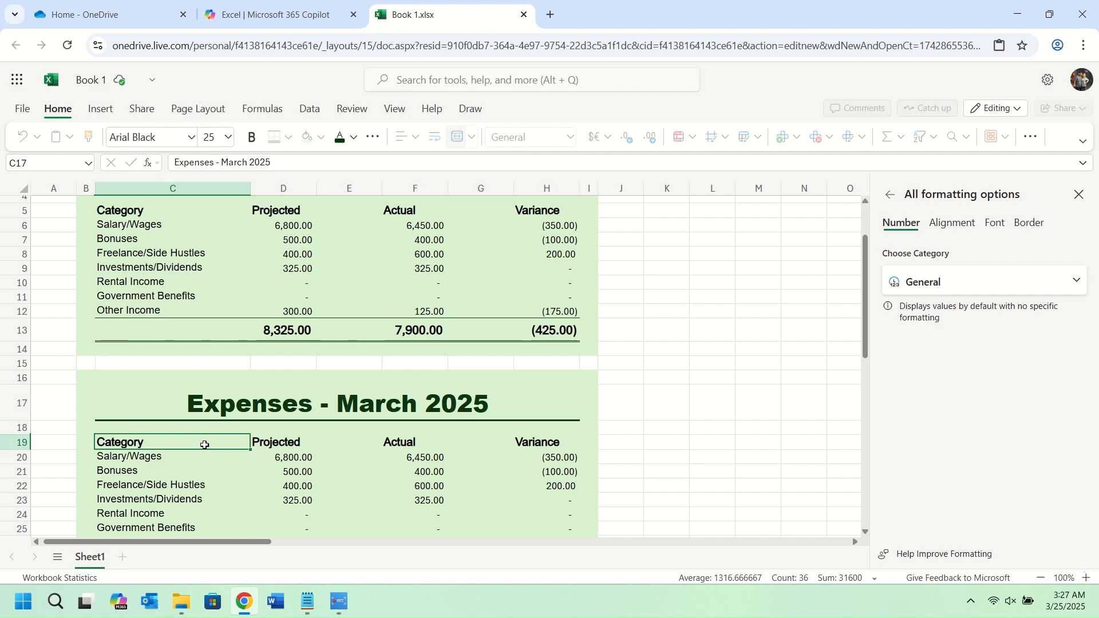
Left-align the Expenses title in C17 and the Income title in C3
key(Up)
click(408, 136)
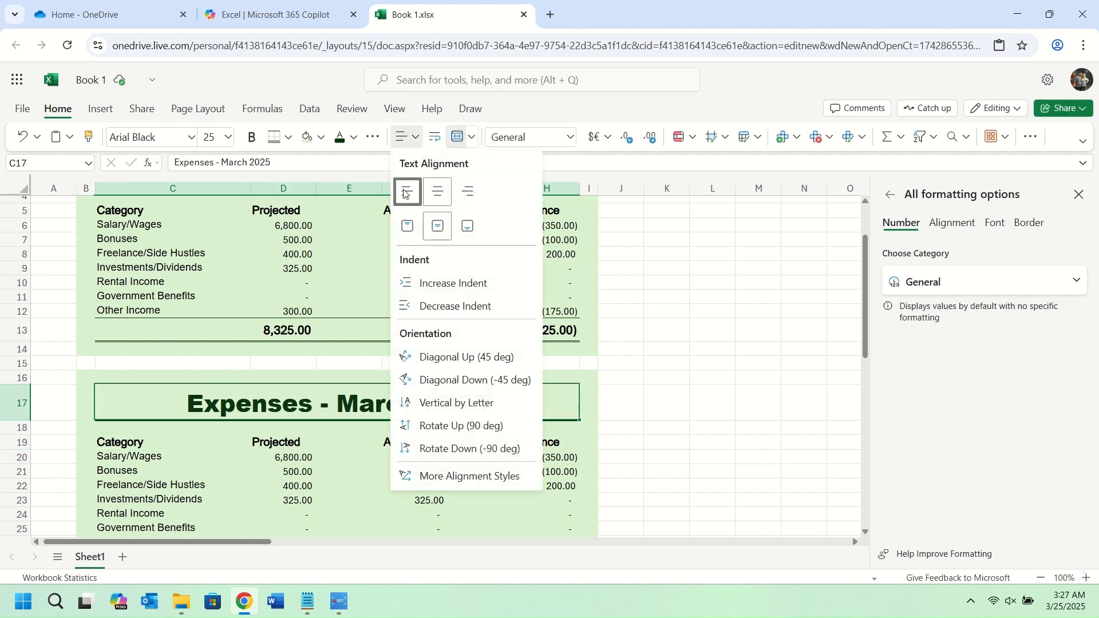
click(405, 189)
scroll(241, 311, up, 2)
click(267, 227)
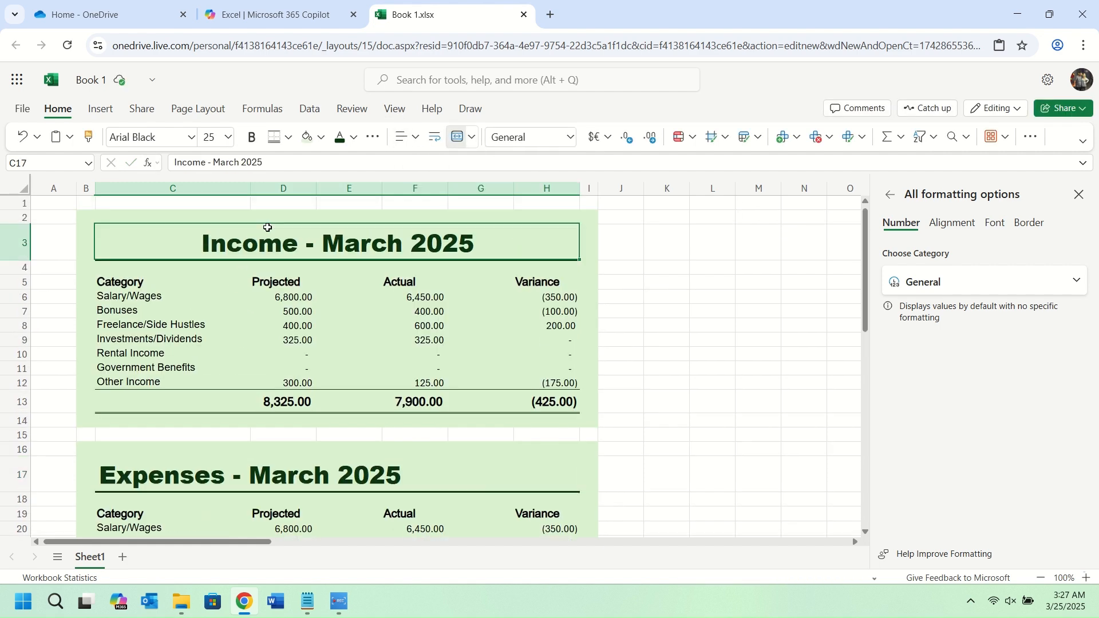
click(409, 136)
click(412, 192)
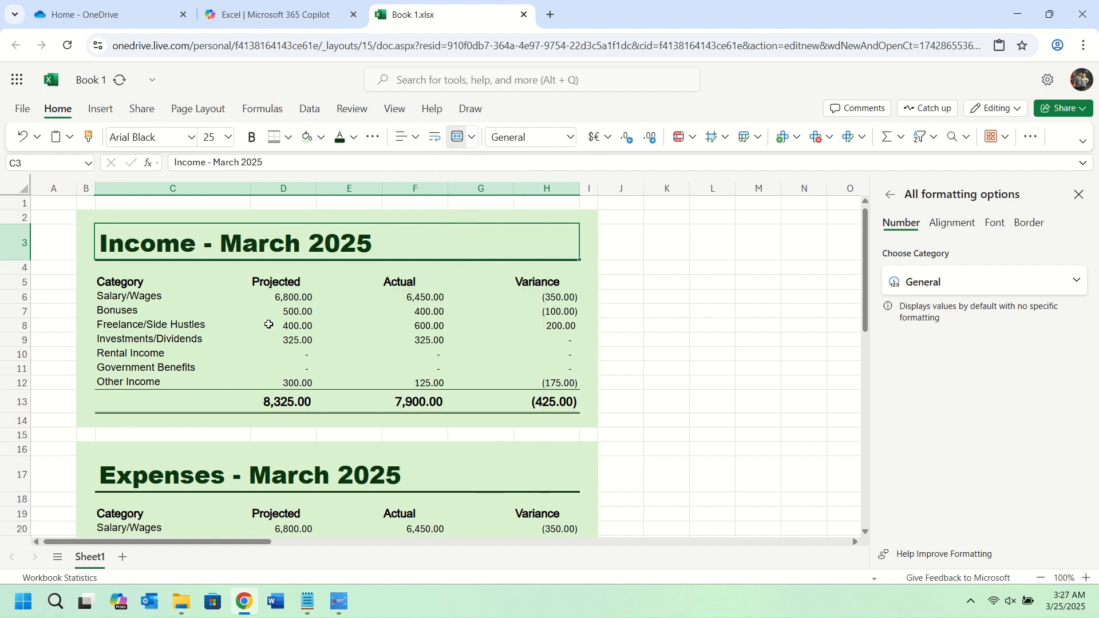
Set the font color of the Expenses title in C17 to the standard dark red
scroll(198, 418, down, 5)
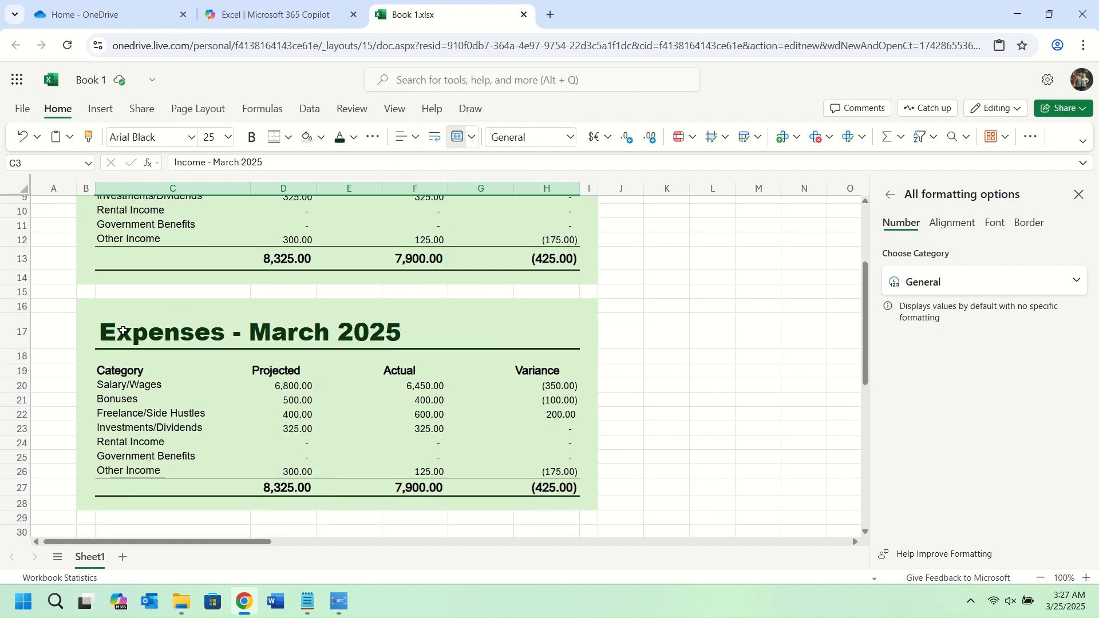
click(123, 331)
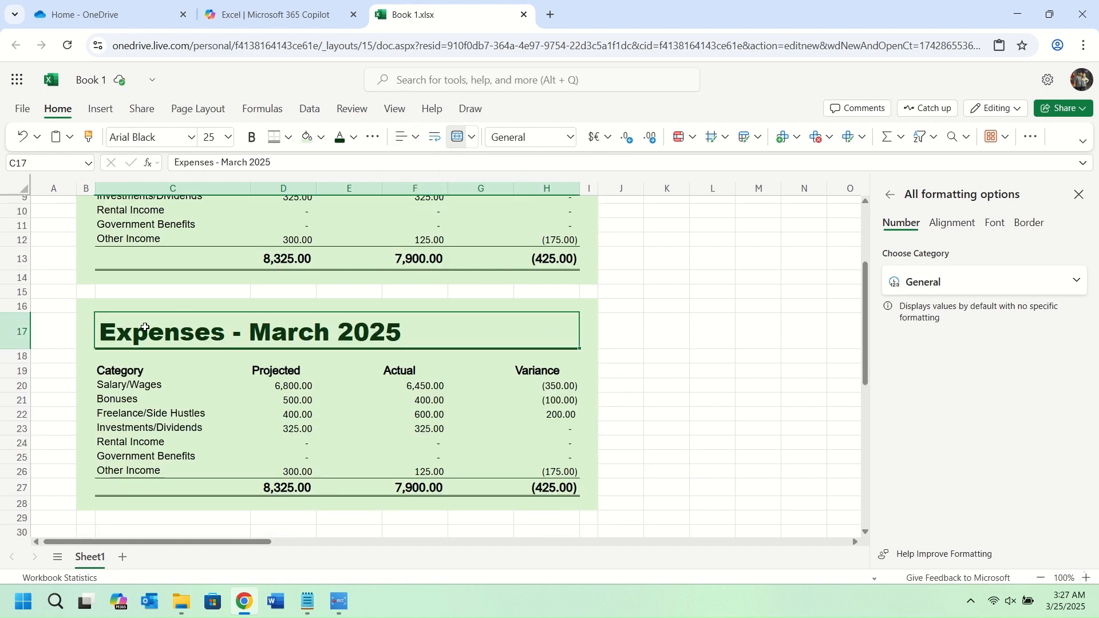
click(358, 144)
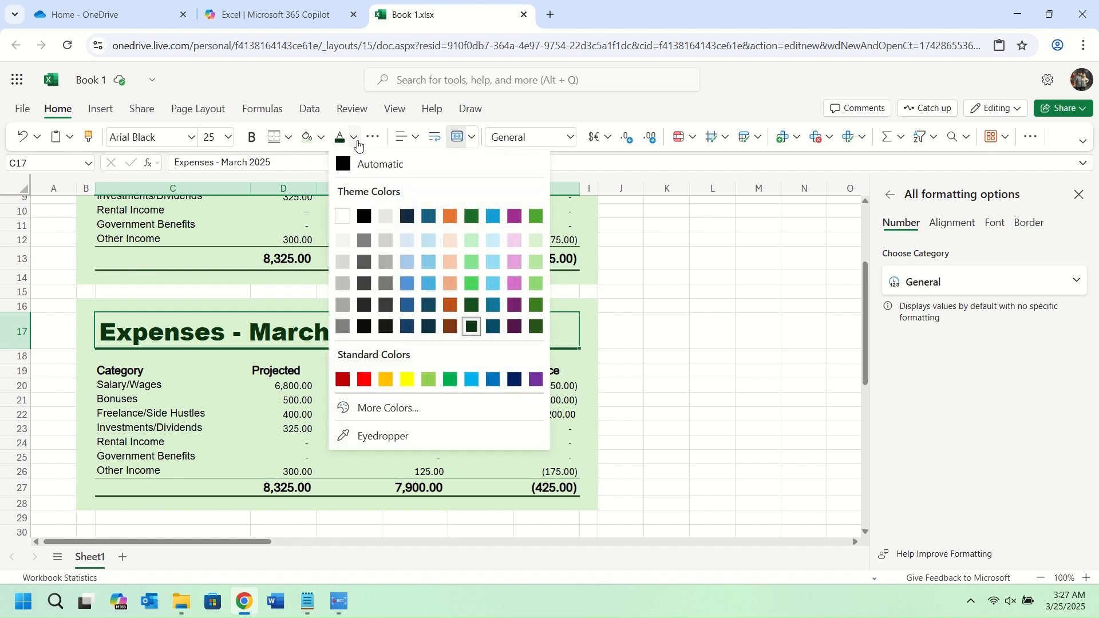
click(336, 381)
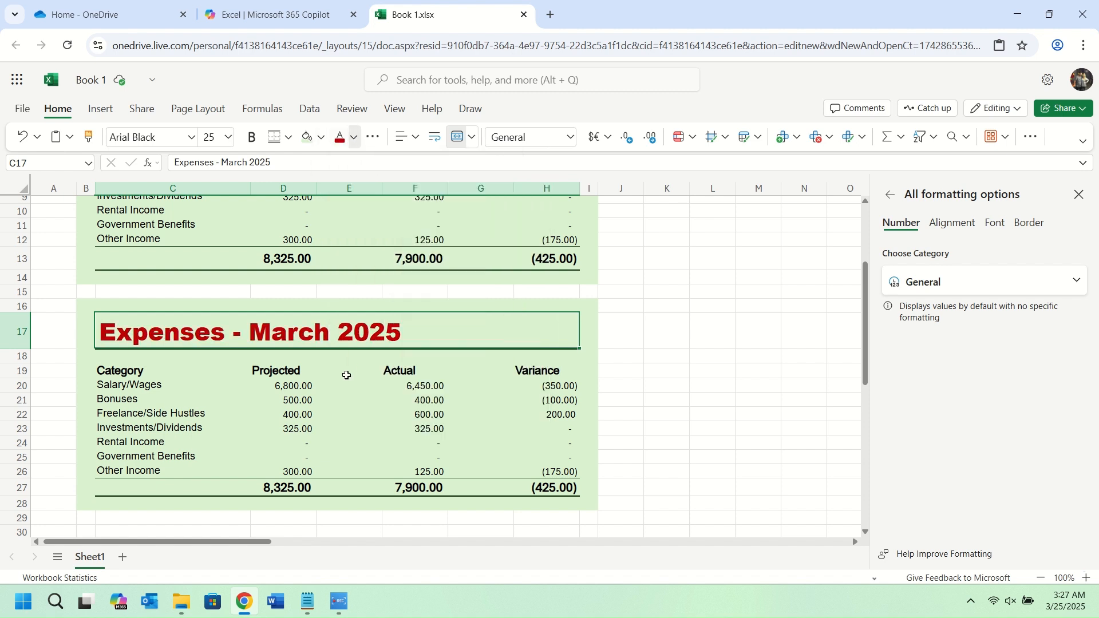
Apply a thick bottom border in the standard dark red to the Expenses title row
click(283, 143)
mouse_move(391, 362)
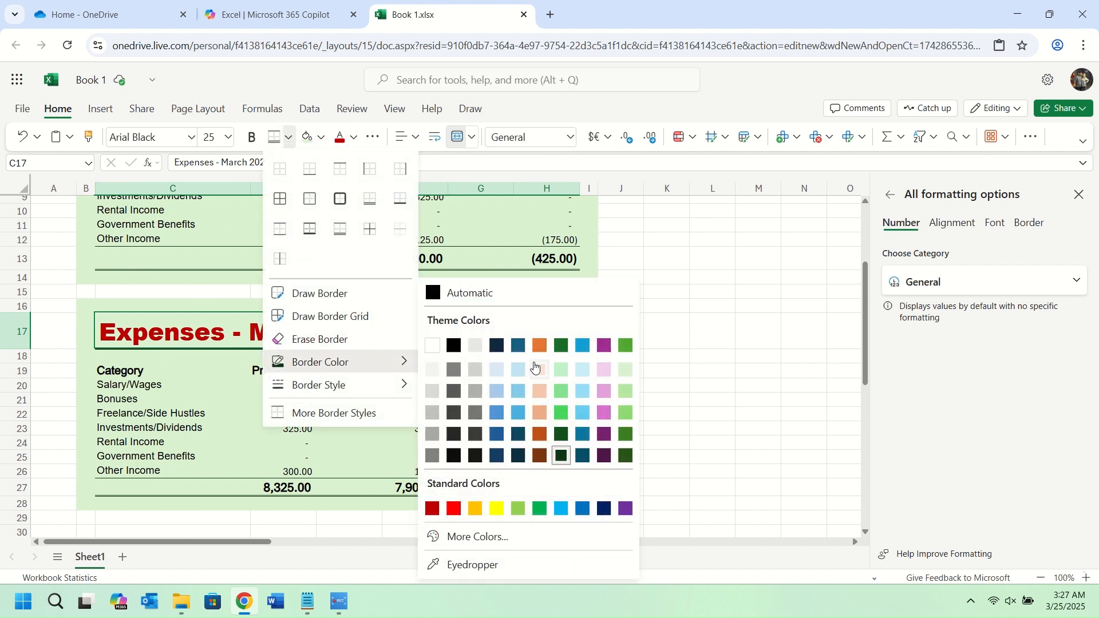
click(432, 509)
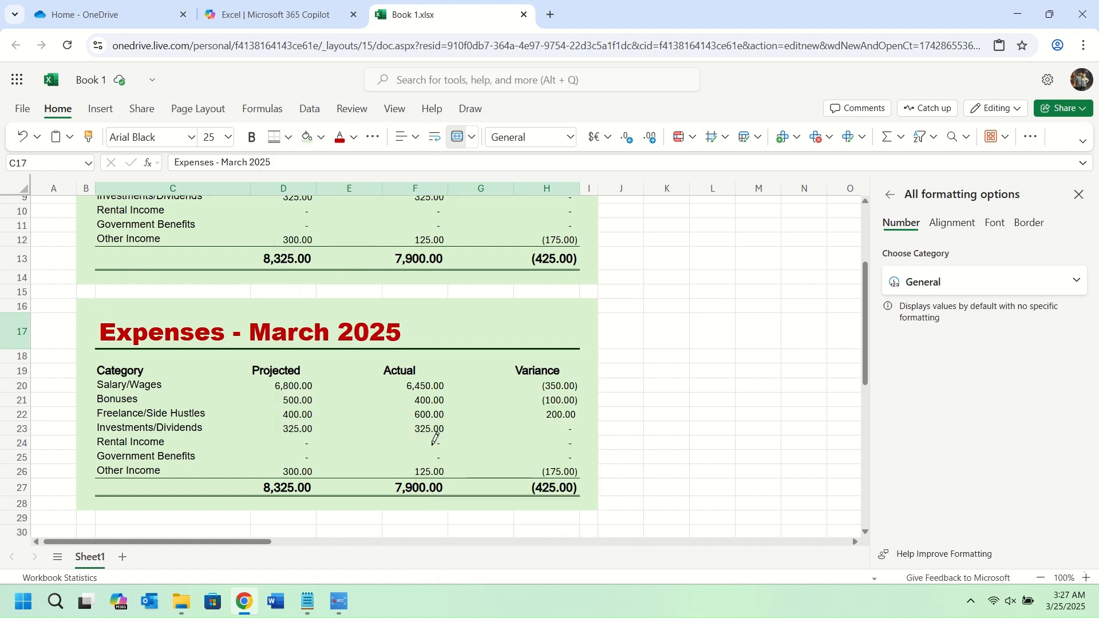
click(288, 136)
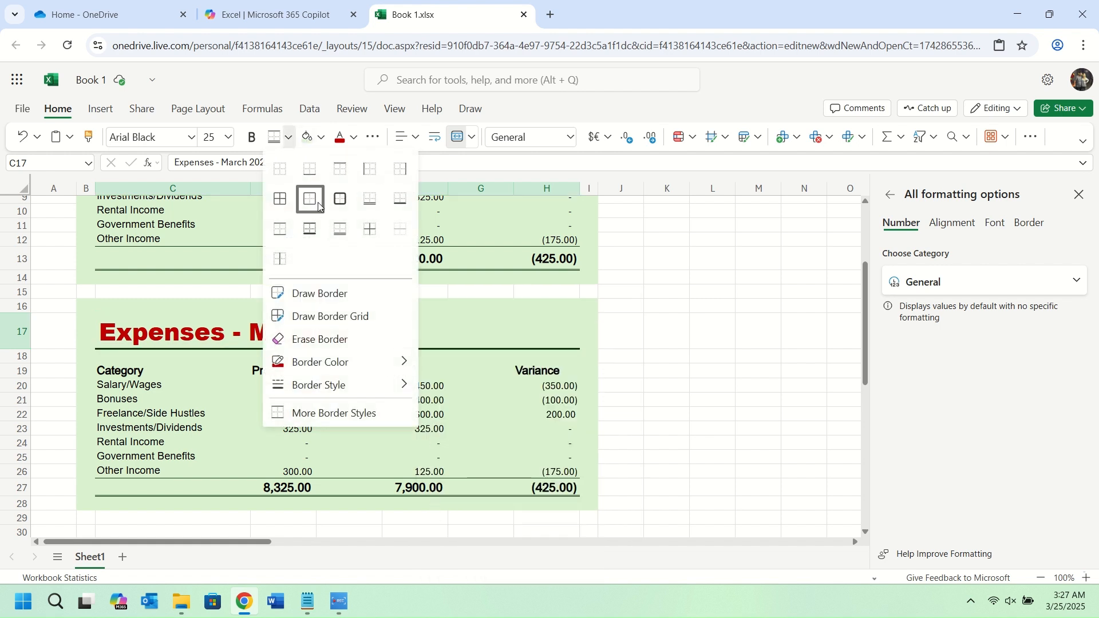
mouse_move(395, 385)
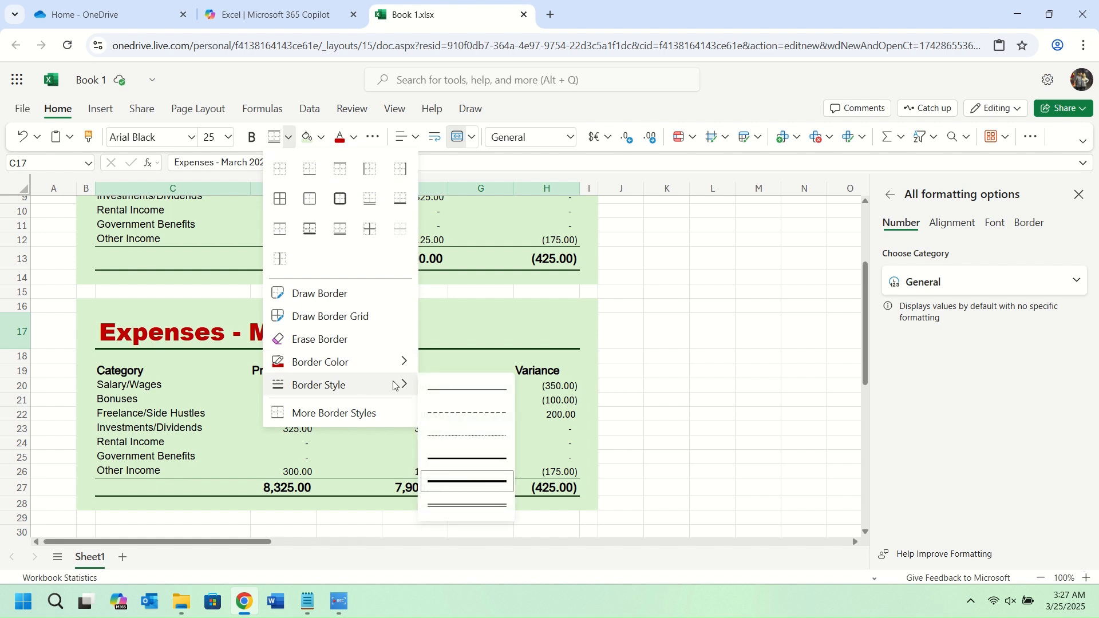
click(473, 482)
click(292, 141)
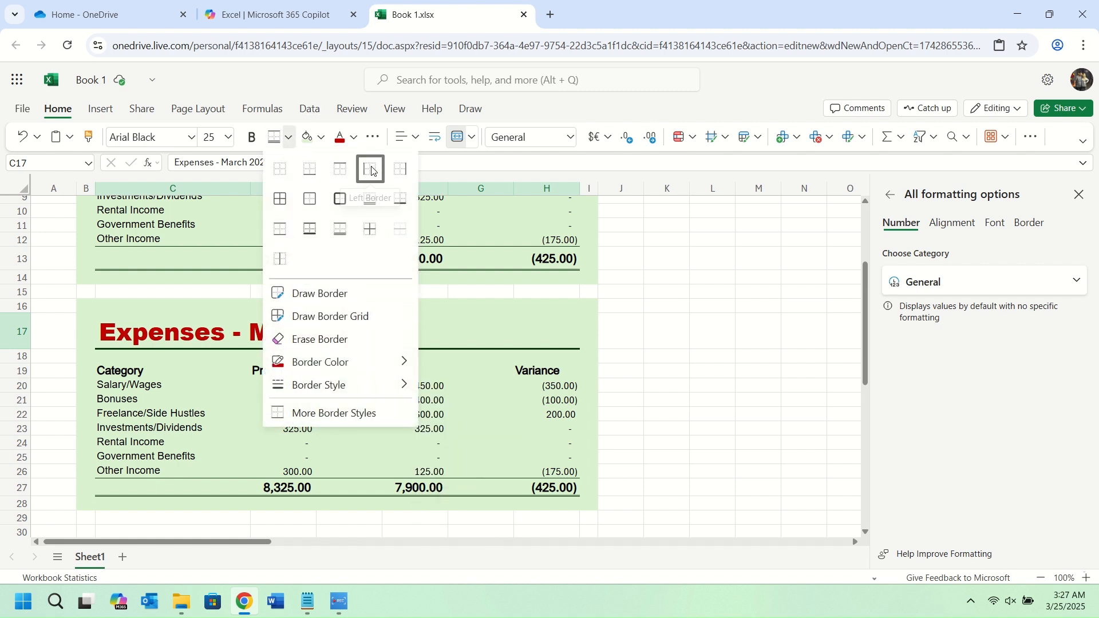
click(310, 169)
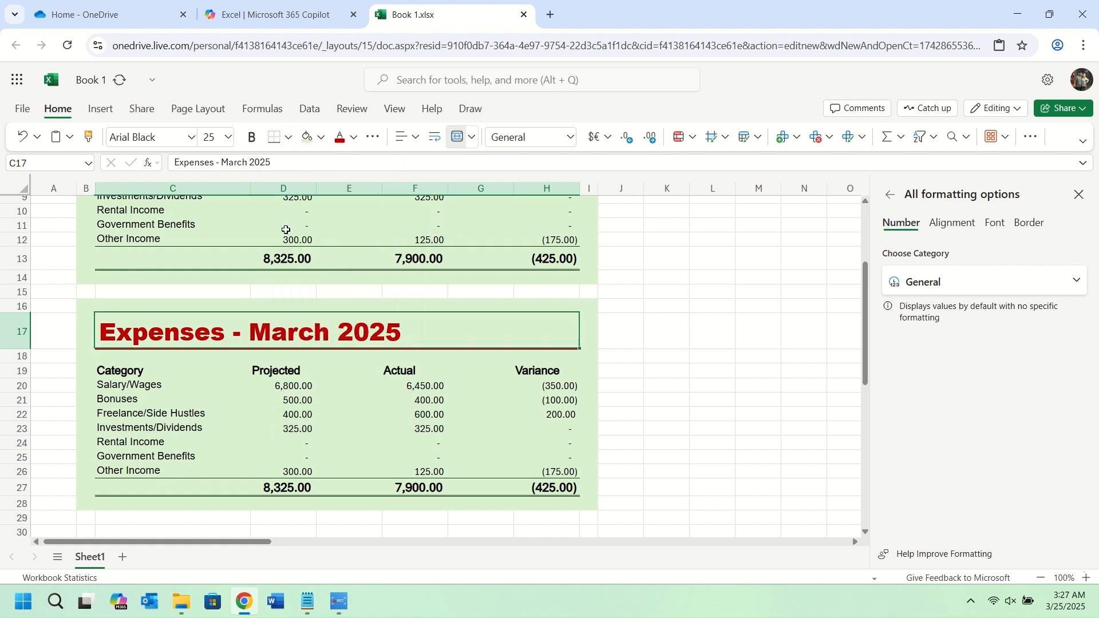
click(136, 372)
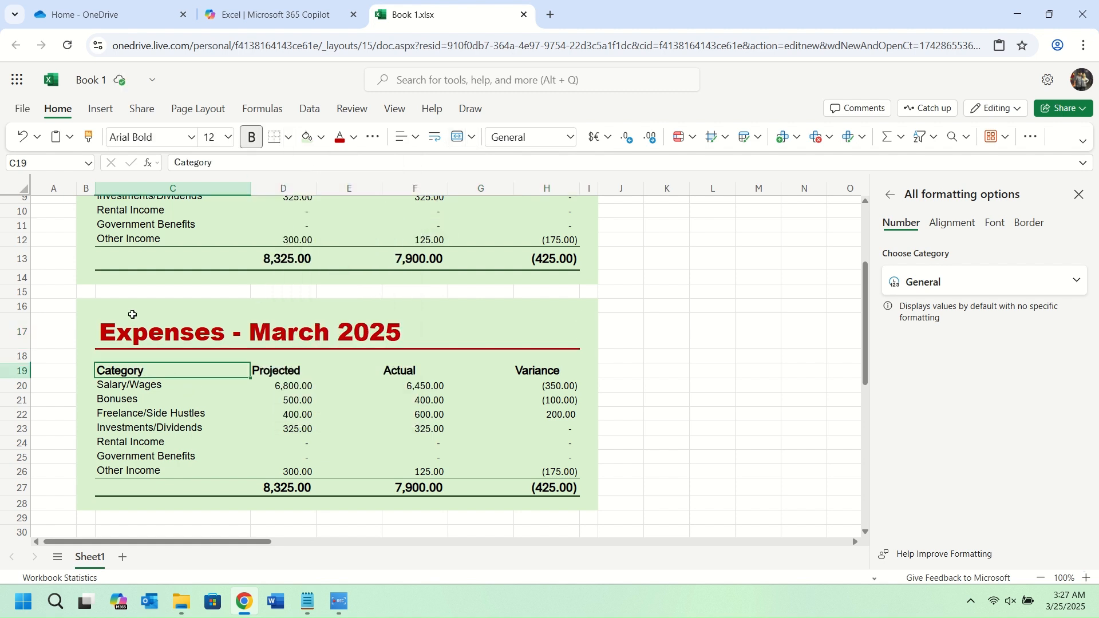
Fill the whole expenses section B16:I28 with a light orange theme color
drag(87, 309, 594, 507)
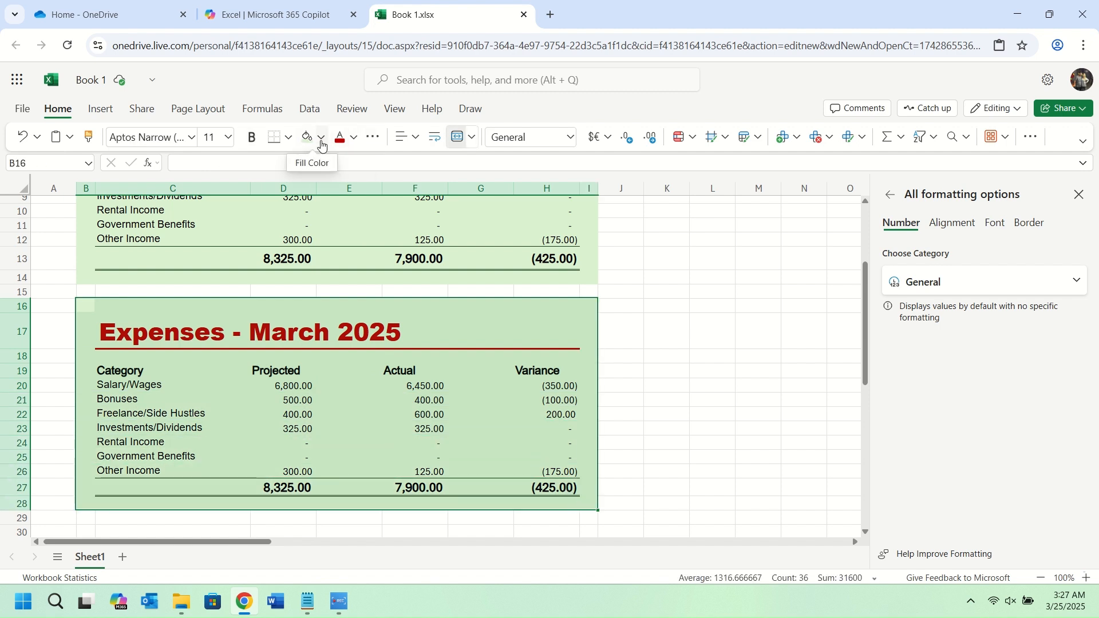
click(322, 138)
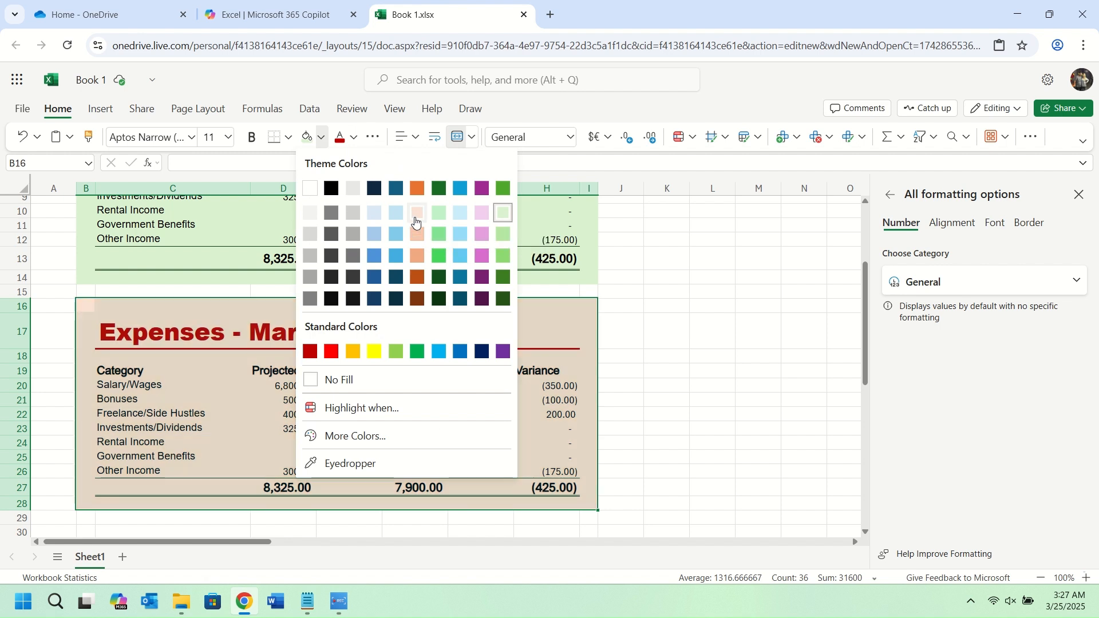
click(422, 232)
click(207, 309)
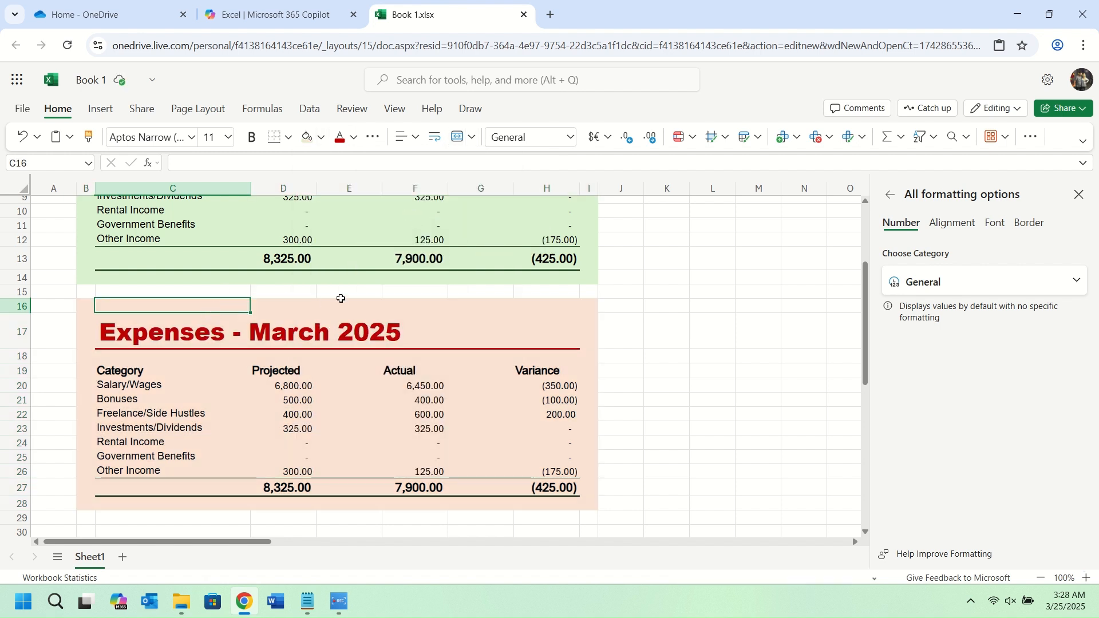
Clear the copied income categories, amounts and totals from C20:H27 in the expenses section
scroll(354, 383, down, 2)
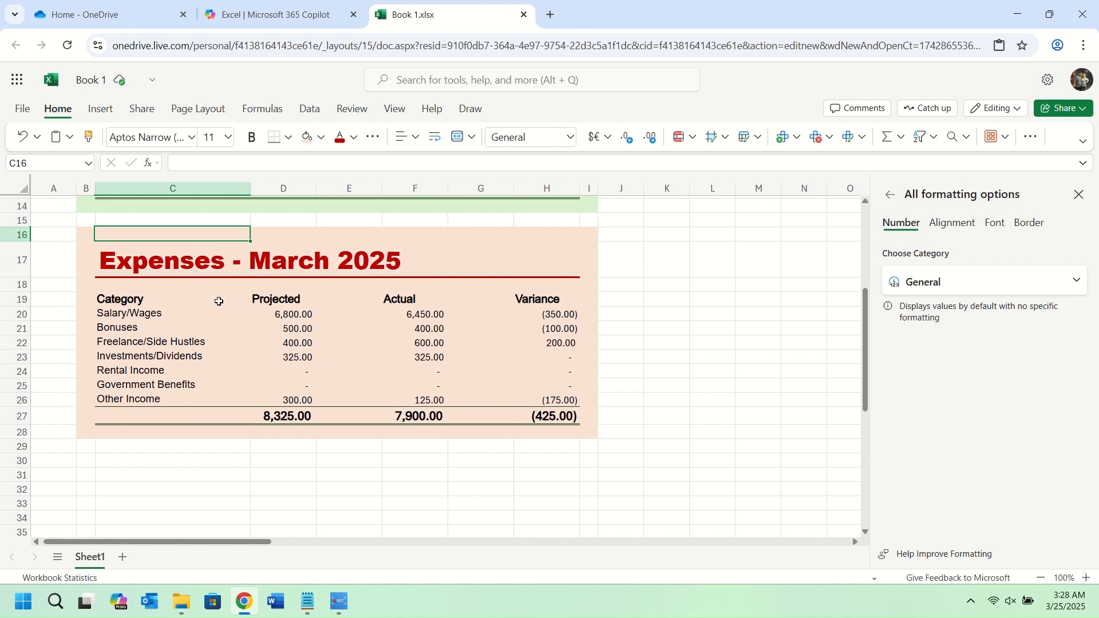
click(125, 315)
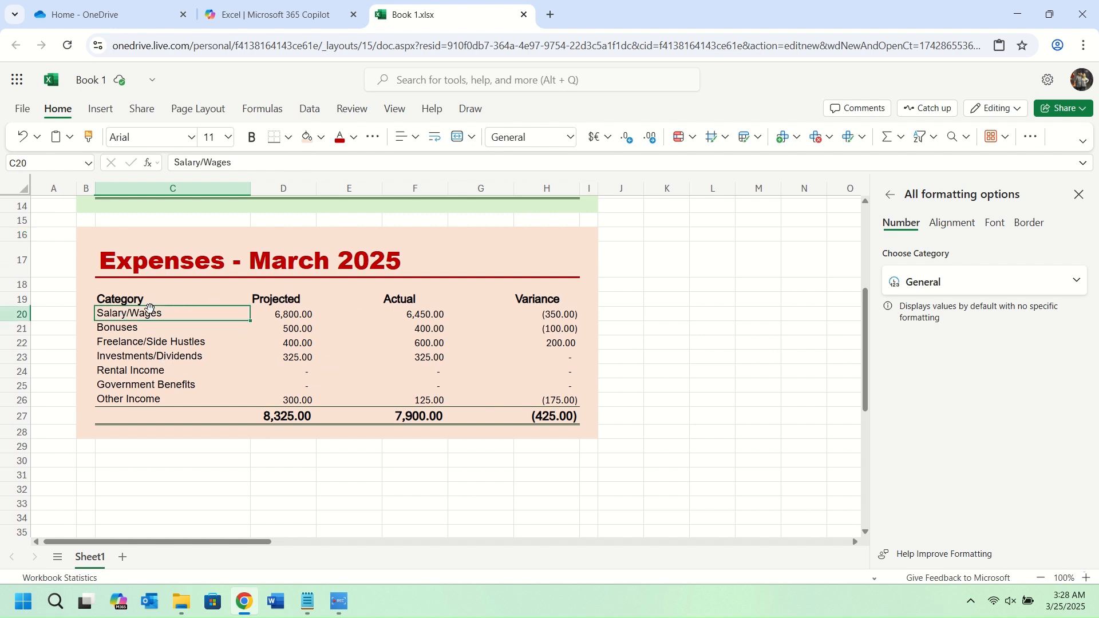
drag(139, 314, 548, 418)
key(Delete)
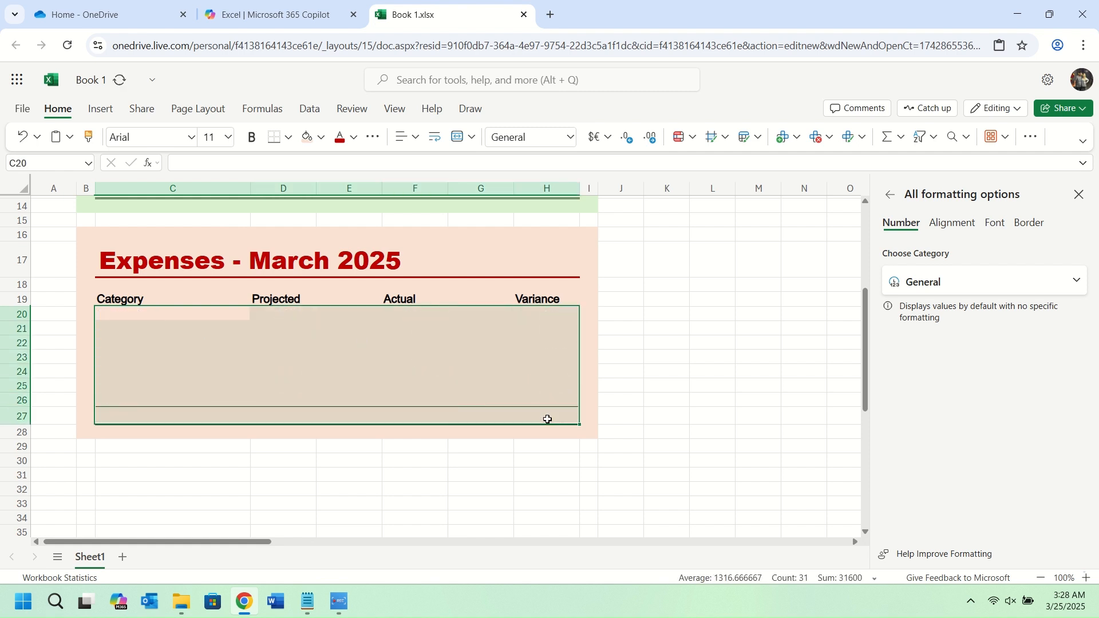
Set the expenses column headings in D19:G19 to Budget, Monthly, Daily and Actual
click(278, 298)
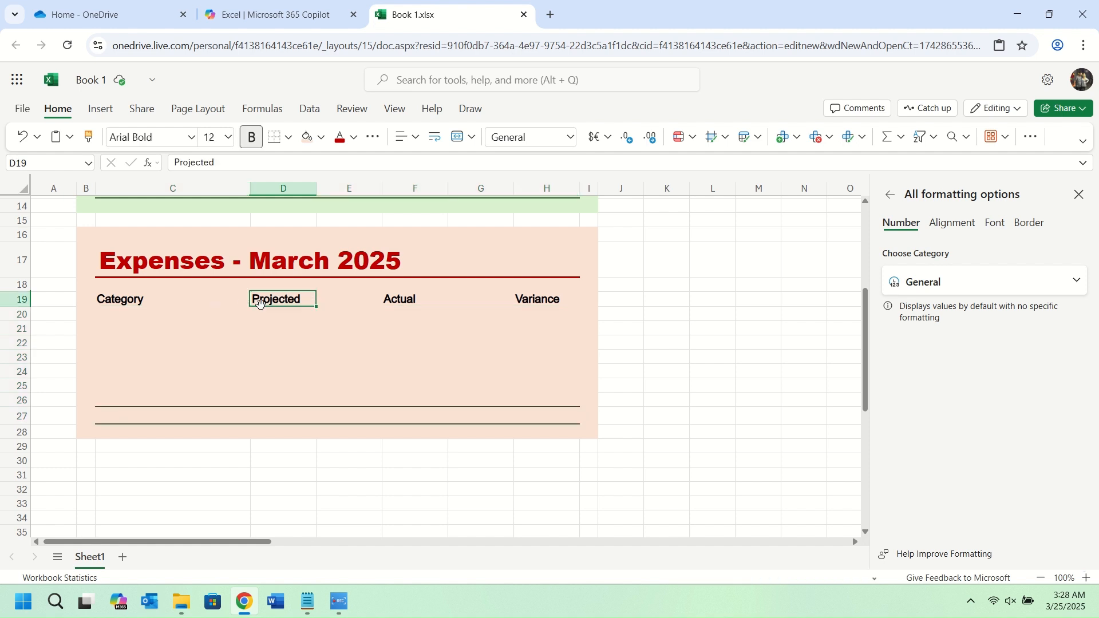
text(Budget)
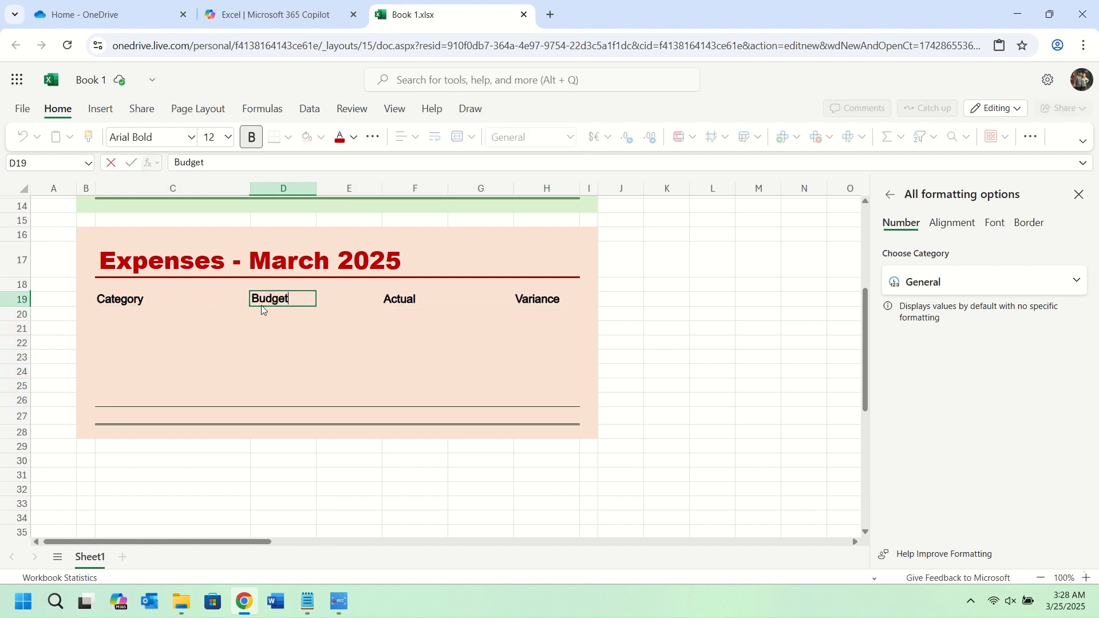
key(Tab)
text(Mo)
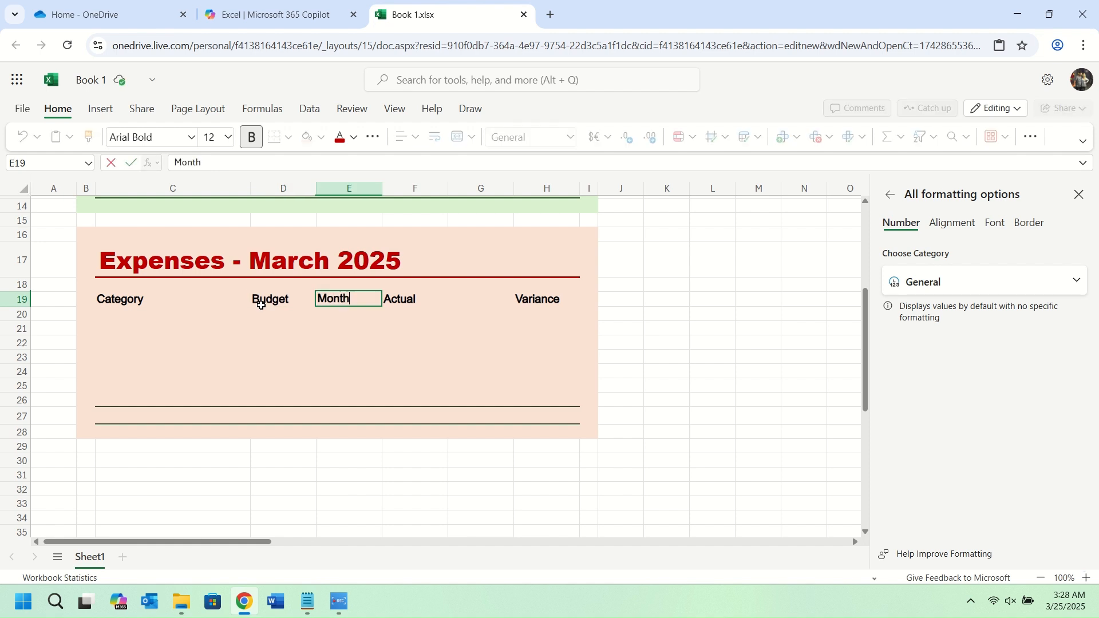
key(Tab)
text(Daily)
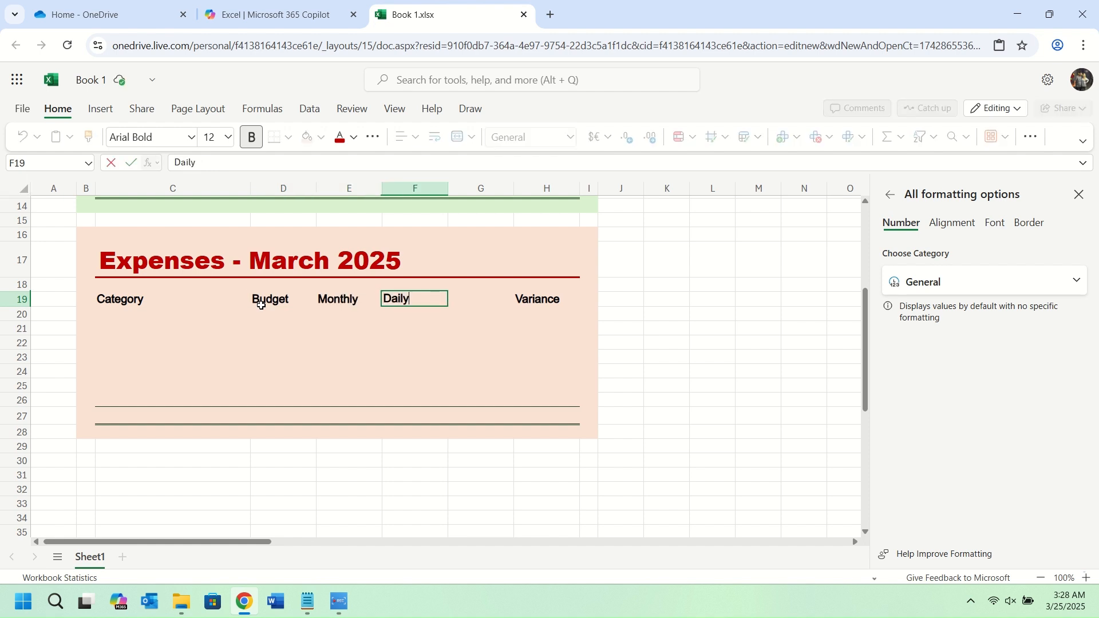
key(Tab)
text(Act)
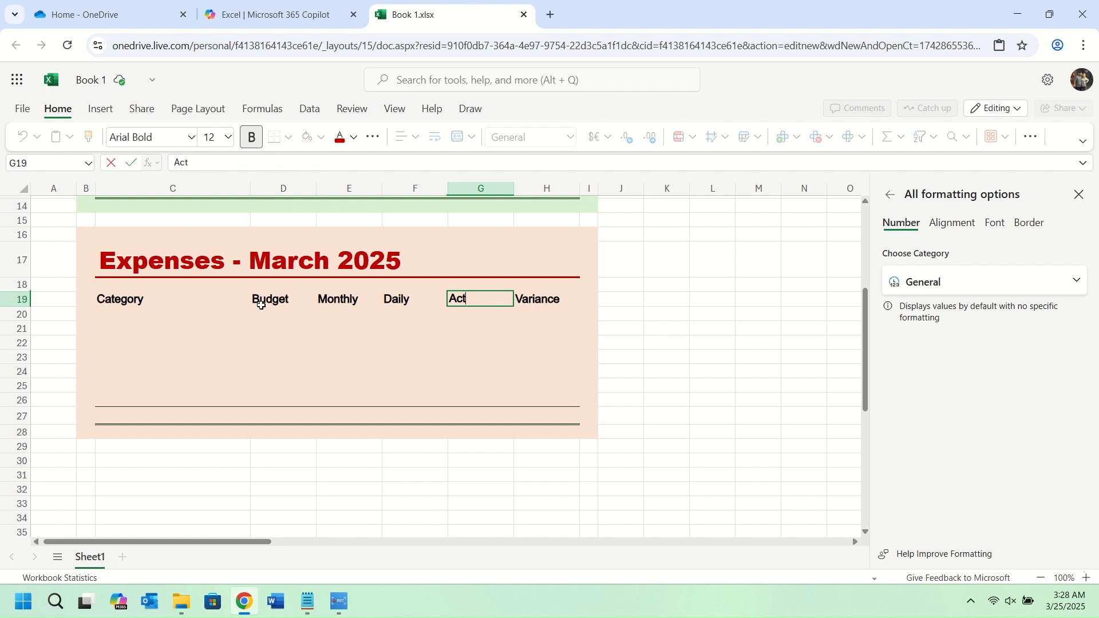
click(401, 394)
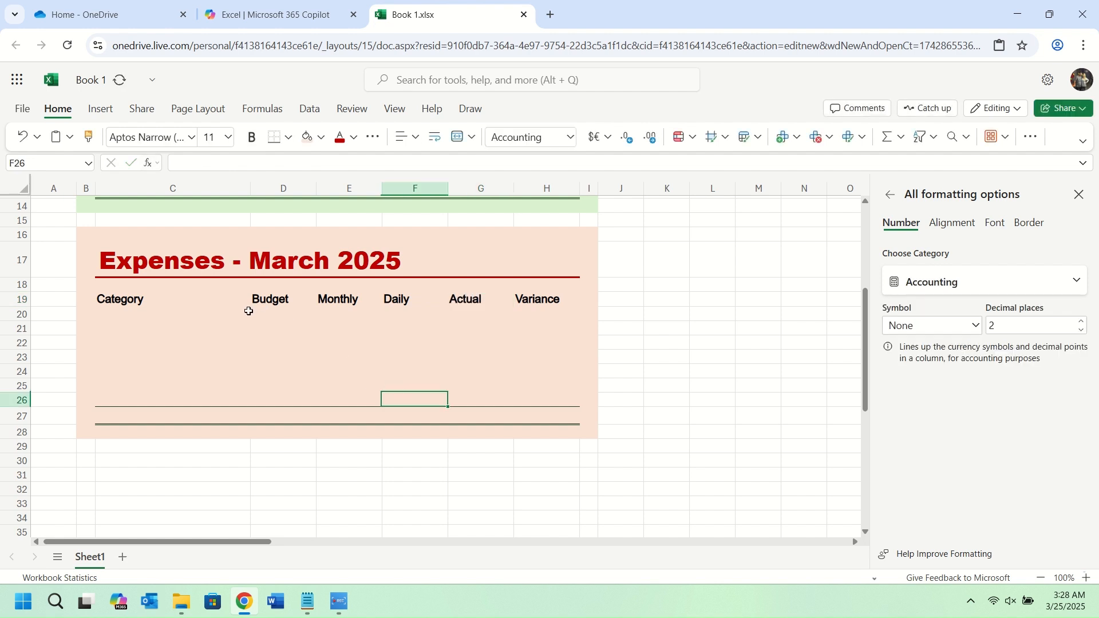
Insert 44 rows above row 20 to extend the expenses section
click(127, 317)
scroll(248, 298, up, 2)
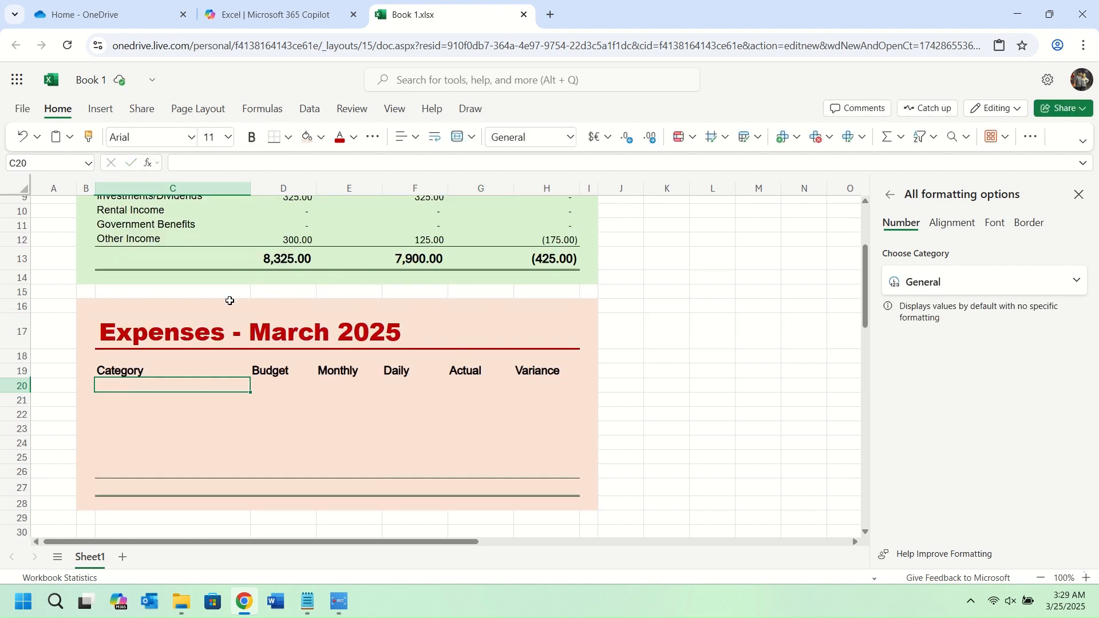
click(19, 386)
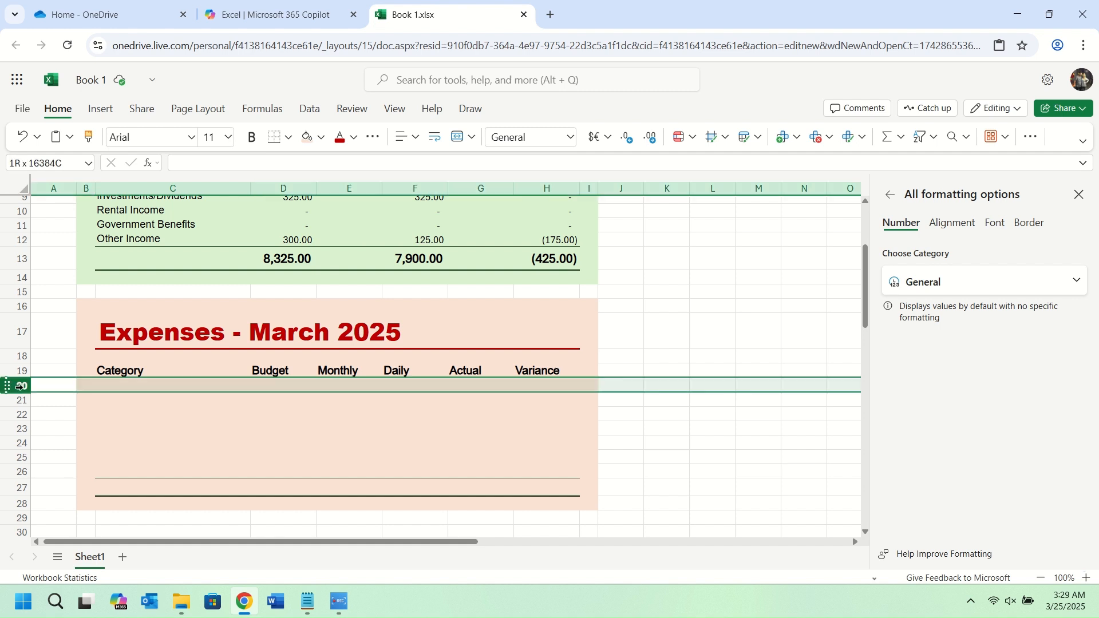
mouse_move(19, 387)
mouse_down()
mouse_move(13, 545)
mouse_move(22, 389)
mouse_up()
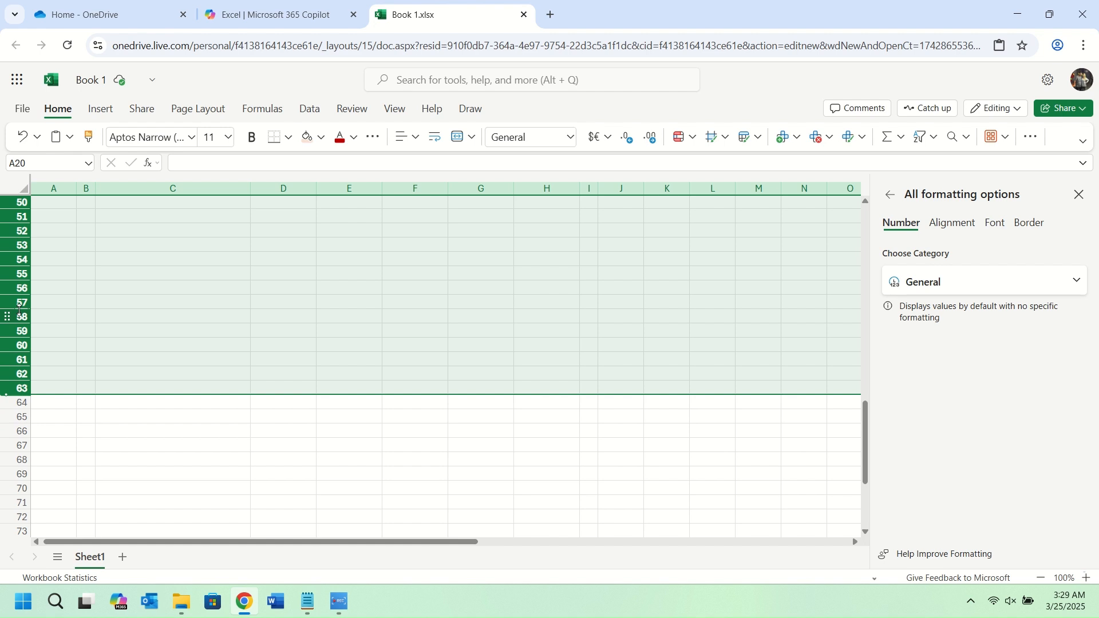
right_click(19, 305)
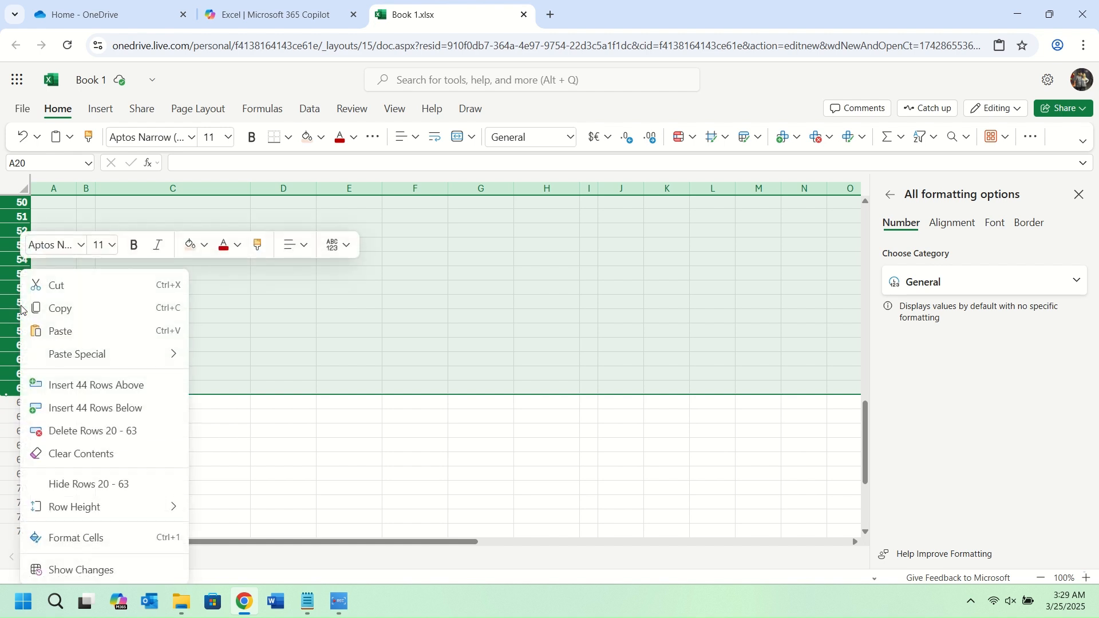
click(119, 385)
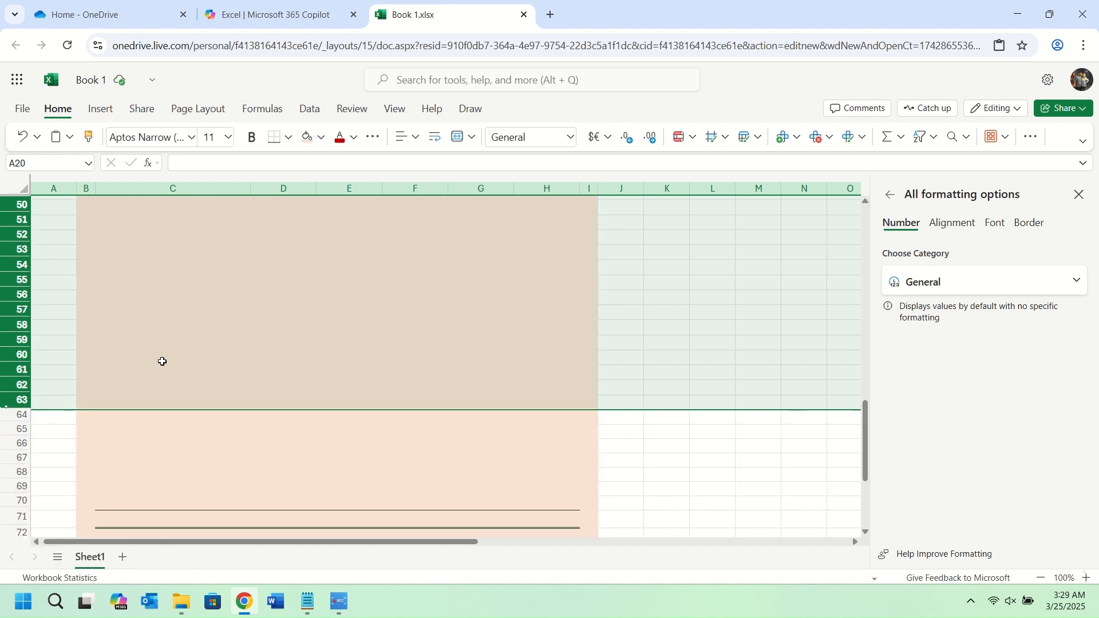
Format the first expense category cell C20 as non-bold Arial at size 11, matching the income categories
scroll(162, 362, up, 15)
scroll(152, 378, down, 1)
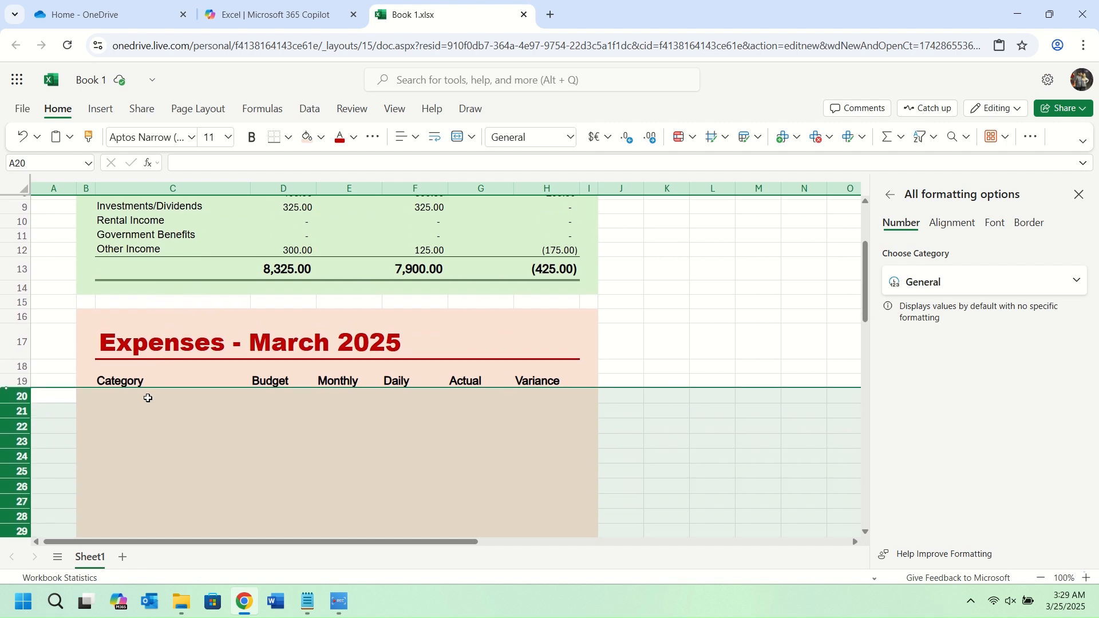
click(148, 398)
mouse_move(307, 609)
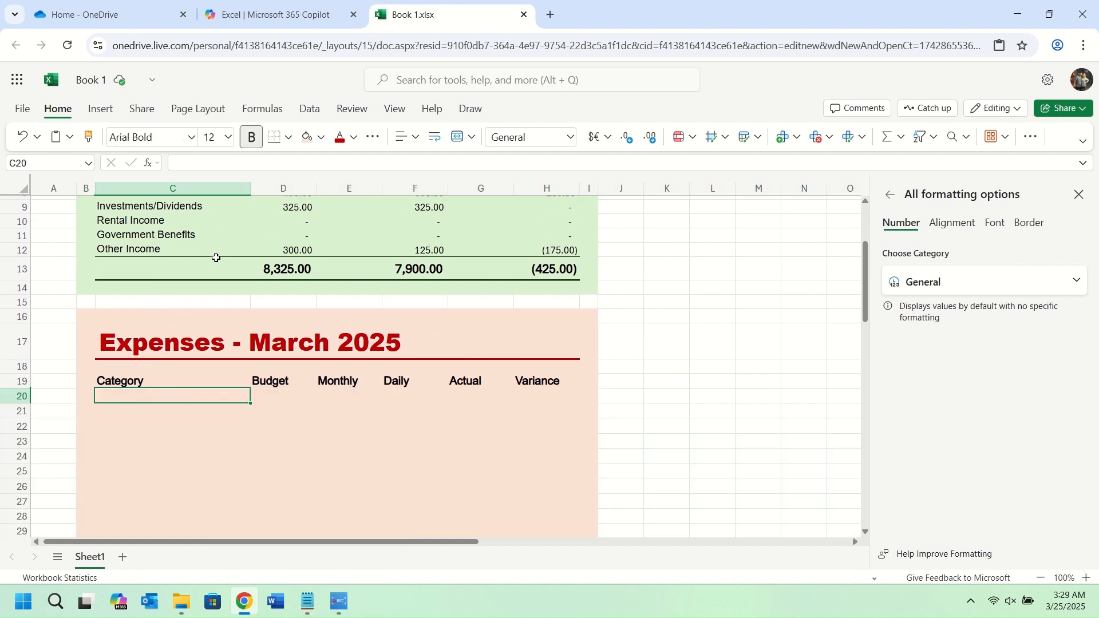
click(174, 237)
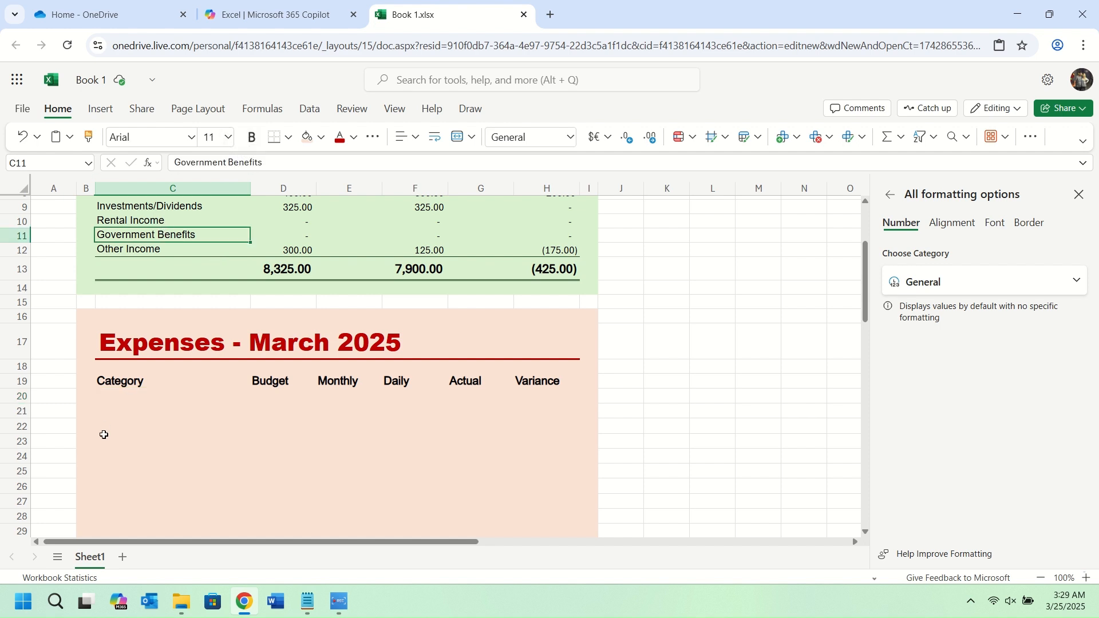
click(127, 395)
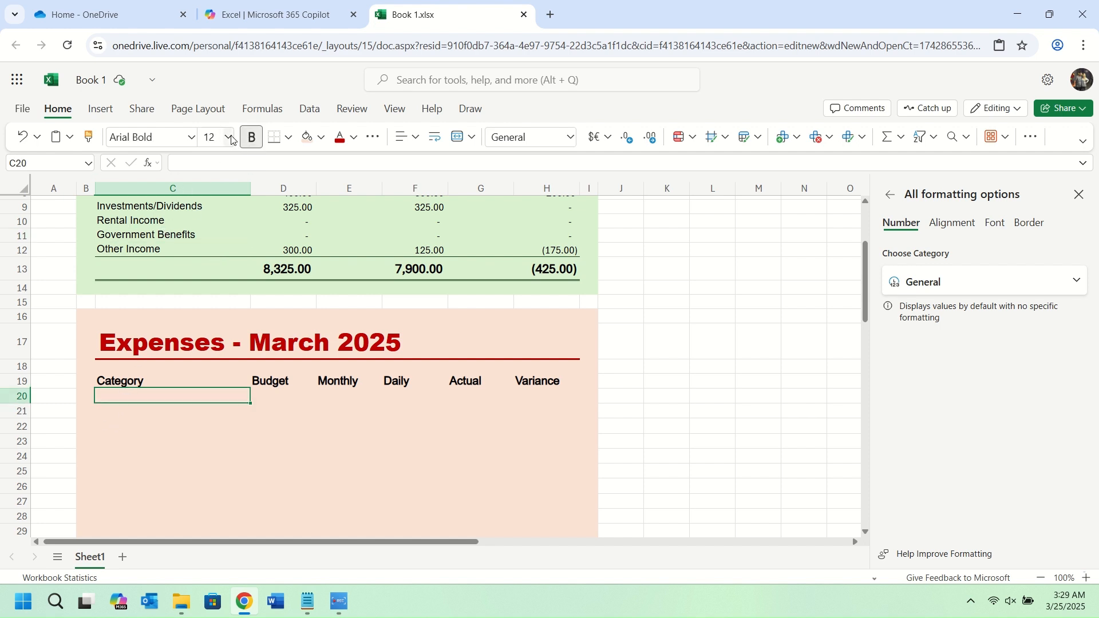
click(165, 136)
text(ar)
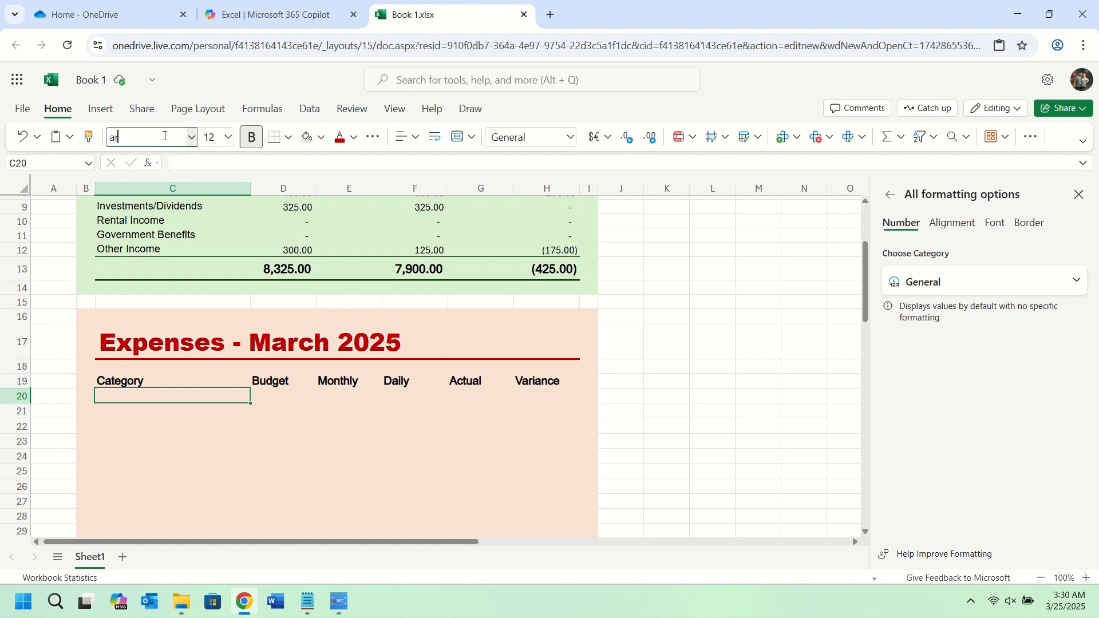
text(ial)
key(Tab)
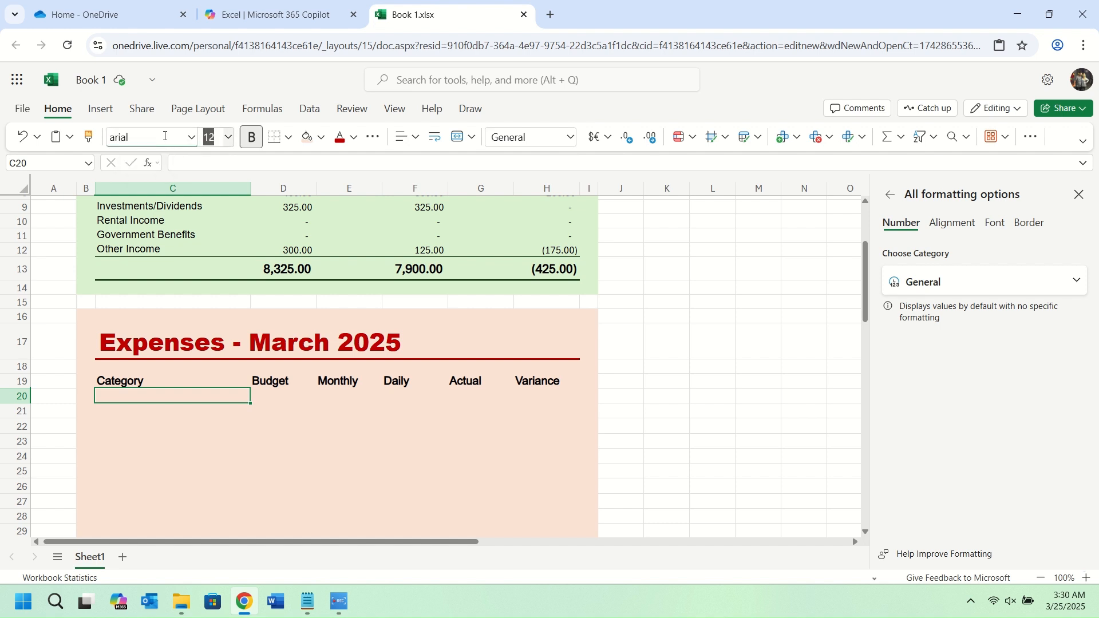
text(11)
key(Return)
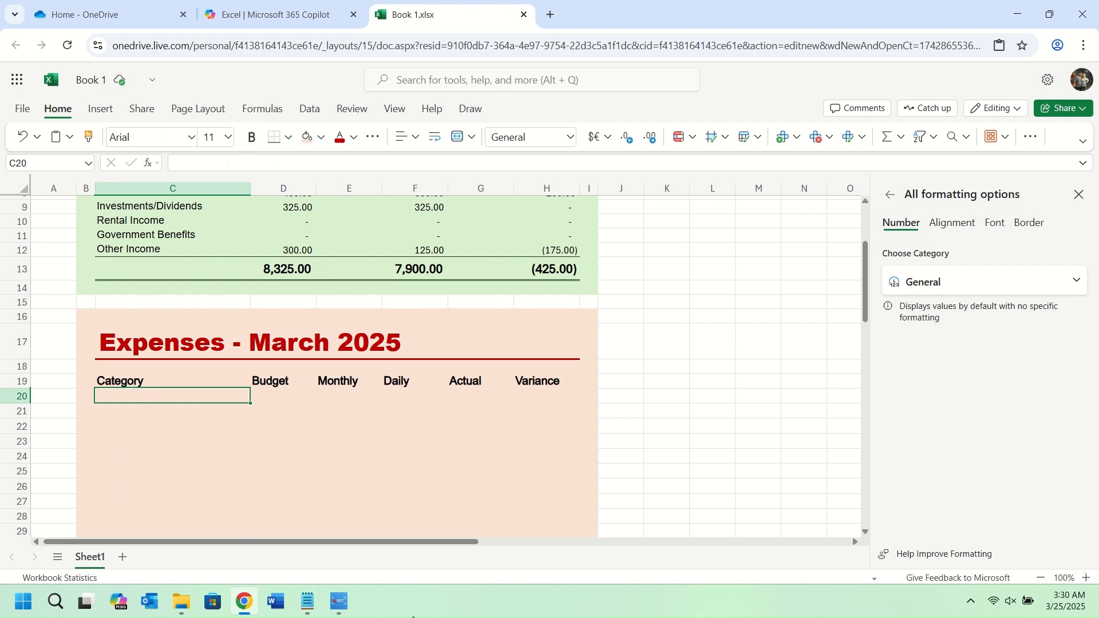
Copy the expense category list, Rent/Mortgage through Car Maintenance & Repairs, from New Text Document.txt and paste only its values starting at C20
key(alt+Tab)
scroll(368, 354, up, 5)
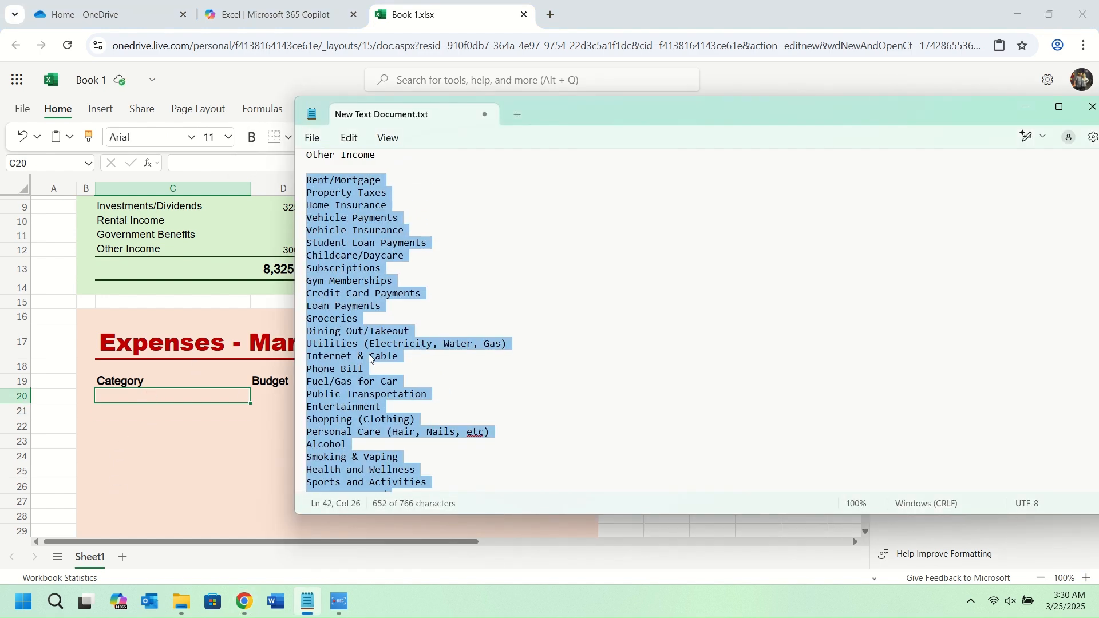
drag(307, 267, 456, 576)
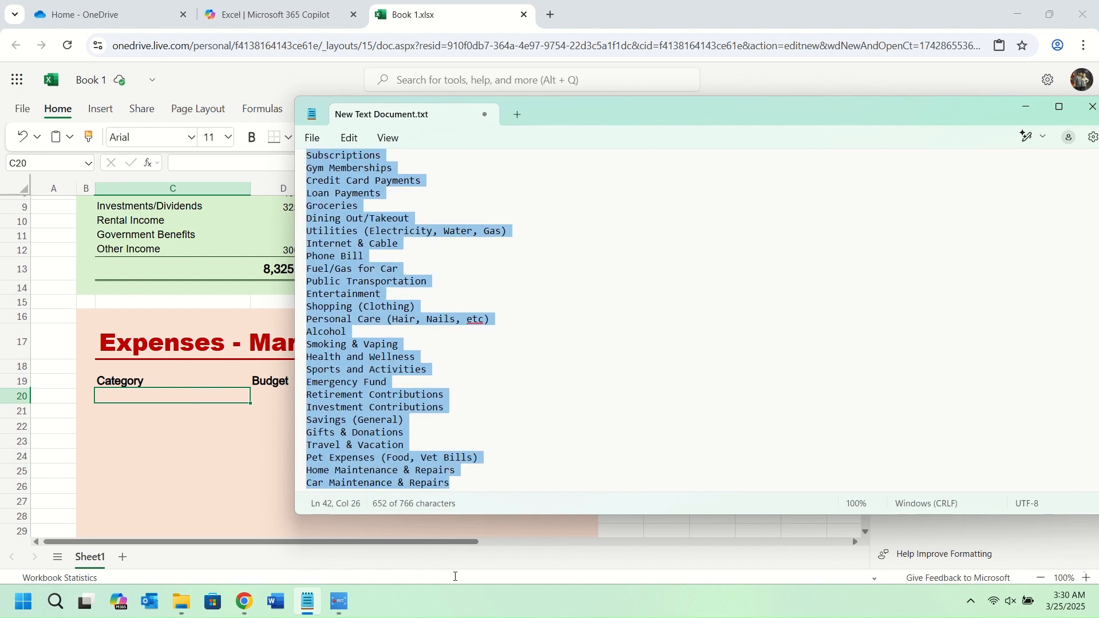
right_click(372, 434)
click(458, 172)
click(158, 392)
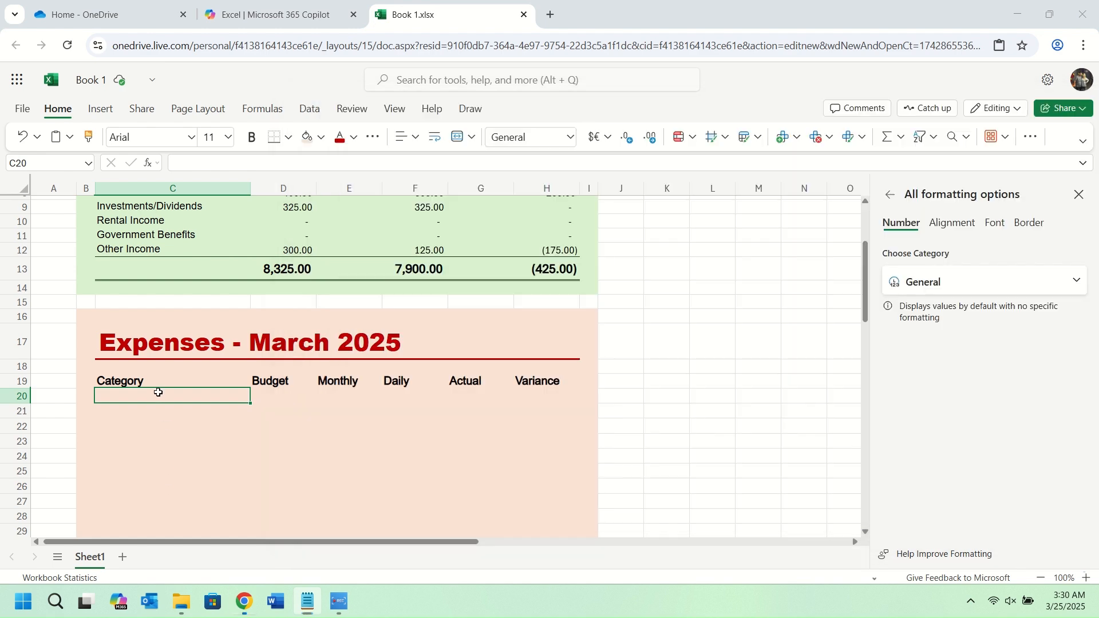
right_click(151, 396)
mouse_move(233, 150)
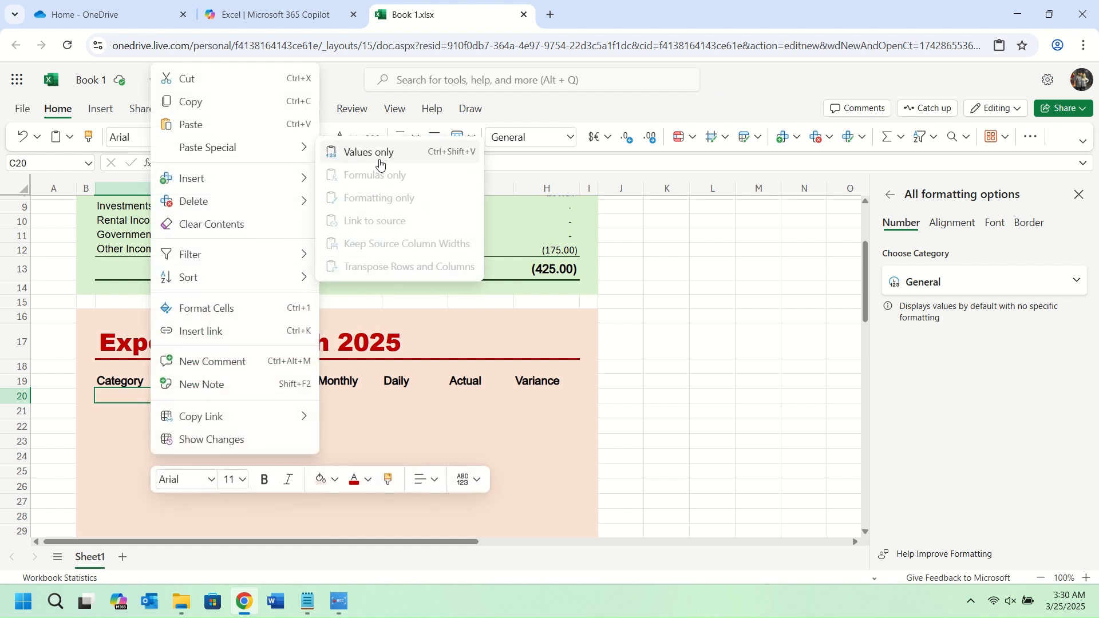
click(380, 165)
Apply the formatting of the Rent/Mortgage cell C20 to the remaining expense categories in C21:C53
click(148, 408)
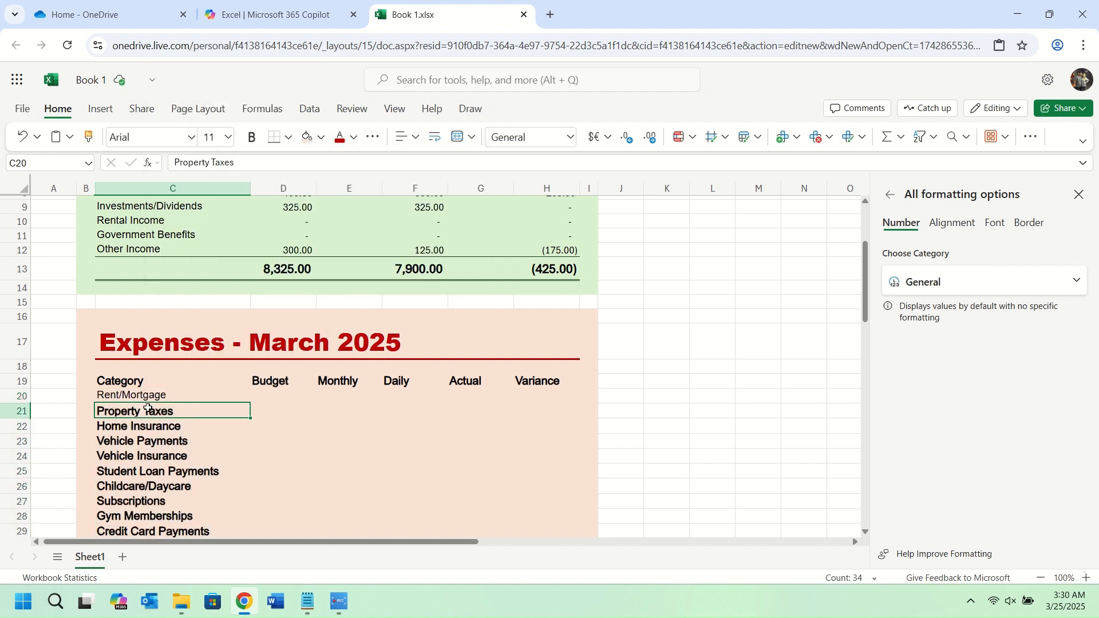
click(154, 395)
key(ctrl+c)
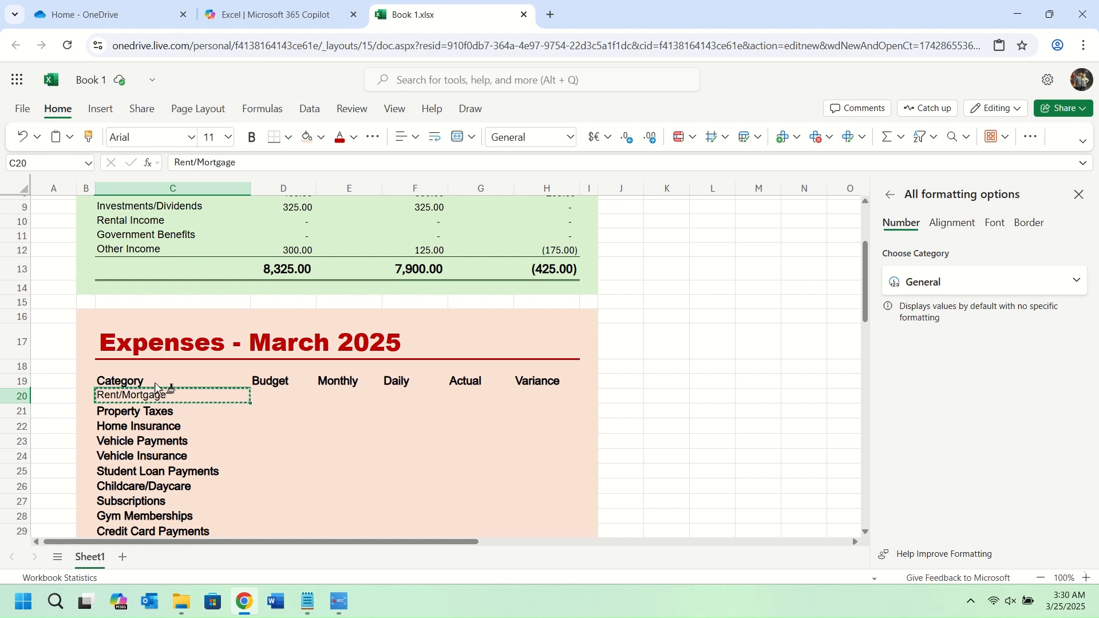
drag(150, 411, 148, 518)
drag(145, 557, 157, 396)
key(ctrl+b)
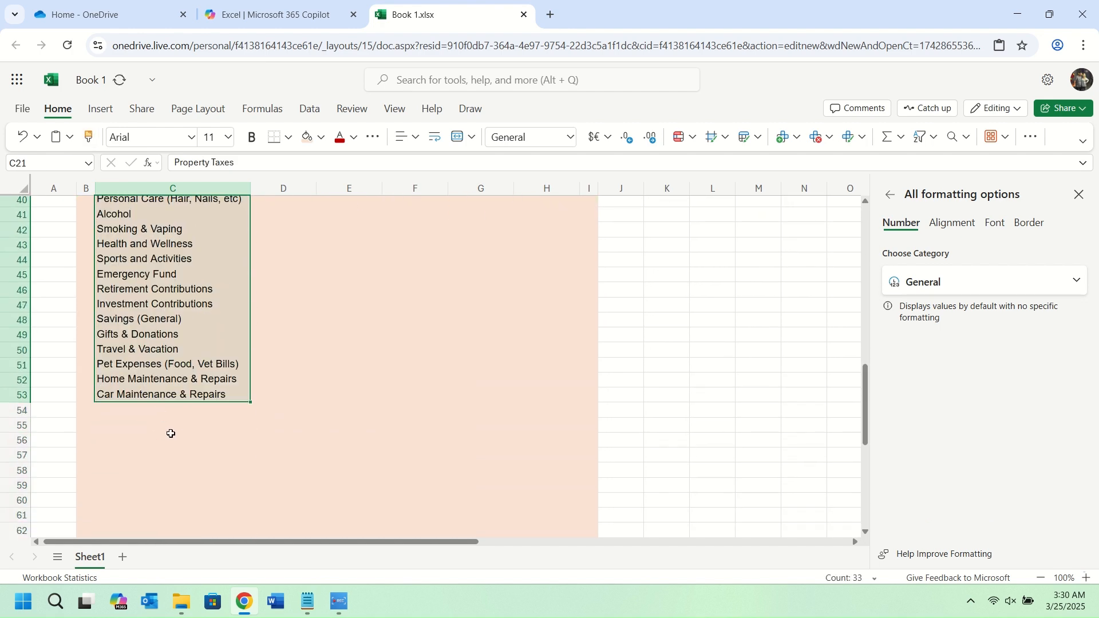
Delete the unused rows 54 to 70 between the last expense category and the totals row
drag(17, 411, 12, 445)
right_click(12, 446)
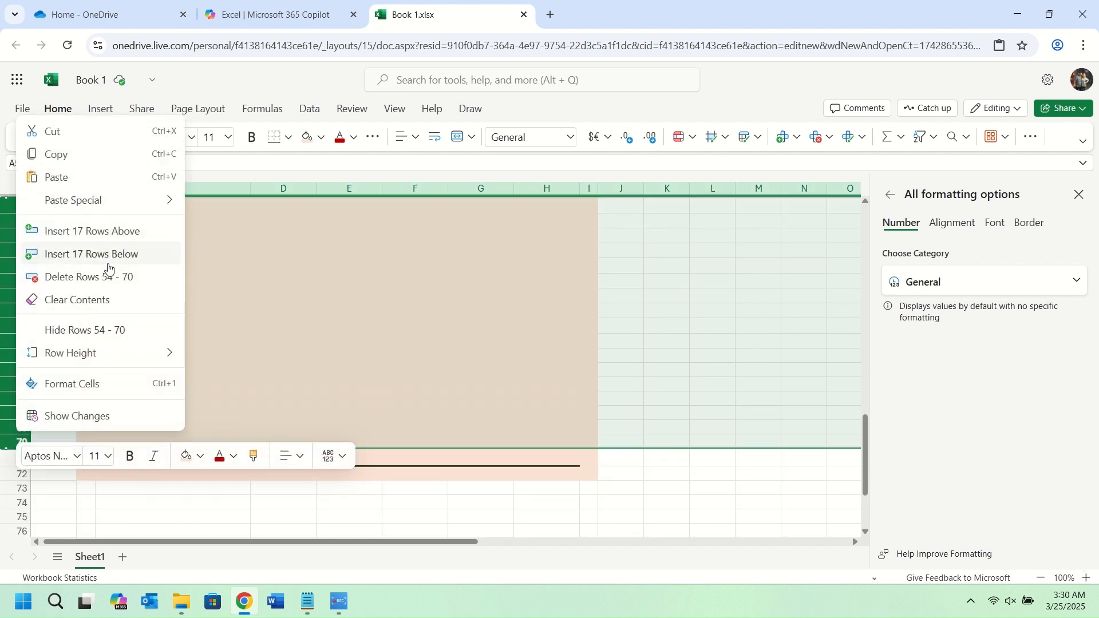
click(128, 278)
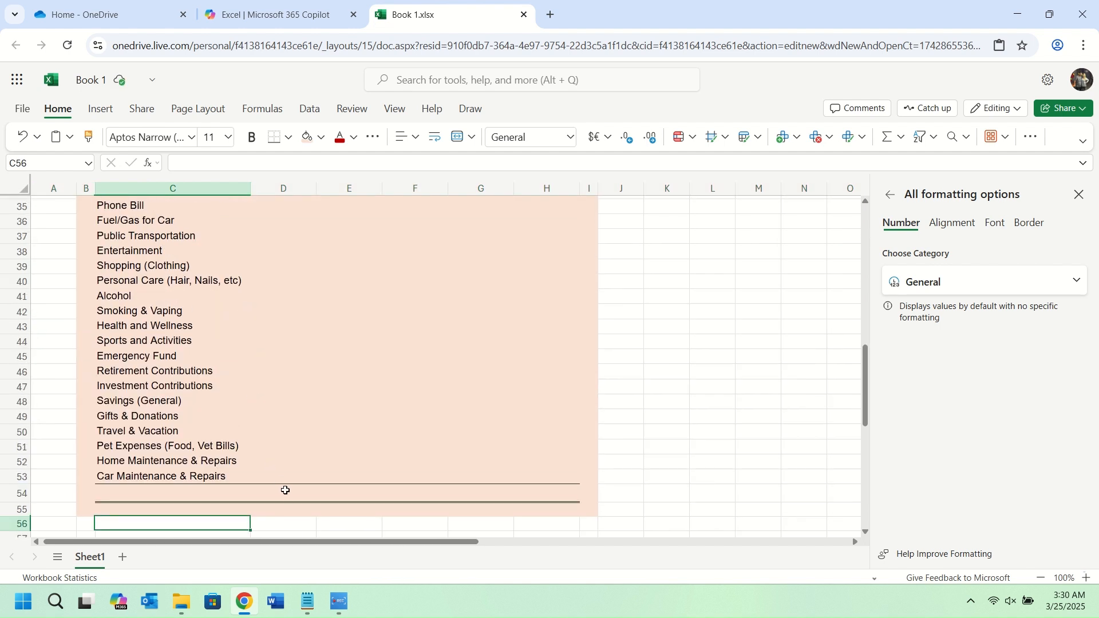
Total the Budget column in D54 with =SUM(D20:D53) and fill the formula across to H54
click(285, 490)
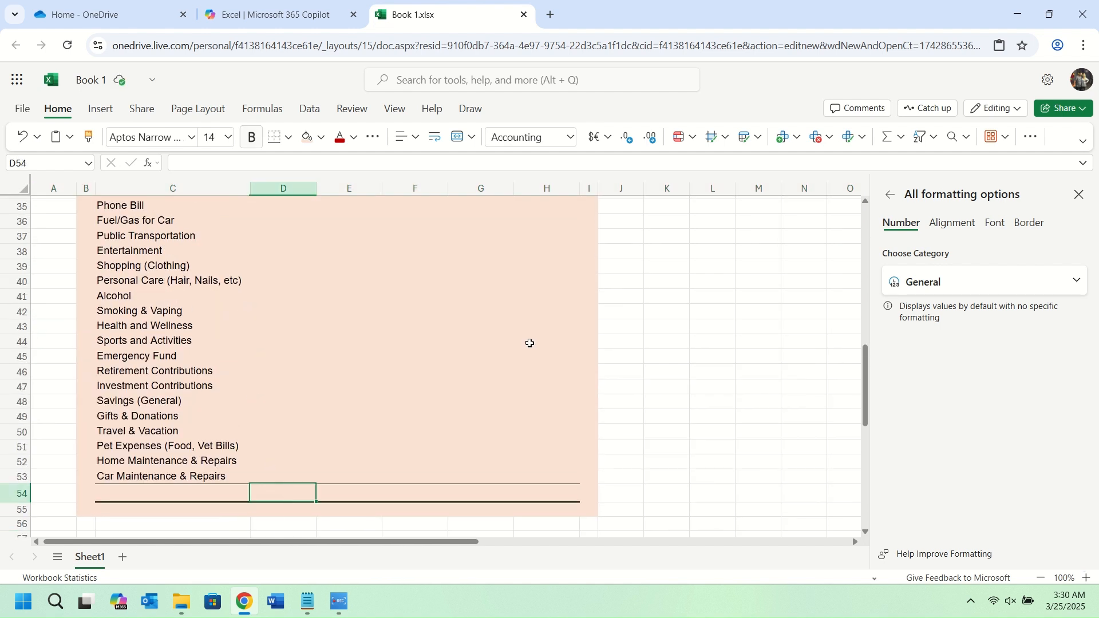
click(886, 140)
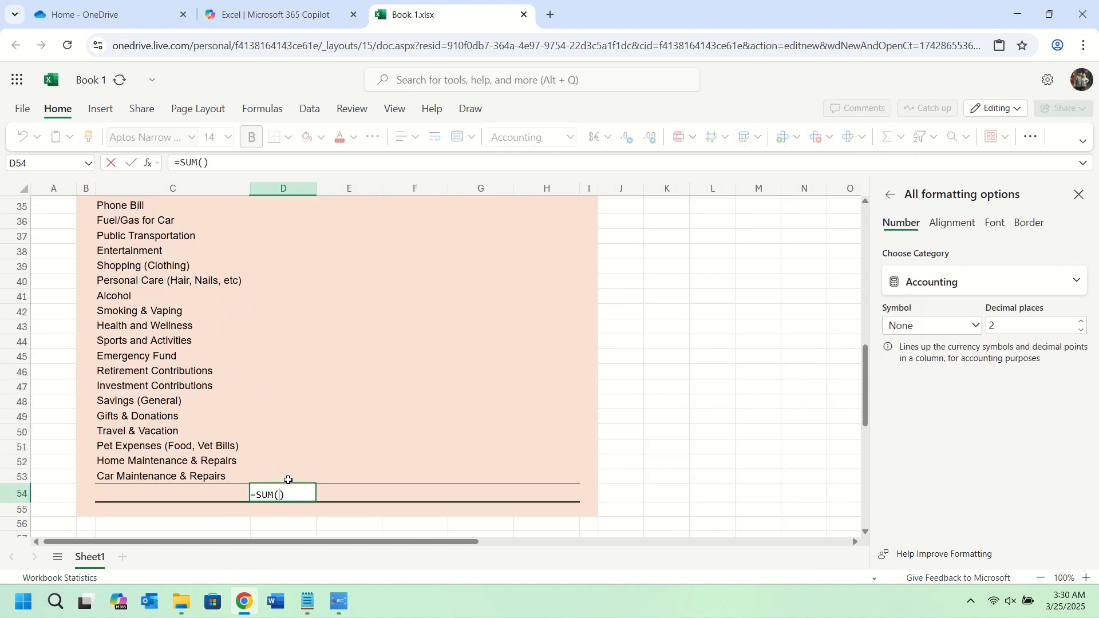
drag(276, 477, 281, 316)
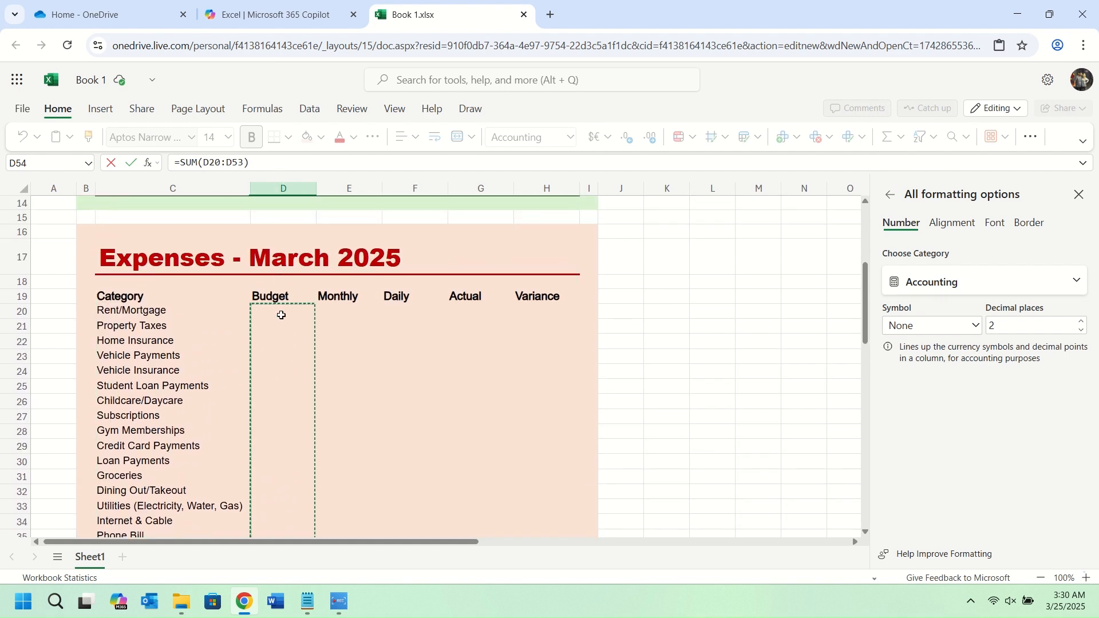
key(Return)
click(295, 514)
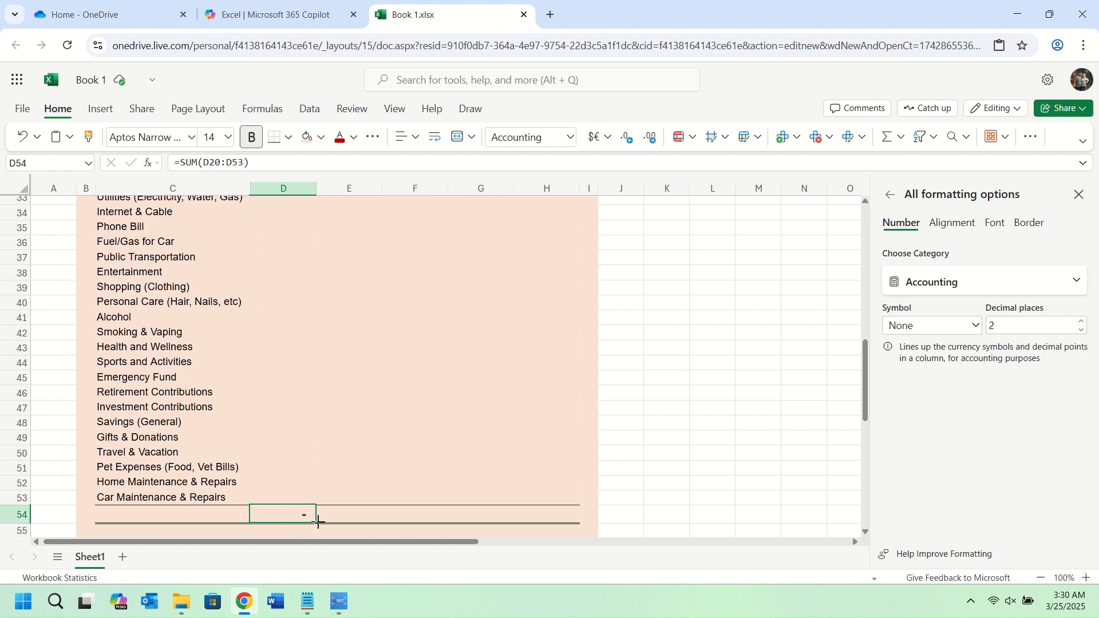
drag(318, 521, 563, 518)
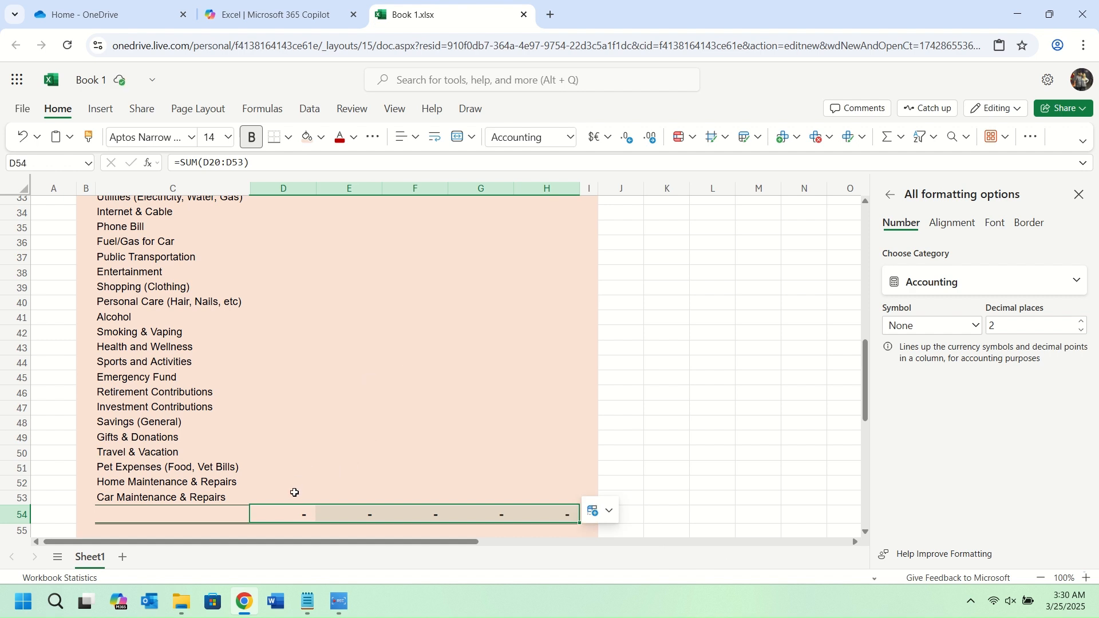
Format the expense amounts and totals in D20:H54 as Accounting with no currency symbol
drag(288, 499, 540, 327)
click(258, 333)
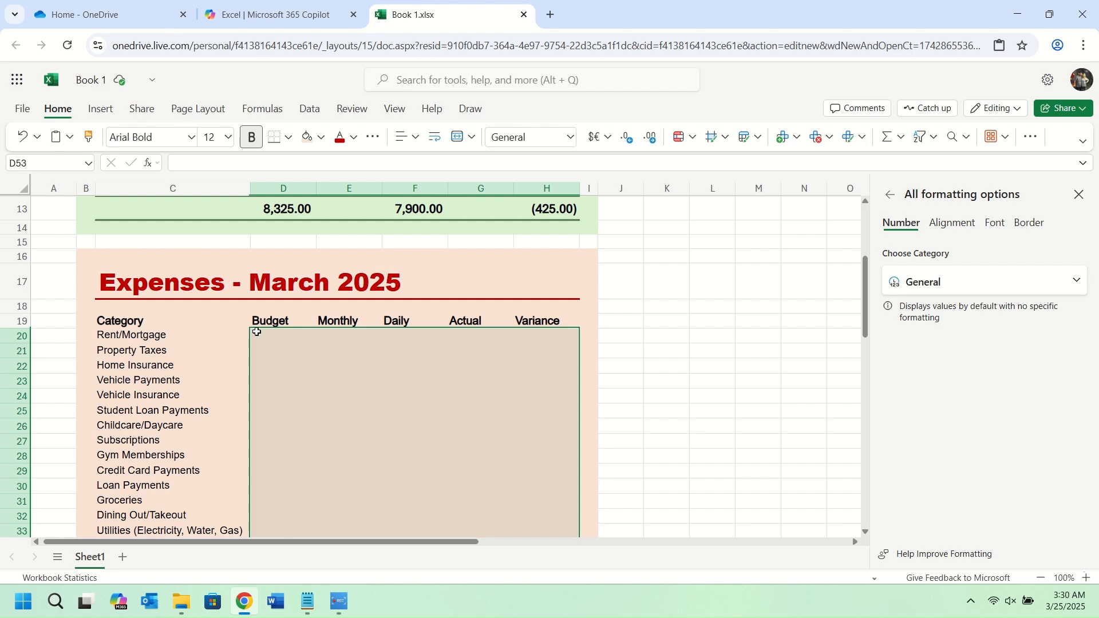
drag(261, 335, 553, 356)
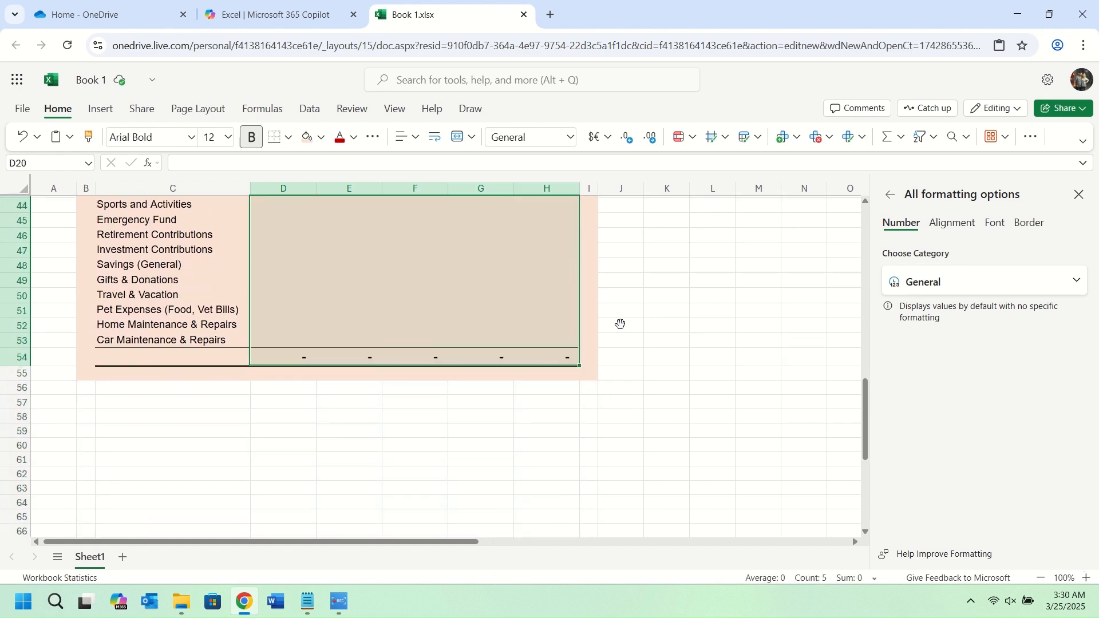
click(615, 137)
click(659, 284)
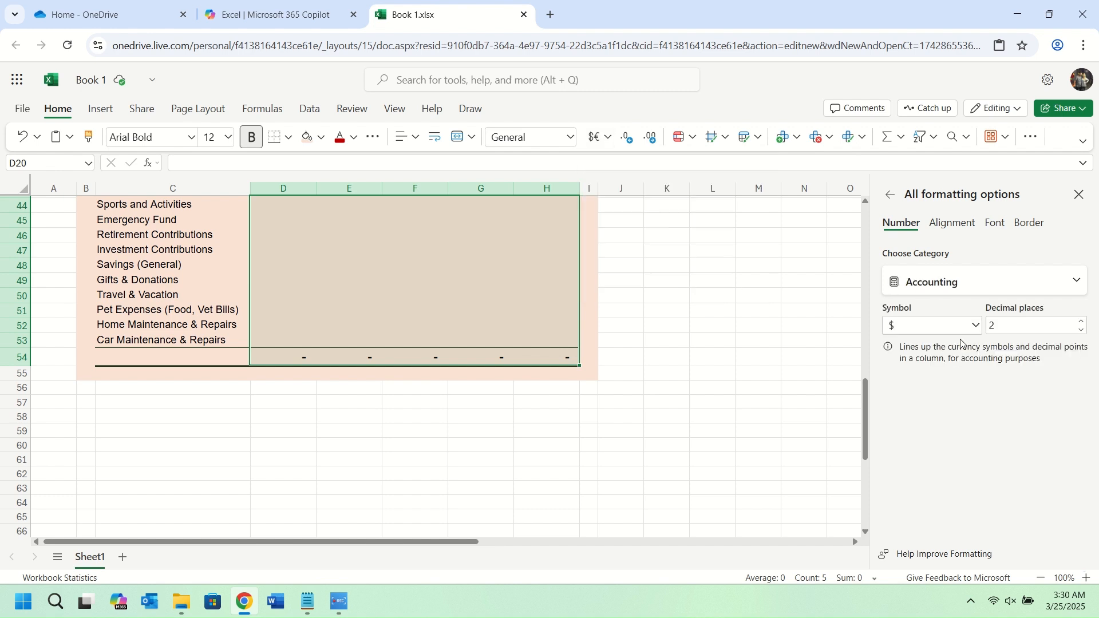
click(960, 333)
click(795, 332)
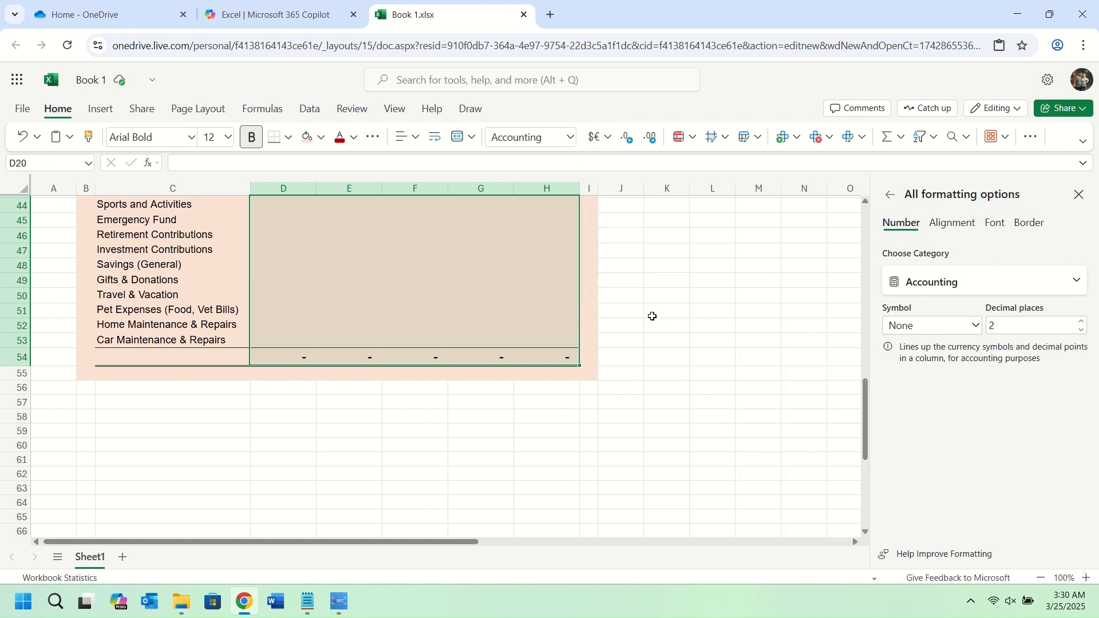
click(651, 315)
scroll(320, 333, up, 9)
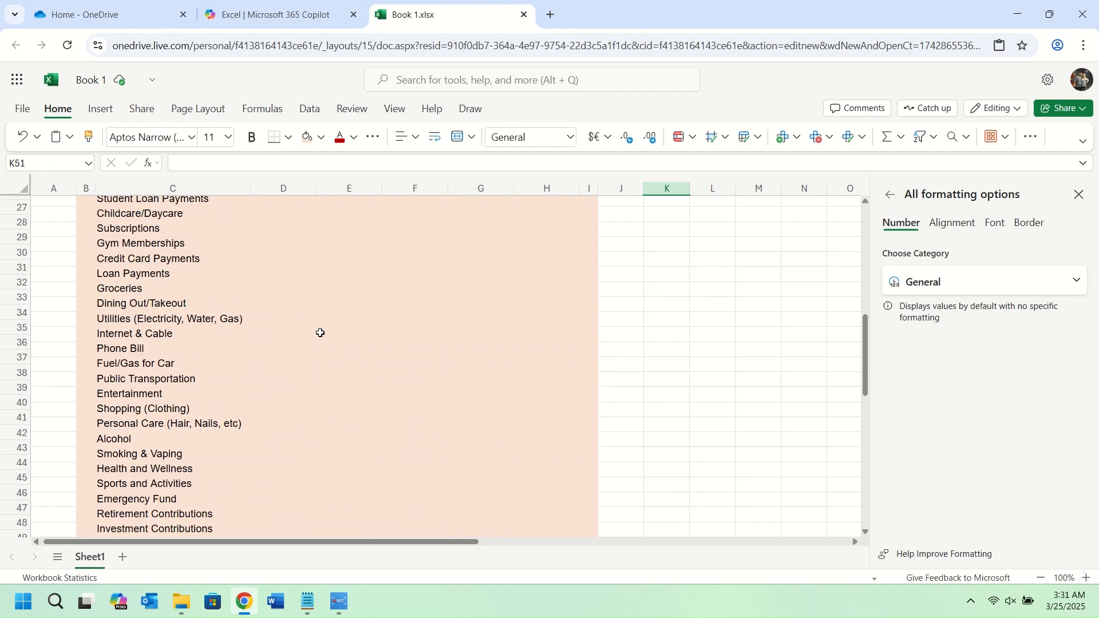
click(278, 276)
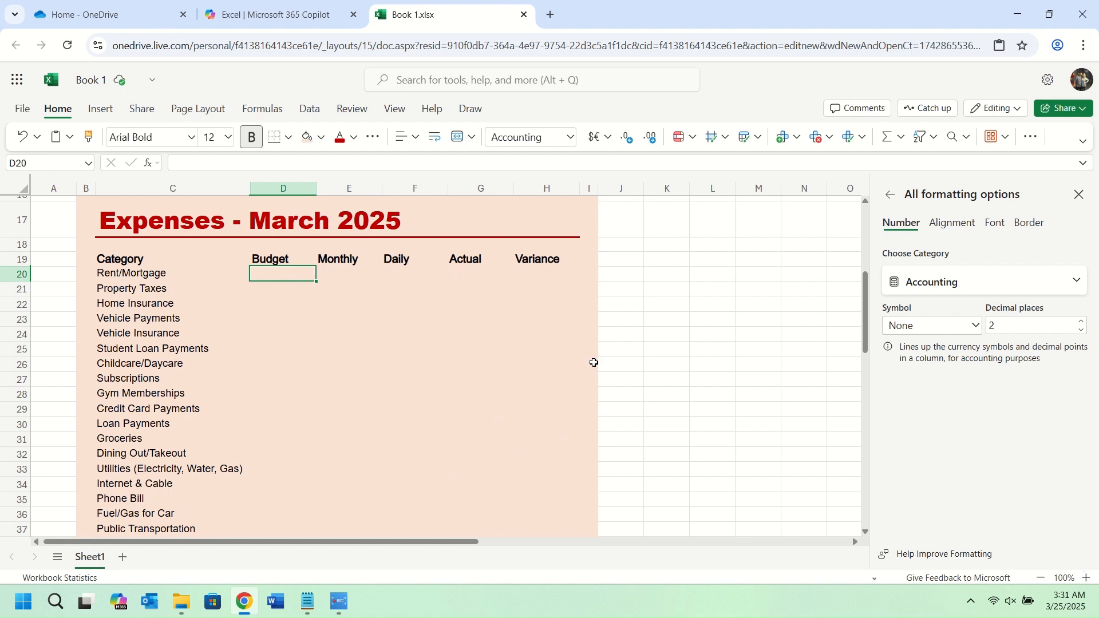
scroll(356, 376, down, 5)
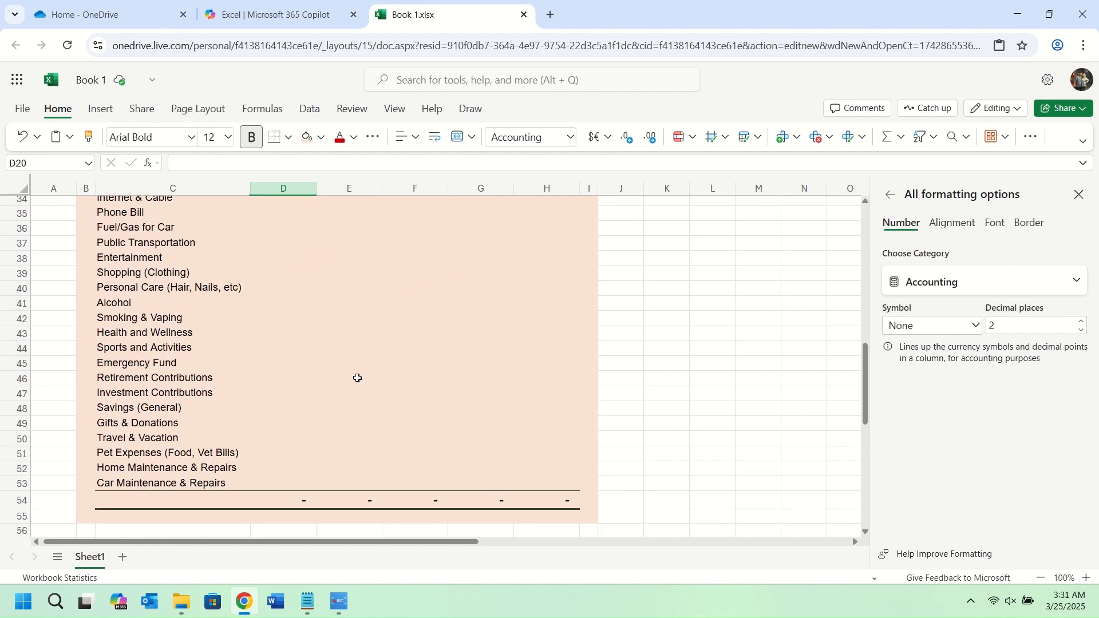
scroll(358, 366, up, 7)
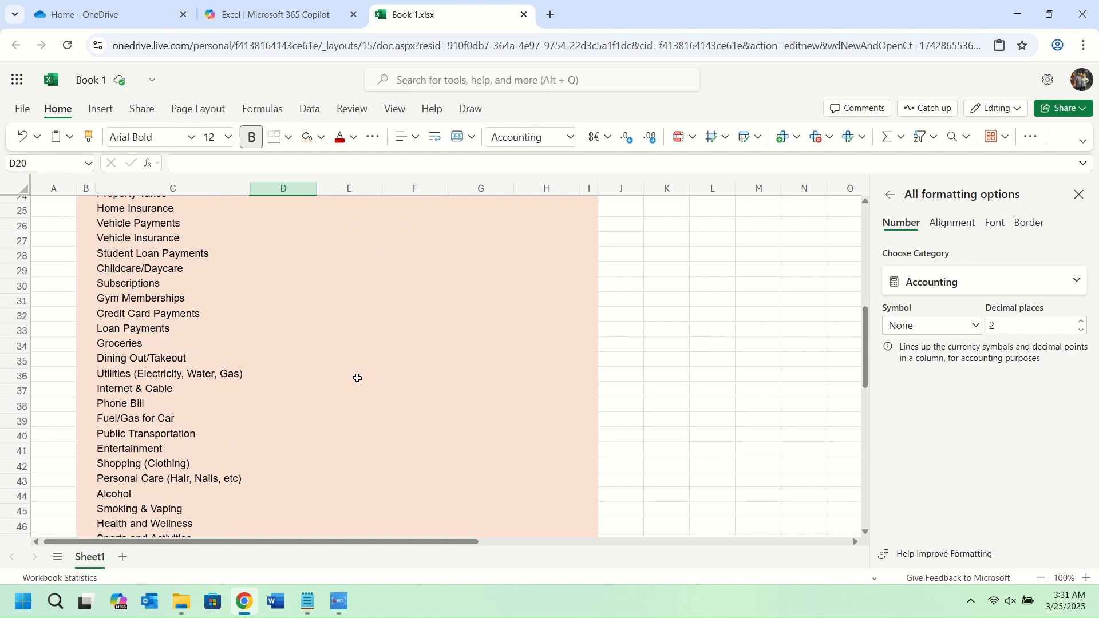
Rename Sheet1 as Monthly Dashboard and give its tab a light green theme color
double_click(92, 557)
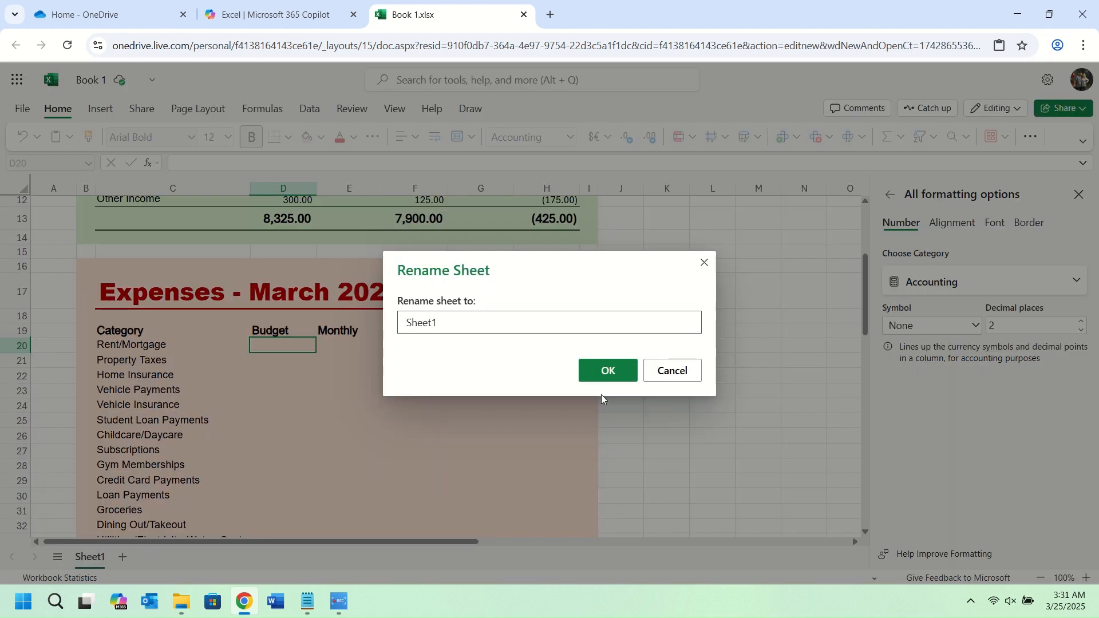
key(ctrl+a)
text(M)
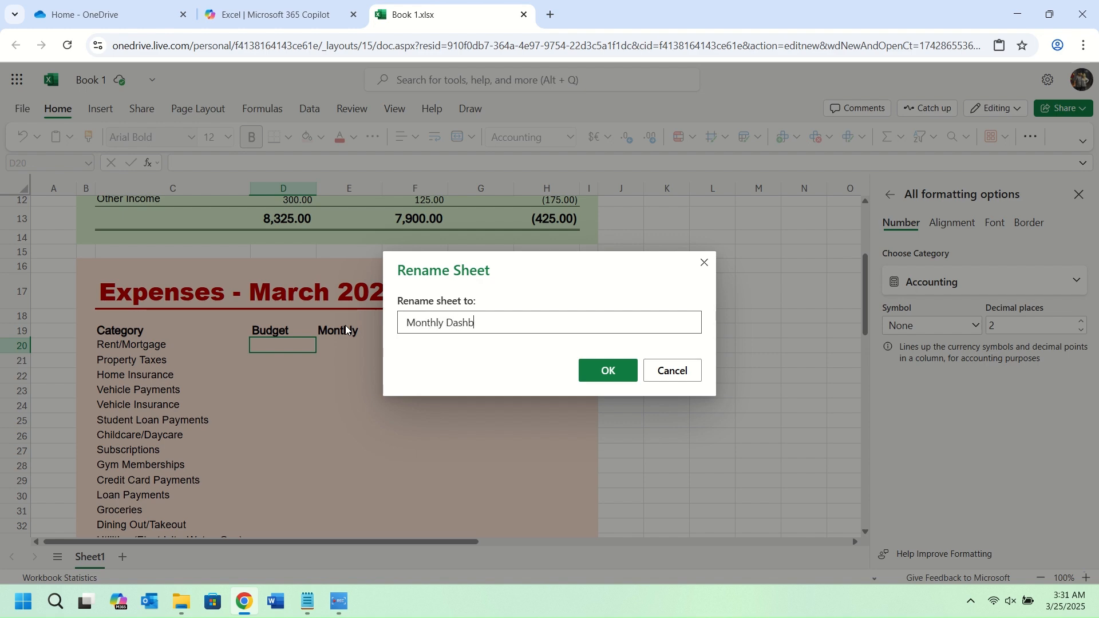
click(608, 370)
right_click(112, 561)
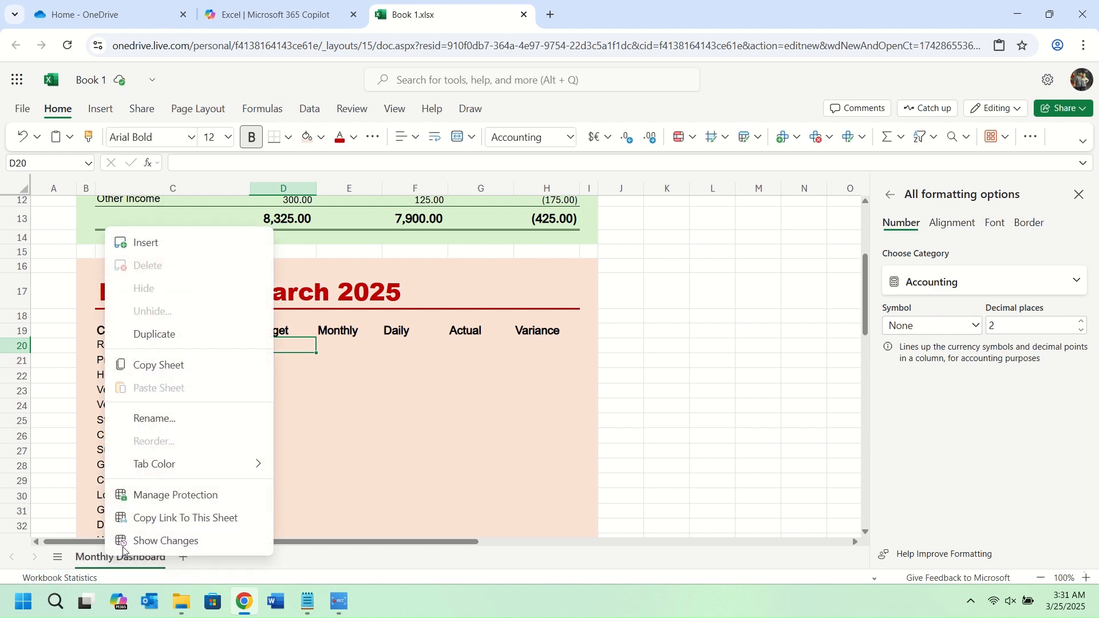
mouse_move(200, 464)
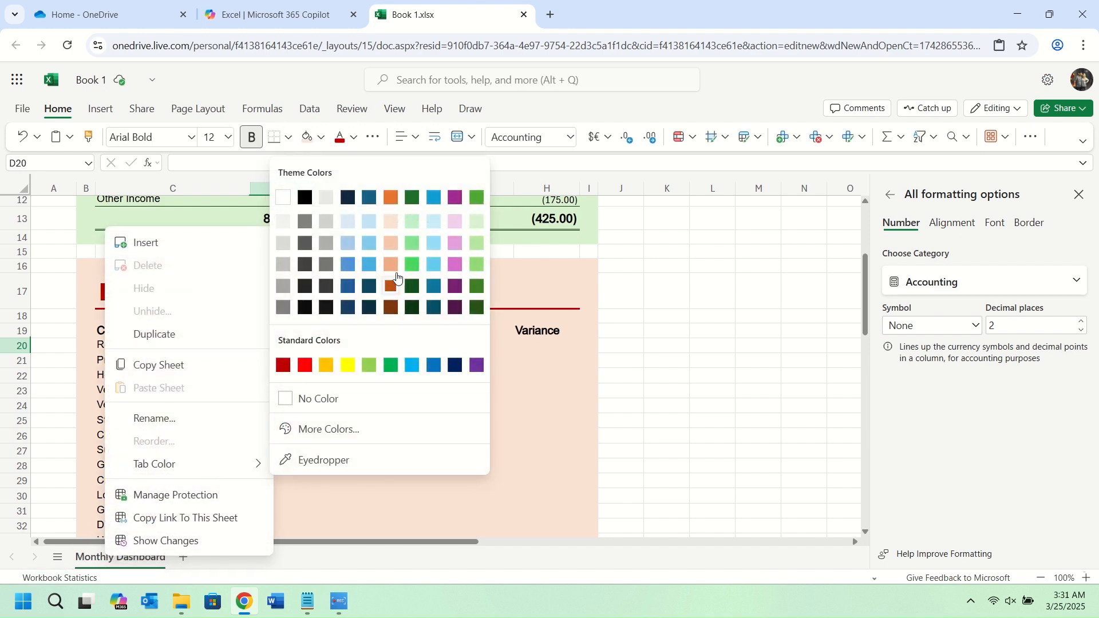
click(415, 225)
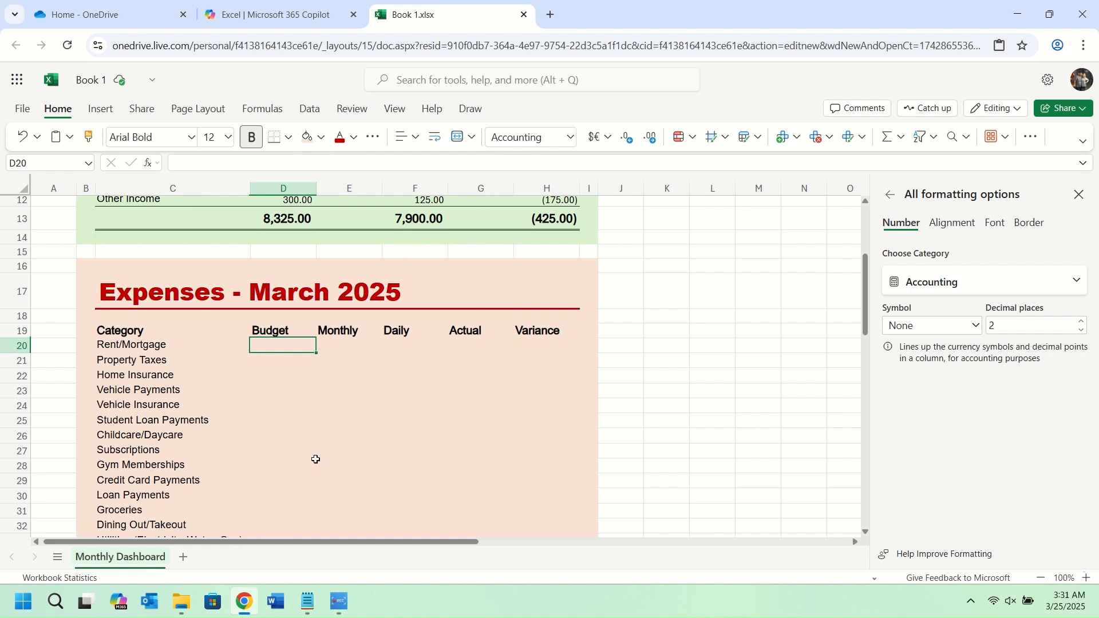
Add a blank worksheet after Monthly Dashboard and return to the Income section of Monthly Dashboard
click(184, 558)
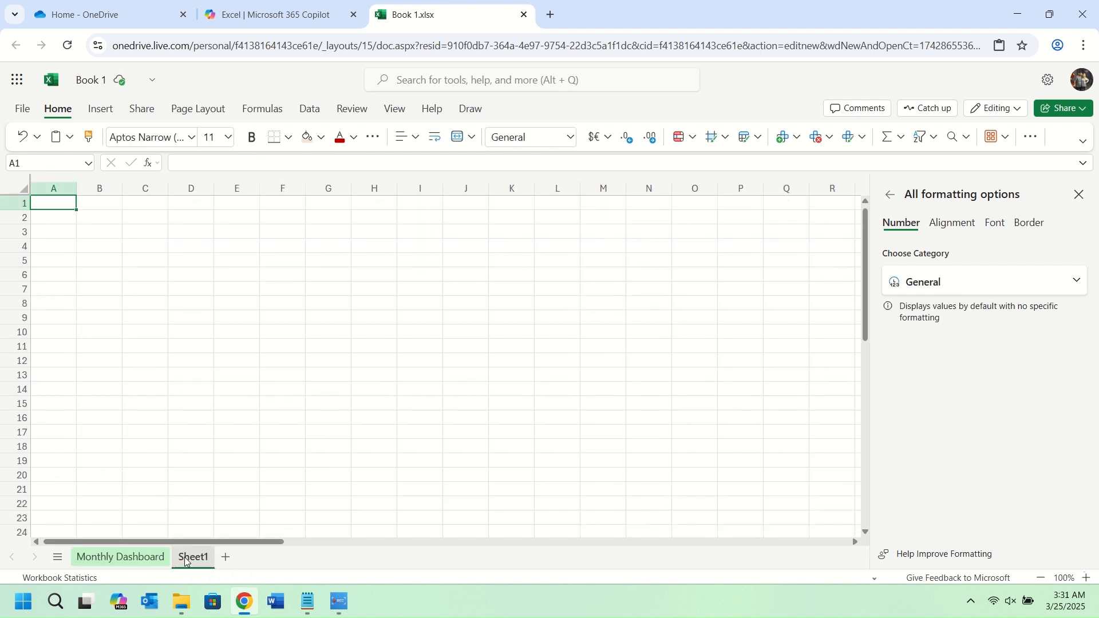
click(148, 558)
scroll(62, 258, up, 4)
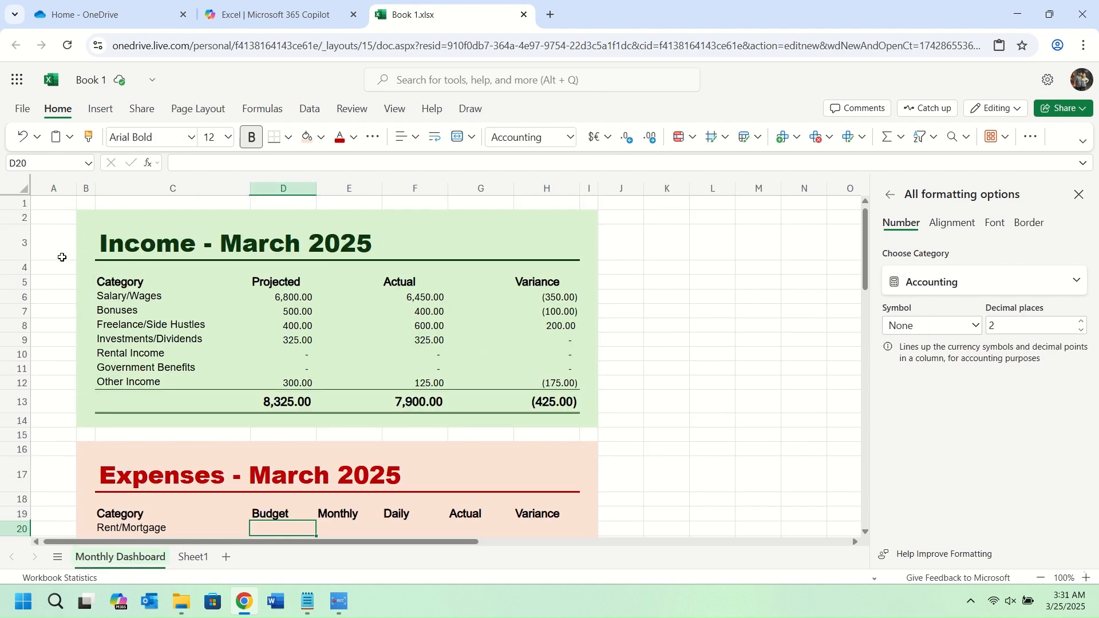
Set the width of column A on the Monthly Dashboard sheet to 3 in default units
click(58, 187)
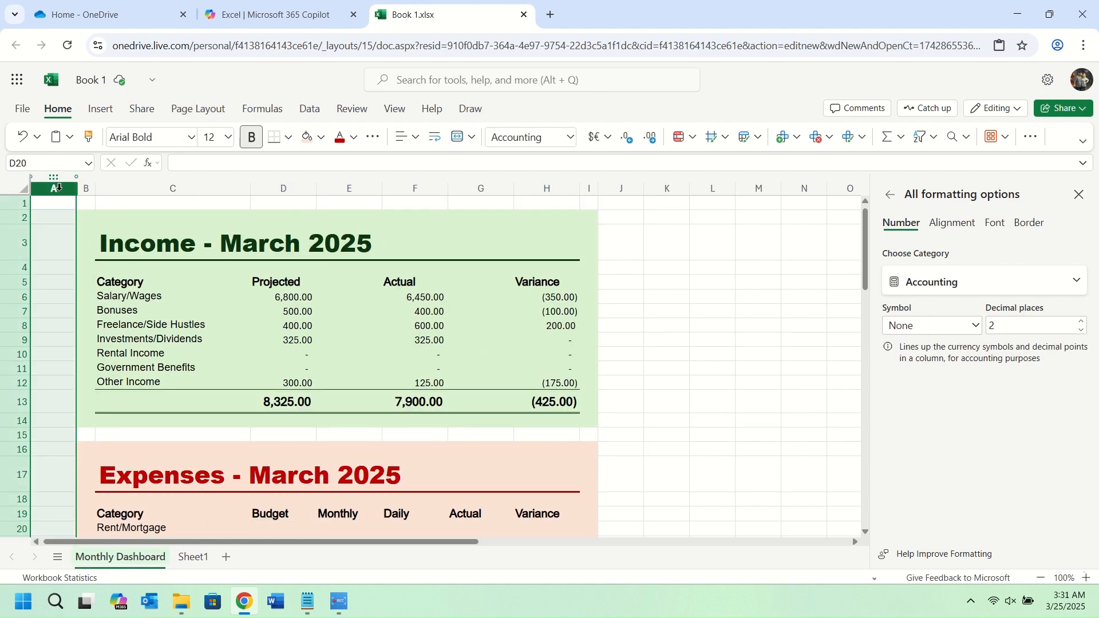
right_click(59, 191)
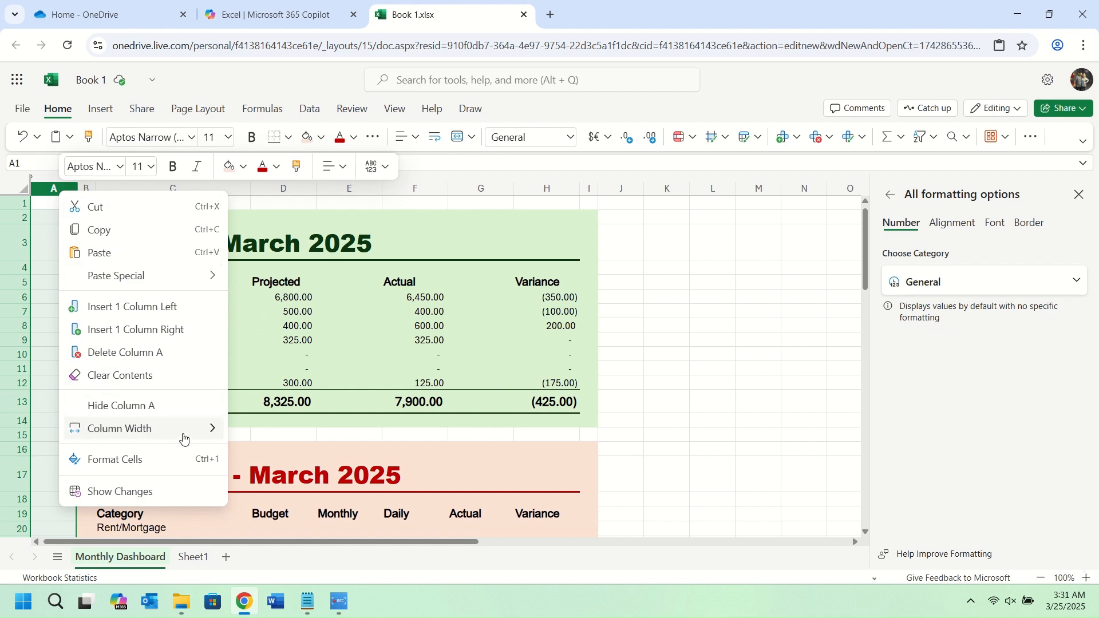
mouse_move(213, 431)
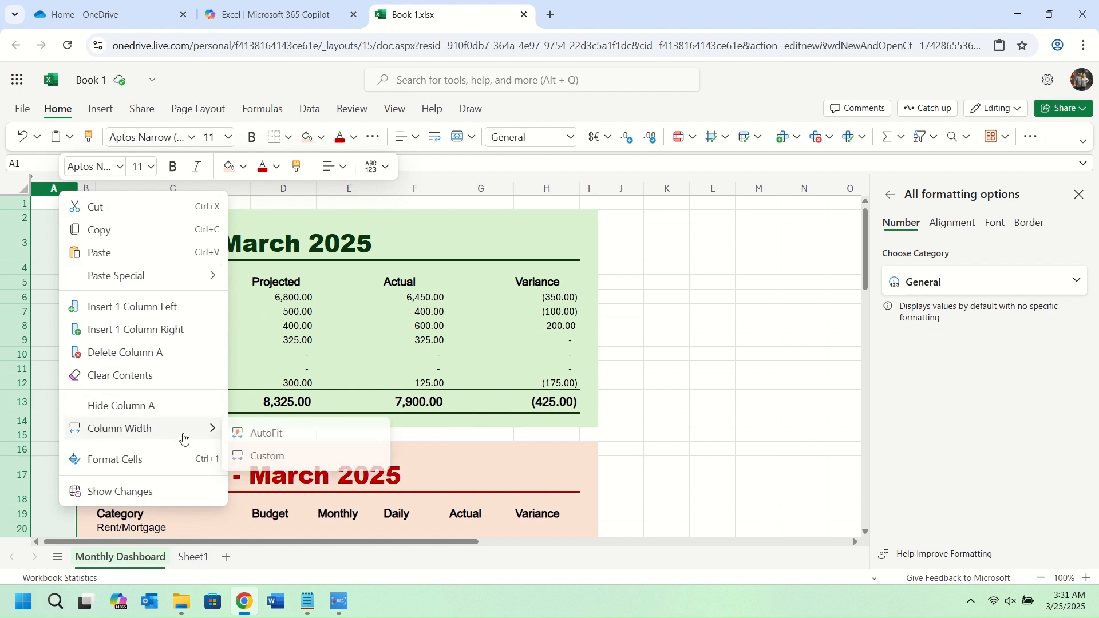
click(279, 458)
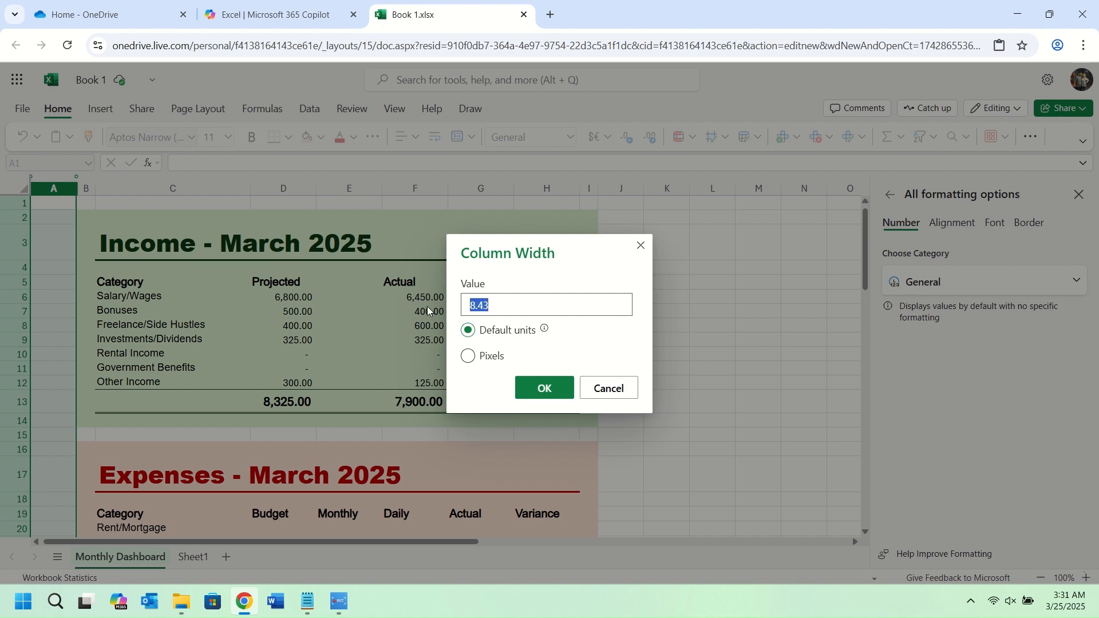
text(3)
click(560, 340)
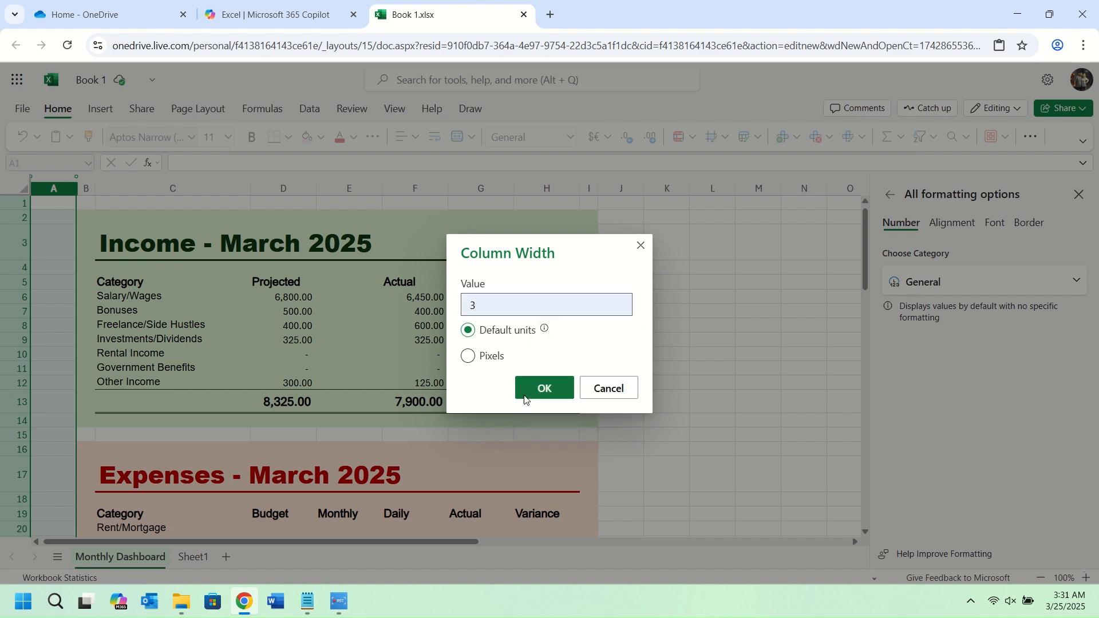
click(535, 388)
click(76, 214)
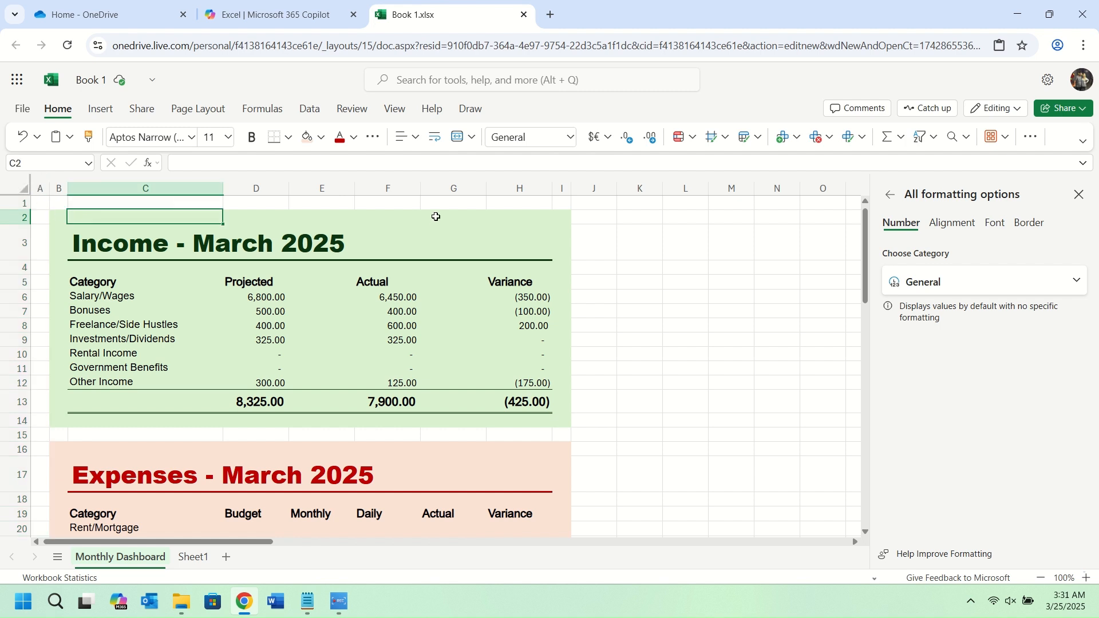
Hide the gridlines on the Monthly Dashboard sheet and close the formatting options
click(394, 110)
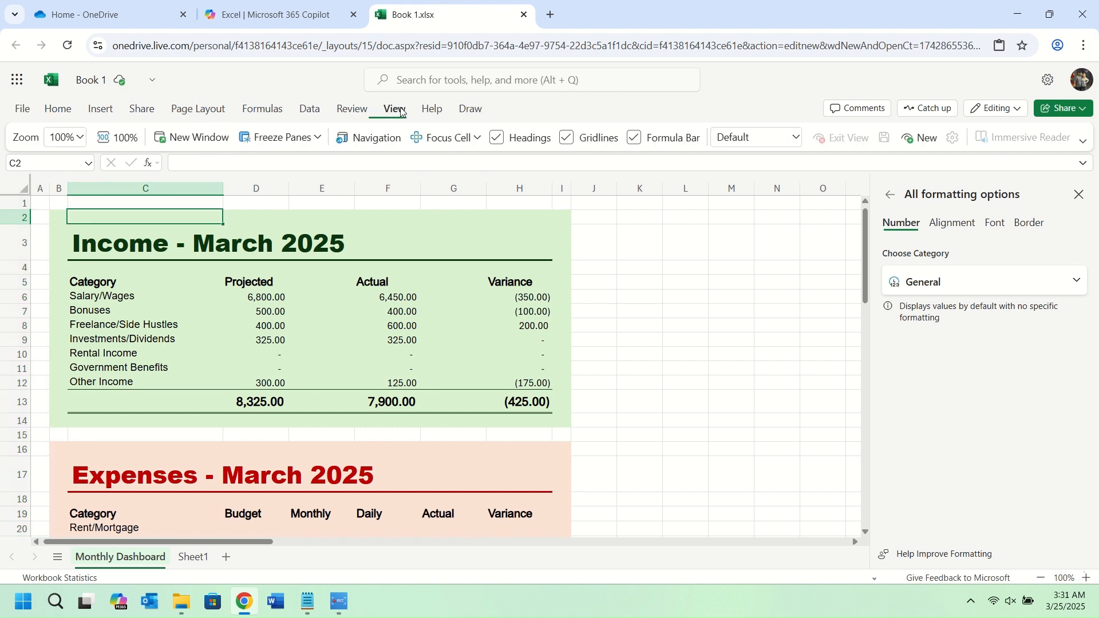
click(567, 139)
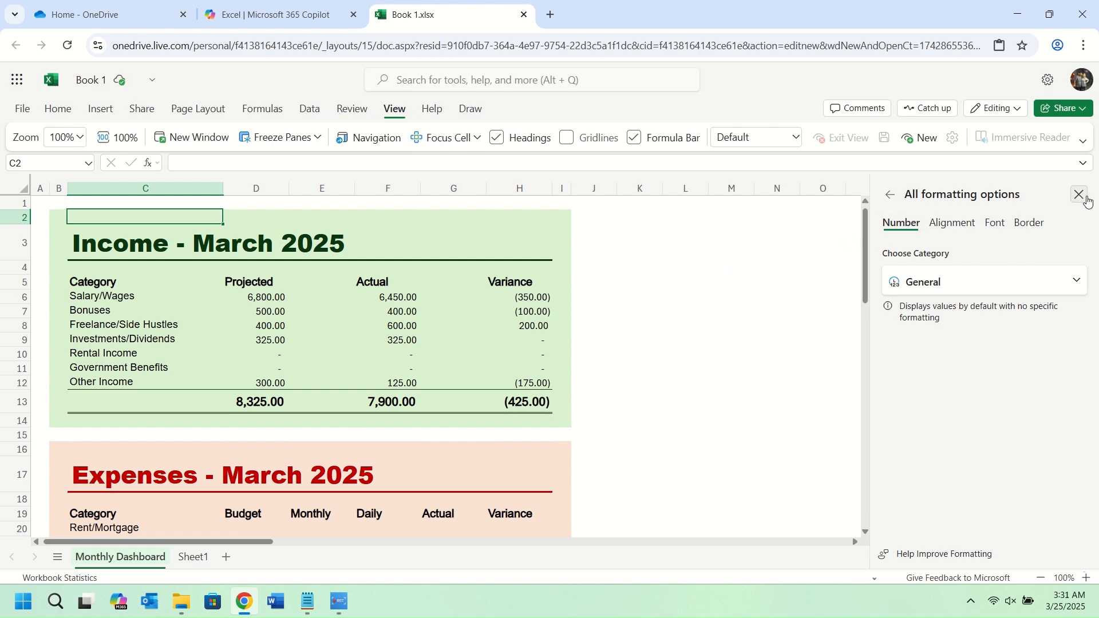
click(1080, 195)
click(636, 268)
Review the layout of the Income and Expenses sections on the Monthly Dashboard sheet without gridlines
scroll(364, 345, down, 5)
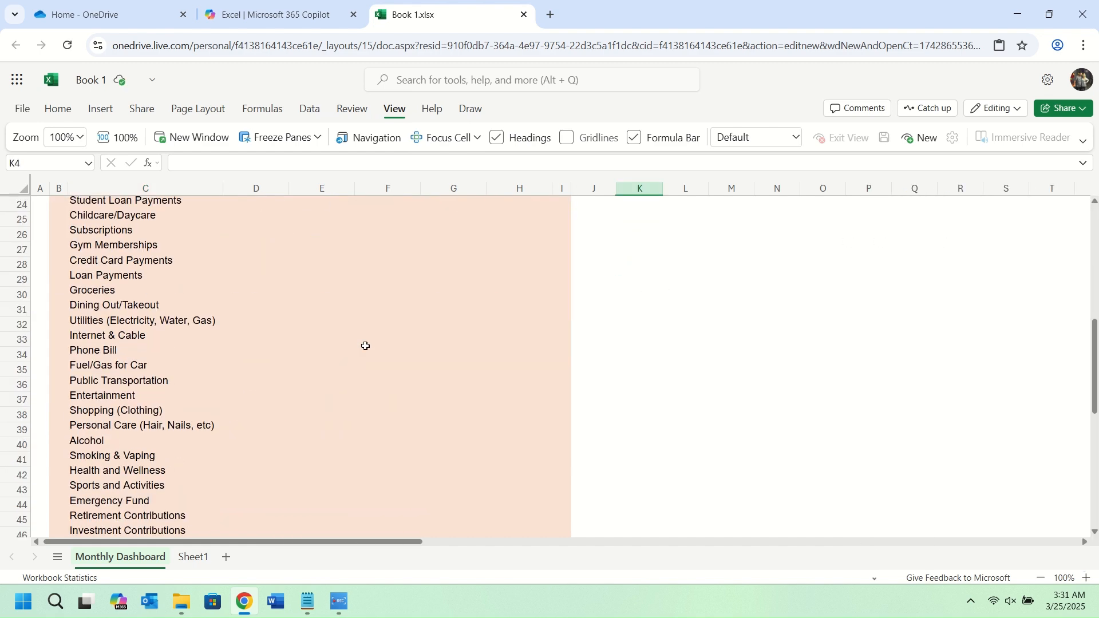
scroll(365, 347, down, 5)
scroll(366, 347, up, 10)
scroll(366, 347, down, 8)
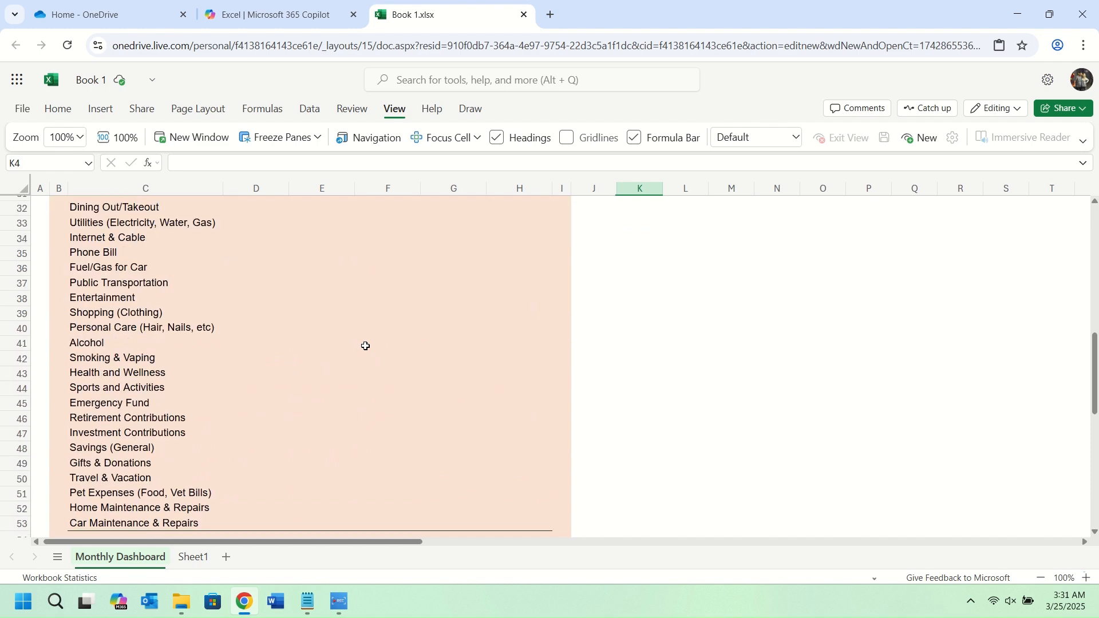
scroll(366, 346, down, 2)
scroll(366, 347, up, 9)
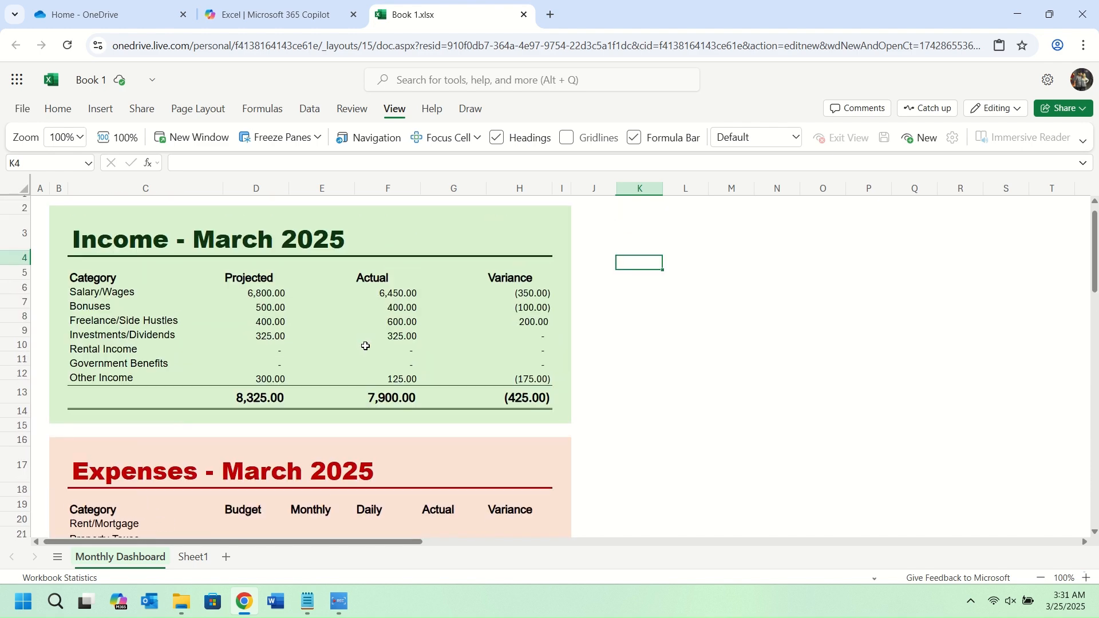
scroll(366, 346, down, 1)
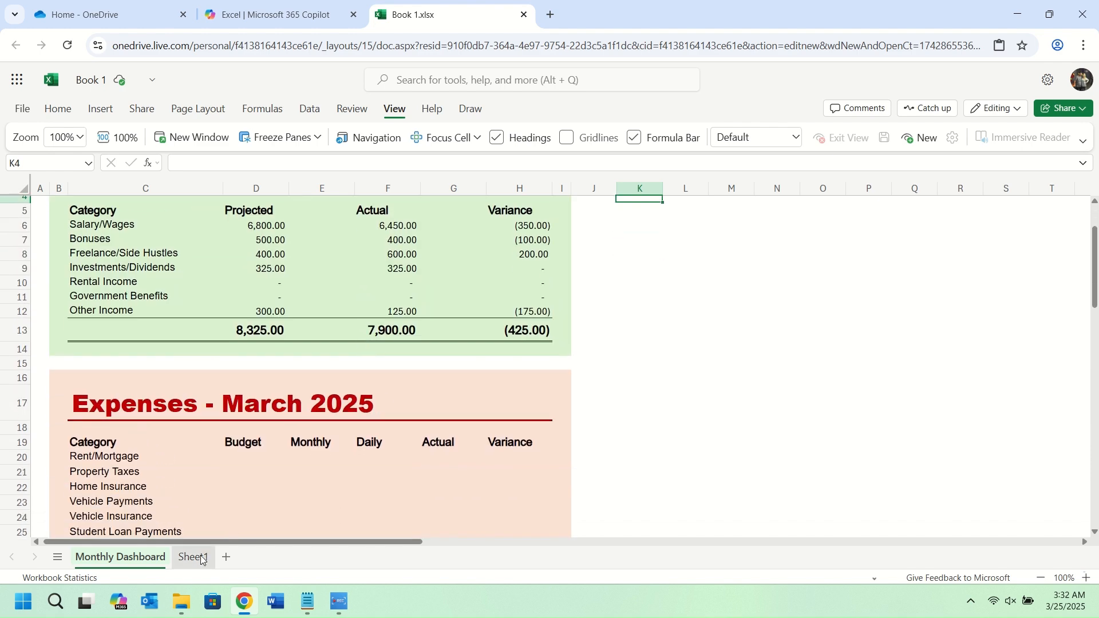
Rename Sheet1 as Daily Expenses
click(201, 559)
double_click(195, 560)
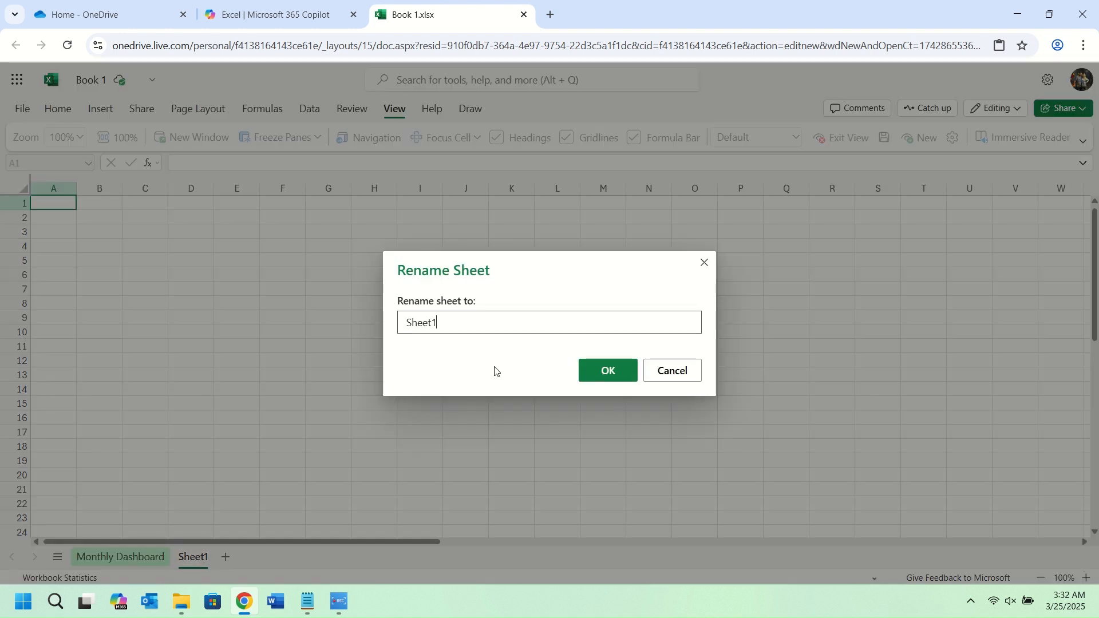
drag(456, 321, 352, 327)
text(Daily Expenses)
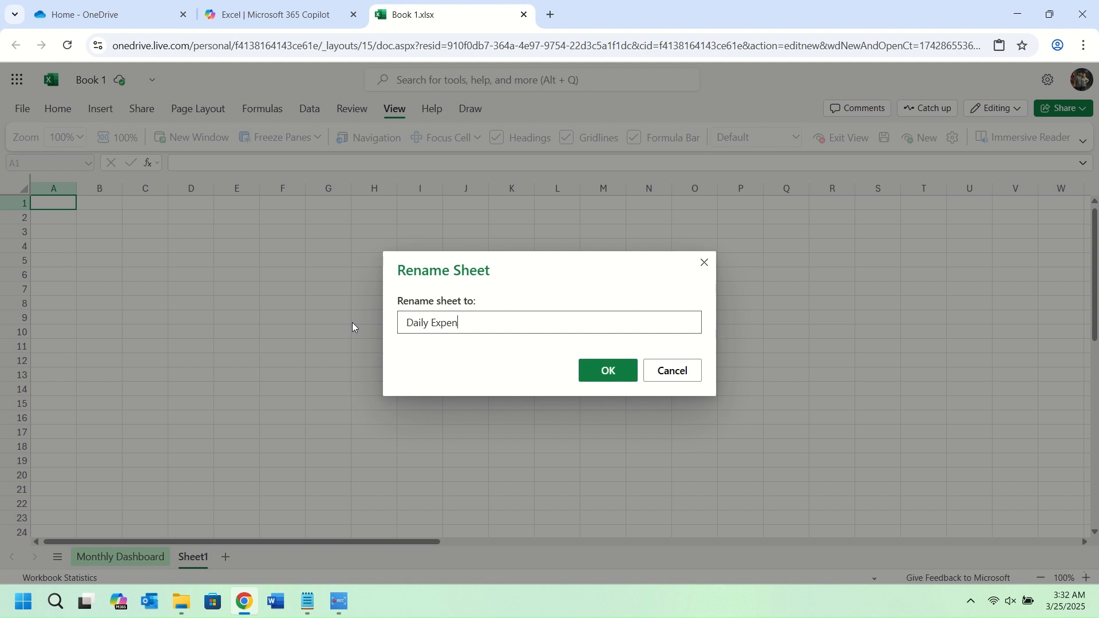
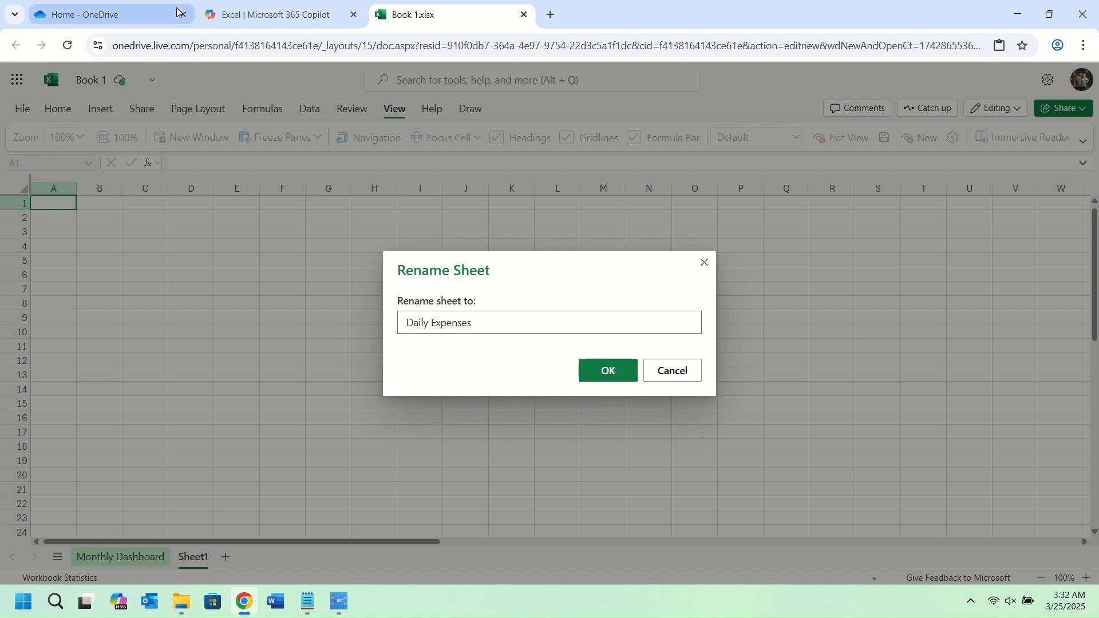
click(606, 371)
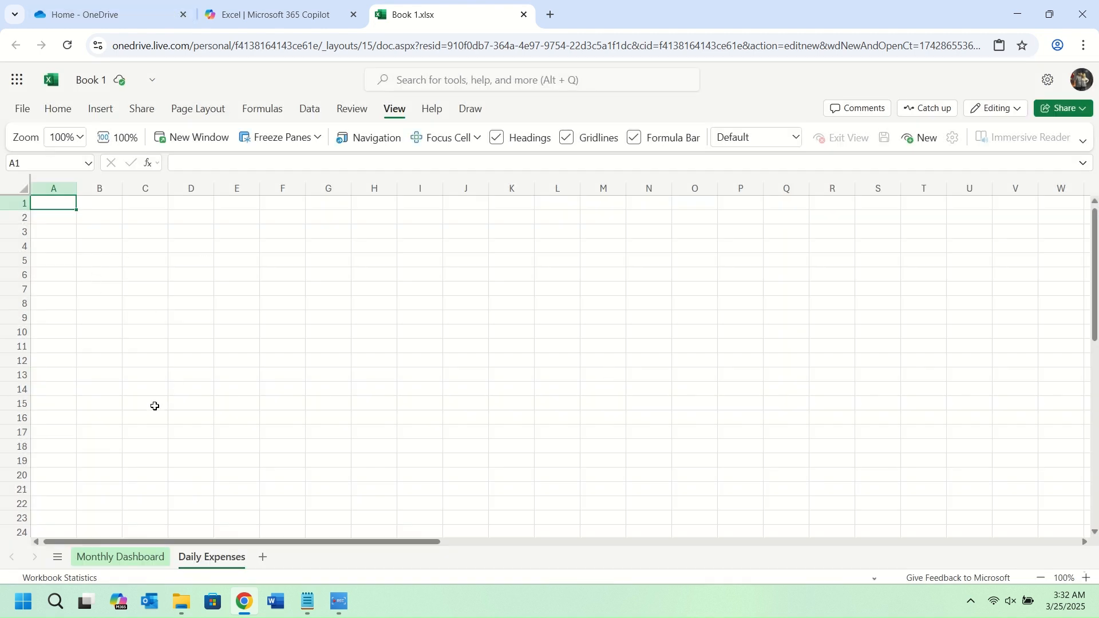
Fill the range B2:G50 on the Daily Expenses sheet with the lightest gray theme color
click(99, 218)
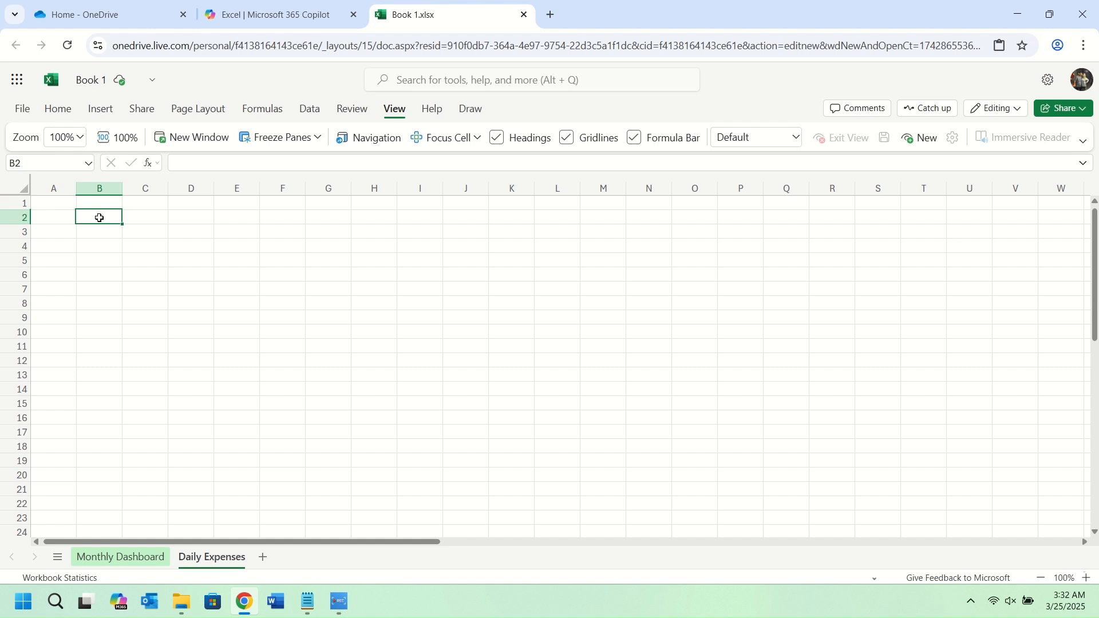
drag(102, 218, 343, 217)
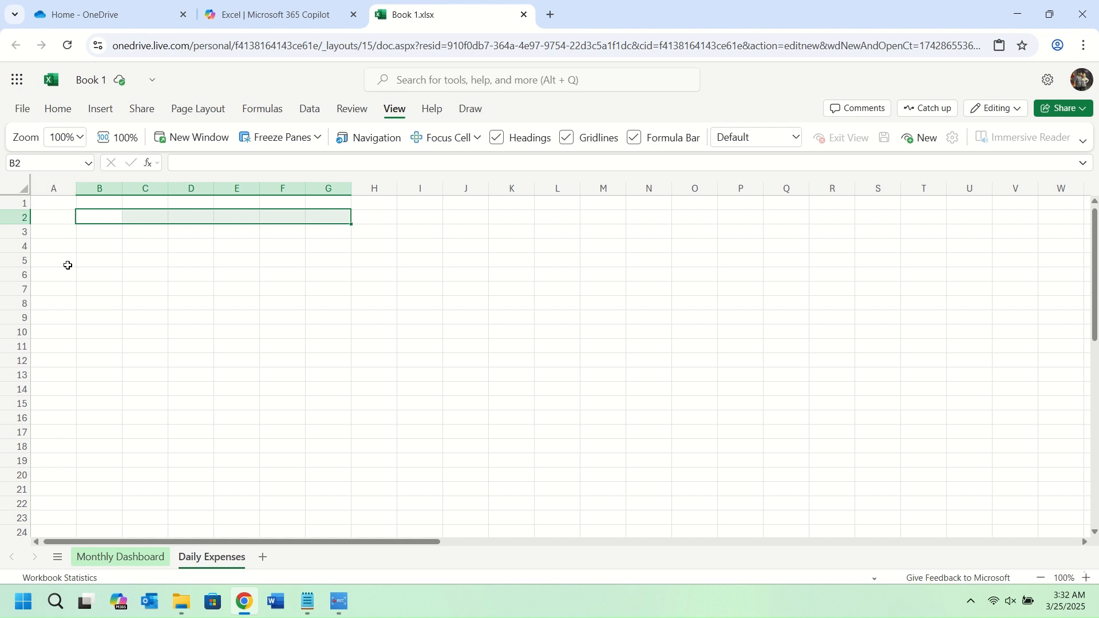
drag(103, 214, 319, 449)
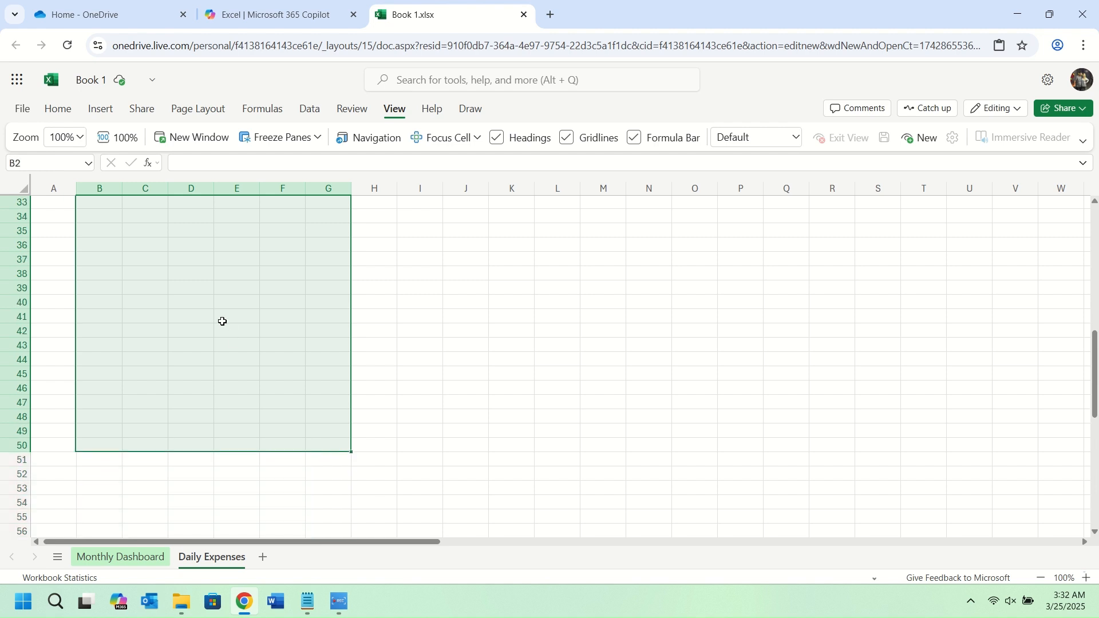
scroll(222, 321, up, 10)
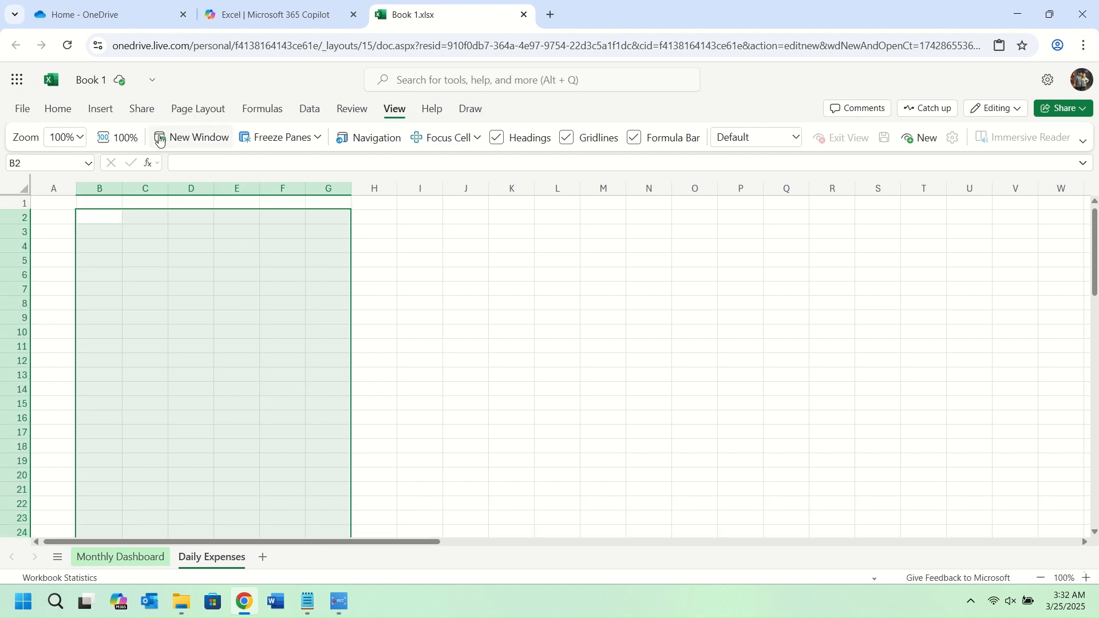
click(57, 109)
click(322, 146)
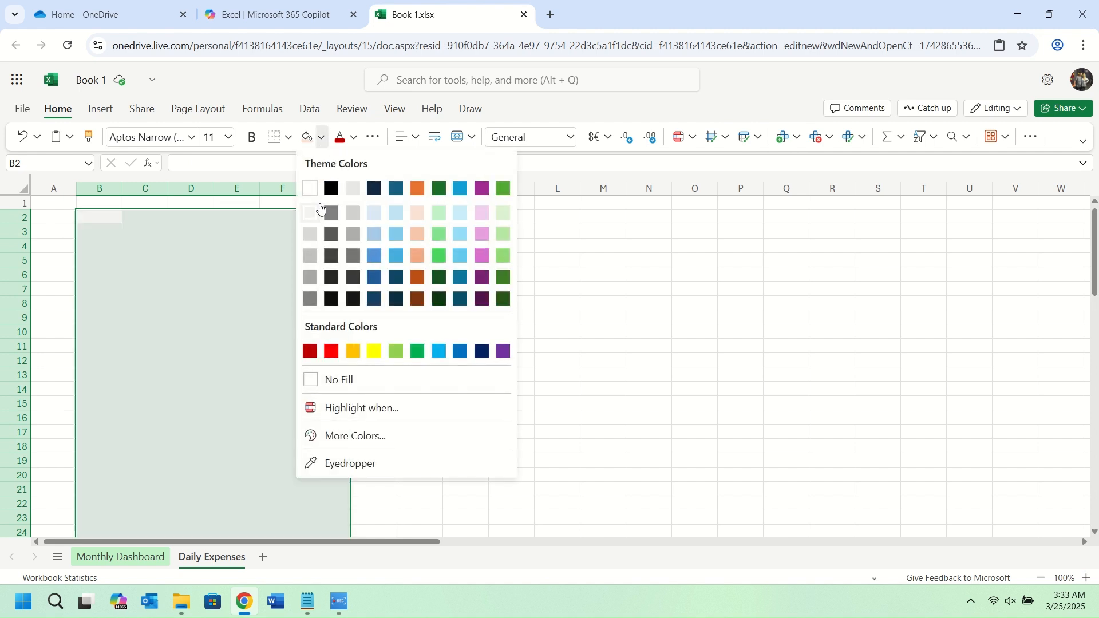
click(313, 214)
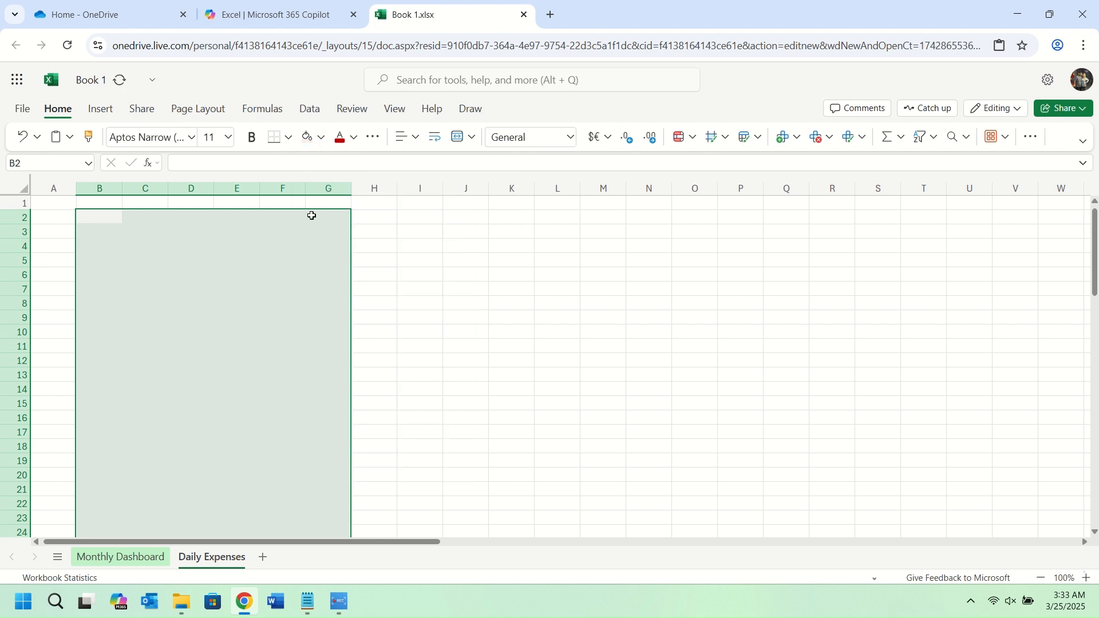
click(100, 220)
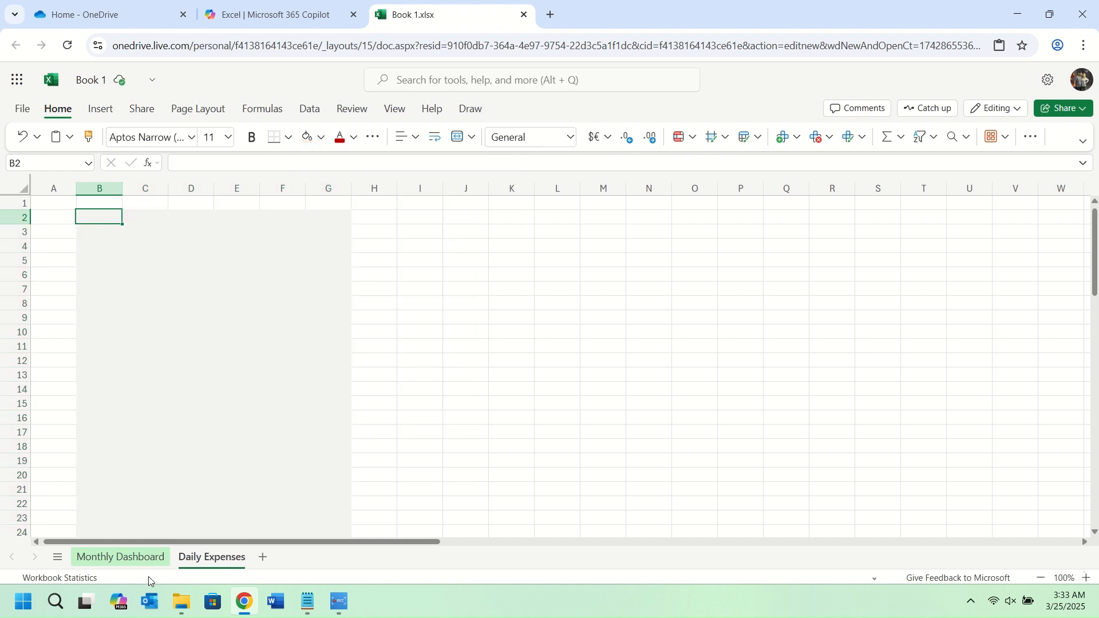
Copy the Expenses - March 2025 title block in B16:H17 of Monthly Dashboard and paste it at B2 of Daily Expenses
click(135, 559)
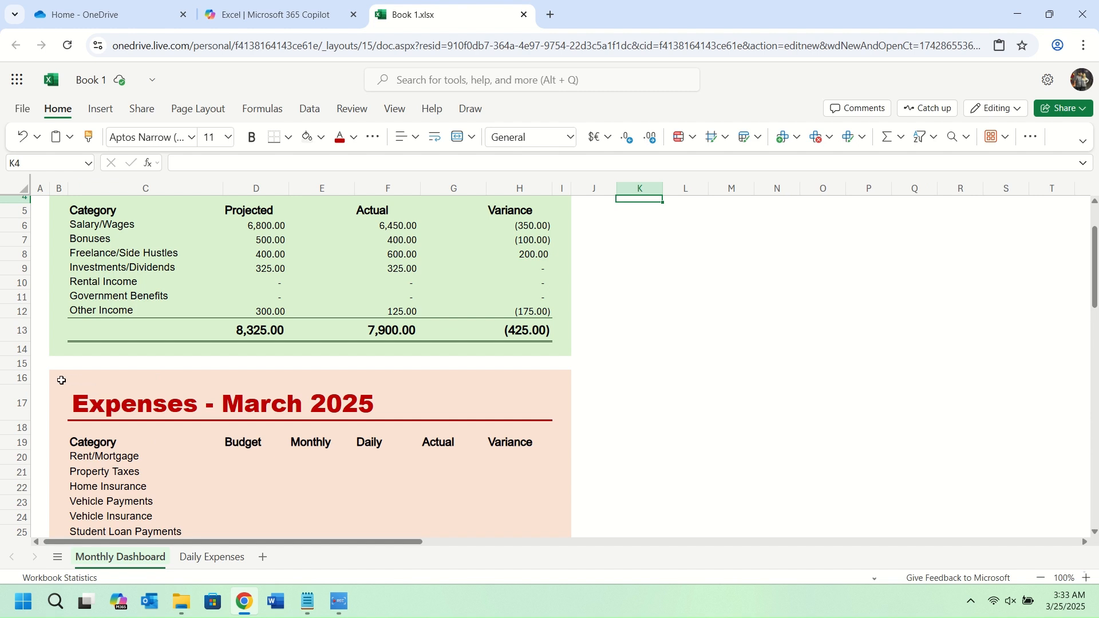
drag(58, 378, 304, 395)
right_click(304, 394)
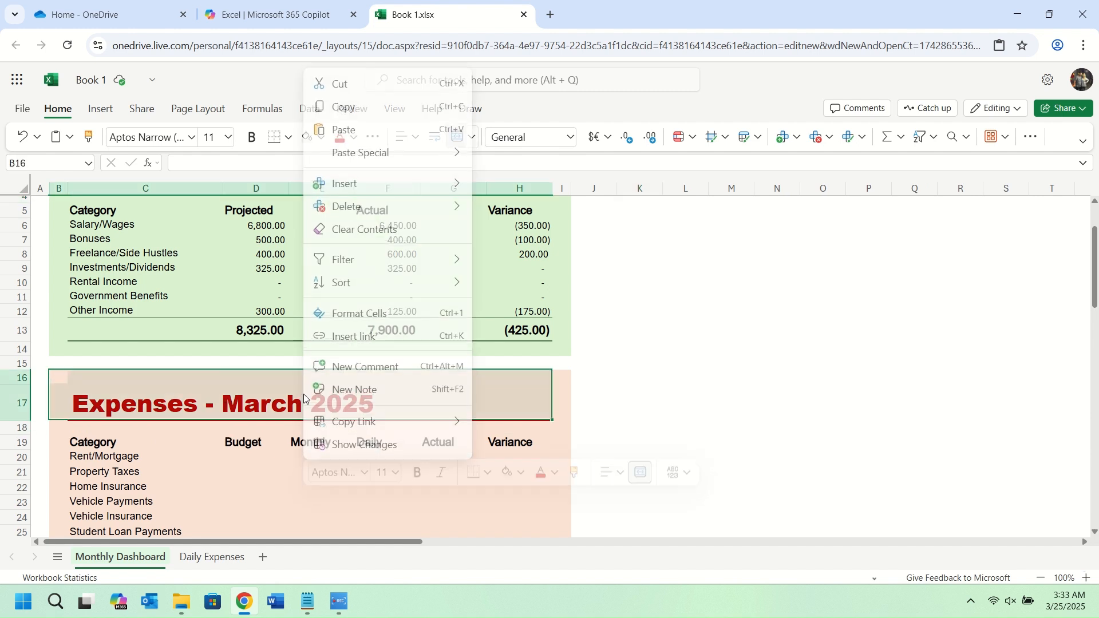
click(371, 103)
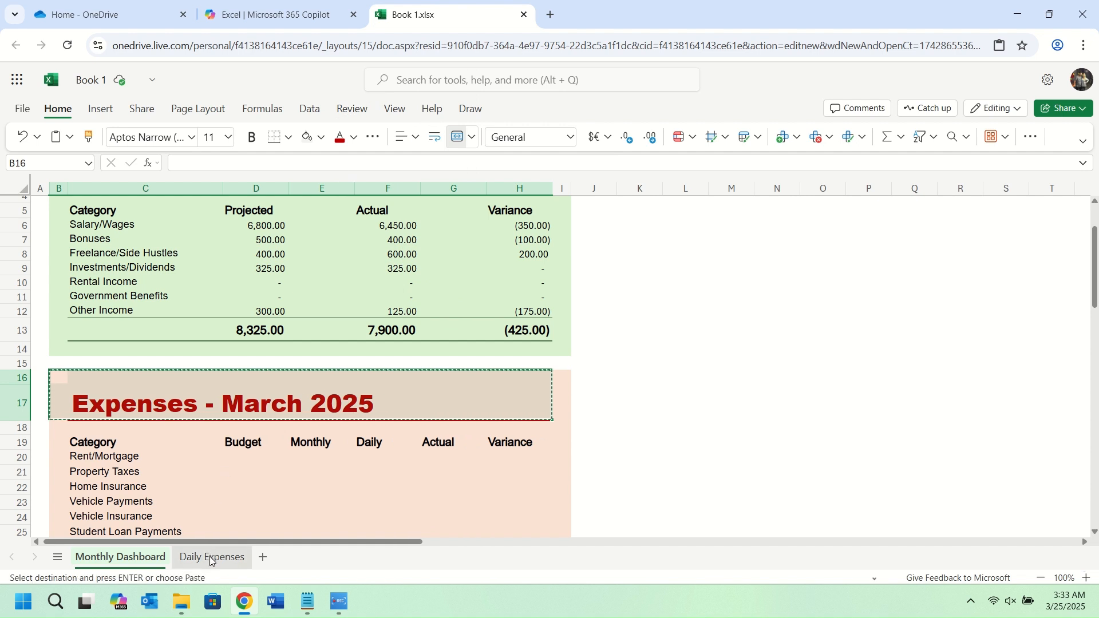
click(211, 558)
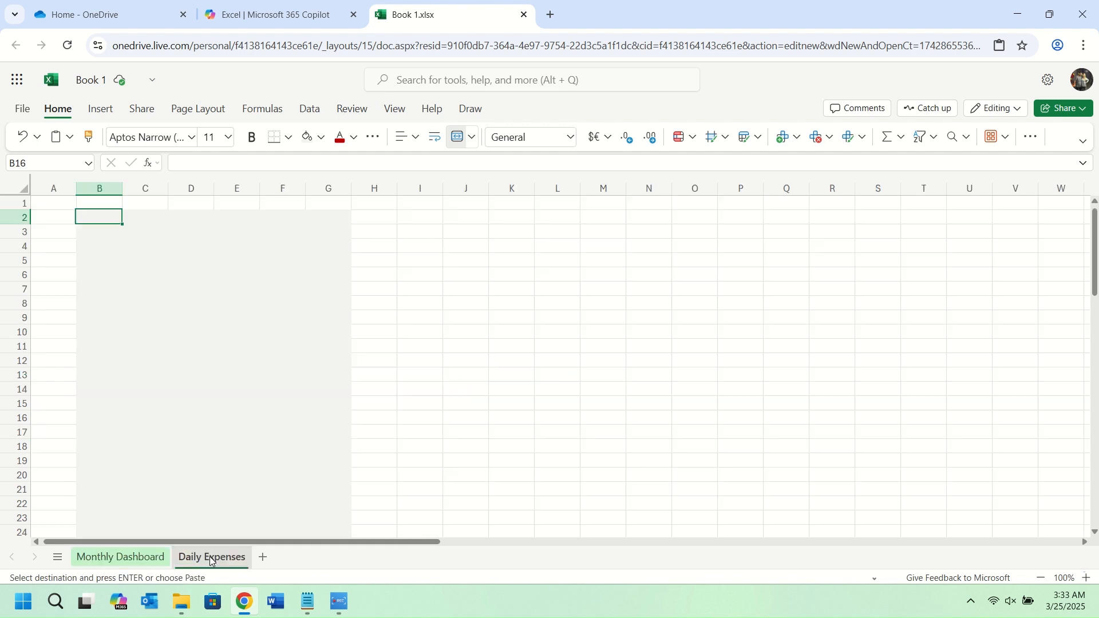
right_click(105, 217)
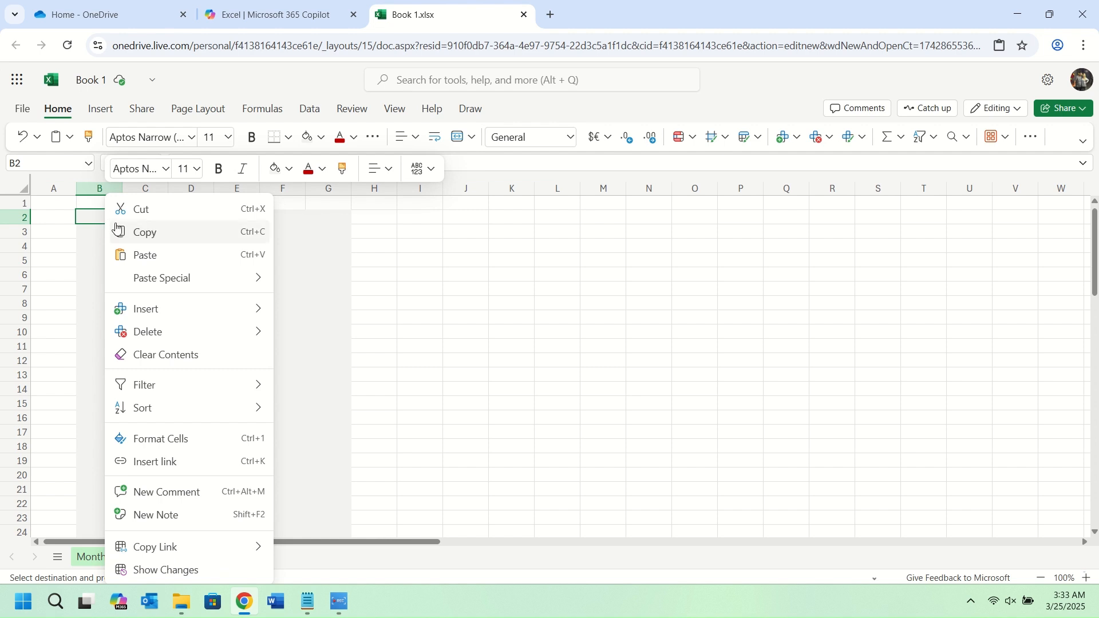
click(156, 254)
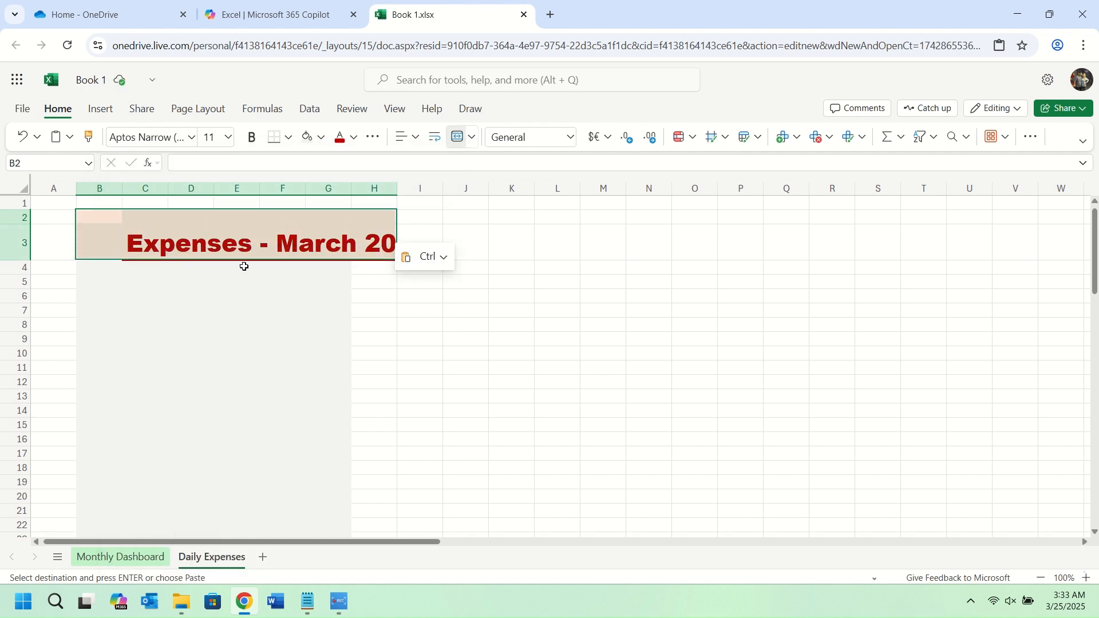
click(283, 279)
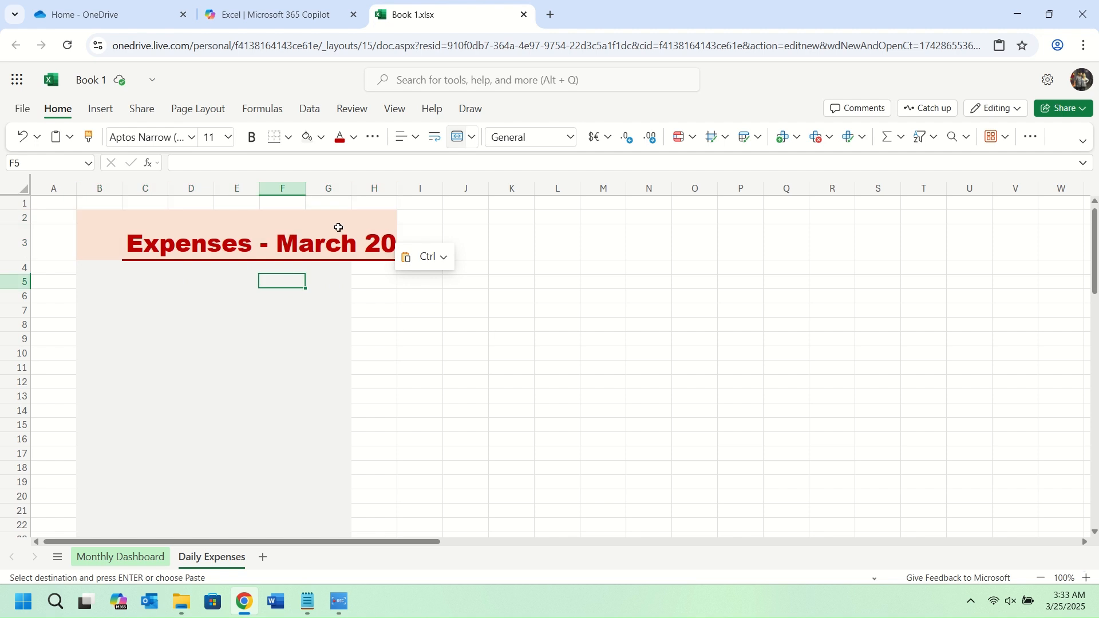
Delete column H from the Daily Expenses sheet so the title block ends at column G, and select the title cell
click(375, 189)
right_click(375, 189)
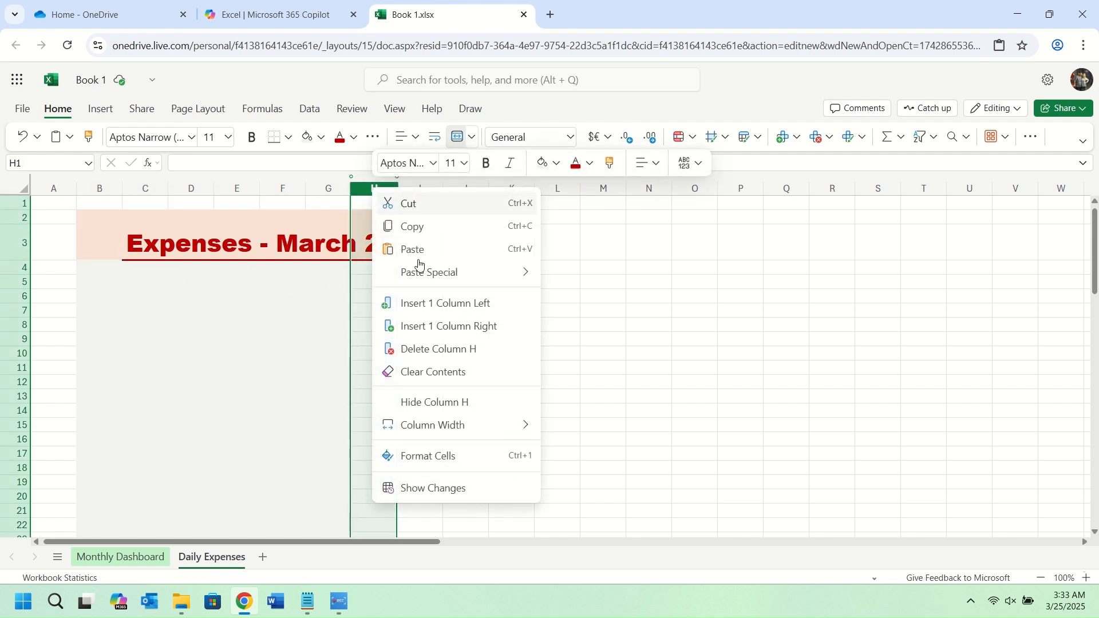
click(449, 355)
click(191, 279)
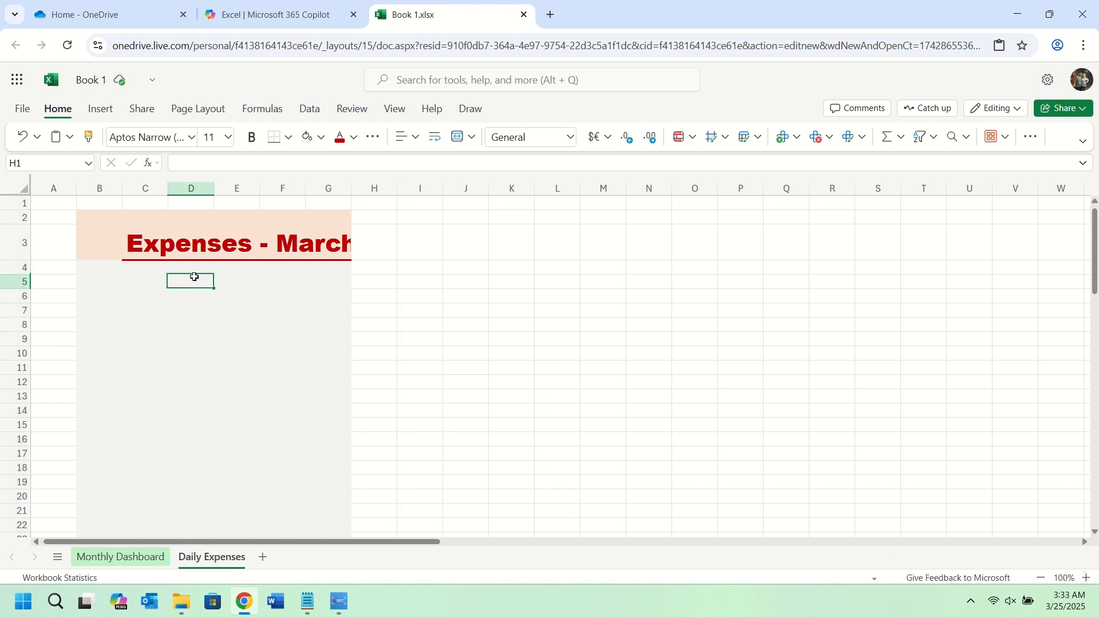
click(150, 249)
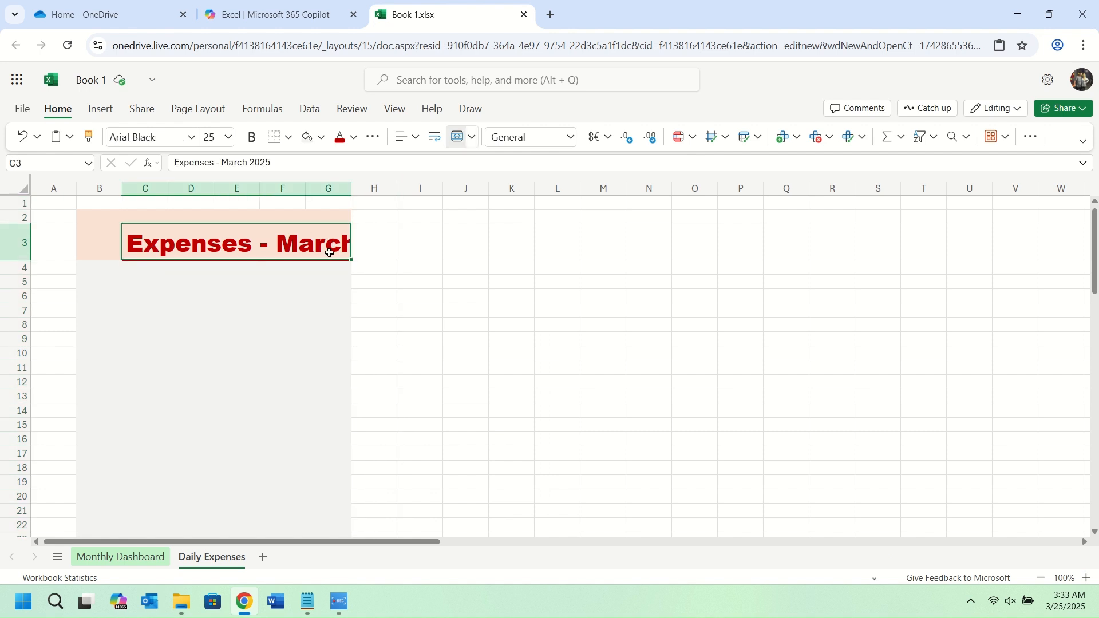
Unmerge the title range C3:G3 on the Daily Expenses sheet, then merge and center the title across C3:F3
click(458, 137)
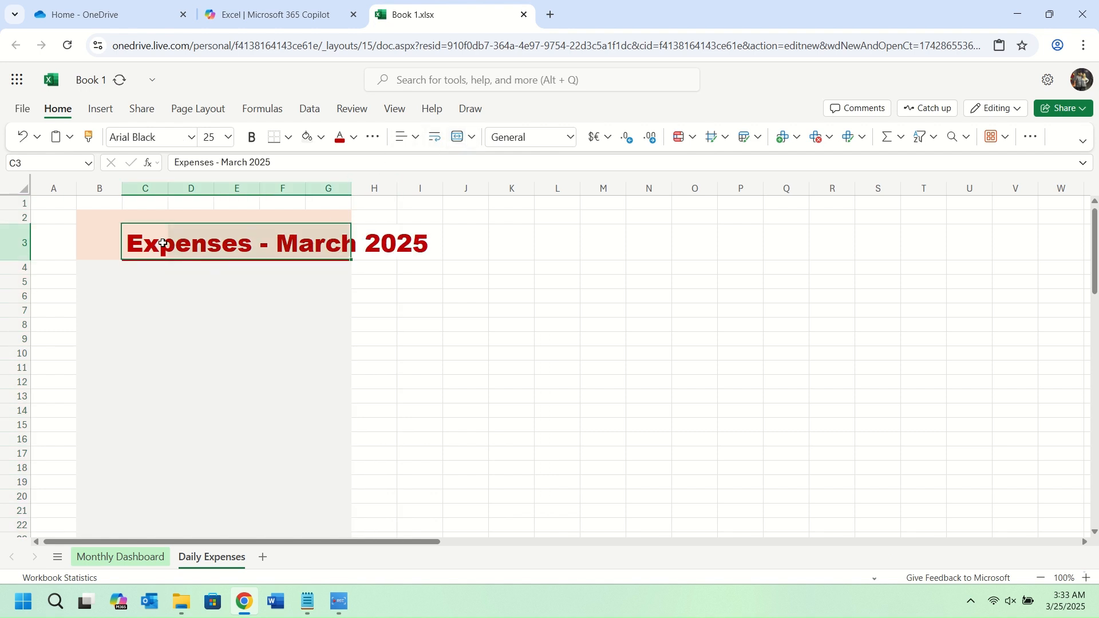
click(129, 248)
drag(129, 248, 299, 245)
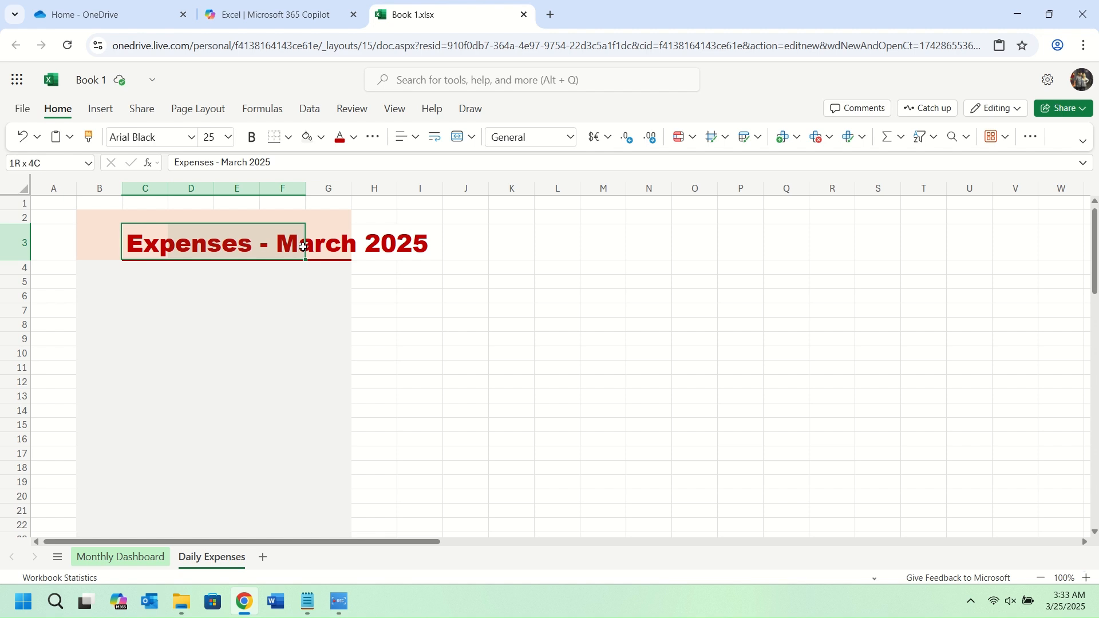
click(458, 136)
click(104, 280)
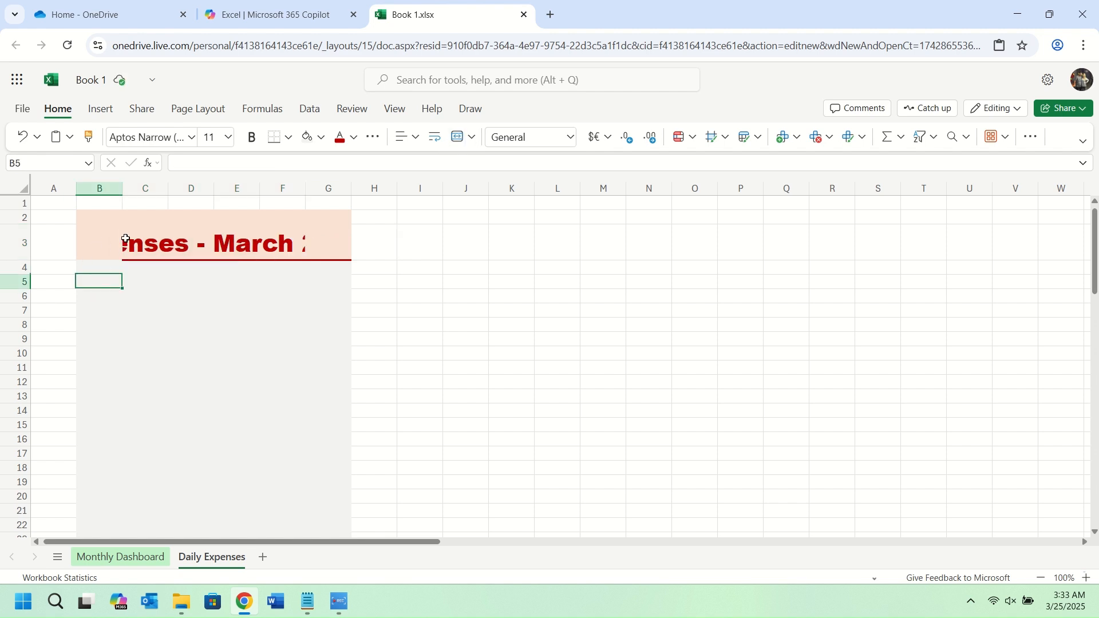
Fill the title block B2:G3 with the same light gray as the sheet area below and left-align the title in C3
drag(95, 223, 329, 243)
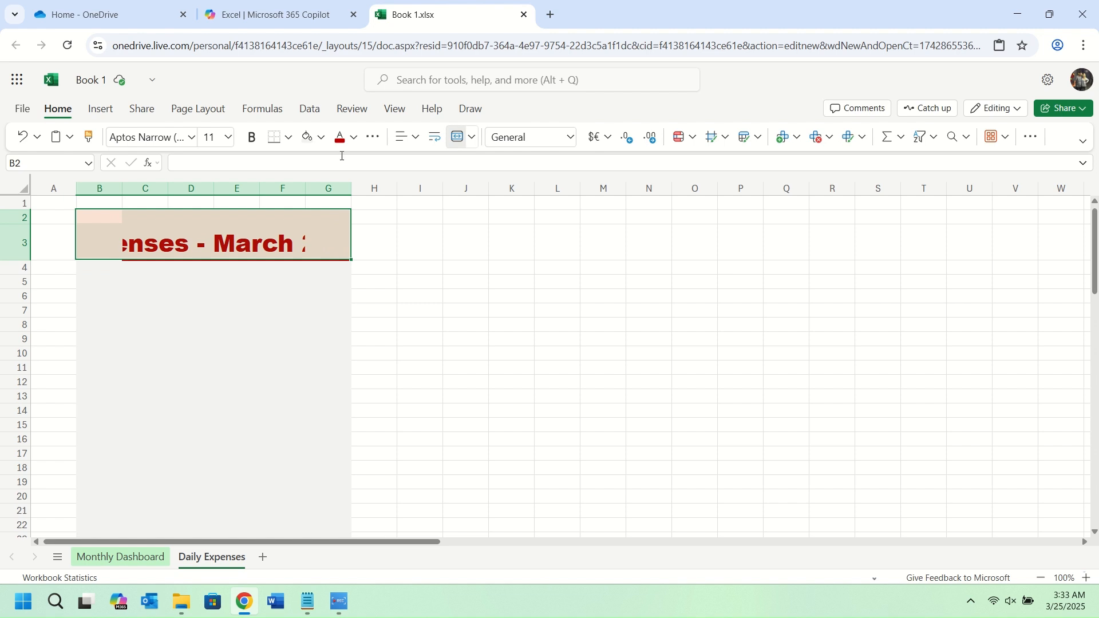
click(308, 137)
click(105, 284)
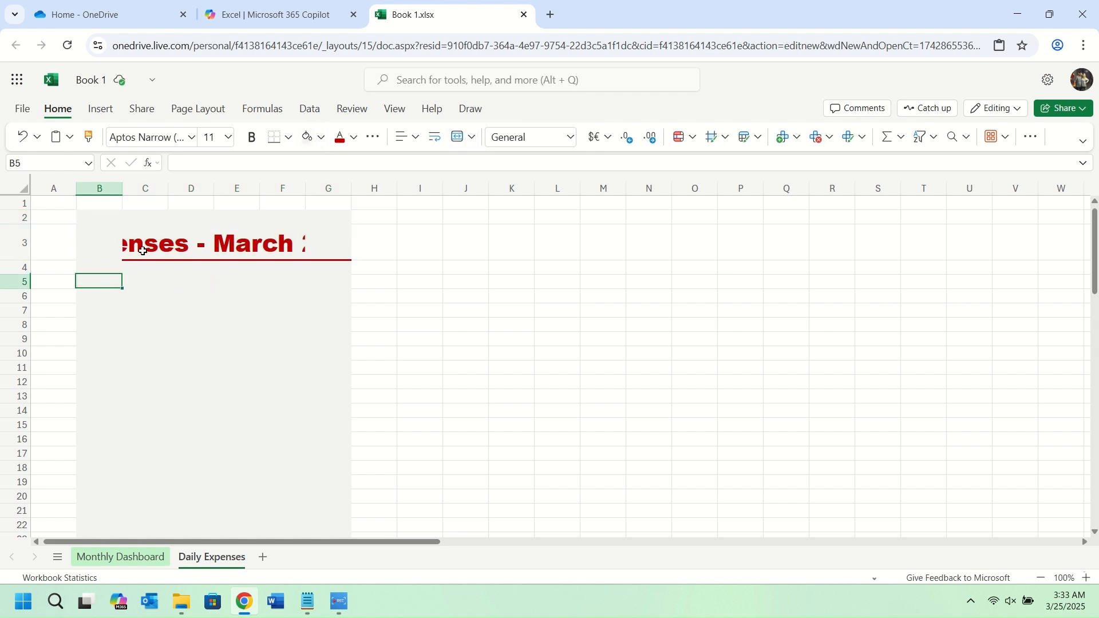
click(137, 245)
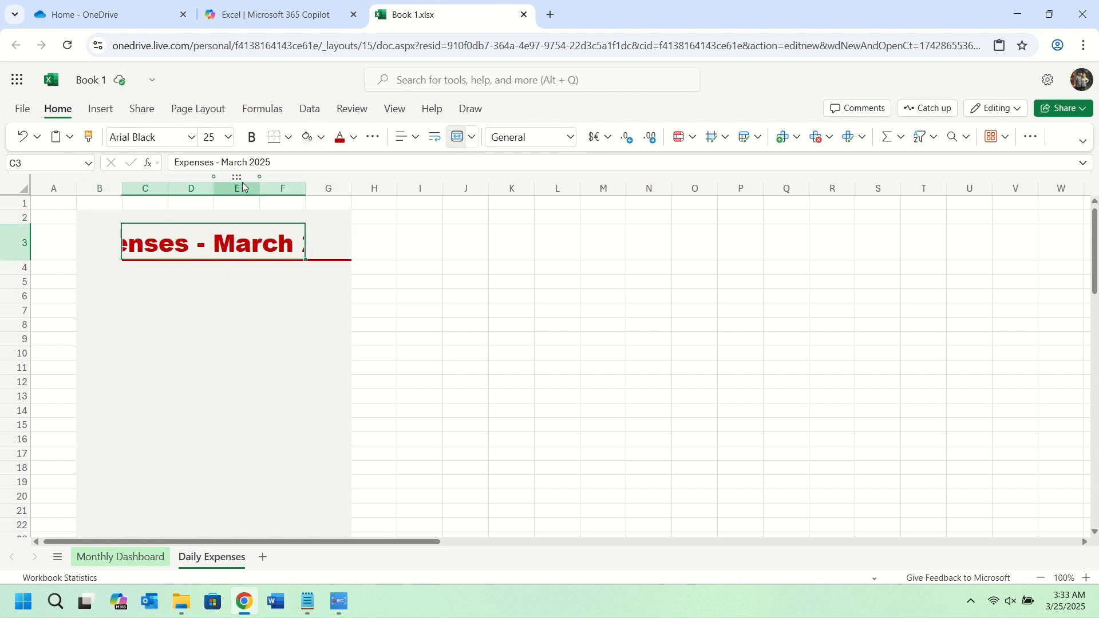
click(416, 140)
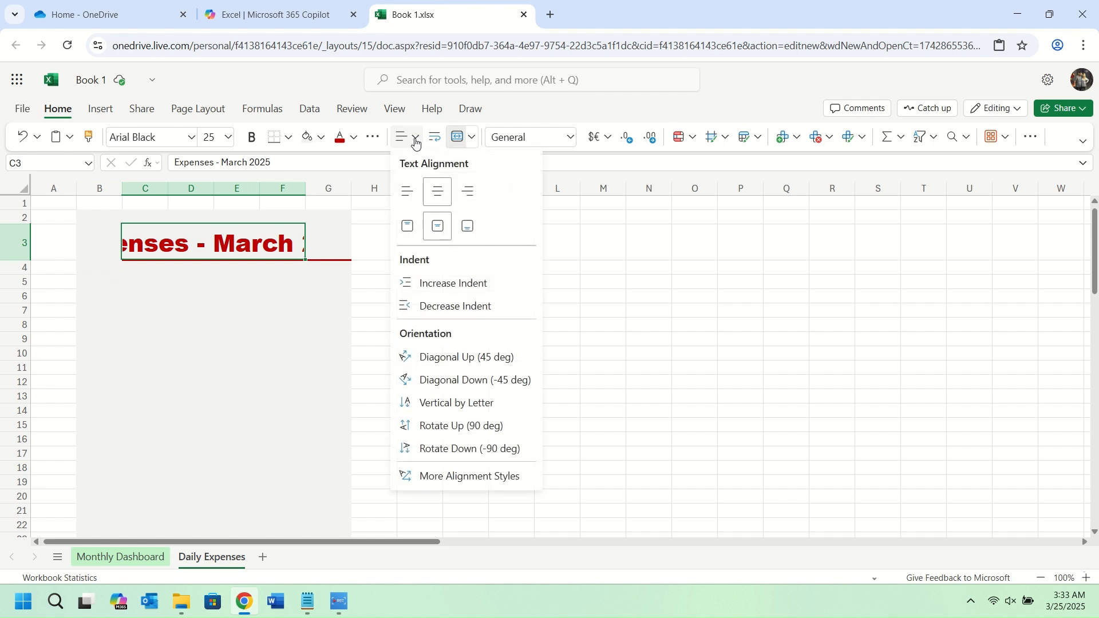
click(407, 191)
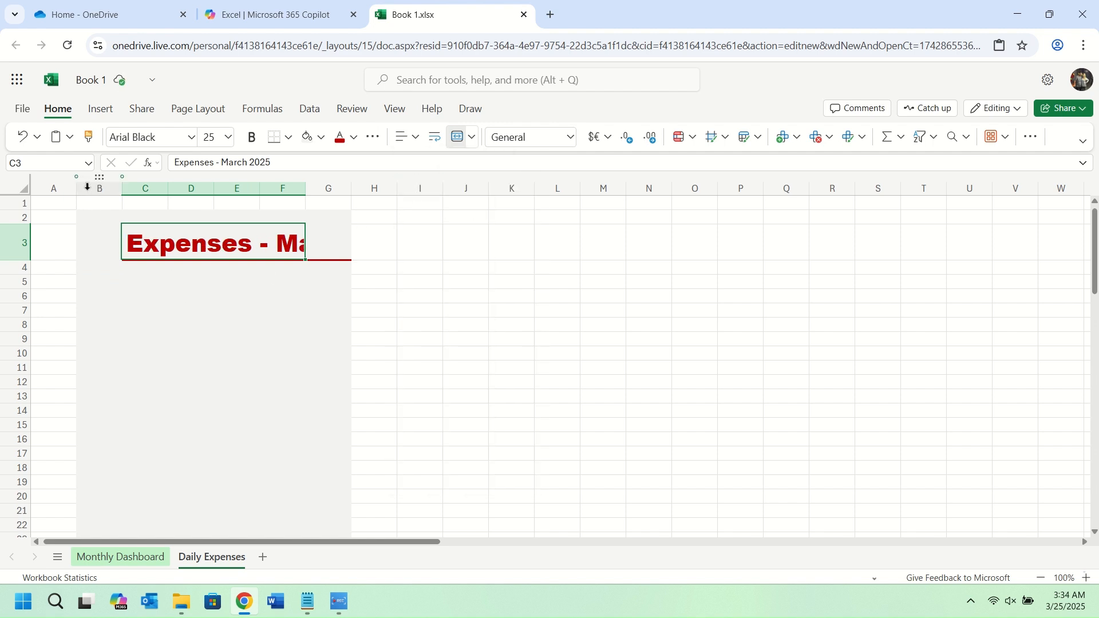
Set the width of column A on the Daily Expenses sheet to 3 in default units
click(57, 189)
right_click(61, 197)
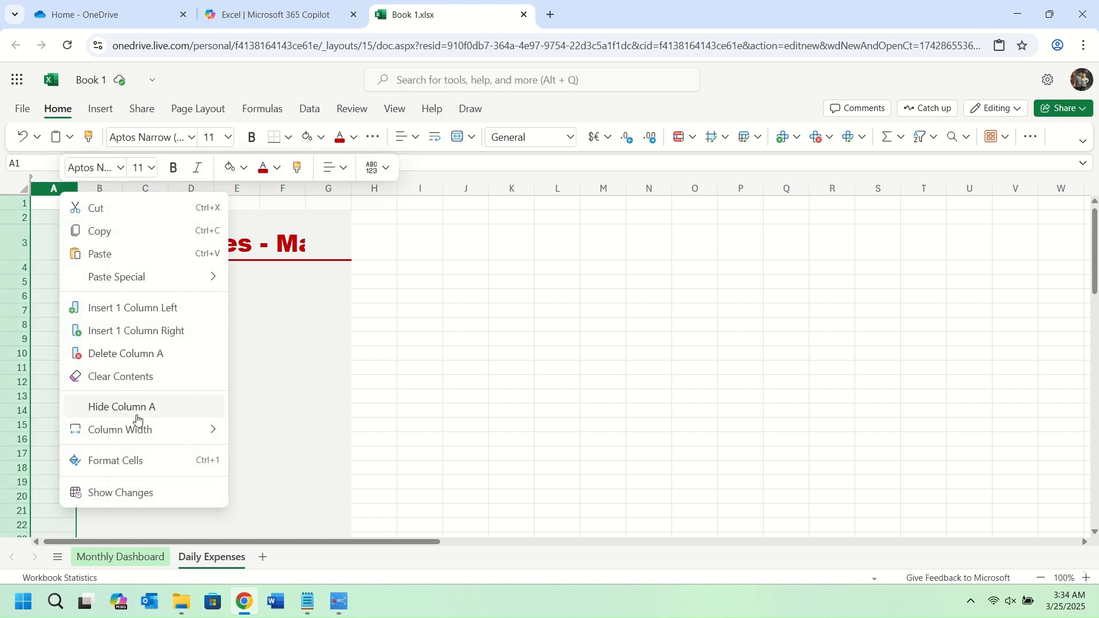
mouse_move(143, 429)
click(268, 457)
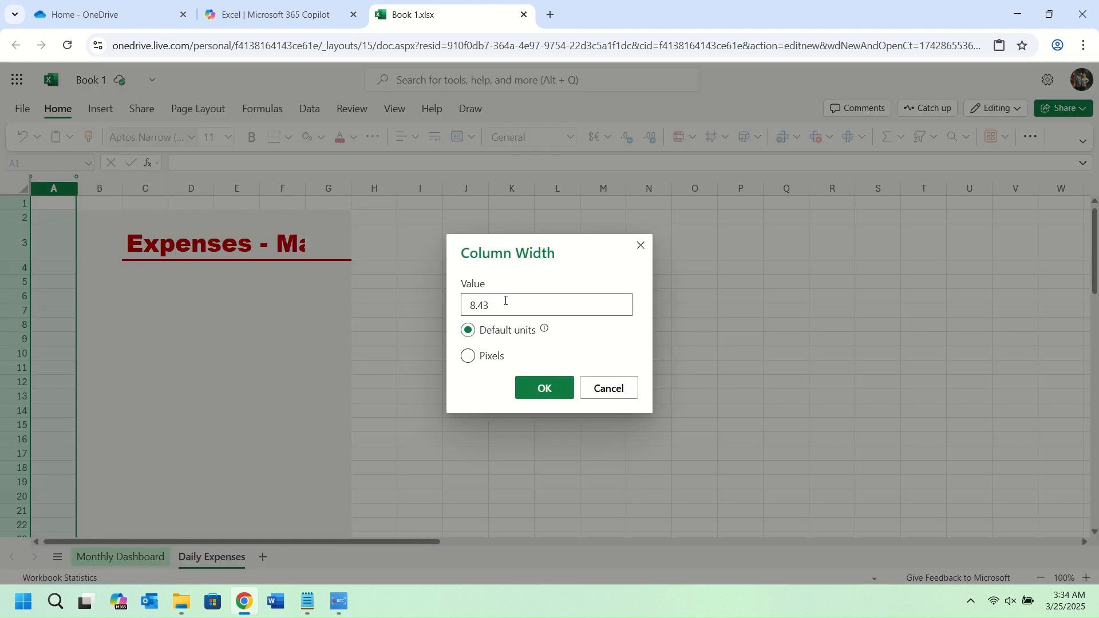
drag(505, 304, 386, 304)
text(3)
key(Return)
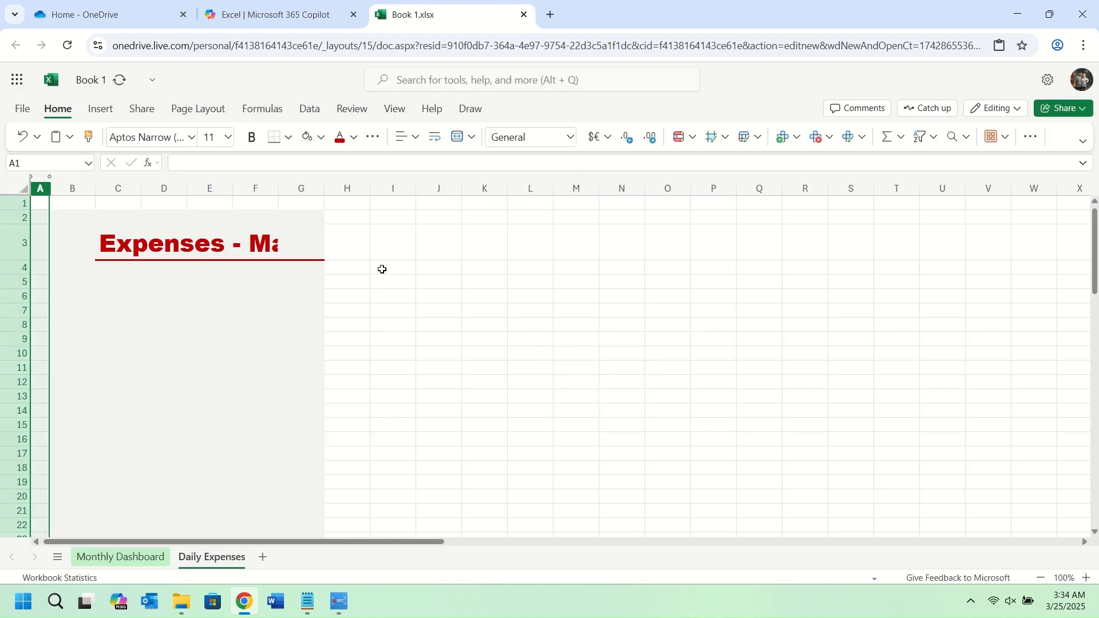
Set the width of column B on the Daily Expenses sheet to 3 in default units
click(75, 189)
right_click(79, 189)
mouse_move(167, 428)
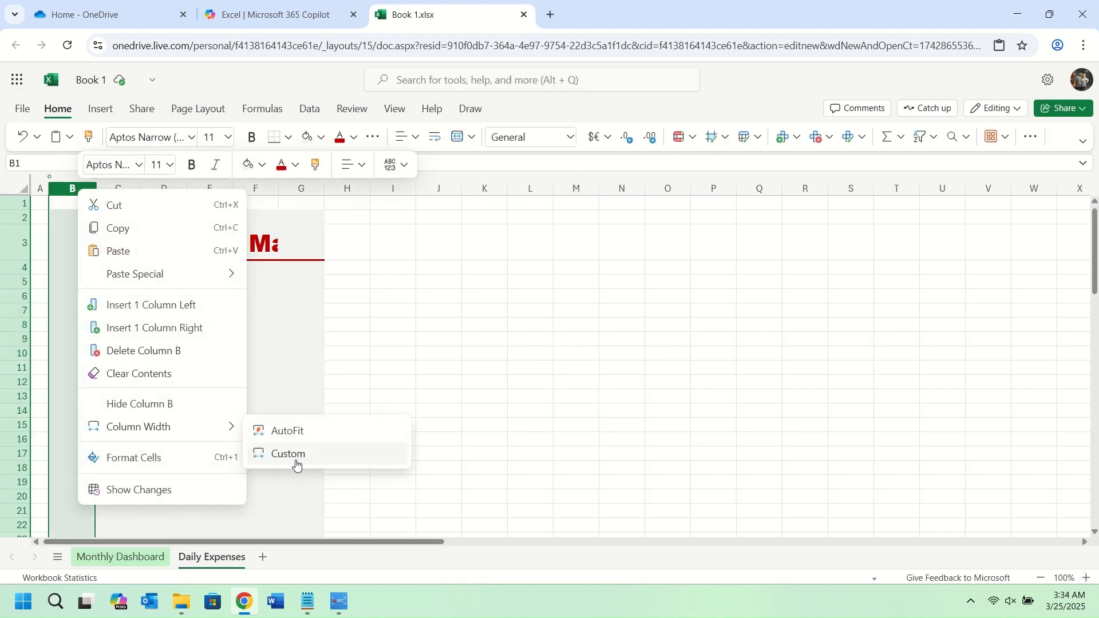
click(294, 458)
drag(500, 304, 402, 308)
text(3)
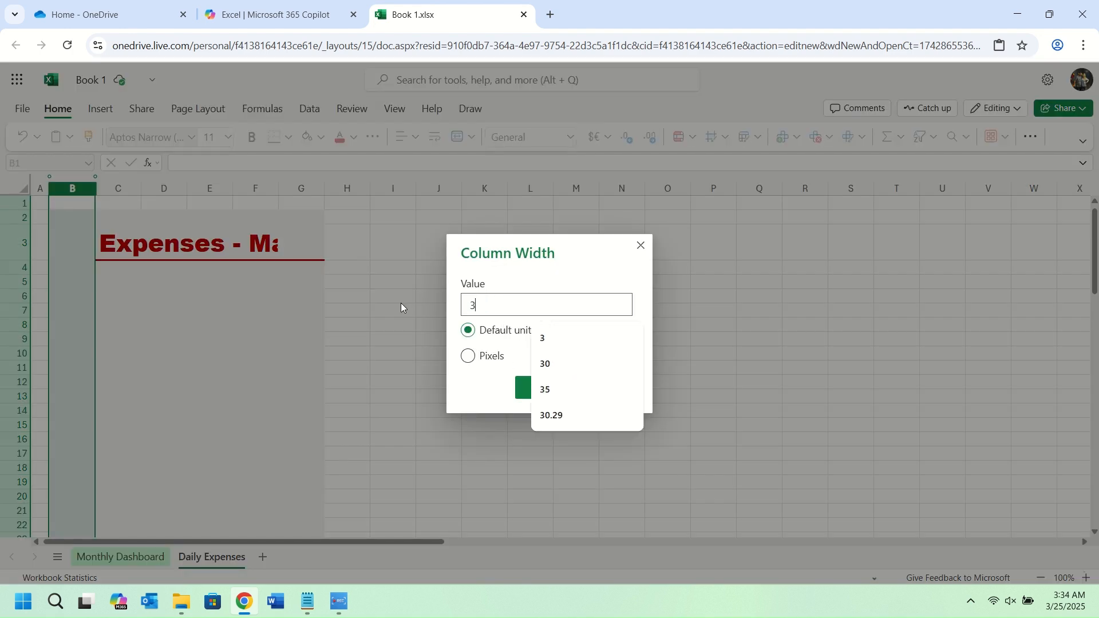
key(Return)
Set the height of row 2 above the title to 13.5 in default units
click(12, 217)
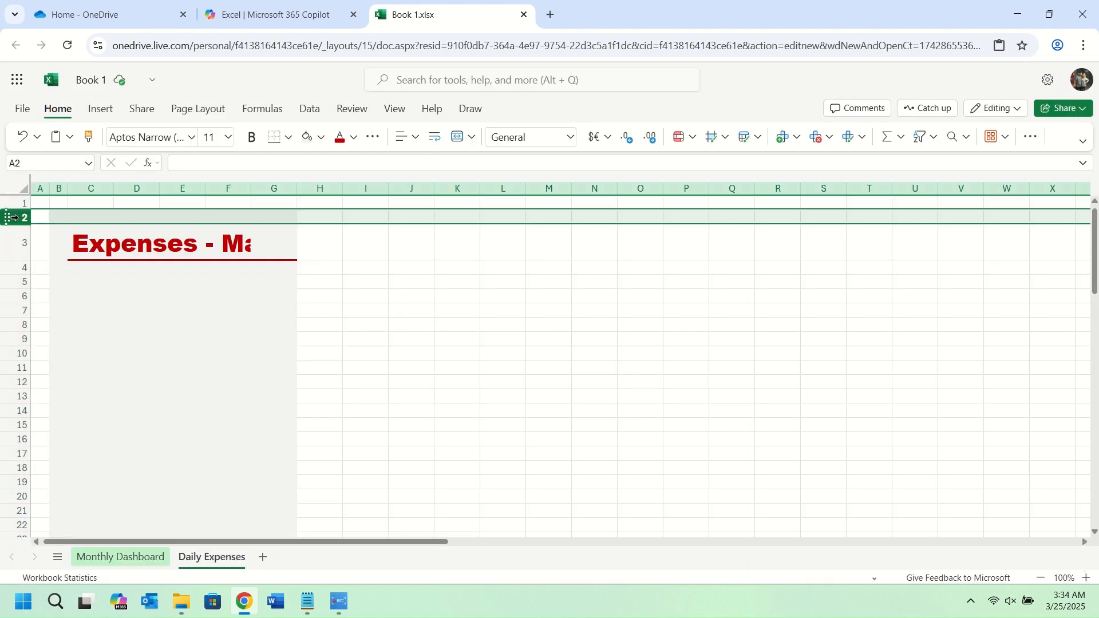
right_click(19, 221)
mouse_move(113, 456)
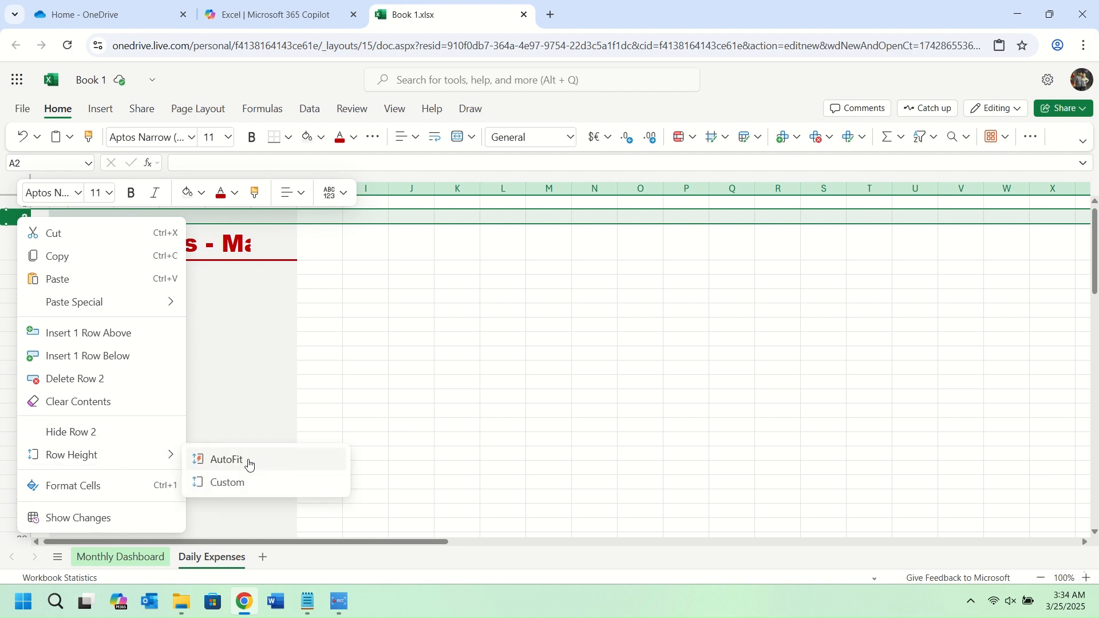
click(247, 487)
key(BackSpace)
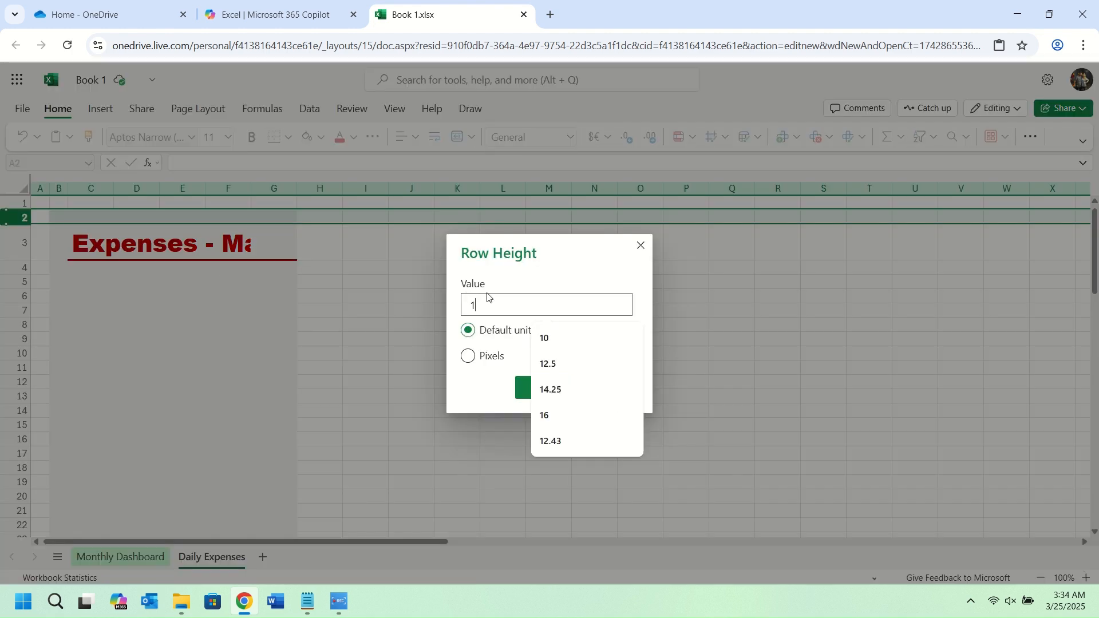
text(3.5)
key(Return)
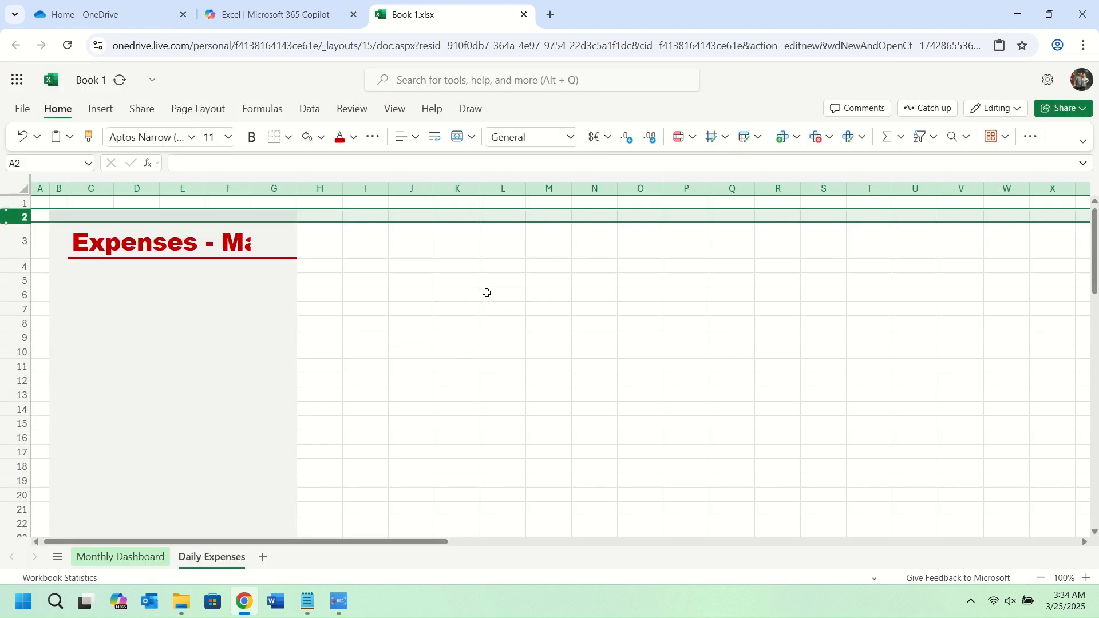
click(264, 291)
Replace the title in C3 with Daily Expenses - March 2025
click(84, 247)
text(D)
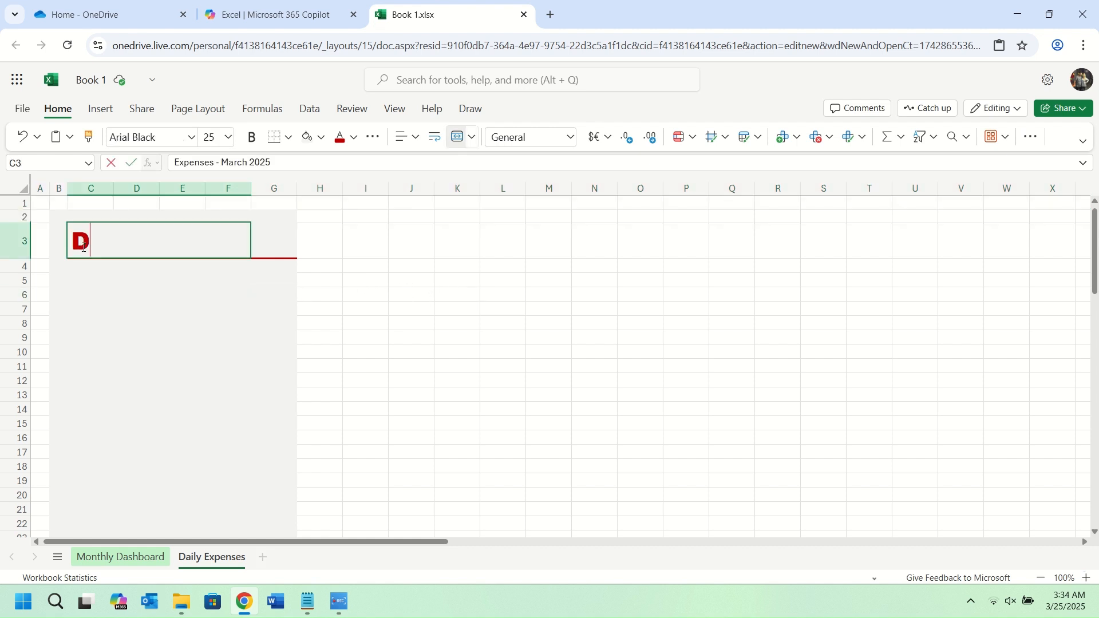
text(aily Expen)
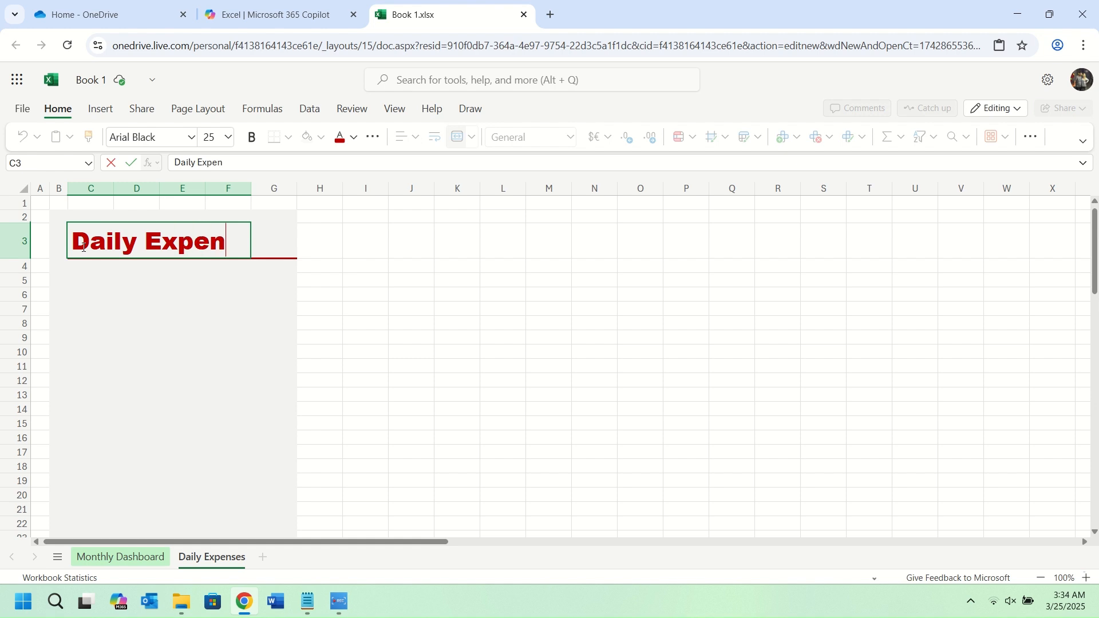
text(ses - March)
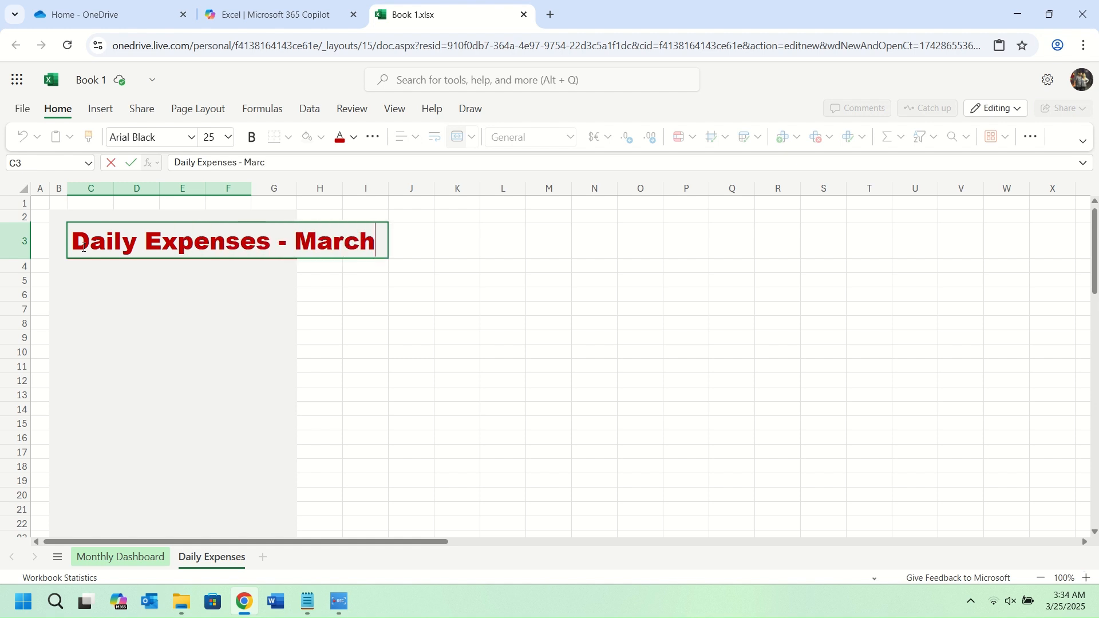
text( 2025)
key(Return)
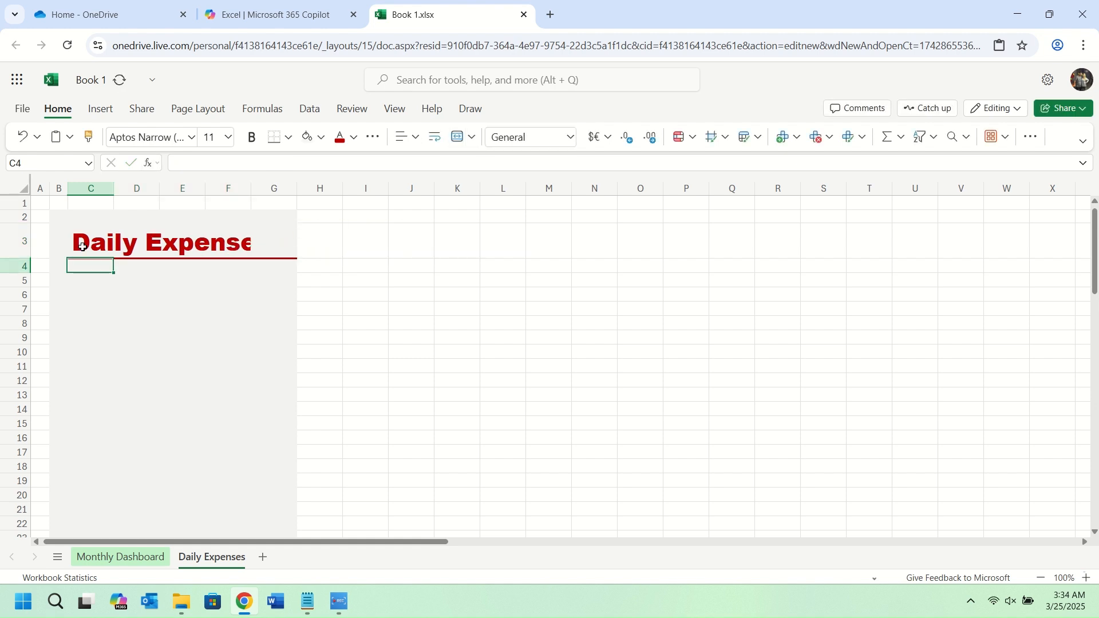
Enter the column headers Date, Place, Category and Amount in cells C5 through F5
click(94, 278)
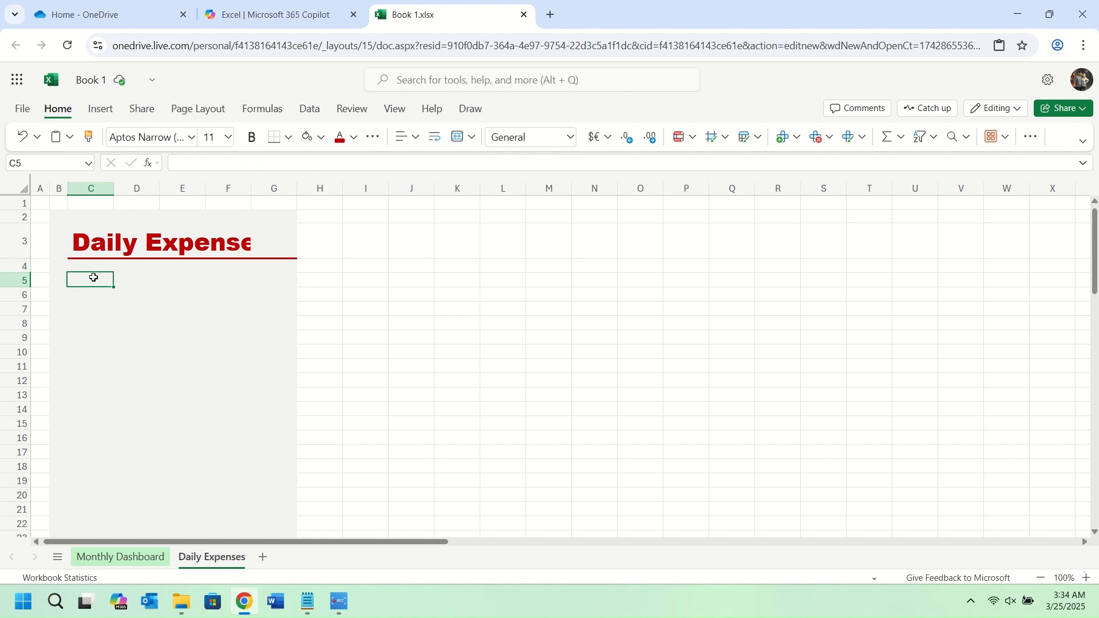
text(Date)
key(Tab)
text(P)
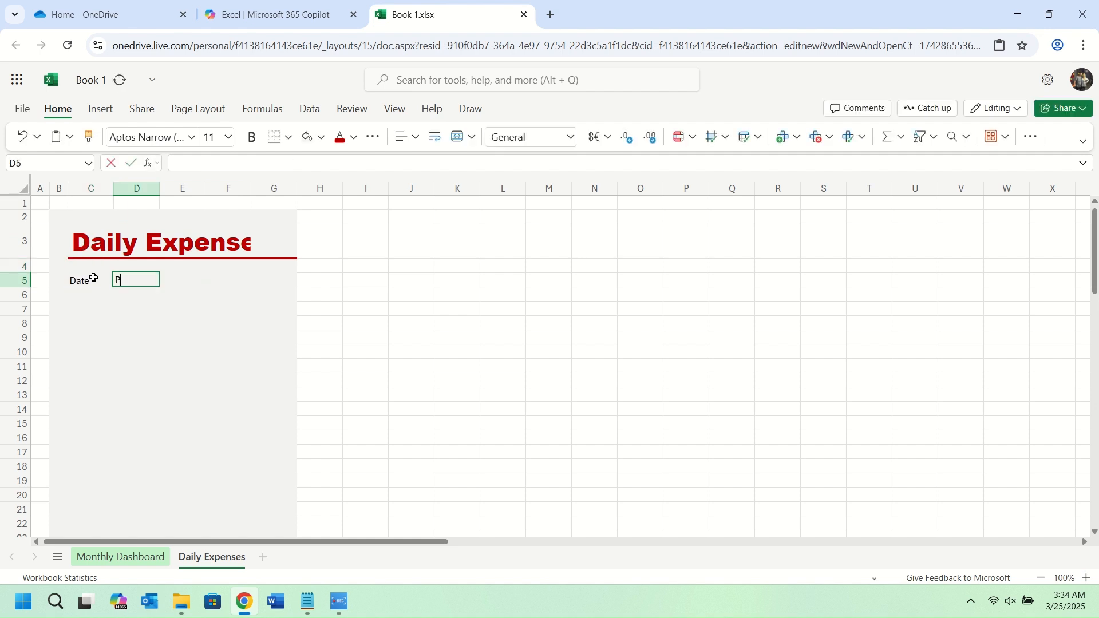
text(lace)
key(Tab)
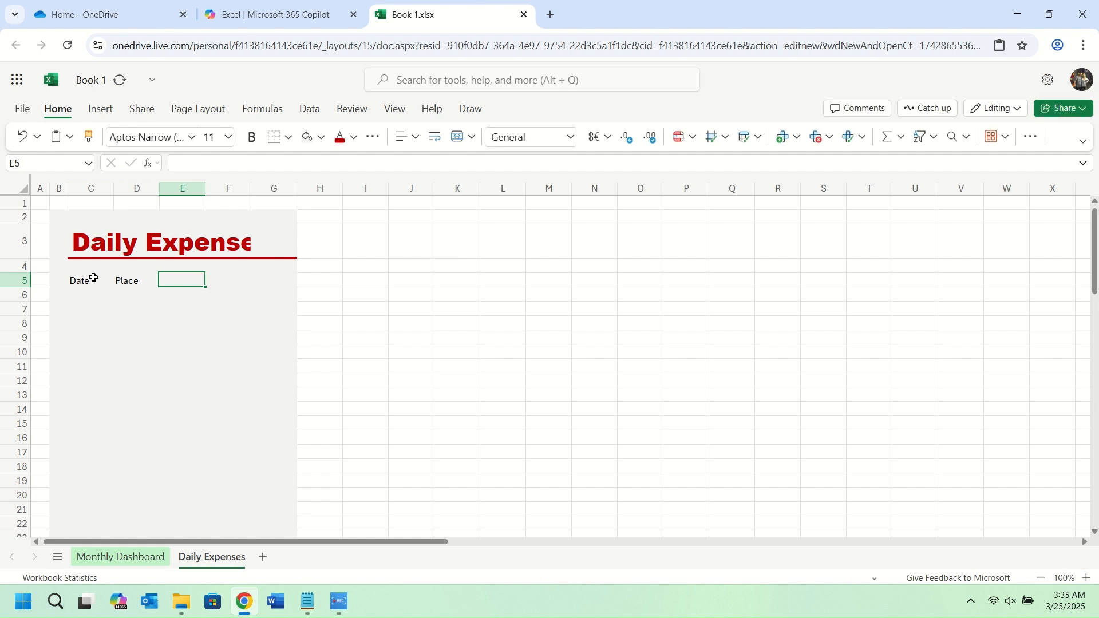
text(Category)
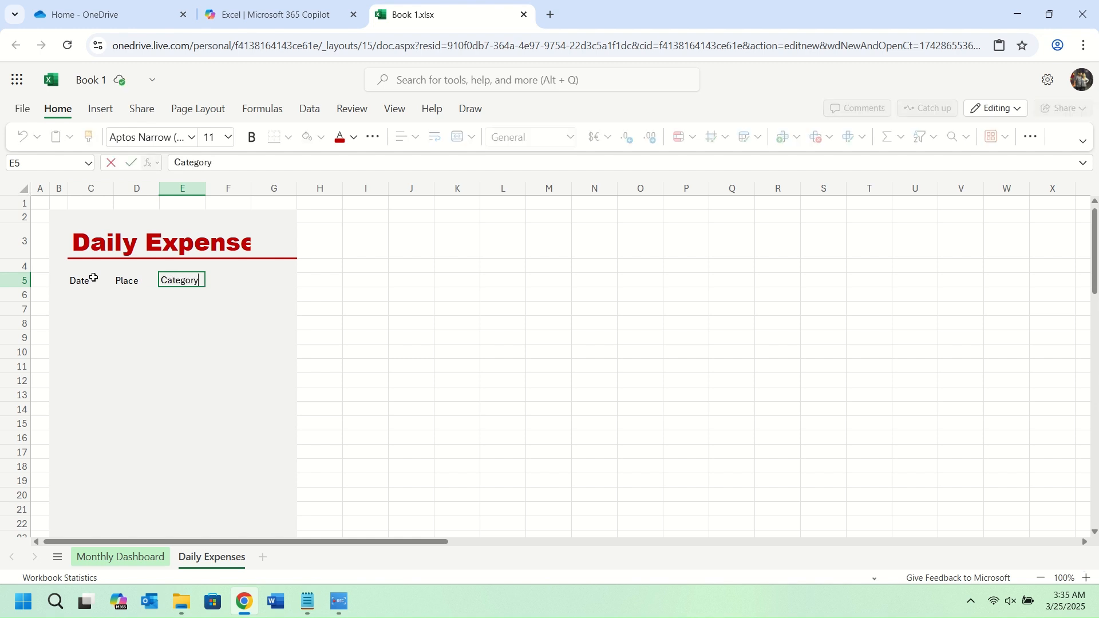
key(Tab)
text(Amoun)
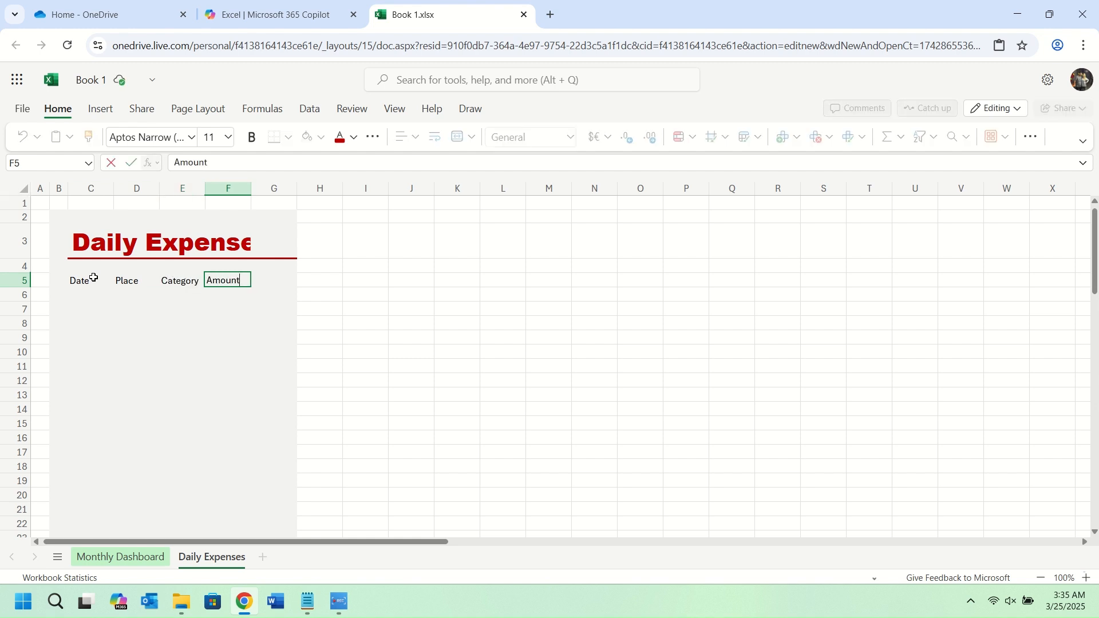
click(239, 340)
Set the width of column G on the Daily Expenses sheet to 3 in default units
click(277, 189)
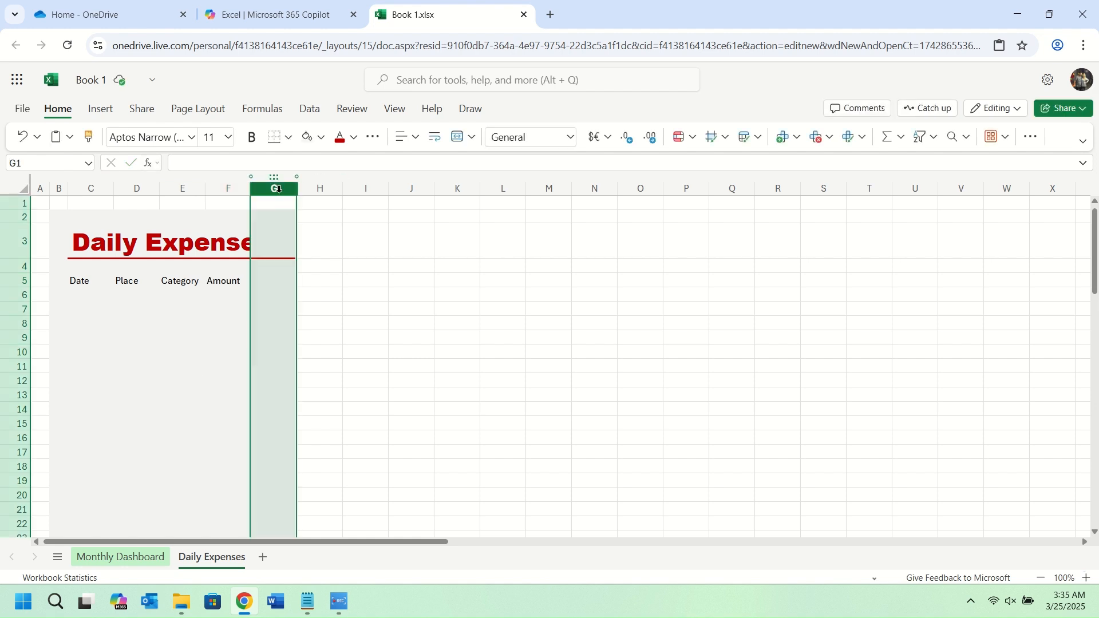
right_click(279, 198)
mouse_move(405, 442)
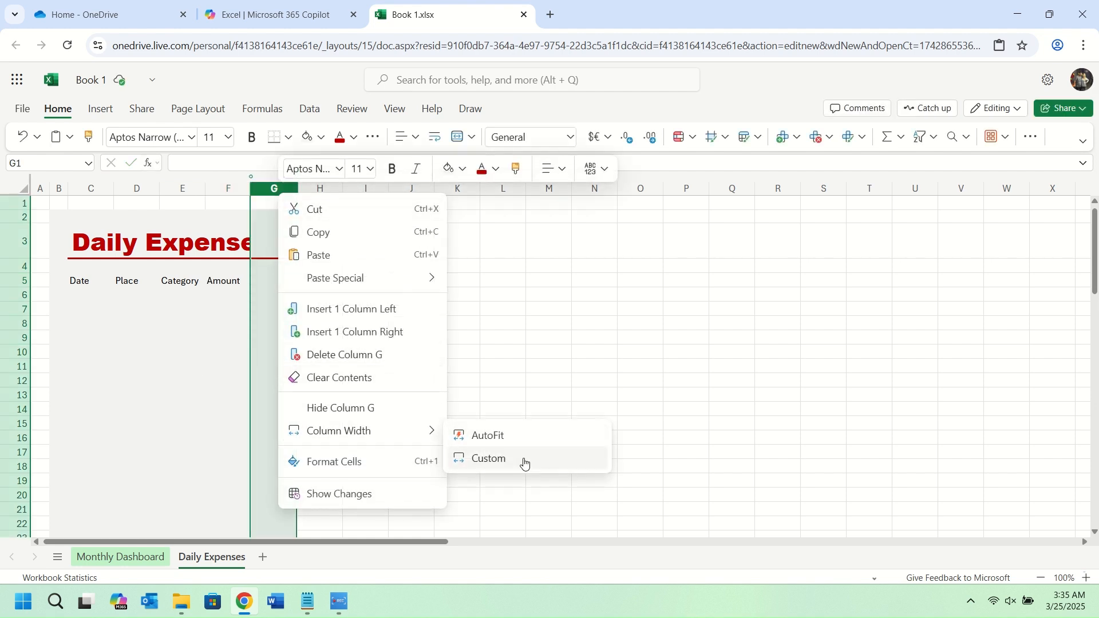
click(523, 461)
triple_click(498, 301)
text(4)
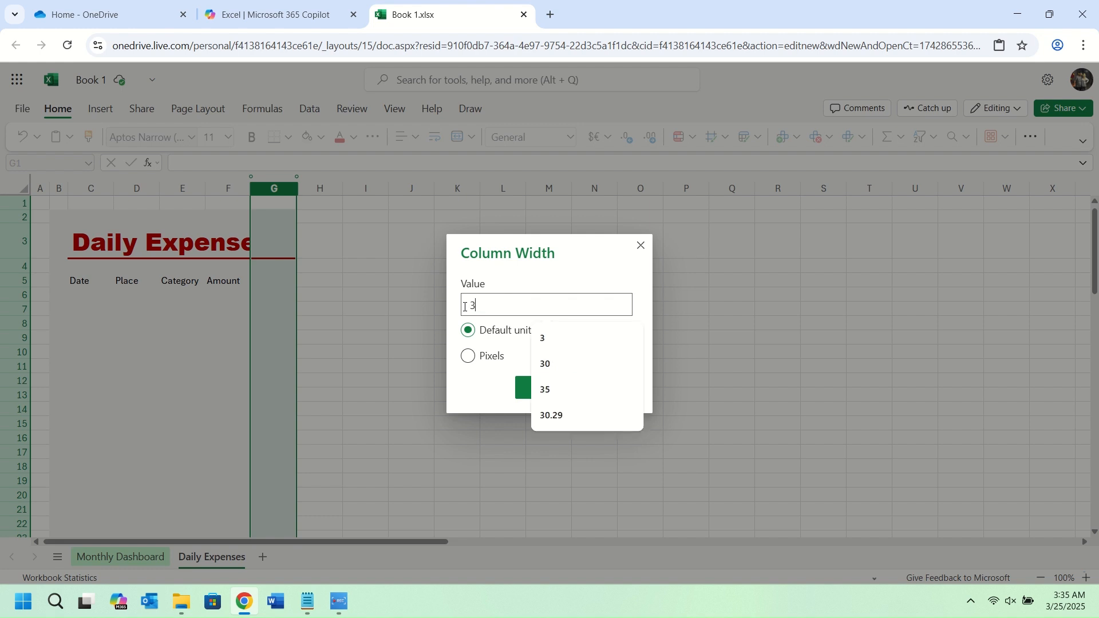
key(Return)
click(87, 243)
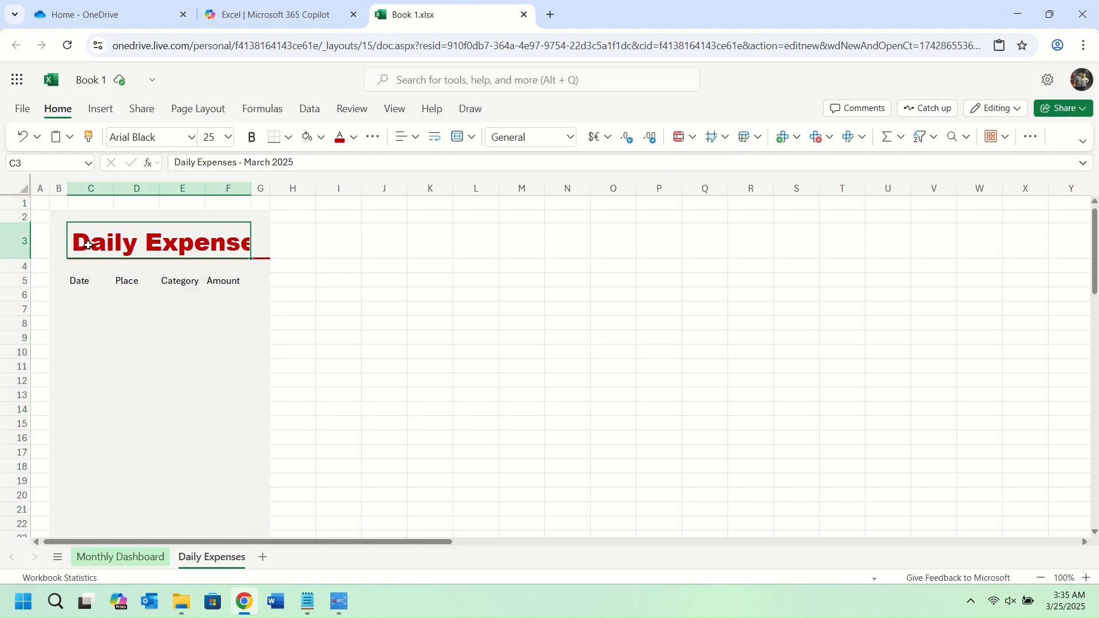
Set the width of the Date column C to 14 in default units
click(93, 188)
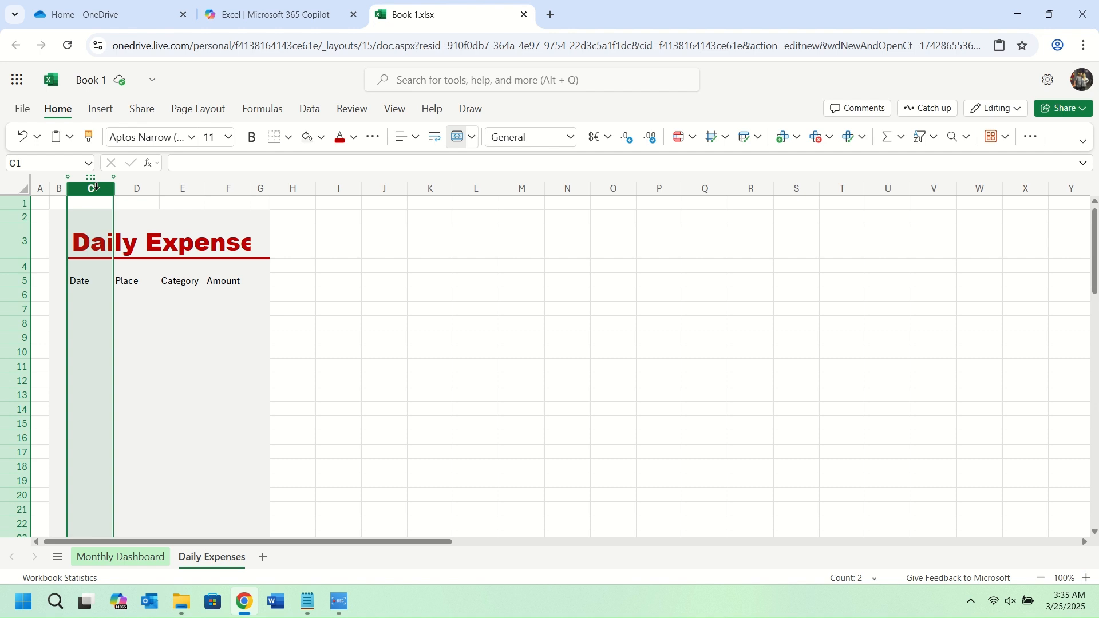
right_click(96, 186)
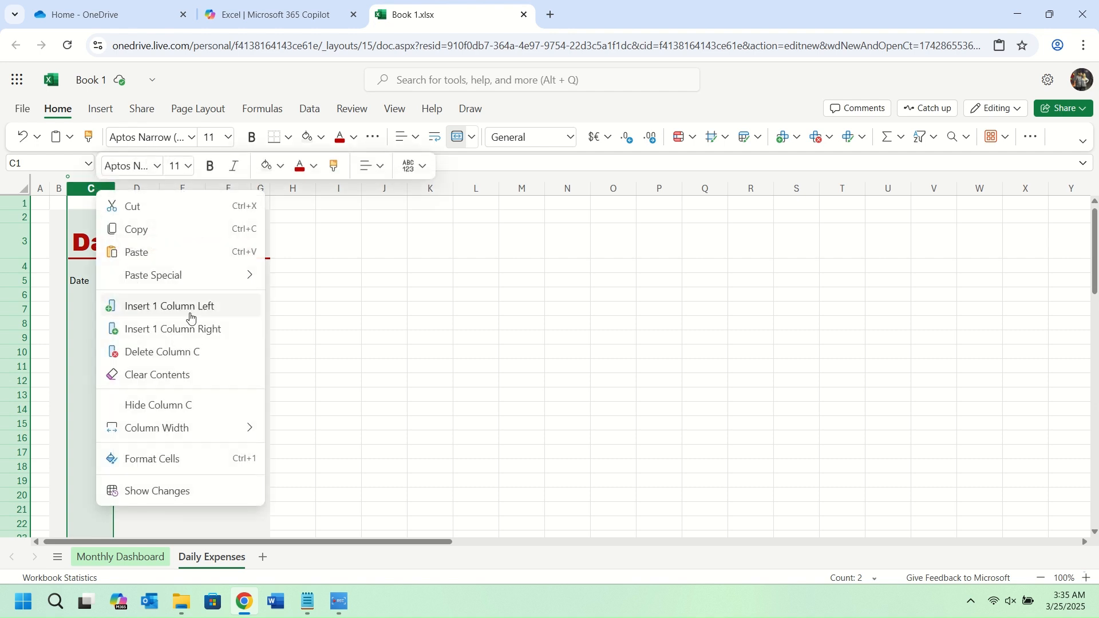
mouse_move(216, 429)
click(309, 457)
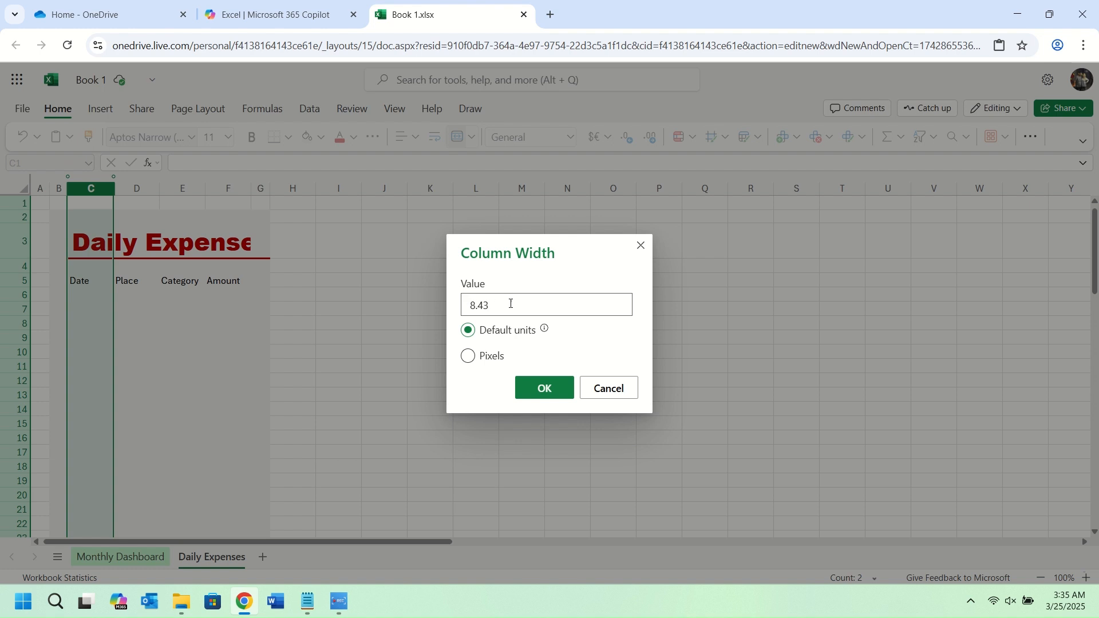
drag(511, 303, 437, 303)
text(14)
key(Return)
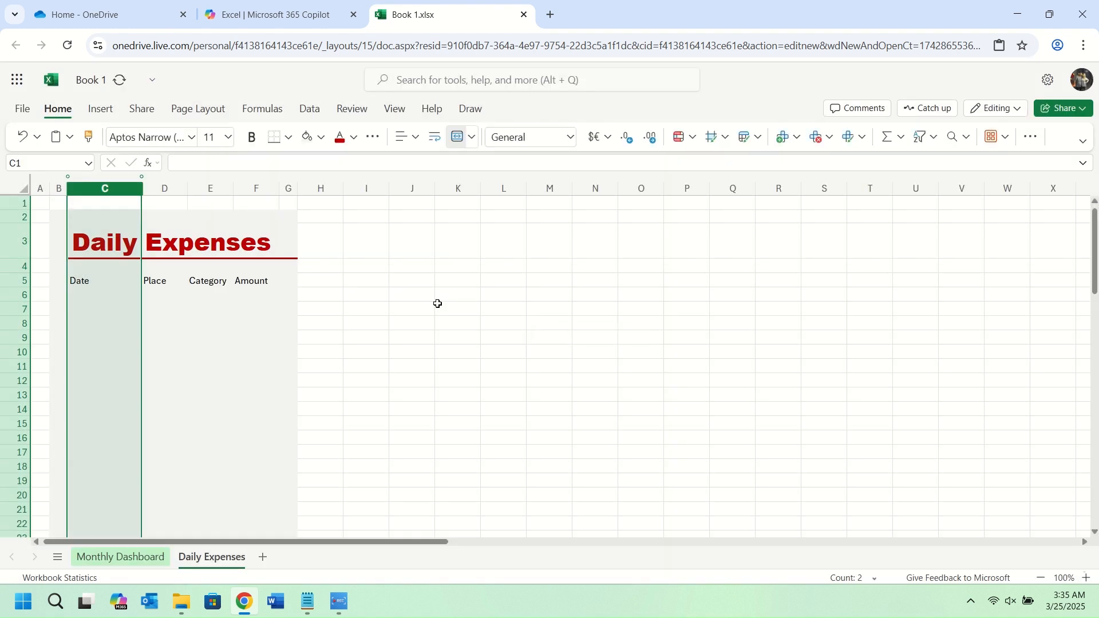
Set the width of the Place column D to 21 in default units
click(170, 189)
right_click(173, 190)
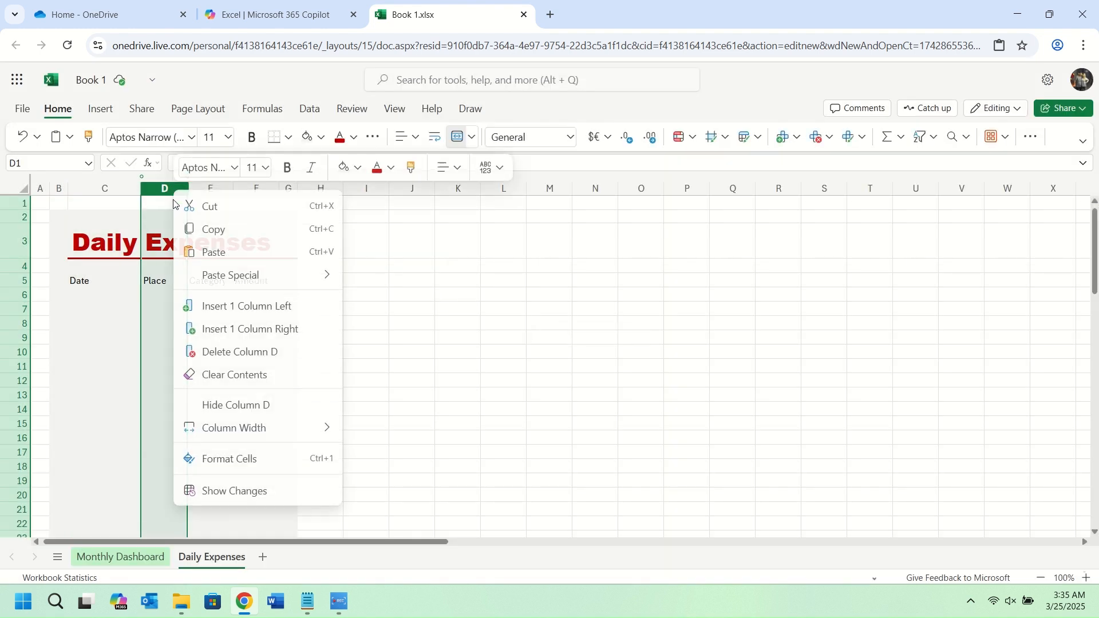
mouse_move(246, 428)
click(431, 458)
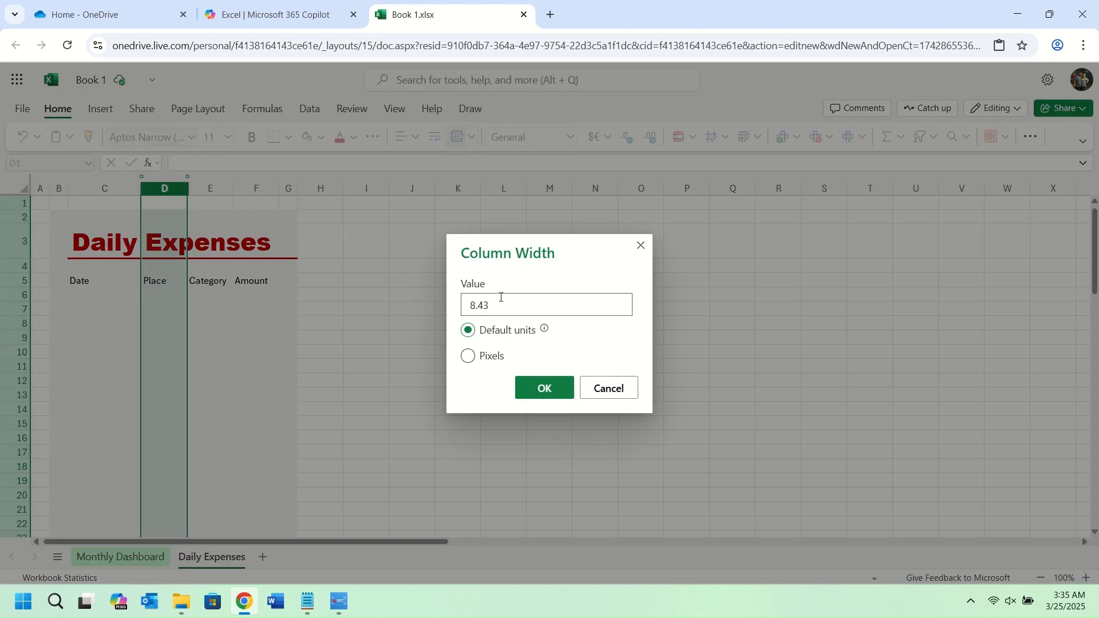
drag(501, 298, 445, 314)
text(21)
key(Return)
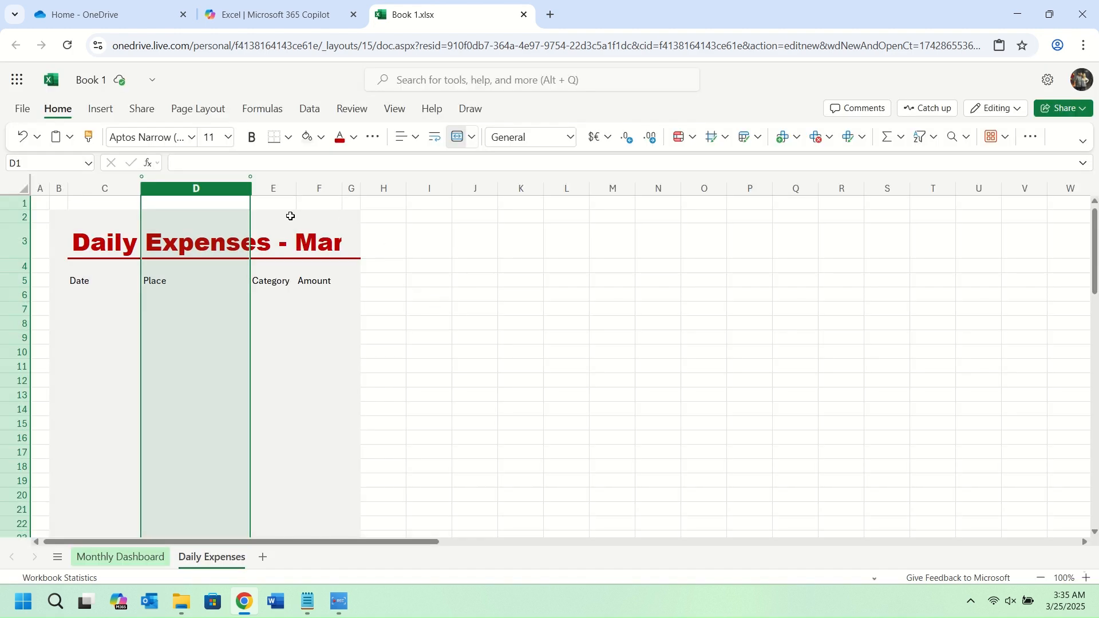
Set the width of the Category column E to 33.5 in default units
click(276, 187)
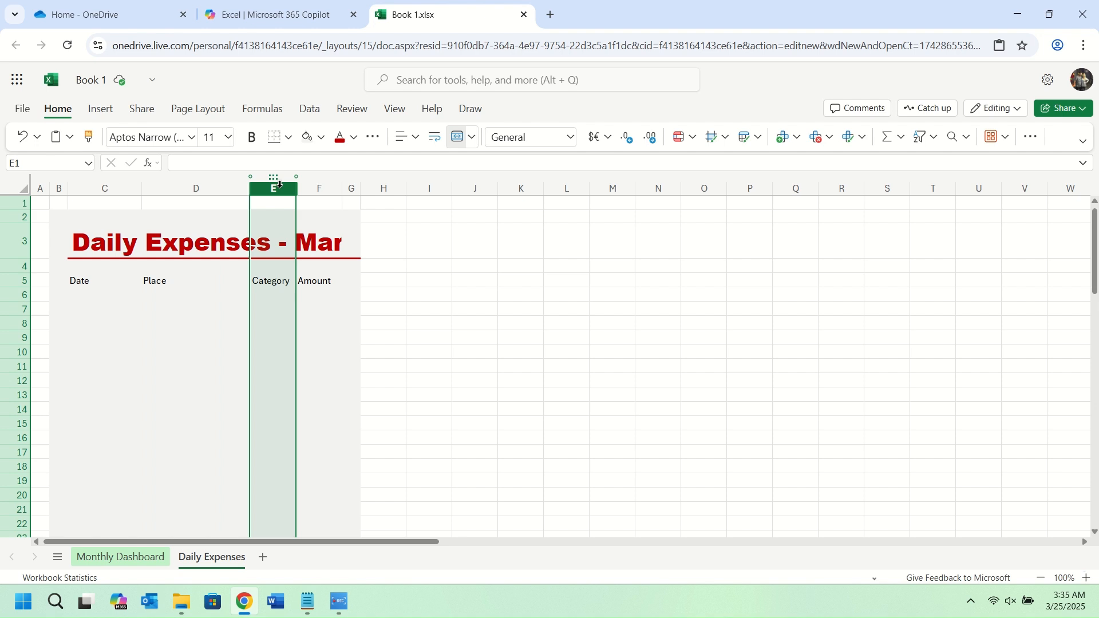
right_click(279, 183)
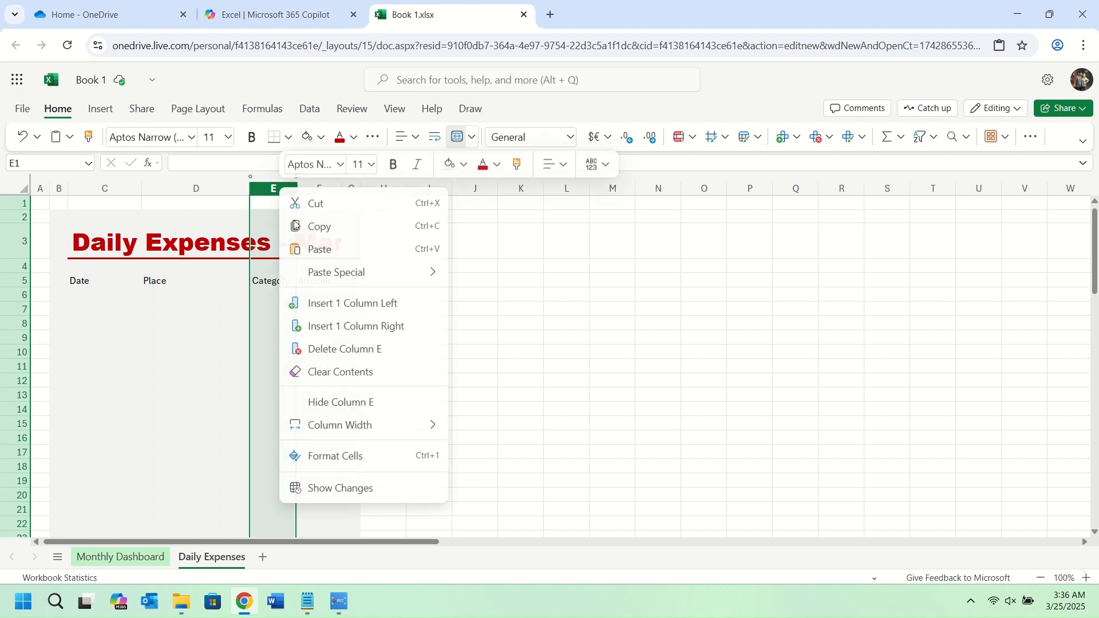
mouse_move(407, 434)
click(505, 455)
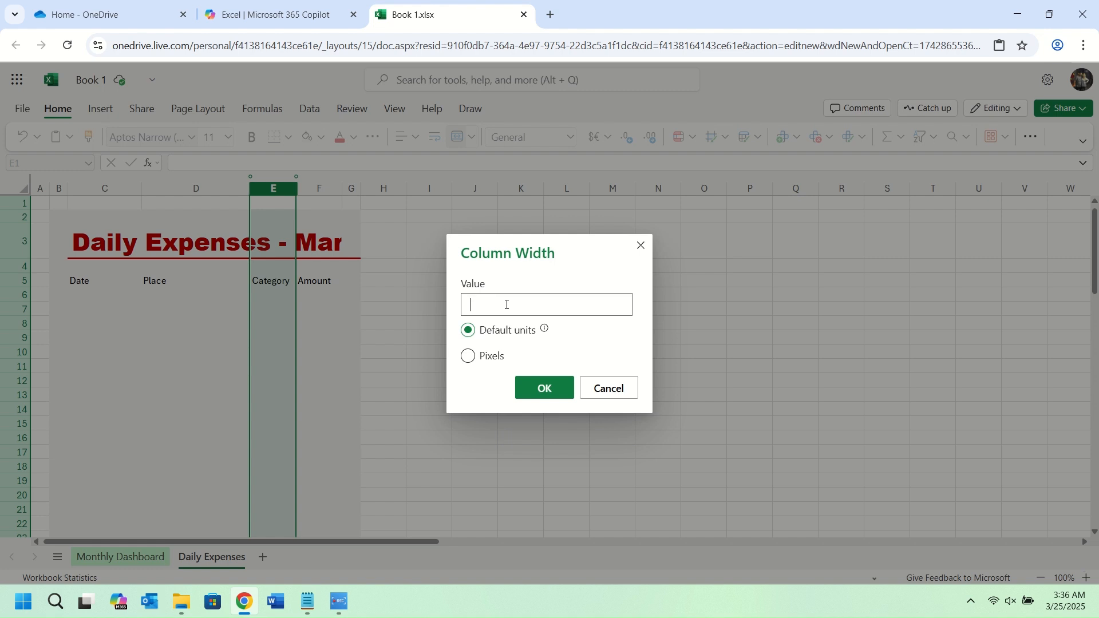
text(33.5)
click(534, 393)
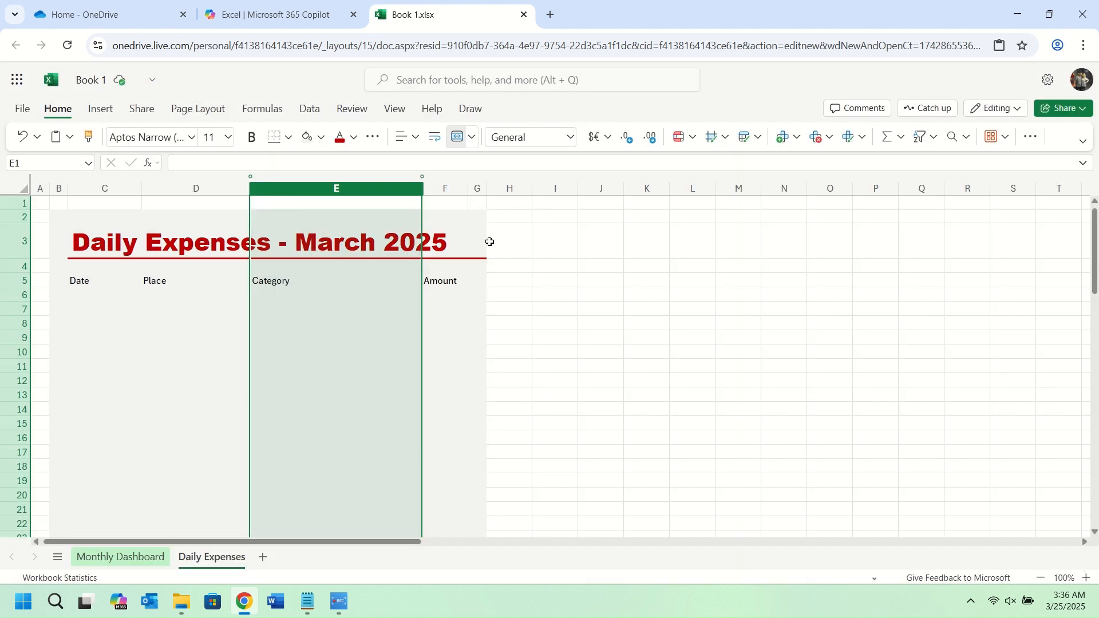
Set the width of the Amount column F to 15 in default units
click(446, 189)
right_click(449, 189)
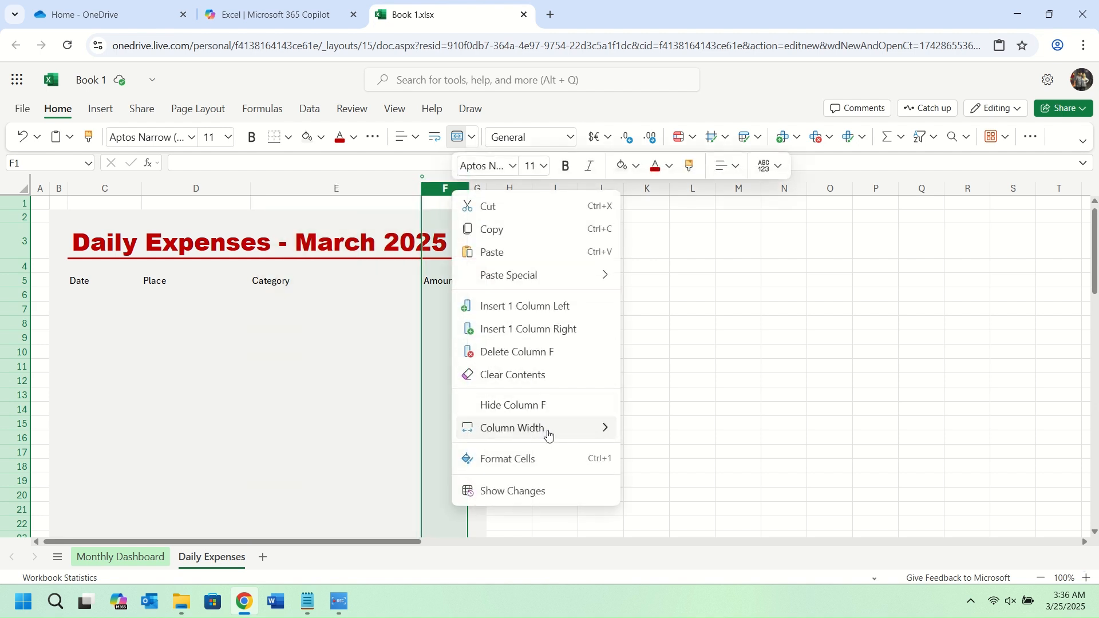
mouse_move(549, 435)
click(692, 458)
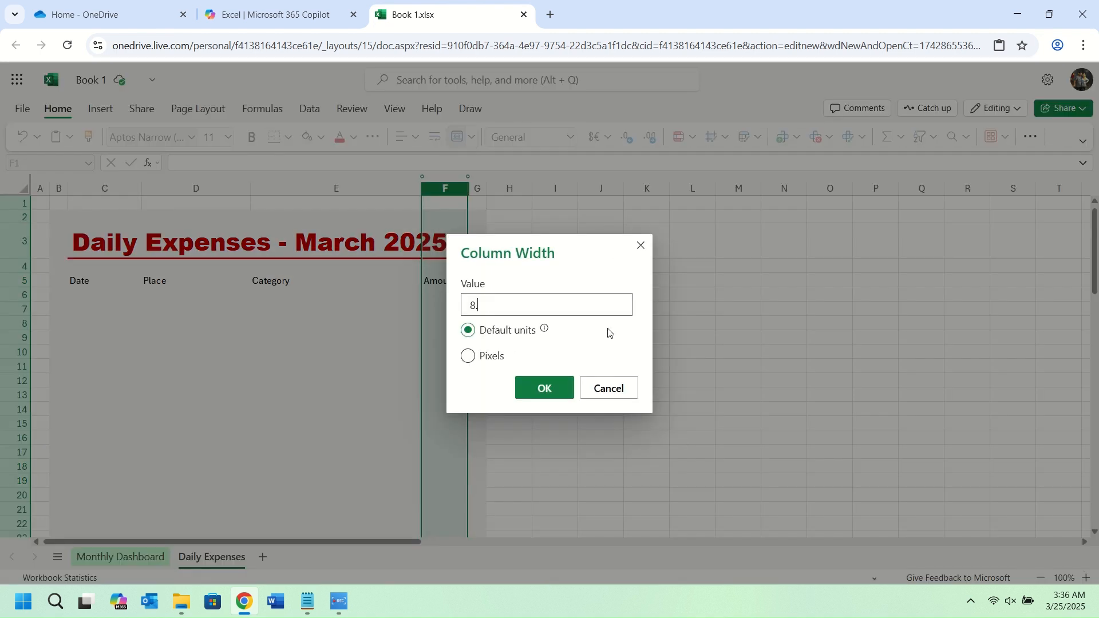
text(15)
key(Return)
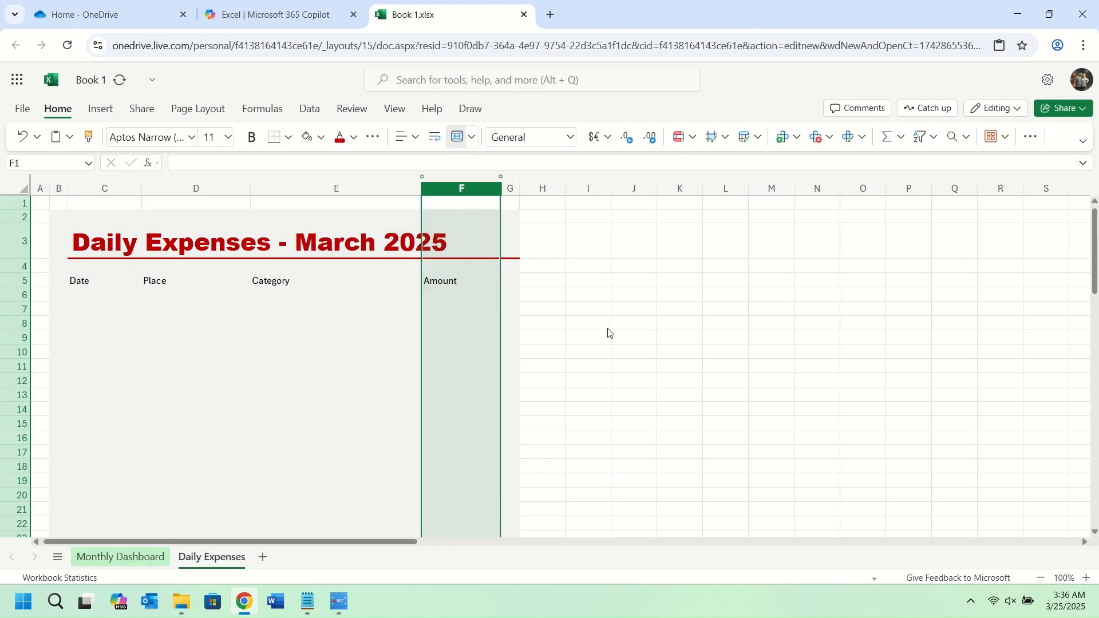
Make the column headers in C5:F5 bold and center them horizontally
click(87, 281)
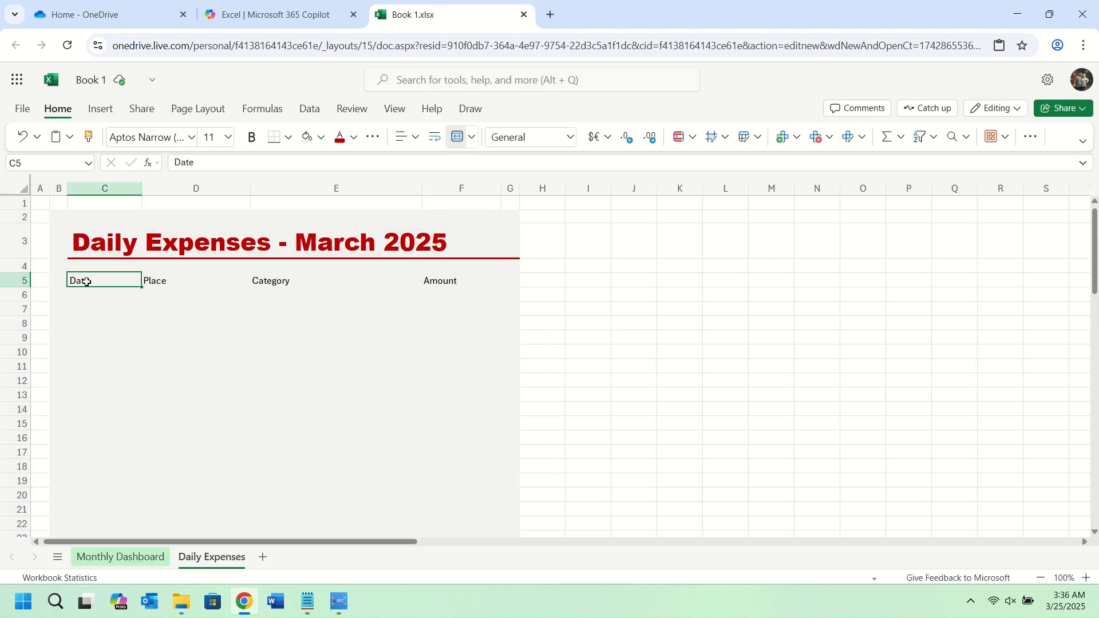
drag(87, 281, 449, 281)
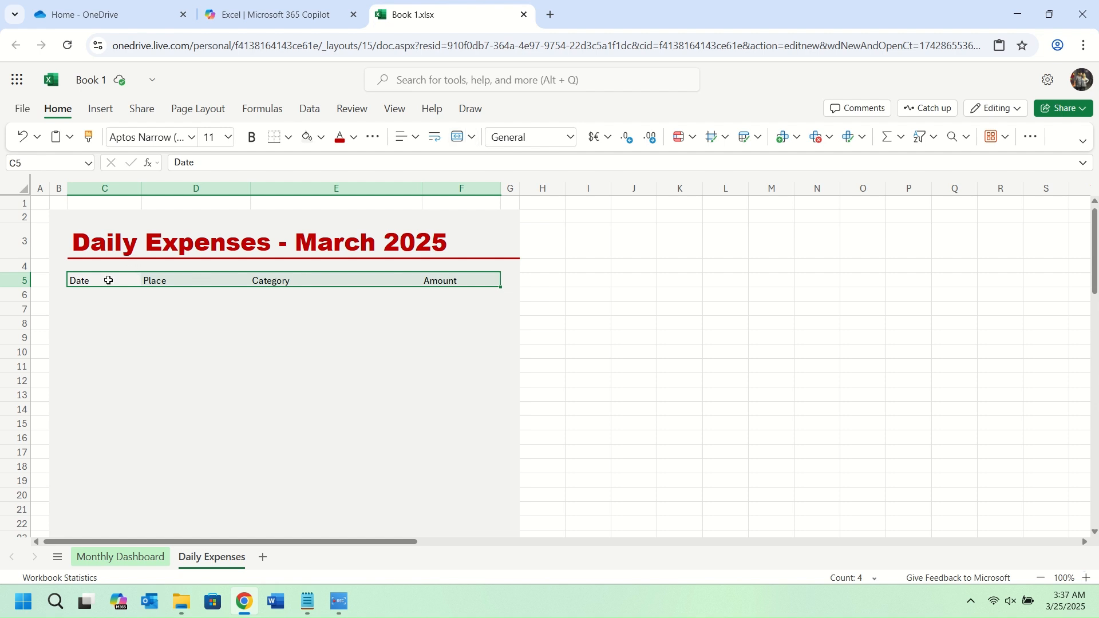
click(249, 141)
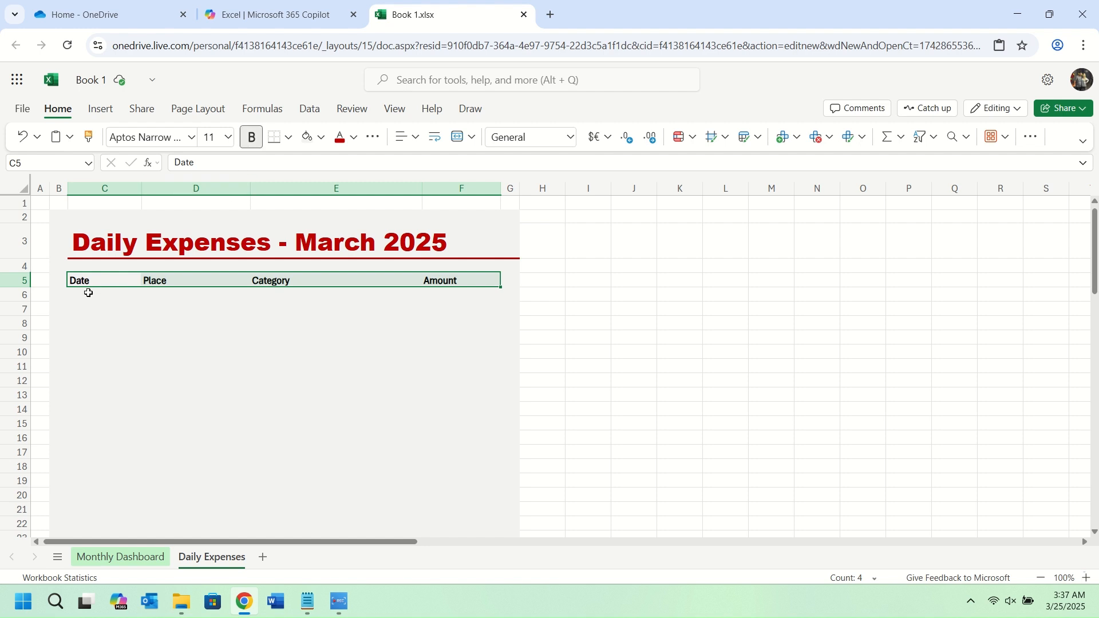
click(411, 138)
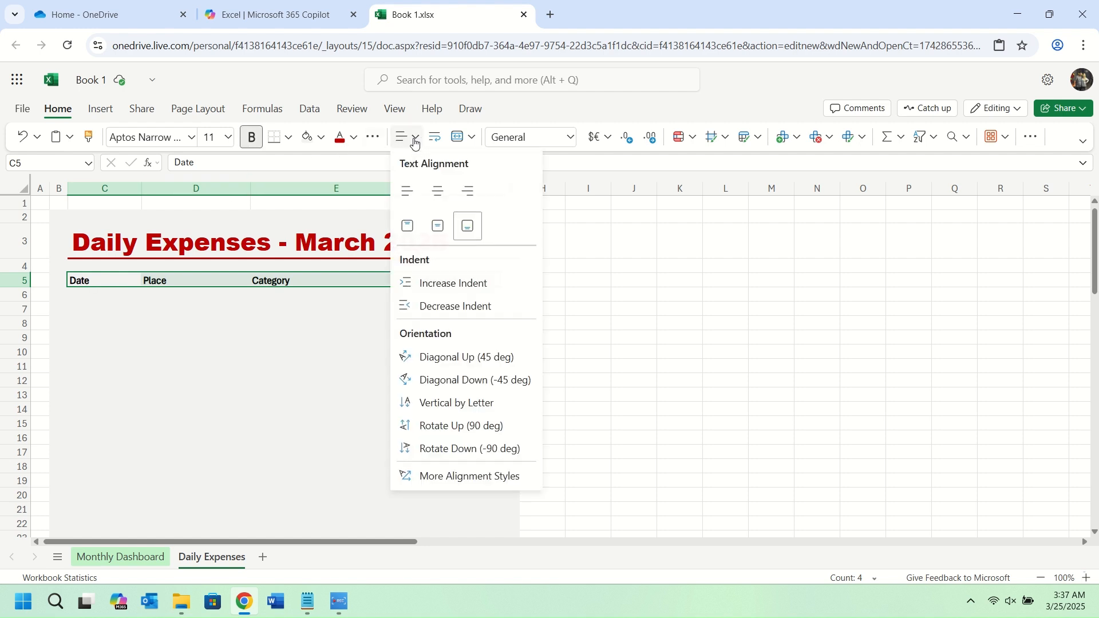
click(438, 194)
Apply middle vertical alignment to all cells of the Daily Expenses sheet
click(26, 192)
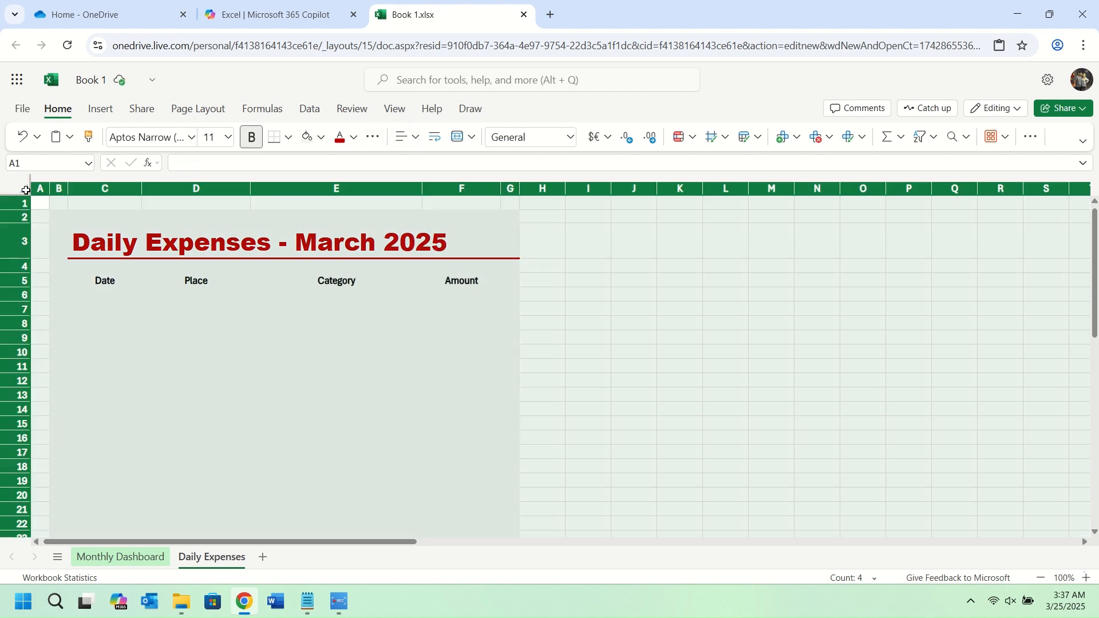
click(412, 139)
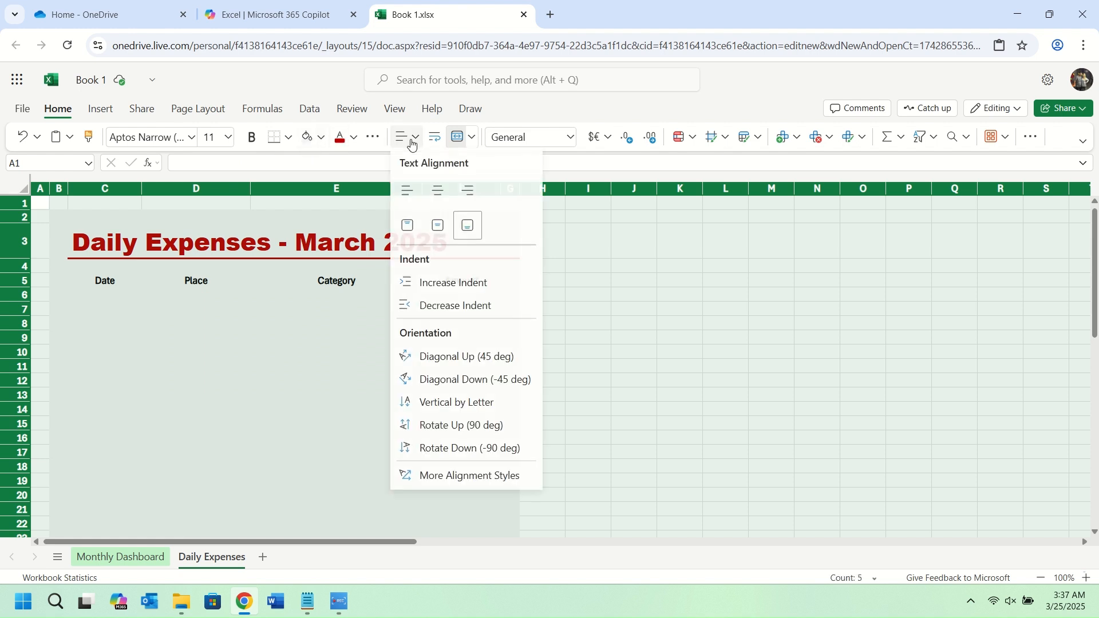
click(436, 227)
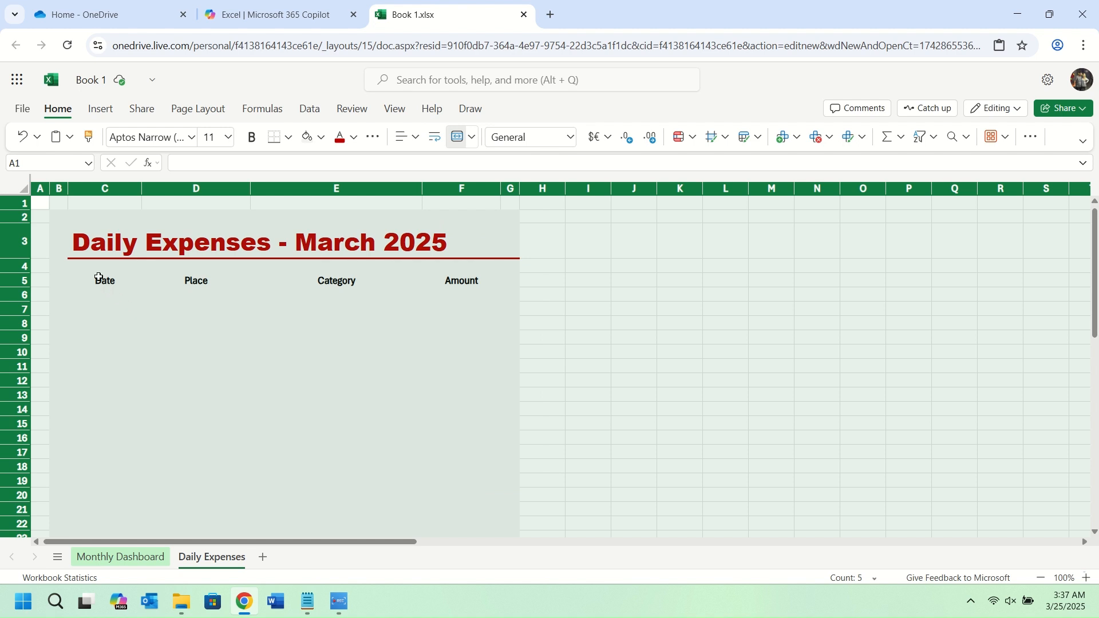
Set the height of header row 5 to 22 in default units
click(98, 278)
click(23, 282)
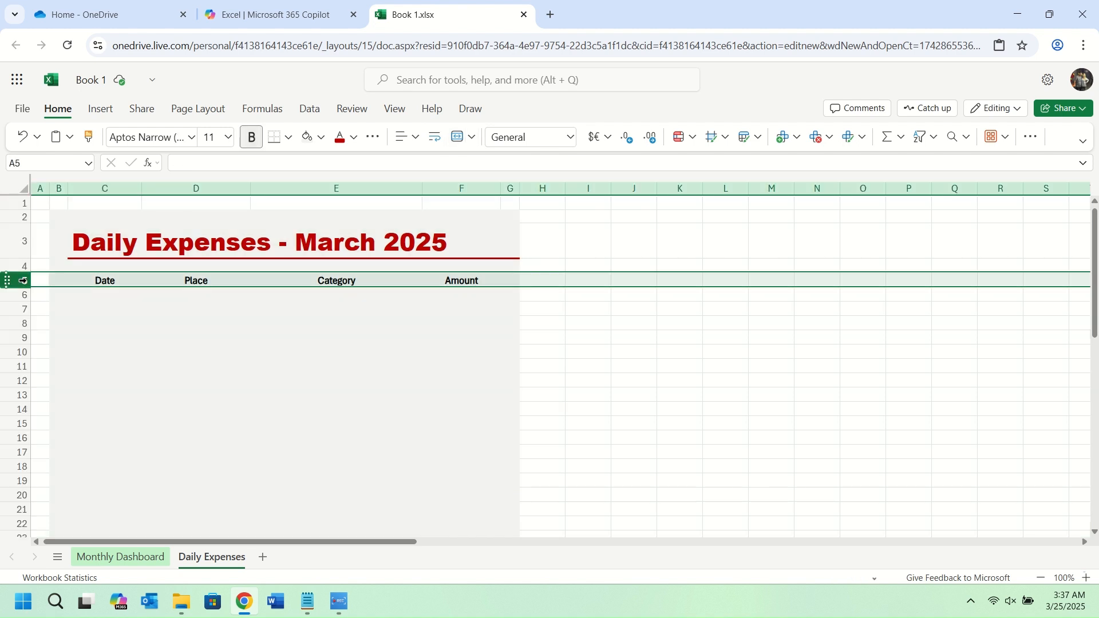
right_click(22, 282)
mouse_move(137, 508)
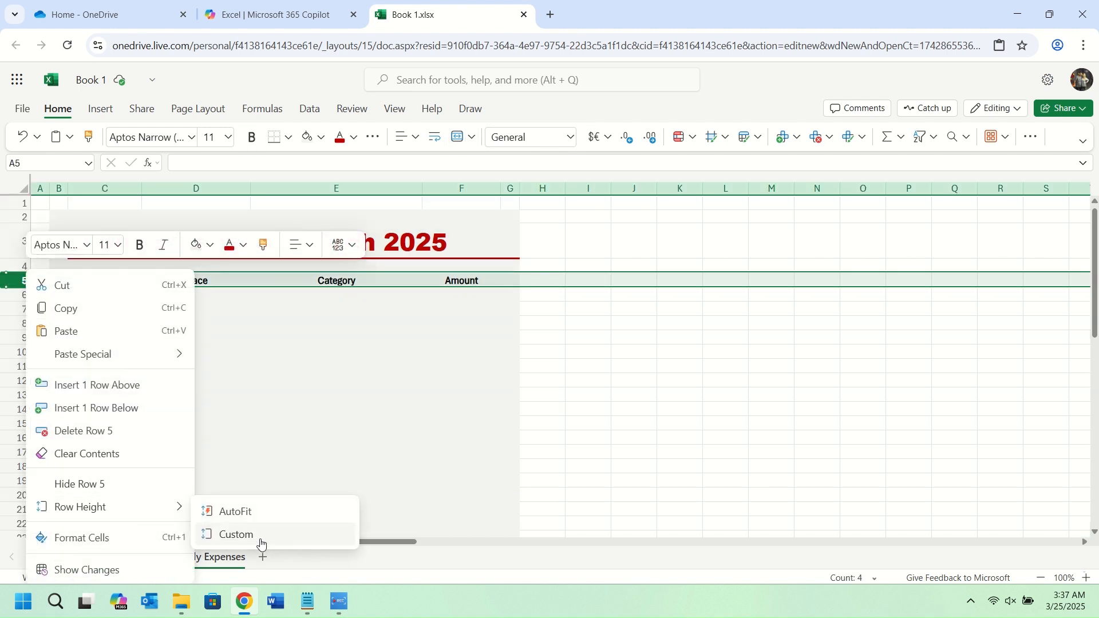
click(260, 541)
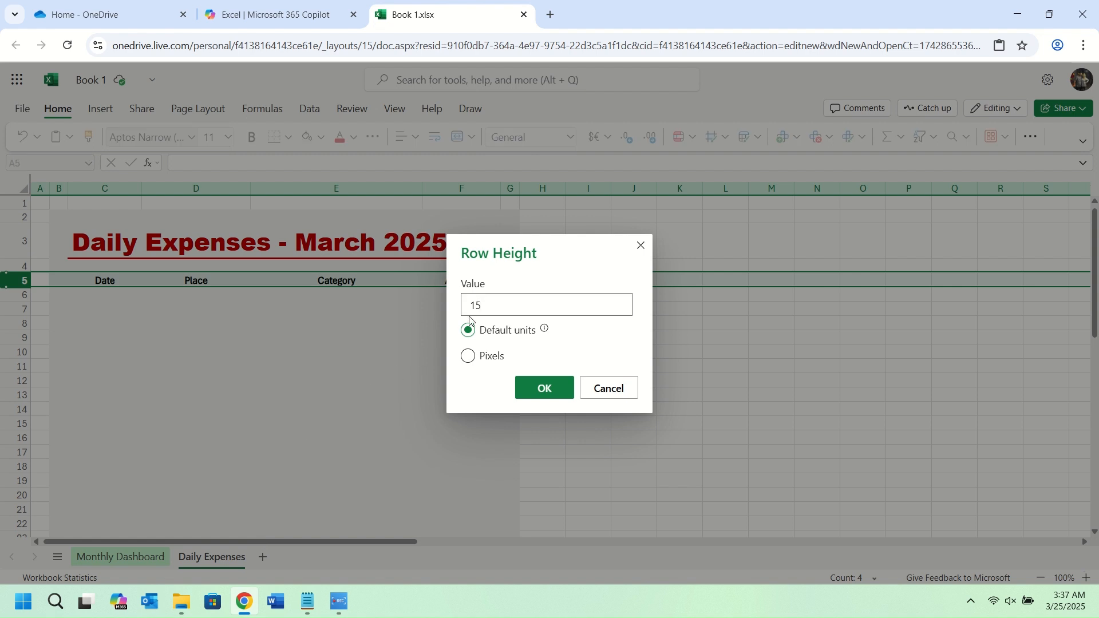
drag(484, 305, 450, 305)
text(22.)
click(544, 388)
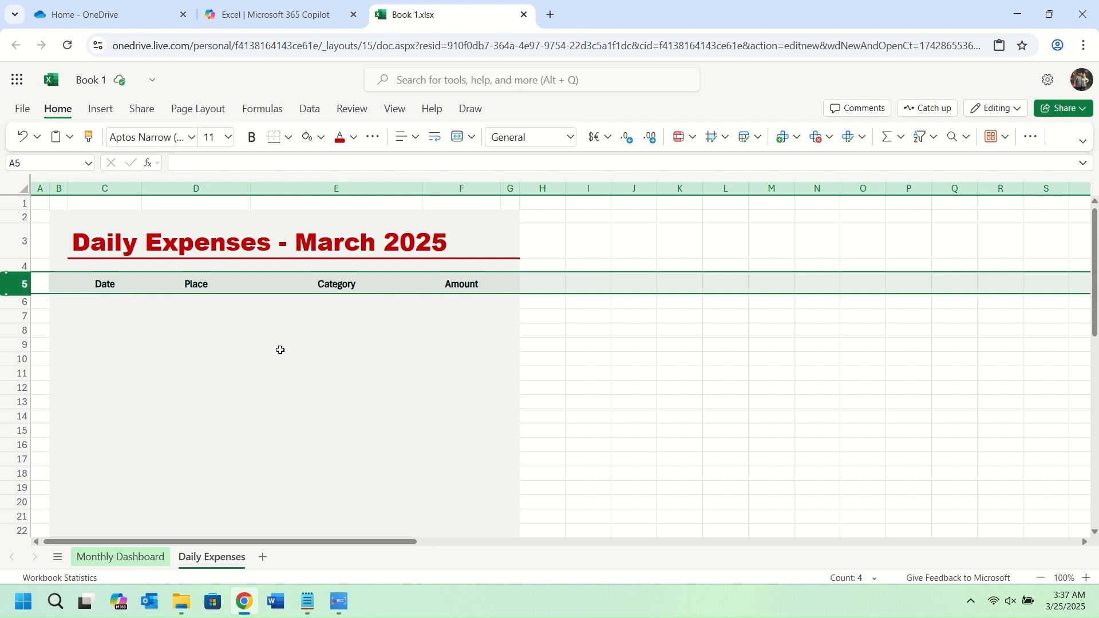
Add a thin solid dark red bottom border under the headers in C5:F5
drag(108, 288, 435, 283)
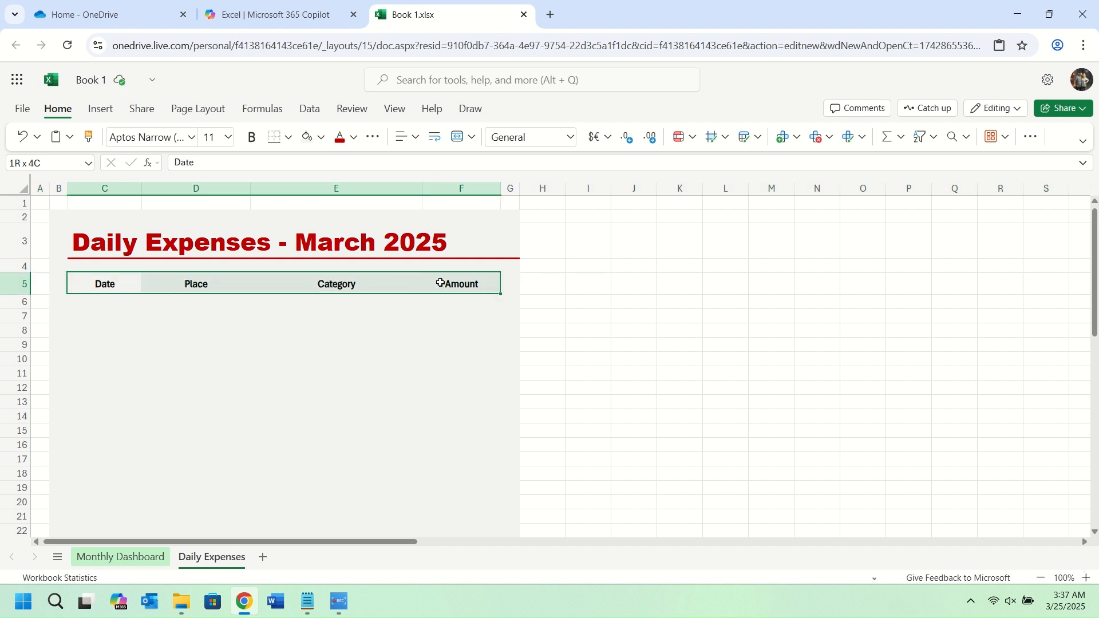
click(289, 136)
mouse_move(376, 371)
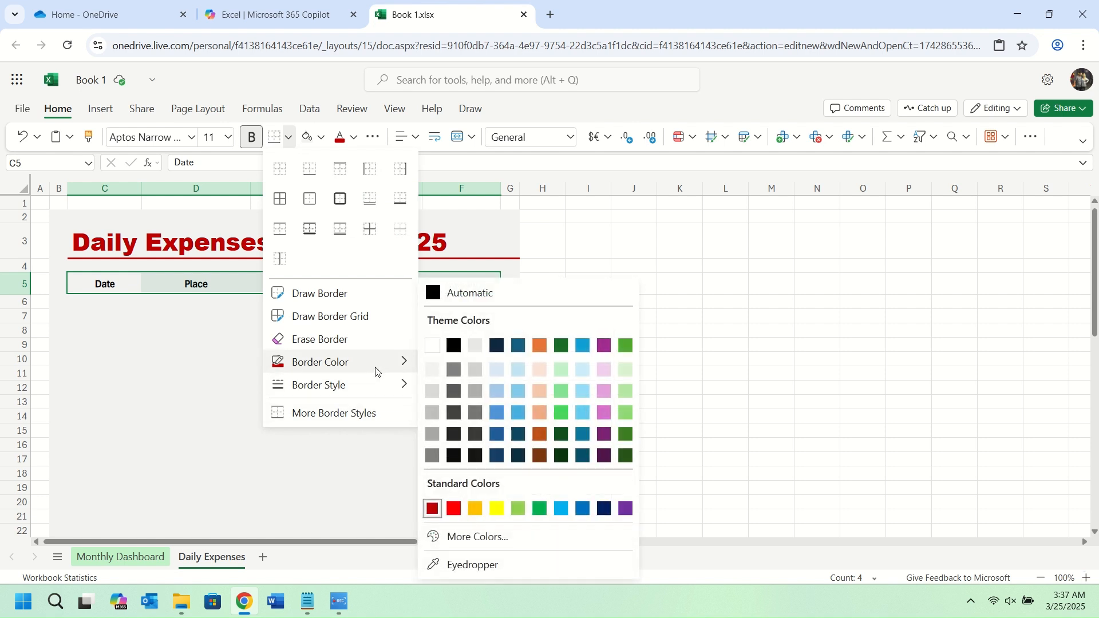
mouse_move(365, 394)
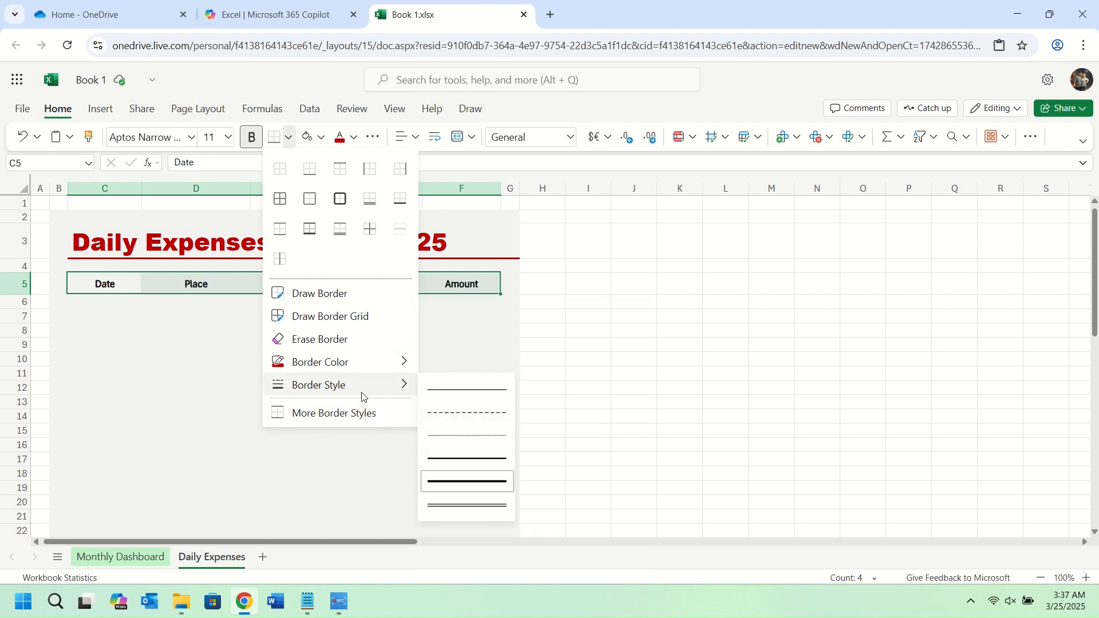
click(465, 399)
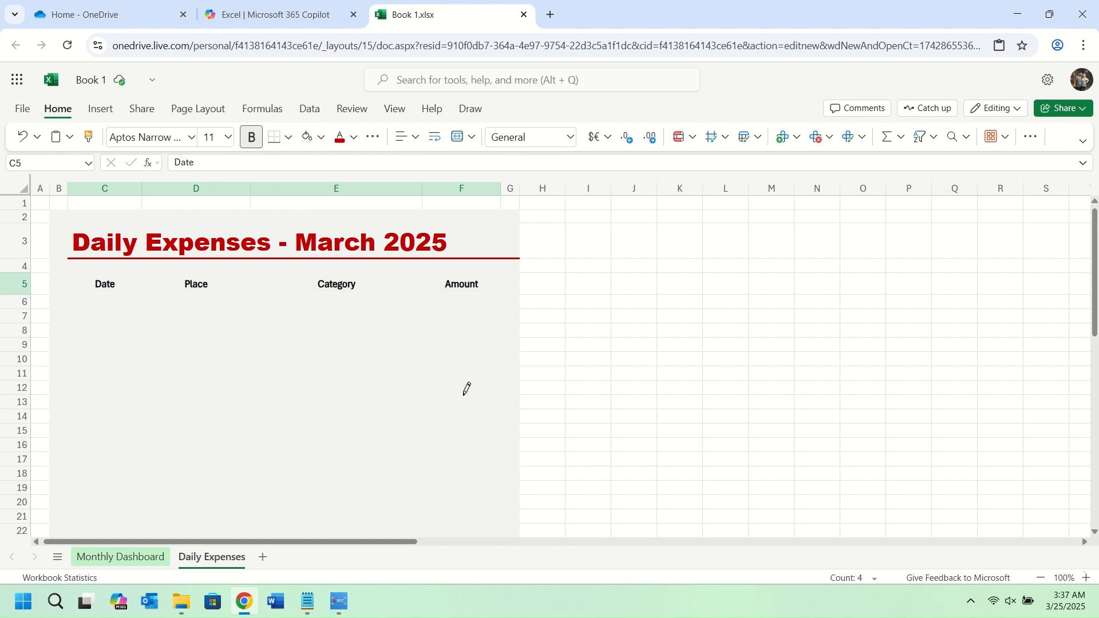
click(274, 137)
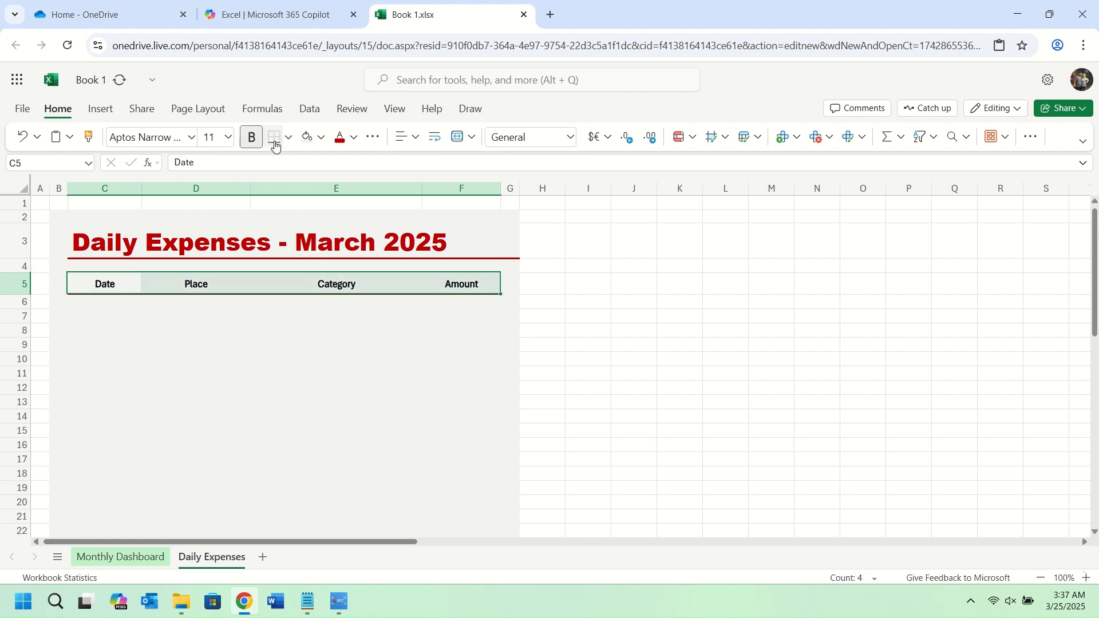
click(564, 329)
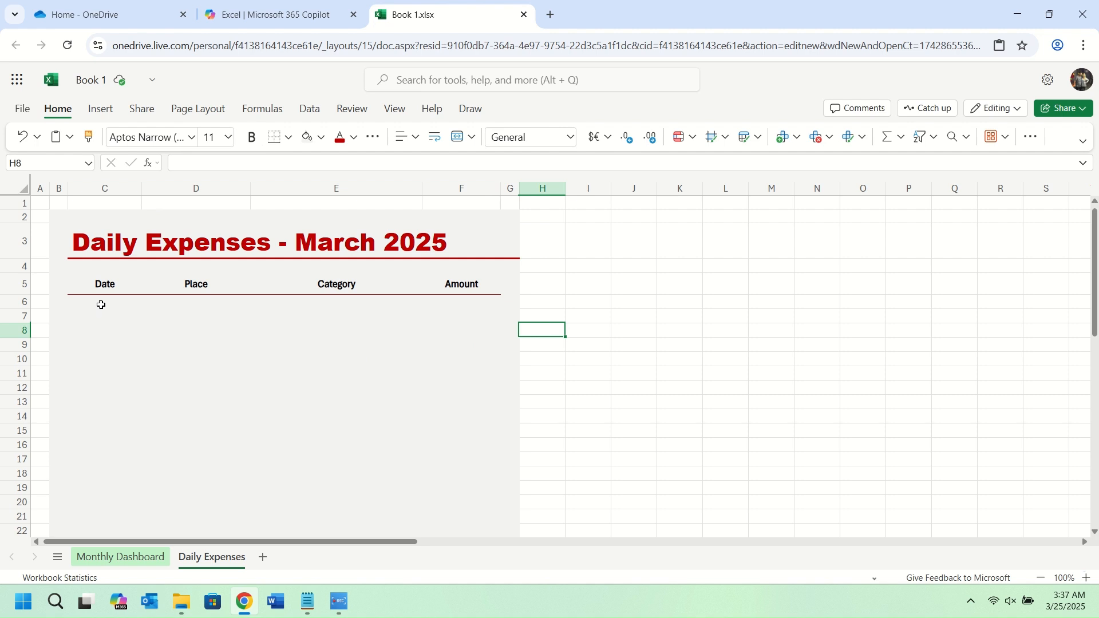
click(100, 305)
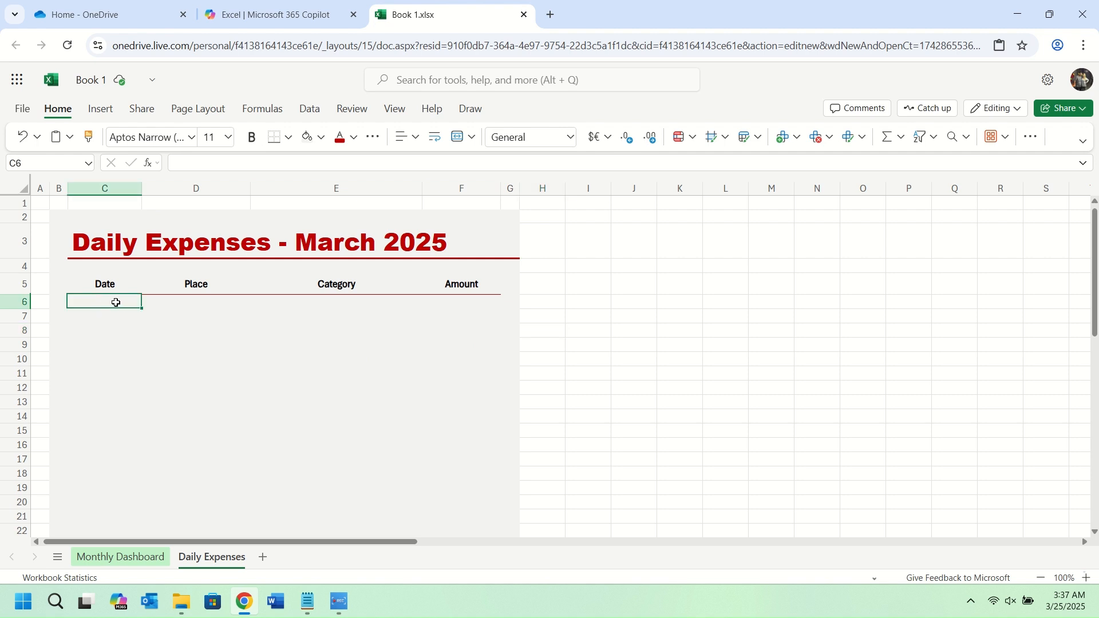
click(188, 303)
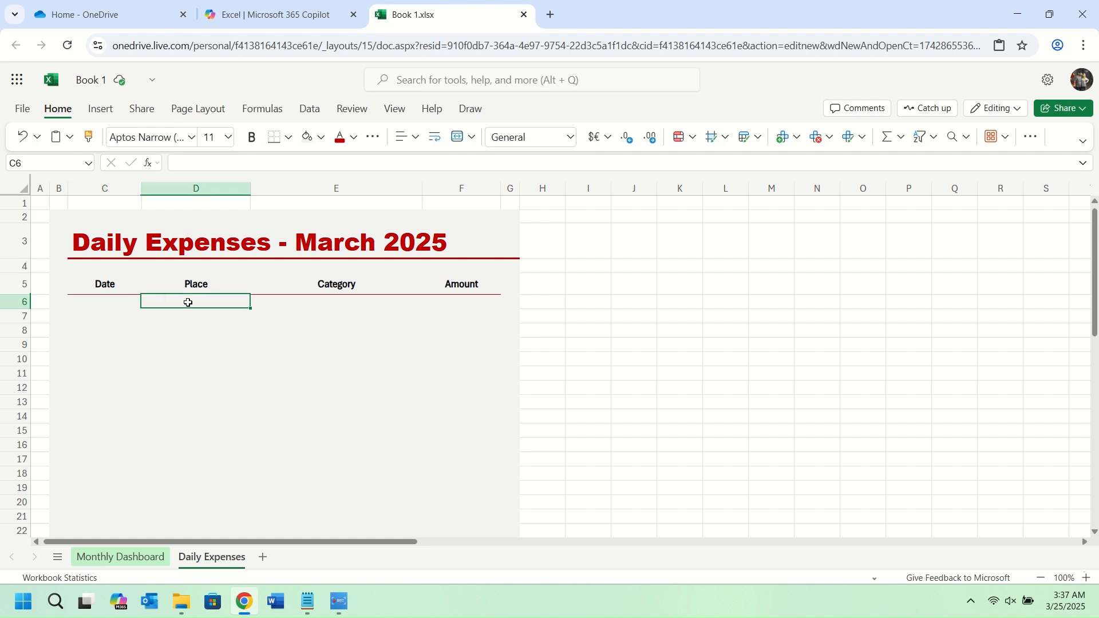
click(329, 302)
click(476, 302)
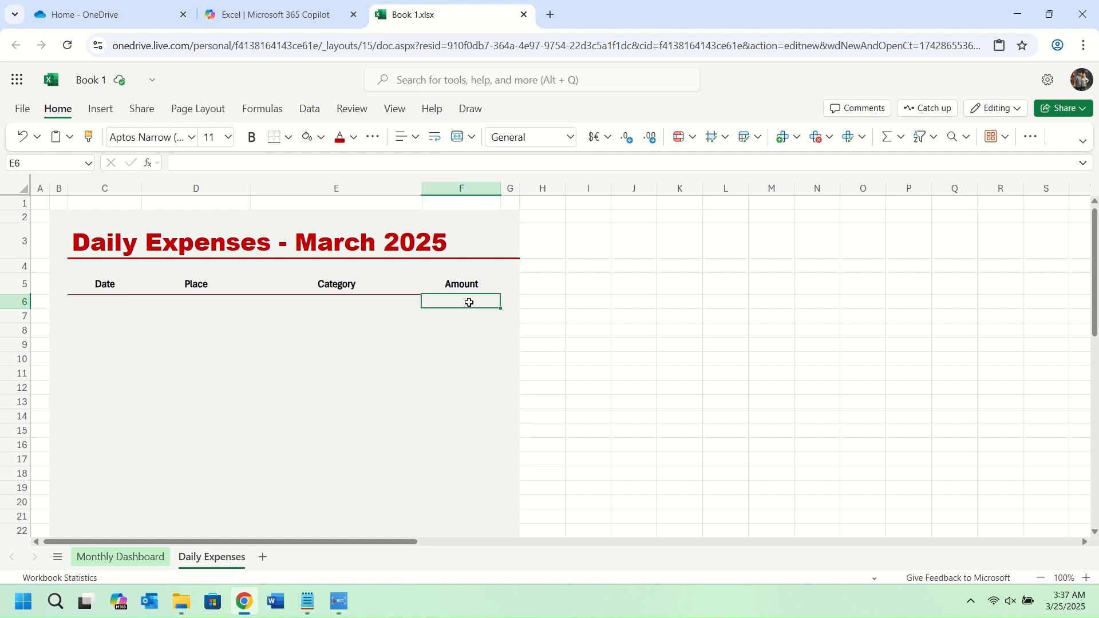
click(198, 304)
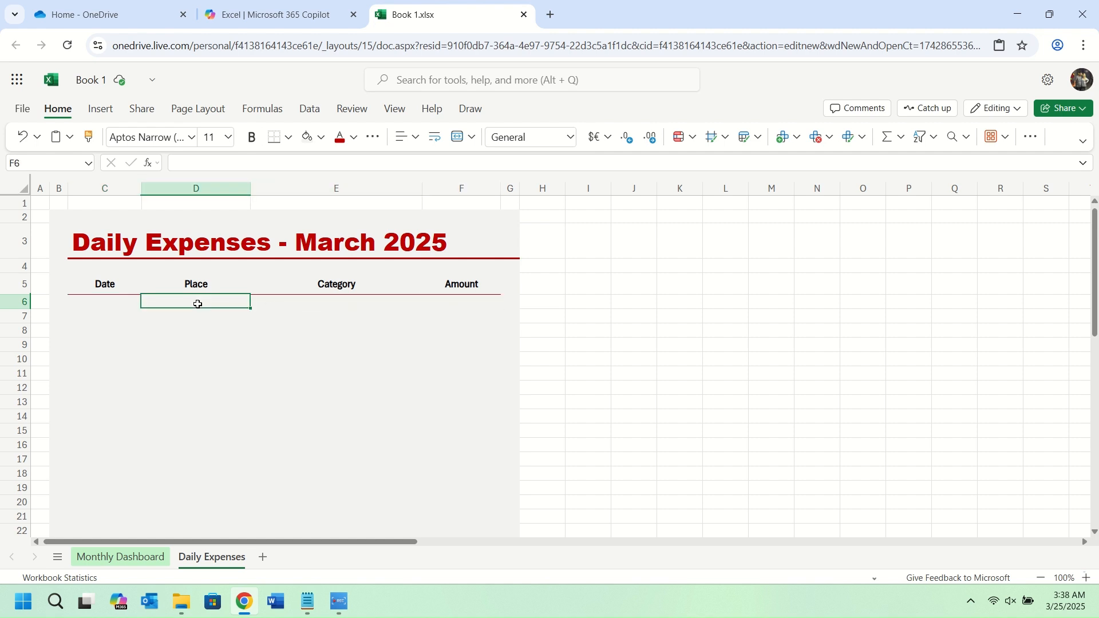
click(330, 306)
click(469, 307)
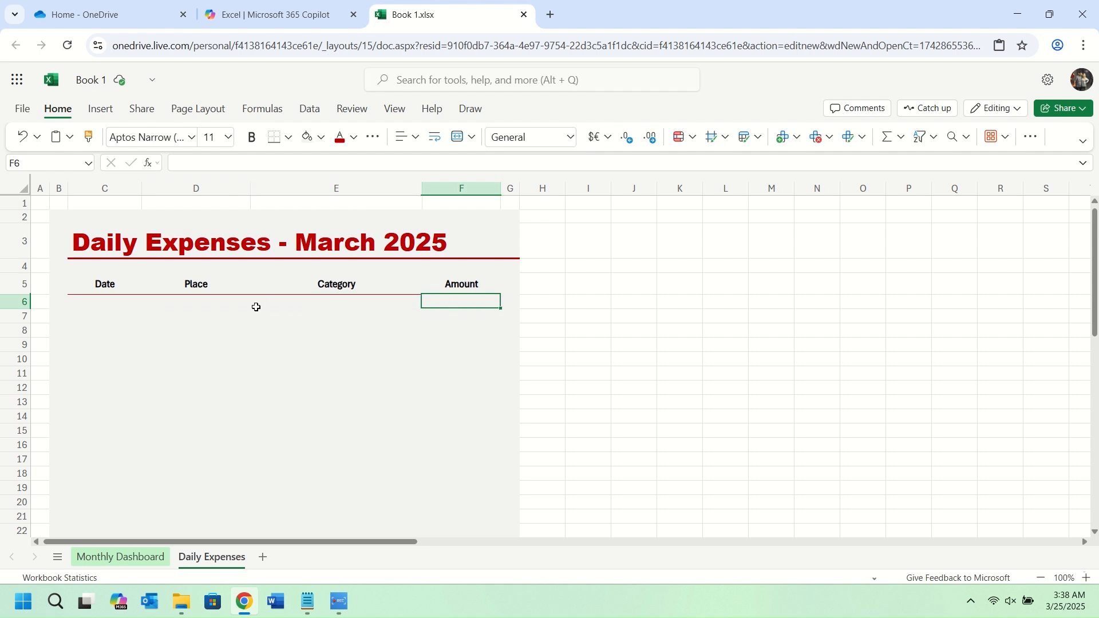
Format the Amount cells F6:F49 as Accounting with the currency symbol set to None
drag(473, 304, 468, 388)
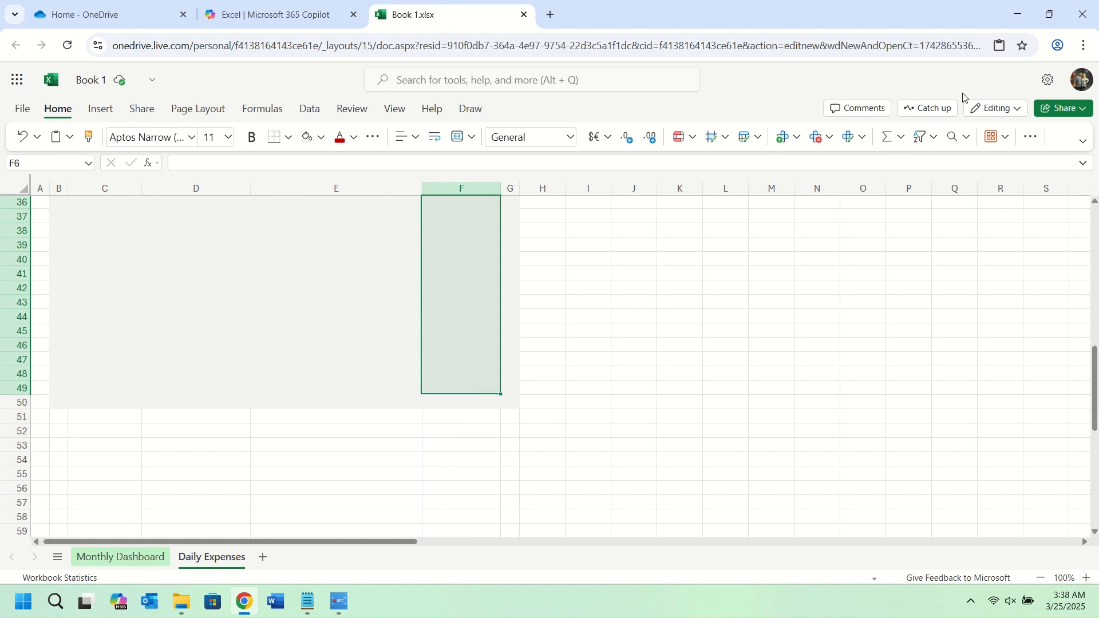
click(607, 137)
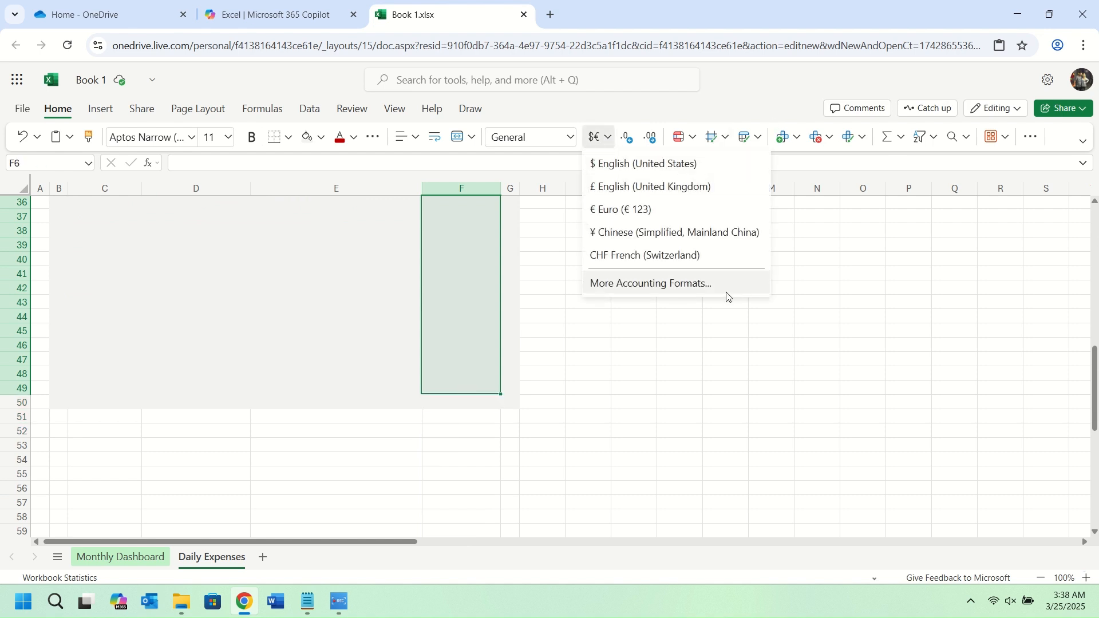
click(664, 291)
click(942, 327)
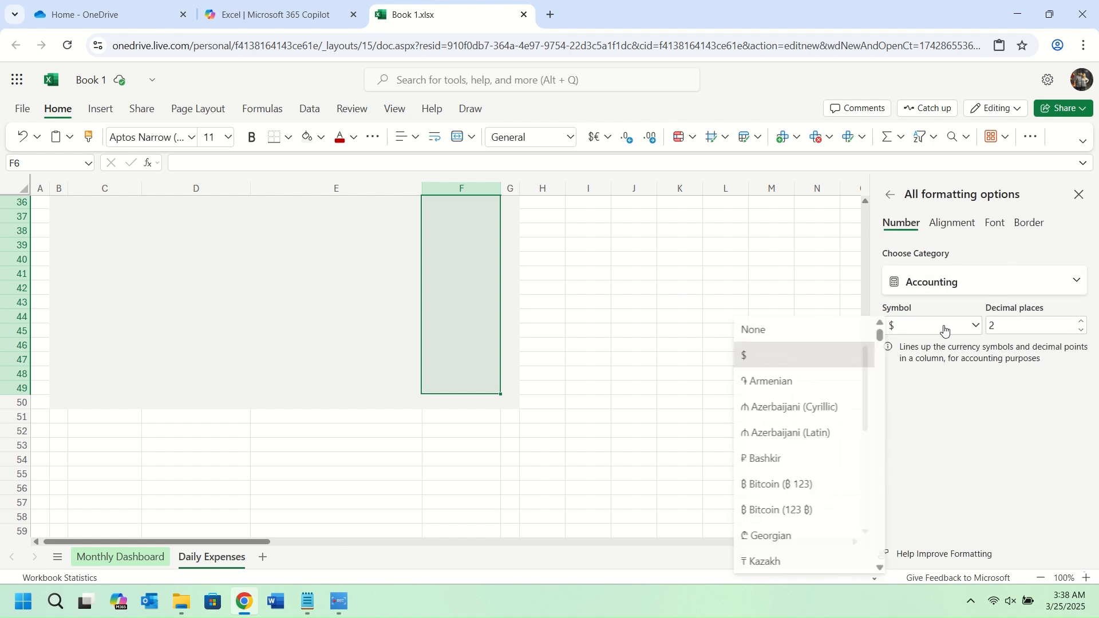
click(788, 336)
click(141, 342)
Apply the custom date format d-mmm to the Date cells C6:C49
scroll(141, 341, up, 10)
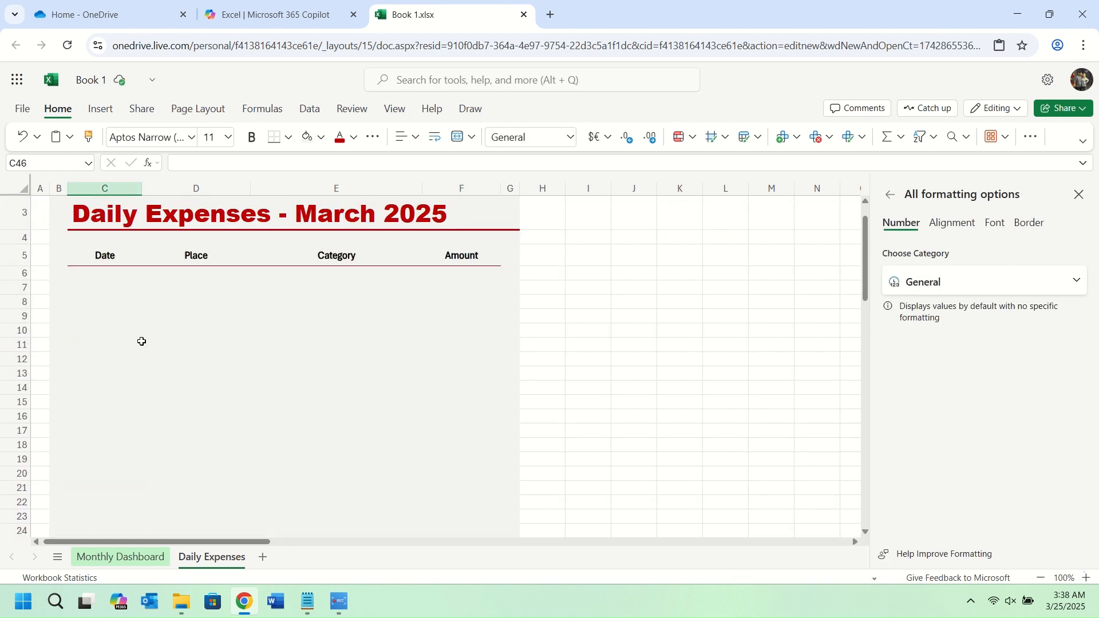
click(113, 275)
drag(113, 285, 114, 393)
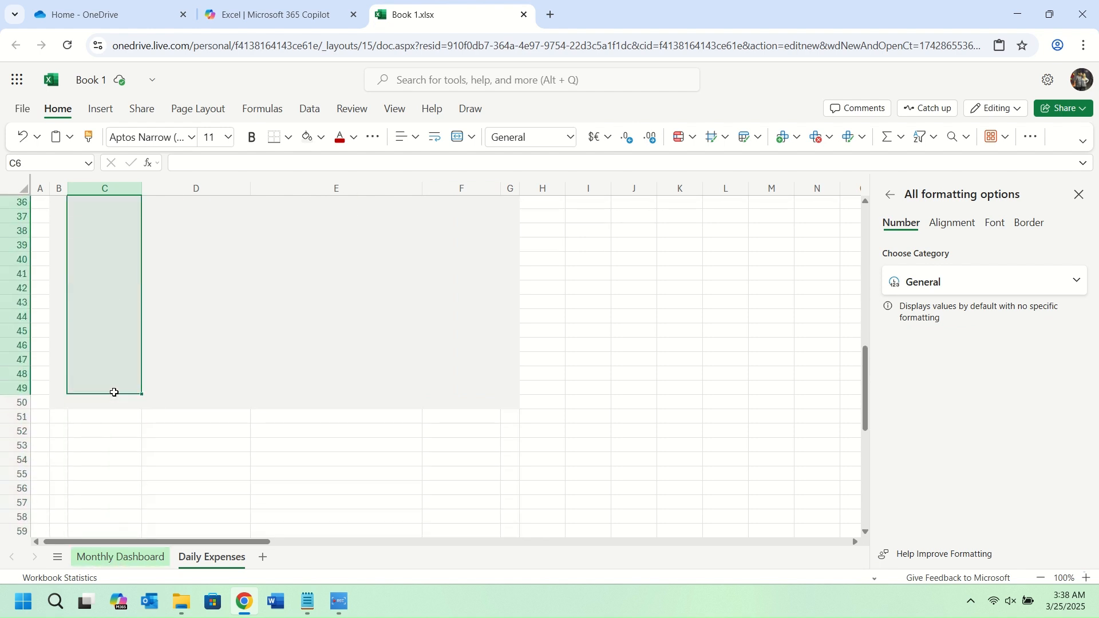
click(571, 136)
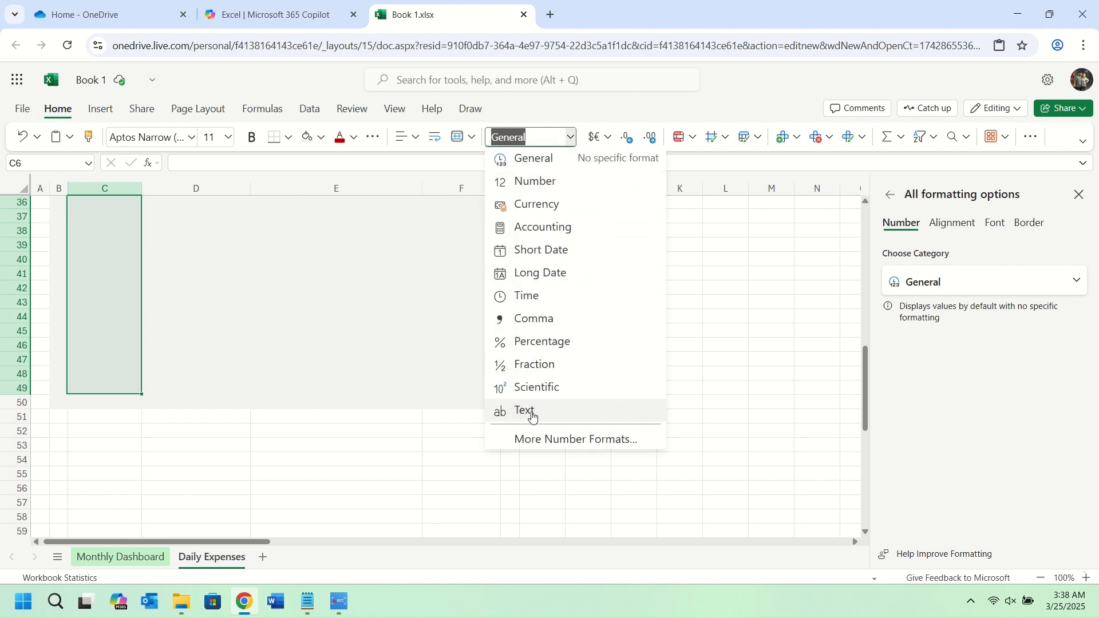
click(554, 441)
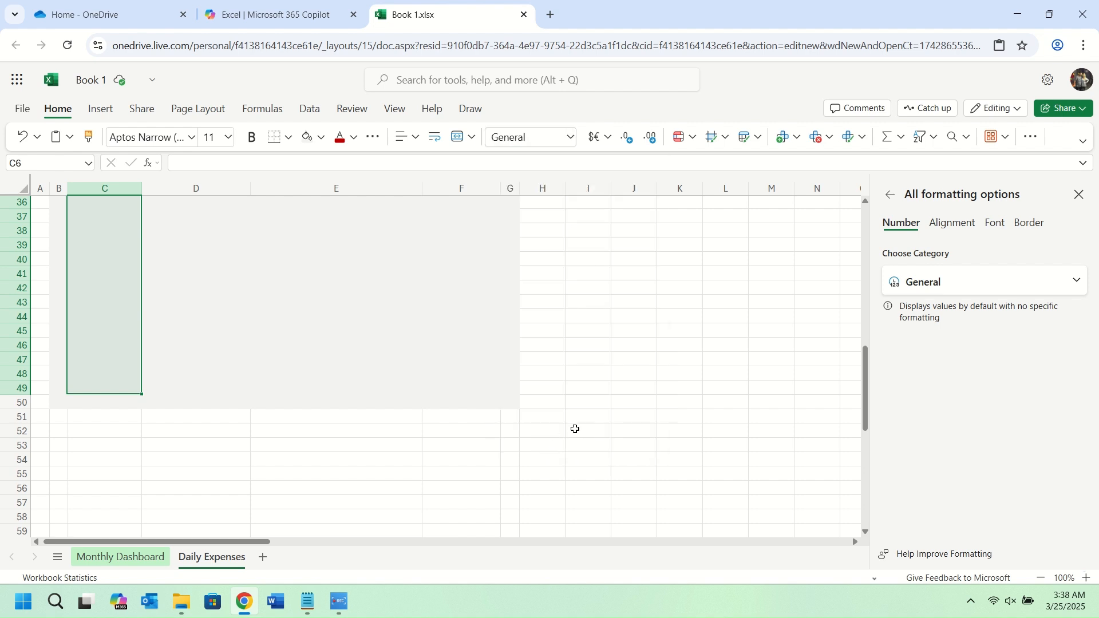
click(1076, 280)
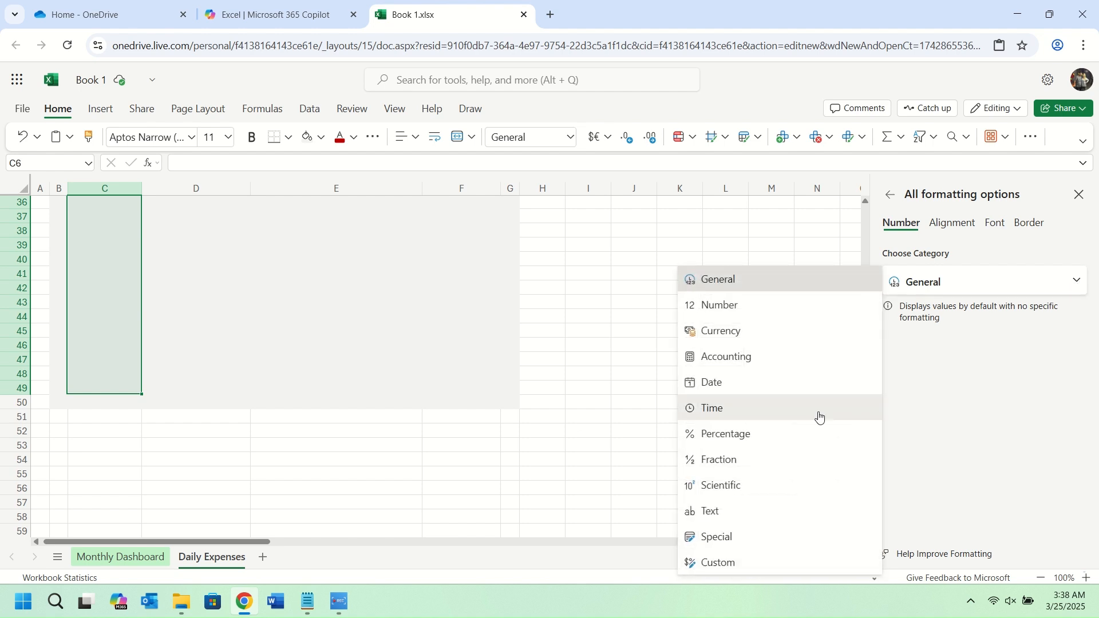
click(748, 573)
scroll(971, 417, down, 5)
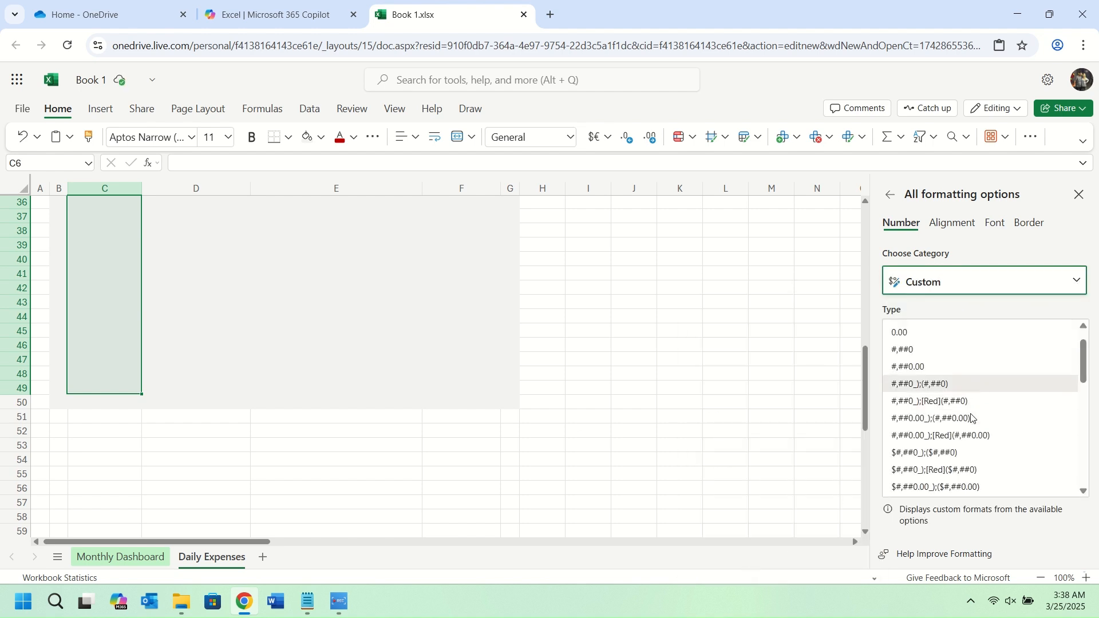
scroll(972, 418, down, 5)
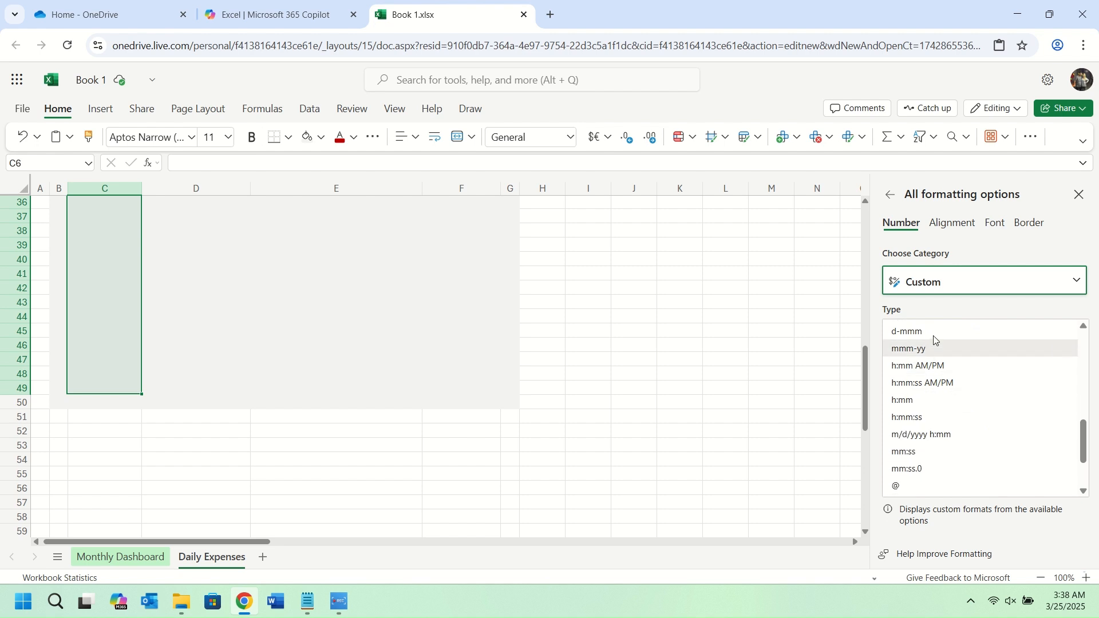
click(911, 330)
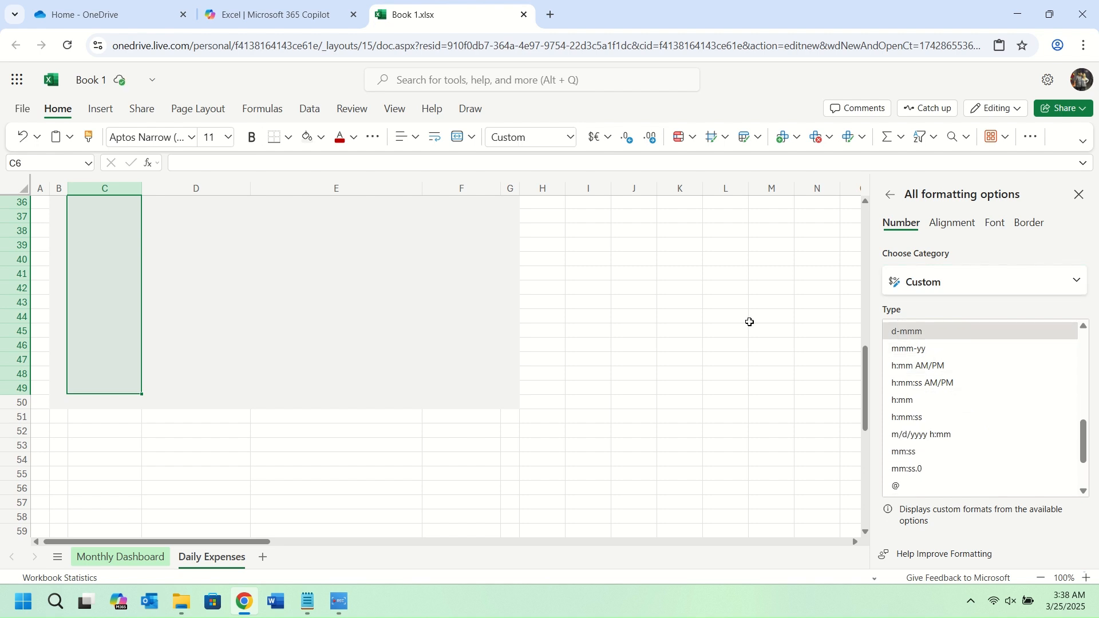
click(713, 322)
Enter the date 1 march in C6, the first row under the Date header
scroll(451, 339, up, 12)
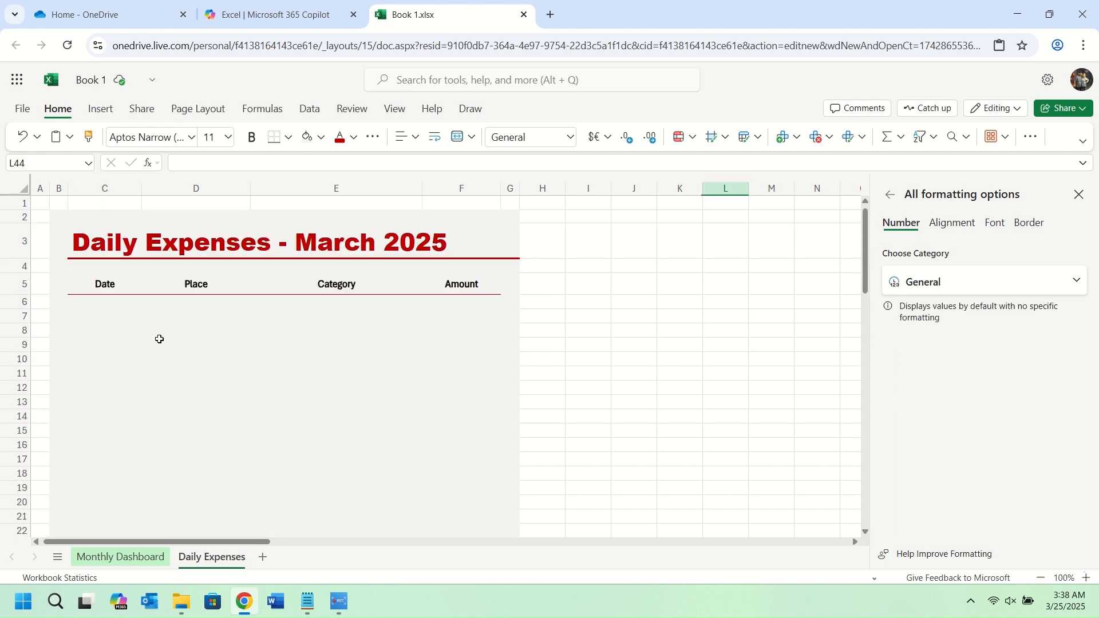
click(115, 304)
text(1)
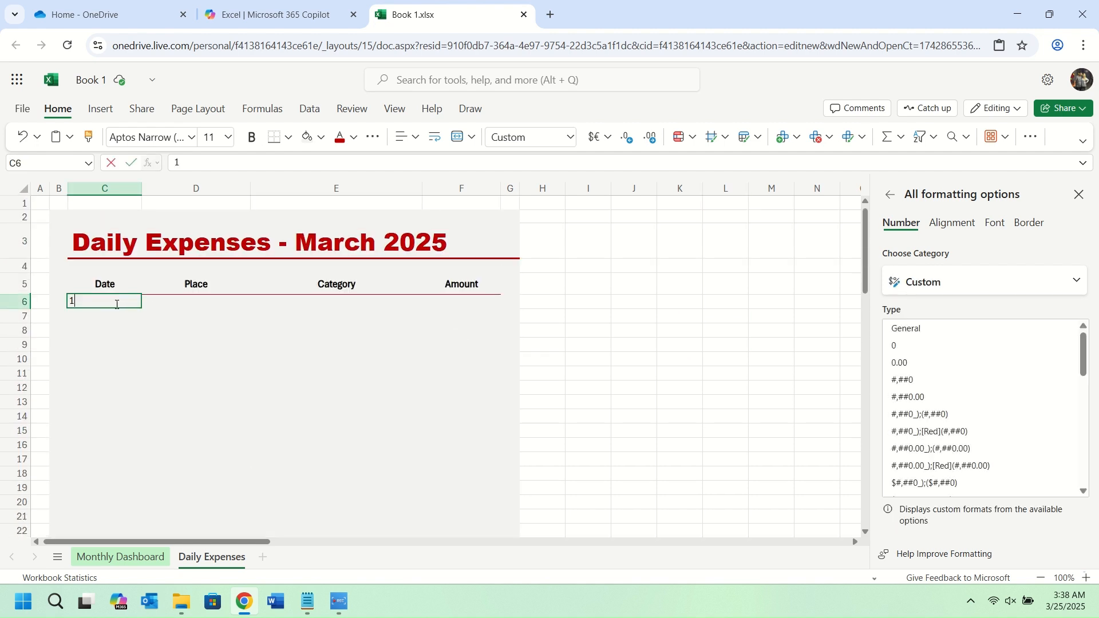
text( march)
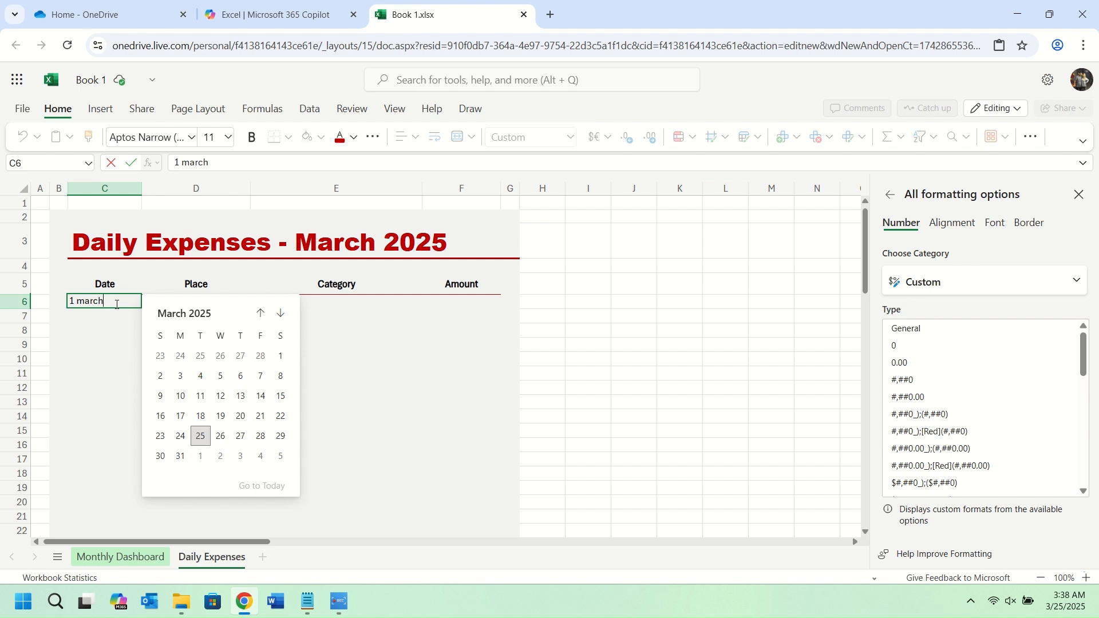
key(Return)
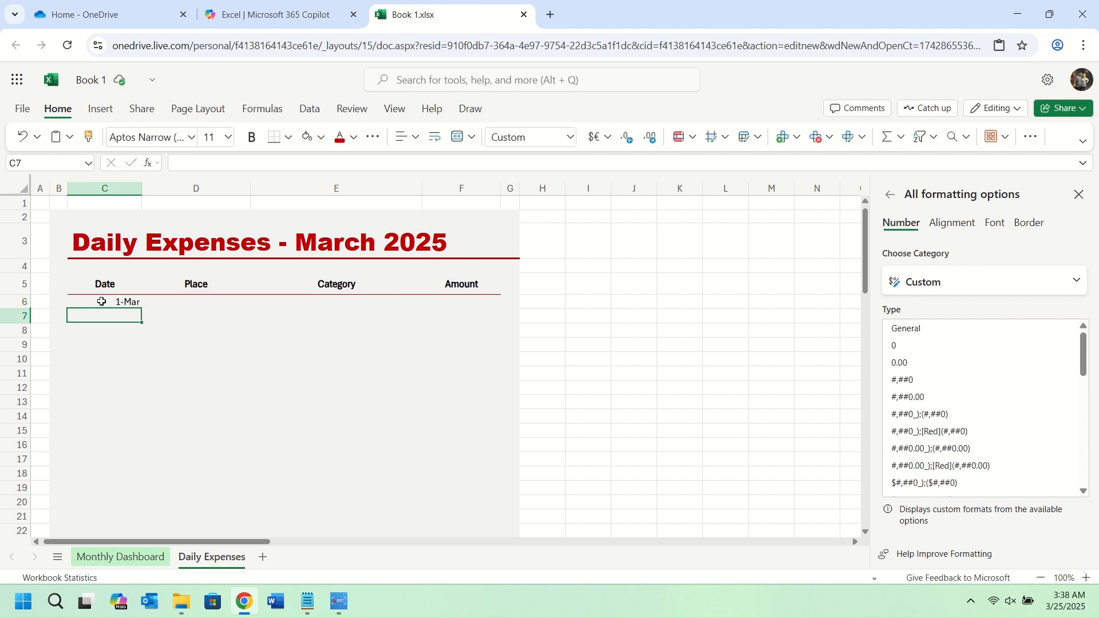
Center the Date cells C6:C49 horizontally
drag(102, 301, 106, 358)
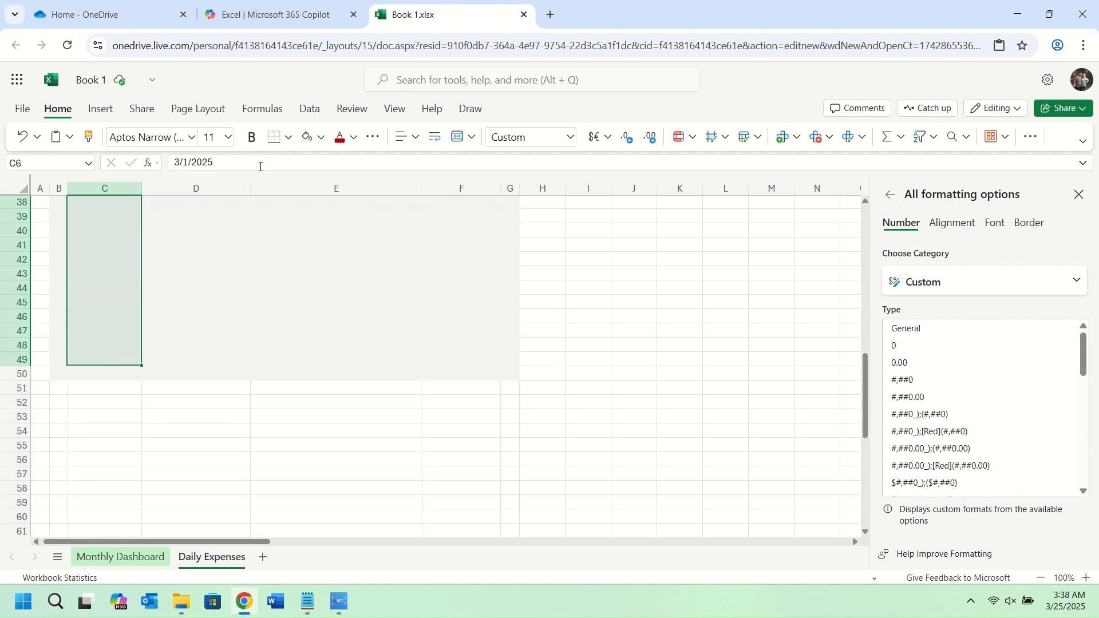
click(409, 135)
click(433, 194)
click(100, 270)
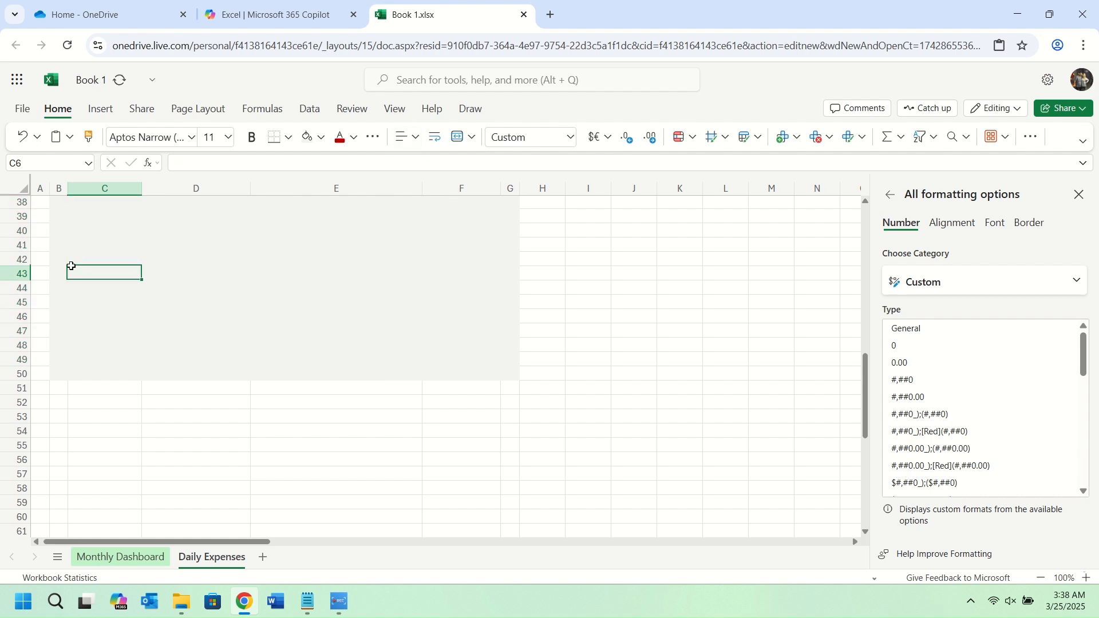
scroll(100, 266, up, 5)
scroll(100, 267, up, 7)
double_click(99, 315)
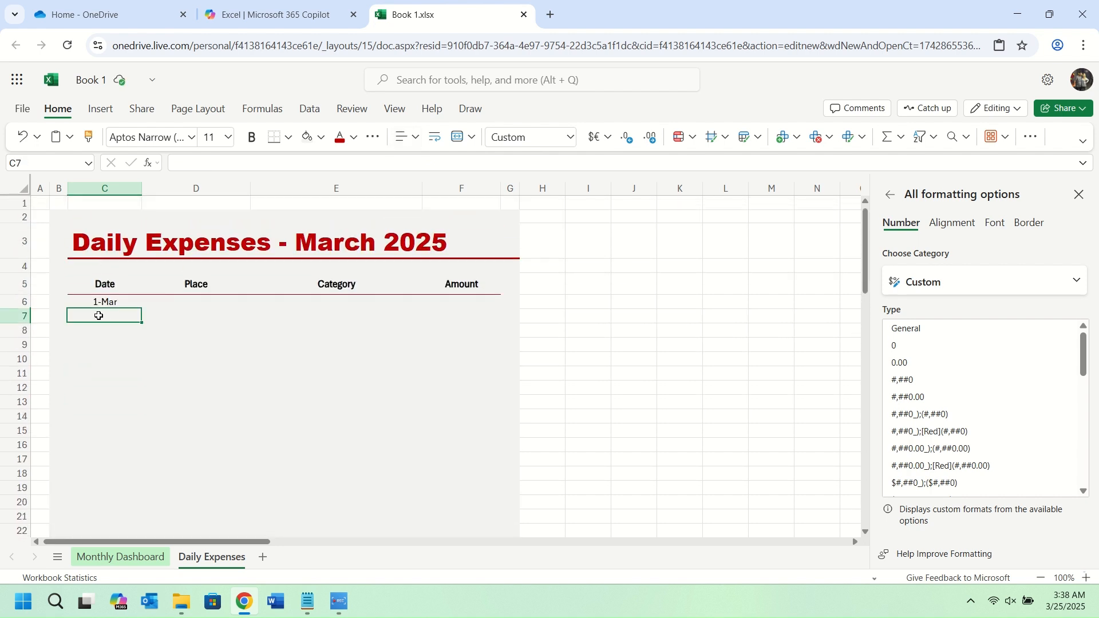
click(107, 335)
double_click(106, 314)
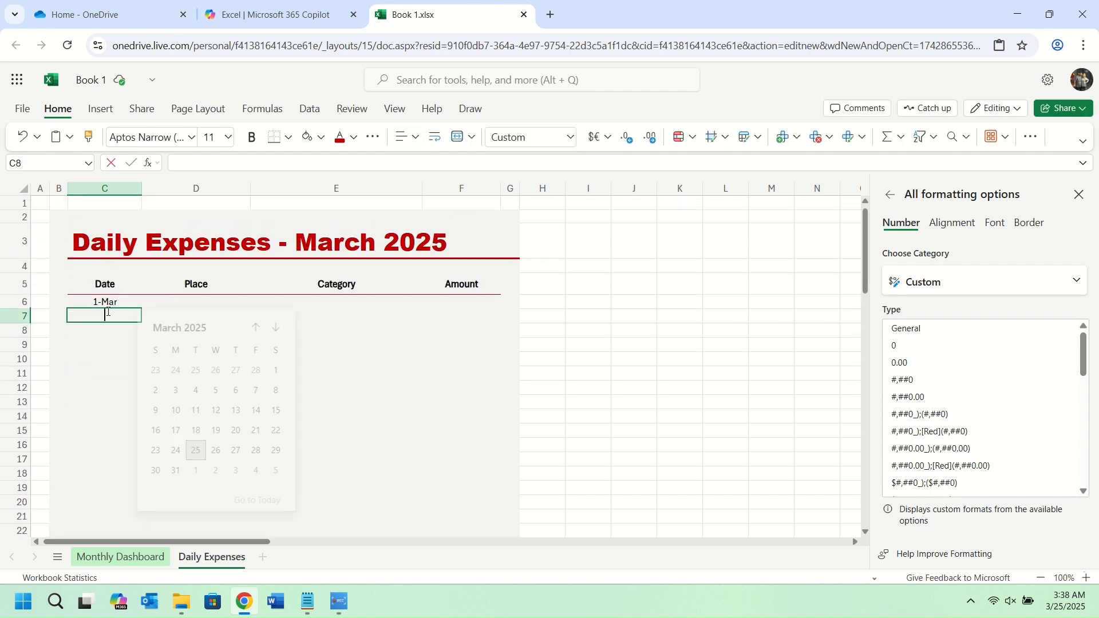
click(107, 344)
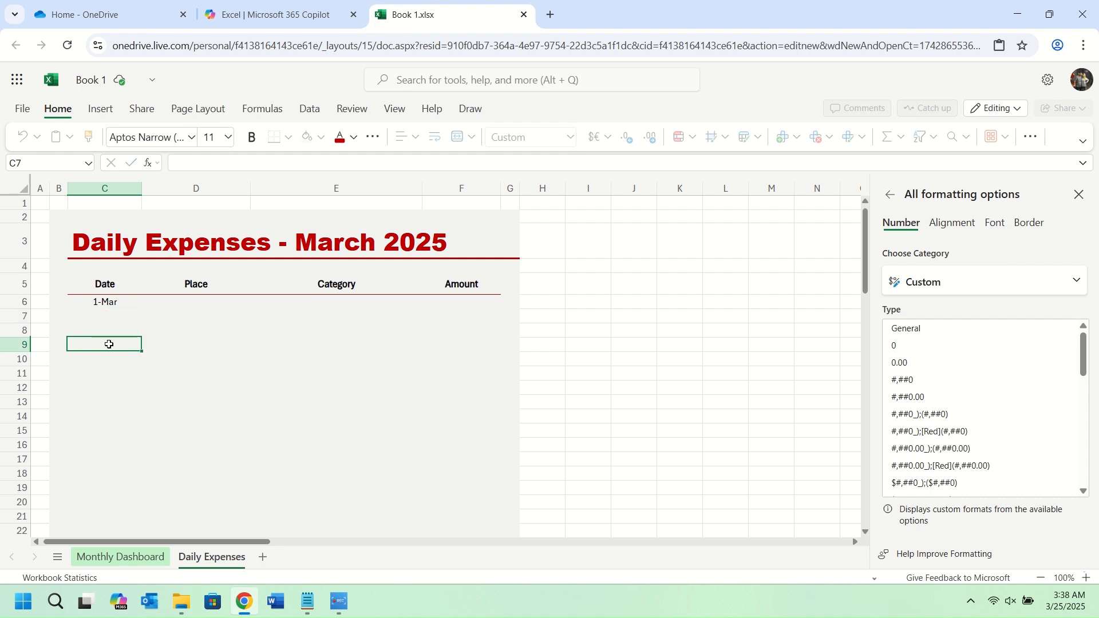
click(118, 304)
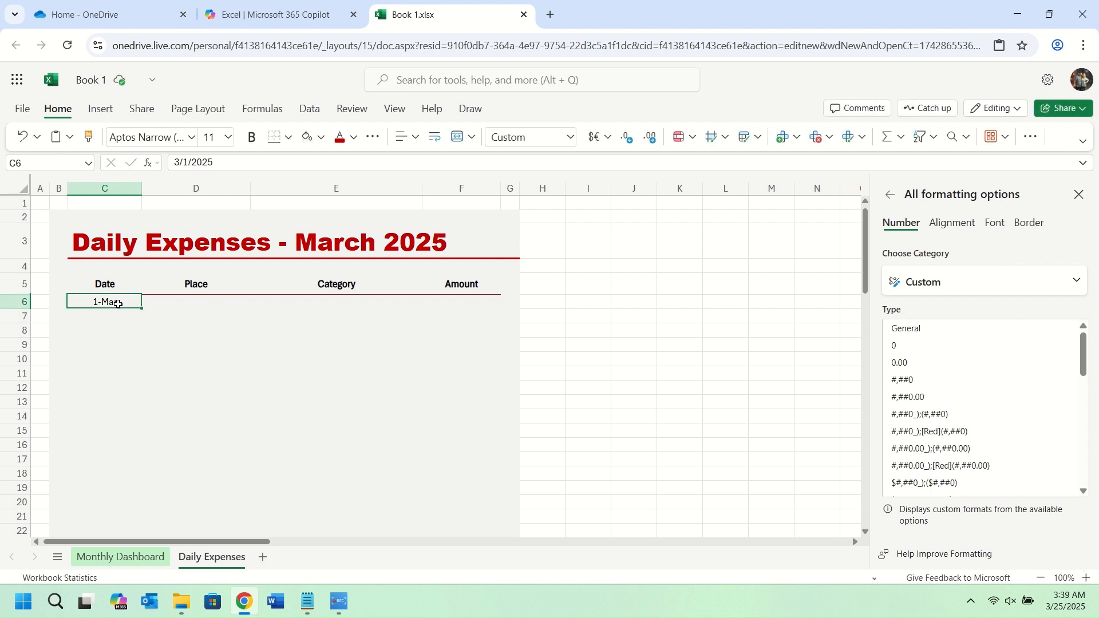
Clear the date from cell C6 and close the formatting options pane
key(Delete)
click(1081, 200)
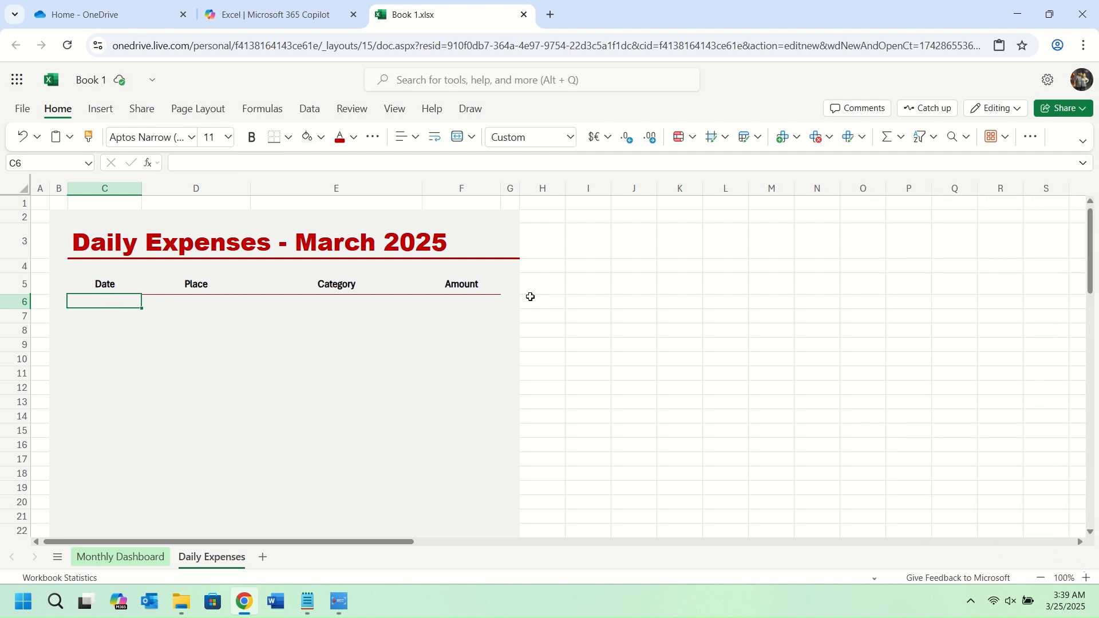
click(330, 303)
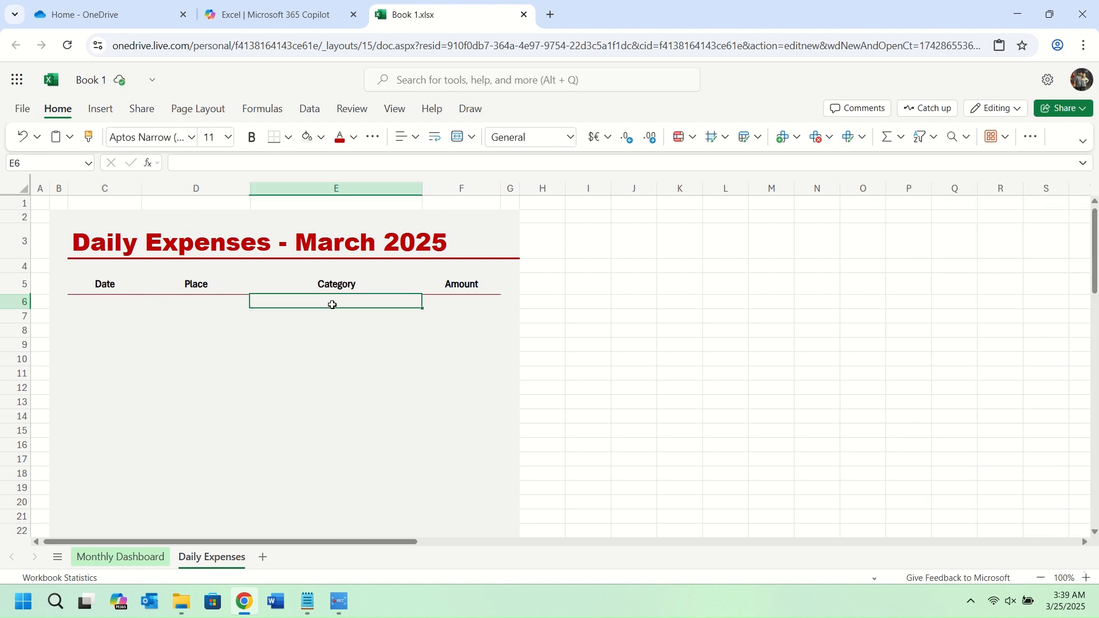
Define the named range "Category" for the expense category cells C20:C53 on the Monthly Dashboard sheet
click(123, 559)
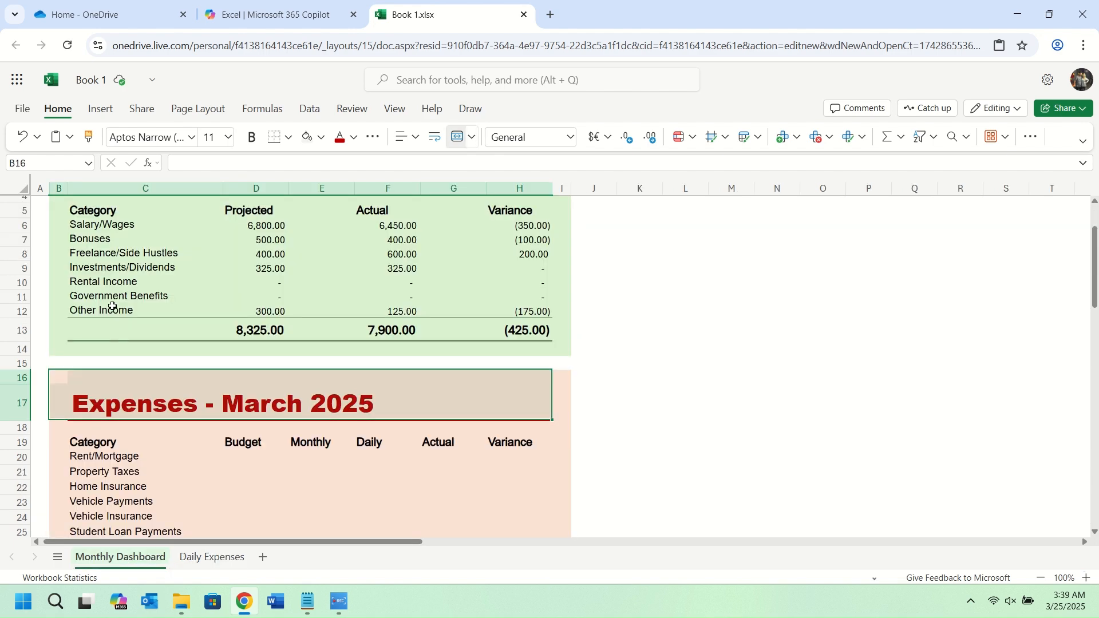
scroll(123, 378, down, 5)
click(98, 245)
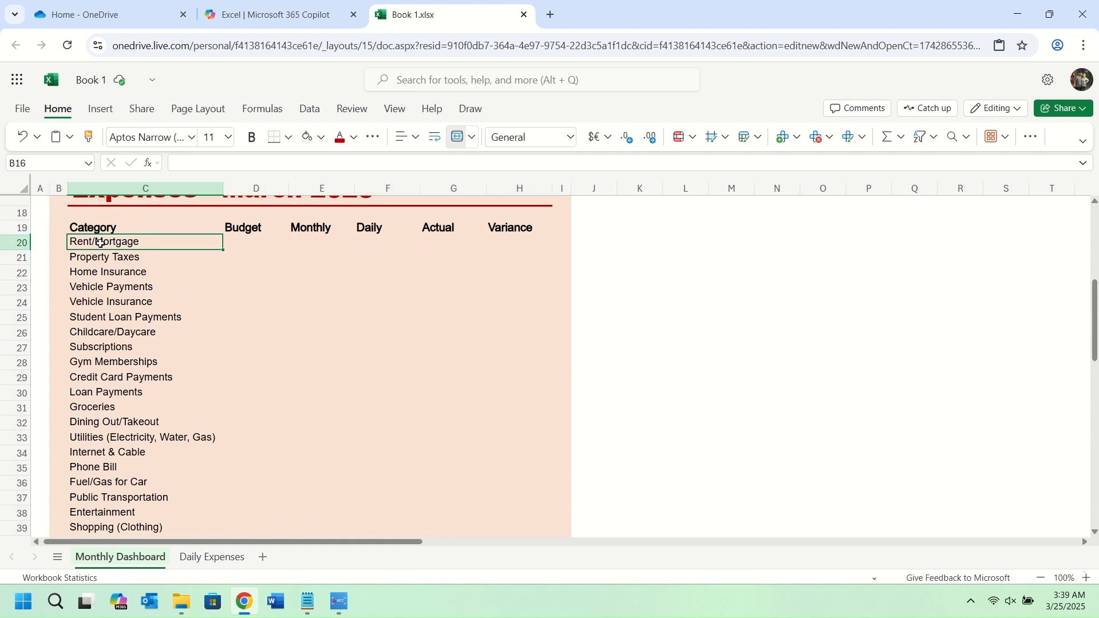
drag(98, 249, 127, 393)
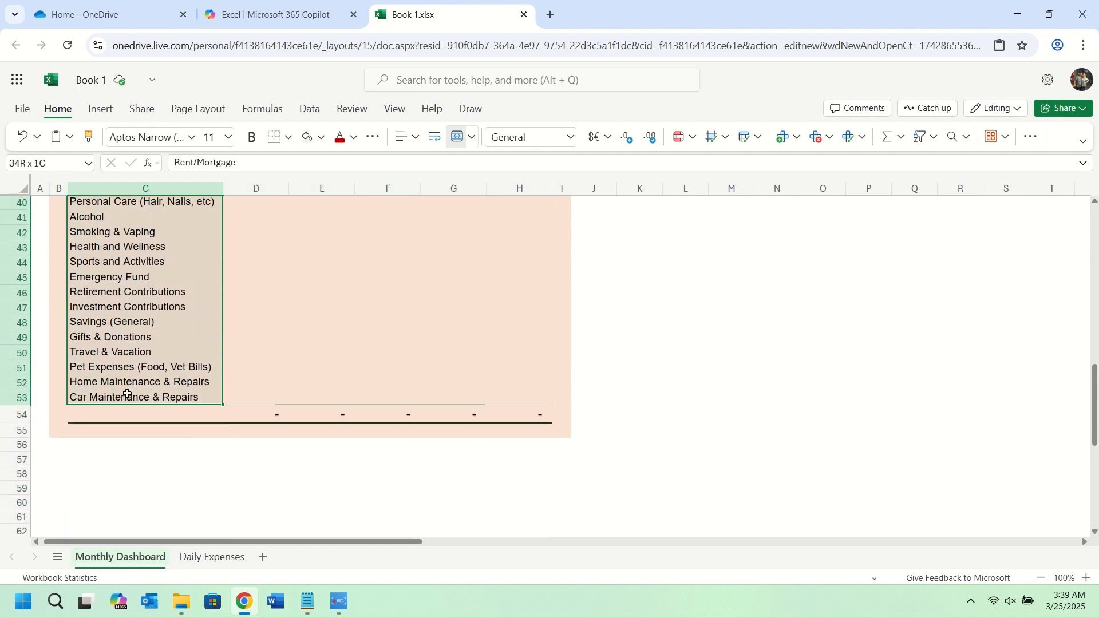
click(39, 165)
text(ate)
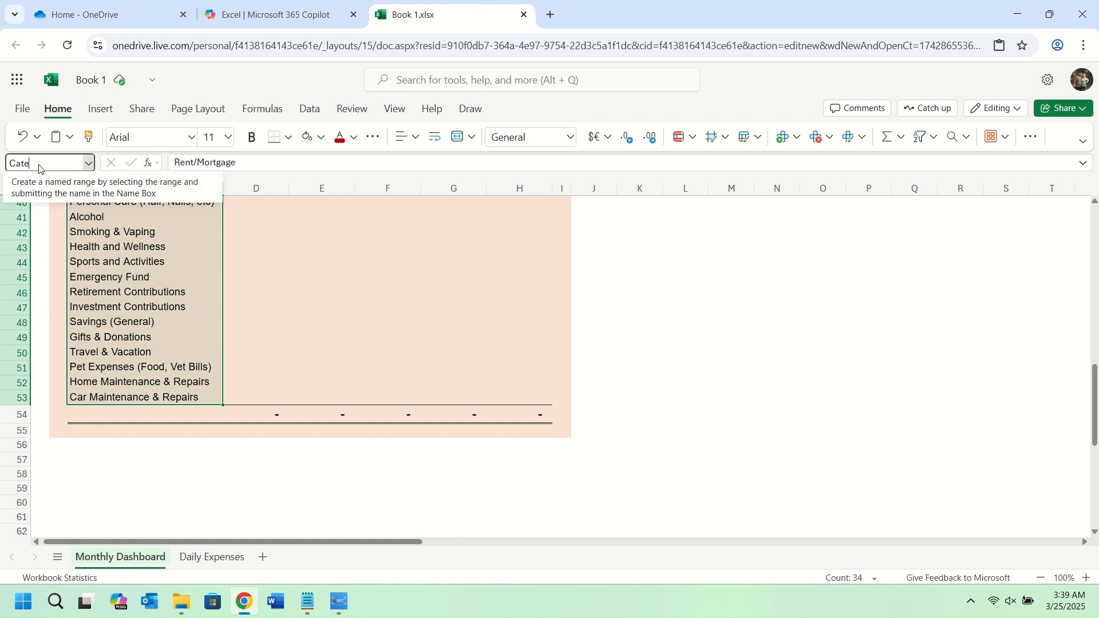
text(gory)
key(Return)
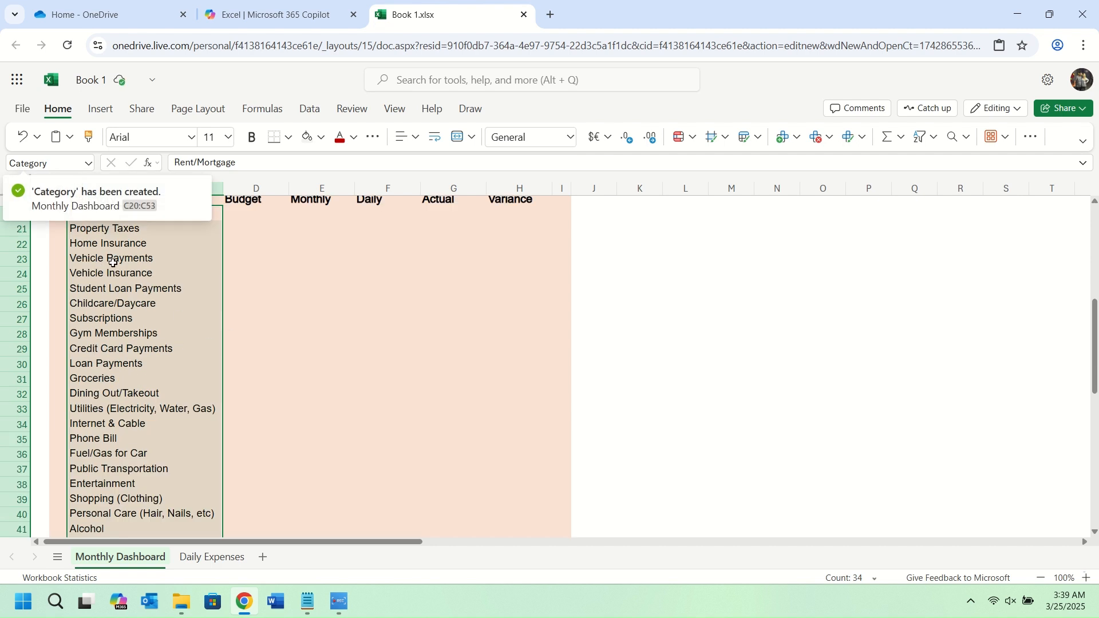
click(138, 336)
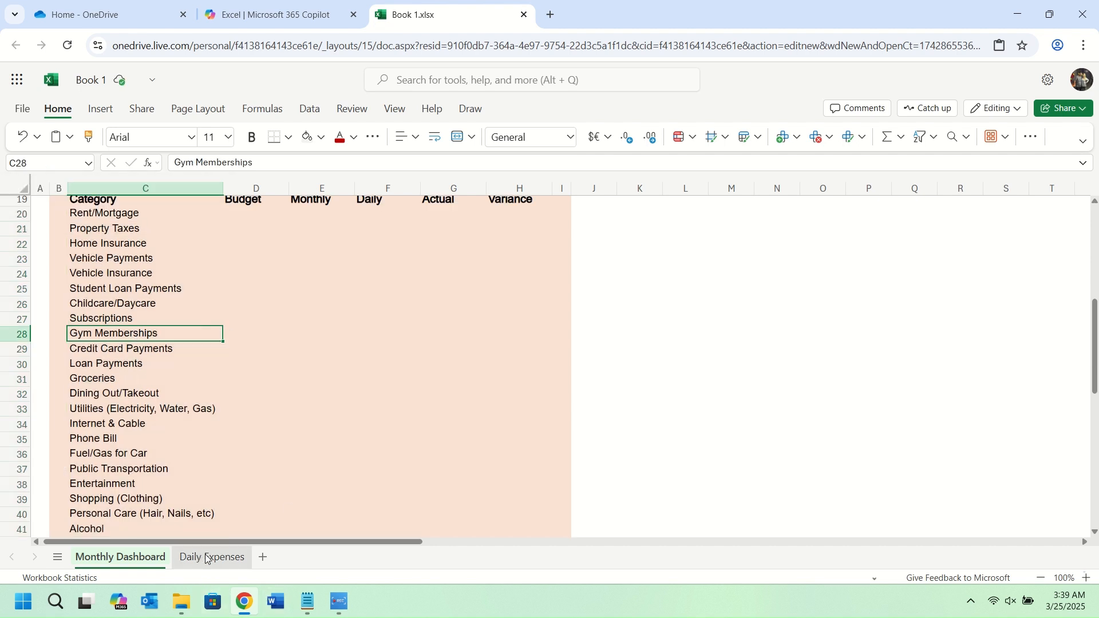
On the Daily Expenses sheet, apply List data validation with source =Category to the Category column cells from E6 down
click(207, 558)
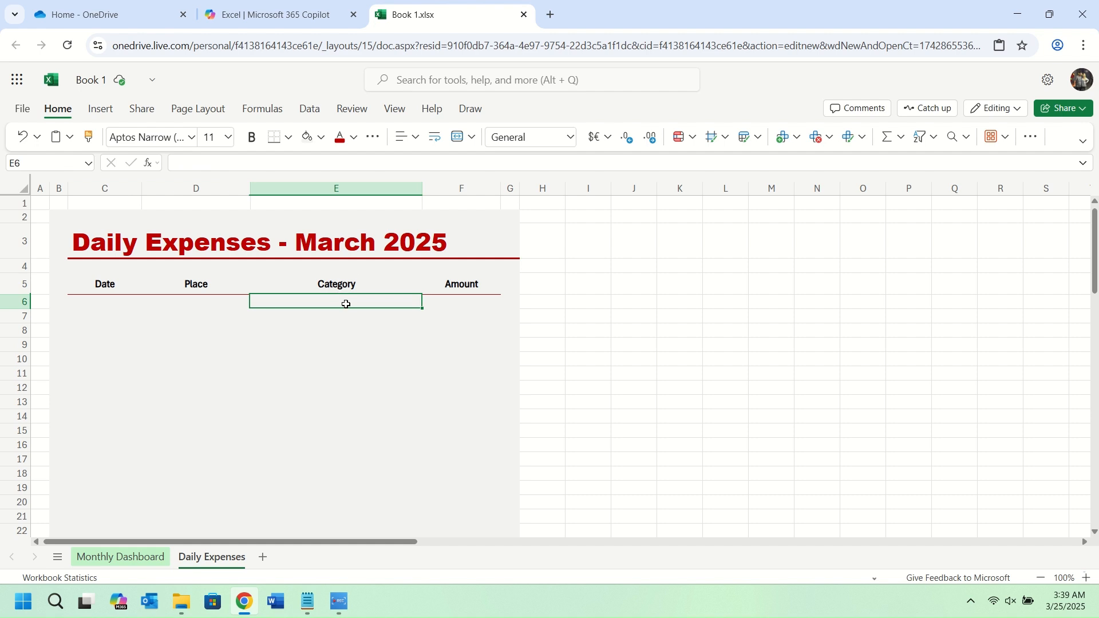
click(309, 109)
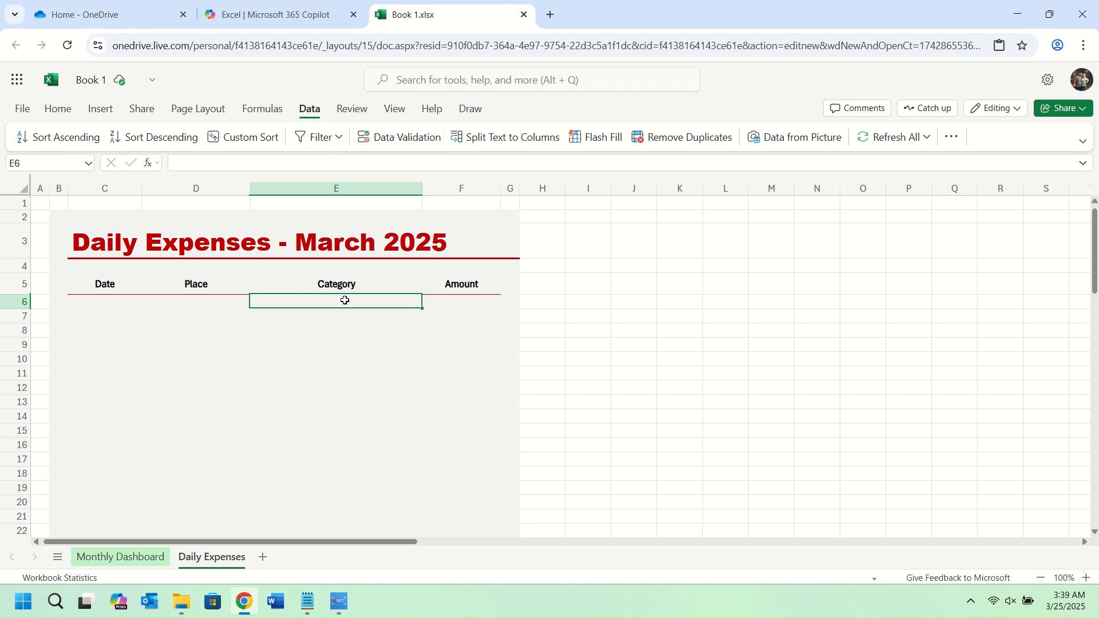
drag(345, 301, 336, 275)
scroll(351, 267, up, 10)
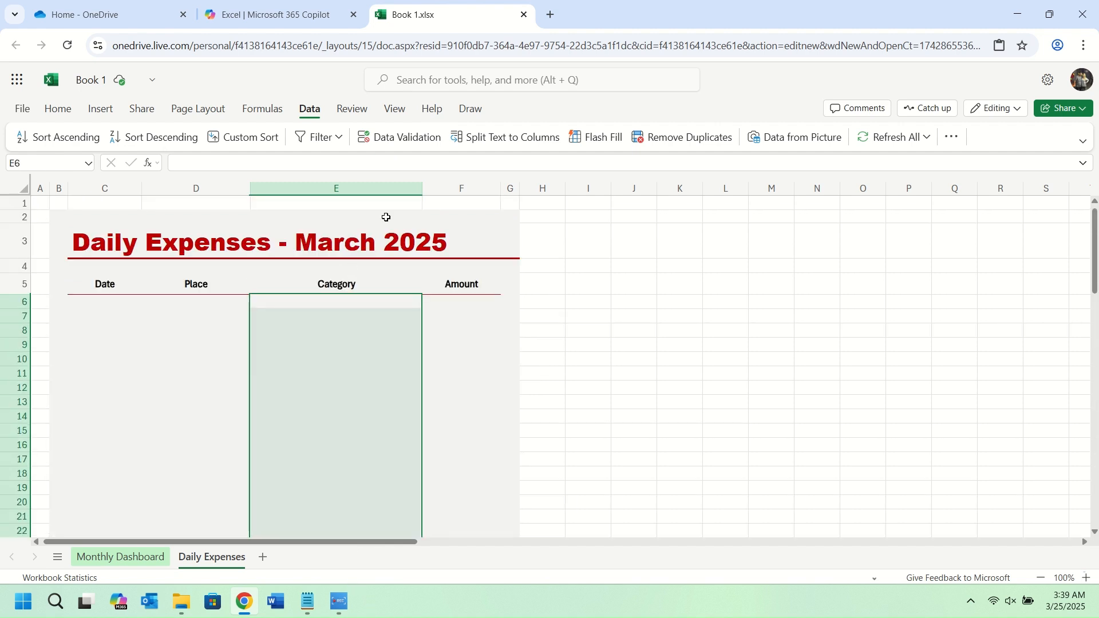
click(421, 139)
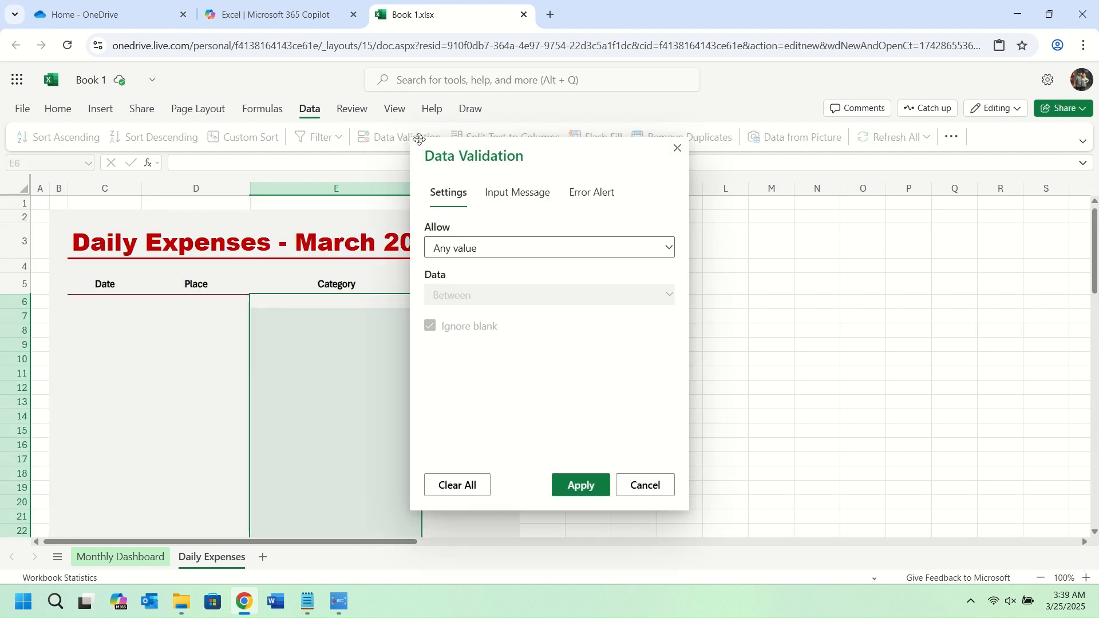
click(484, 249)
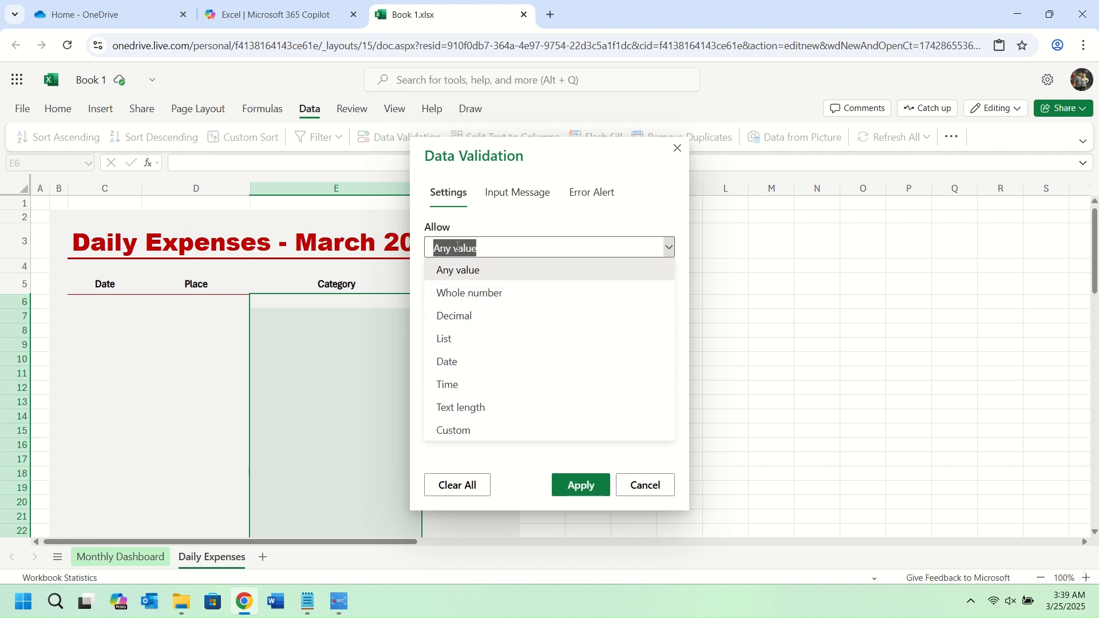
click(468, 339)
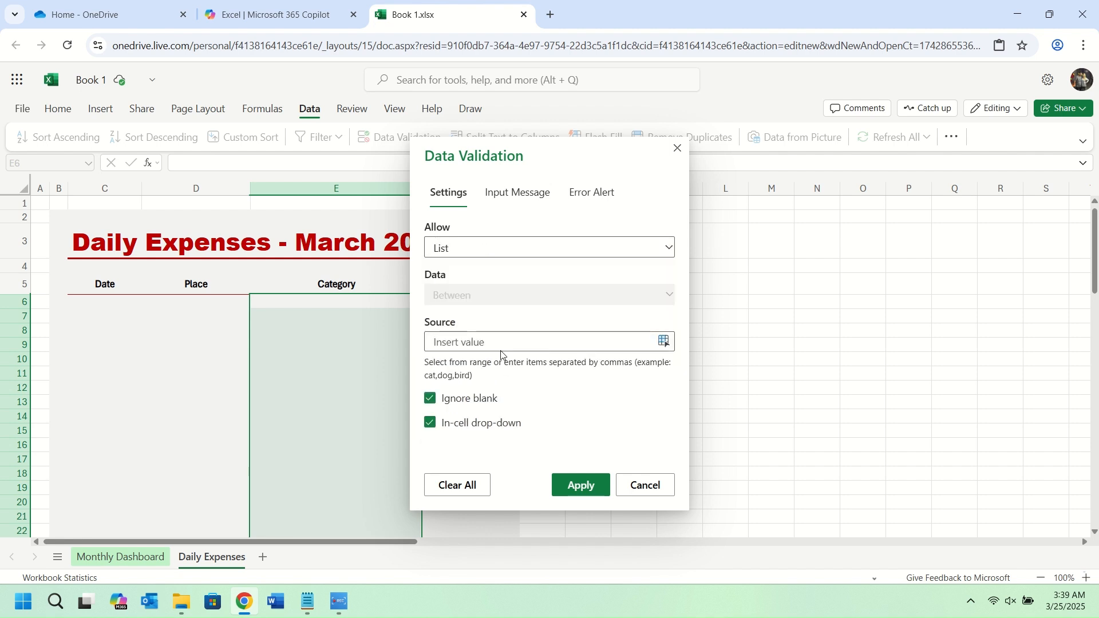
click(476, 341)
text(=Category)
click(582, 485)
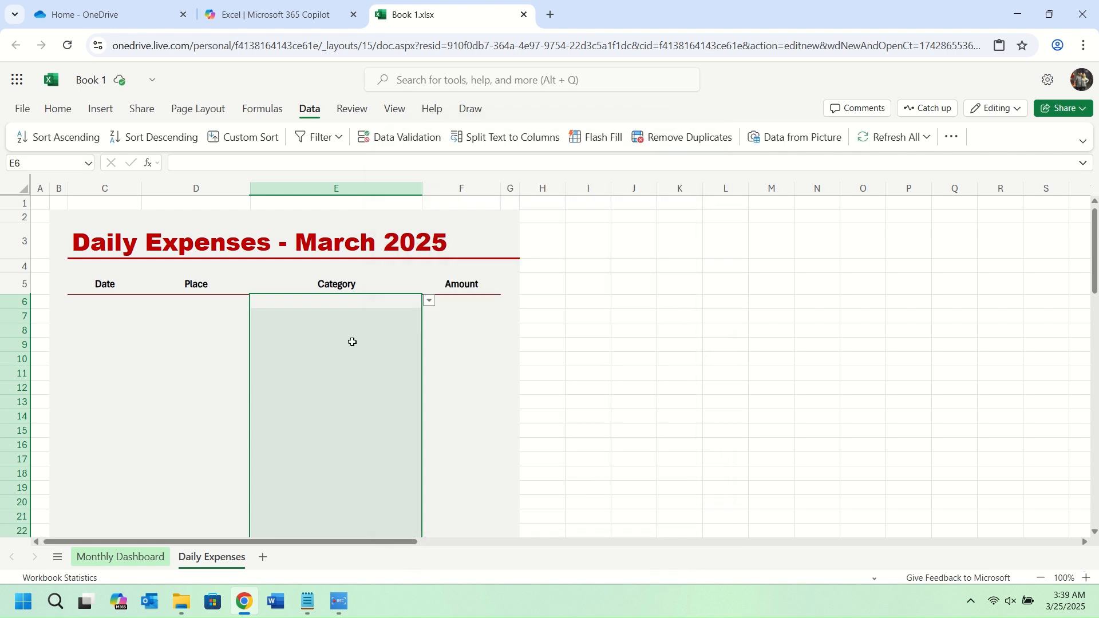
Examine the category choices offered by the drop-down list in cell E7
click(375, 317)
click(430, 315)
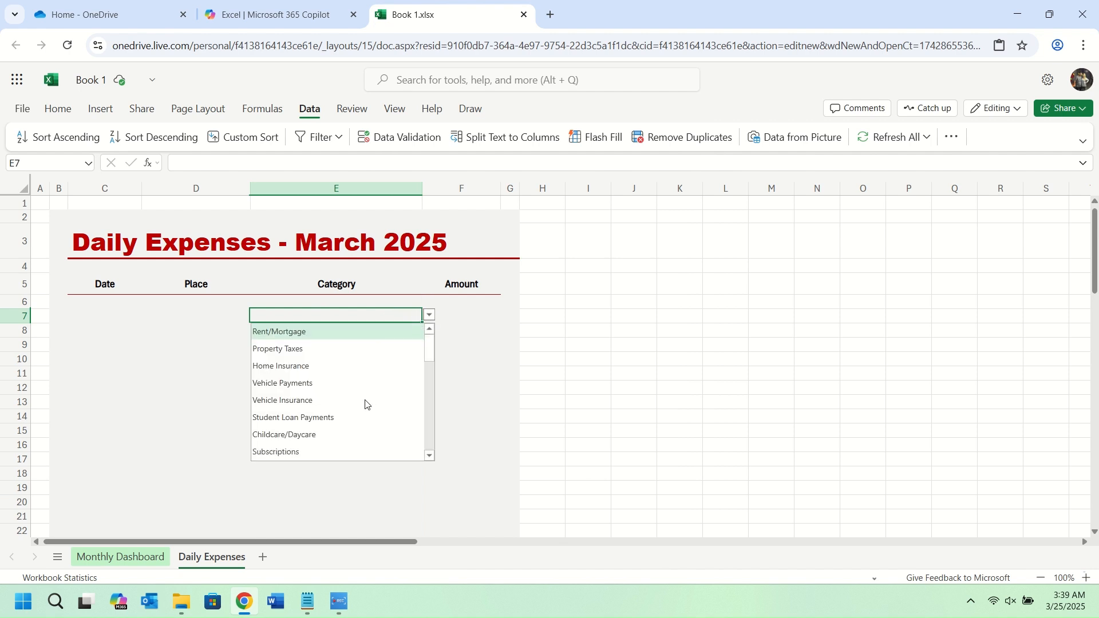
scroll(365, 405, down, 5)
scroll(366, 404, up, 1)
click(504, 345)
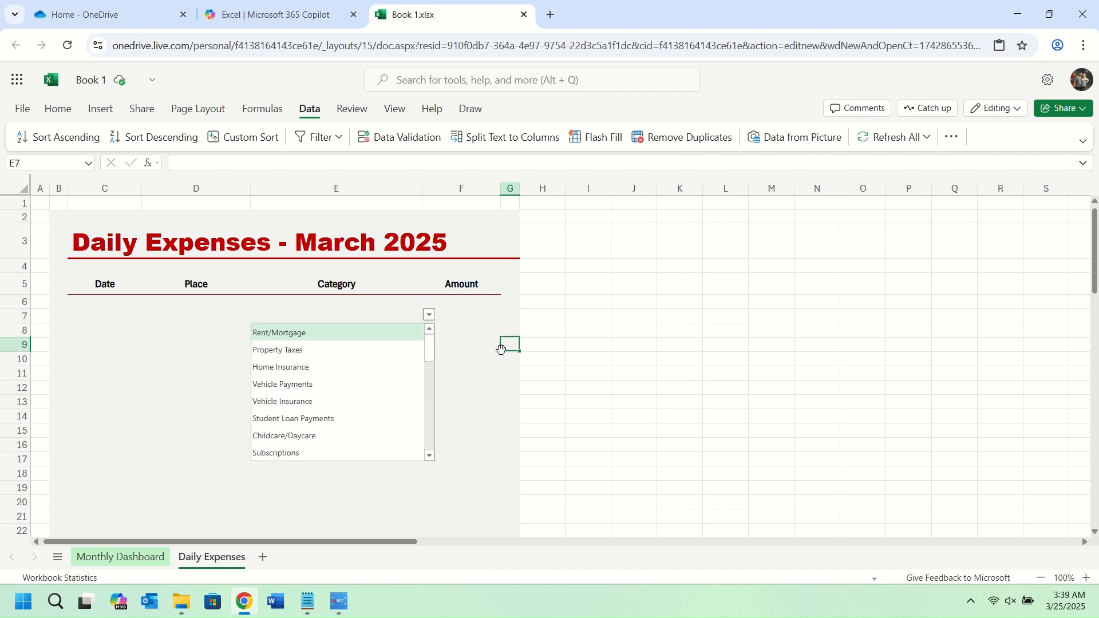
Test the category suggestions in cell E7 by entering "Gro", and erase the text
click(297, 316)
text(Gro)
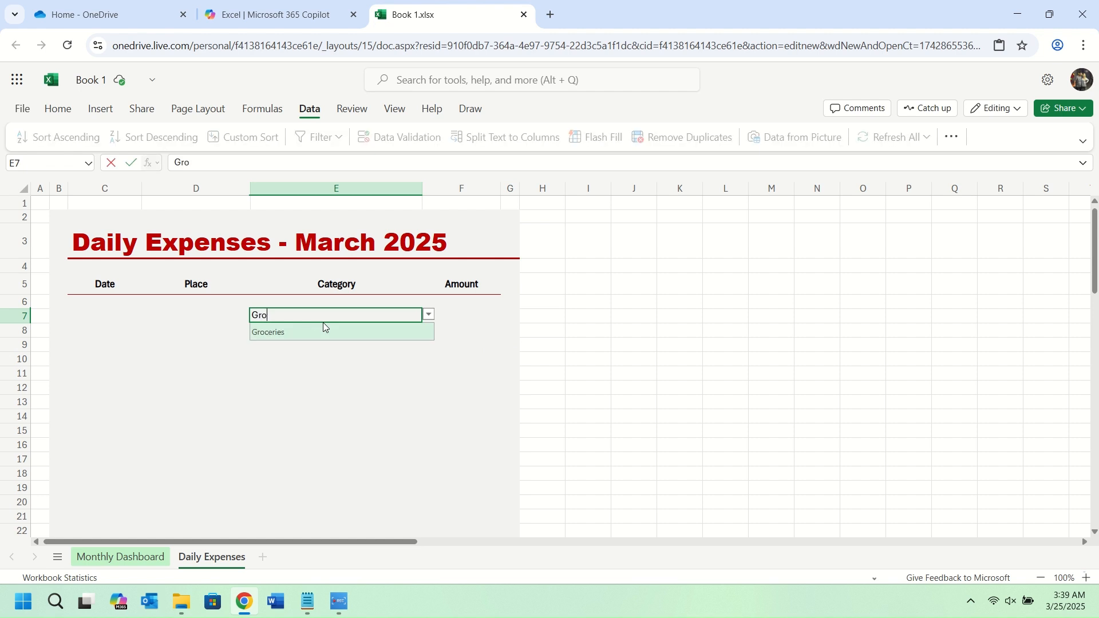
key(BackSpace)
key(BackSpace)
key(BackSpace)
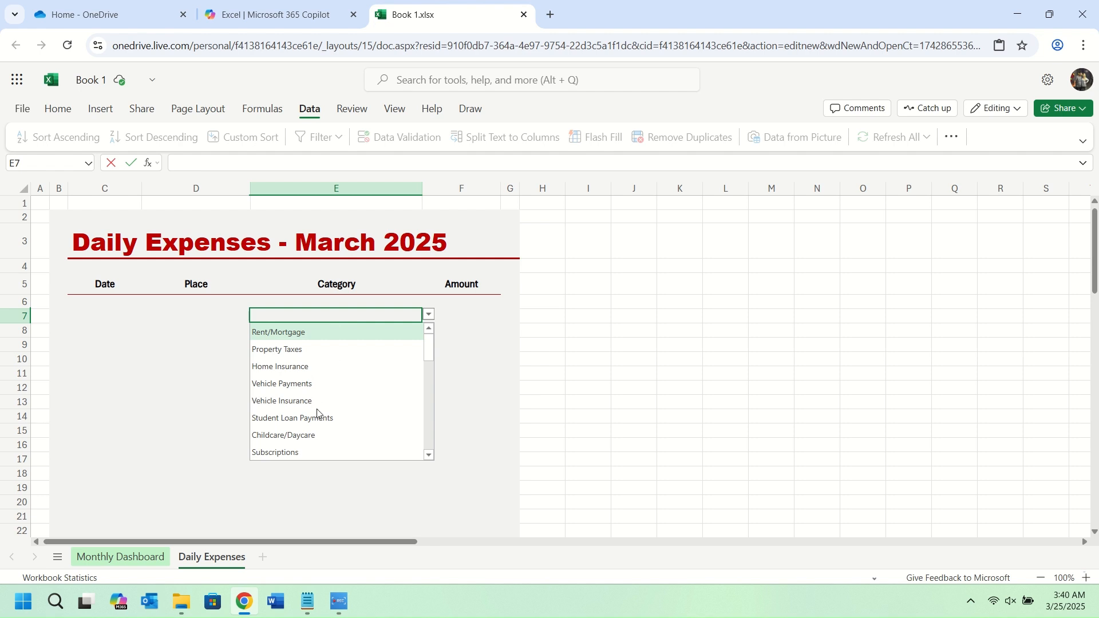
Try to enter the invalid category "klahsdfi" in cell E7 and cancel the entry
text(klahsdfi)
key(Return)
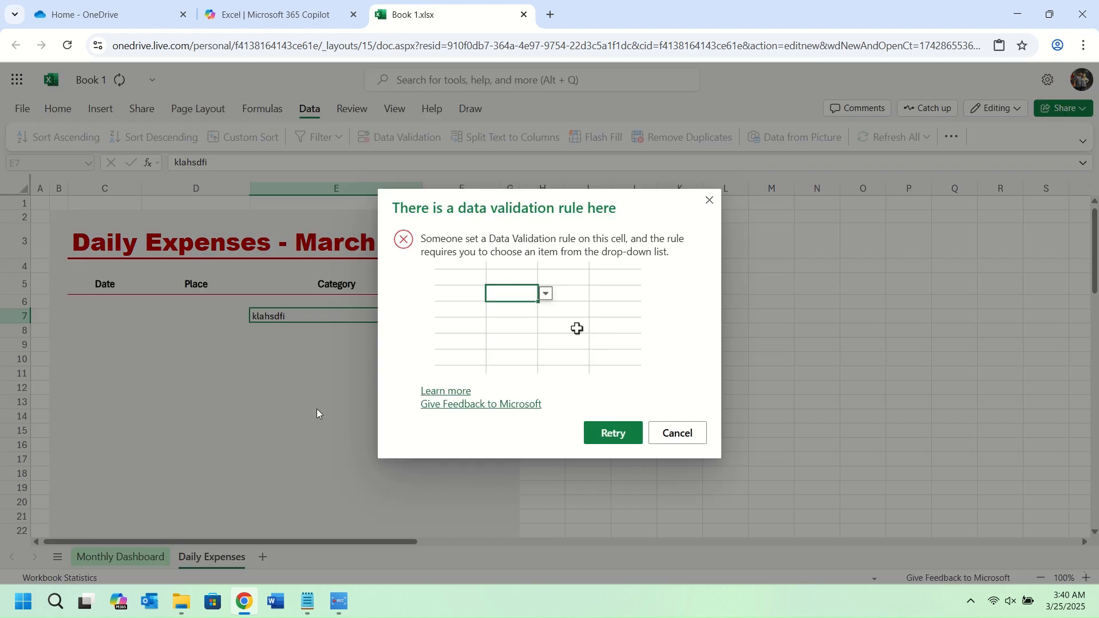
click(690, 437)
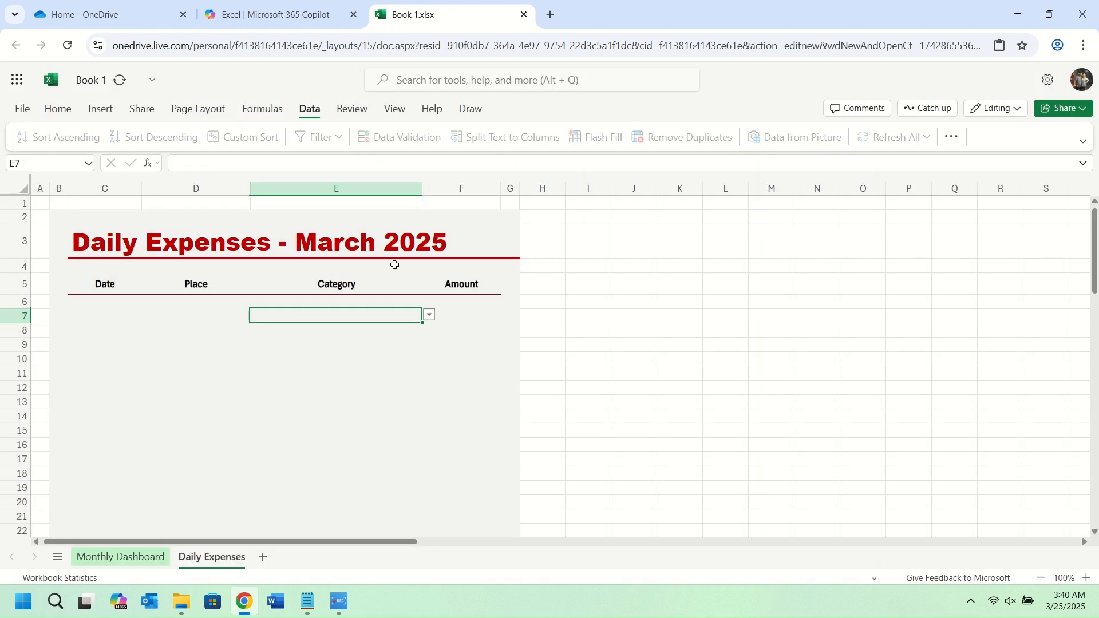
click(377, 304)
click(371, 315)
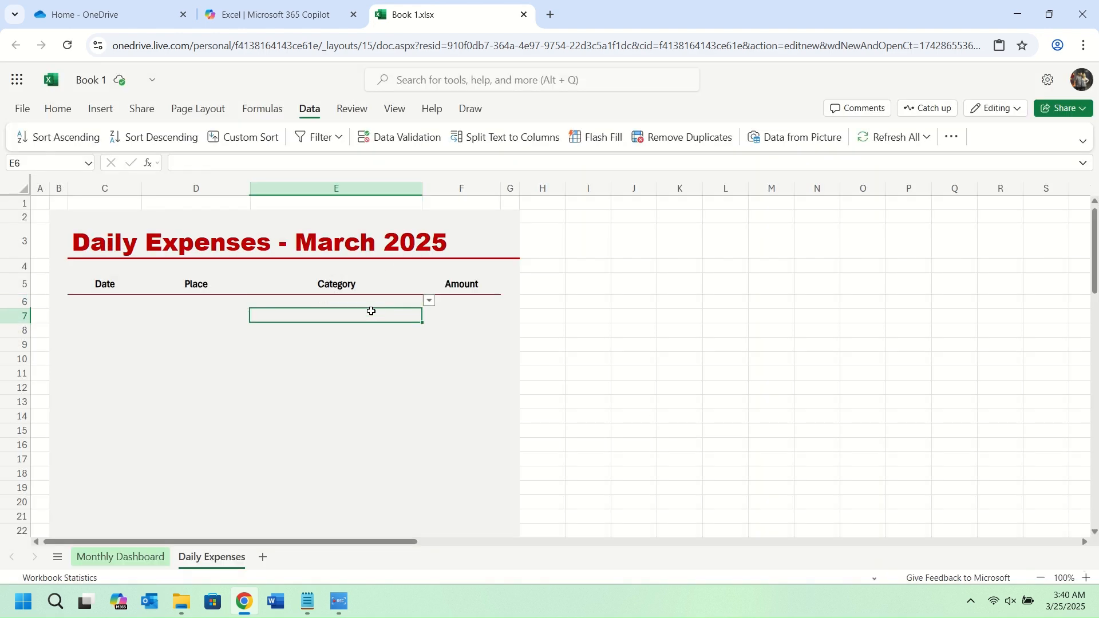
click(372, 302)
Set the Daily Expenses sheet's tab color to the standard red
click(89, 301)
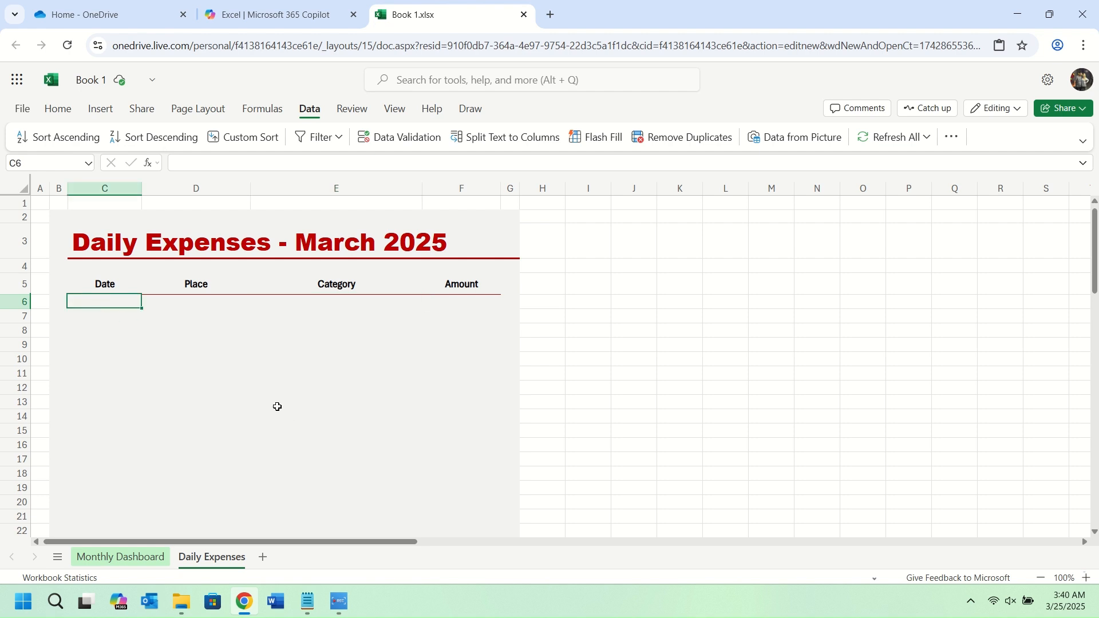
scroll(275, 406, down, 1)
scroll(273, 402, up, 1)
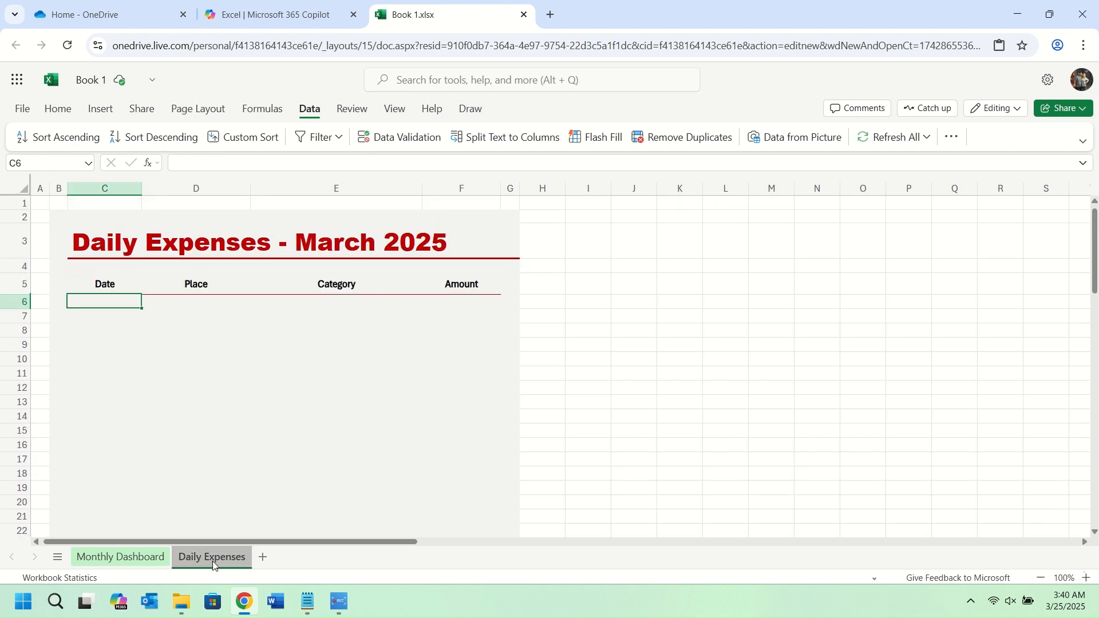
right_click(212, 561)
mouse_move(314, 471)
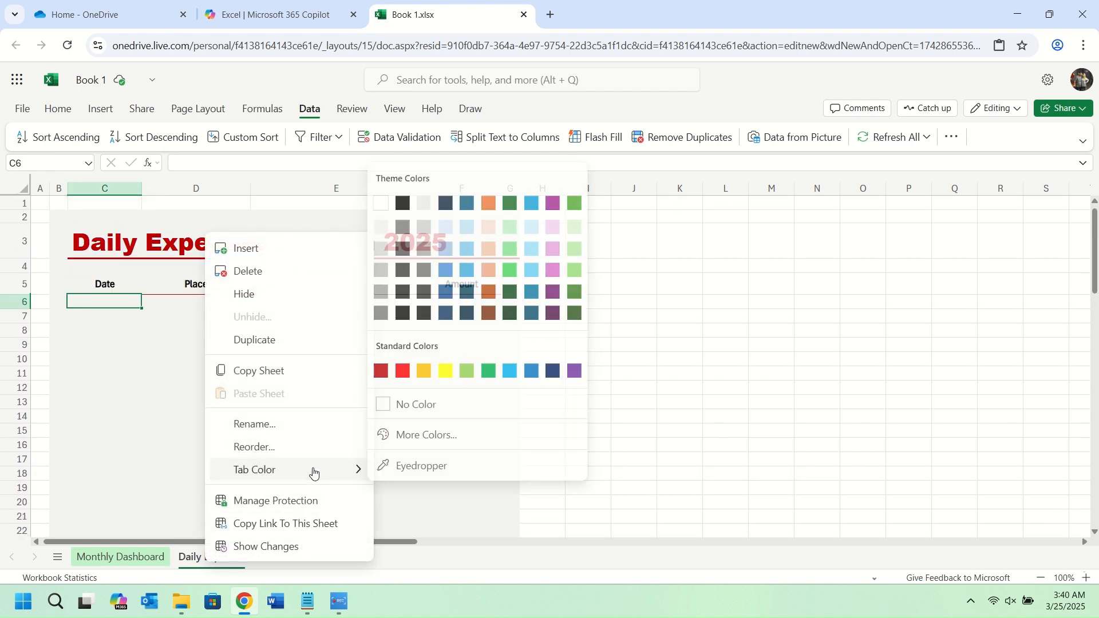
click(405, 372)
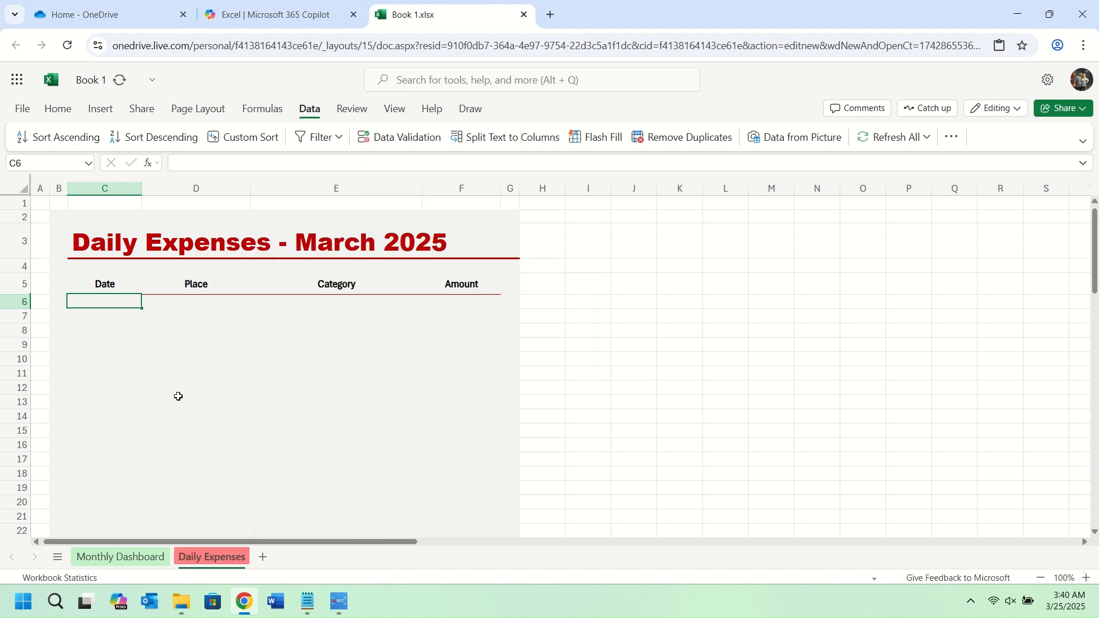
click(171, 375)
click(115, 306)
Start a SUMIF formula in the Daily column's cell F20 on the Monthly Dashboard, with range 'Daily Expenses'!E6:E49
click(133, 557)
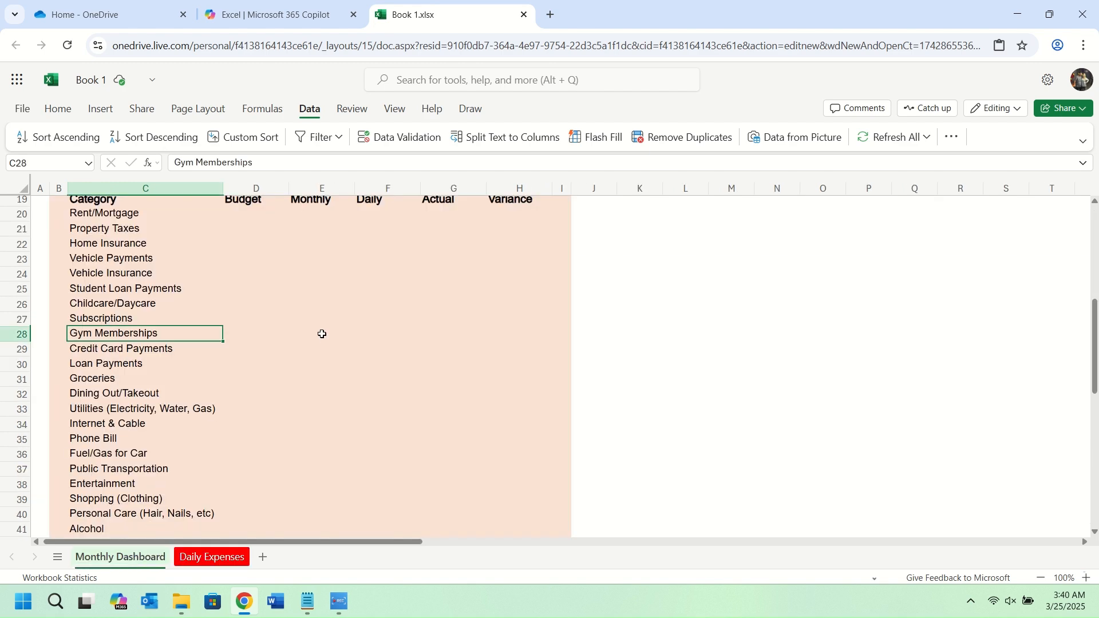
scroll(322, 334, up, 5)
scroll(192, 401, down, 3)
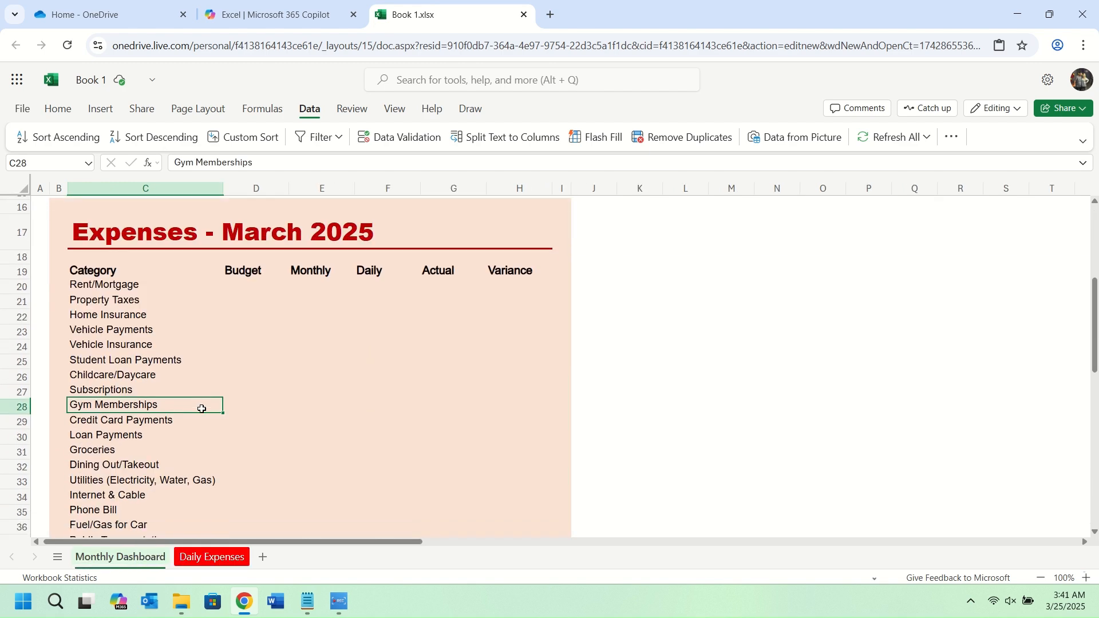
click(372, 285)
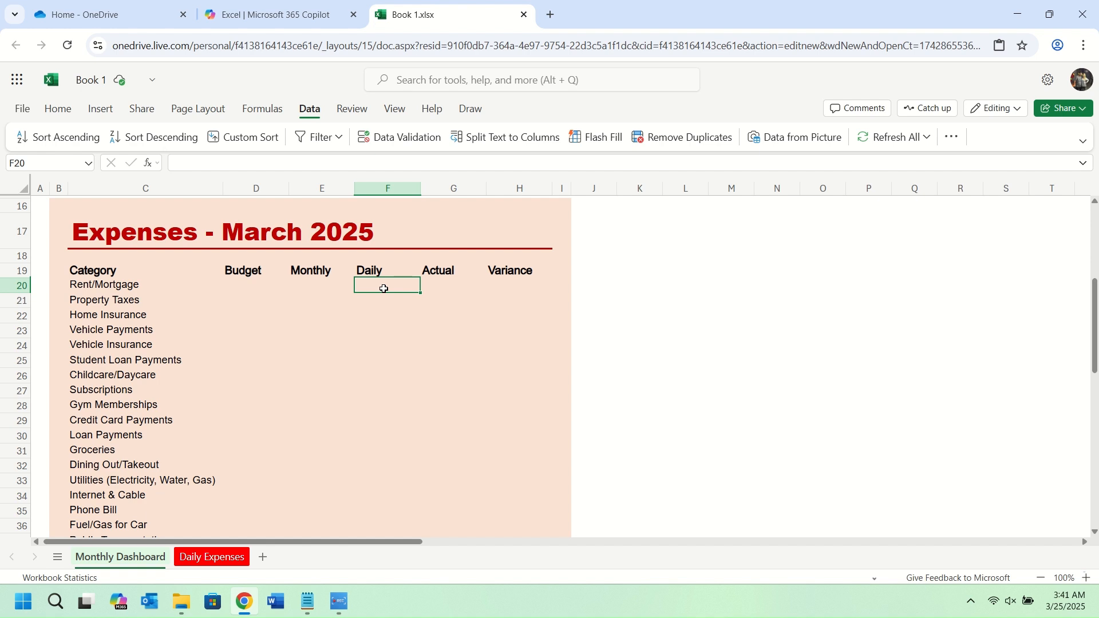
text(=sumi)
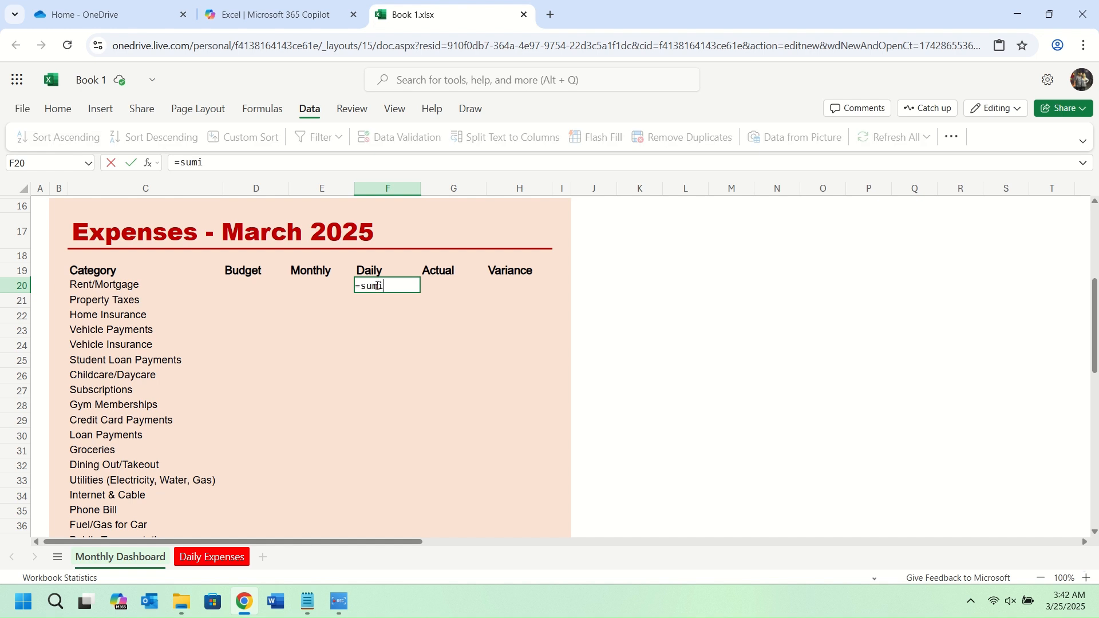
text(f()
click(226, 557)
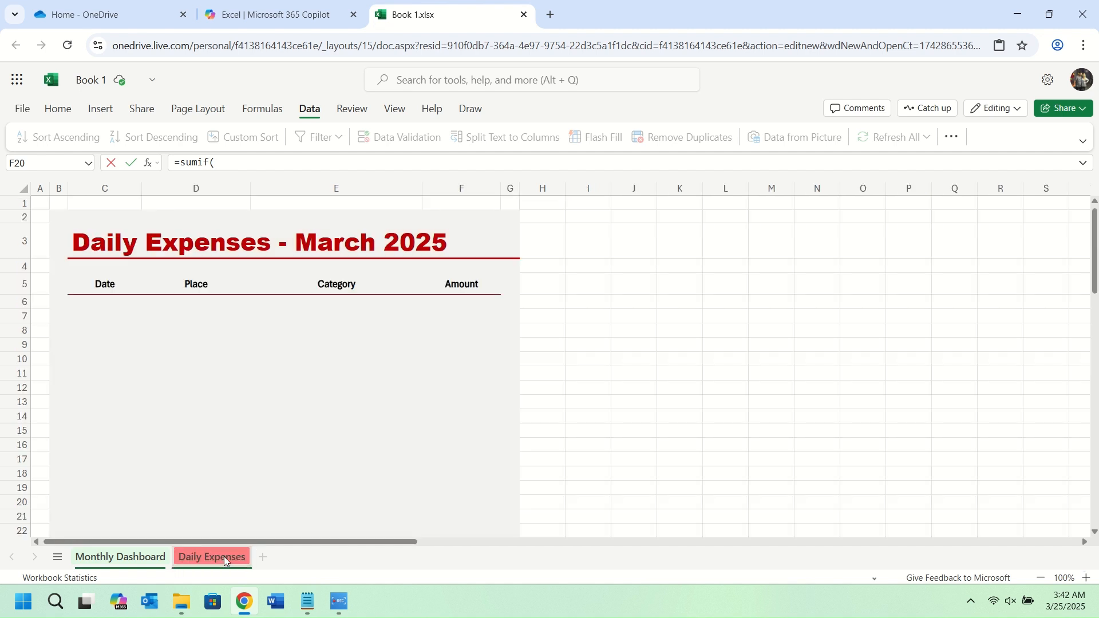
click(337, 302)
drag(337, 301, 335, 415)
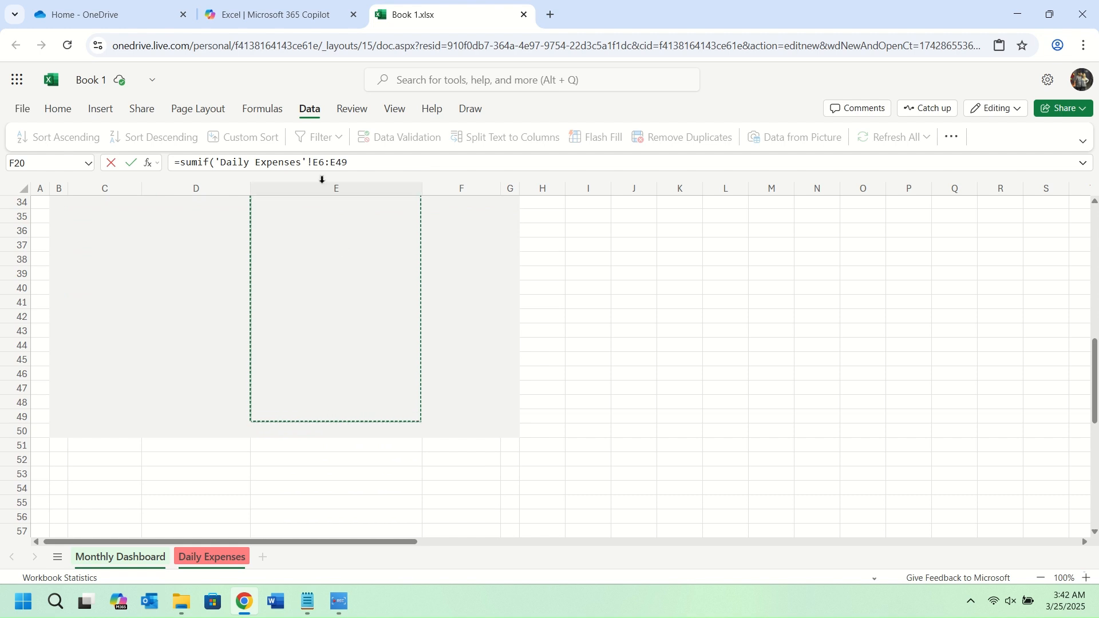
Make the SUMIF formula's category range absolute as 'Daily Expenses'!$E$6:$E$49
drag(315, 166, 354, 165)
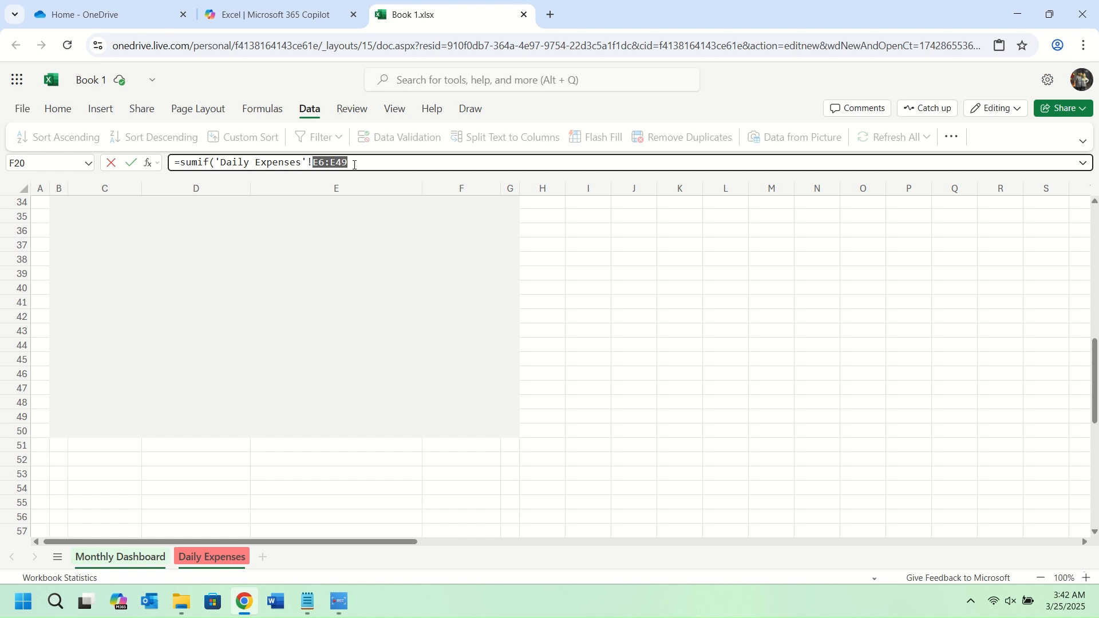
key(F4)
click(390, 164)
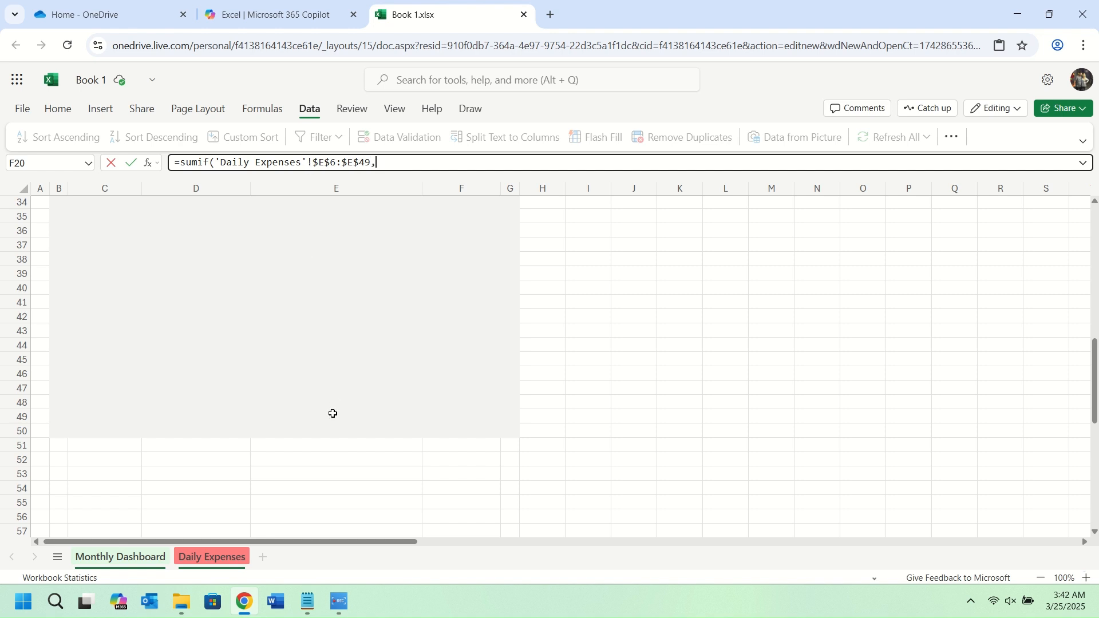
Add the Rent/Mortgage cell on the Monthly Dashboard as the SUMIF criterion, with the column locked as $C20
click(126, 558)
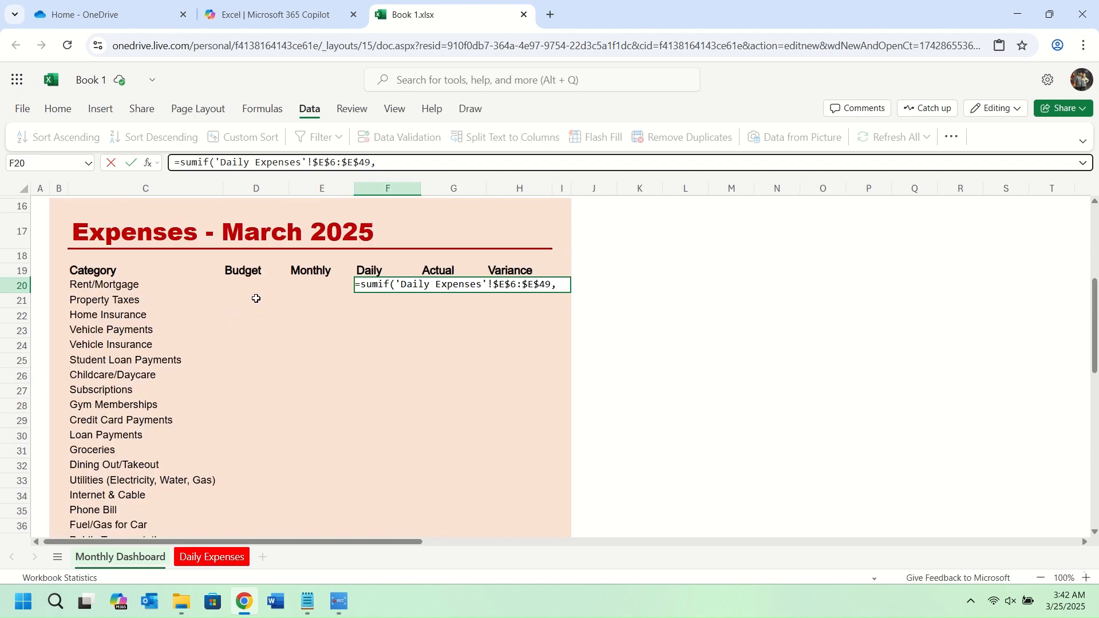
click(126, 285)
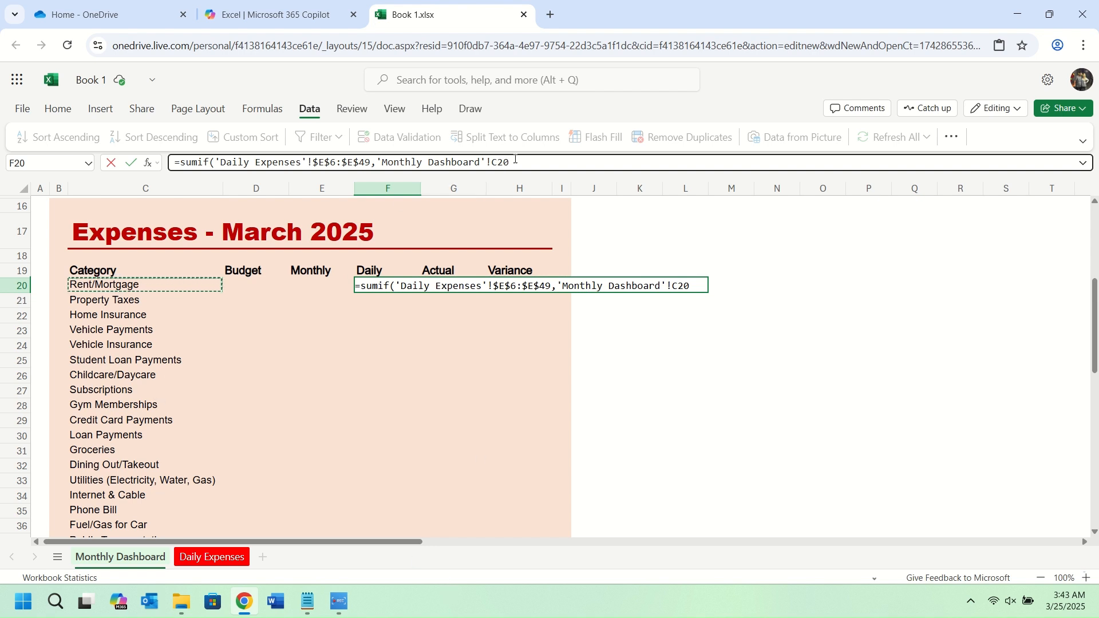
click(492, 164)
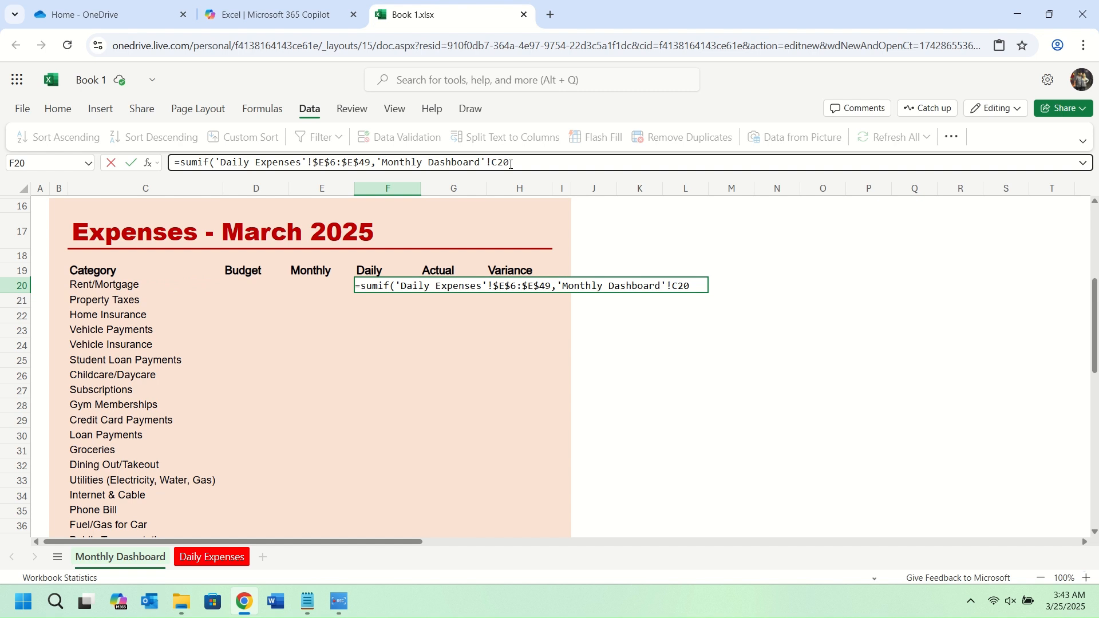
text($)
Complete the SUMIF formula with the absolute sum range 'Daily Expenses'!$F$6:$F$49 and enter it in cell F20
click(222, 558)
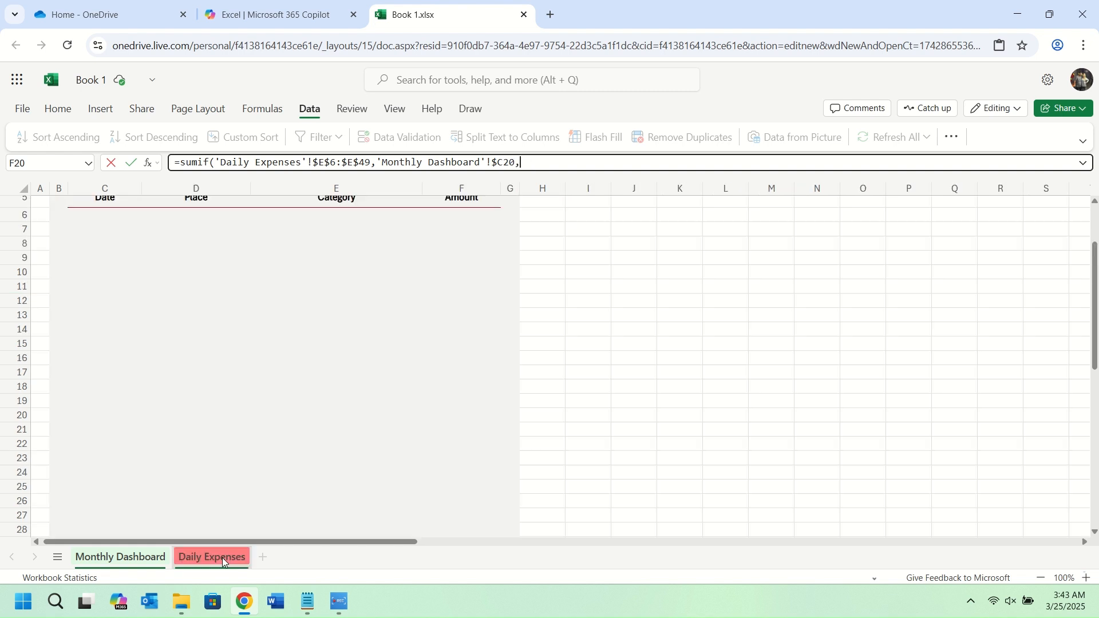
drag(467, 215, 471, 386)
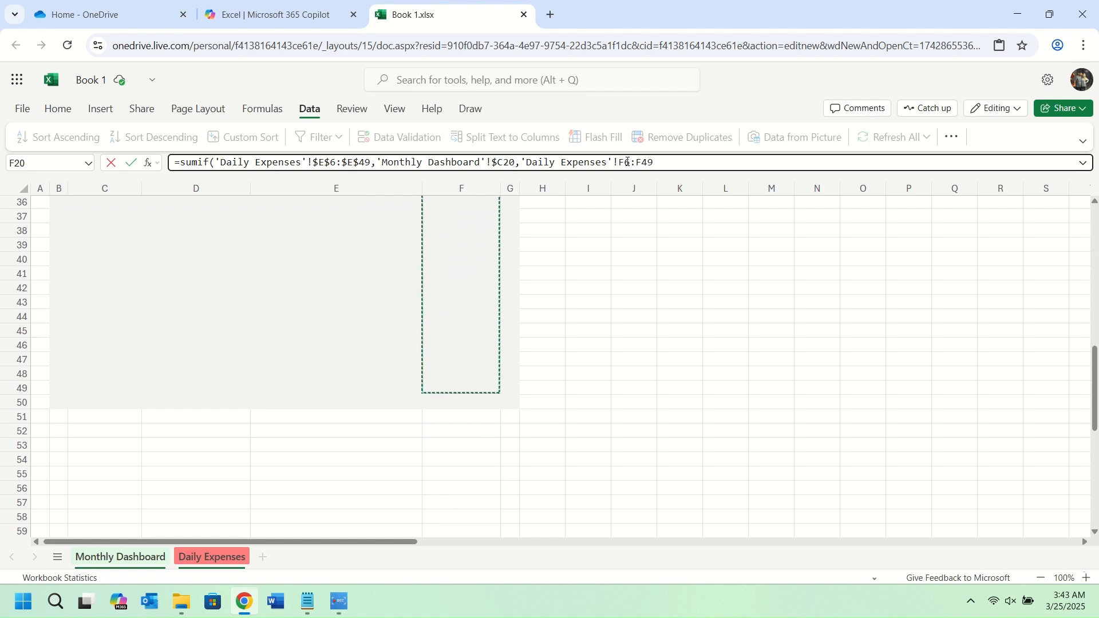
drag(617, 163, 671, 167)
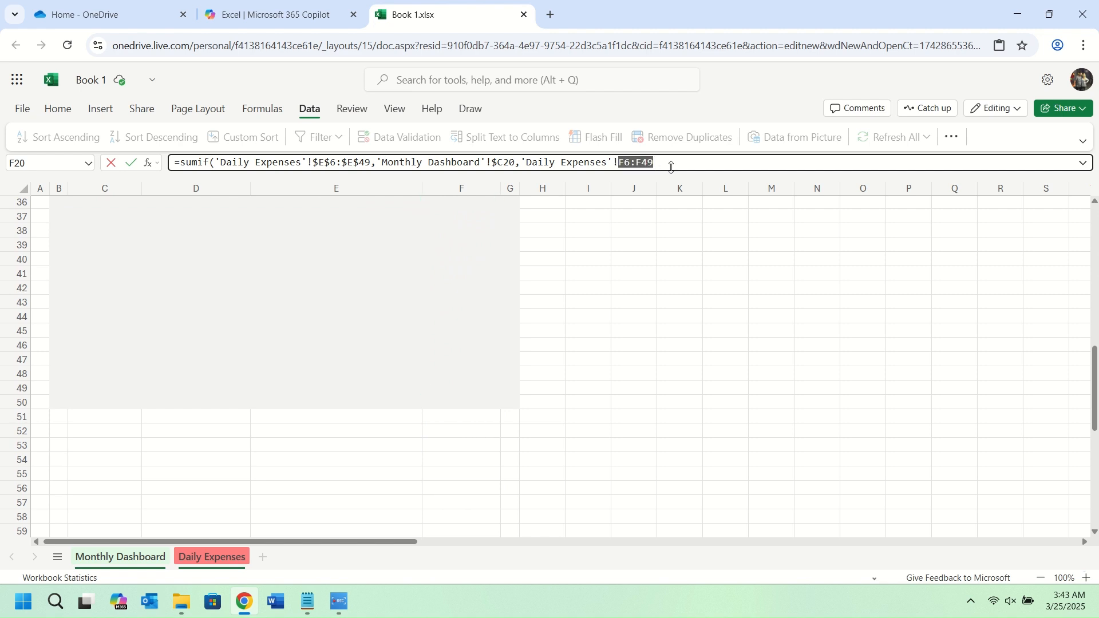
key(F4)
click(693, 160)
key(Return)
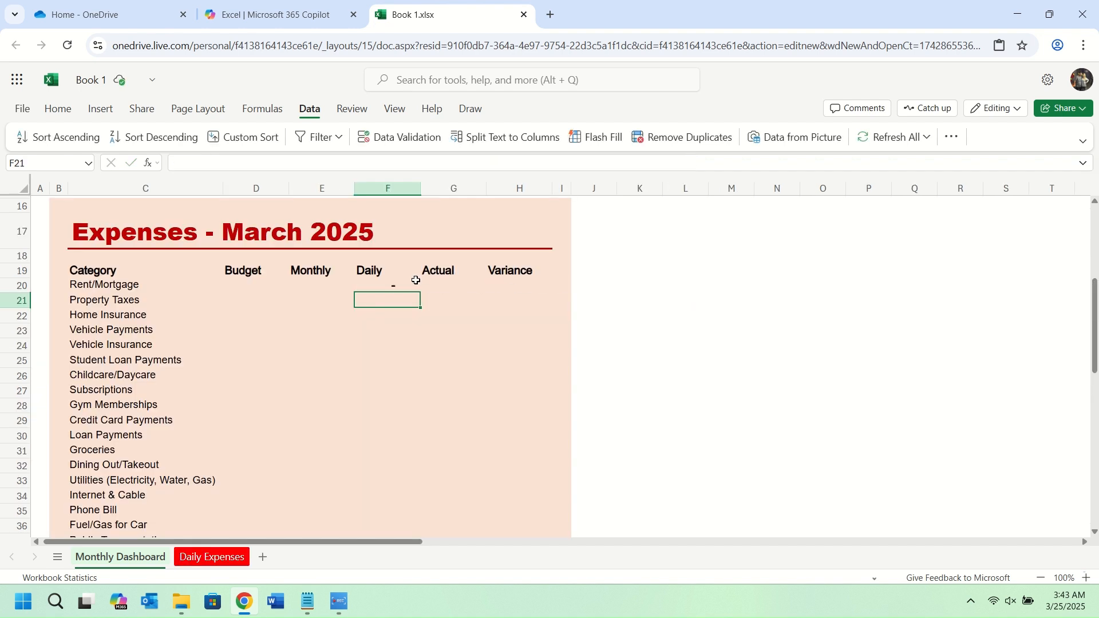
Fill the SUMIF formula from F20 down the Daily column to the Car Maintenance & Repairs row
click(404, 283)
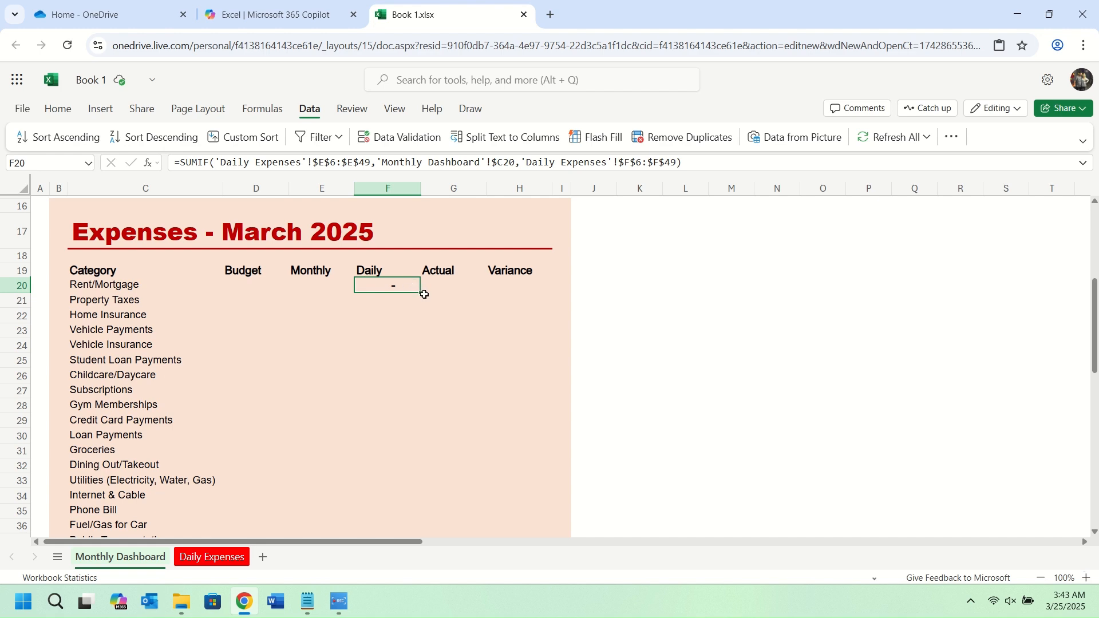
drag(421, 293, 416, 553)
drag(415, 388, 413, 387)
scroll(446, 367, up, 1)
scroll(445, 367, up, 8)
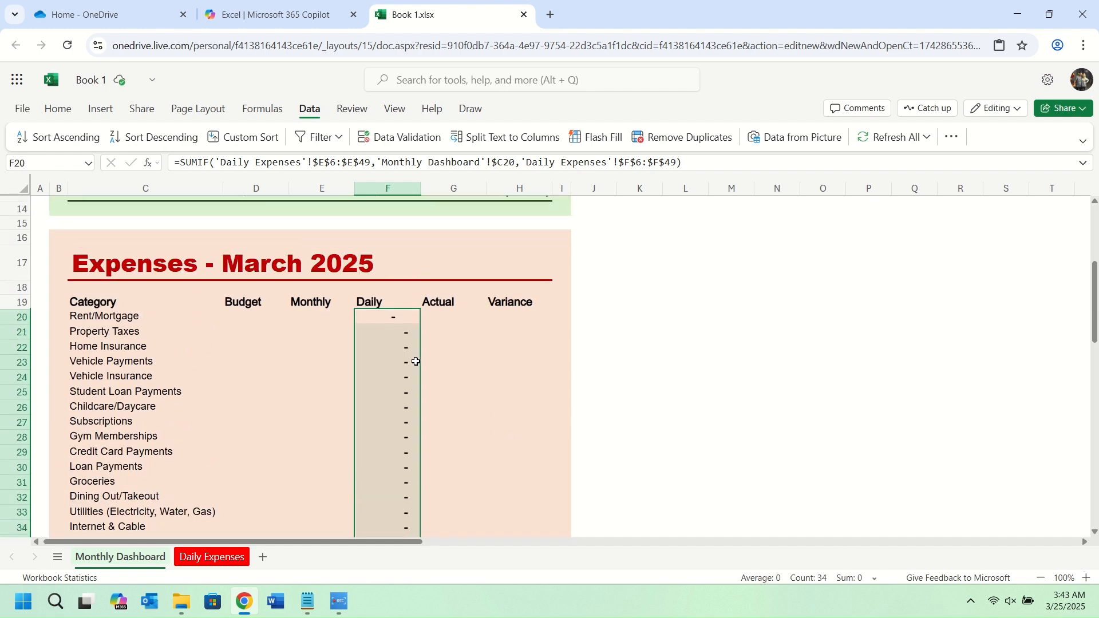
Right-align the expense table's cells D20:H54, from Budget to Variance including the totals row
drag(240, 317, 523, 371)
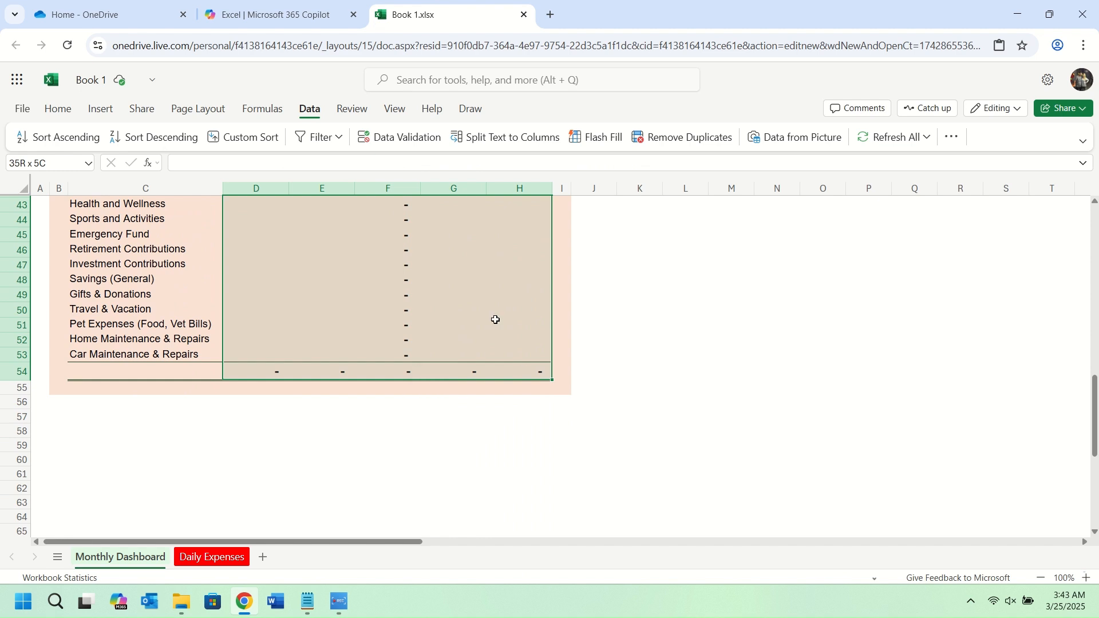
click(68, 111)
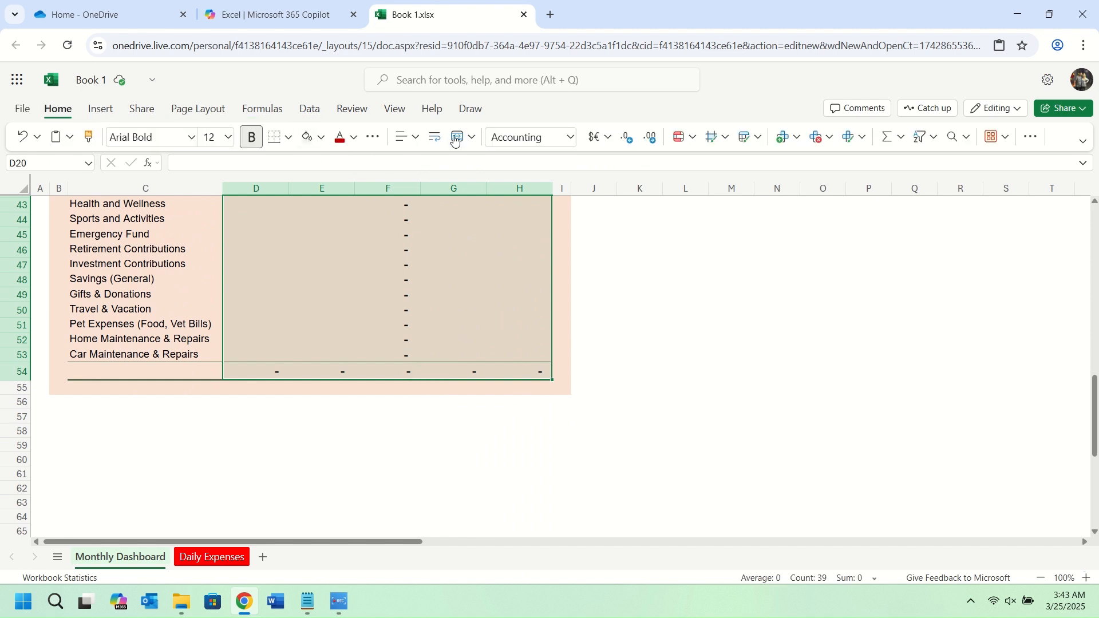
click(407, 138)
click(464, 196)
Set the Accounting number format of D20:H54 to use no currency symbol
click(600, 137)
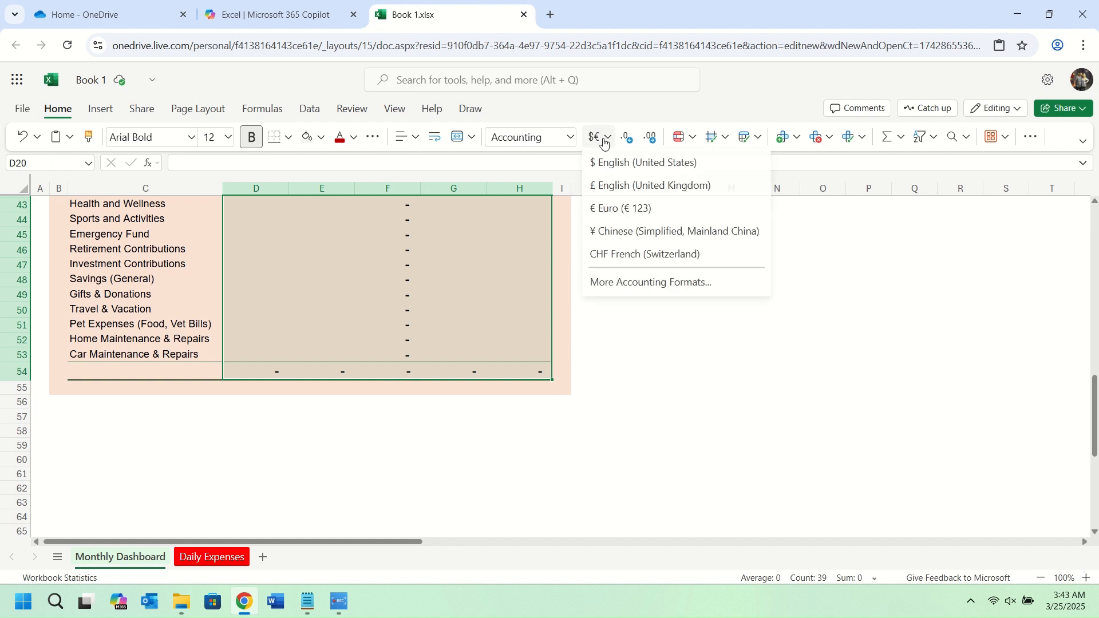
click(688, 284)
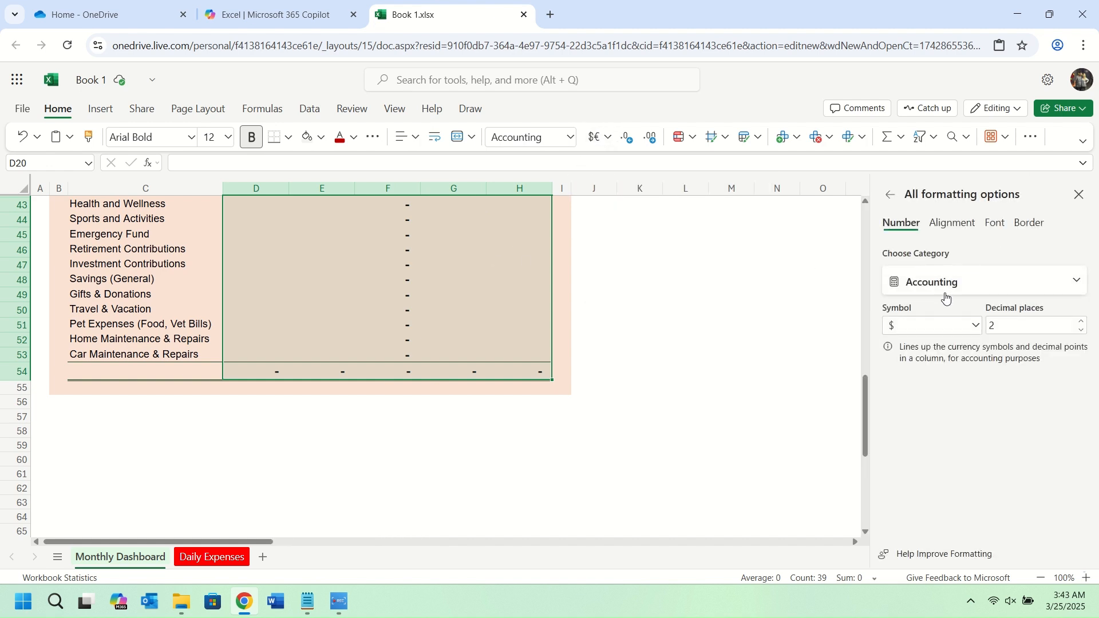
click(944, 326)
click(756, 331)
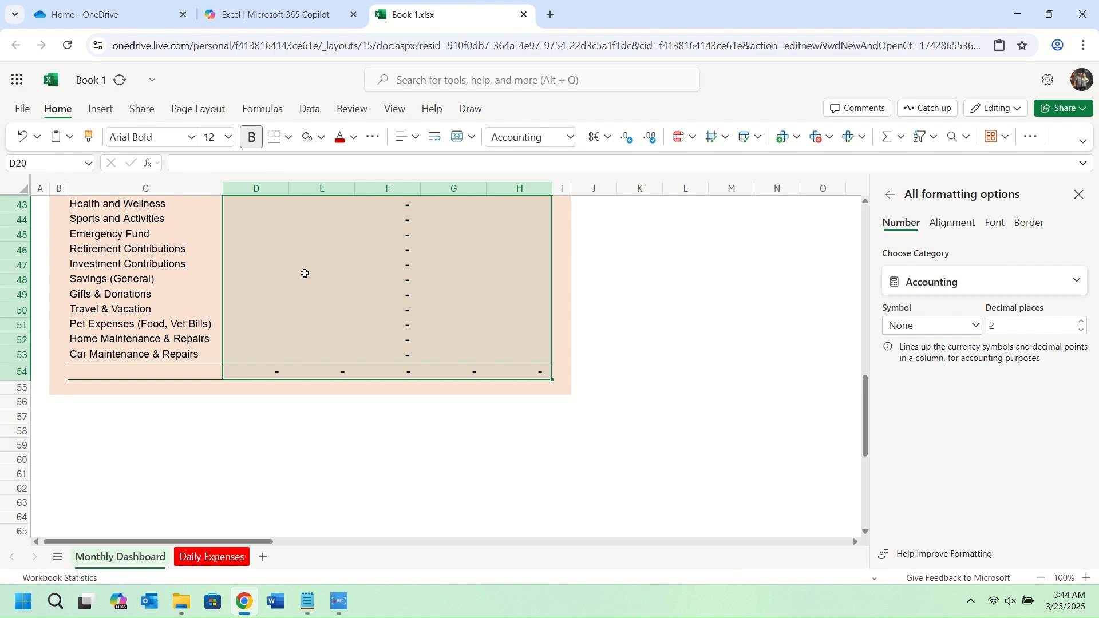
click(306, 277)
scroll(319, 303, up, 9)
click(247, 299)
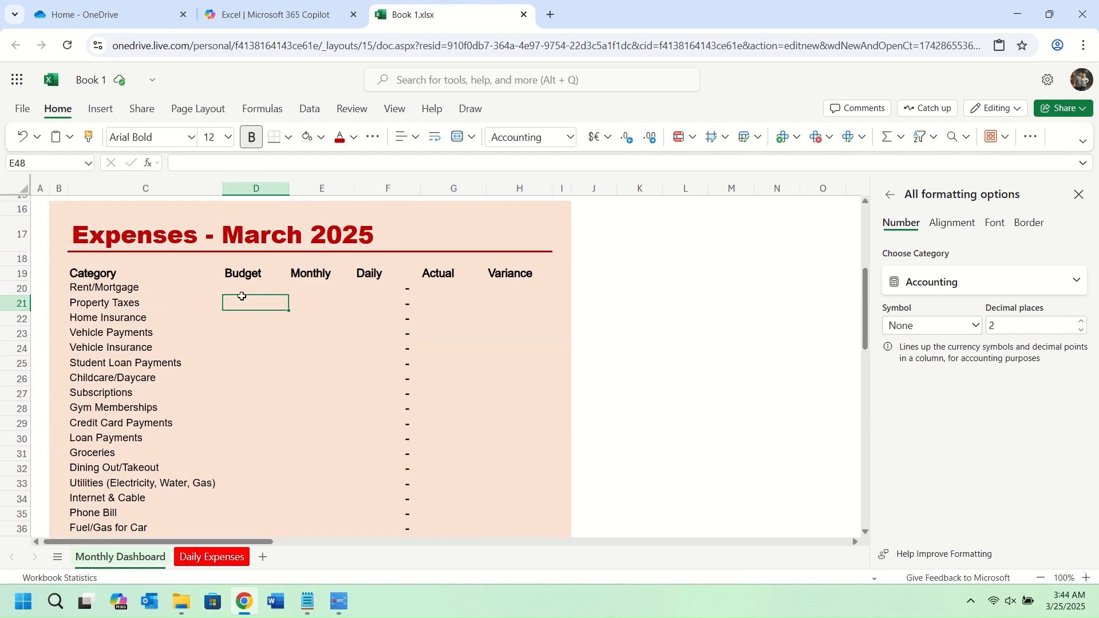
click(245, 289)
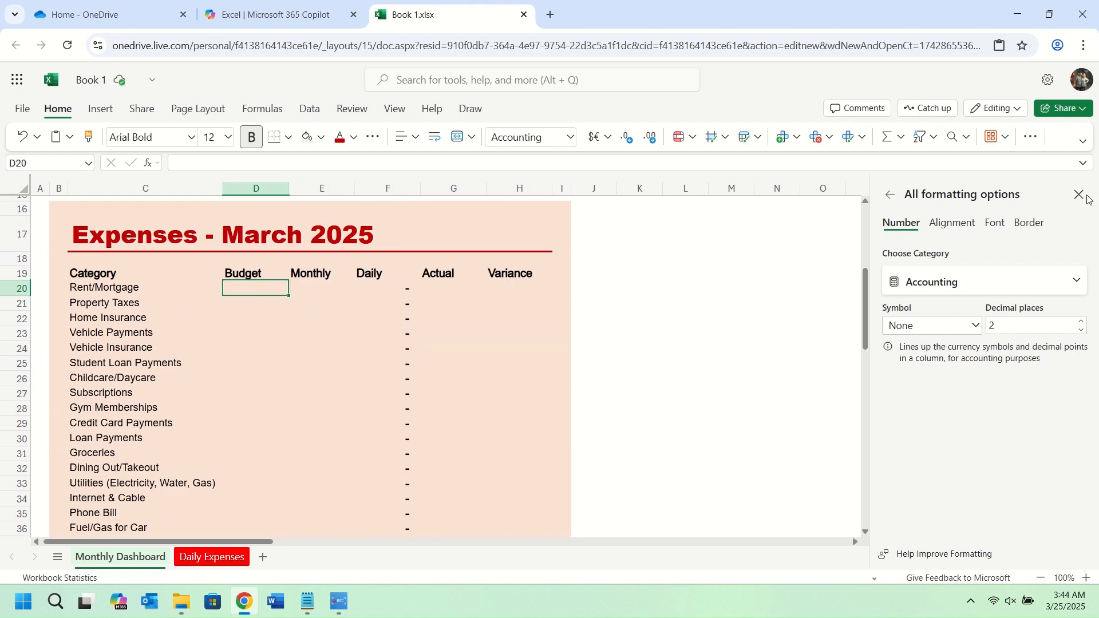
click(1078, 195)
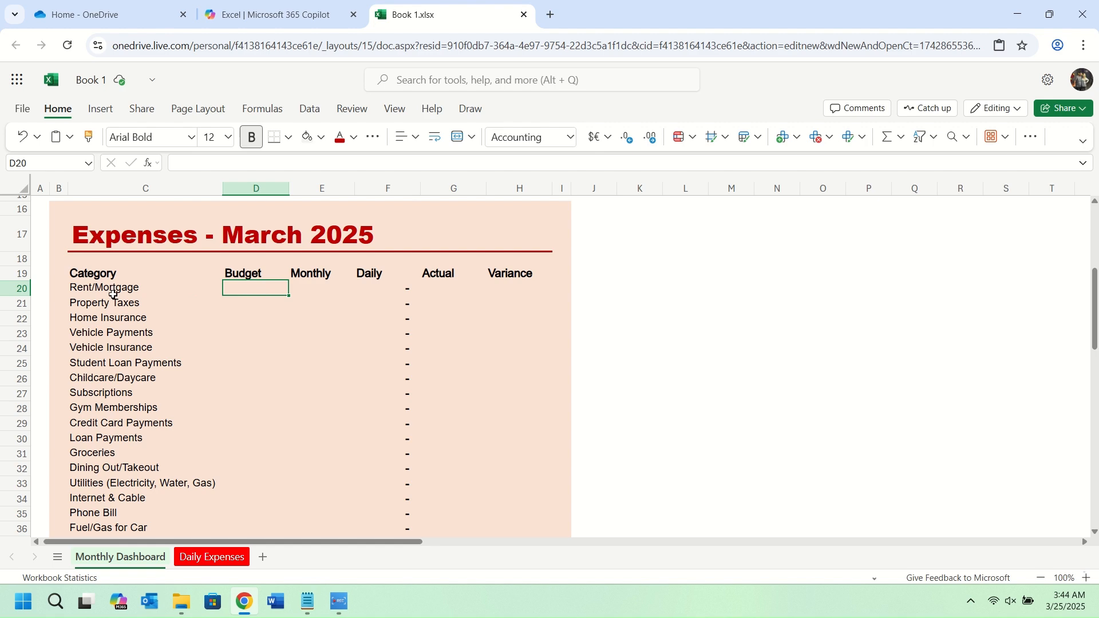
Compare the expense categories on the Monthly Dashboard with the category drop-down in cell E41 of Daily Expenses
drag(113, 318, 120, 485)
scroll(120, 486, down, 5)
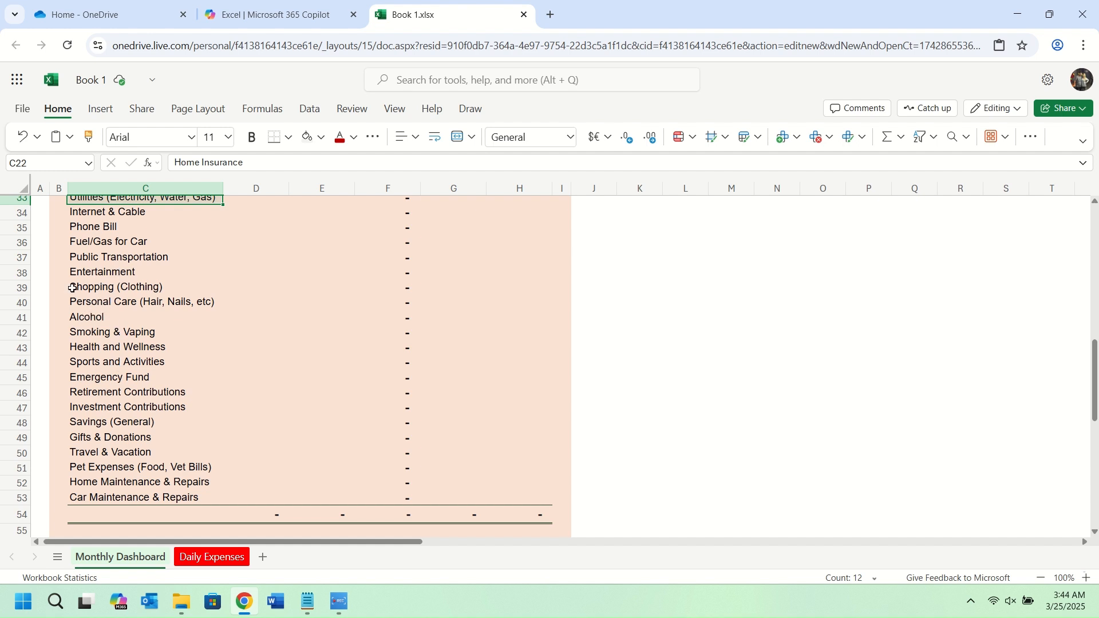
click(96, 274)
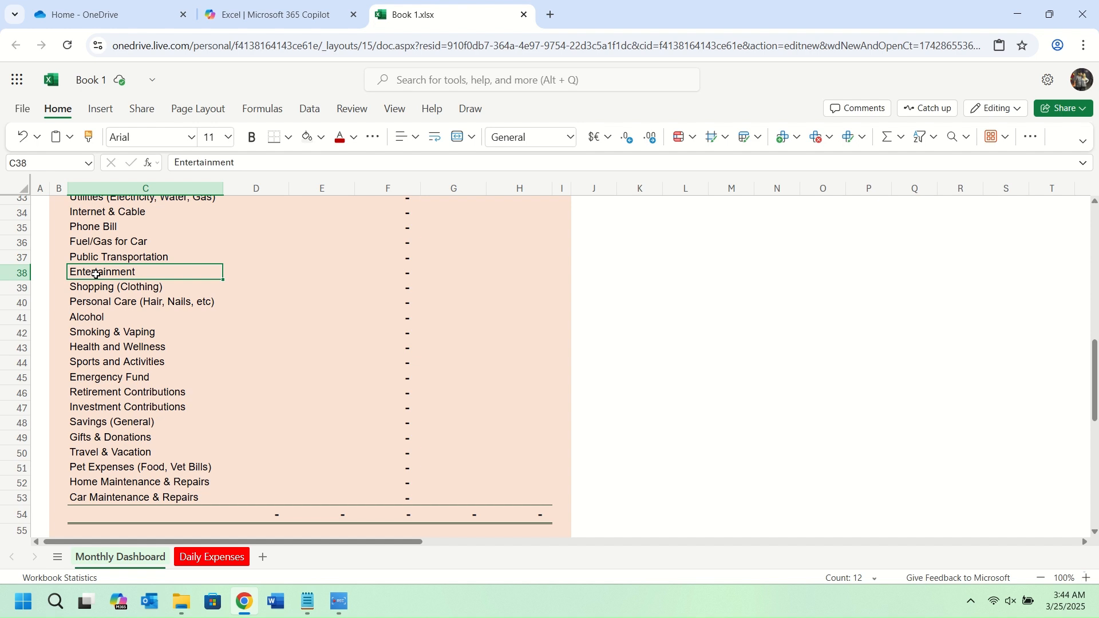
click(218, 557)
click(390, 272)
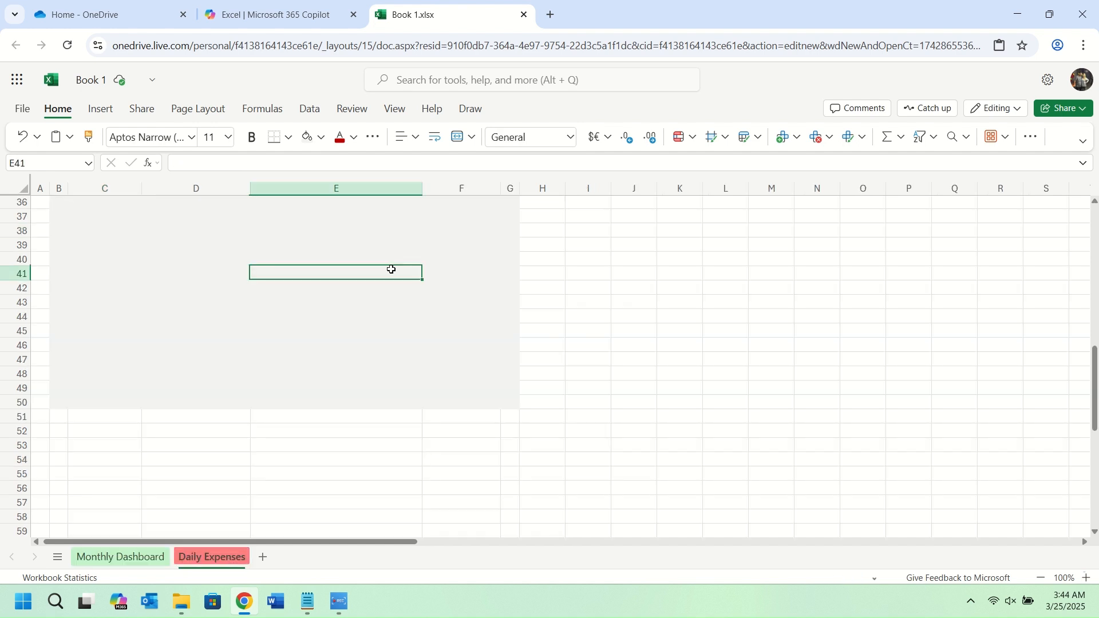
click(429, 273)
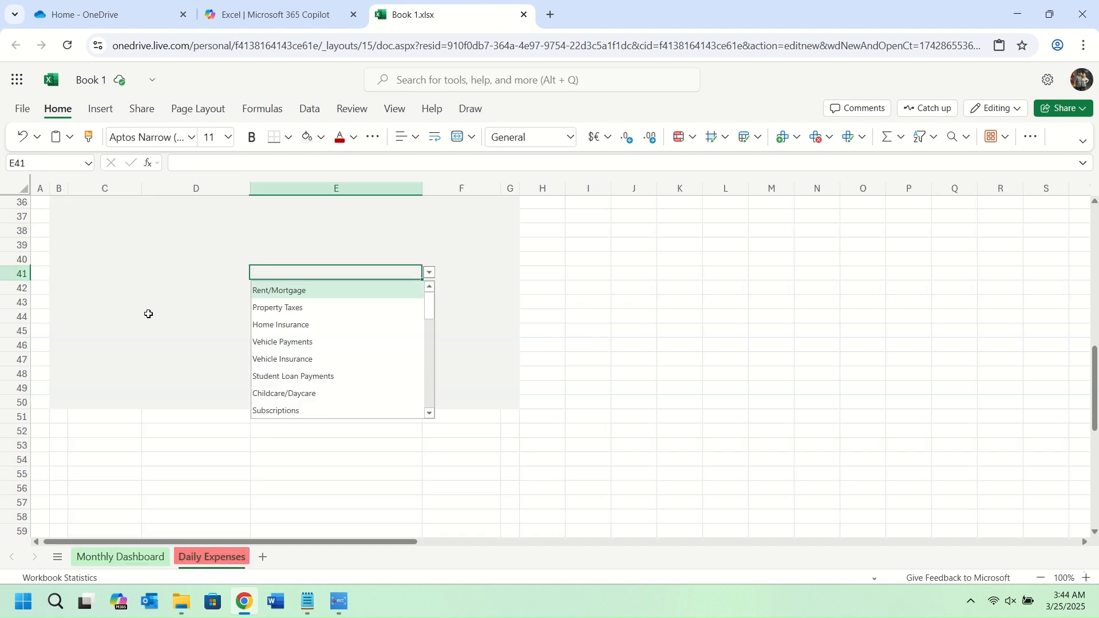
click(120, 557)
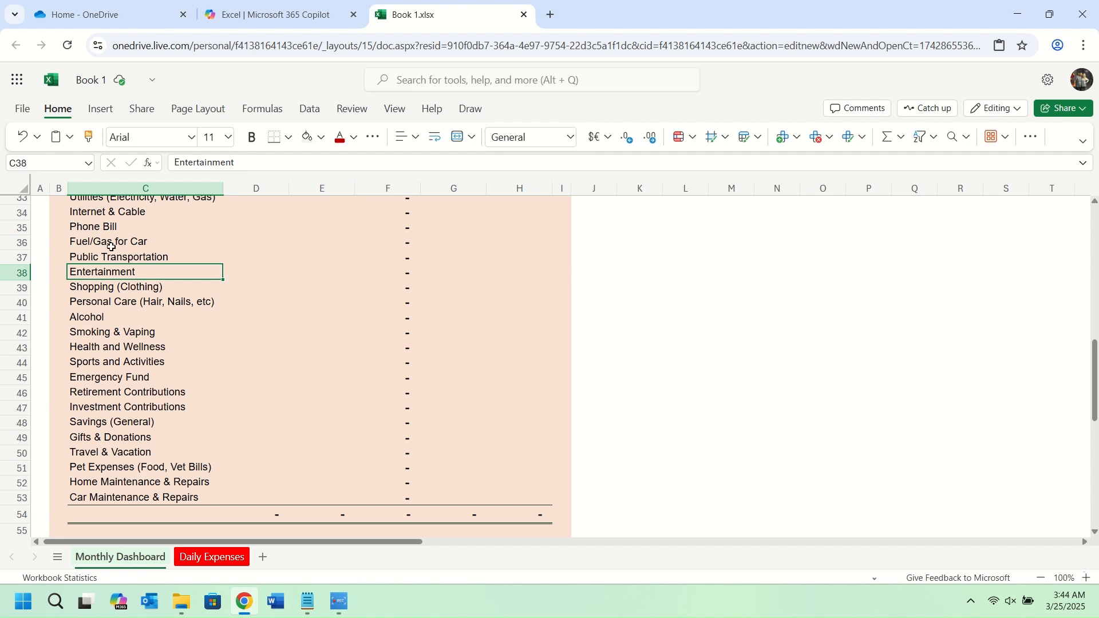
Show the insert and delete commands for the Entertainment row and dismiss them
right_click(20, 272)
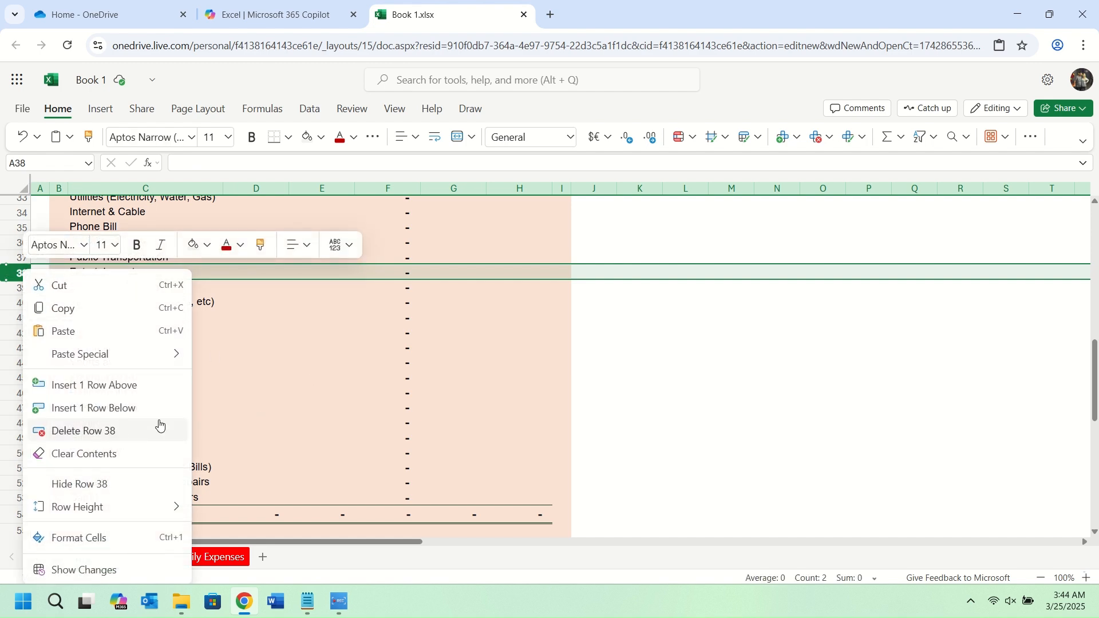
click(259, 322)
scroll(400, 303, up, 6)
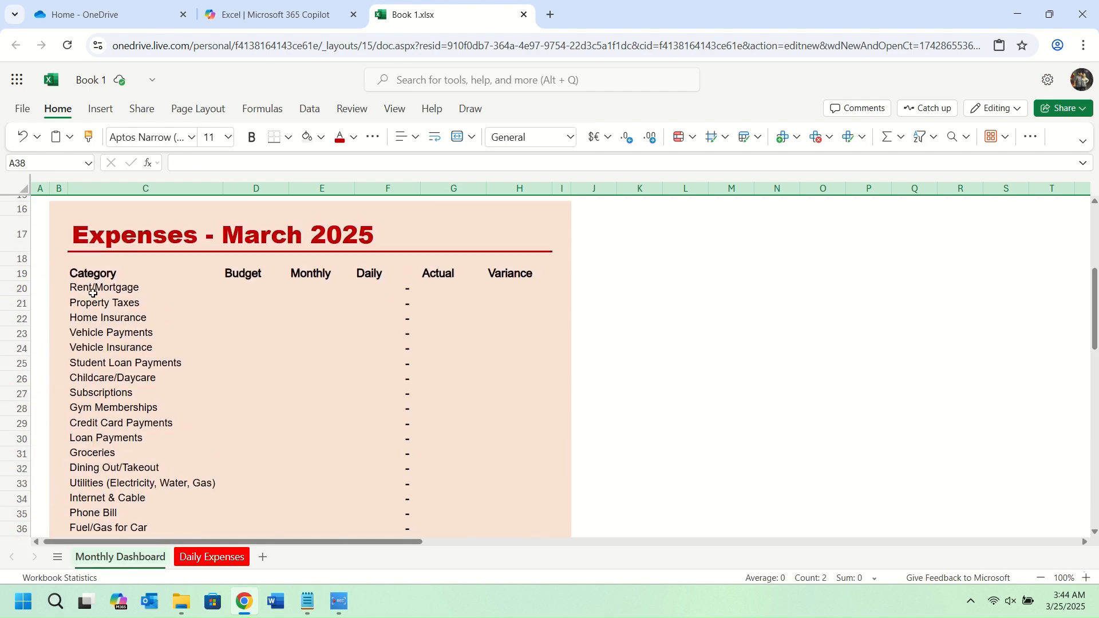
scroll(200, 380, down, 1)
scroll(236, 318, up, 1)
Review the Monthly Dashboard's income and expense tables, including the Budget, Monthly, Daily and Actual columns down to the totals row
click(235, 288)
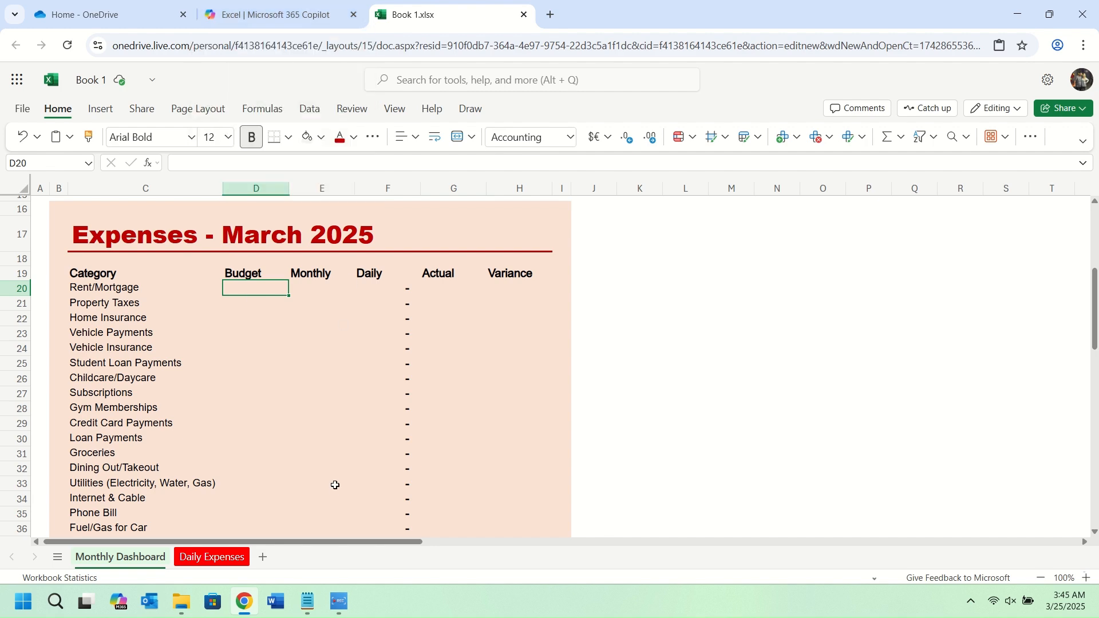
scroll(335, 485, down, 2)
scroll(314, 481, up, 6)
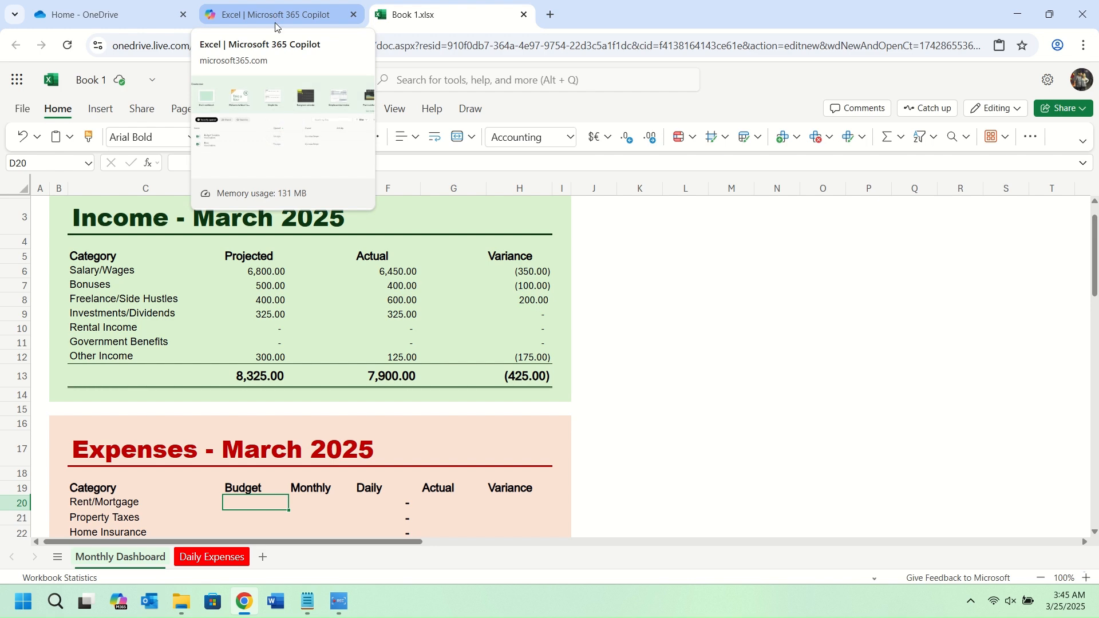
scroll(270, 486, down, 5)
scroll(269, 481, up, 4)
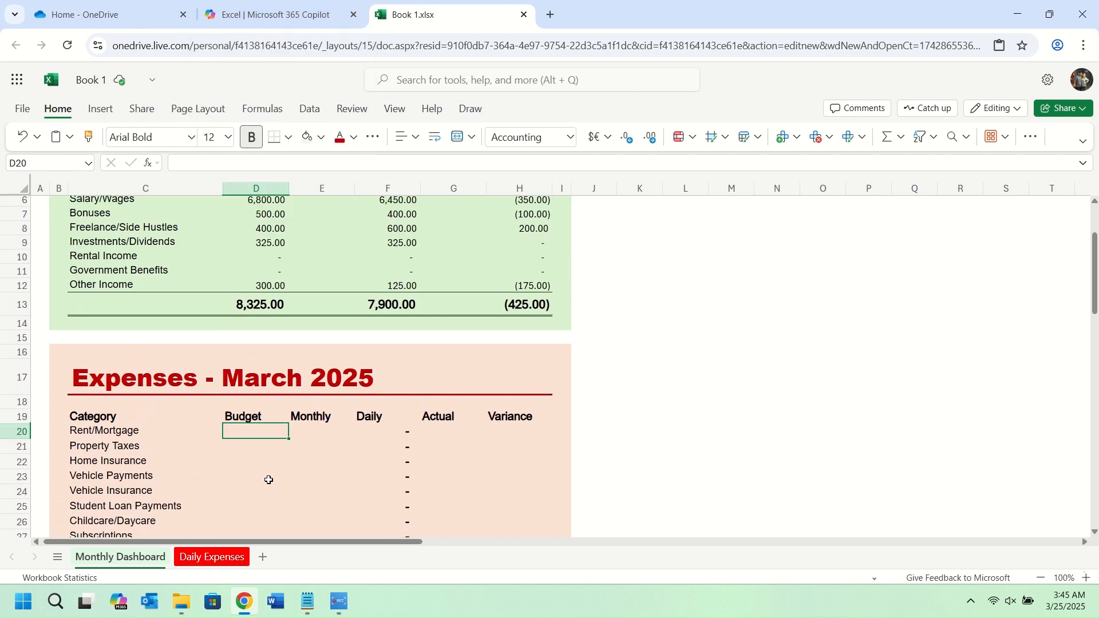
scroll(314, 442, down, 2)
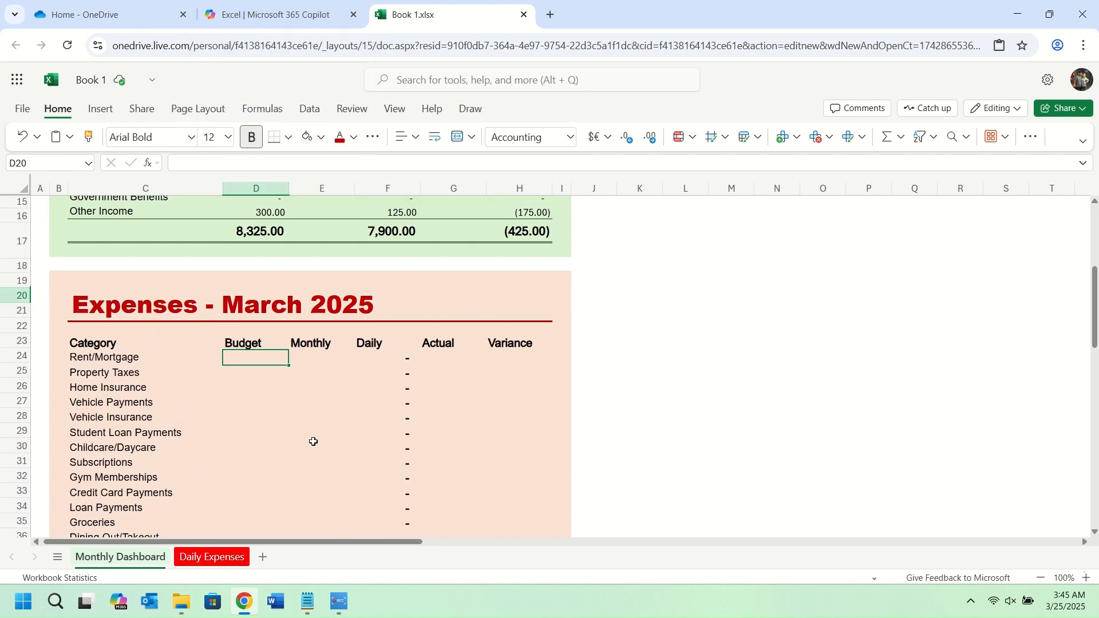
scroll(315, 442, up, 3)
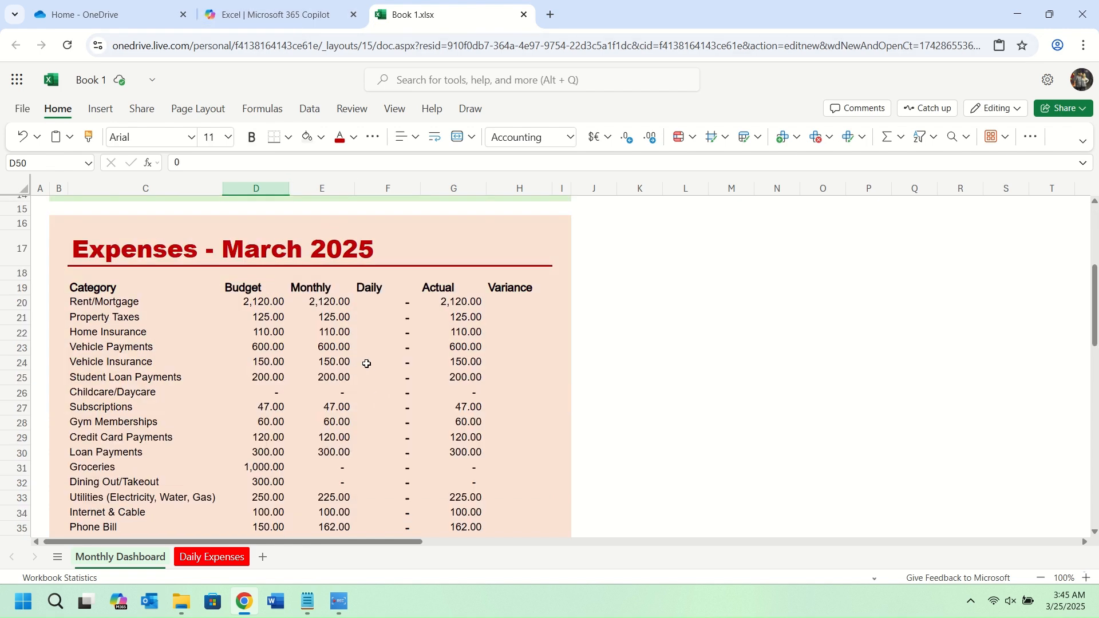
scroll(350, 304, down, 2)
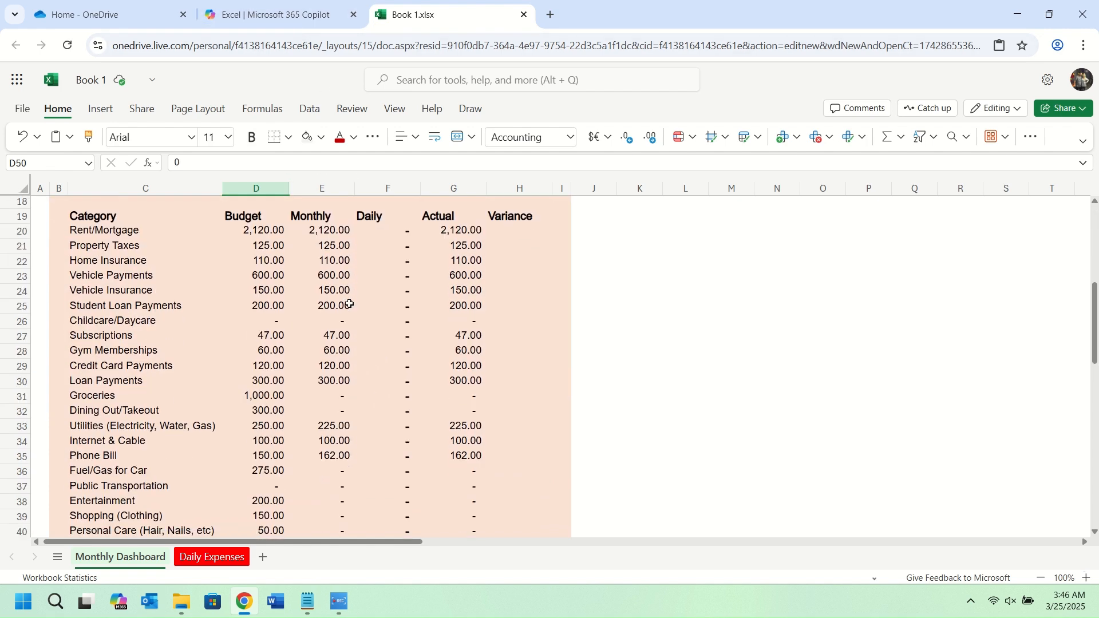
scroll(262, 237, down, 7)
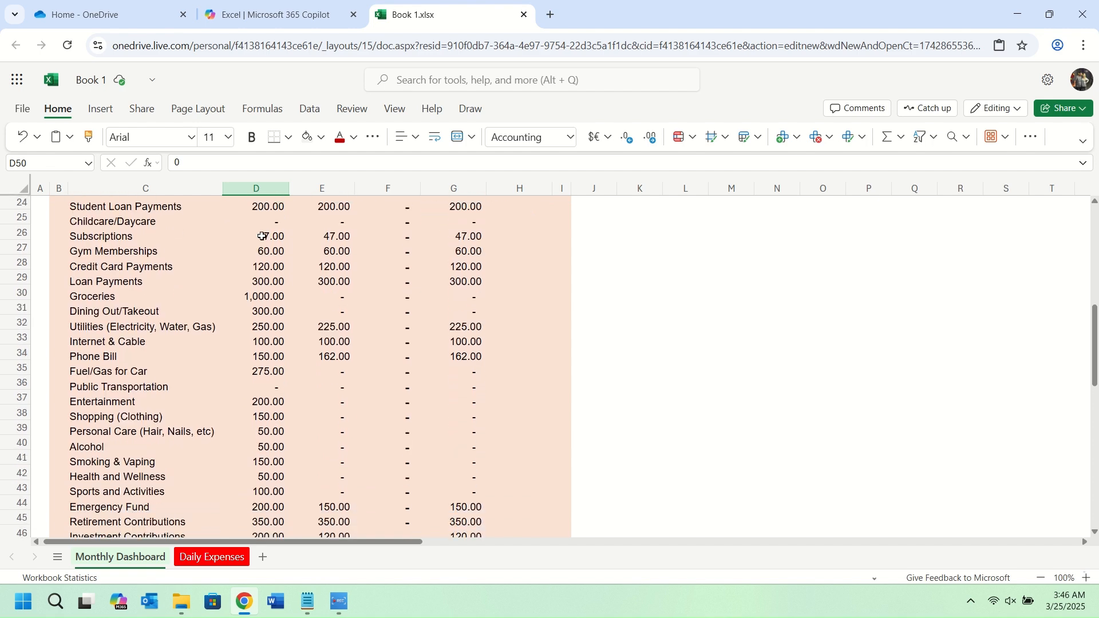
click(283, 307)
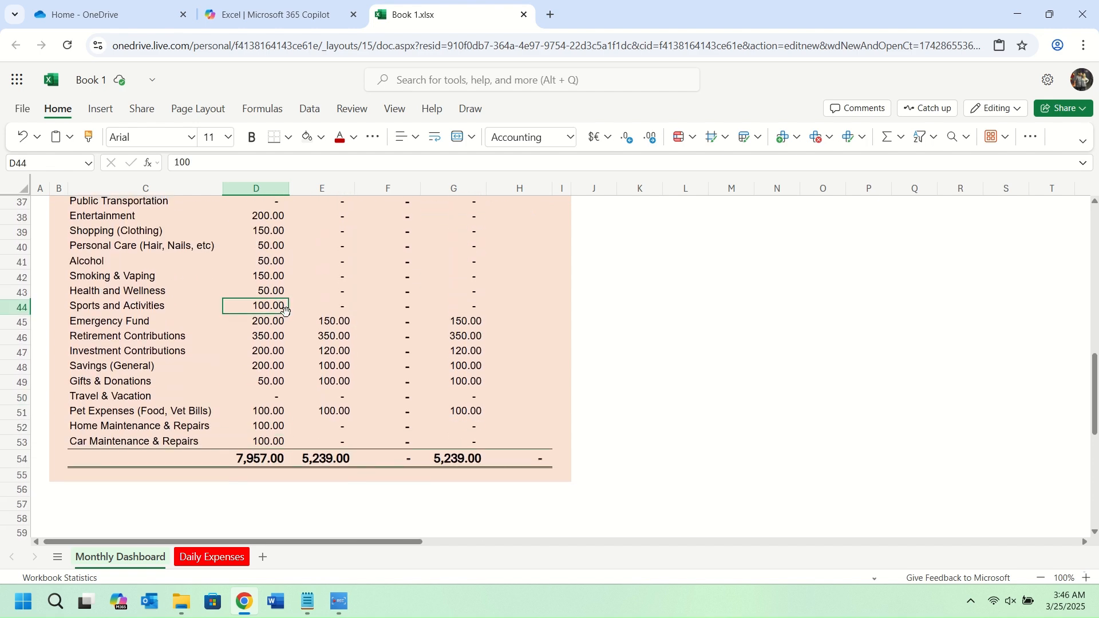
scroll(286, 315, up, 7)
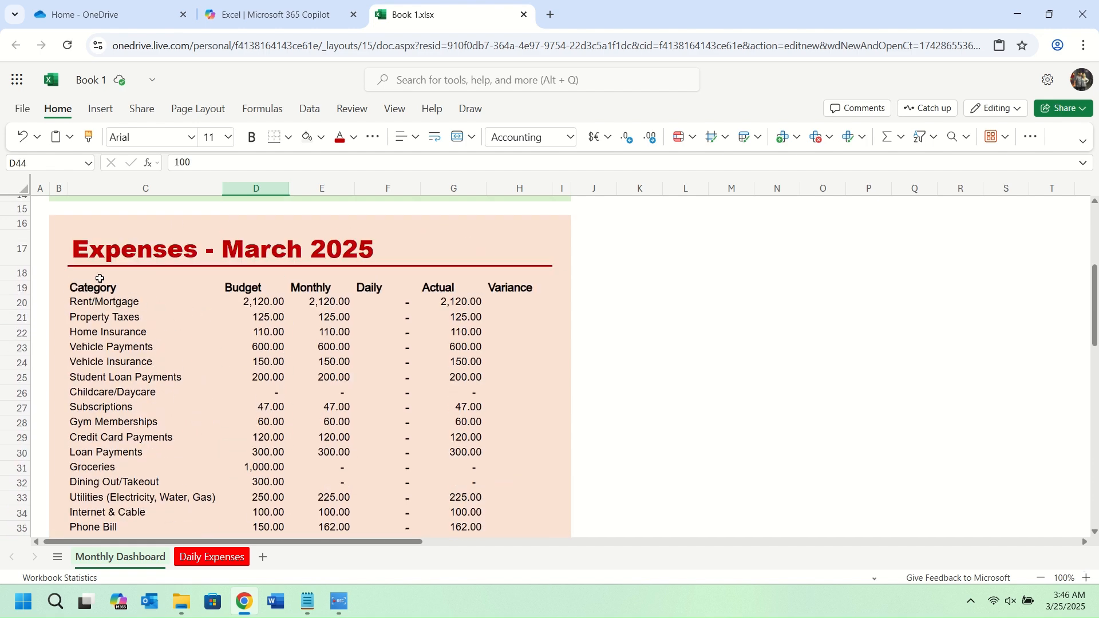
Review the Budget and Monthly expense columns together with the actual income figures on the Monthly Dashboard
drag(260, 289, 259, 513)
click(250, 297)
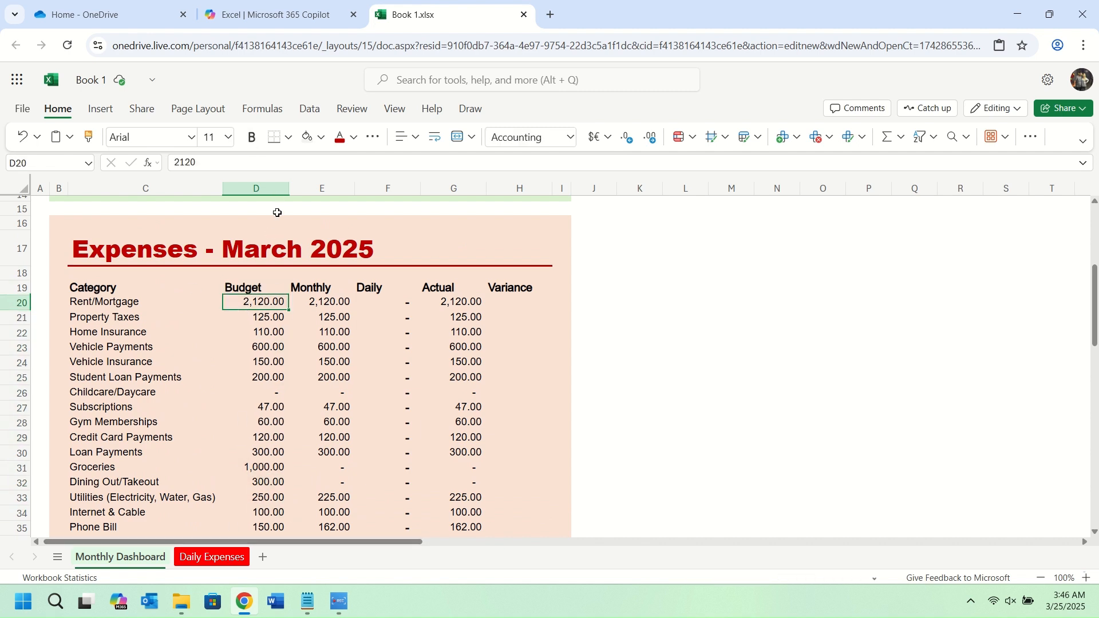
scroll(279, 319, down, 8)
scroll(250, 393, up, 8)
drag(316, 302, 320, 527)
click(330, 304)
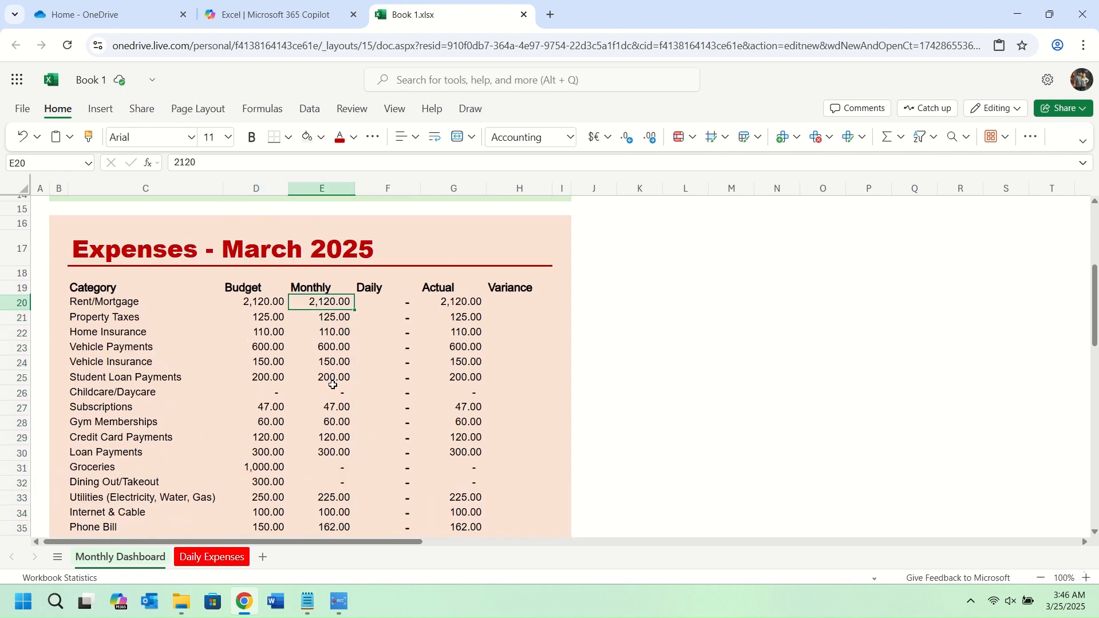
scroll(334, 381, up, 4)
drag(73, 284, 299, 279)
click(395, 287)
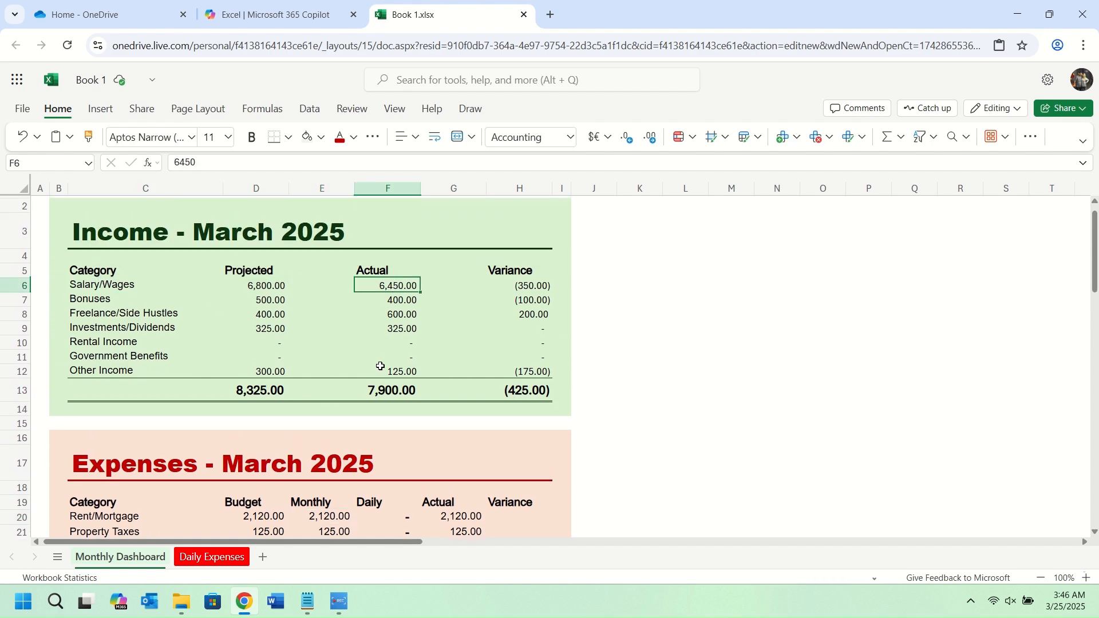
scroll(381, 367, down, 5)
drag(325, 230, 332, 458)
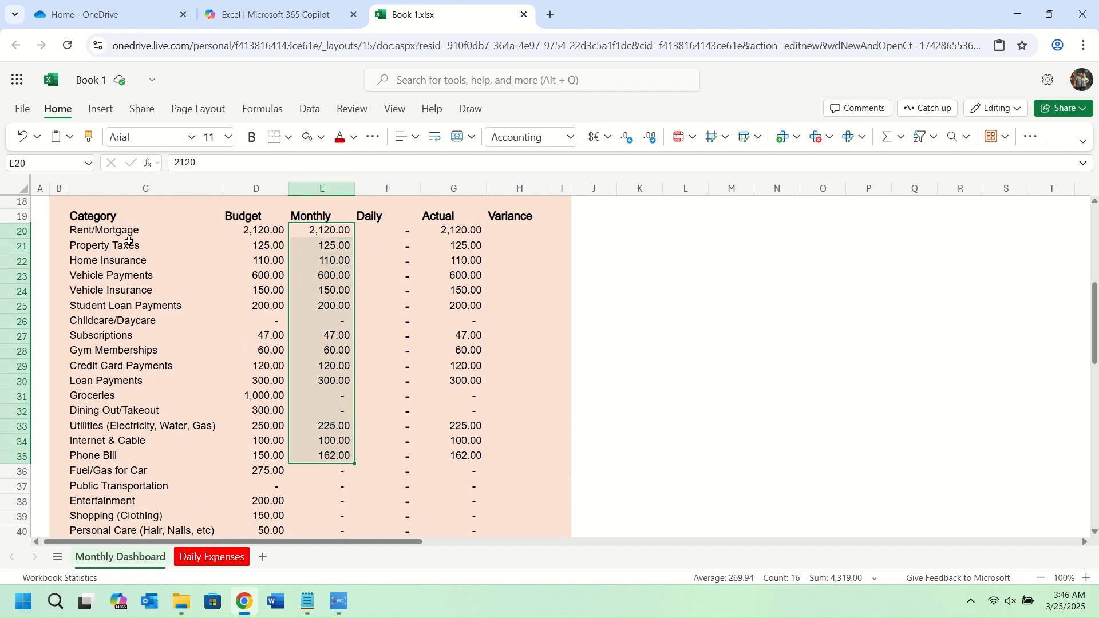
click(321, 231)
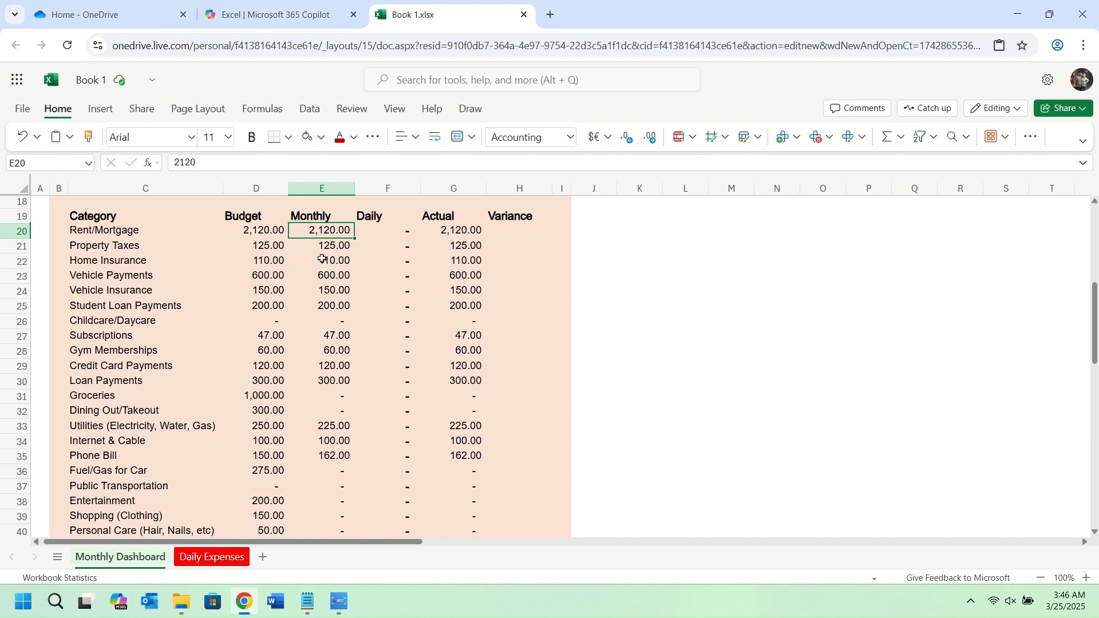
Examine the Daily and Actual formulas for Rent/Mortgage, the Actual column and the expense categories
click(455, 232)
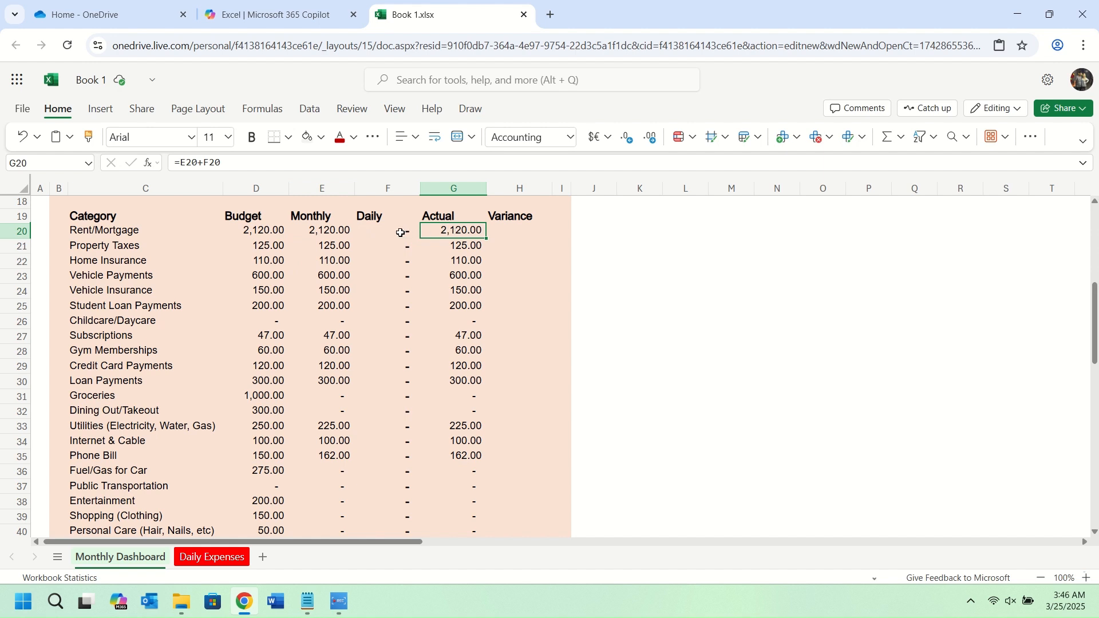
click(352, 231)
click(382, 230)
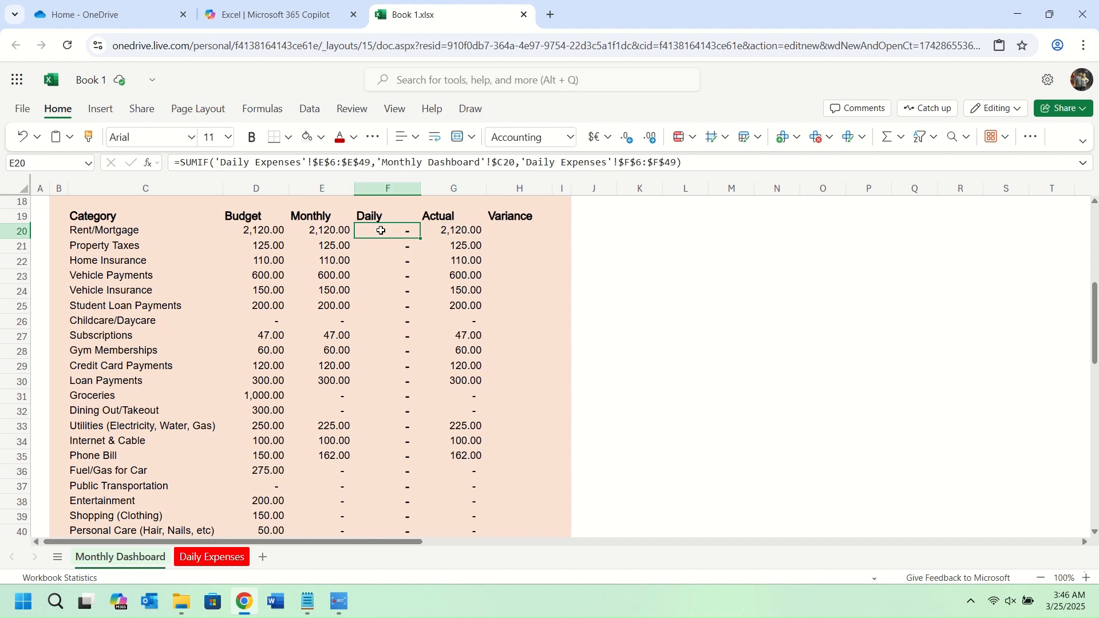
click(446, 231)
click(455, 217)
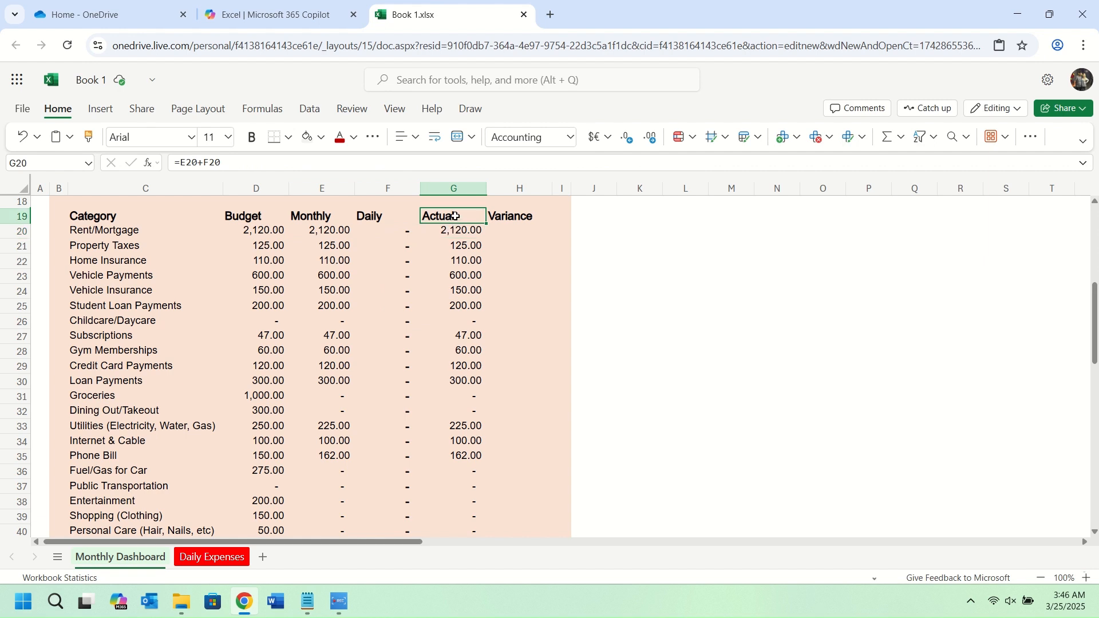
drag(455, 217, 466, 455)
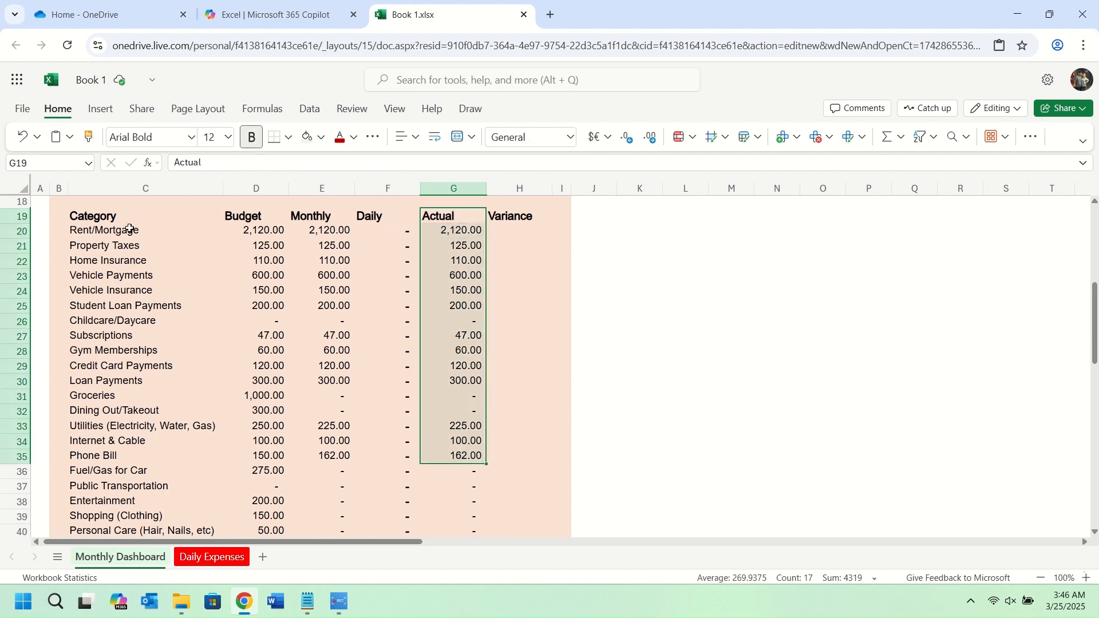
drag(129, 229, 115, 422)
Calculate the Rent/Mortgage variance in H20 as budget minus actual with =D20-G20
click(444, 231)
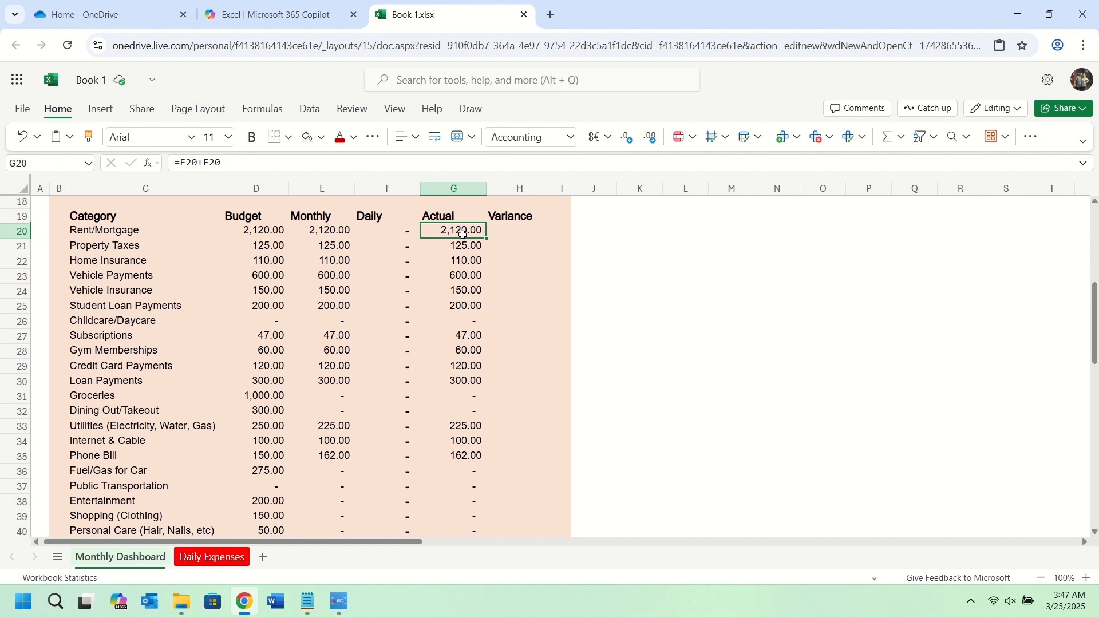
click(506, 231)
text(=)
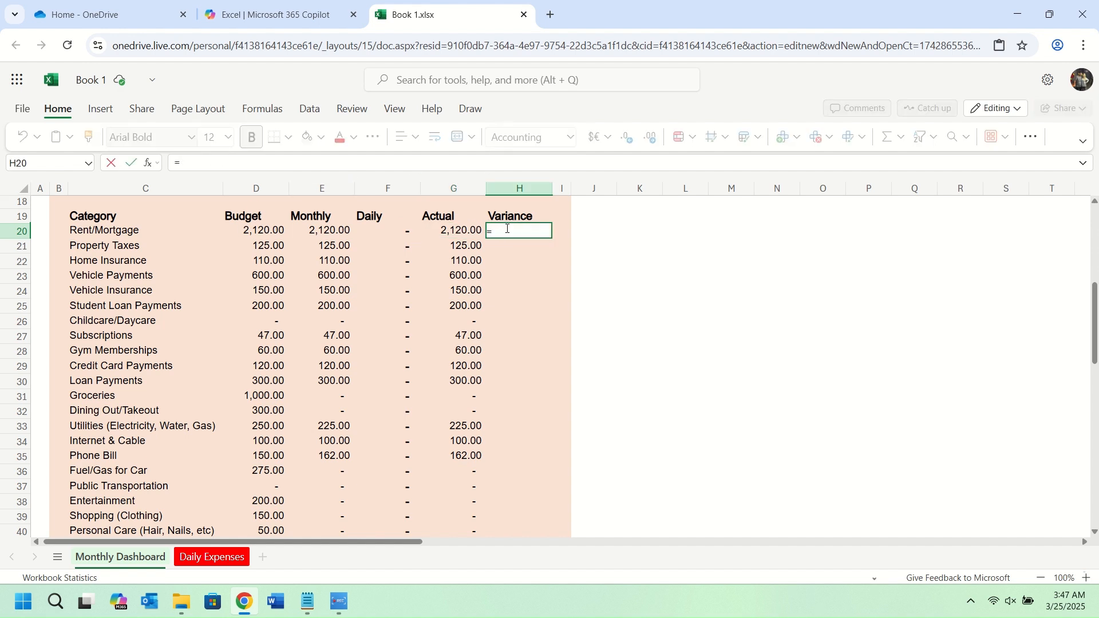
click(268, 231)
text(-)
click(464, 230)
key(Return)
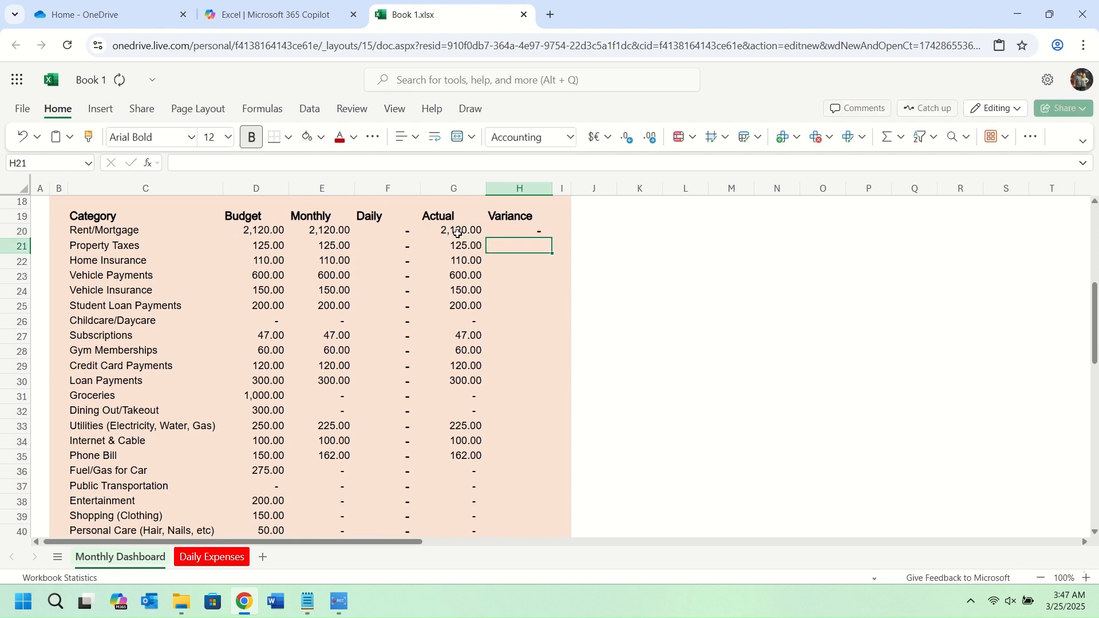
click(518, 229)
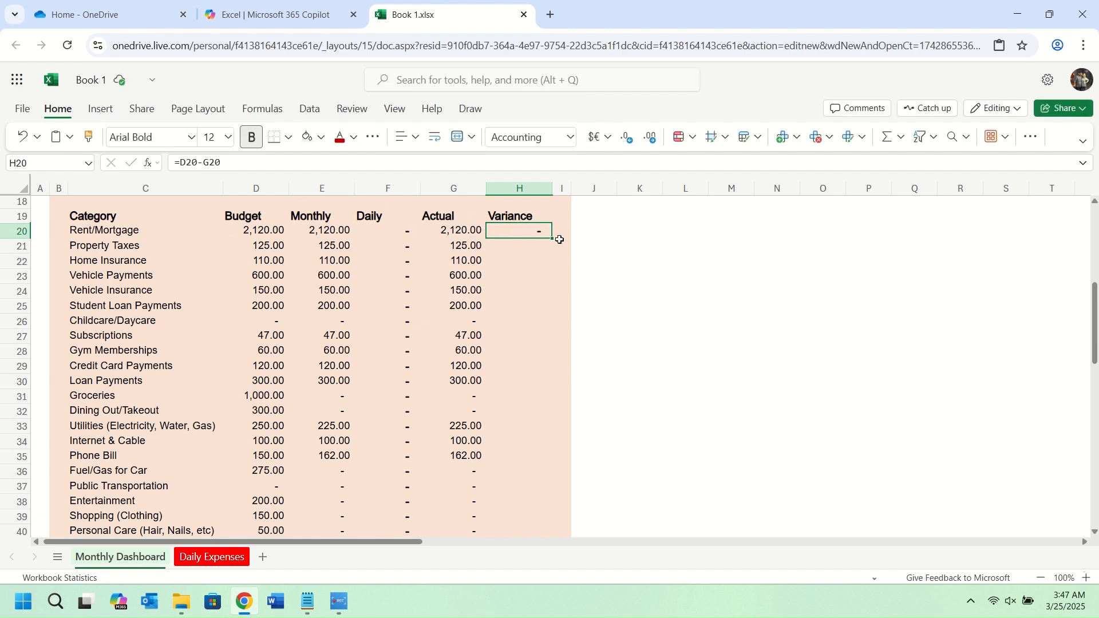
Copy the formatting of G20 to the variance cell H20 and fill its formula down to H53
click(463, 229)
click(88, 136)
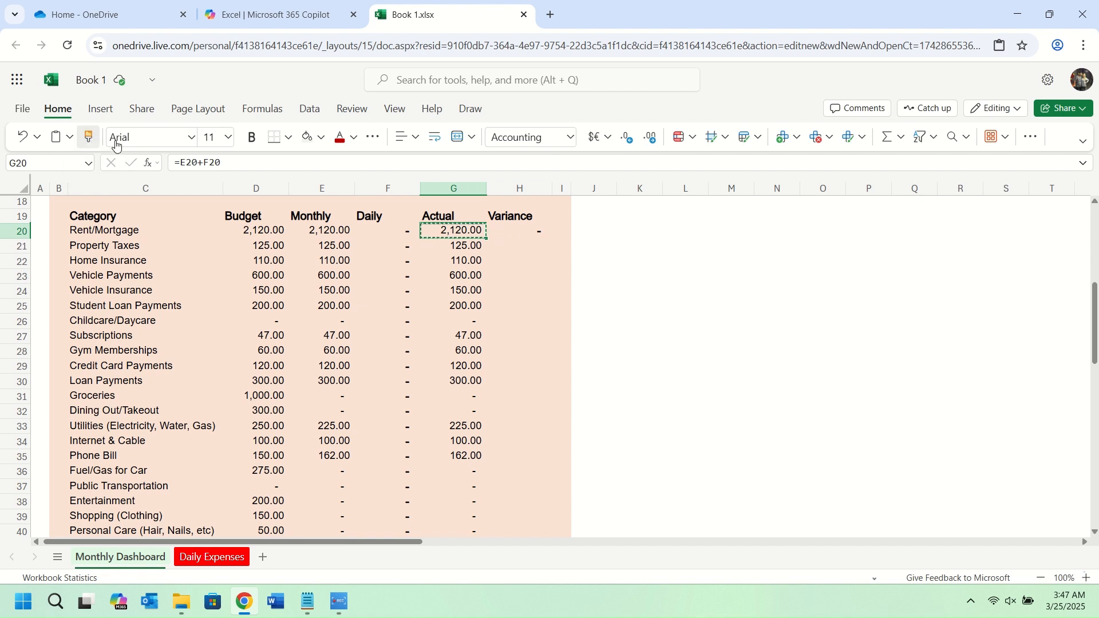
click(526, 222)
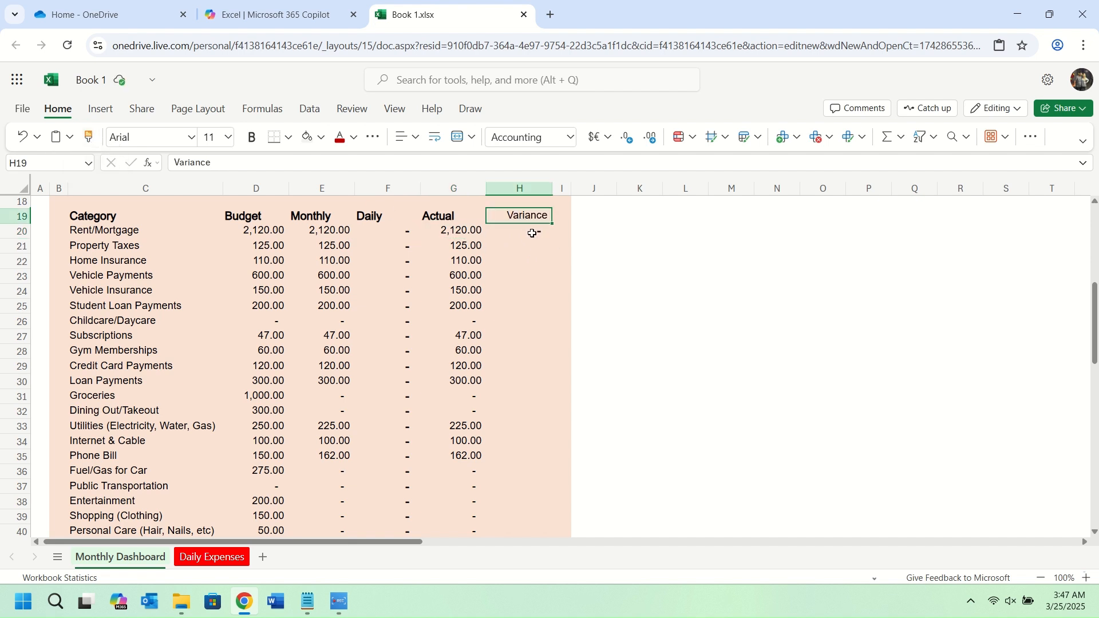
key(ctrl+z)
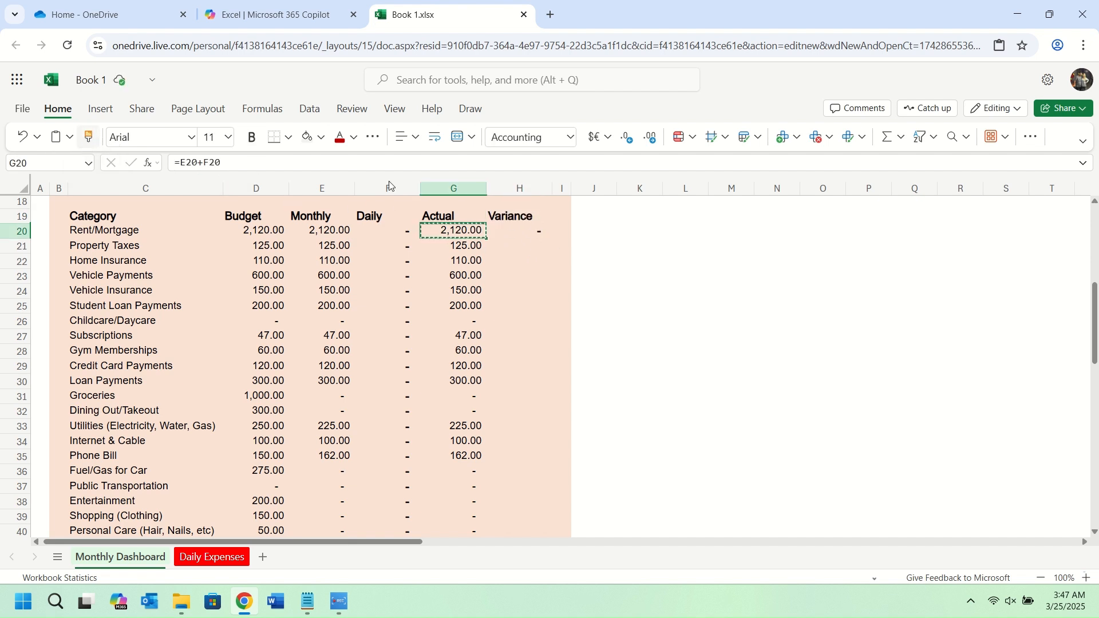
click(535, 230)
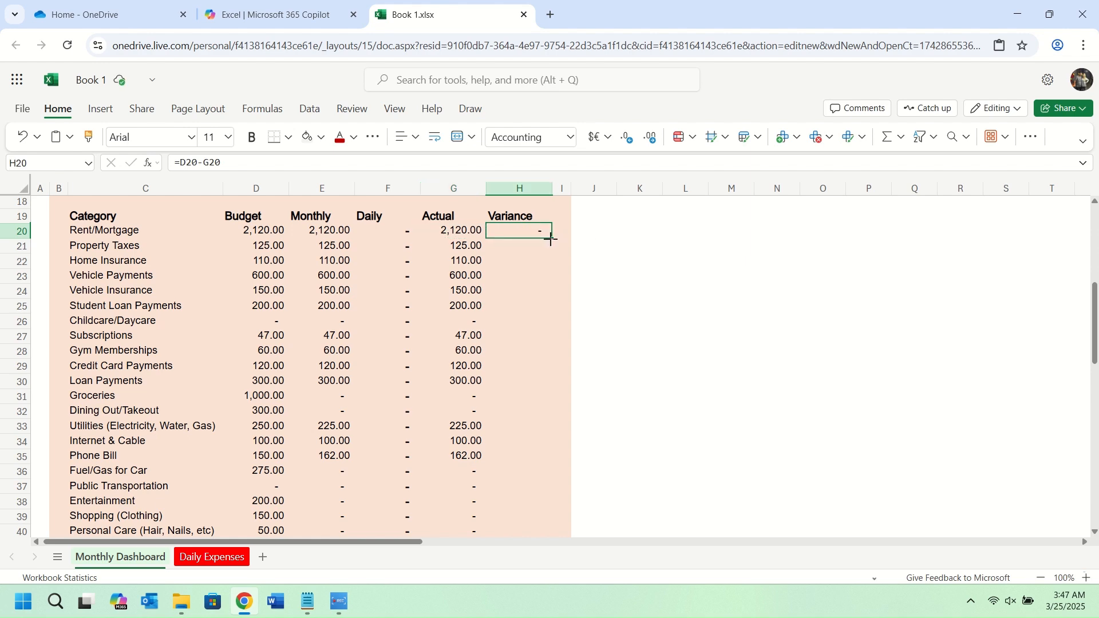
drag(552, 240, 535, 395)
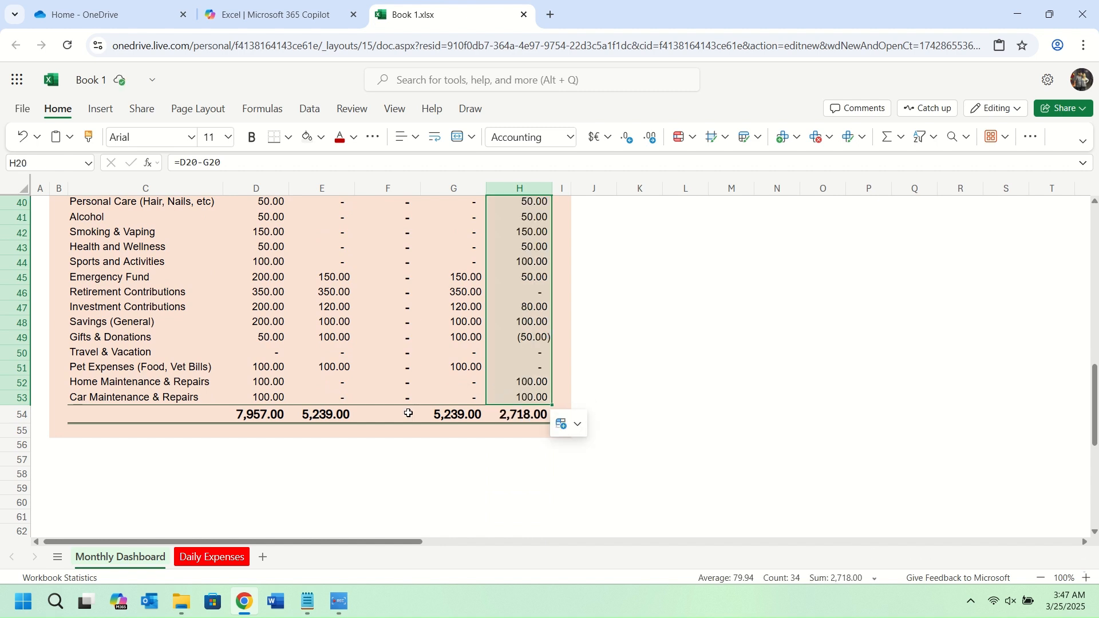
Fill B57:I57 below the expenses table with Dark Green, Accent 3, Lighter 80%
click(76, 462)
click(57, 463)
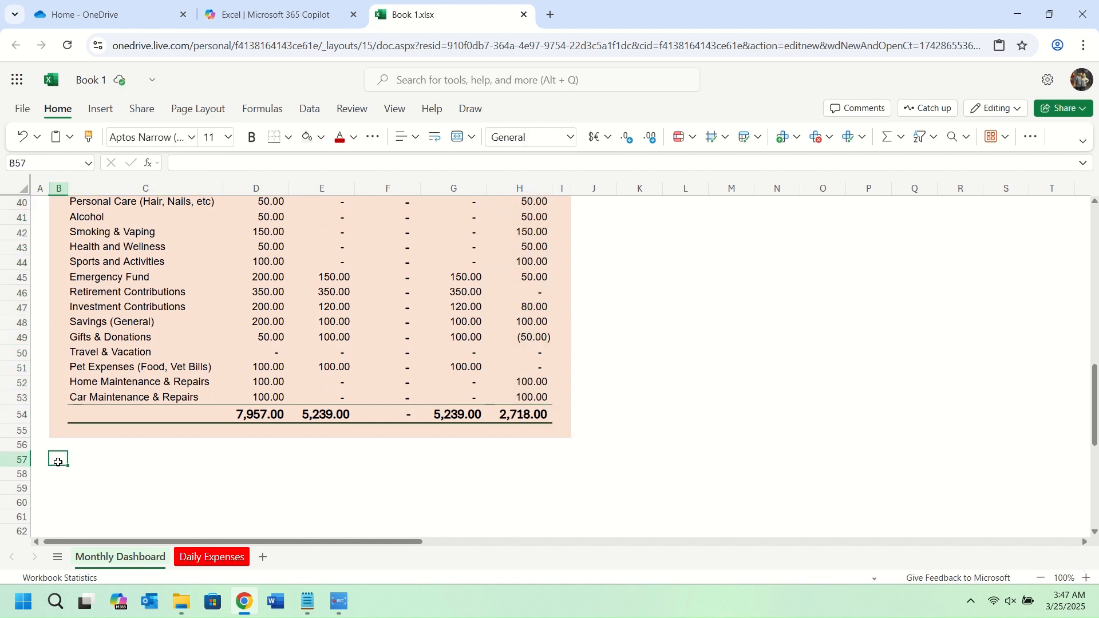
drag(57, 462, 562, 460)
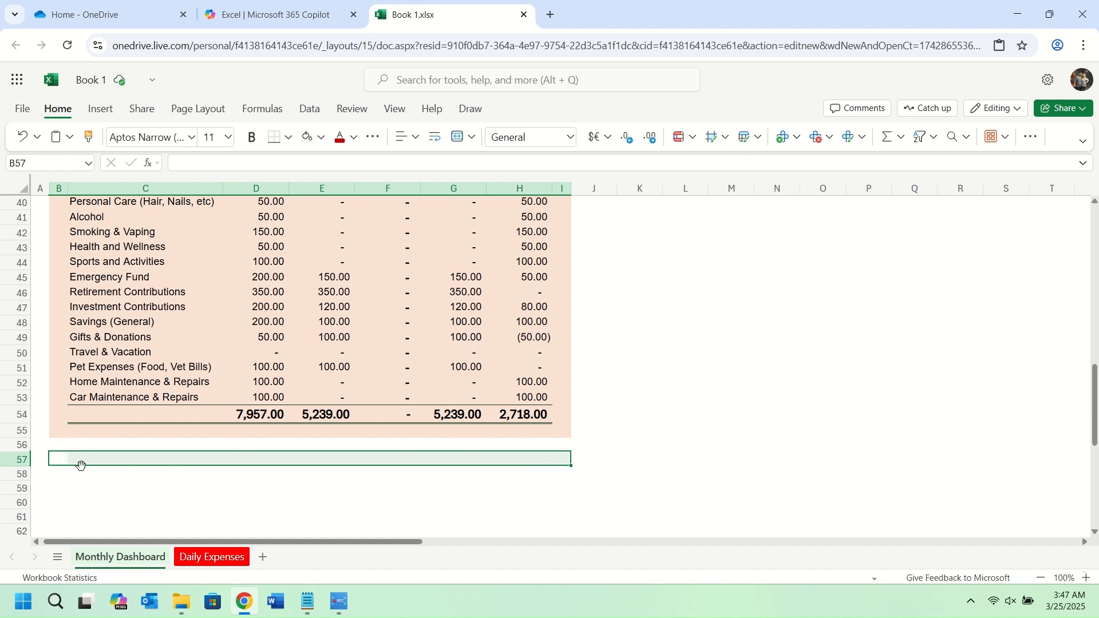
click(322, 137)
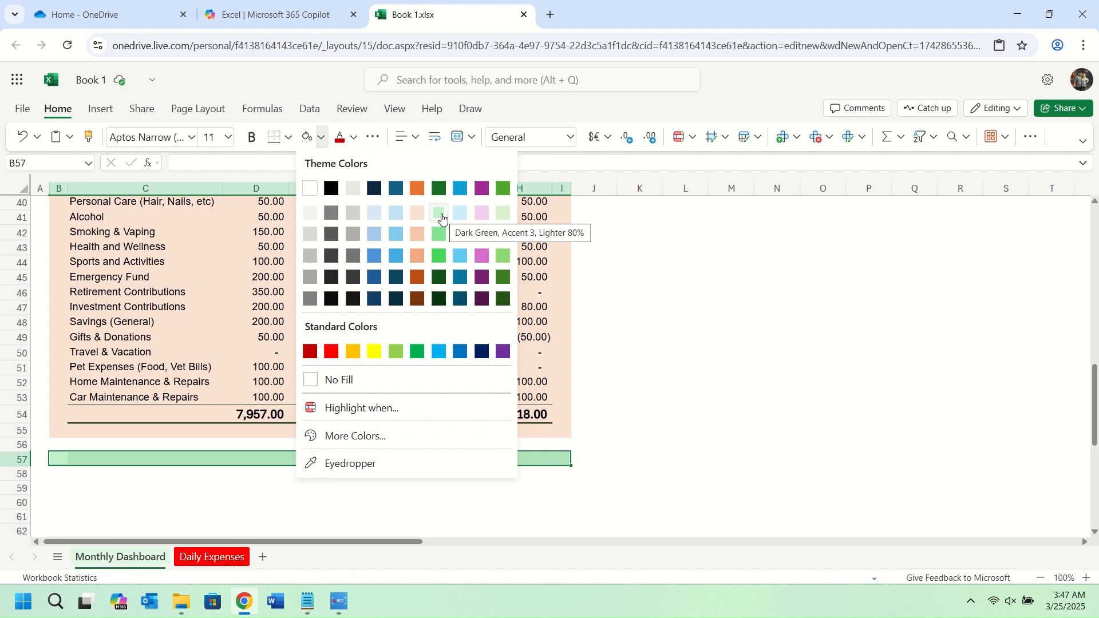
click(442, 218)
Fill B58:I58, directly under the green row, with the light orange of the expenses table
drag(54, 476, 564, 475)
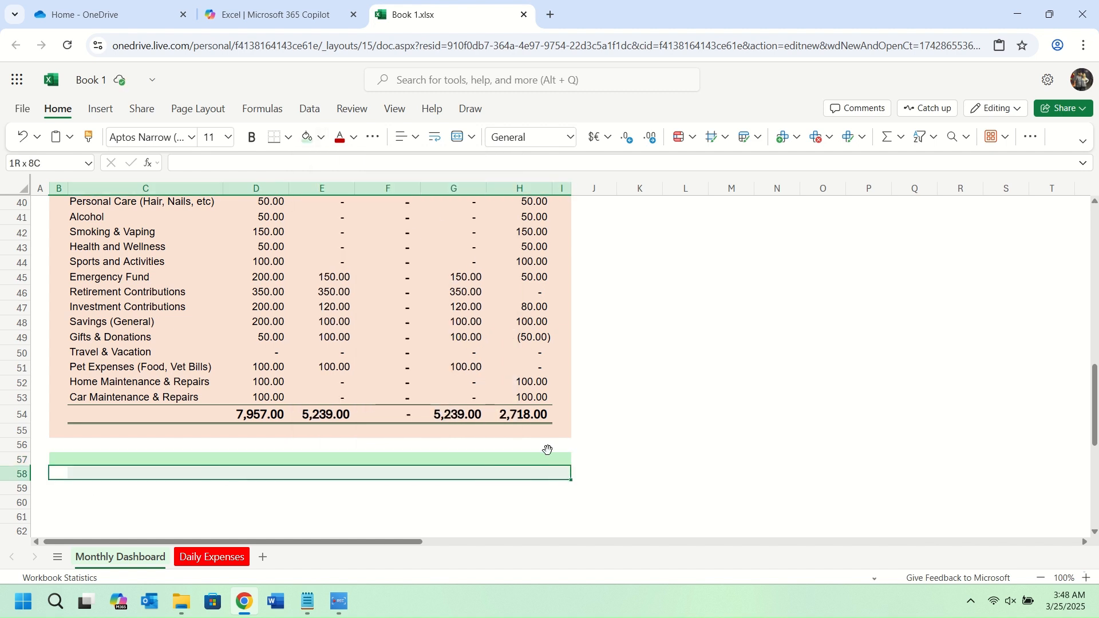
click(322, 138)
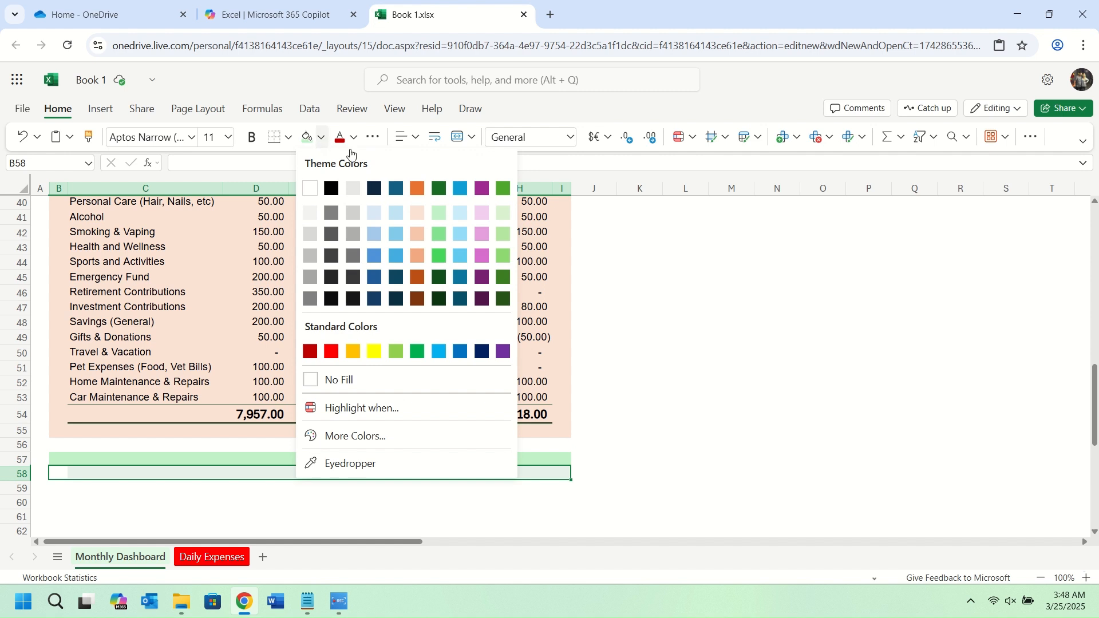
click(423, 215)
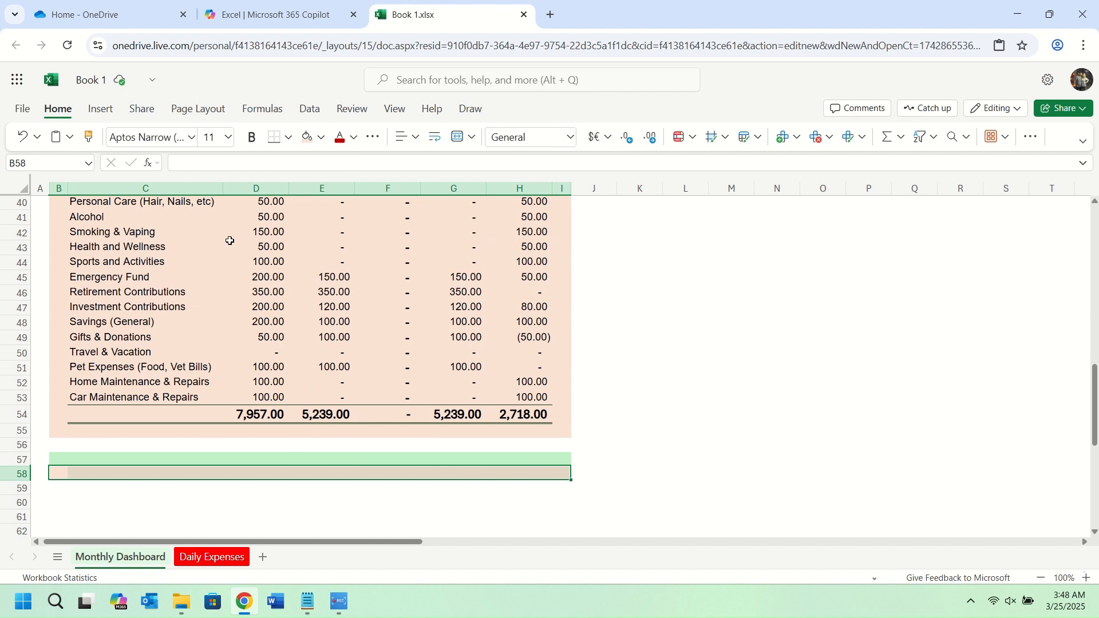
Add a bottom border to C58:H58 in the light orange row
click(279, 139)
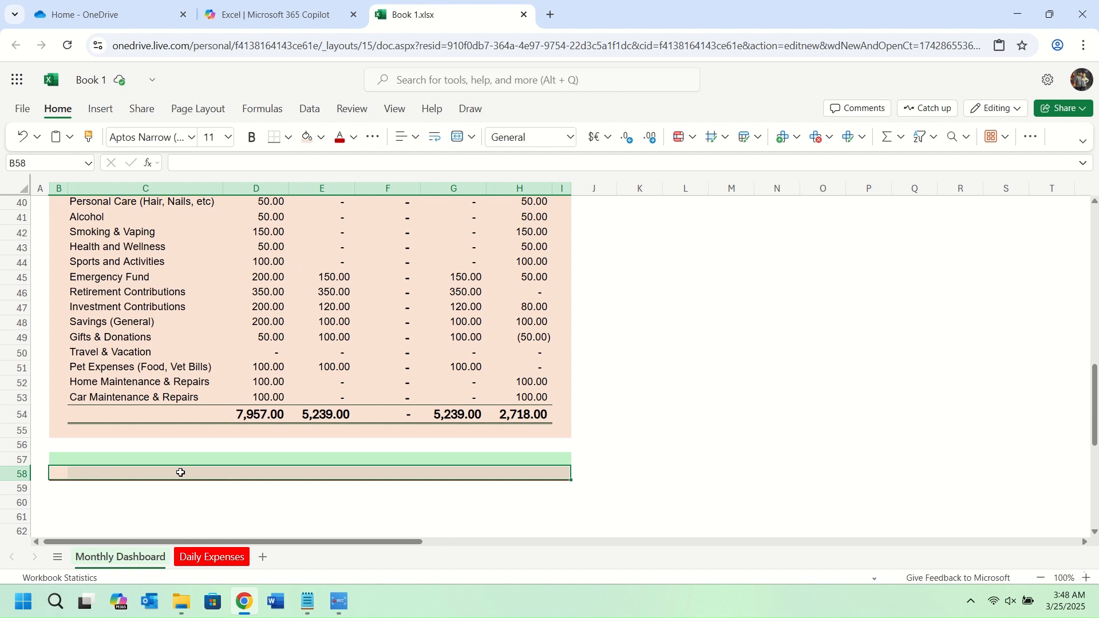
click(135, 476)
drag(81, 475, 516, 474)
click(273, 139)
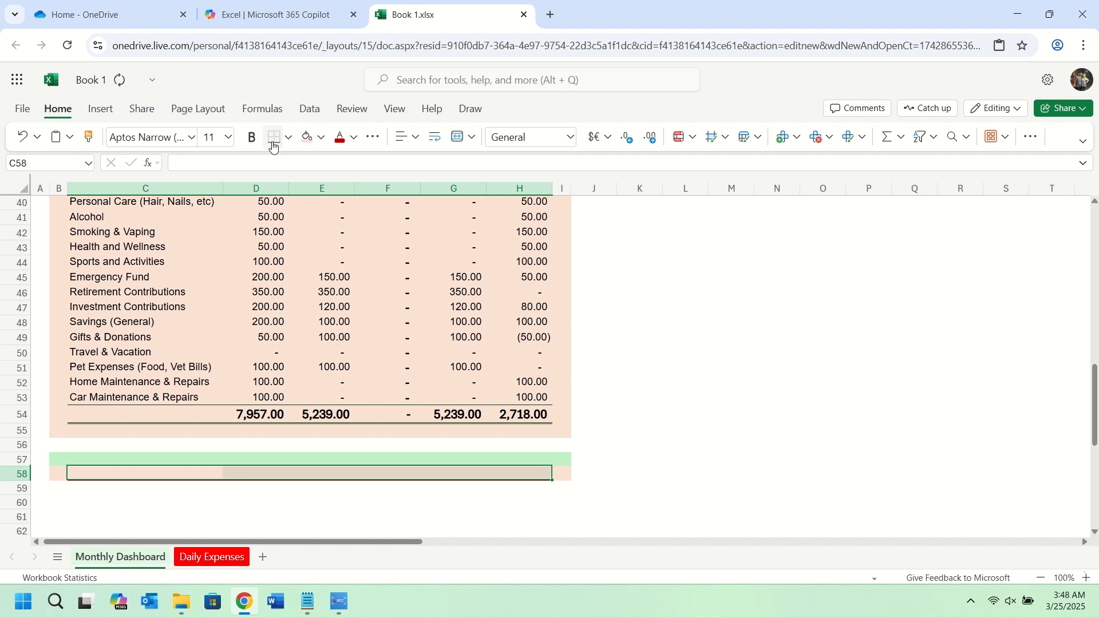
click(194, 491)
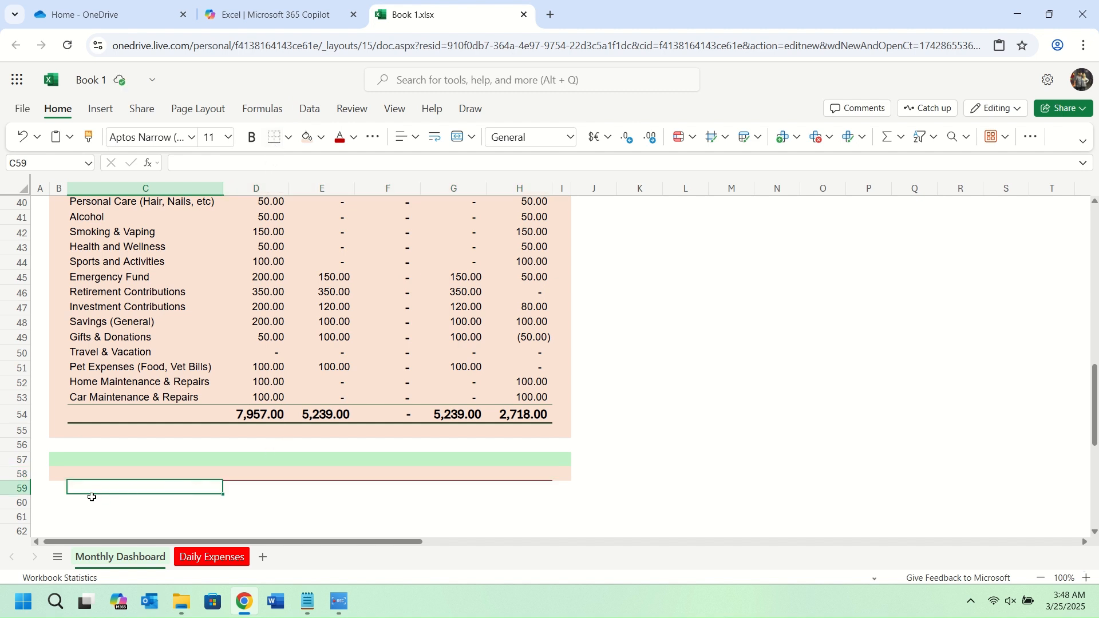
click(547, 490)
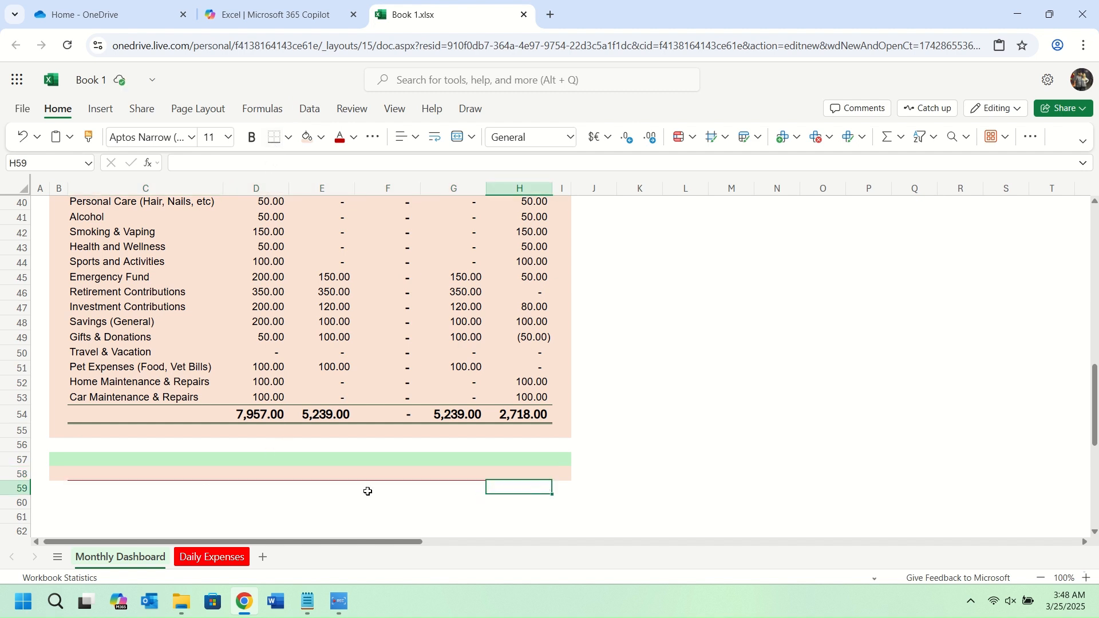
Choose a border color and reapply the bottom border to C58:H58
drag(55, 489, 85, 467)
click(289, 137)
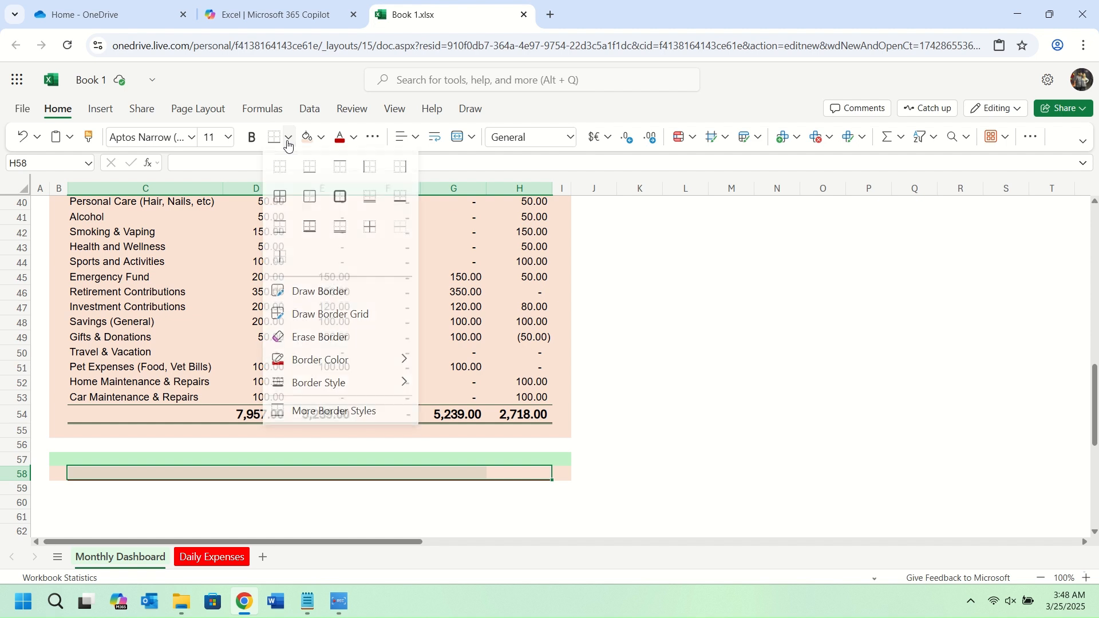
mouse_move(390, 362)
click(465, 293)
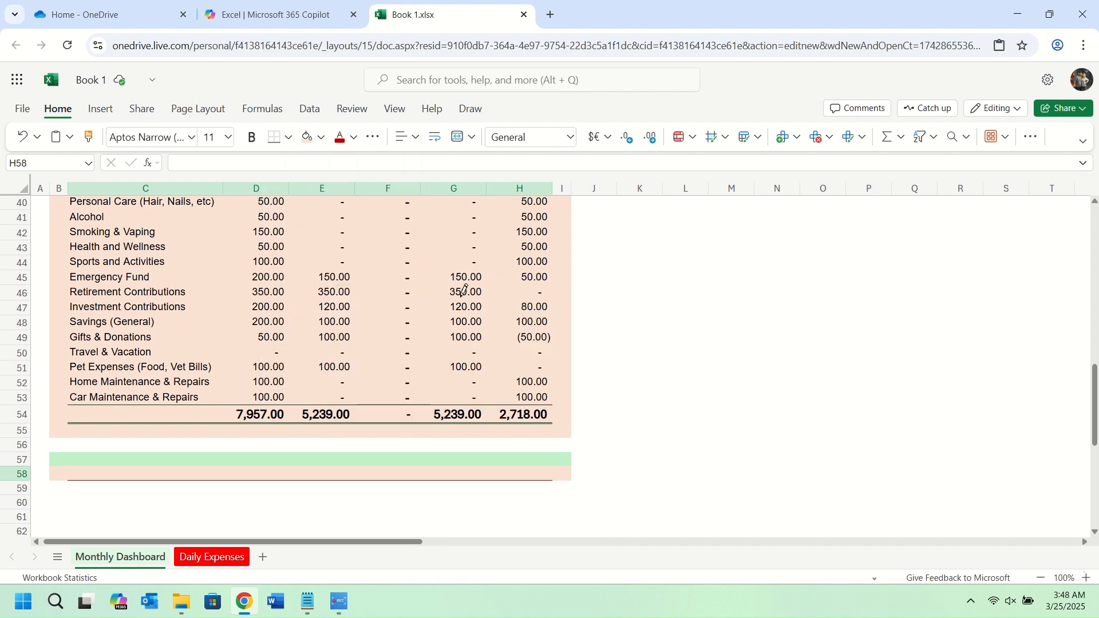
click(275, 143)
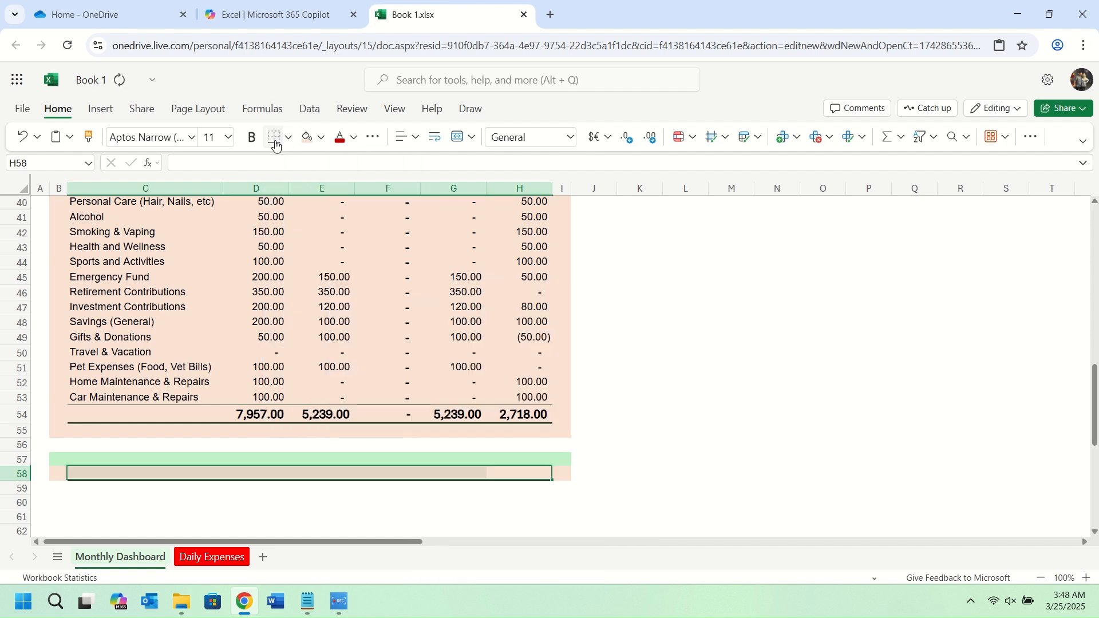
click(450, 514)
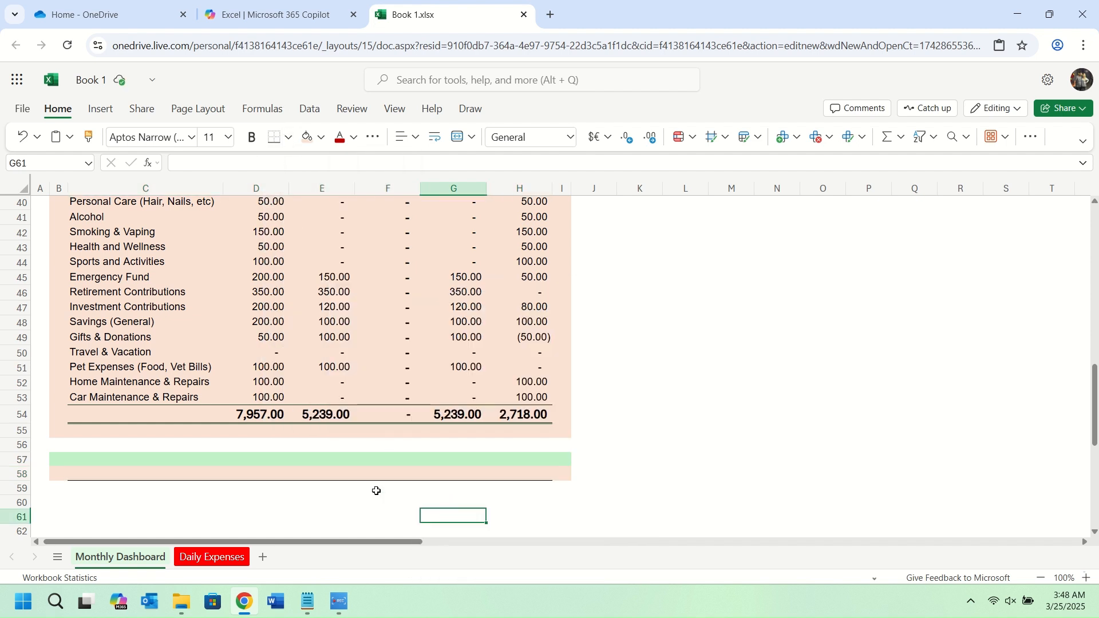
Label the green row in C57 as Total Actual Income
click(88, 457)
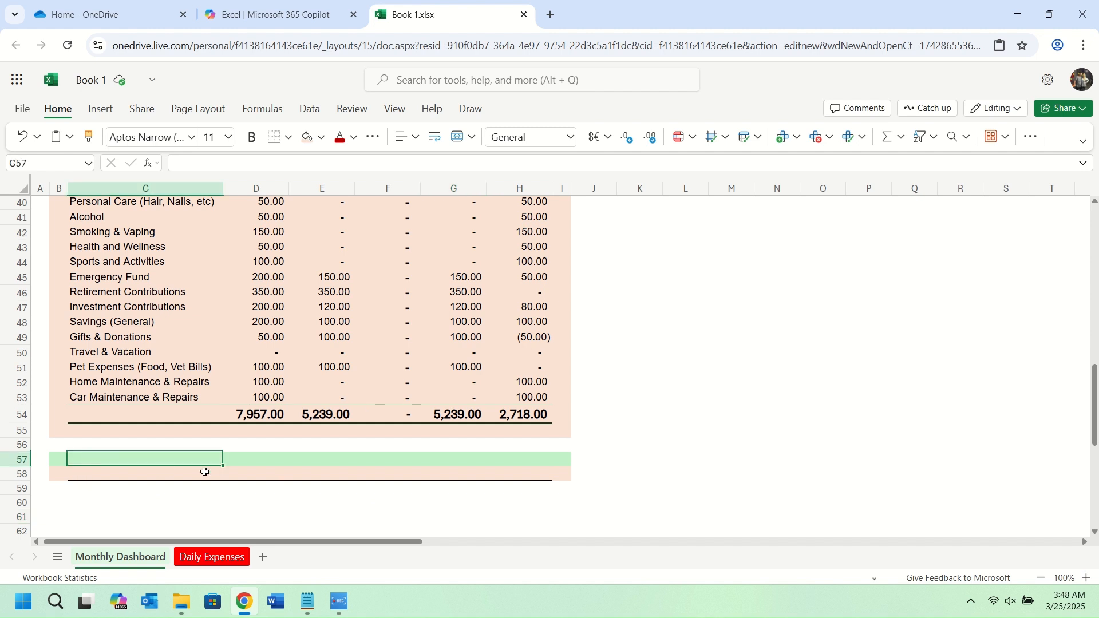
text(Total Actua)
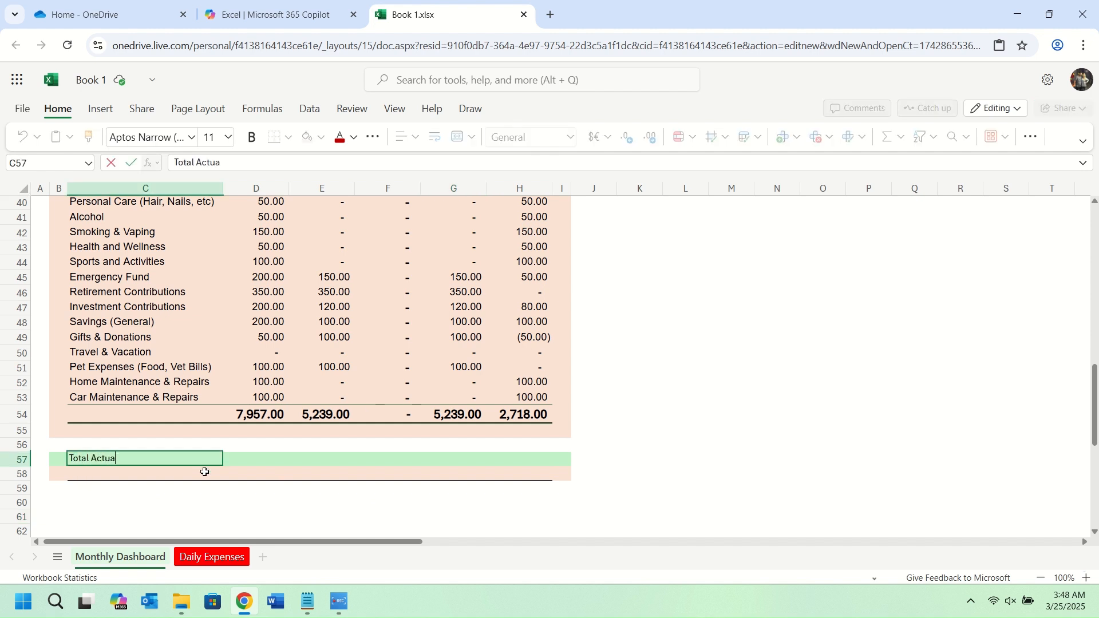
text(l Income)
key(Return)
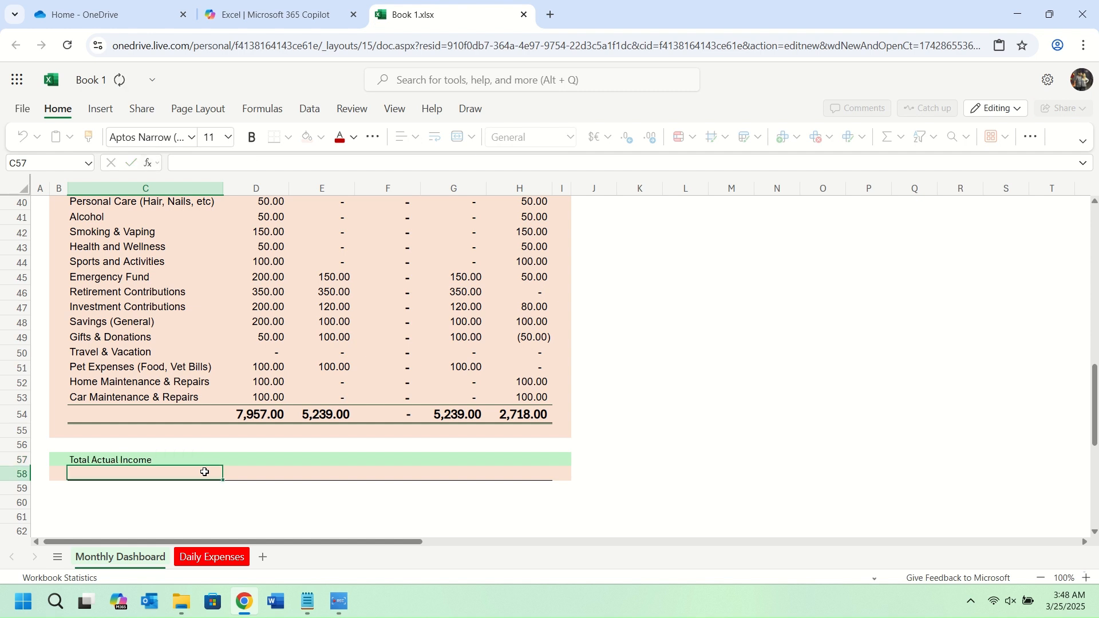
Label the light orange row in C58 as Total Actual Expenses
text(Total Act)
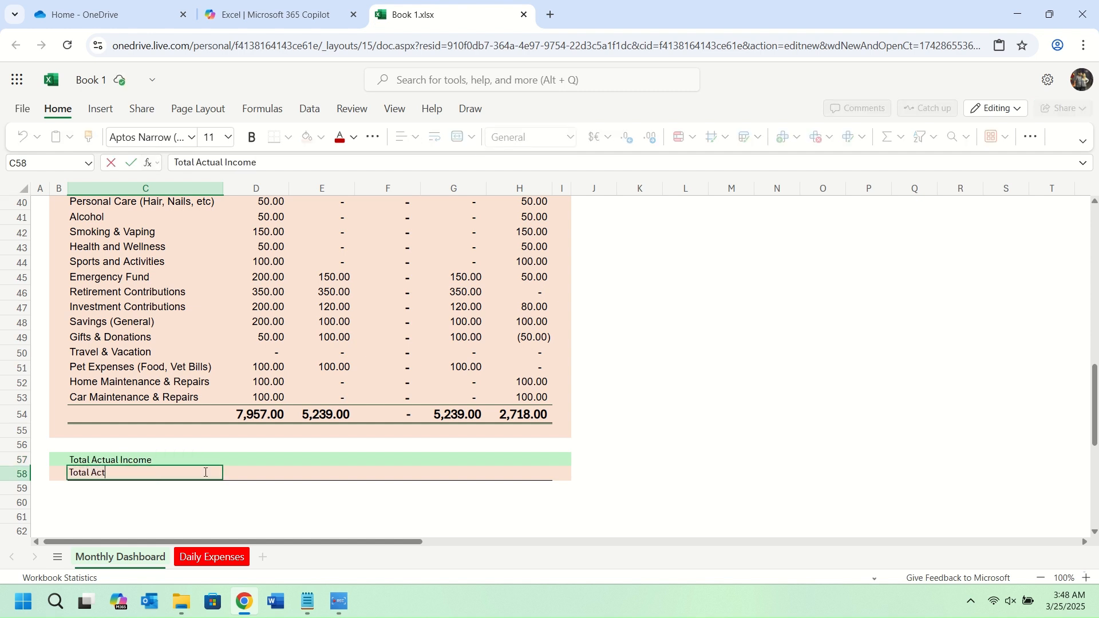
text(ual Expenses)
Try to set the font size of the two total labels in C57:C58 to 18
drag(154, 461, 152, 471)
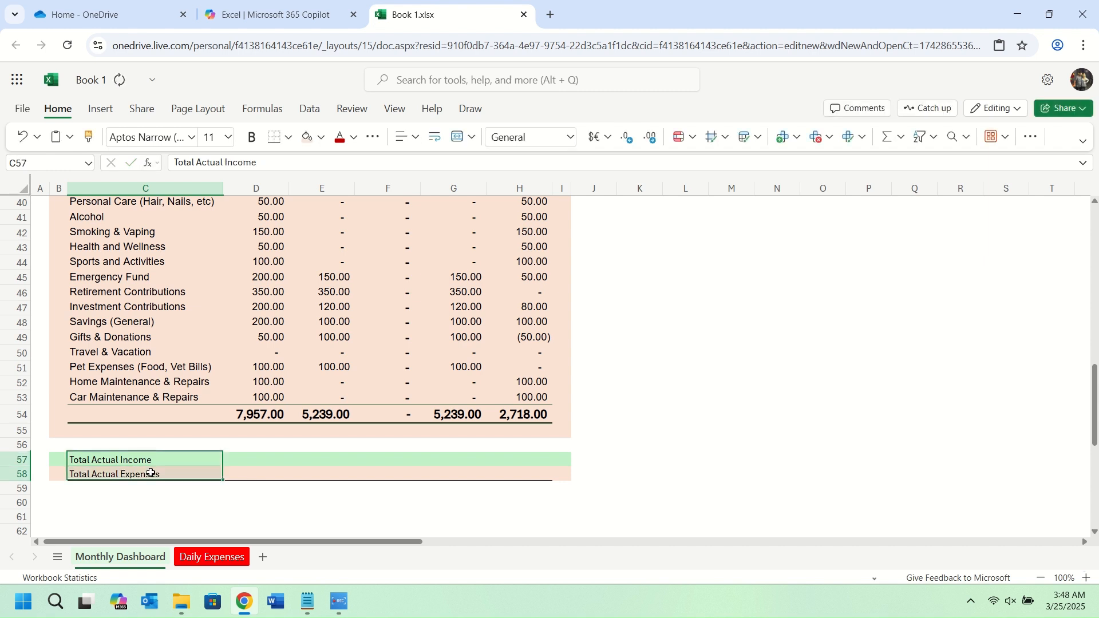
click(215, 138)
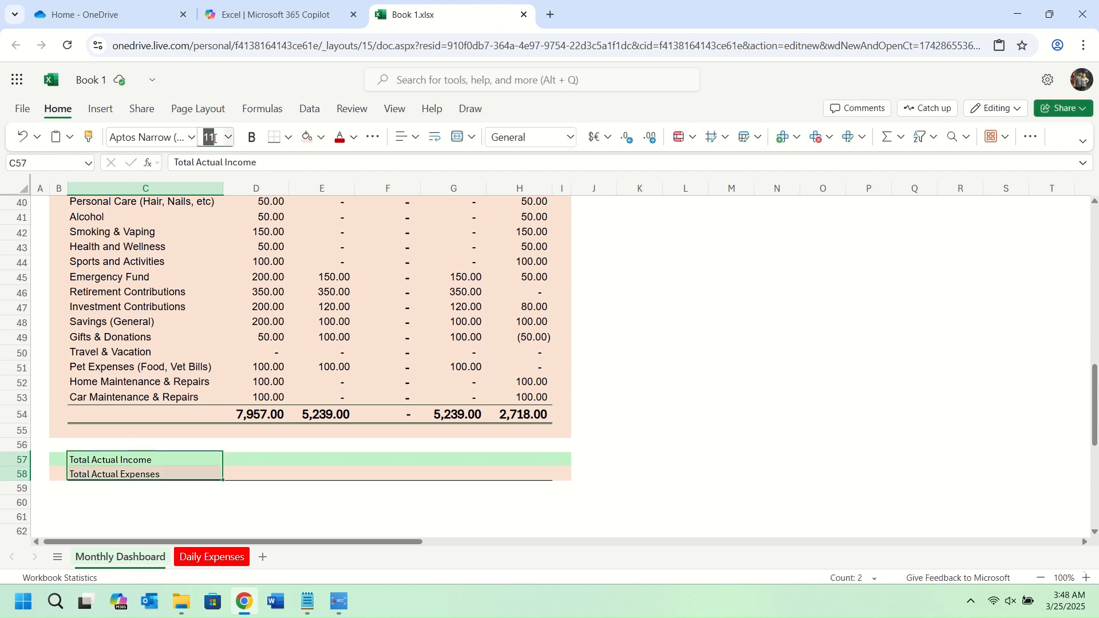
text(18)
click(189, 307)
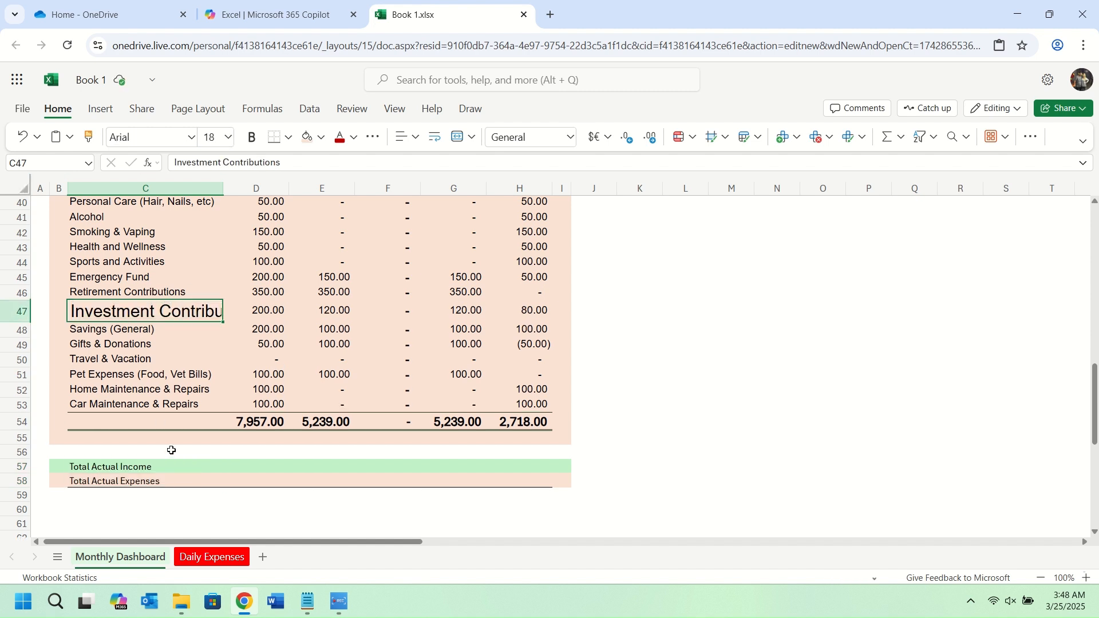
Format the Total Actual Income and Total Actual Expenses labels in C57:C58 as bold Arial, size 18
drag(134, 469, 134, 484)
click(149, 138)
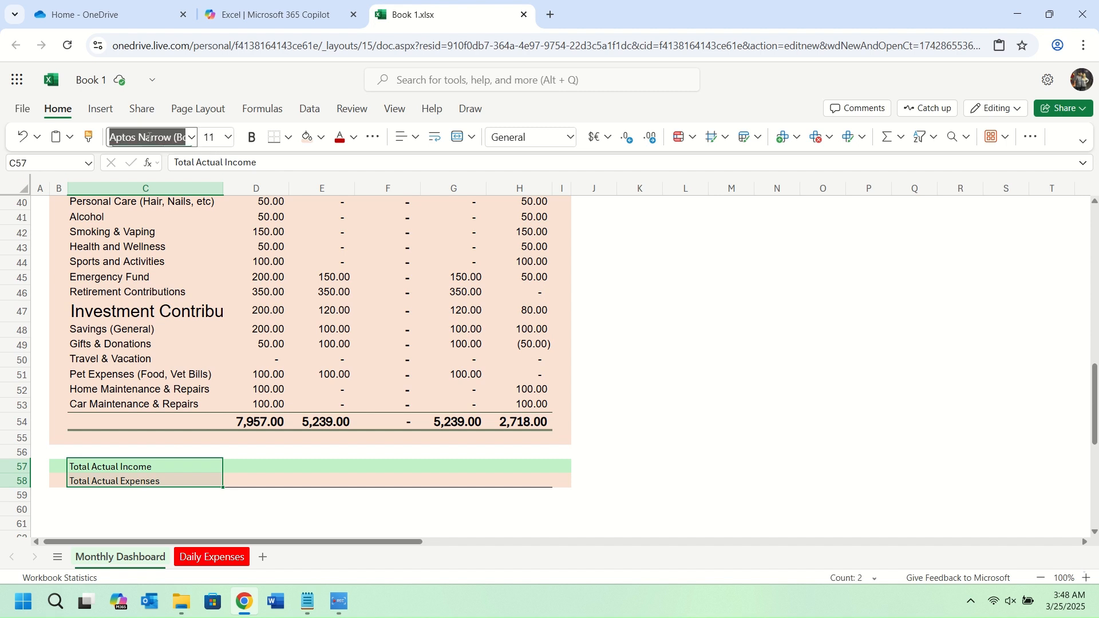
text(arial)
key(Return)
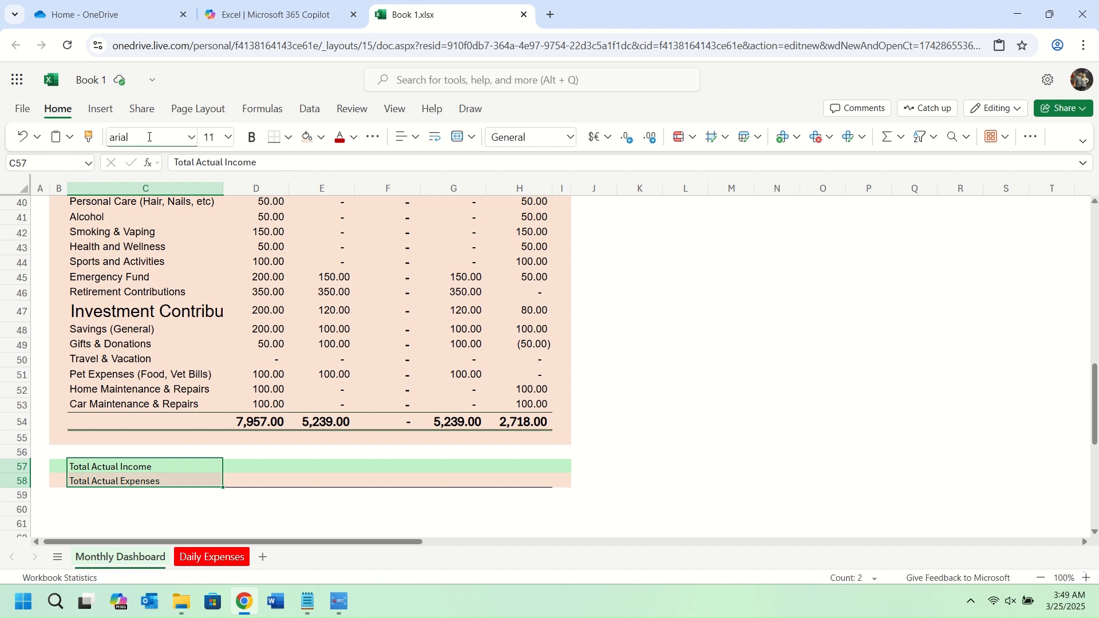
click(211, 138)
text(18)
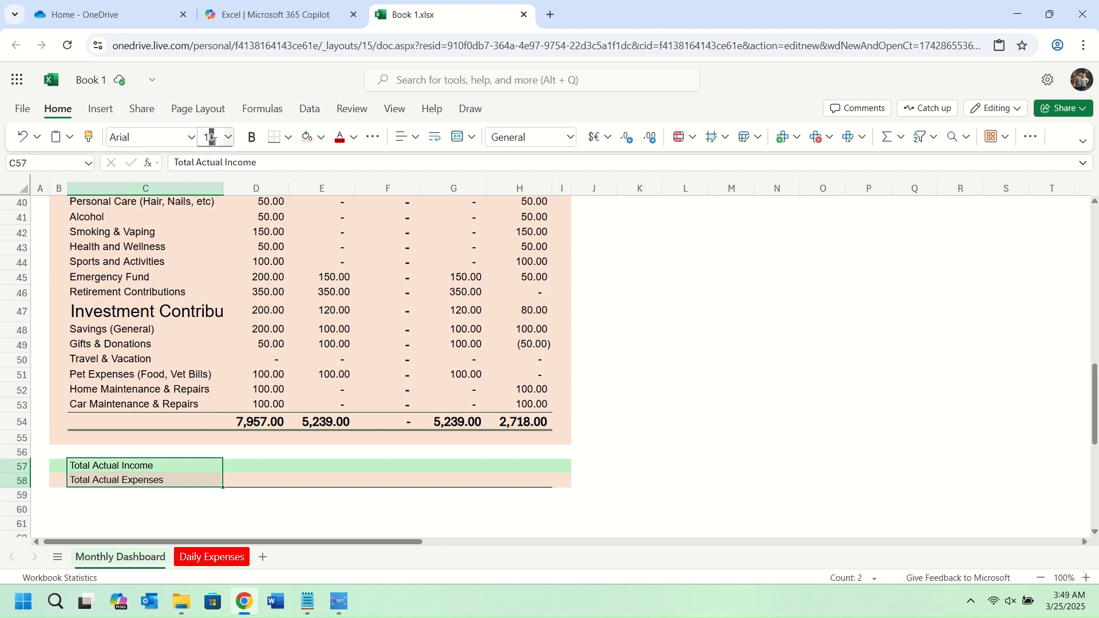
key(Return)
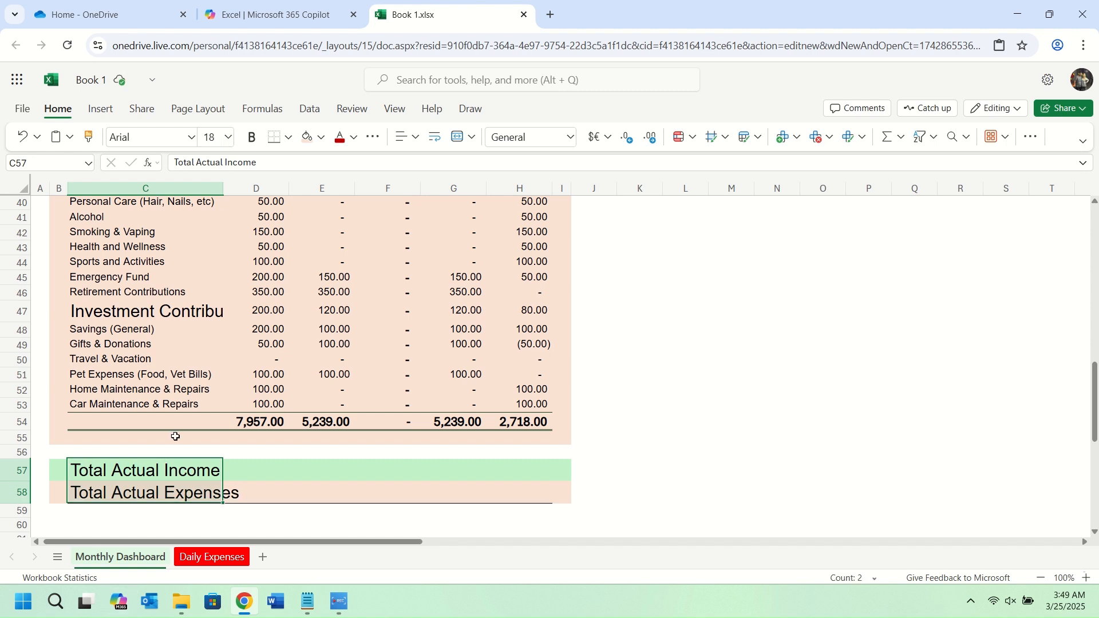
click(255, 138)
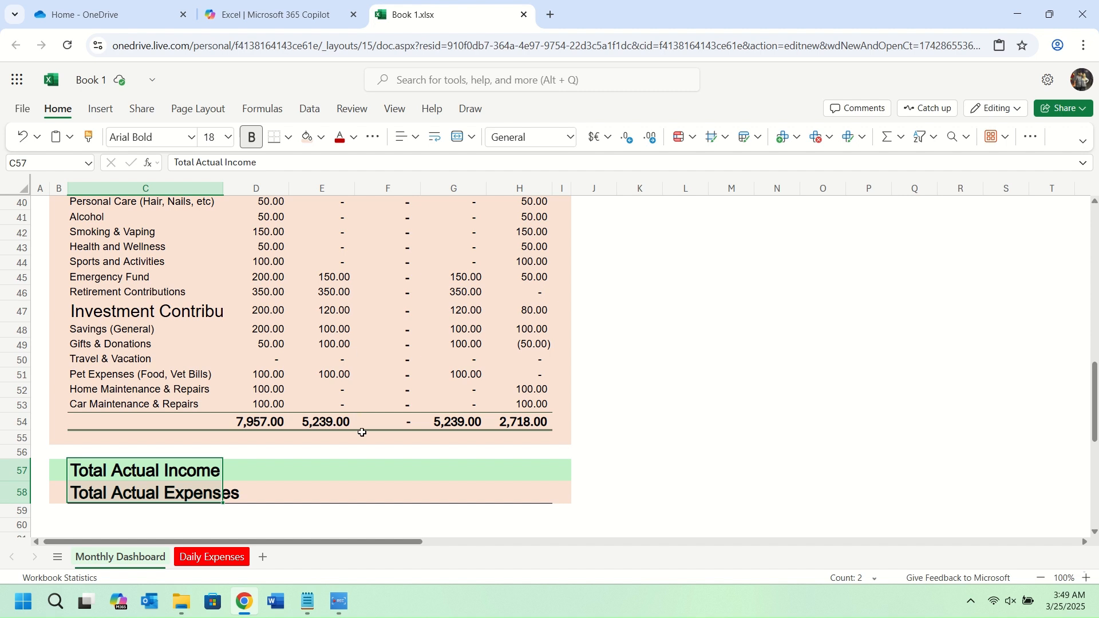
Merge F57:H57 in the green row and F58:H58 in the light orange row, each into a single cell
click(518, 467)
mouse_move(518, 484)
mouse_down()
mouse_move(427, 487)
mouse_move(517, 469)
mouse_up()
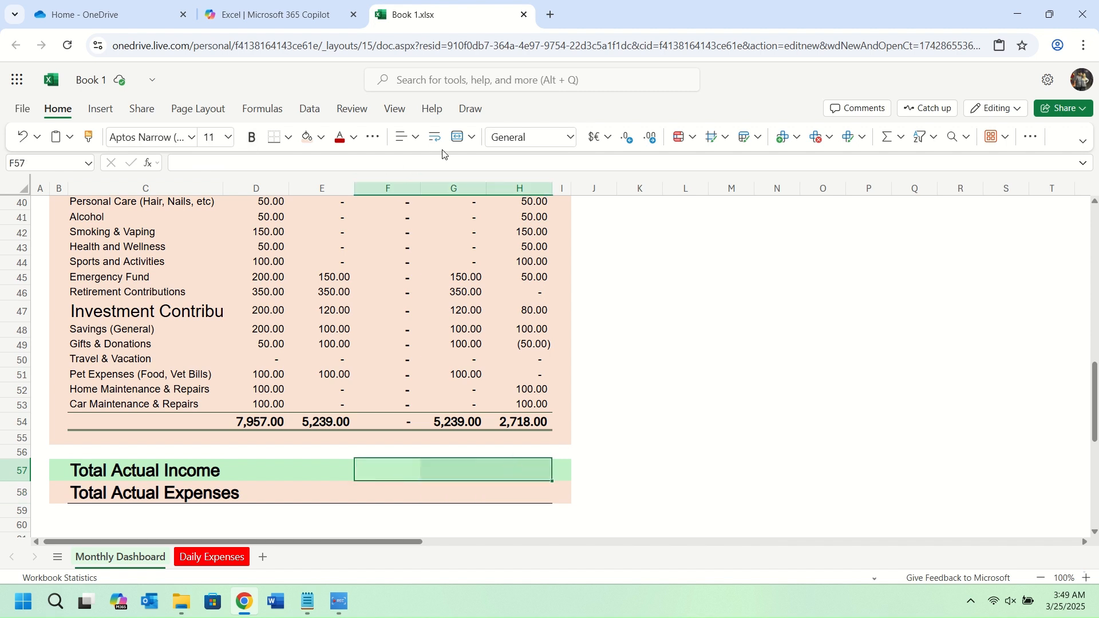
click(457, 138)
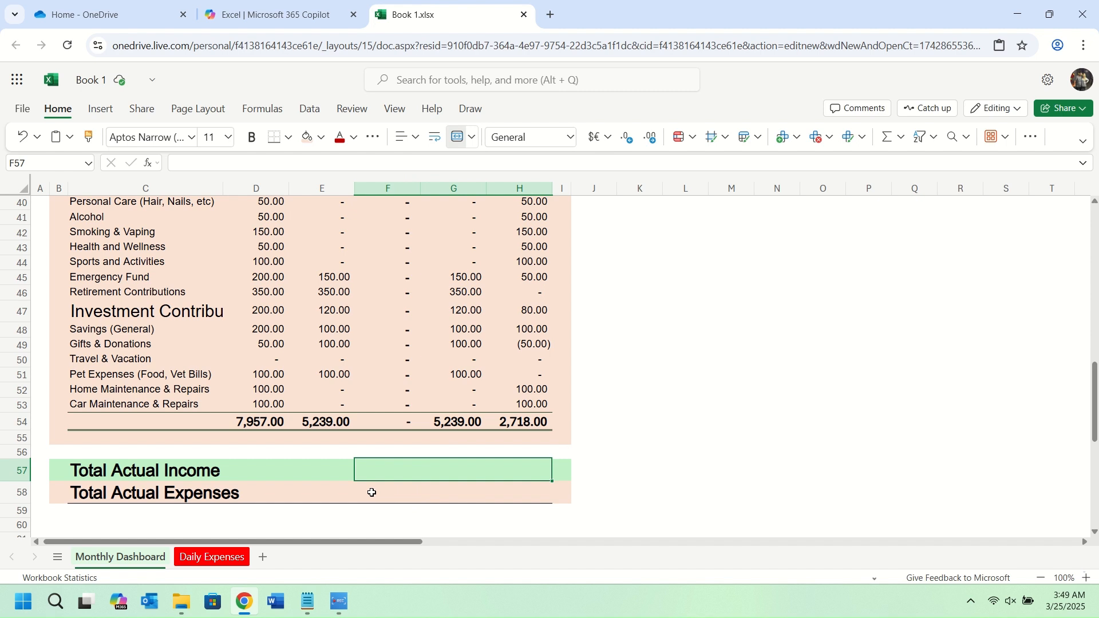
drag(372, 493, 518, 486)
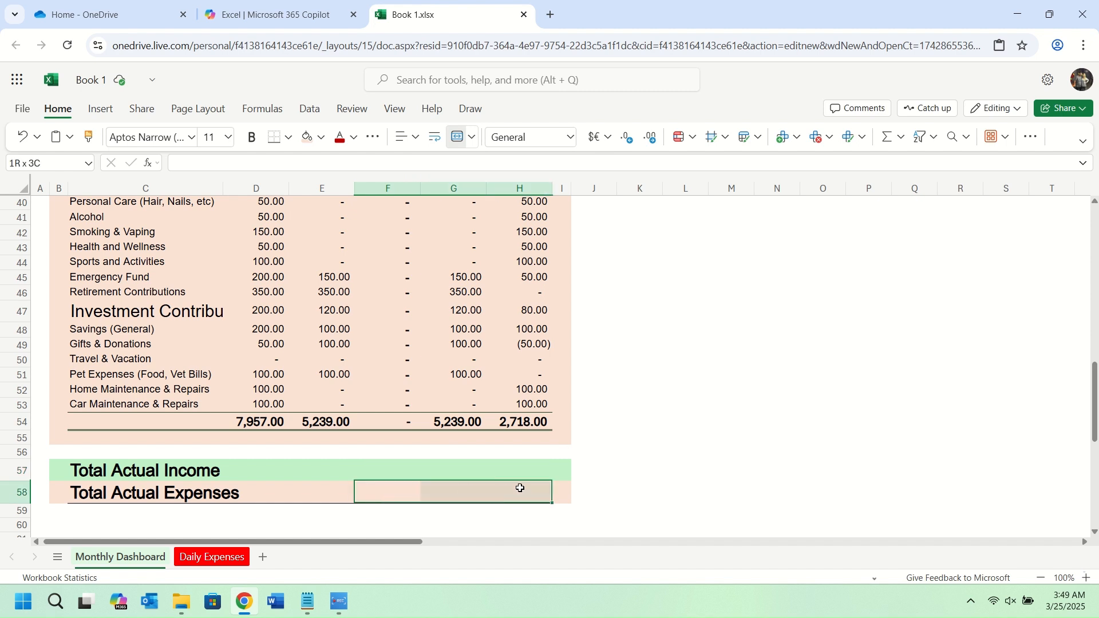
click(463, 139)
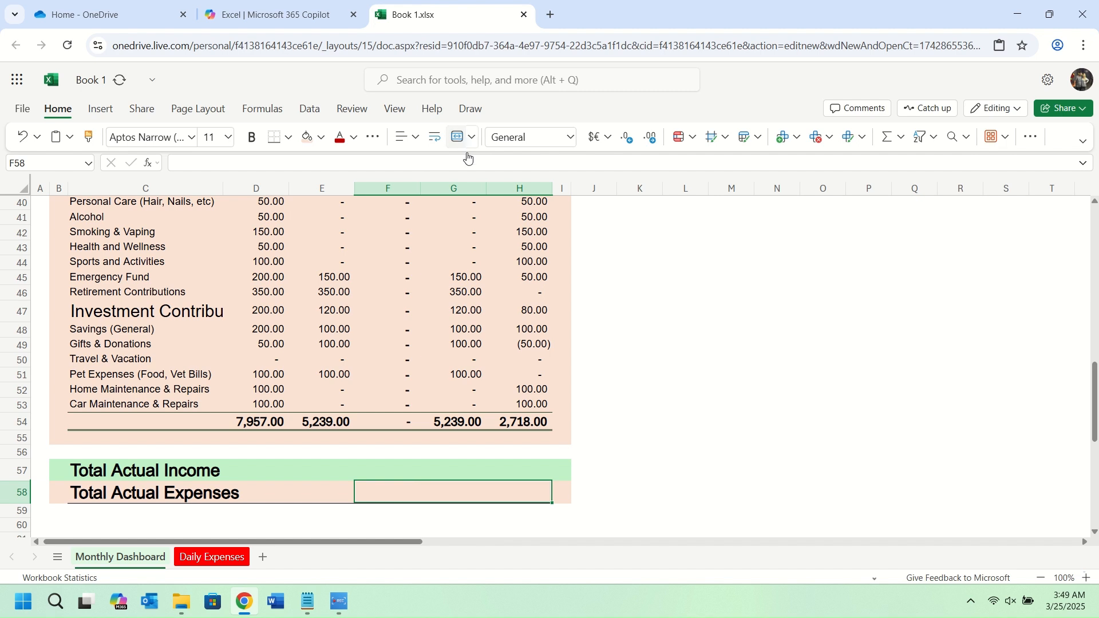
Link F57 to the actual income total in F13 and F58 to the actual expenses total in G54
click(491, 473)
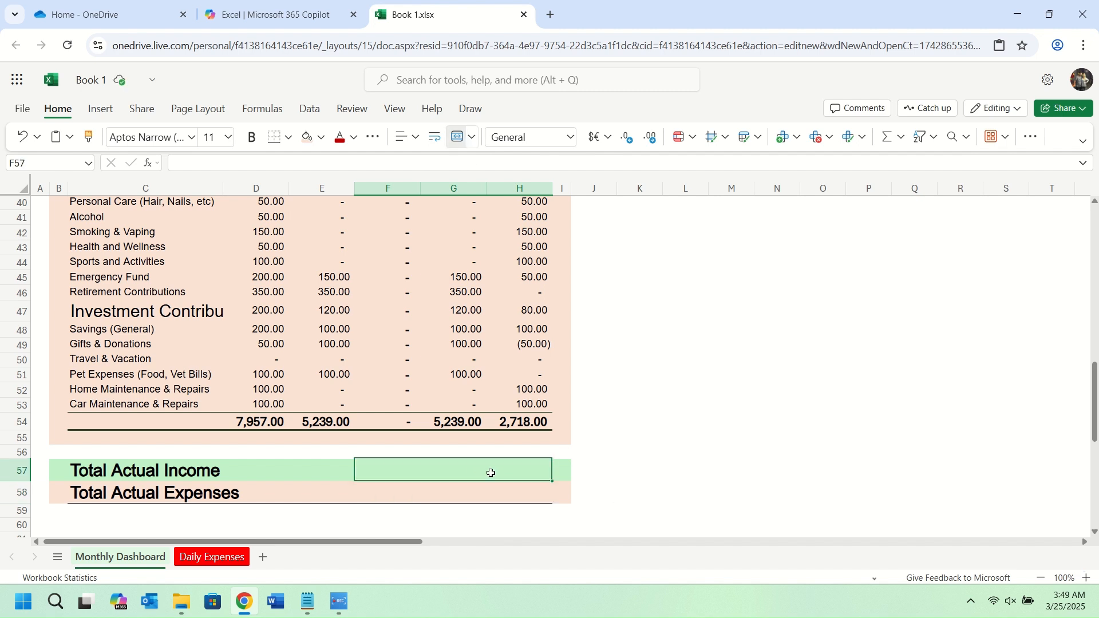
text(=)
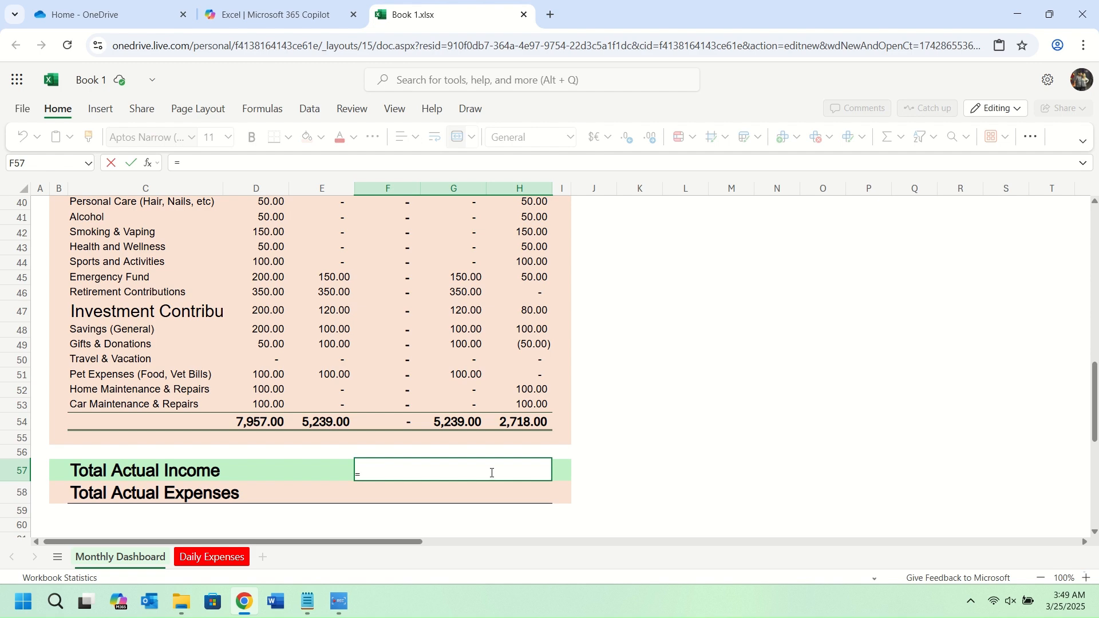
scroll(480, 315, up, 12)
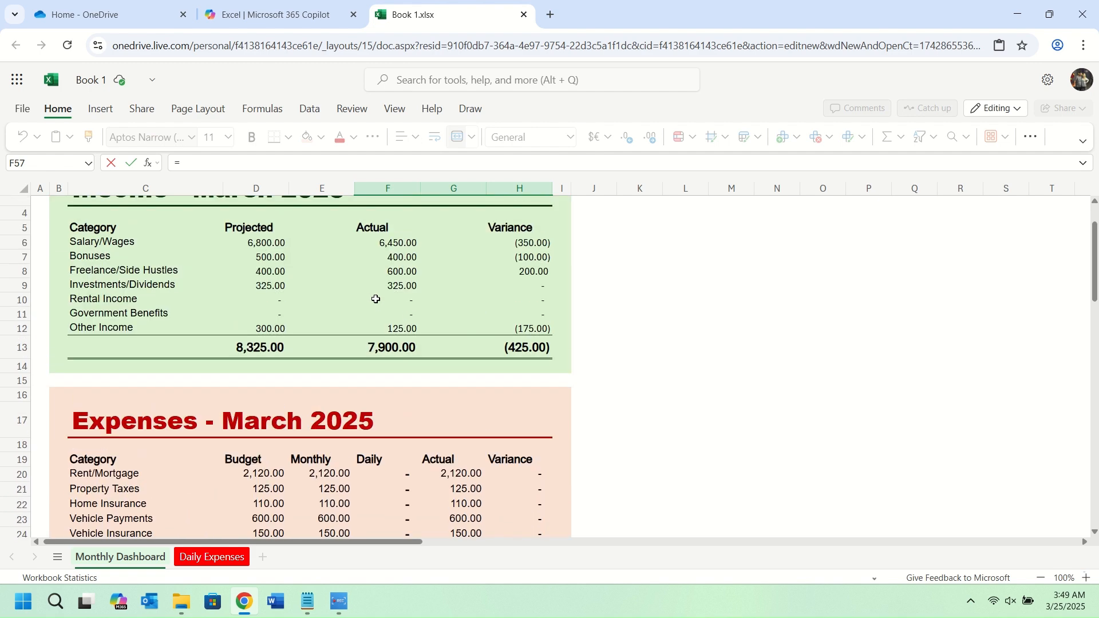
click(391, 346)
key(Return)
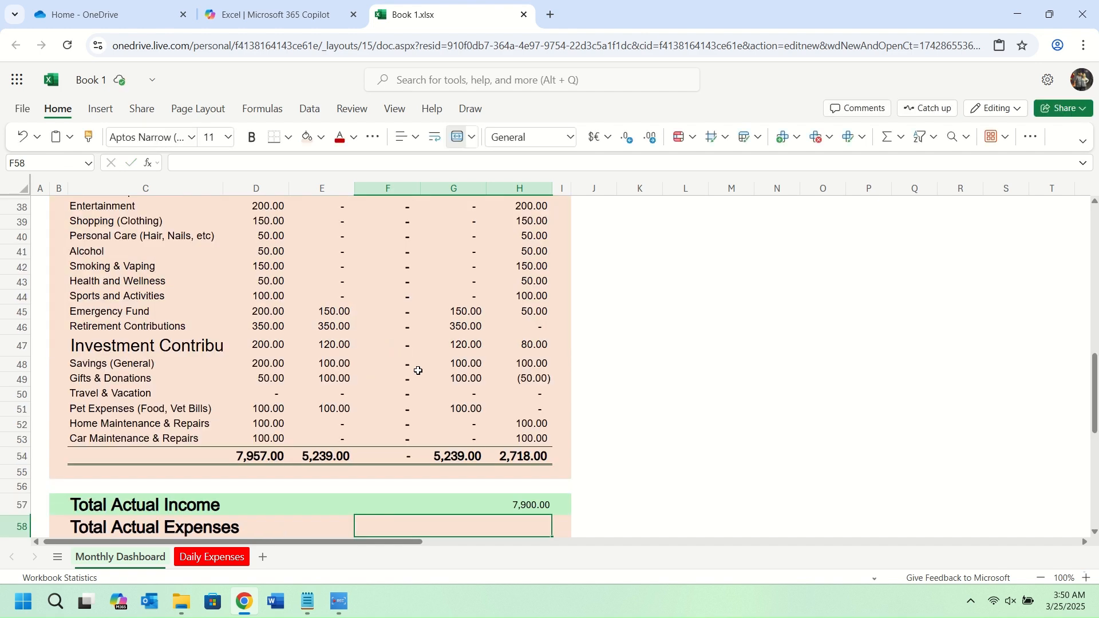
text(=)
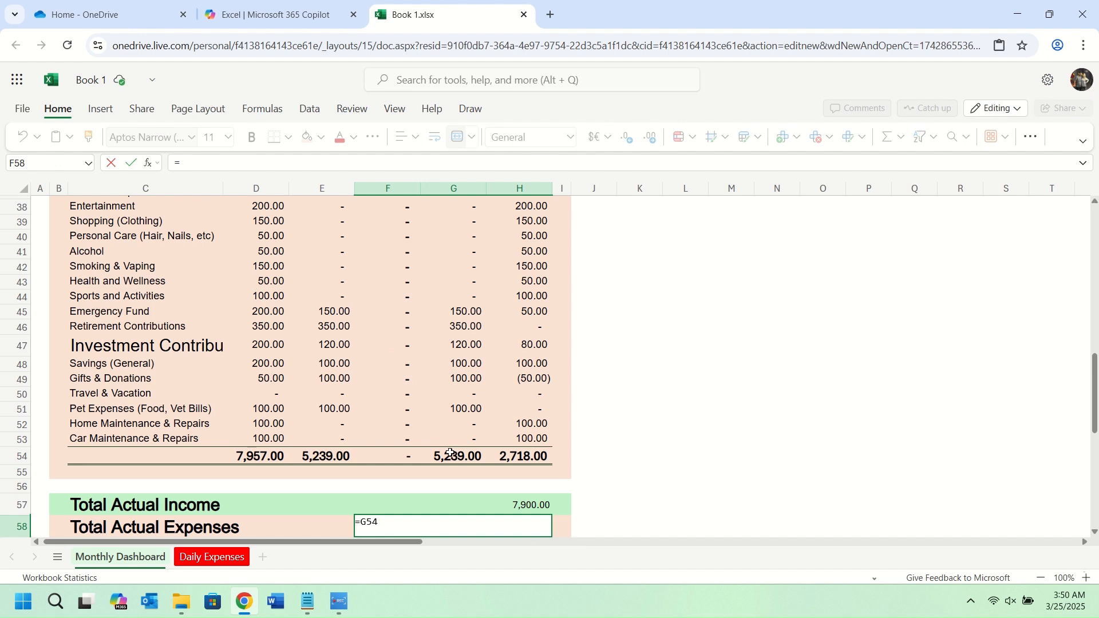
key(Return)
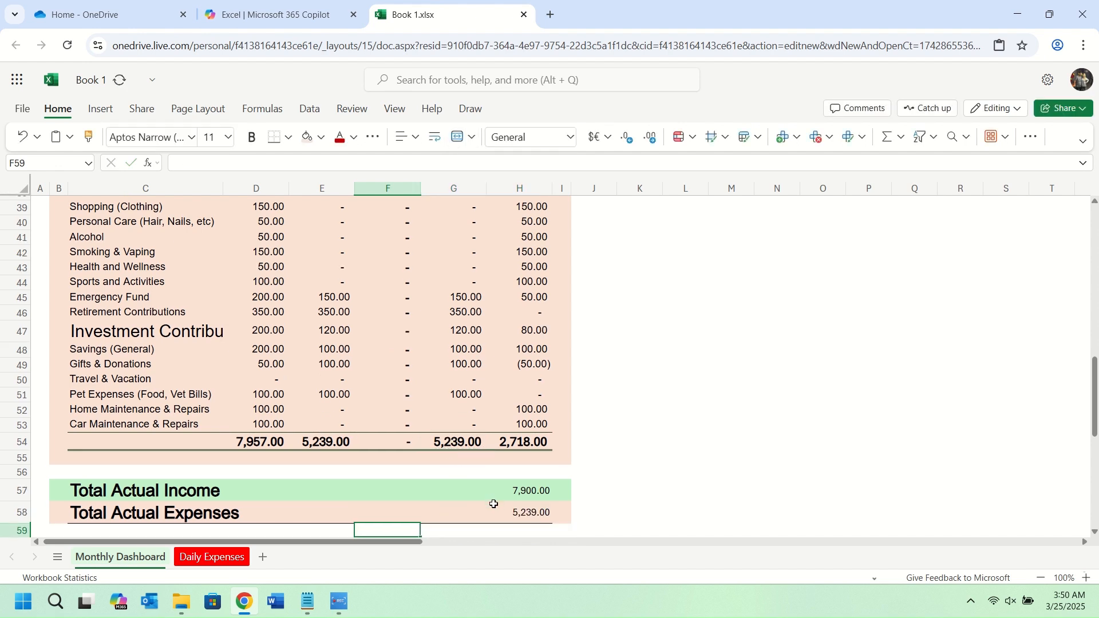
Format the total amounts in F57:H58 as bold Arial, size 18
drag(504, 491, 503, 516)
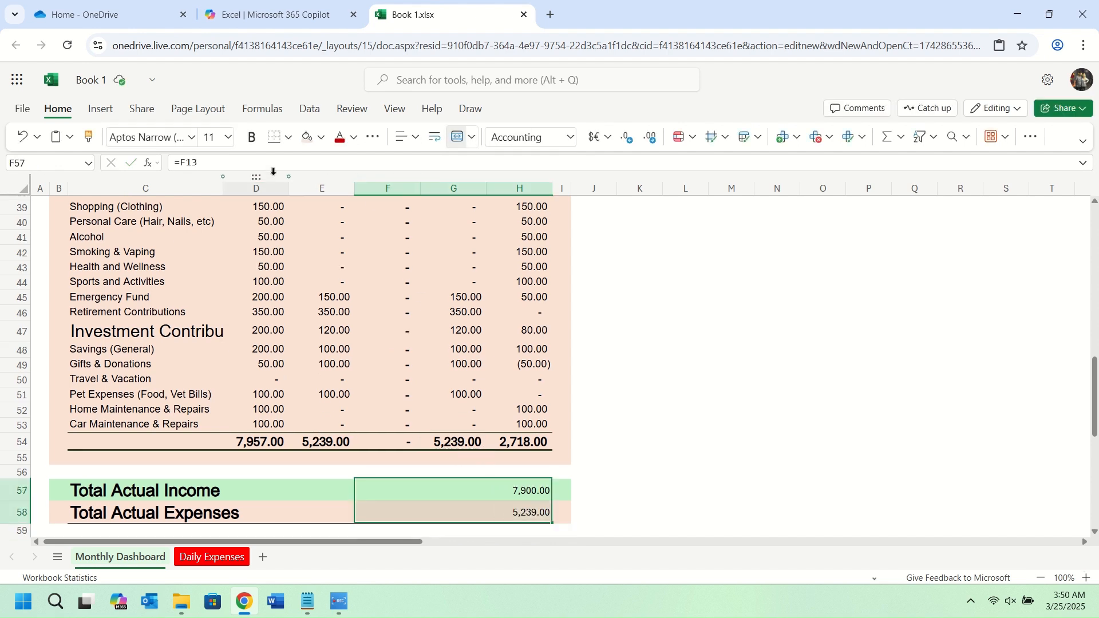
click(252, 138)
click(203, 137)
text(18)
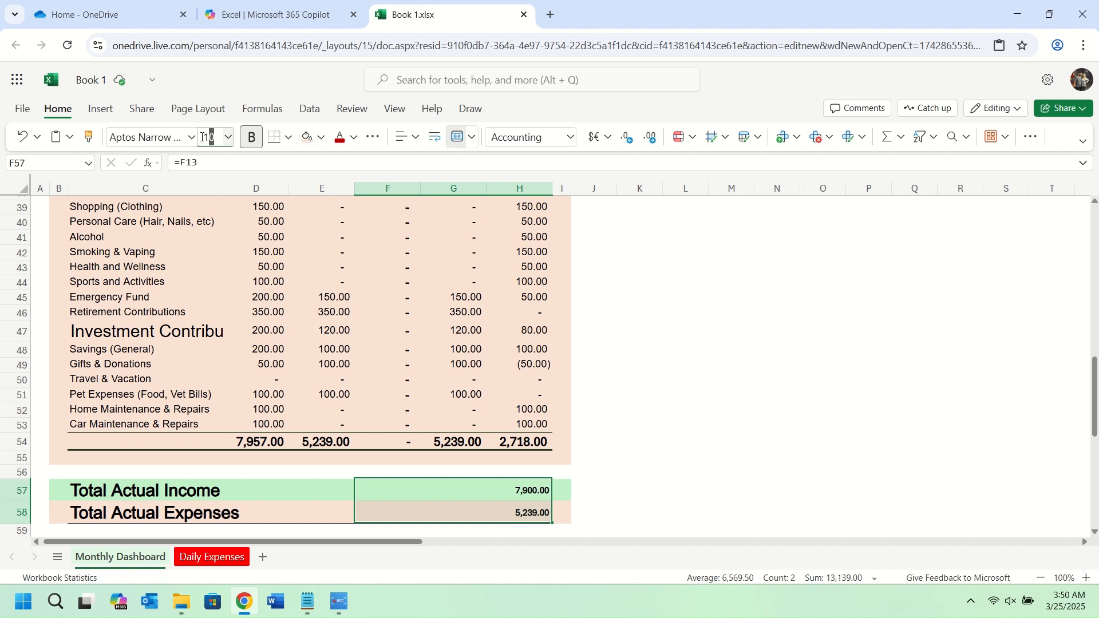
key(Return)
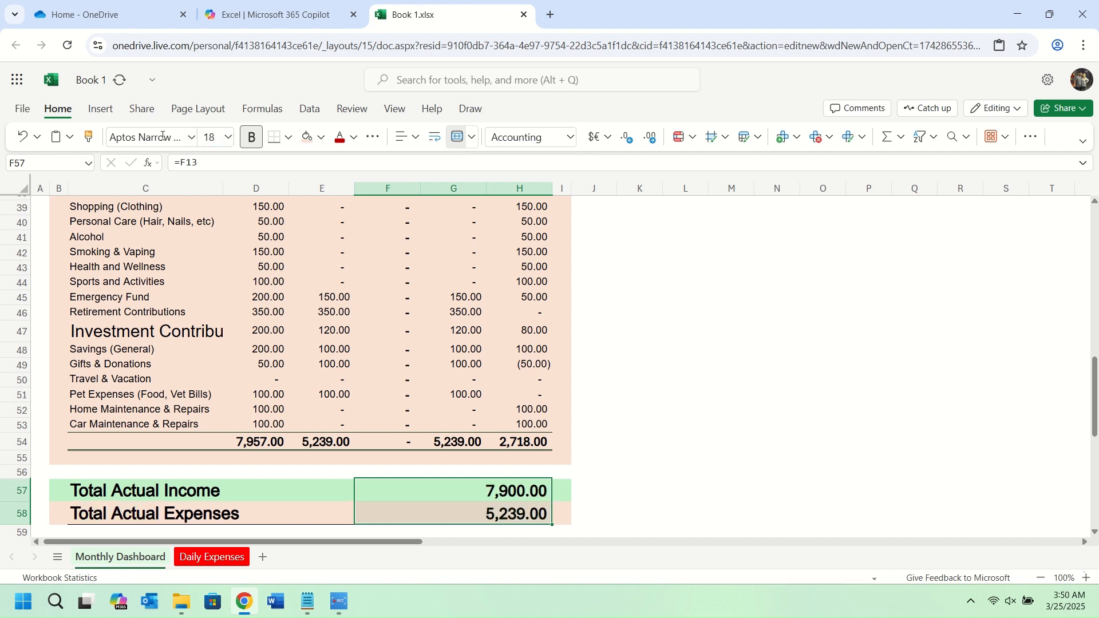
click(148, 137)
text(arial)
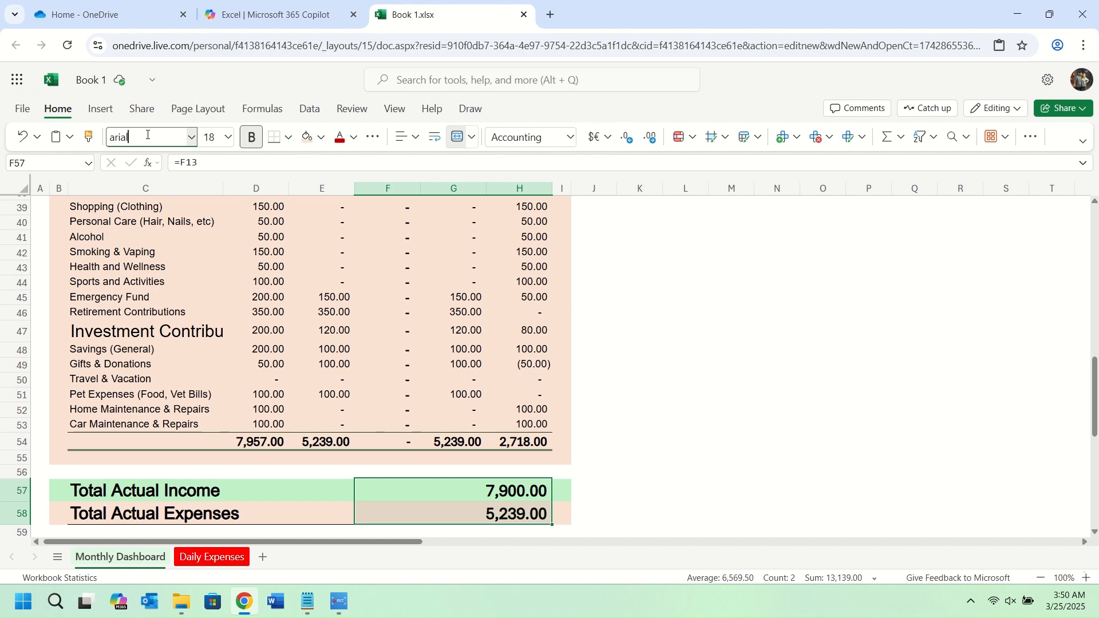
key(Return)
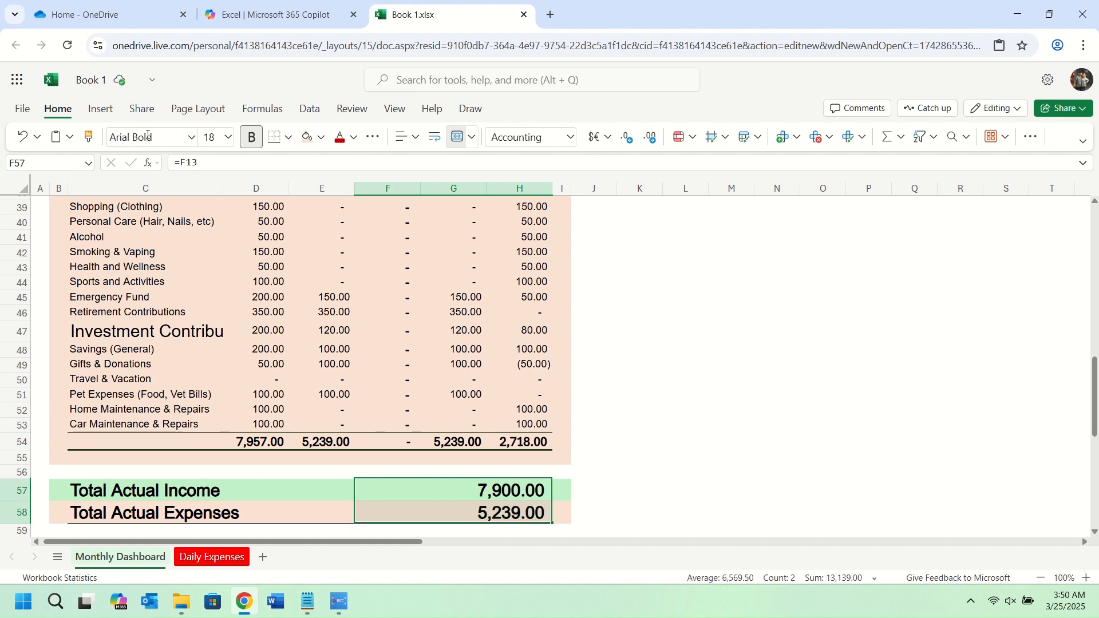
Calculate actual income minus actual expenses in H59 with the formula =F57-F58
scroll(380, 452, down, 3)
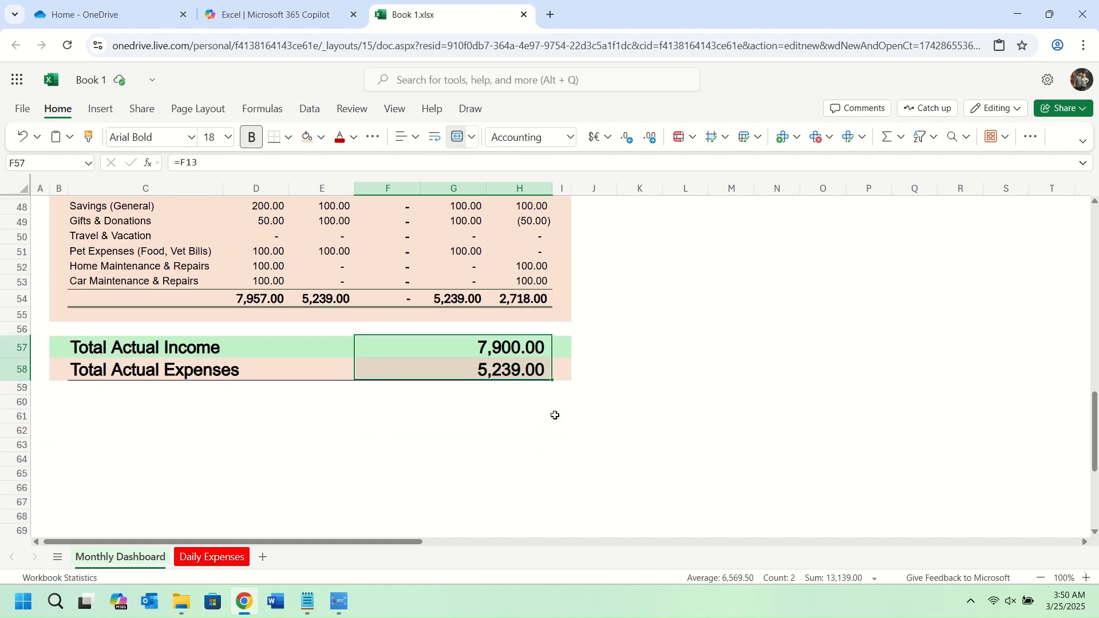
click(497, 386)
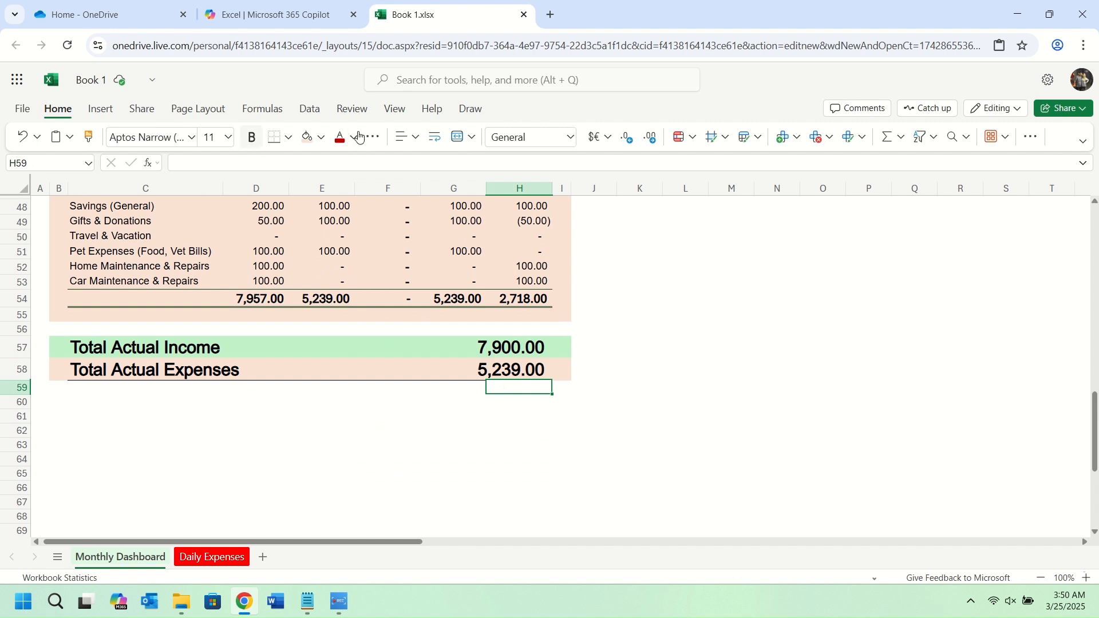
text(=)
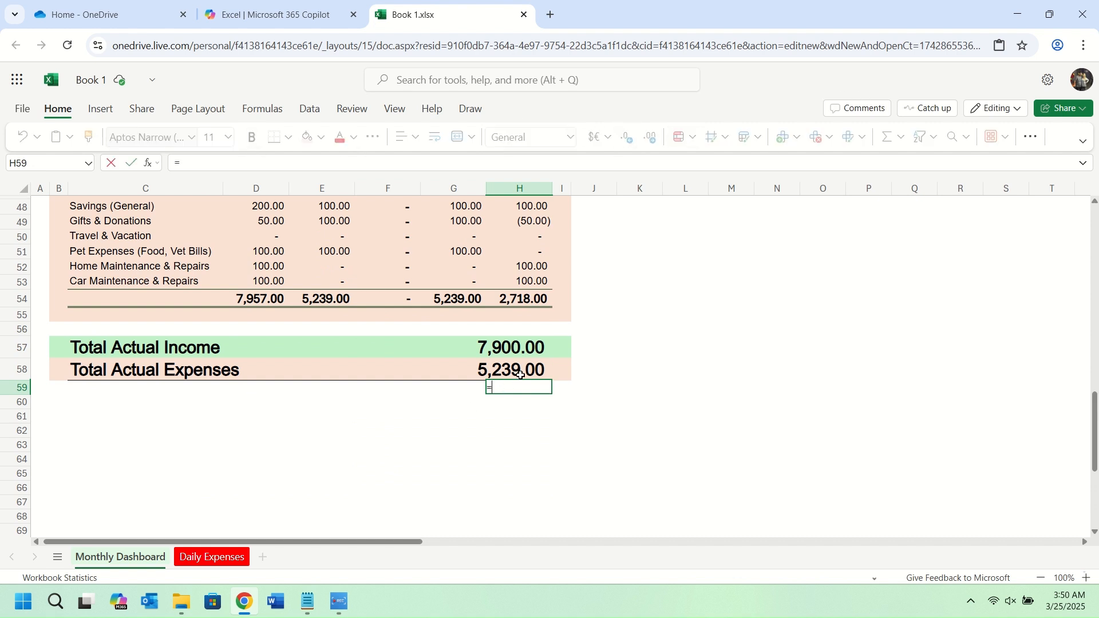
click(503, 343)
text(-)
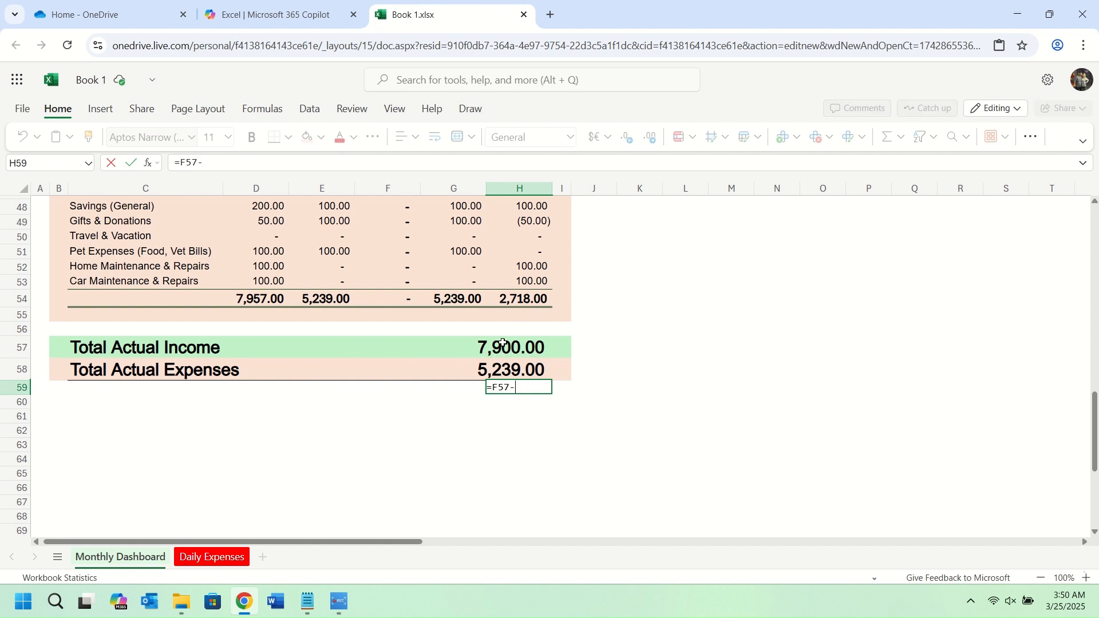
click(516, 367)
key(Return)
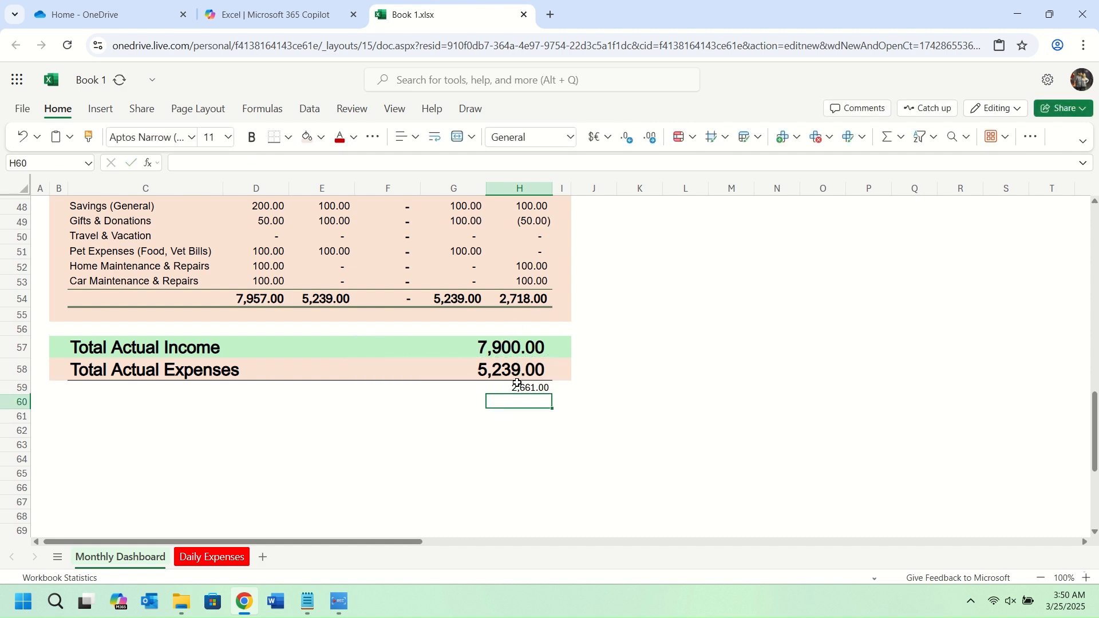
Format the difference in H59 as bold Arial, size 18
click(251, 137)
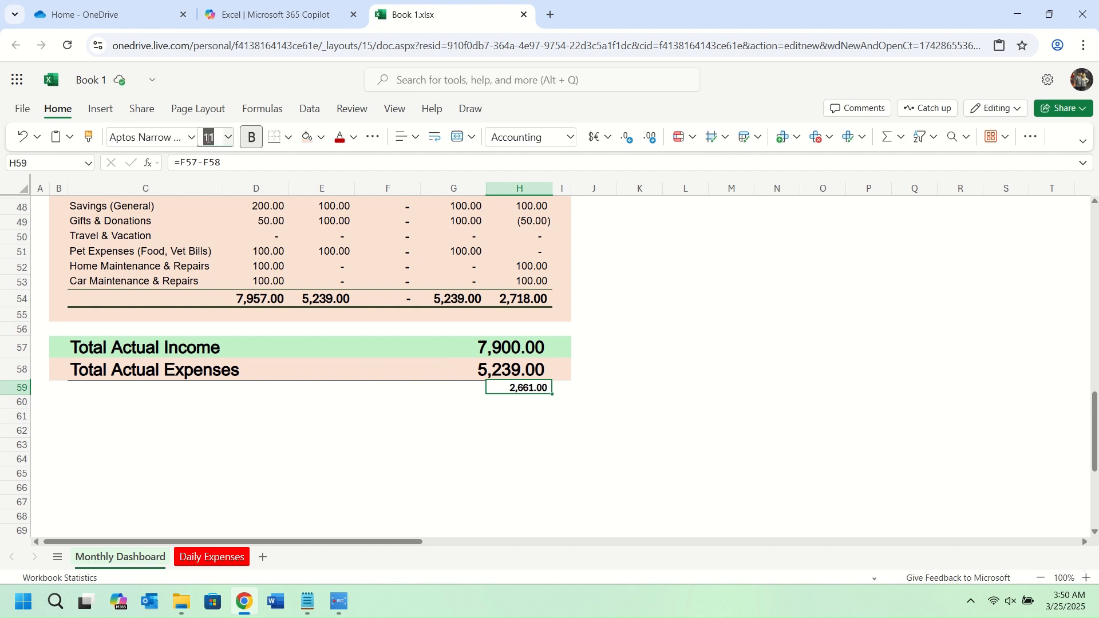
text(18)
key(Return)
click(136, 140)
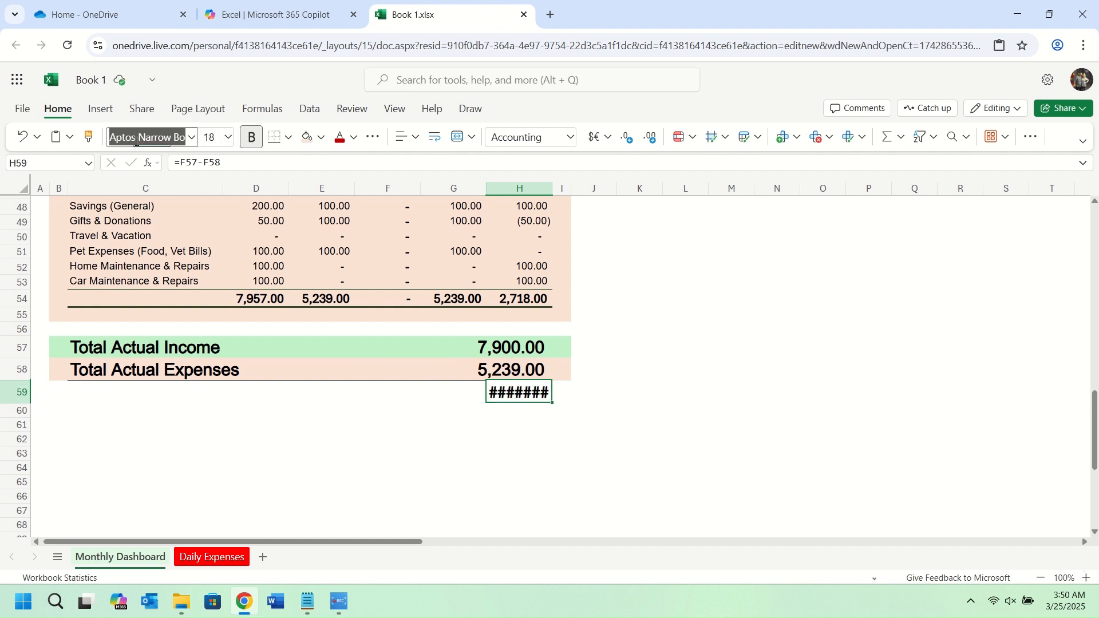
text(ari)
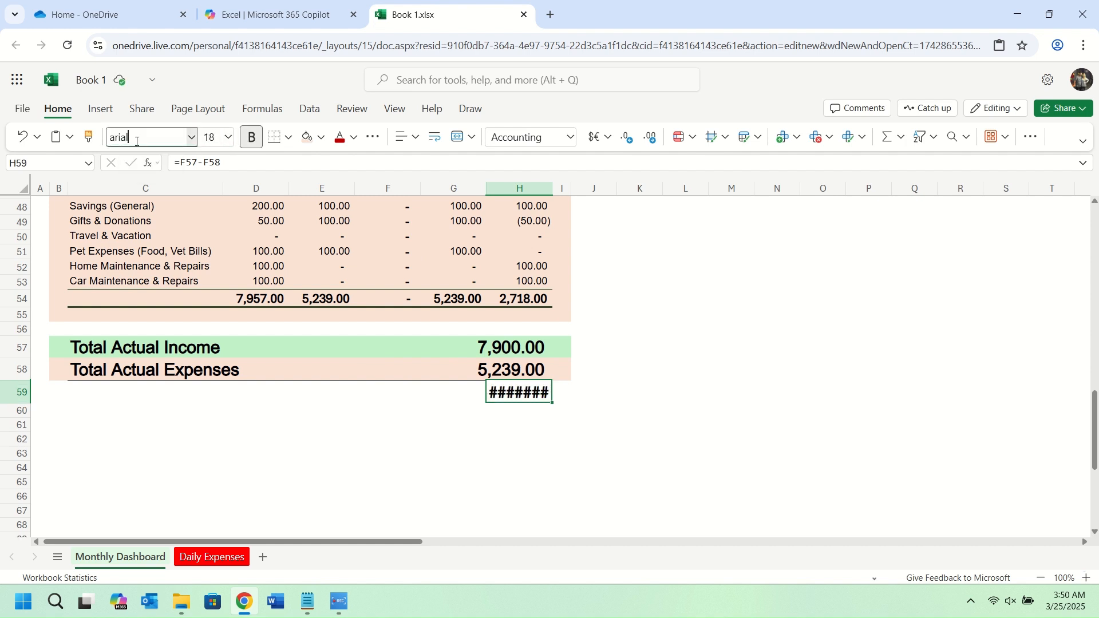
text(al)
key(Return)
Merge F59:H59 into one cell holding the income-minus-expenses difference
drag(513, 394, 390, 390)
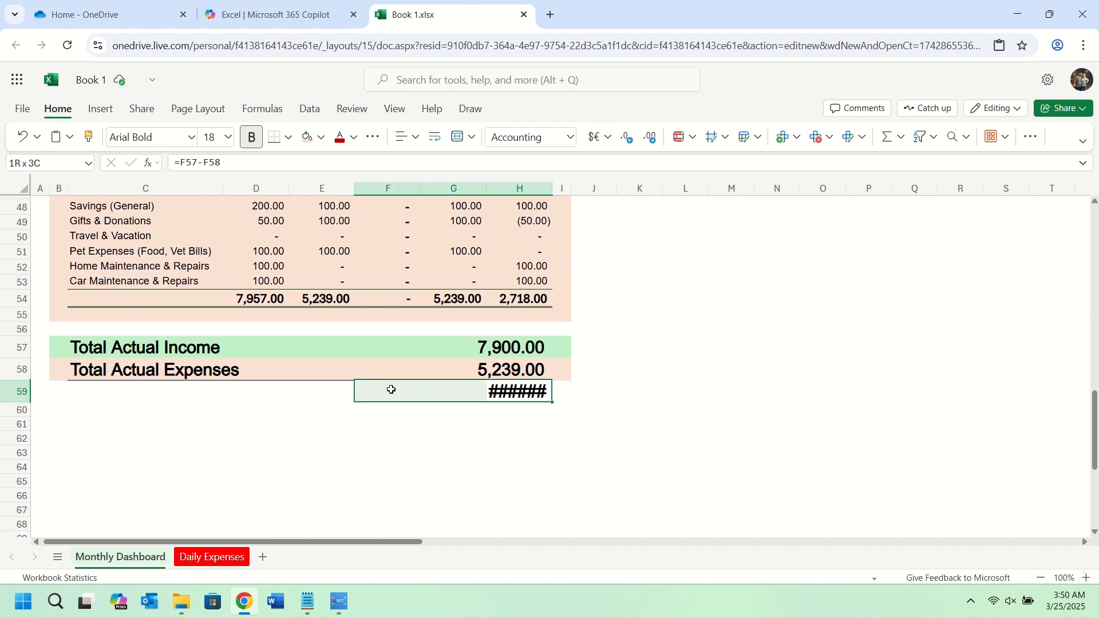
click(458, 136)
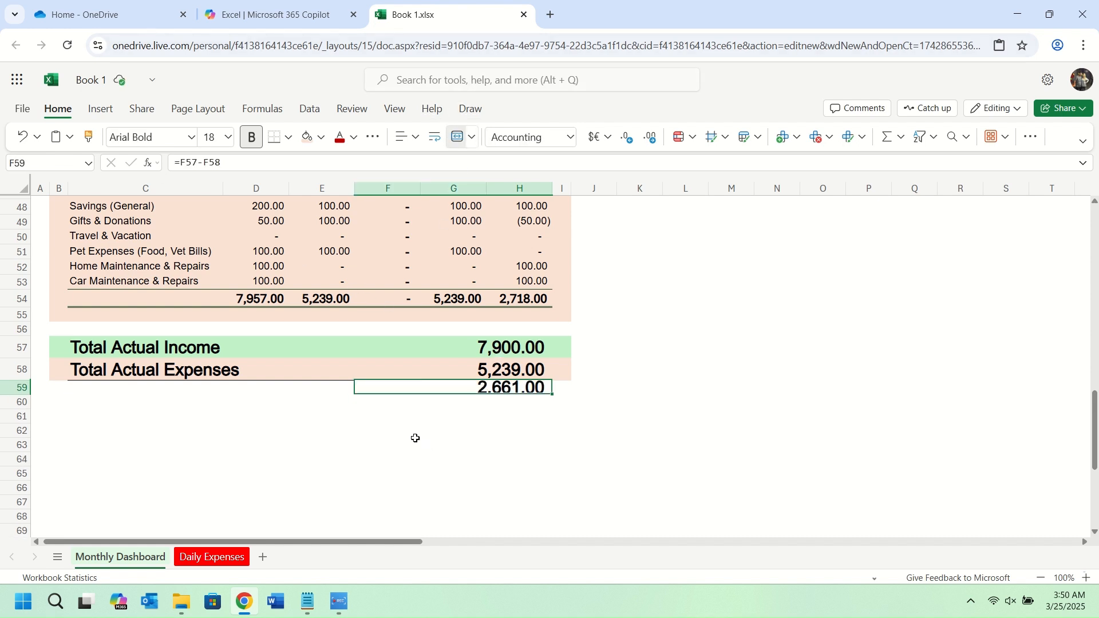
click(361, 429)
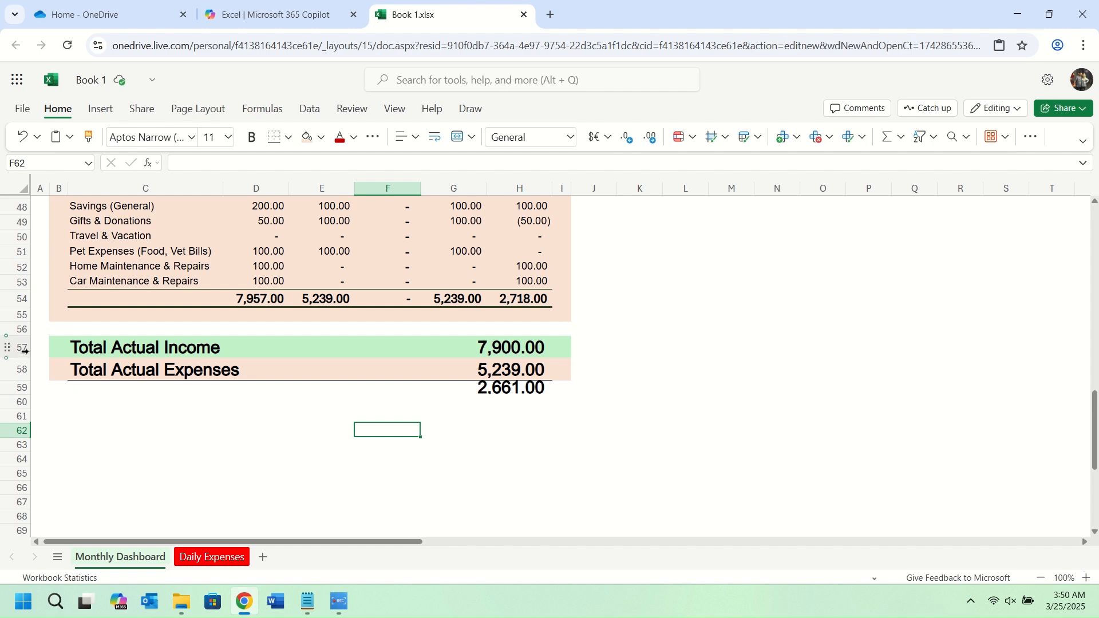
Set the height of rows 57 to 59 in the income and expense summary to 35.25
drag(18, 347, 18, 392)
right_click(18, 393)
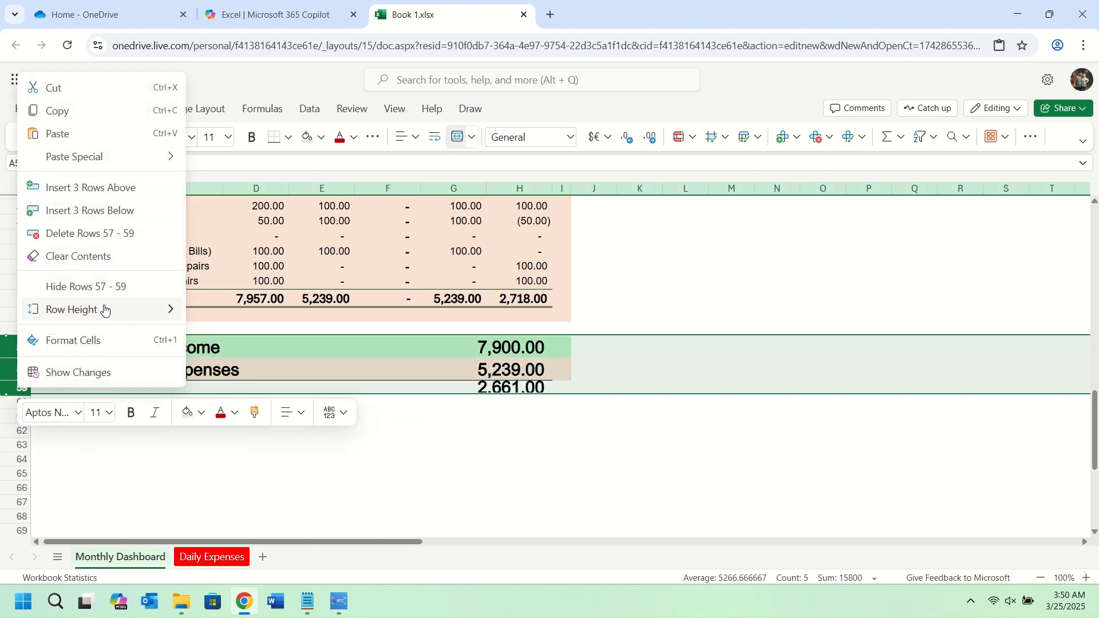
mouse_move(103, 311)
click(252, 337)
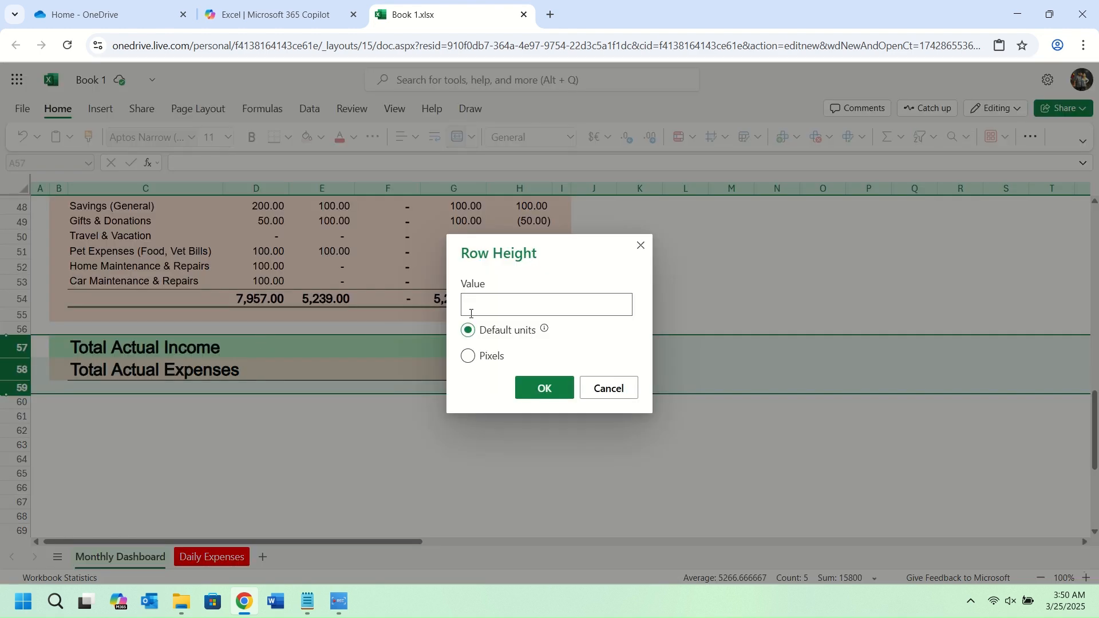
text(35.25)
key(Return)
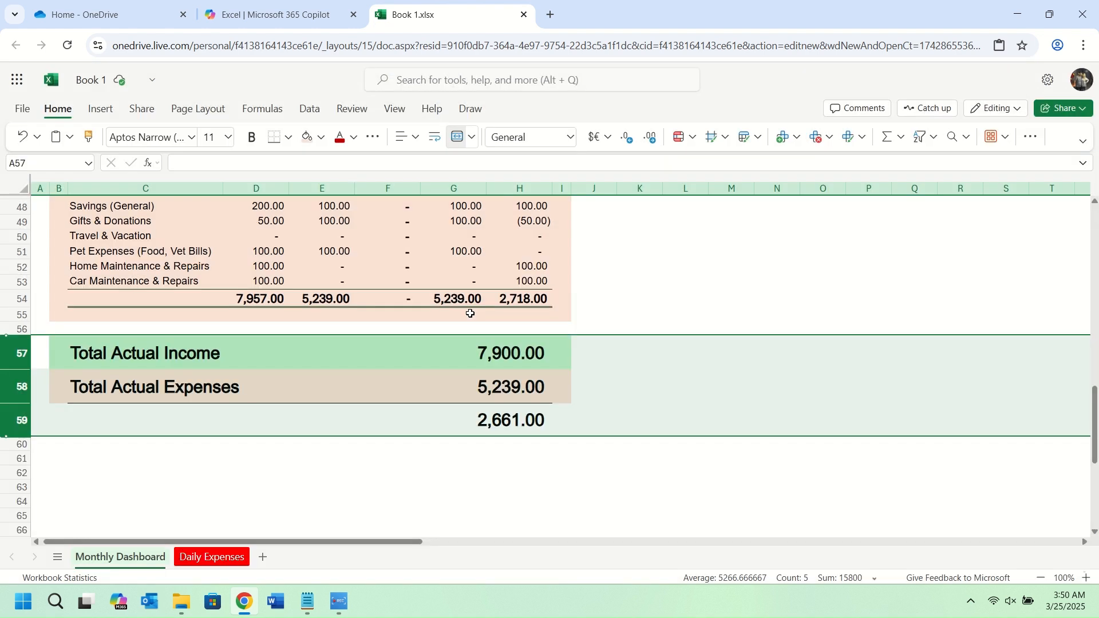
click(381, 378)
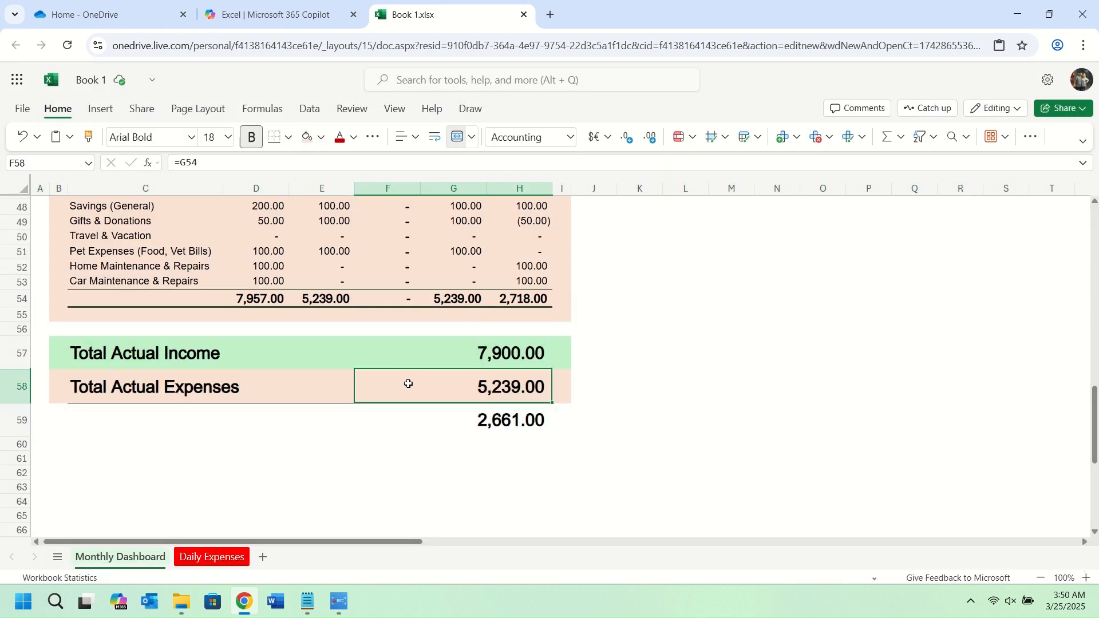
Add a conditional formatting rule to B59:I59 with the formula =$F$59<0 and light red fill with dark red text
click(496, 424)
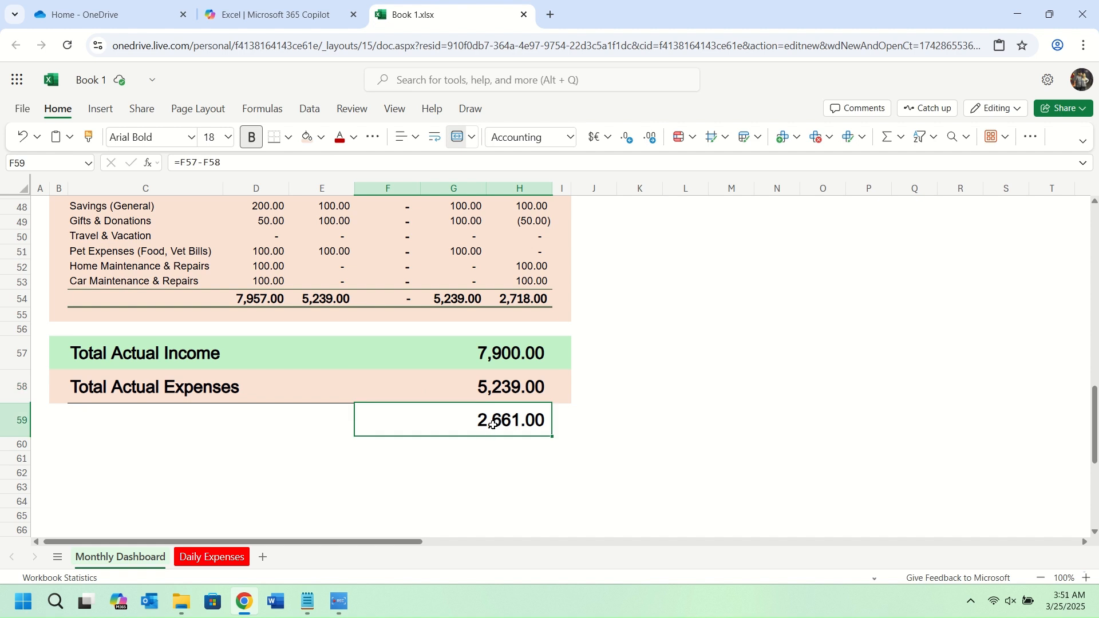
drag(512, 419, 55, 412)
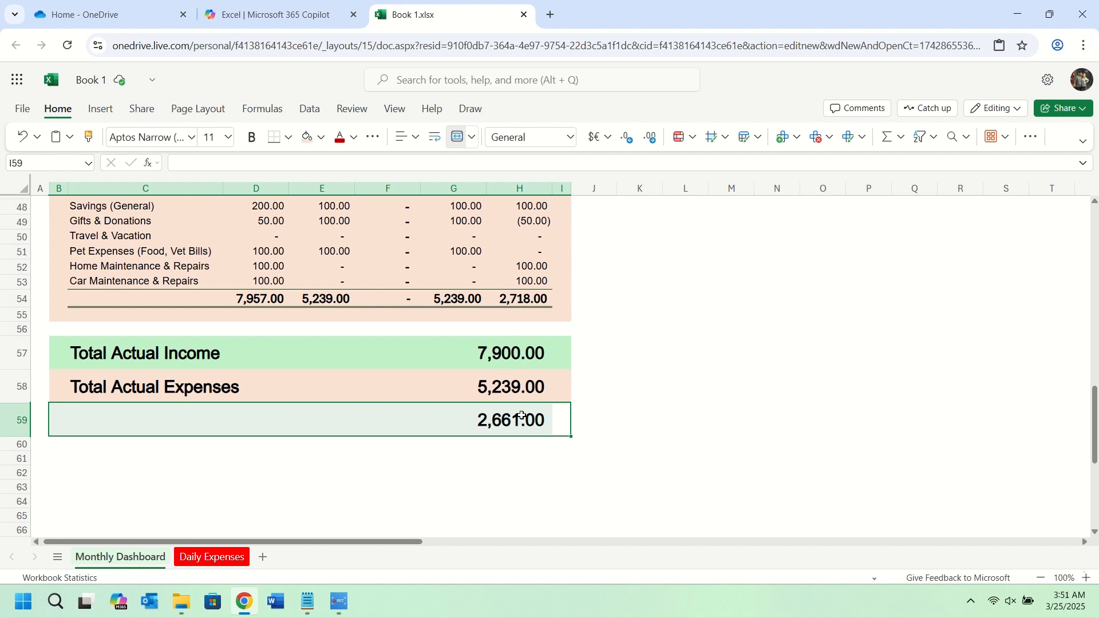
click(690, 141)
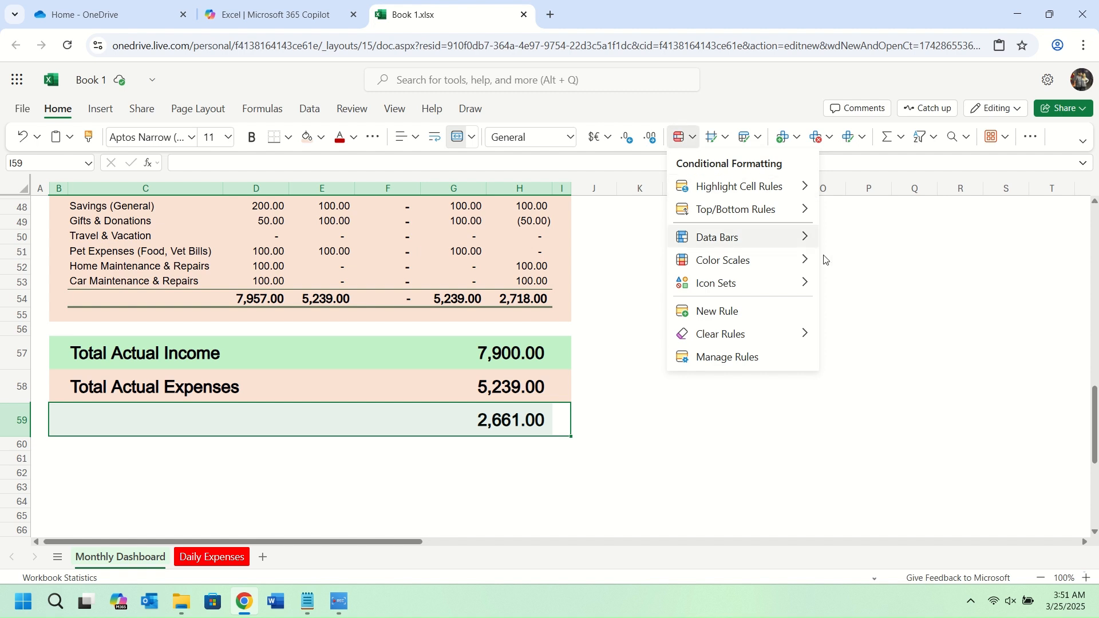
click(752, 315)
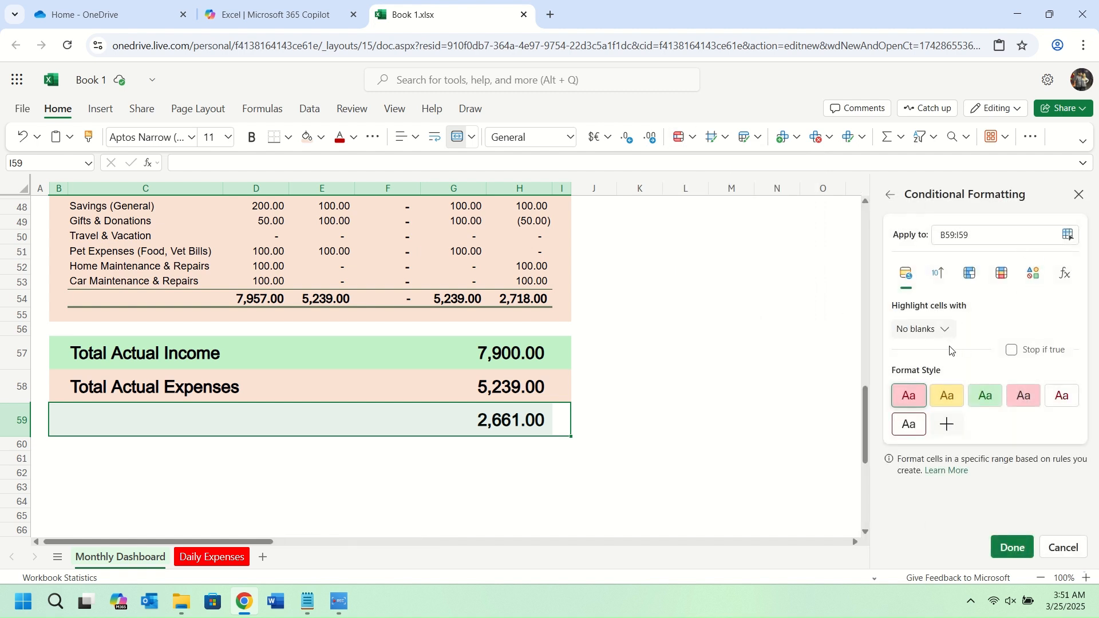
click(943, 332)
click(1013, 318)
click(1066, 275)
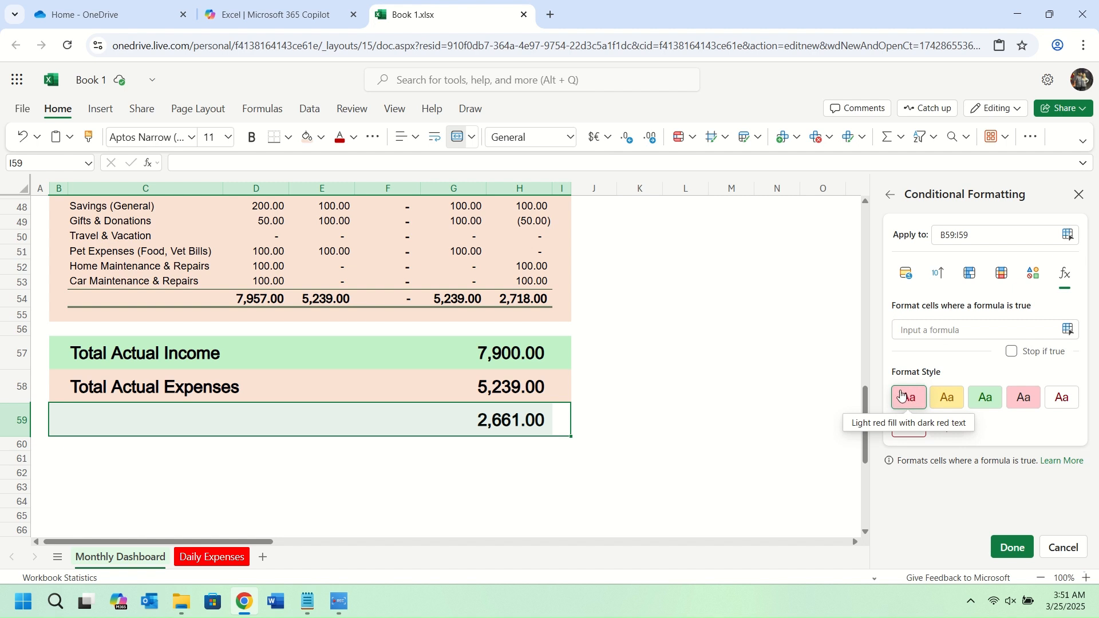
click(922, 331)
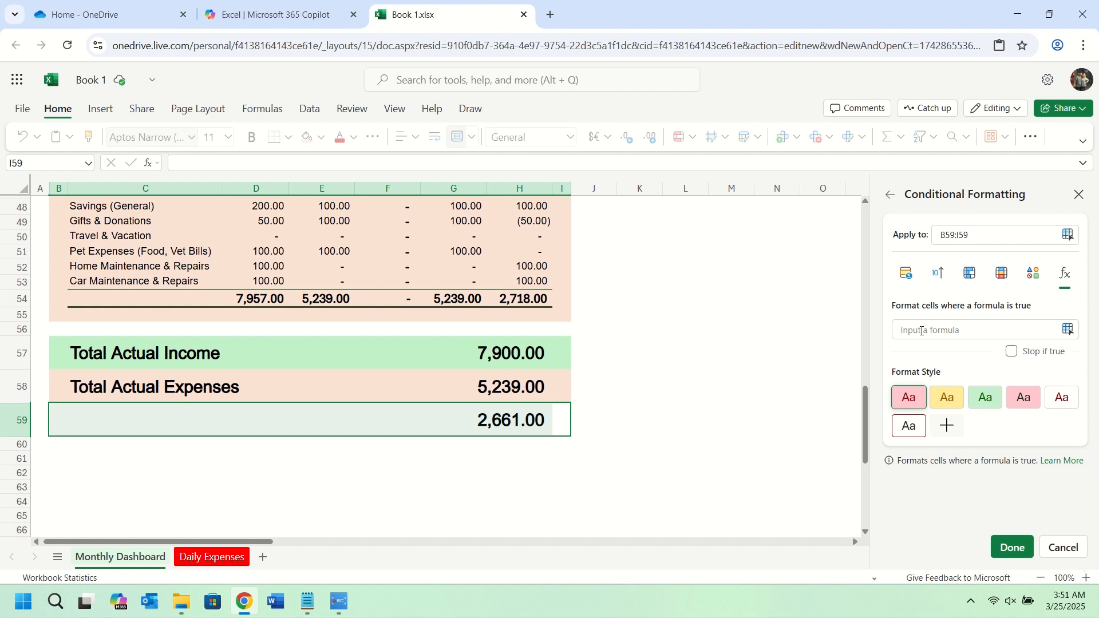
text(=)
click(499, 411)
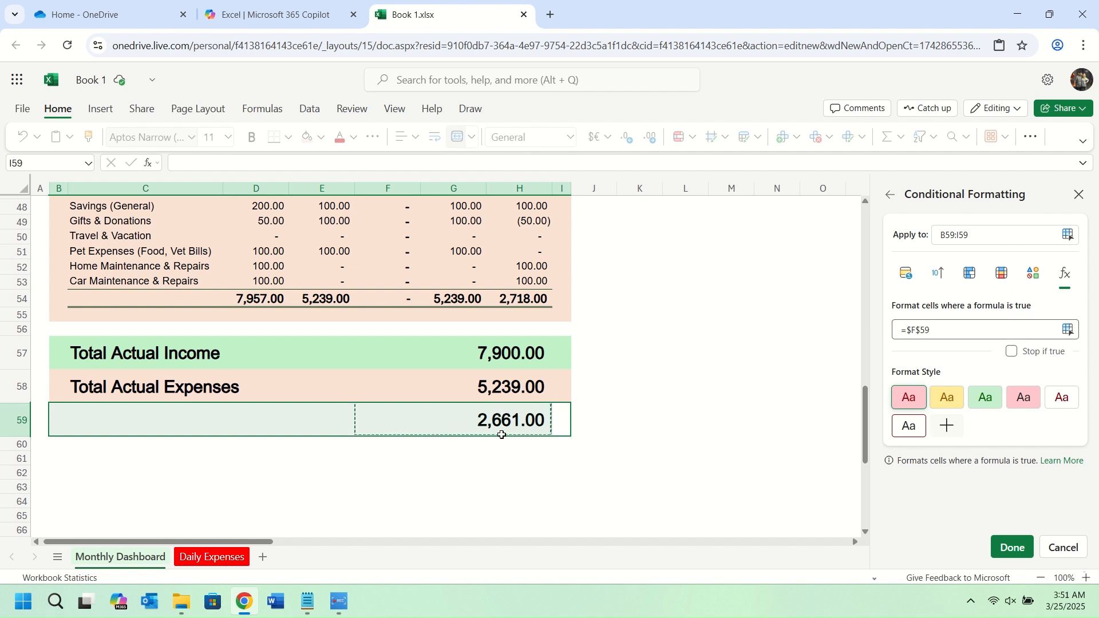
text(<0)
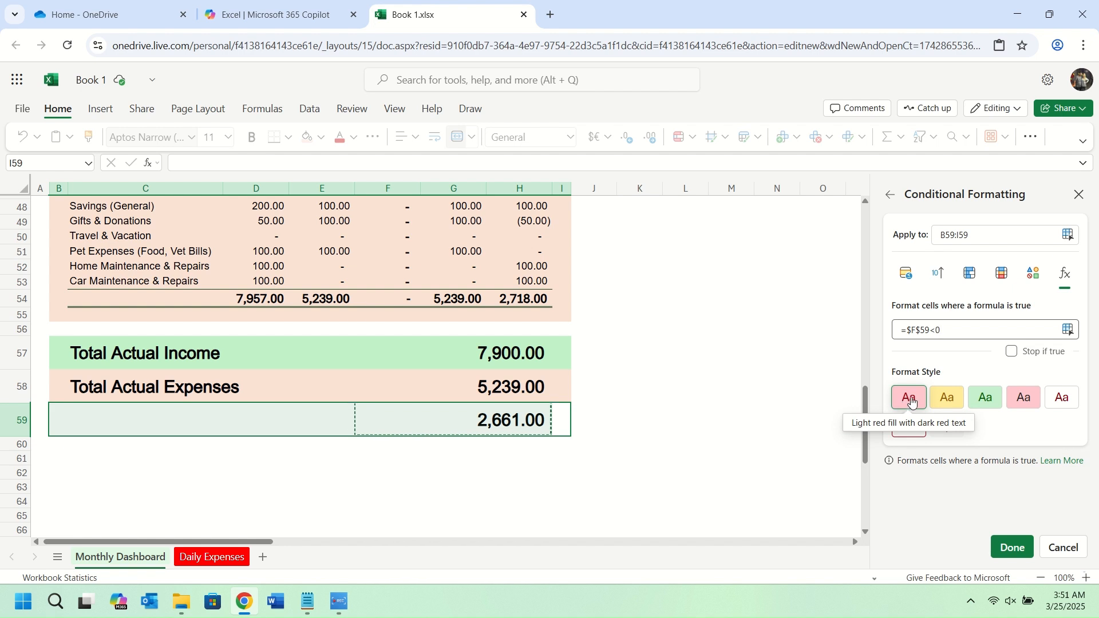
click(1023, 551)
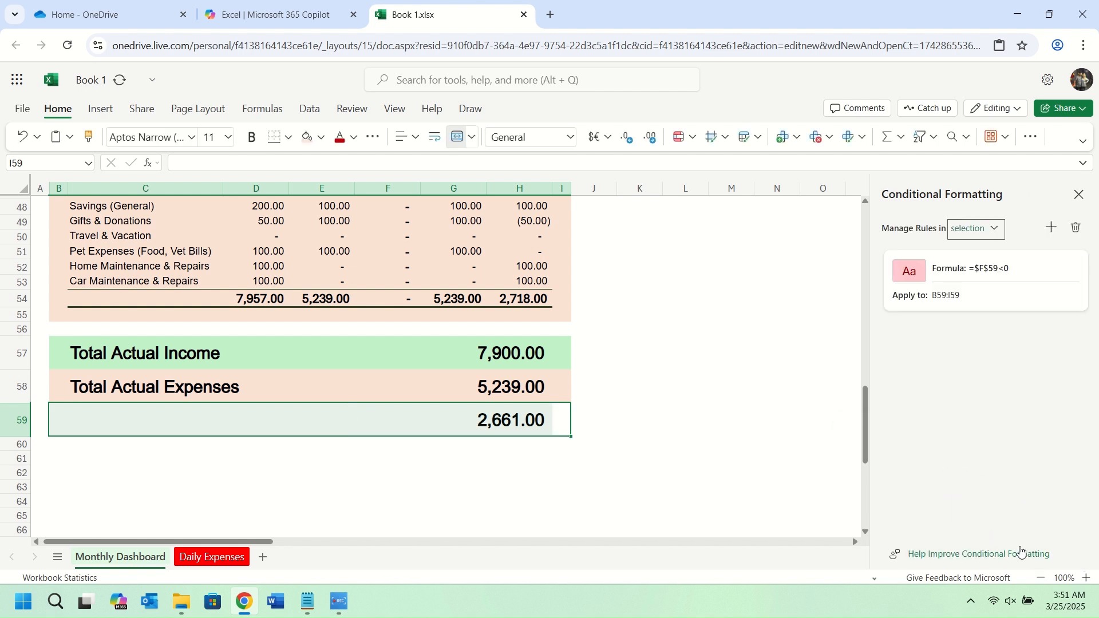
Add a second conditional formatting rule to B59:I59 with the formula =$F$59>0 and the green fill style with green text
click(1054, 234)
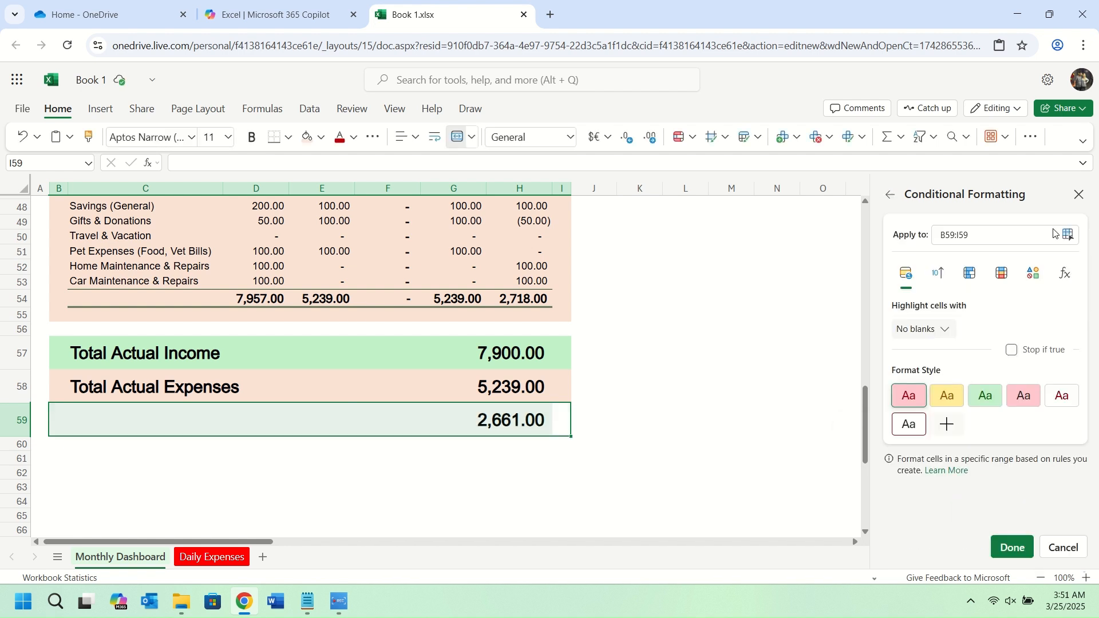
click(1066, 273)
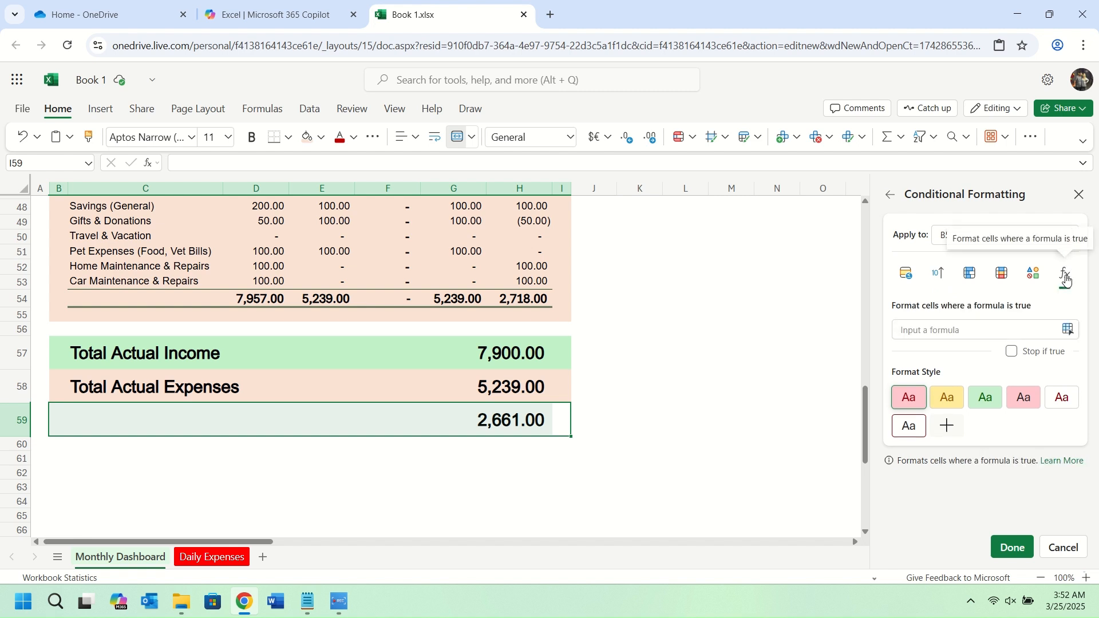
click(985, 397)
click(929, 332)
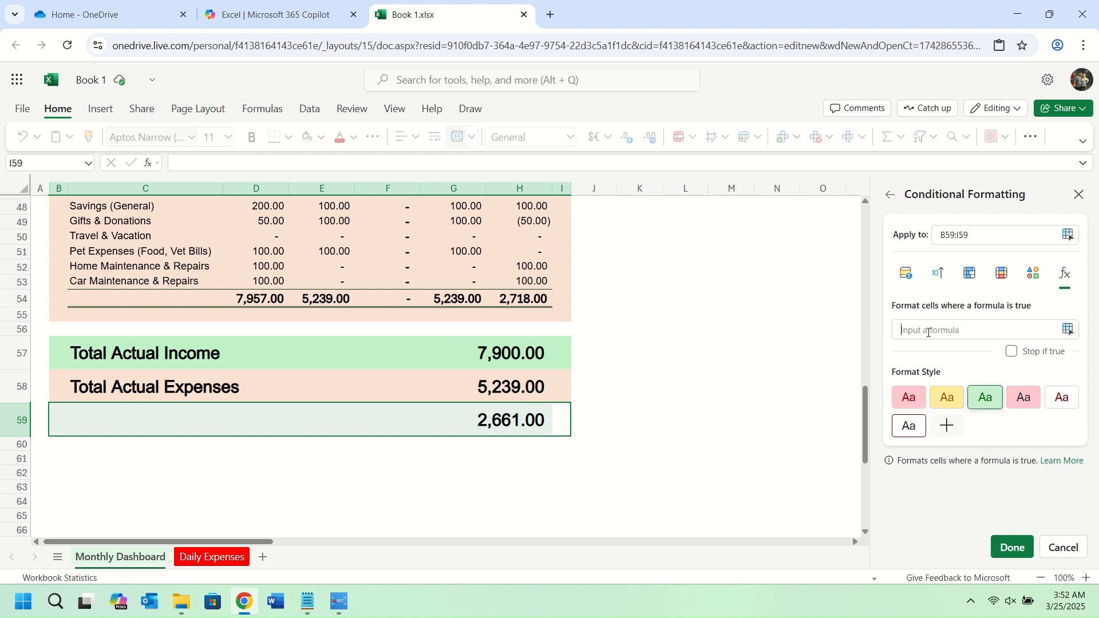
text(=)
click(527, 418)
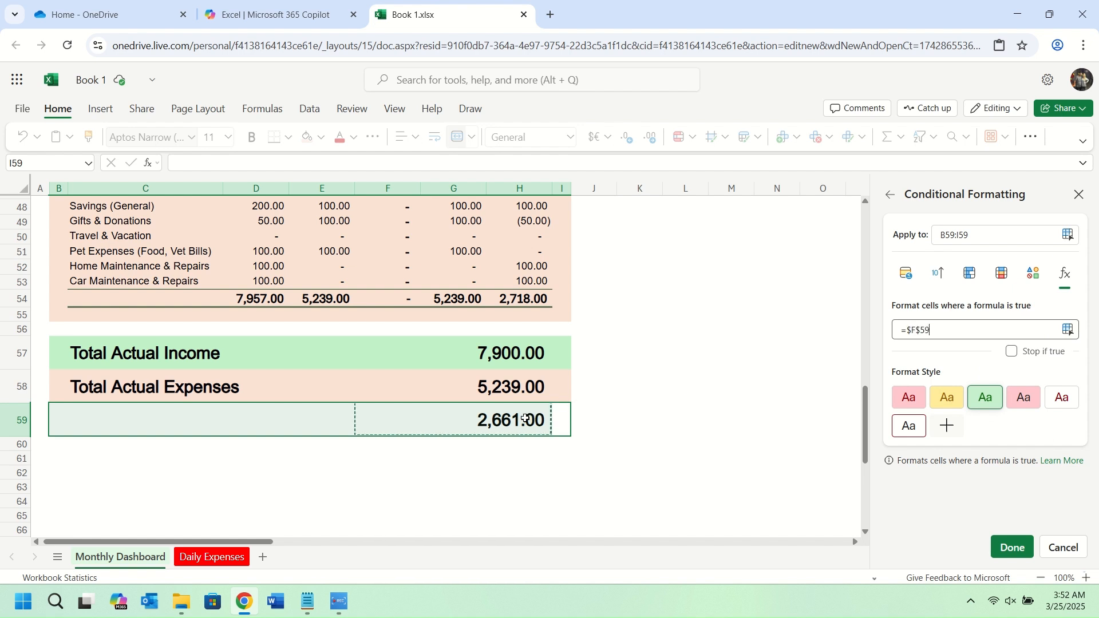
text(>)
key(BackSpace)
text(<0)
click(1011, 547)
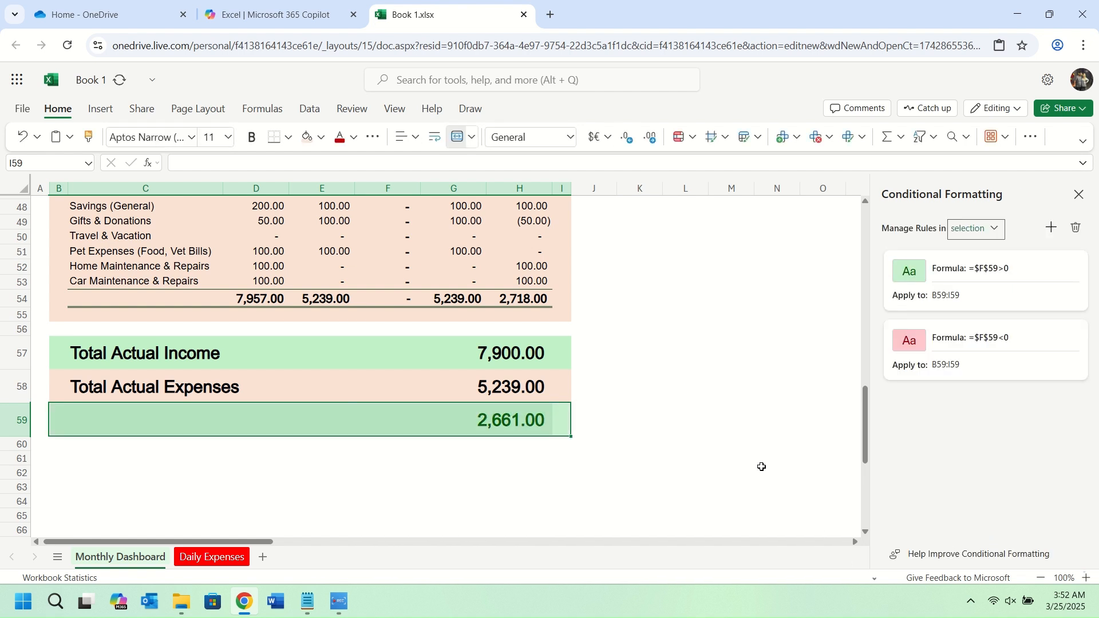
click(665, 420)
drag(550, 421, 60, 429)
click(518, 473)
Test the negative-difference rule by entering 7901 as total actual expenses in F58, undo the entry, and close the rule manager
click(508, 386)
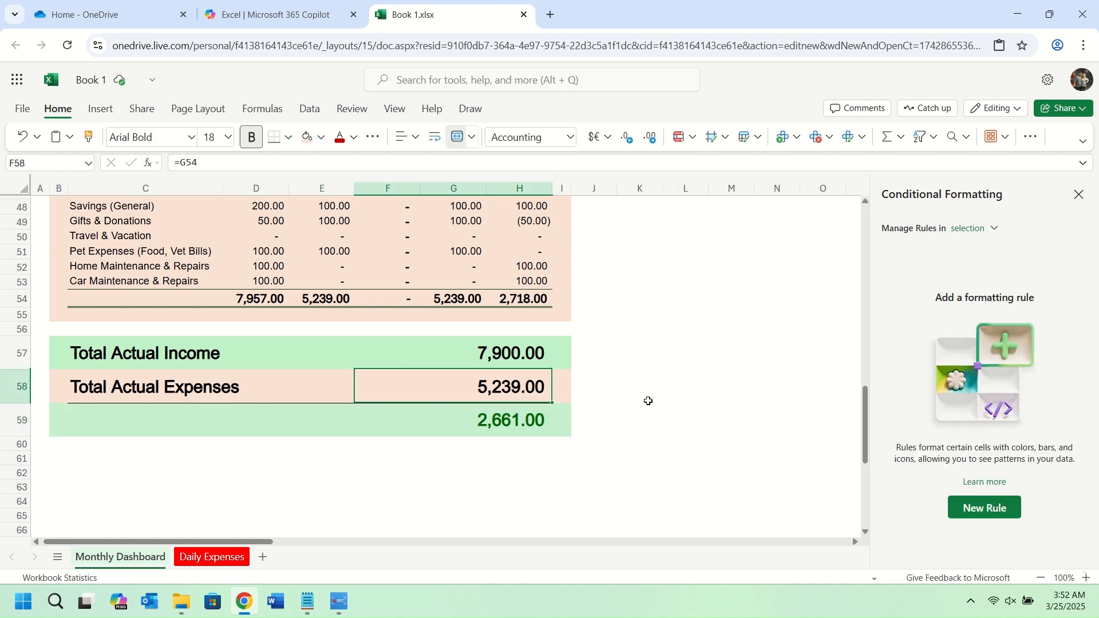
text(7901)
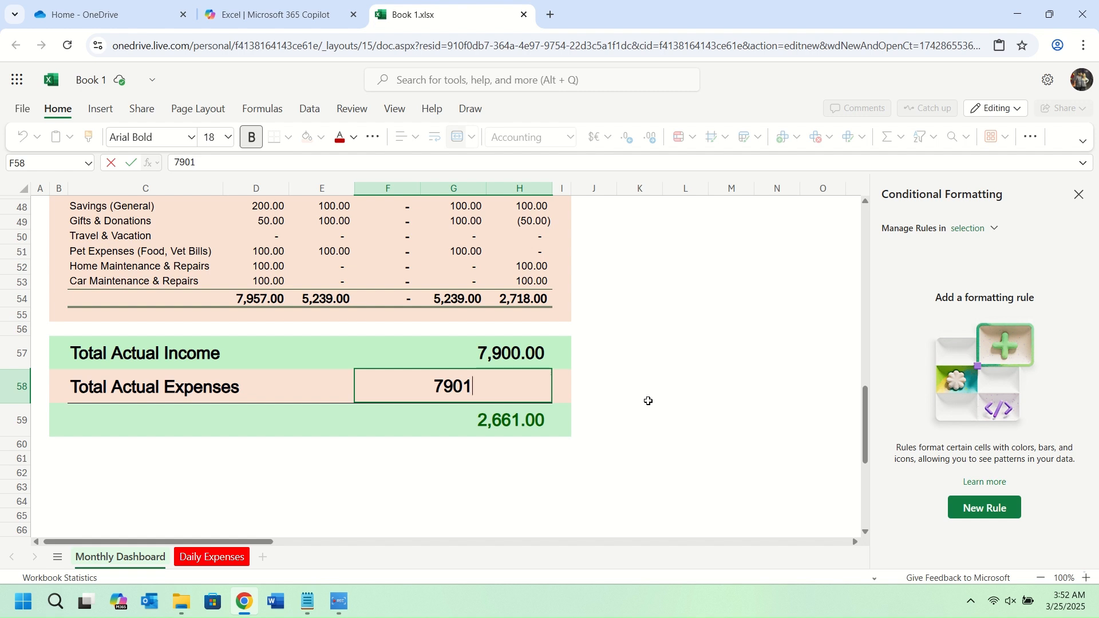
key(Return)
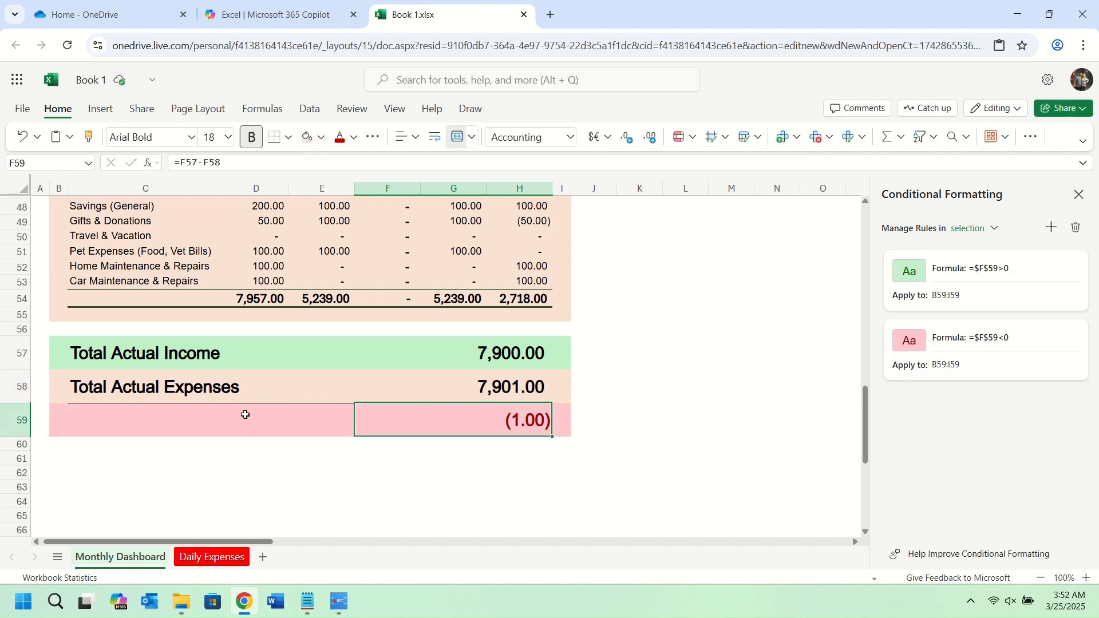
click(512, 384)
key(ctrl+z)
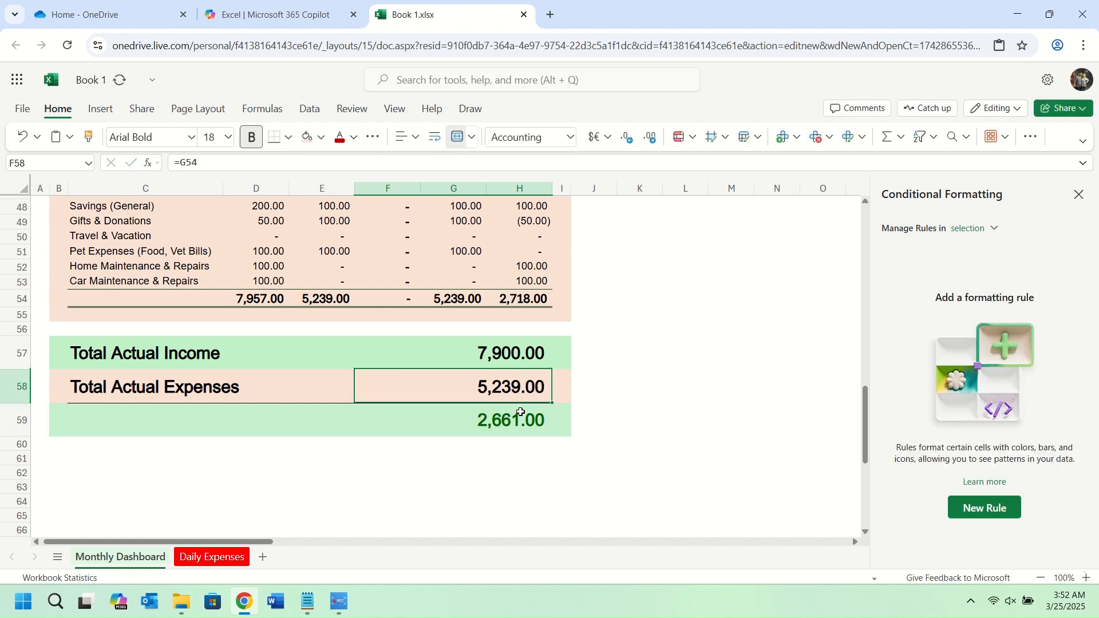
click(55, 417)
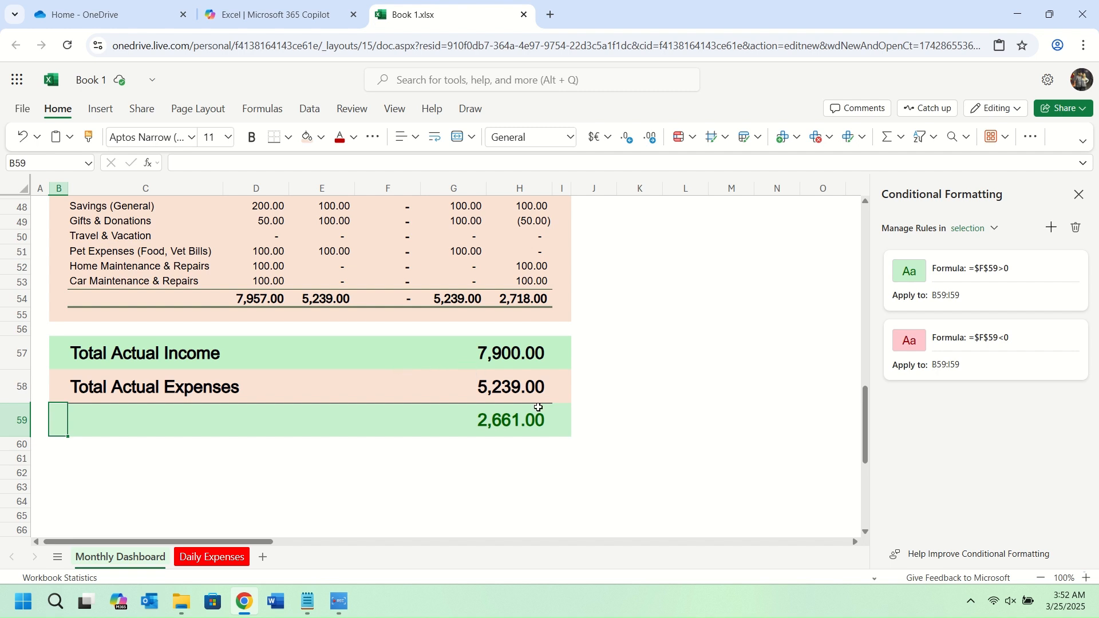
click(1076, 195)
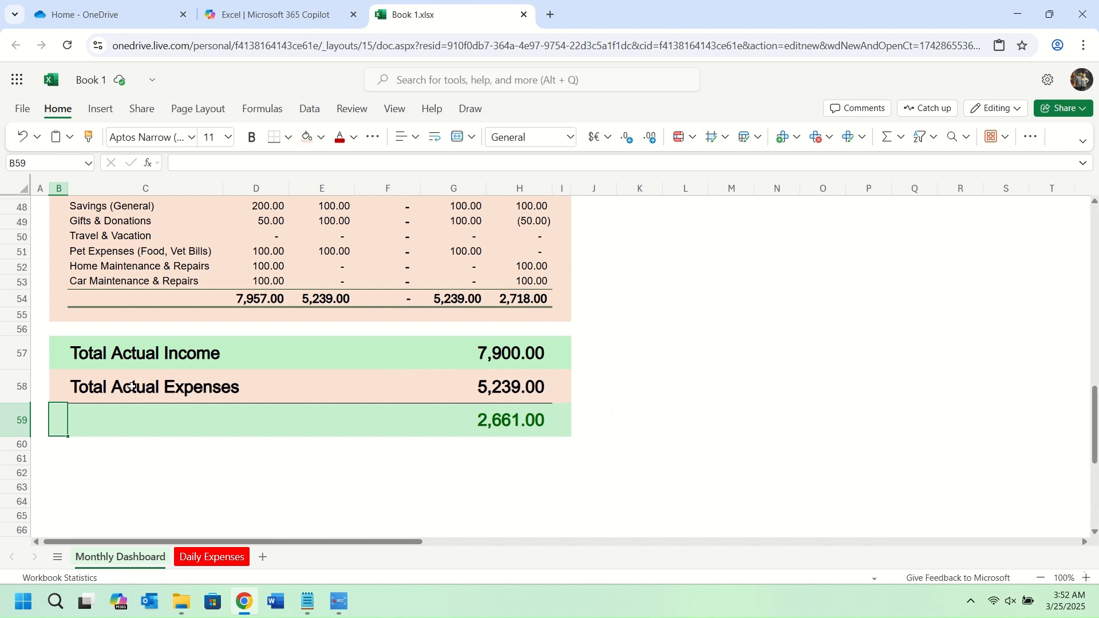
Narrow column J beside the income table to a slim spacer column
scroll(370, 343, up, 15)
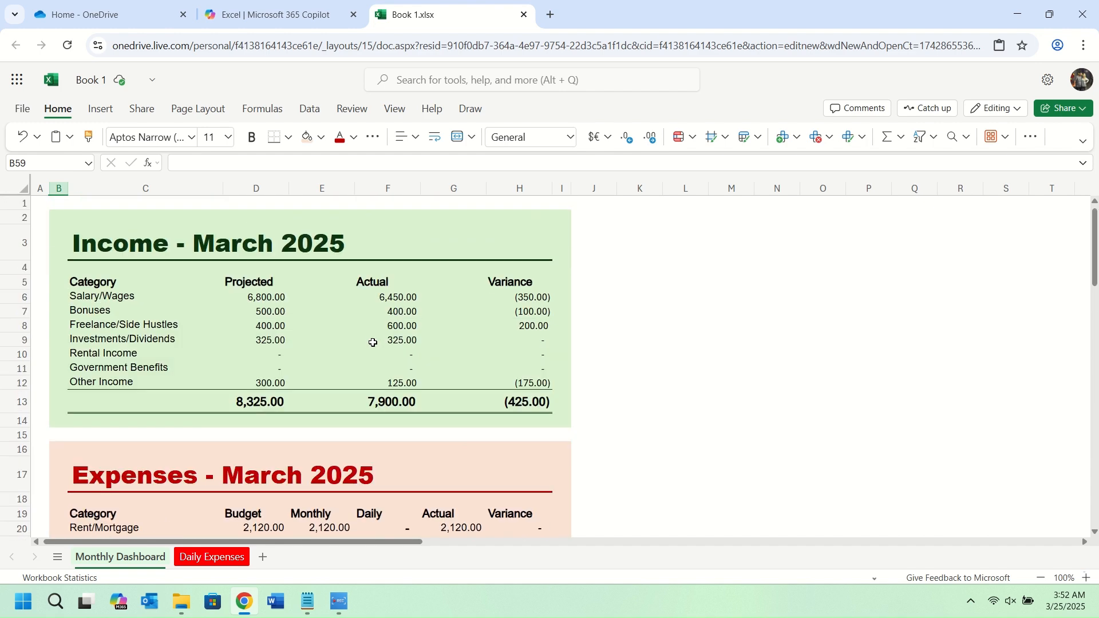
scroll(497, 292, down, 2)
scroll(498, 292, up, 2)
click(598, 220)
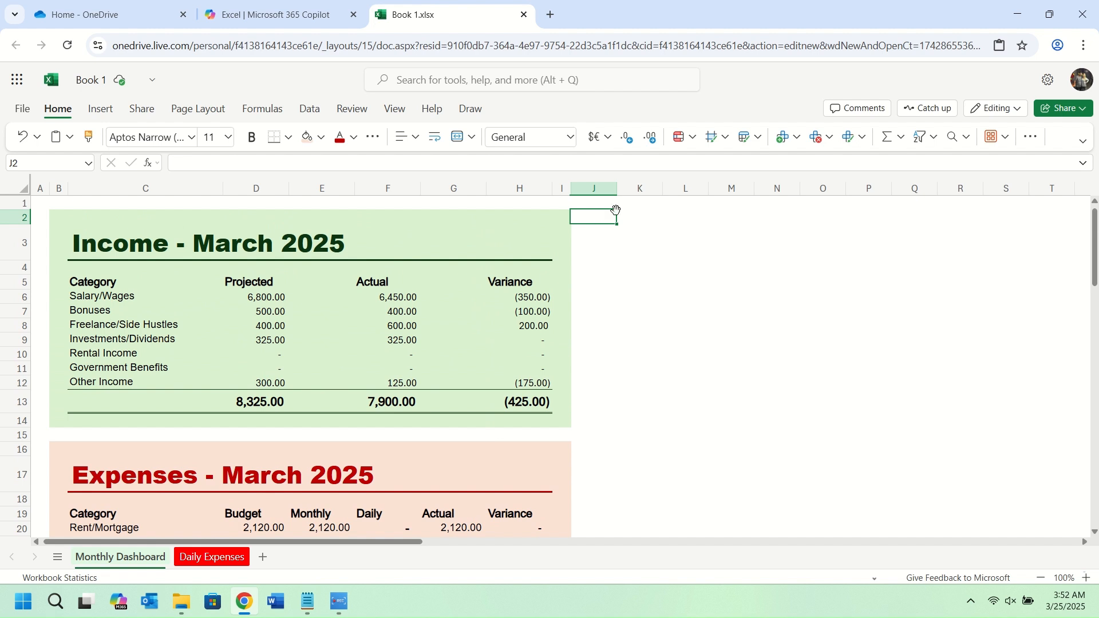
drag(616, 197, 584, 199)
click(600, 219)
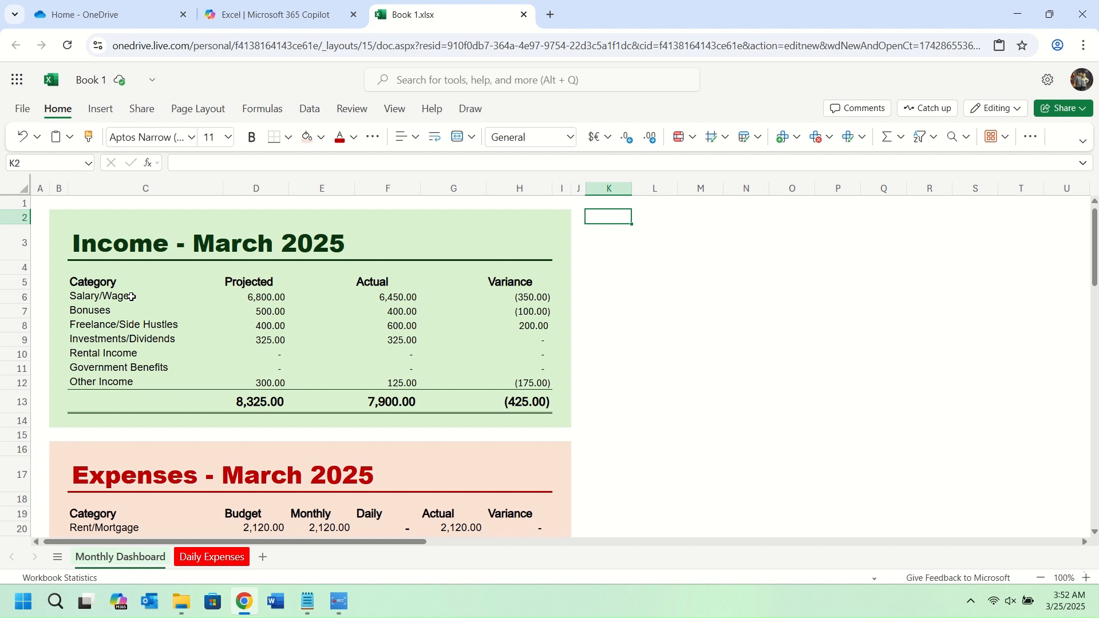
Insert a clustered column chart of C5:D12 and F5:F12, and fit it beside the income table at about the table's height
drag(115, 279, 264, 381)
drag(392, 284, 389, 382)
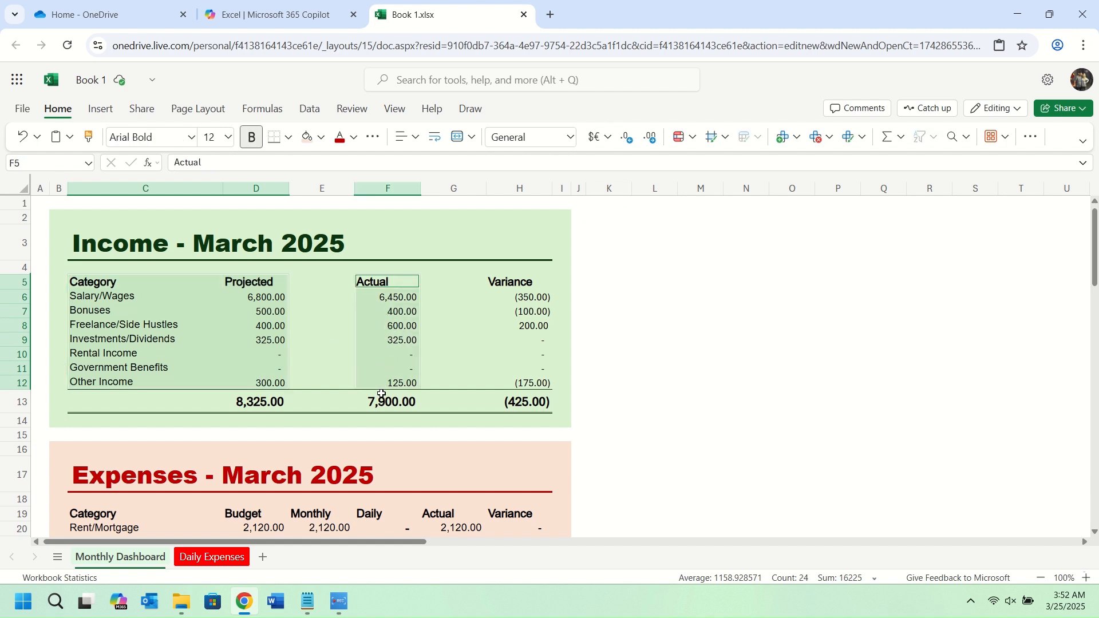
click(110, 117)
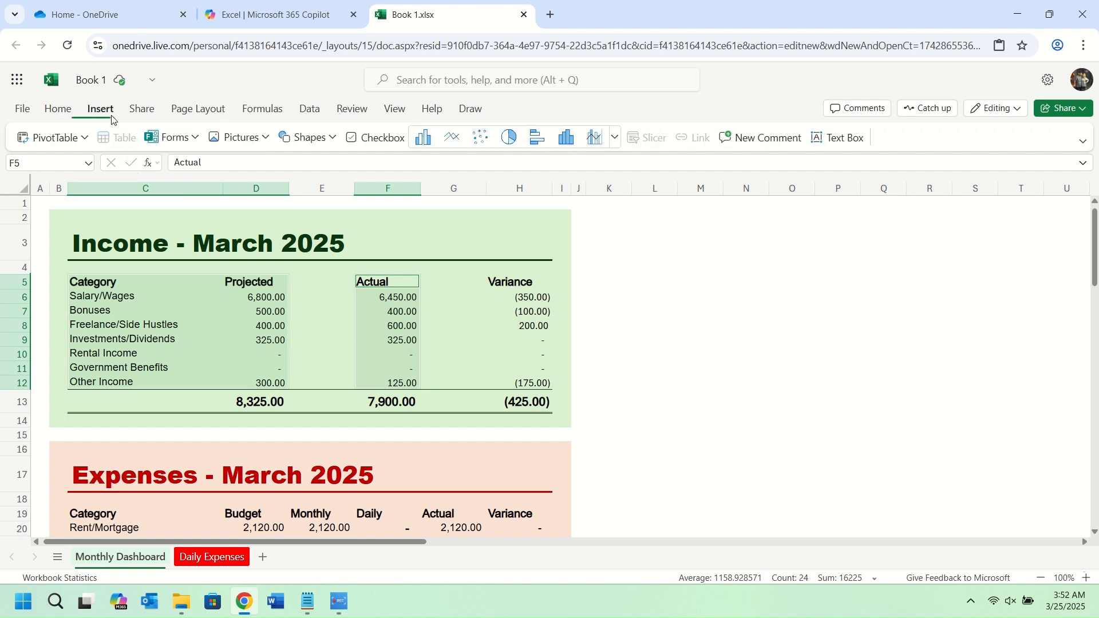
click(422, 140)
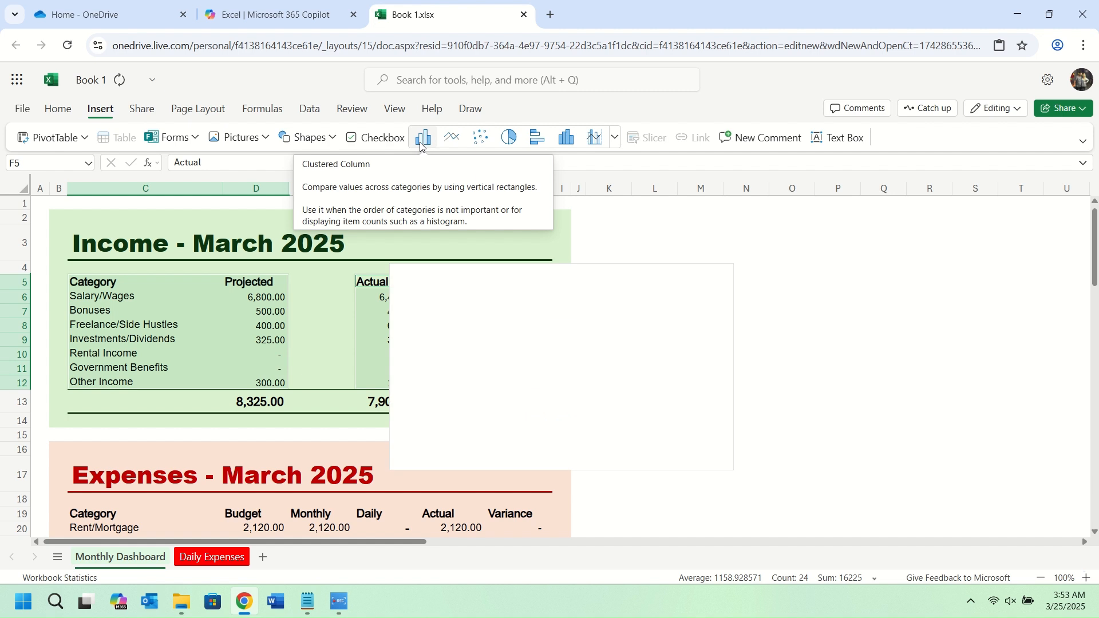
drag(632, 277, 830, 231)
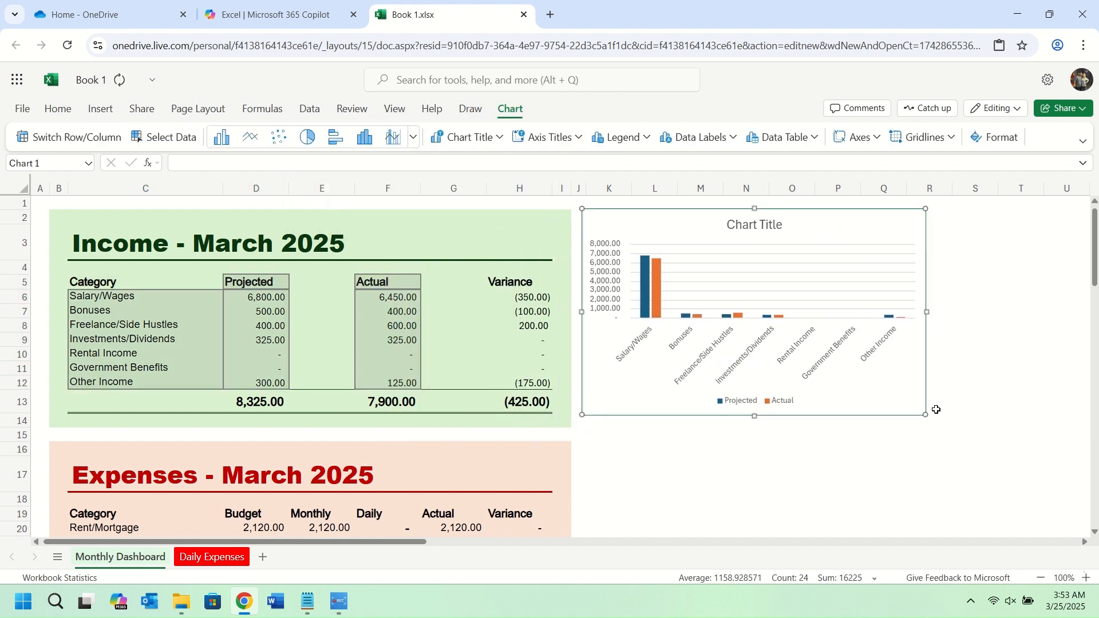
drag(924, 414, 947, 426)
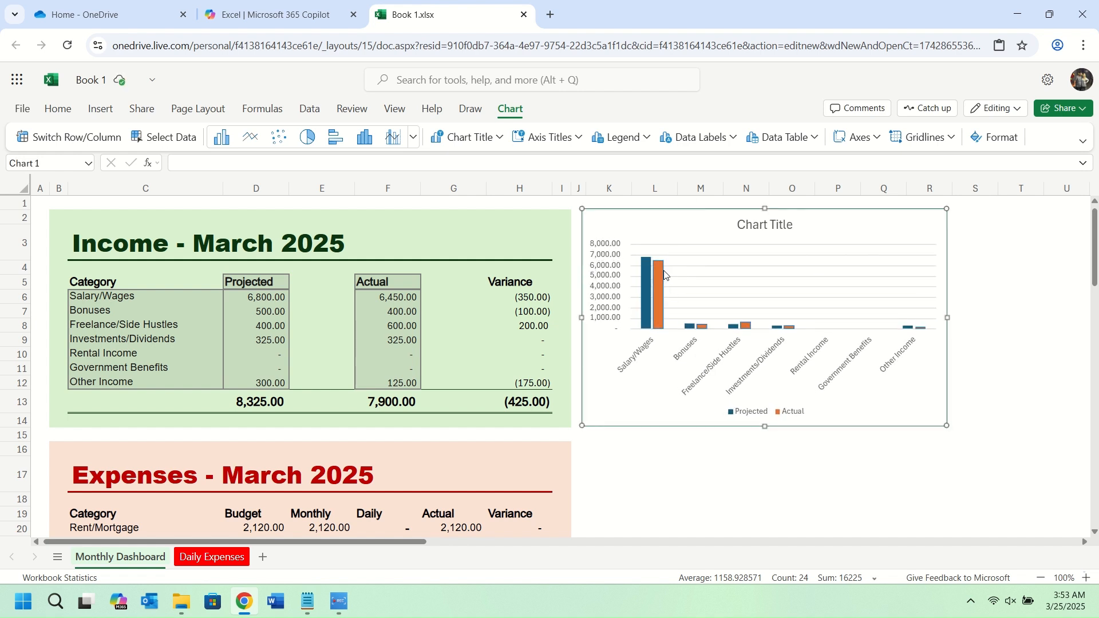
Fill the Projected series of the income chart with the lighter purple theme colour
mouse_move(649, 268)
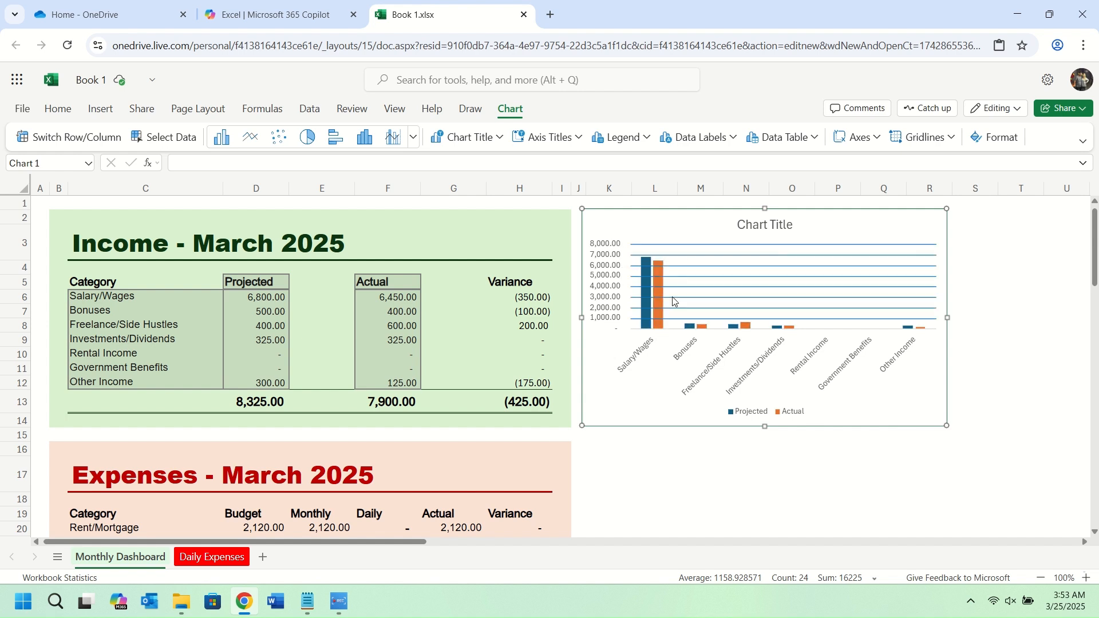
click(658, 320)
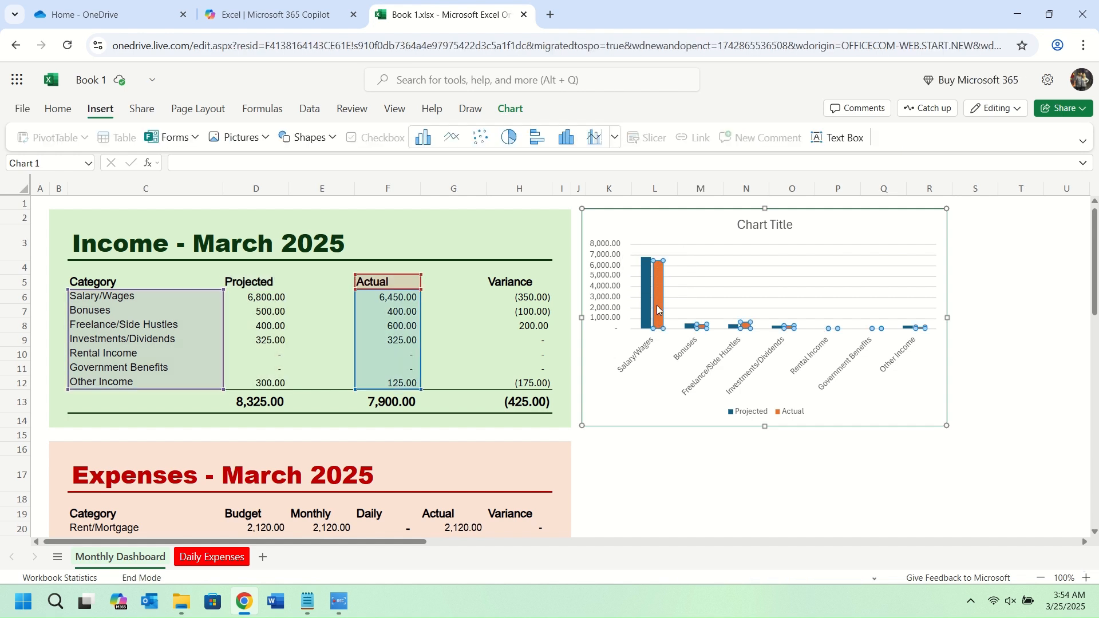
right_click(658, 310)
click(696, 328)
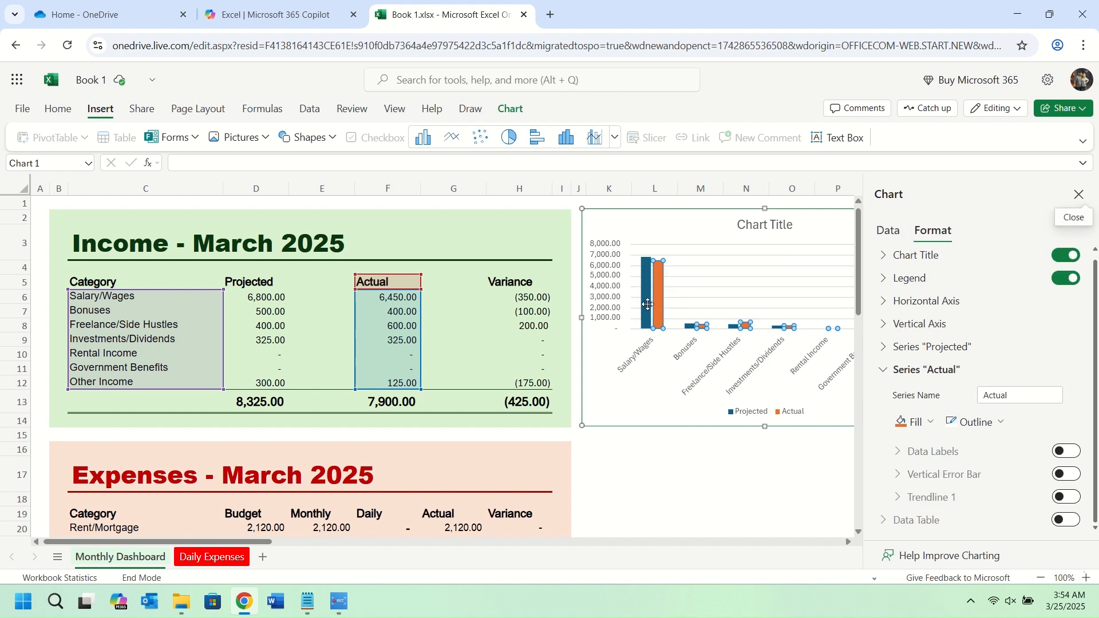
click(647, 278)
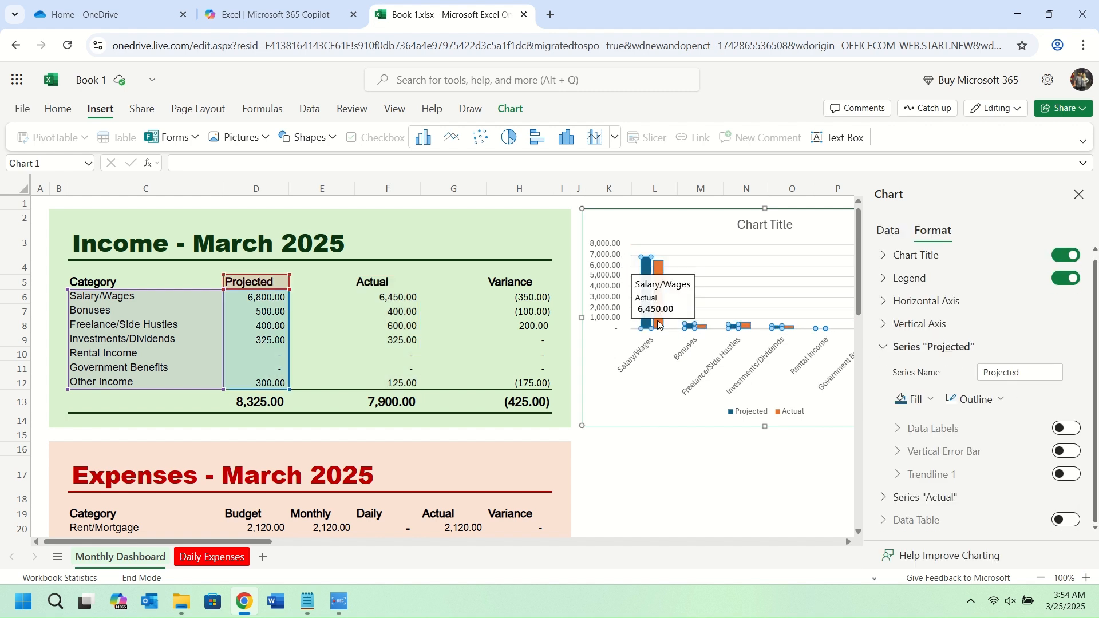
click(658, 320)
click(647, 322)
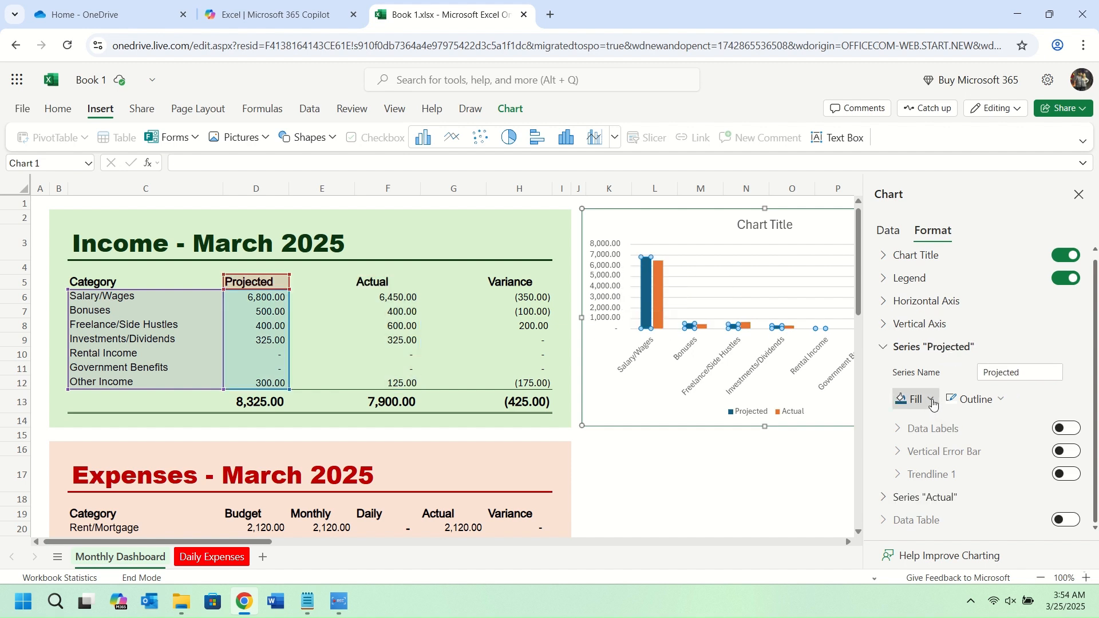
click(916, 400)
scroll(948, 374, down, 1)
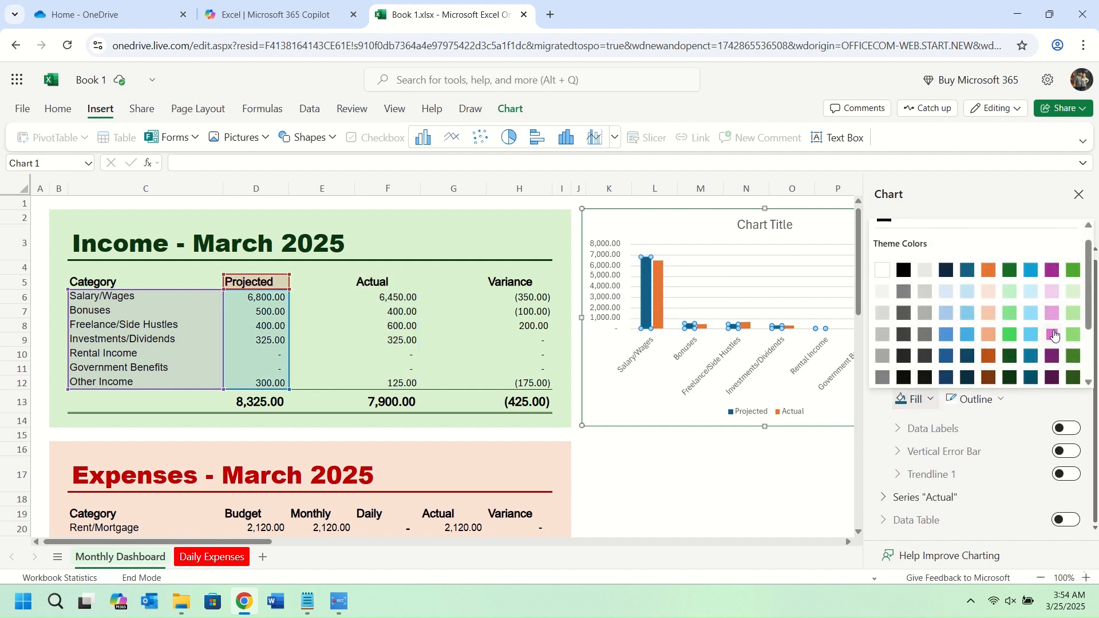
click(1052, 334)
Fill the Actual series of the income chart with the bright green theme colour and close the chart formatting options
click(658, 289)
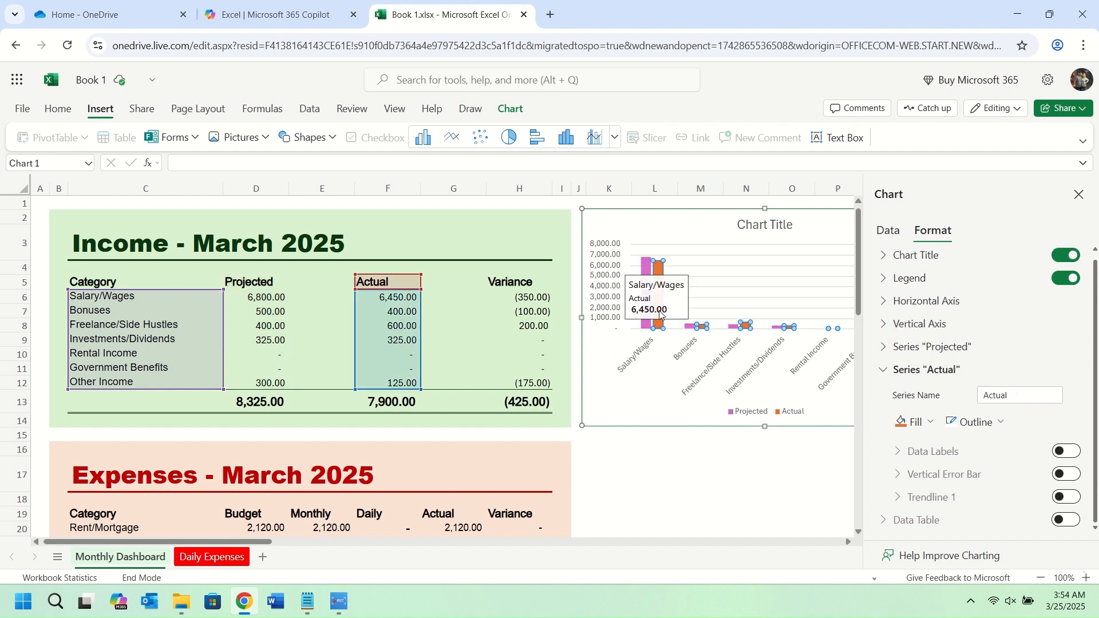
click(912, 422)
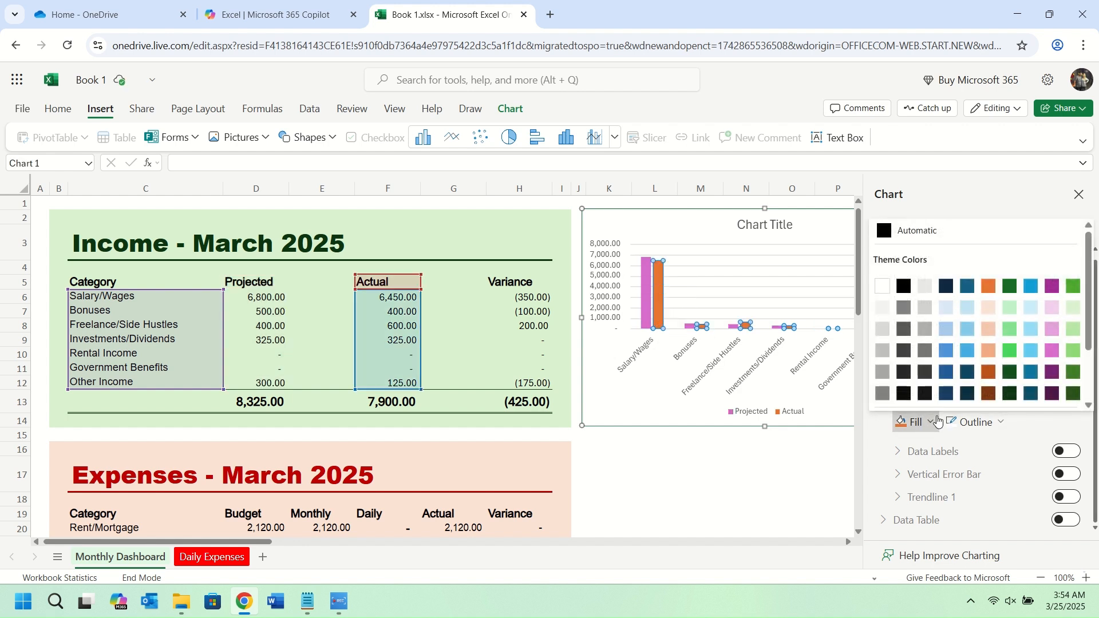
click(1010, 351)
click(1079, 195)
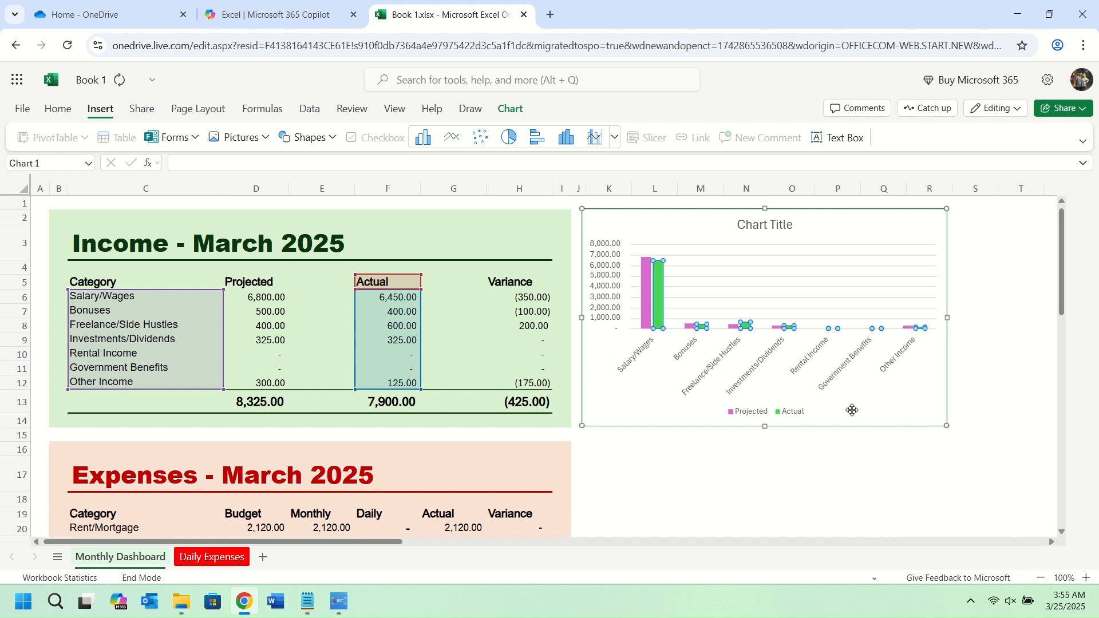
click(739, 475)
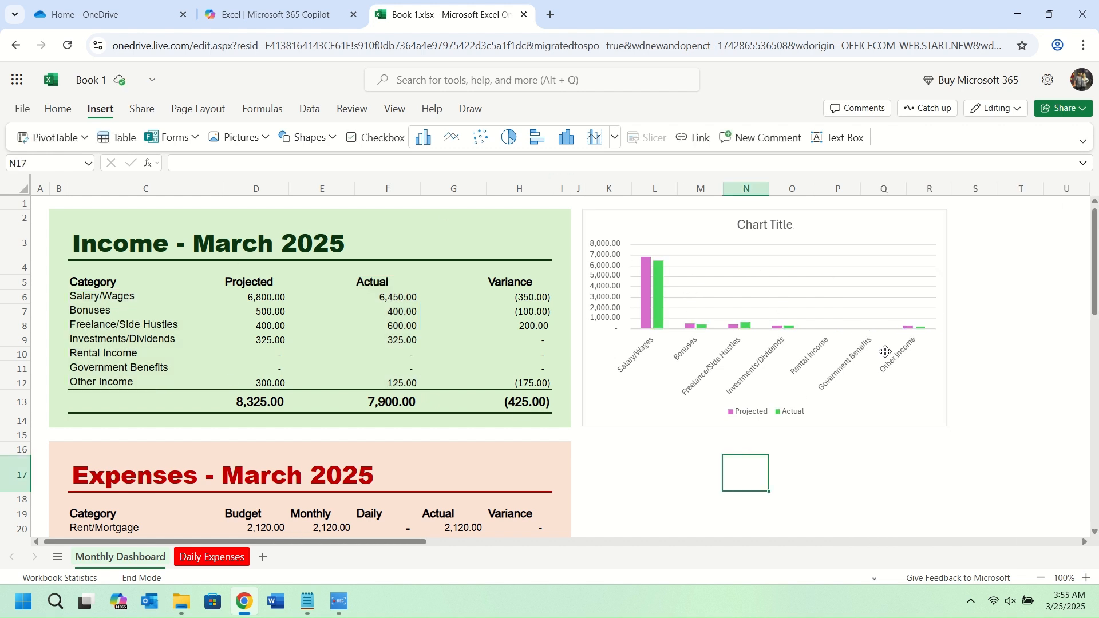
Copy the formatting of the Retirement Contributions label in C46 onto the Investment Contributions label in C47 with Format Painter
scroll(597, 327, down, 3)
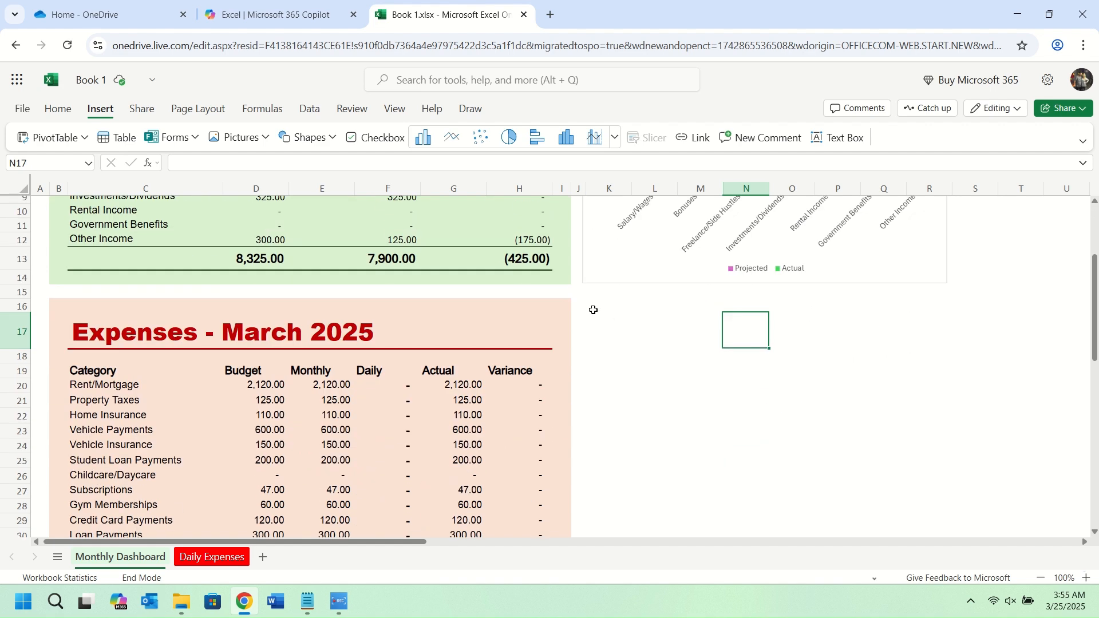
click(593, 310)
scroll(603, 385, down, 2)
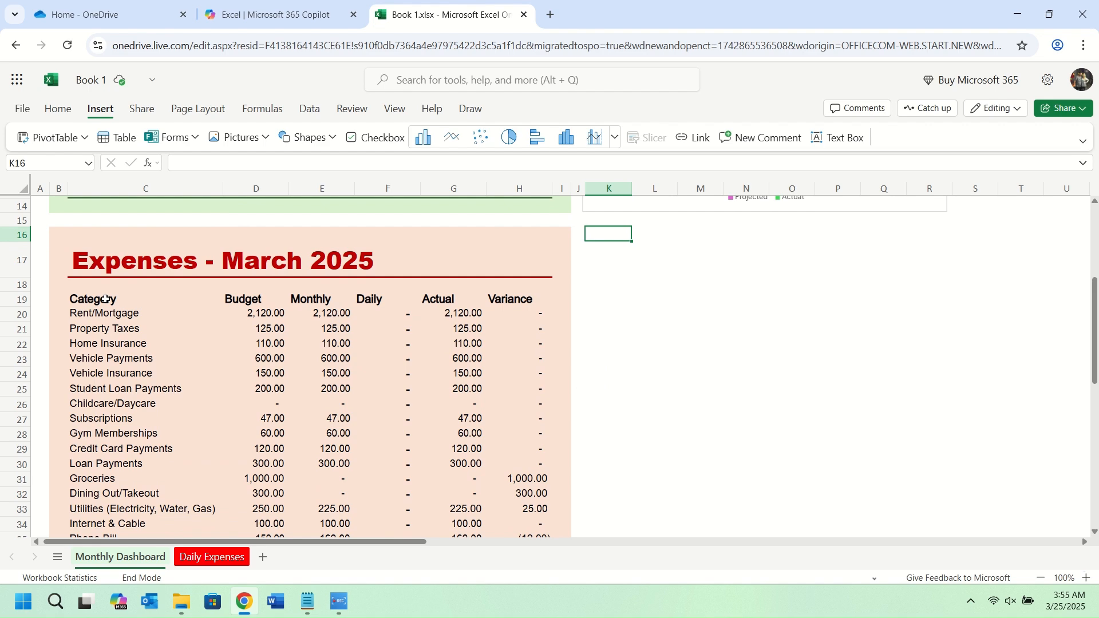
scroll(105, 299, down, 2)
drag(83, 229, 250, 449)
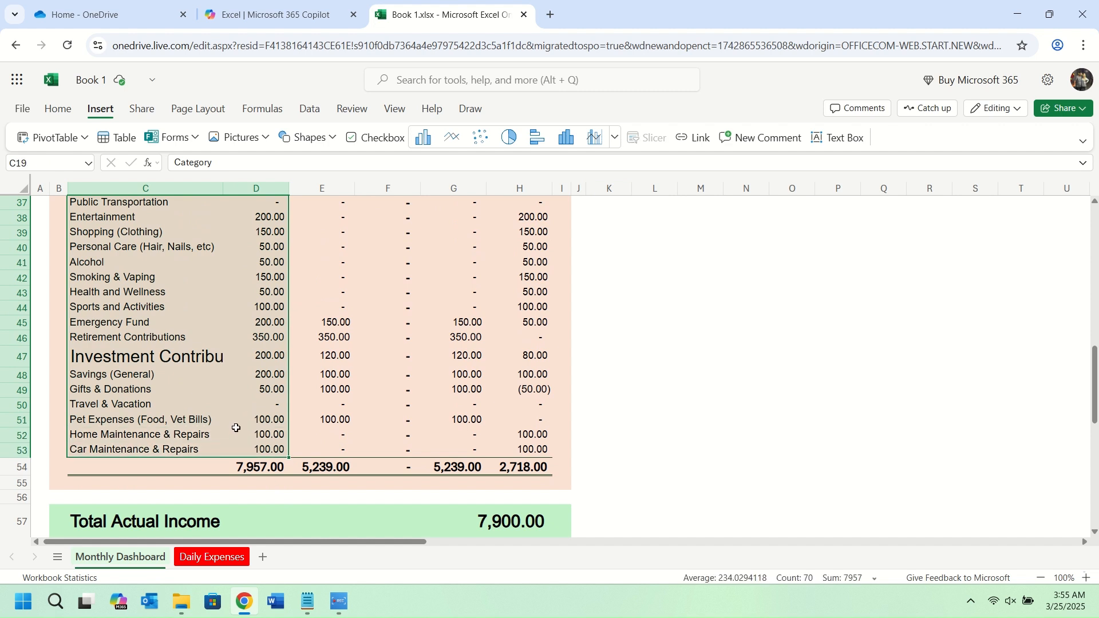
click(169, 357)
click(163, 338)
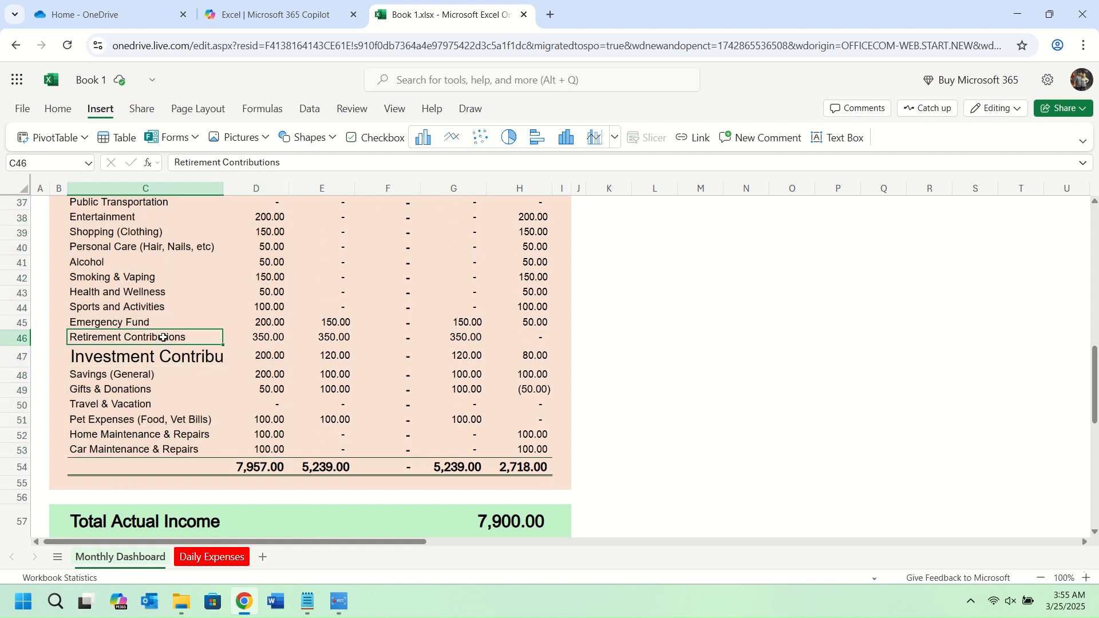
click(58, 109)
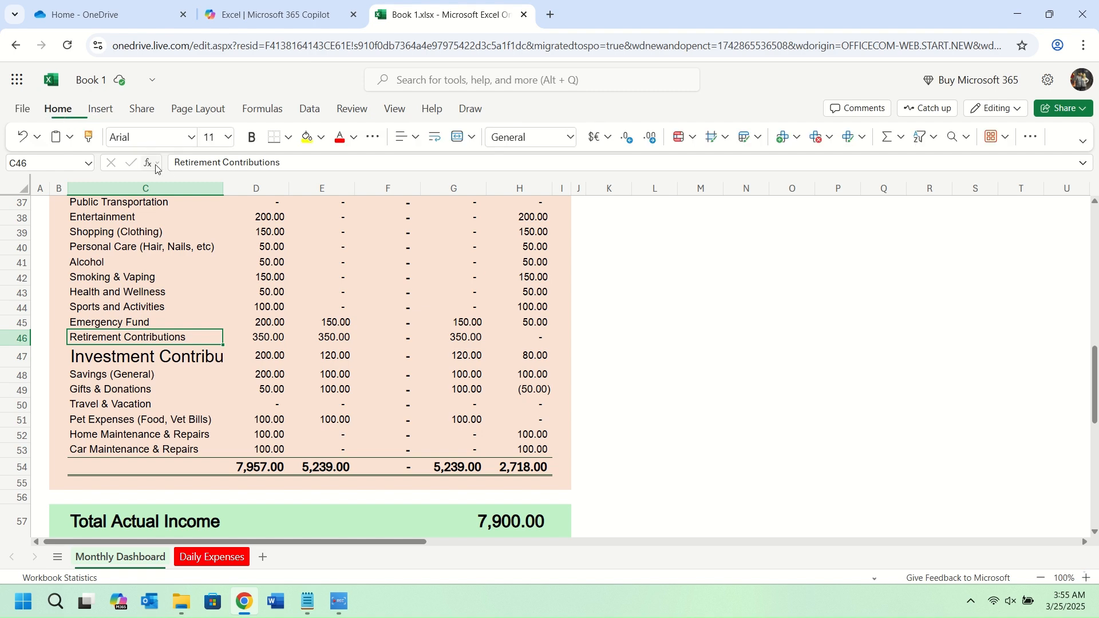
click(90, 136)
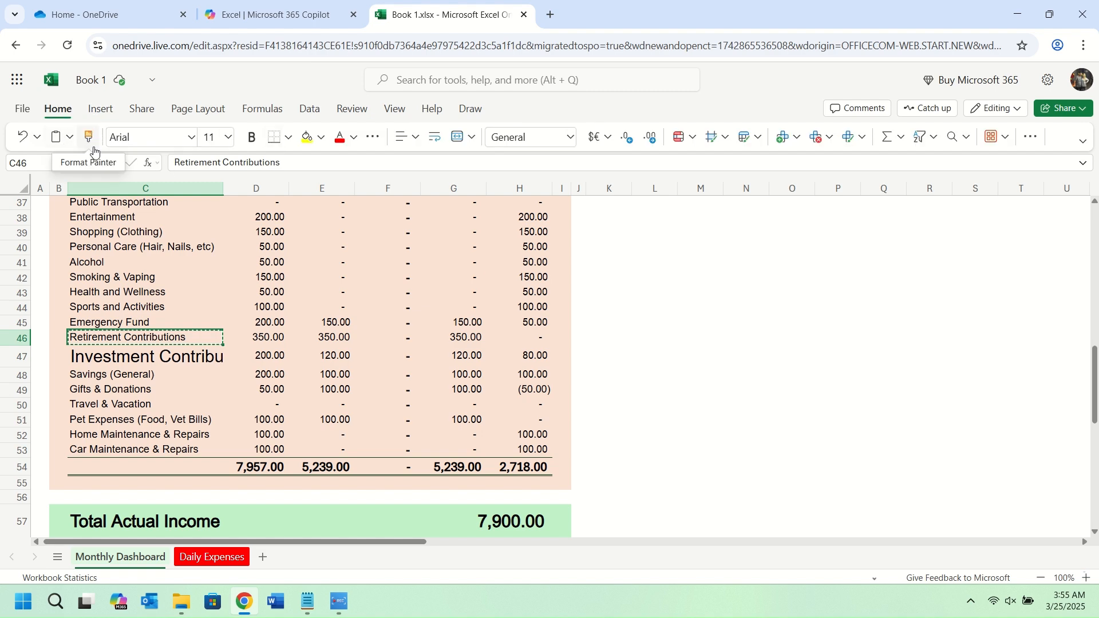
click(131, 354)
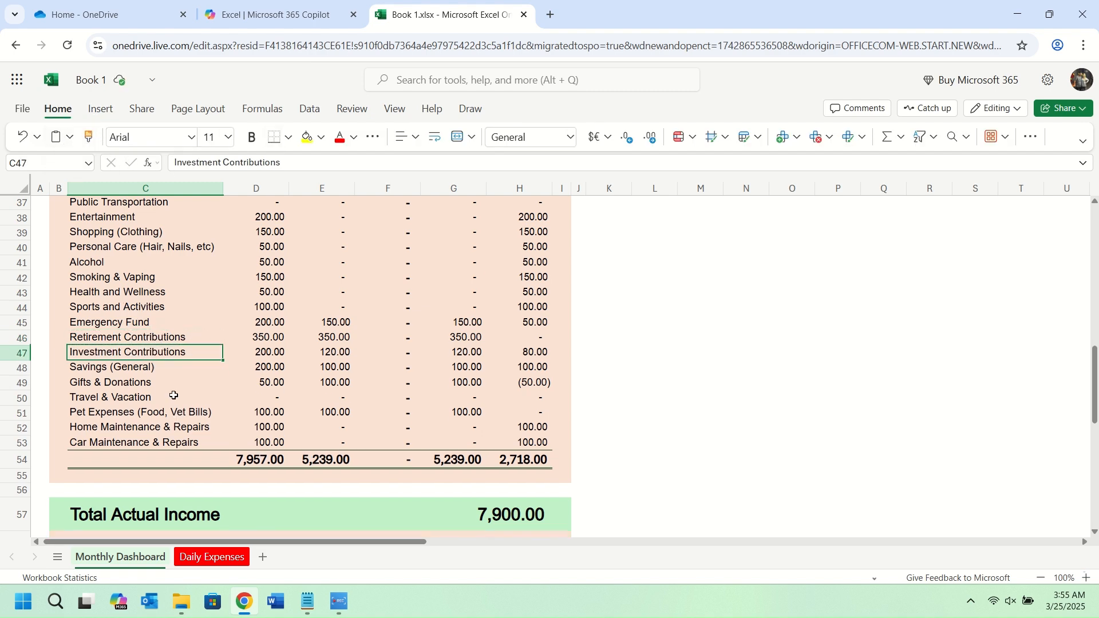
Insert a clustered column chart of C19:D53 and G19:G53, and place it beside the expenses table under the income chart
scroll(143, 369, up, 5)
drag(136, 292, 250, 508)
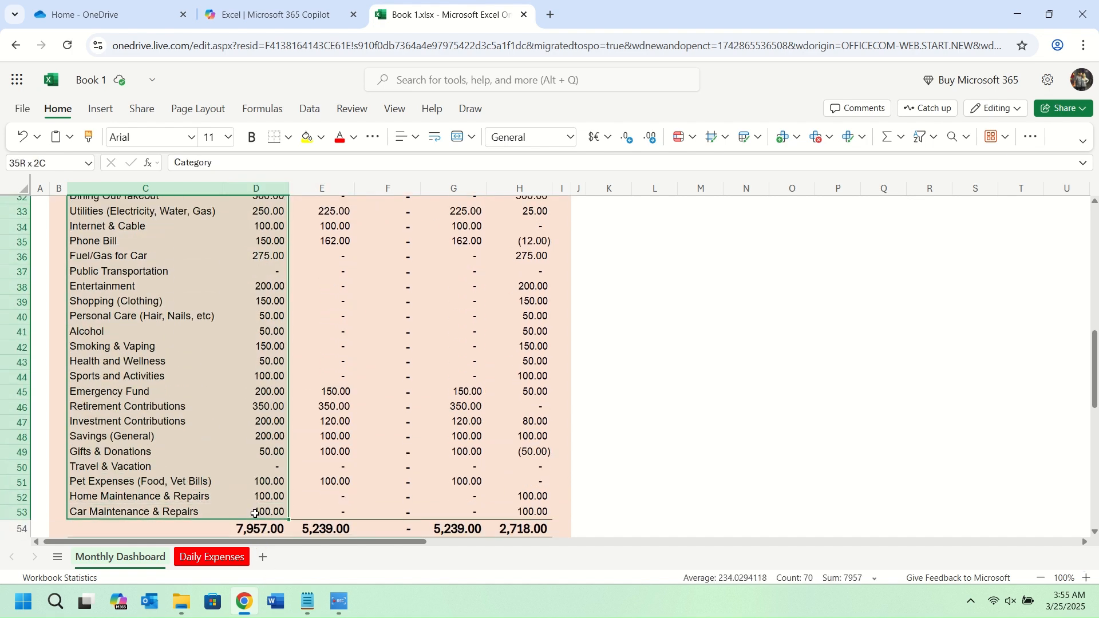
scroll(471, 356, up, 9)
scroll(461, 444, down, 2)
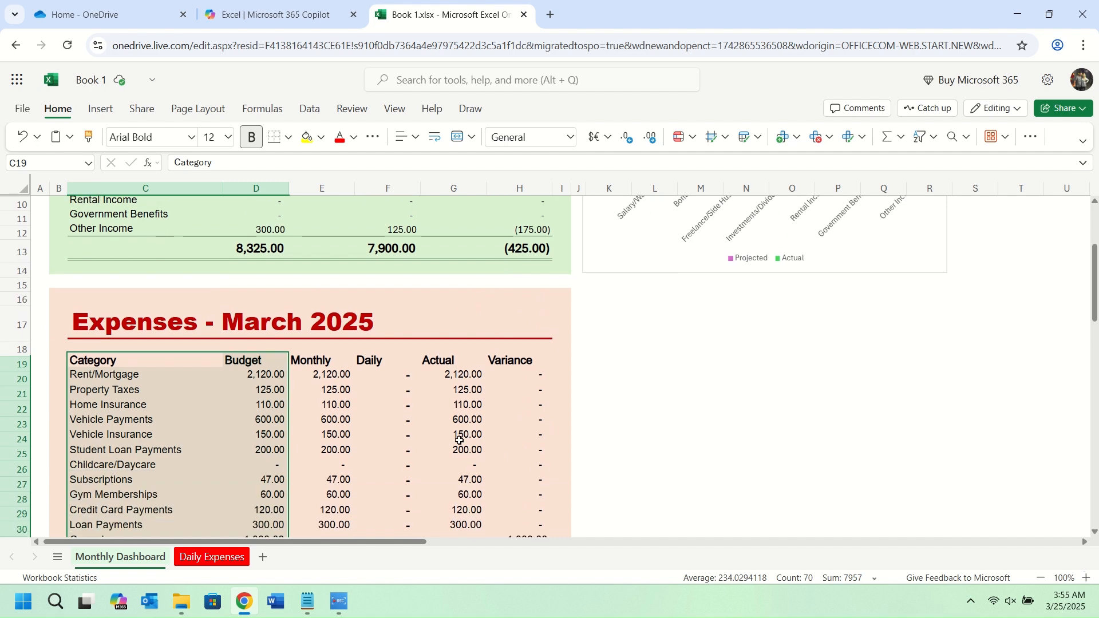
drag(452, 360, 467, 382)
scroll(655, 336, up, 12)
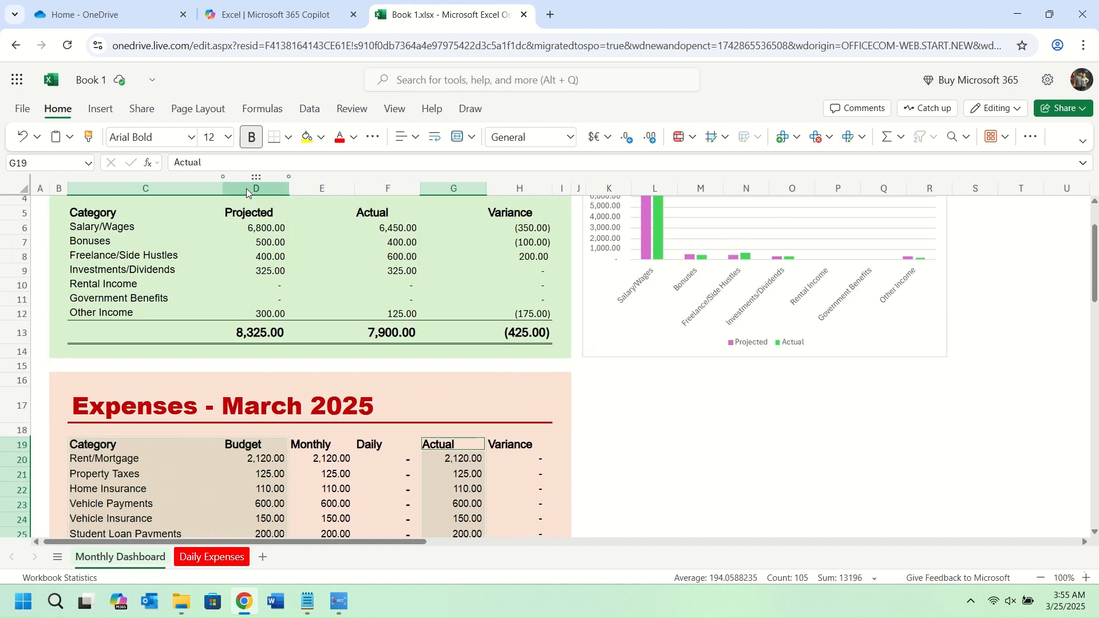
click(97, 111)
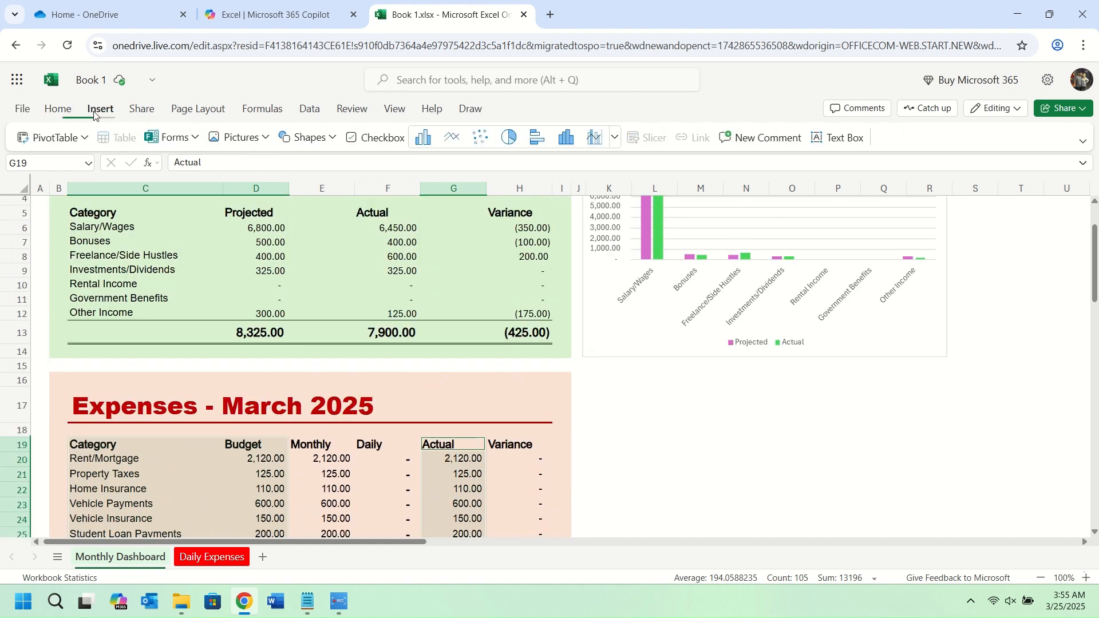
click(424, 138)
drag(619, 372, 785, 393)
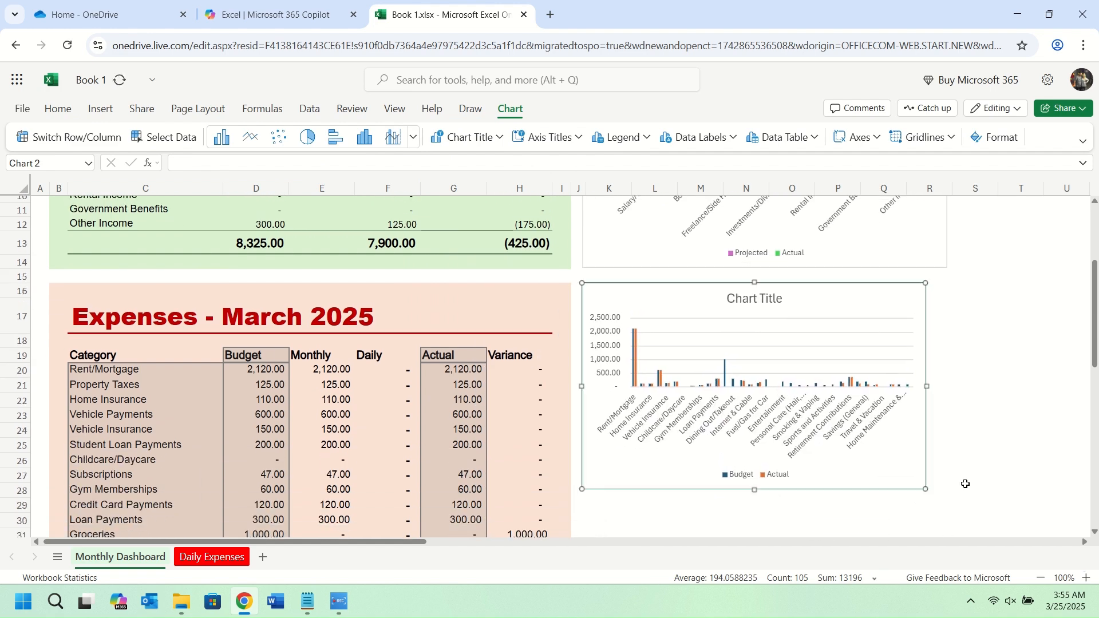
Enlarge the expenses chart to reach about column U and row 39, and narrow column A very slightly
scroll(974, 478, down, 3)
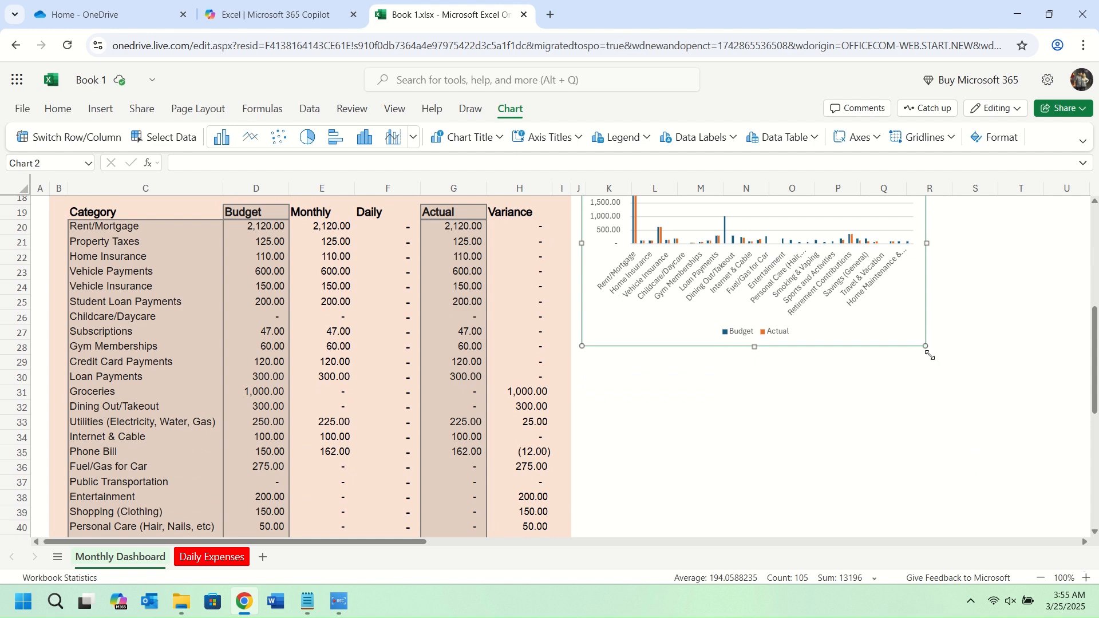
drag(930, 356, 1078, 522)
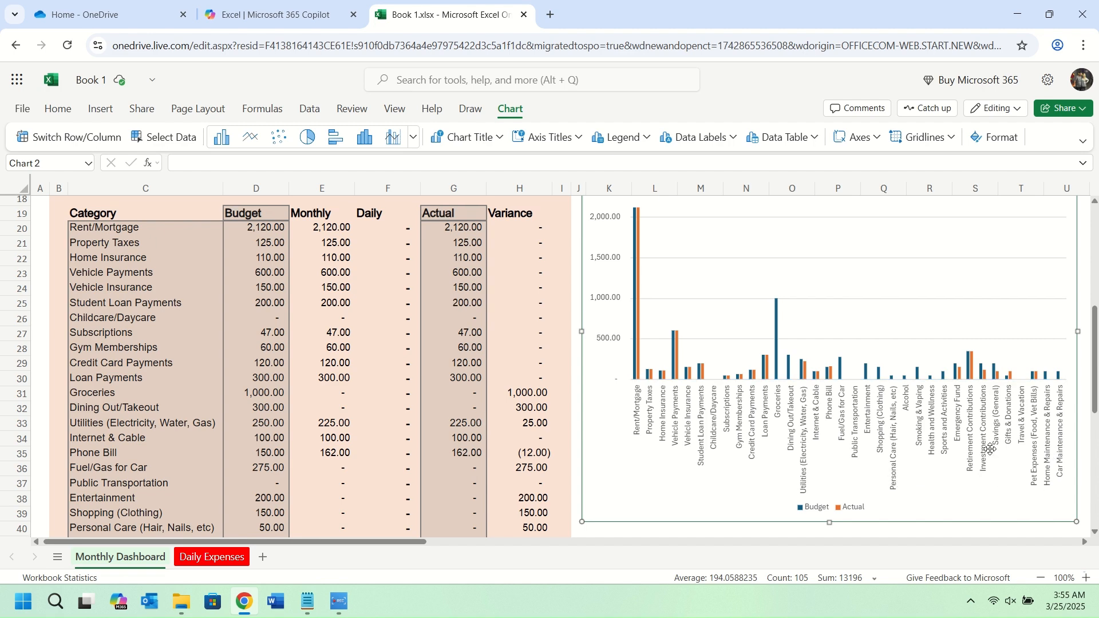
scroll(990, 449, up, 3)
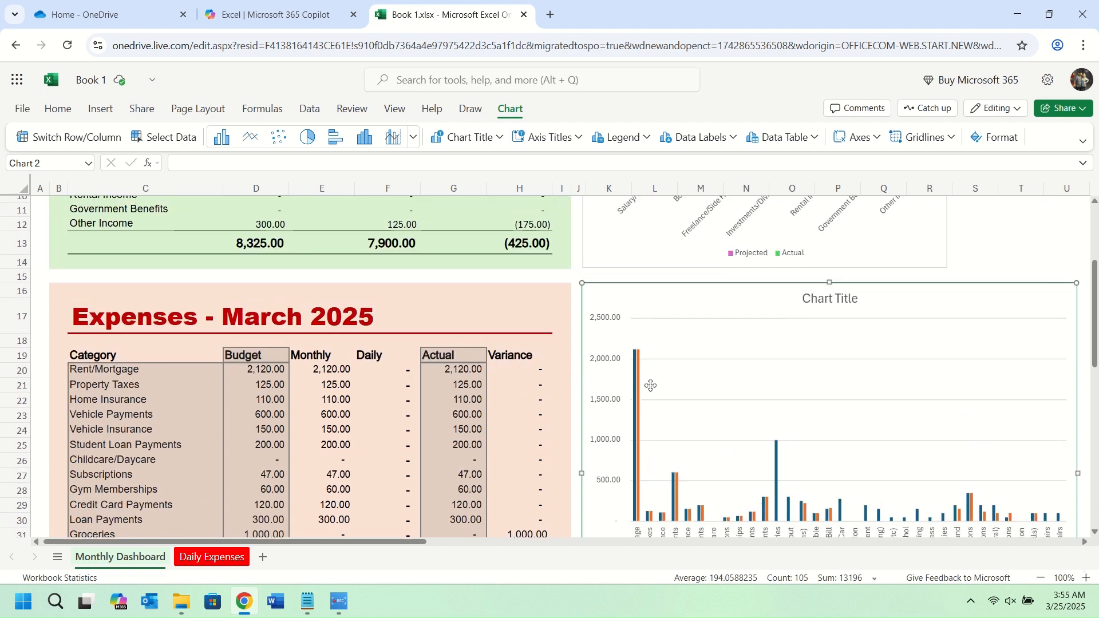
drag(49, 188, 48, 188)
click(609, 364)
scroll(1033, 445, down, 5)
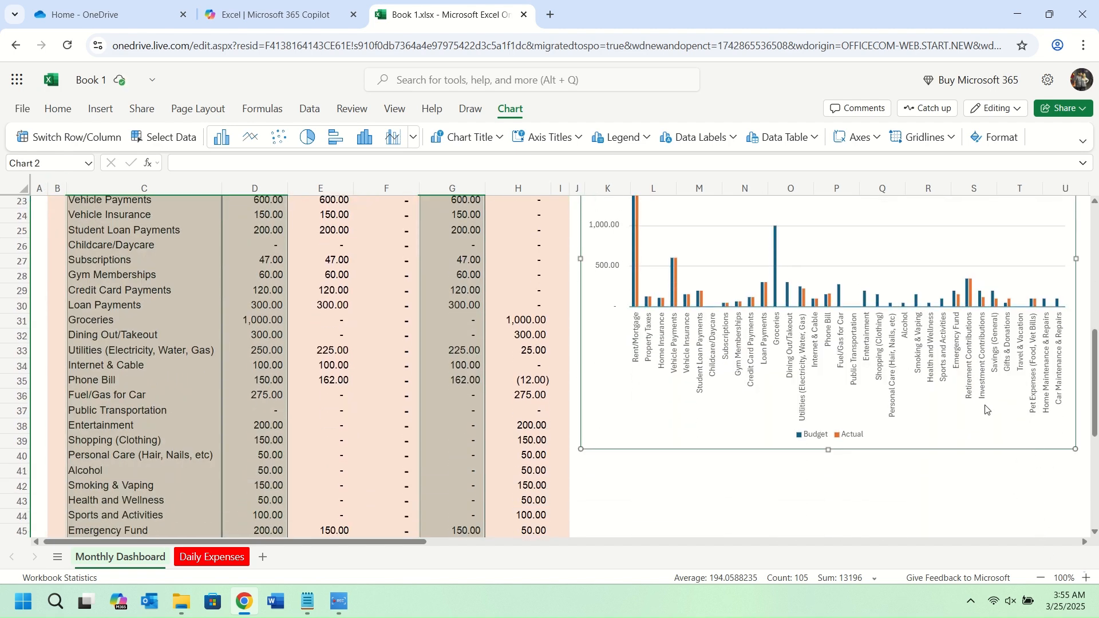
Set the sheet zoom to 90% and enlarge the expenses chart further to about column W and row 45
click(1042, 579)
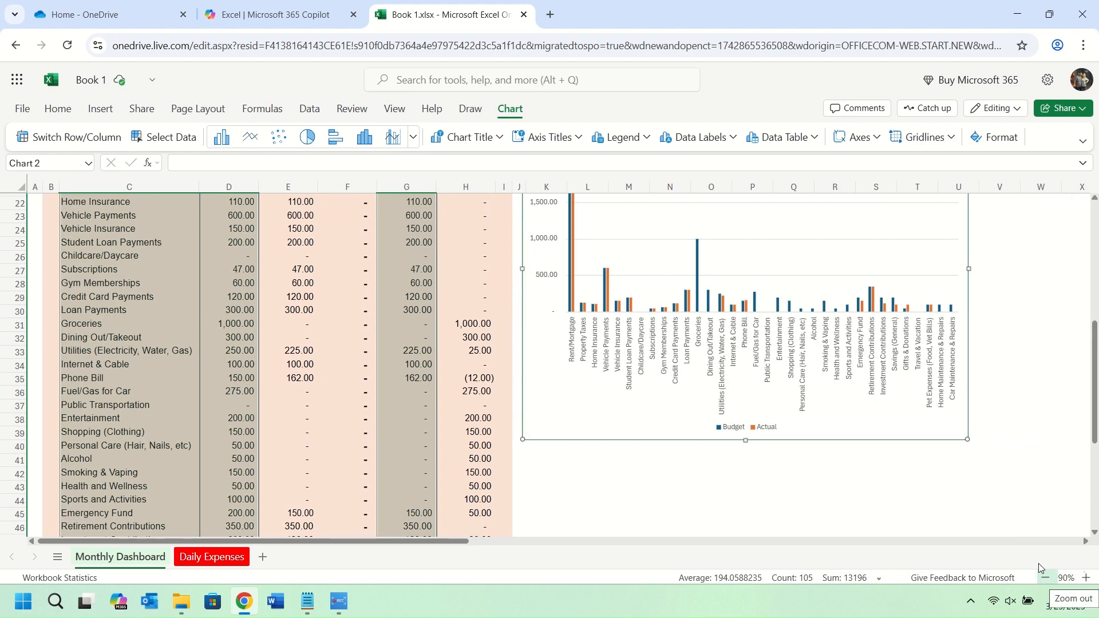
scroll(1001, 522, up, 2)
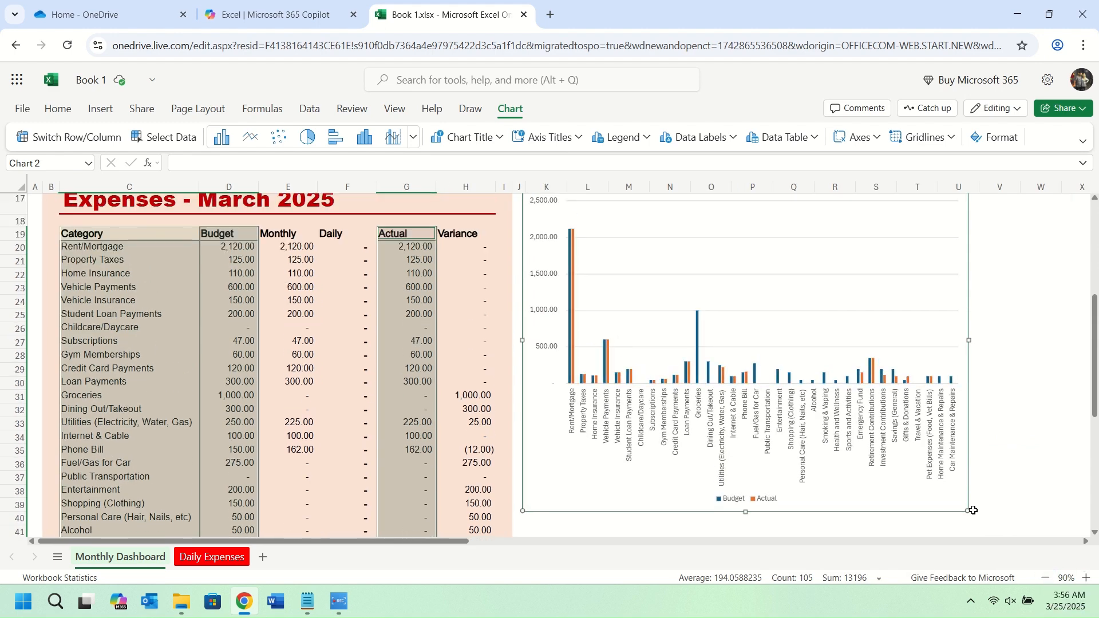
scroll(973, 511, down, 2)
drag(966, 440, 1043, 519)
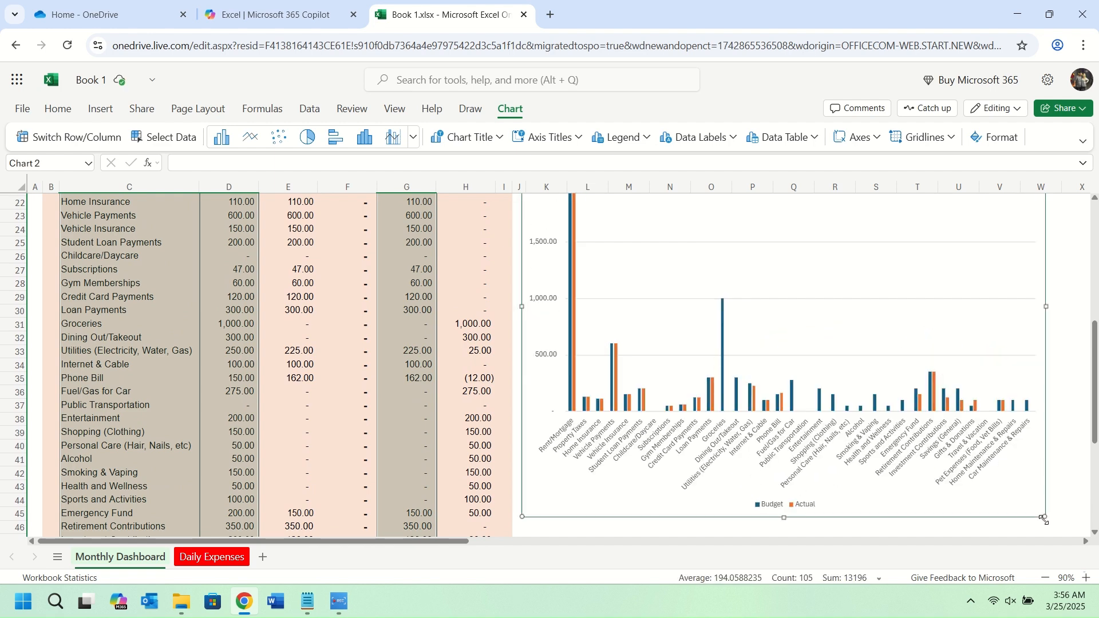
scroll(736, 437, up, 3)
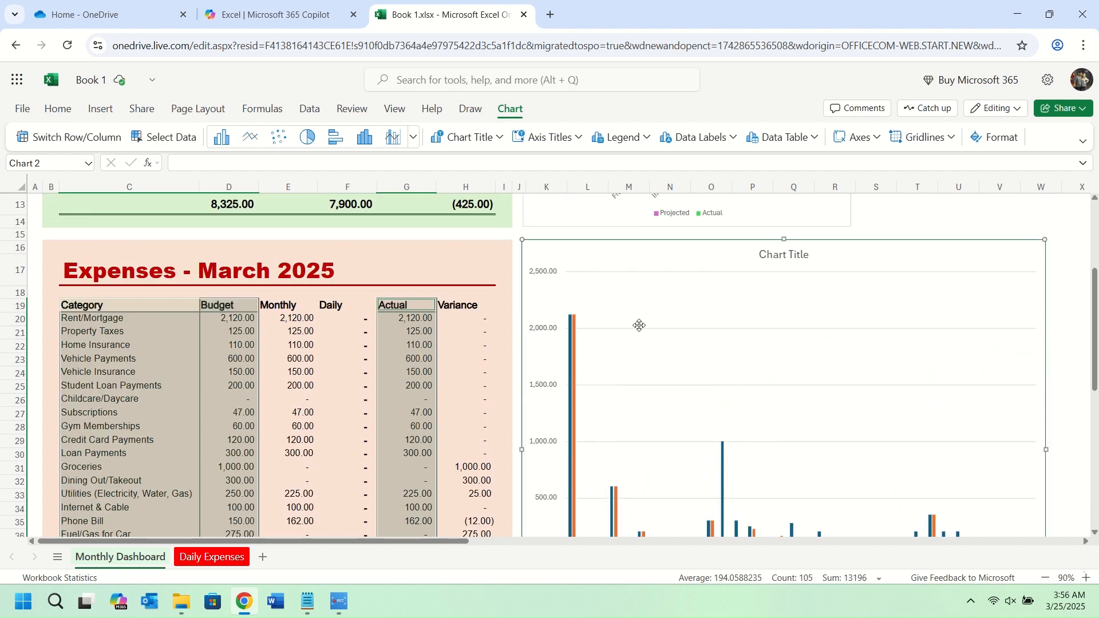
scroll(639, 325, down, 2)
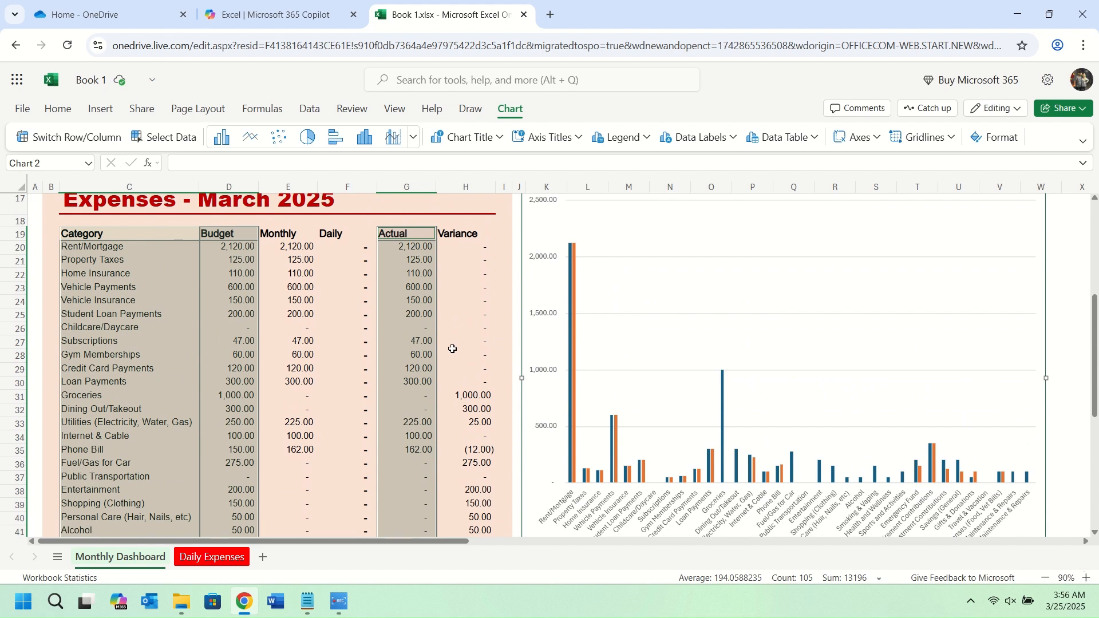
Remove the bold formatting from the Daily amounts of the expenses table in F20:F53
click(324, 250)
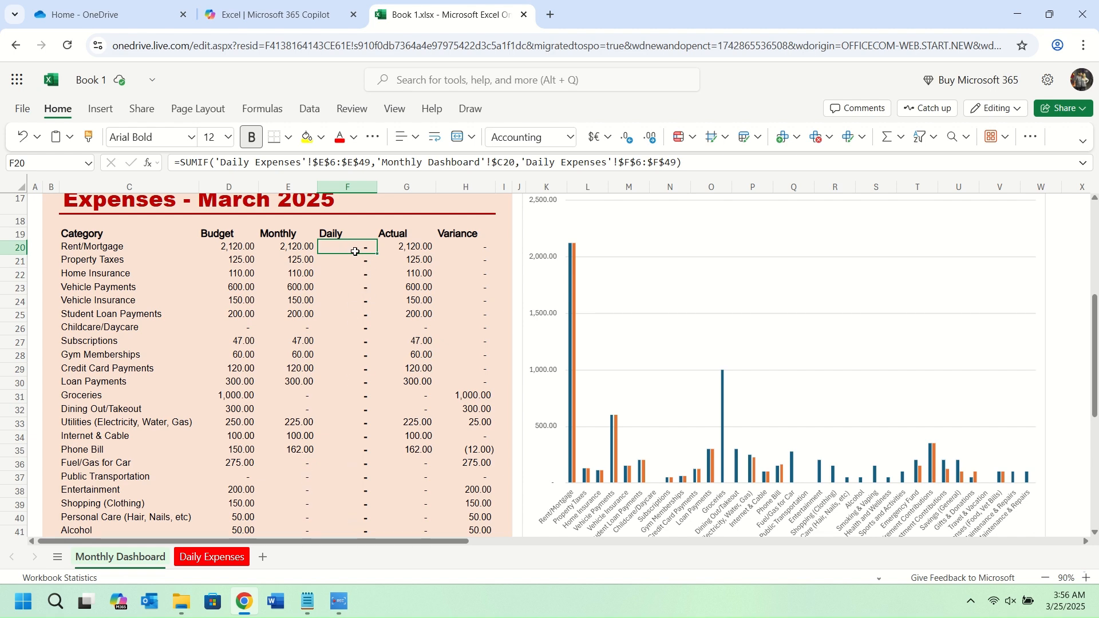
drag(355, 252, 342, 270)
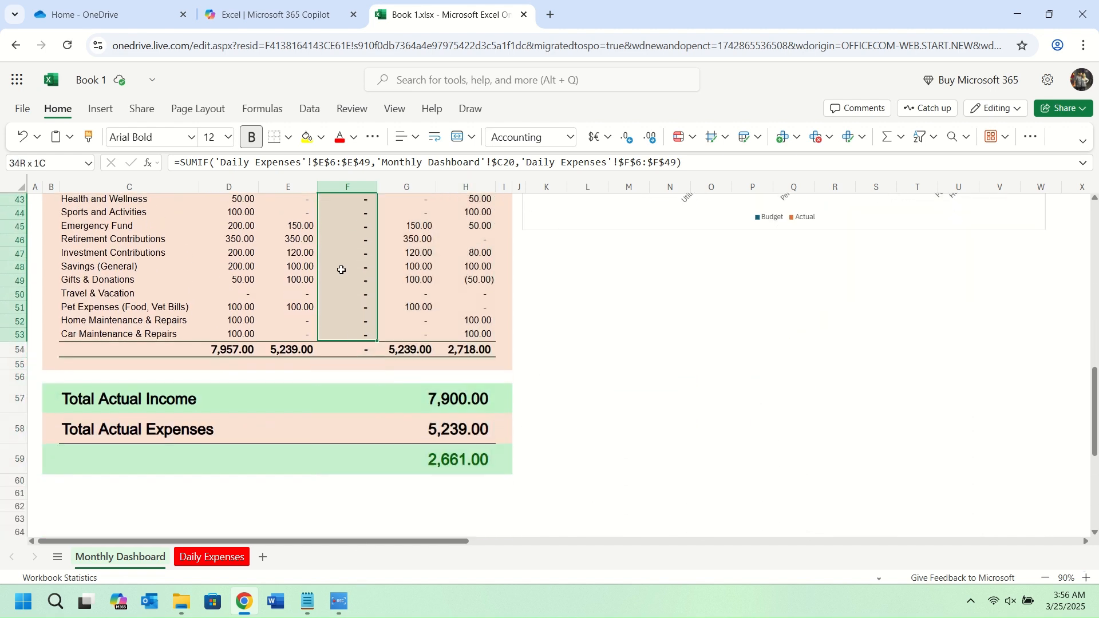
click(251, 137)
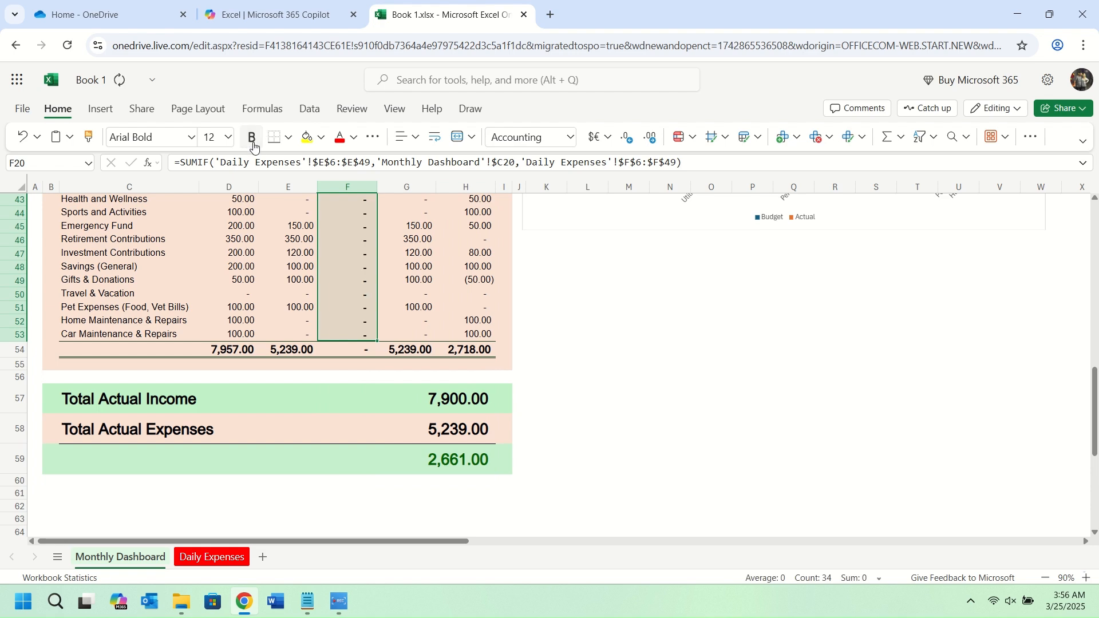
click(162, 293)
scroll(423, 376, up, 10)
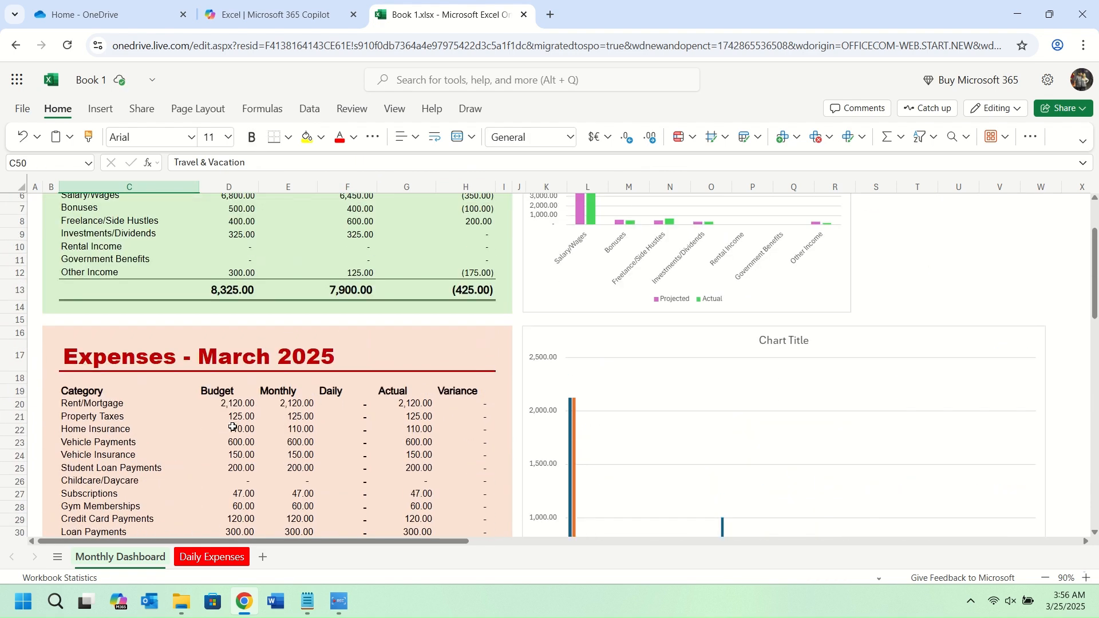
On the Daily Expenses sheet, enter 1 March 2025 as the date of the first expense in C6
click(144, 404)
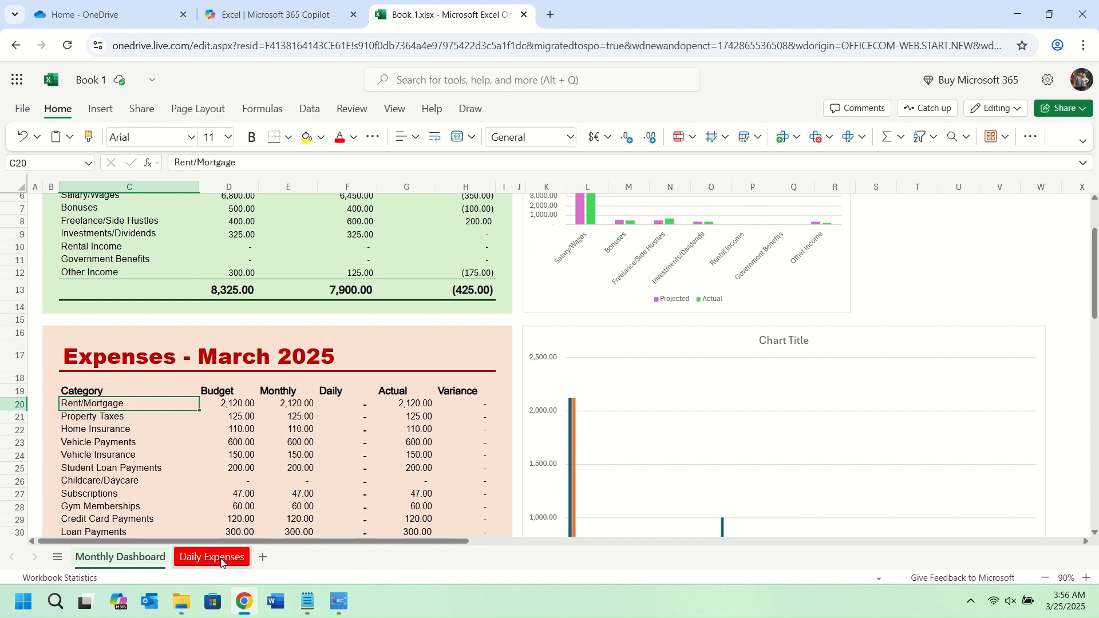
click(221, 559)
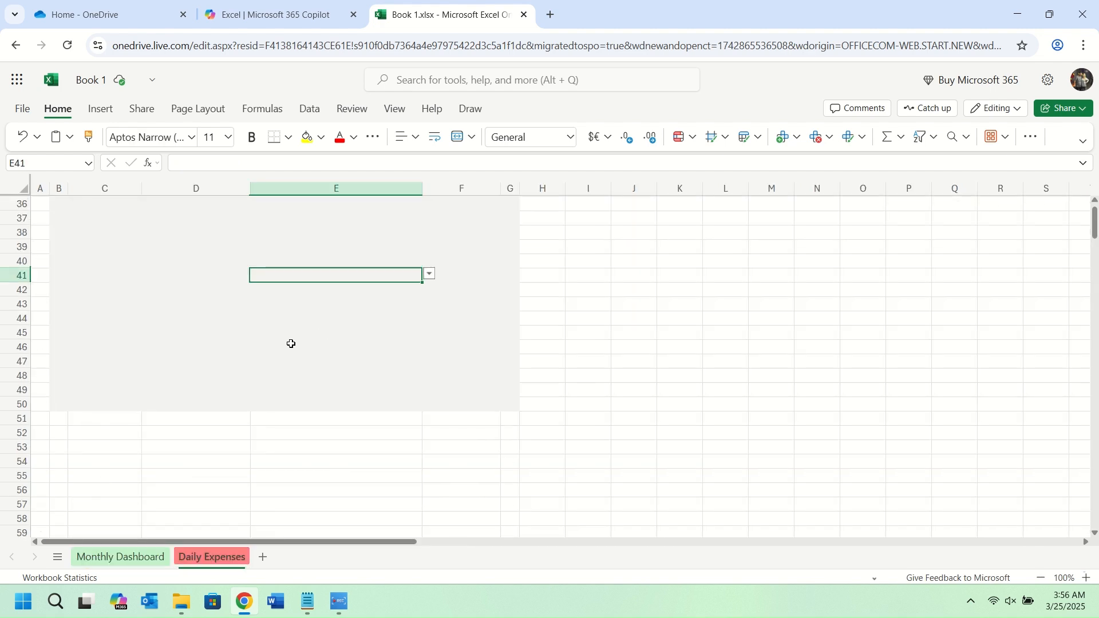
scroll(291, 344, up, 10)
scroll(290, 343, up, 2)
click(113, 300)
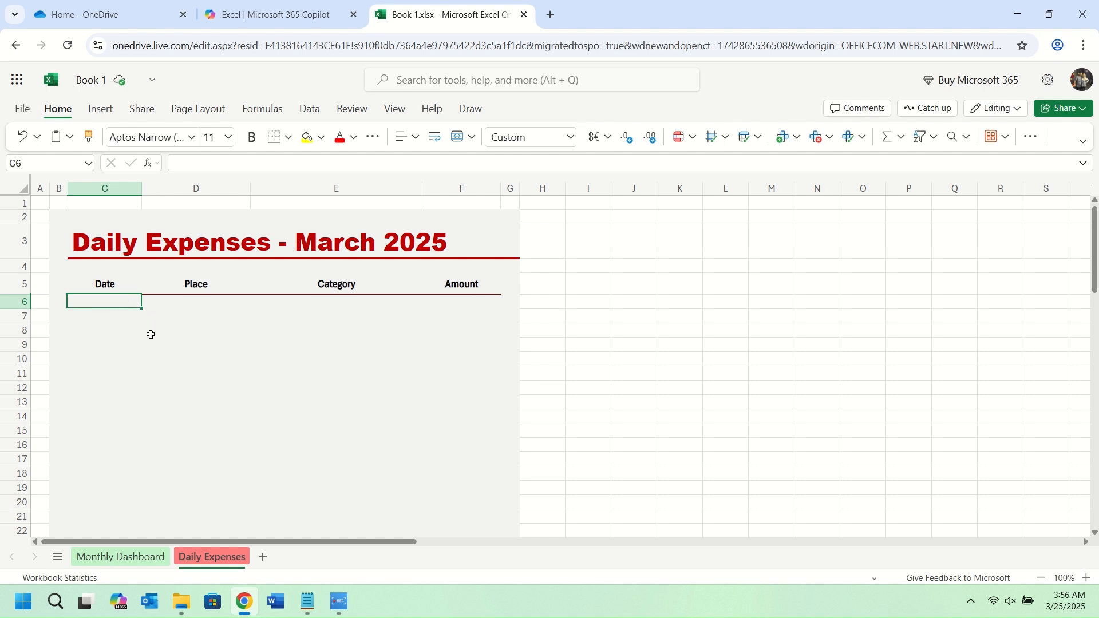
text(1)
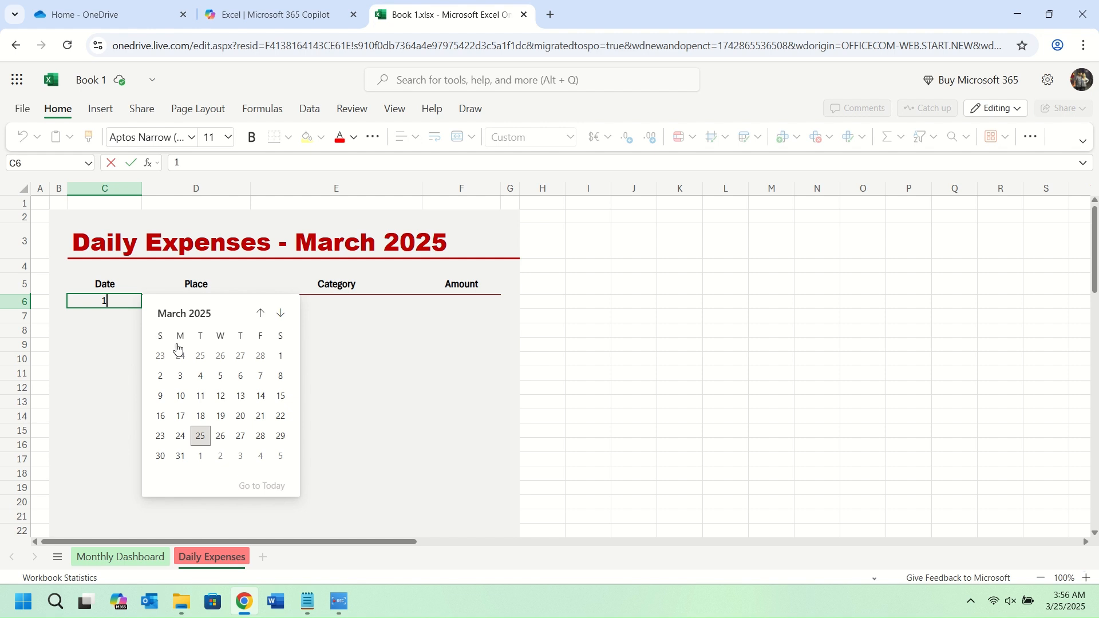
click(282, 356)
Enter Costco as the place of the first expense in D6
click(193, 303)
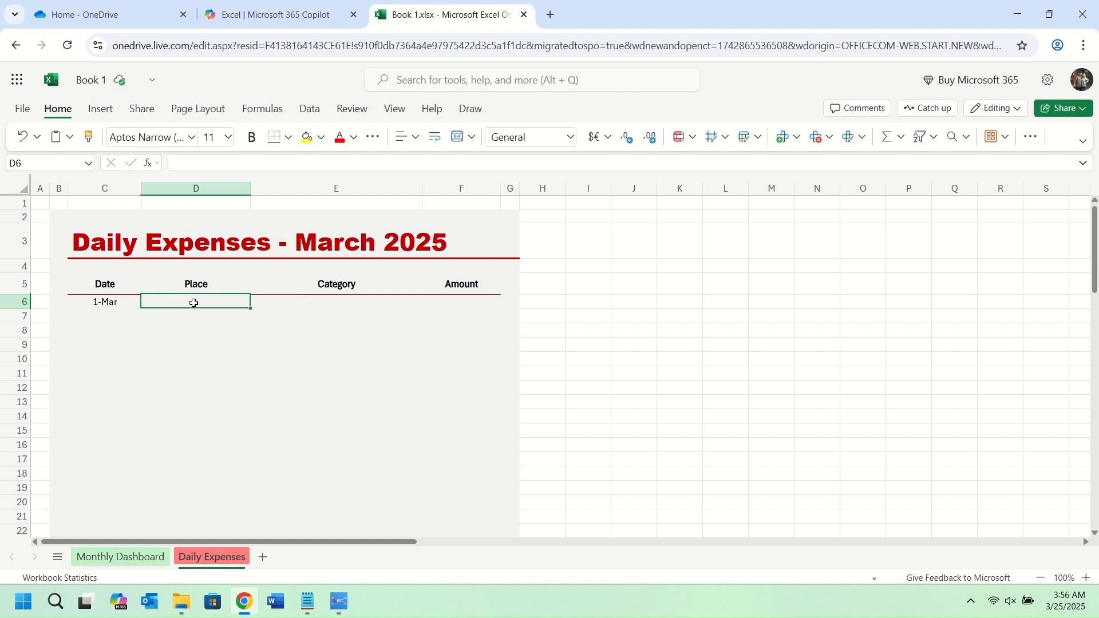
text(Costco)
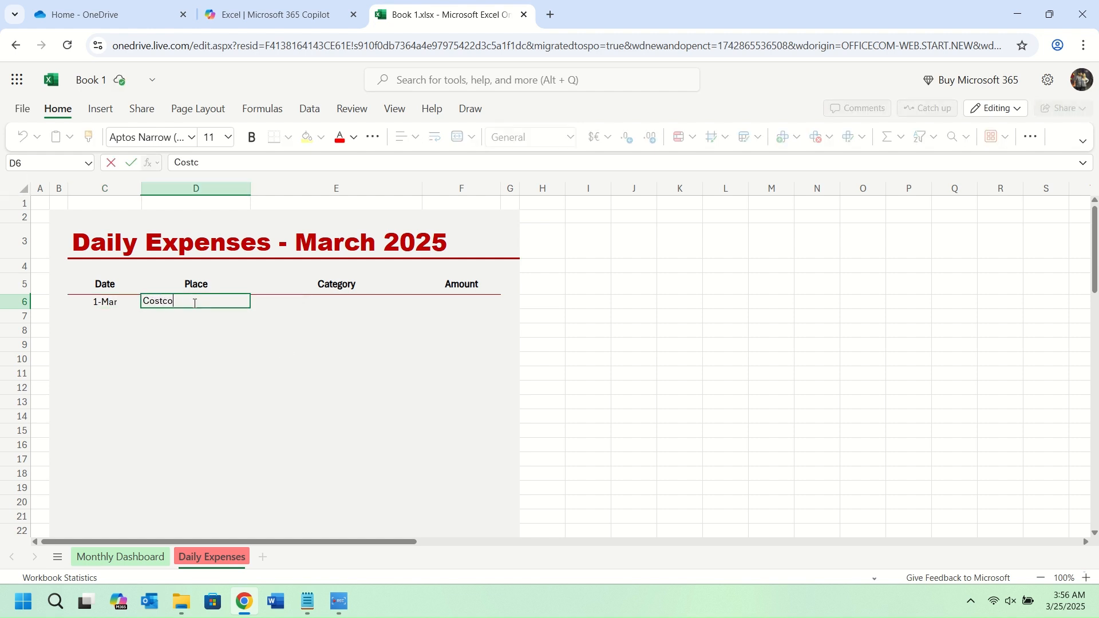
key(Tab)
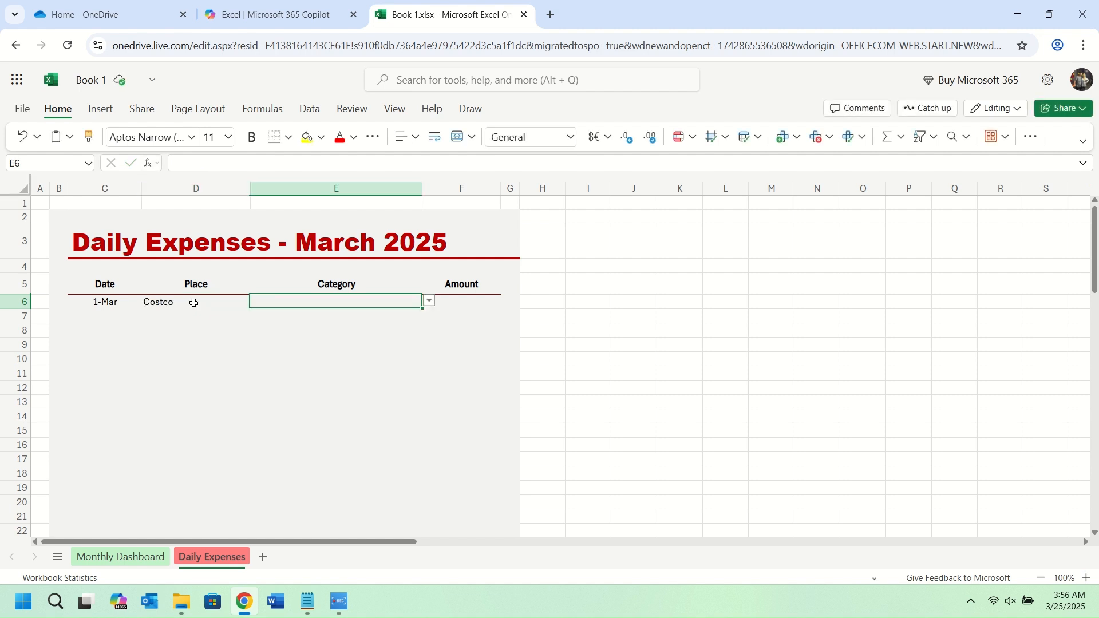
drag(193, 303, 199, 502)
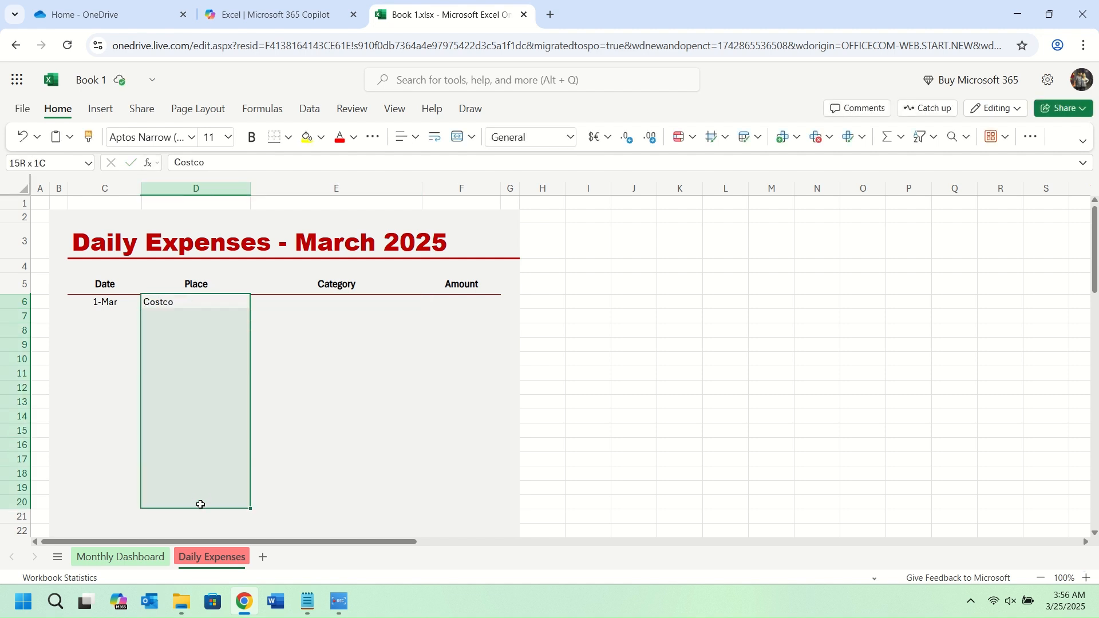
click(179, 301)
click(331, 304)
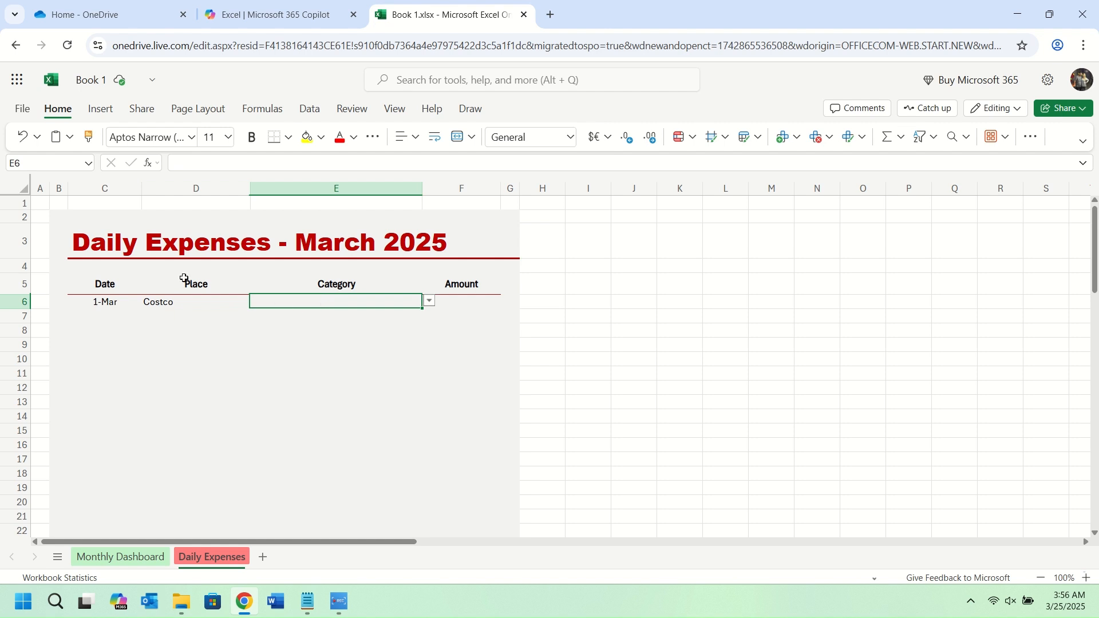
click(155, 300)
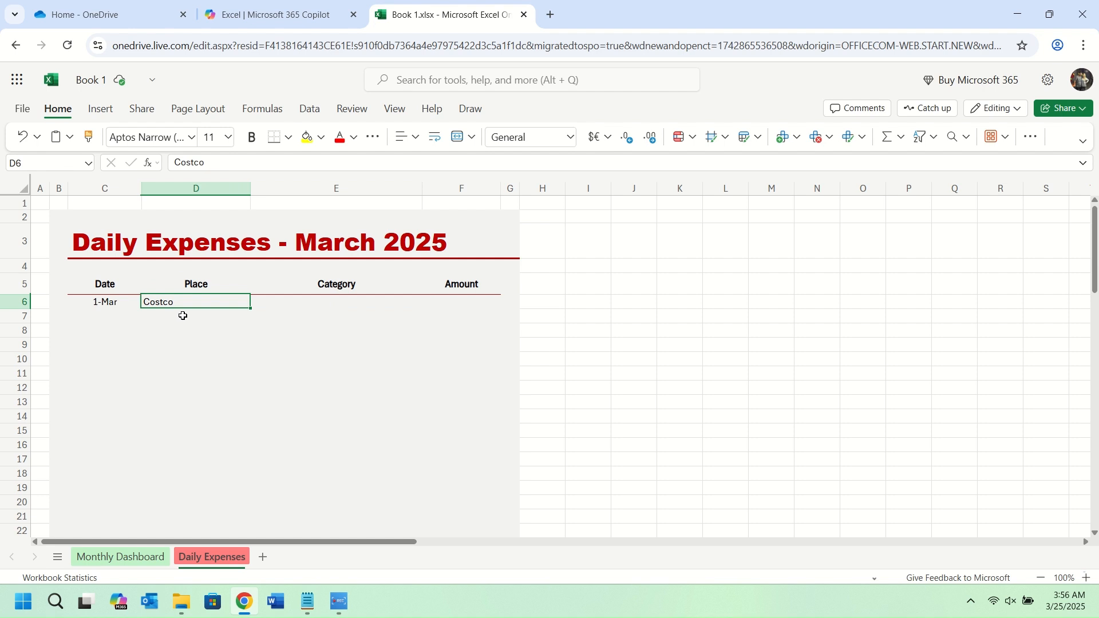
drag(183, 316, 232, 503)
click(246, 302)
Give the Costco expense the category Groceries and an amount of 168
click(323, 307)
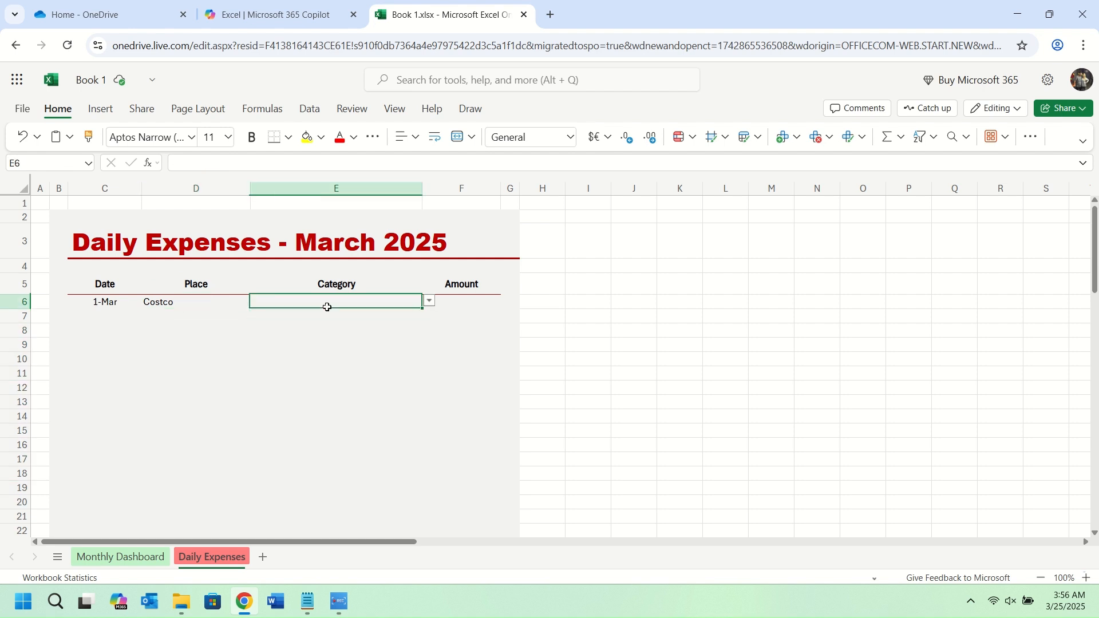
text(Gr)
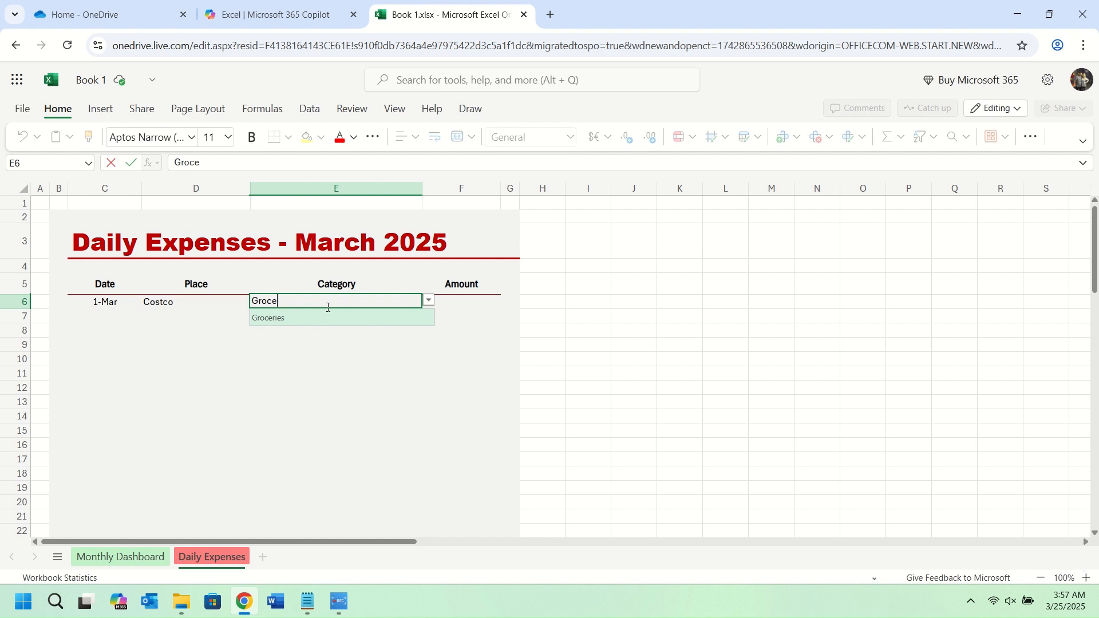
text(oce)
key(Tab)
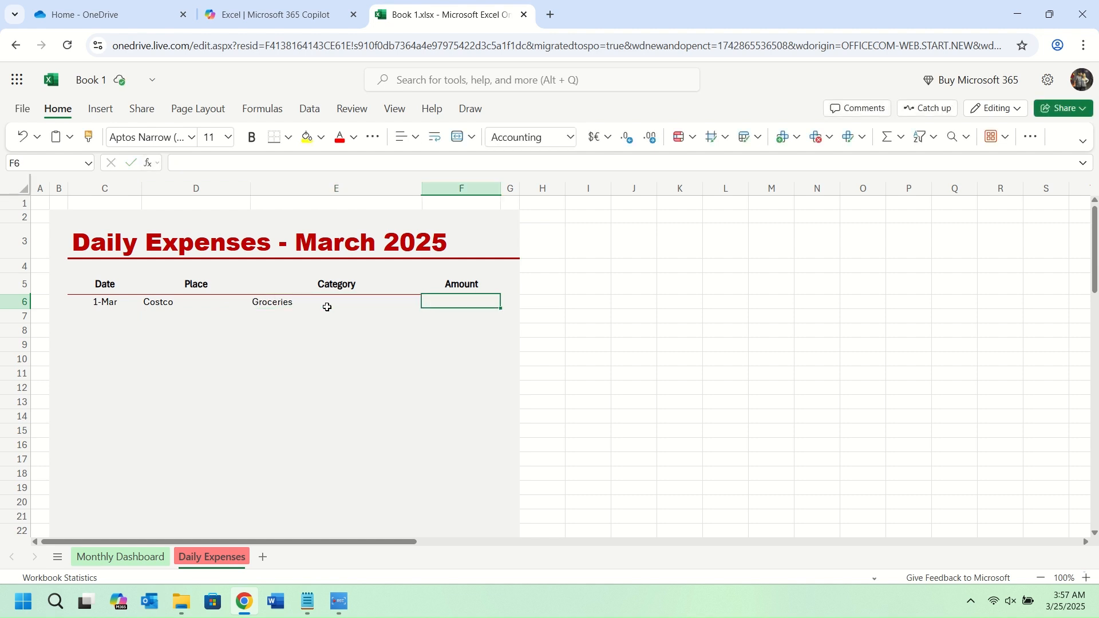
text(168)
key(Return)
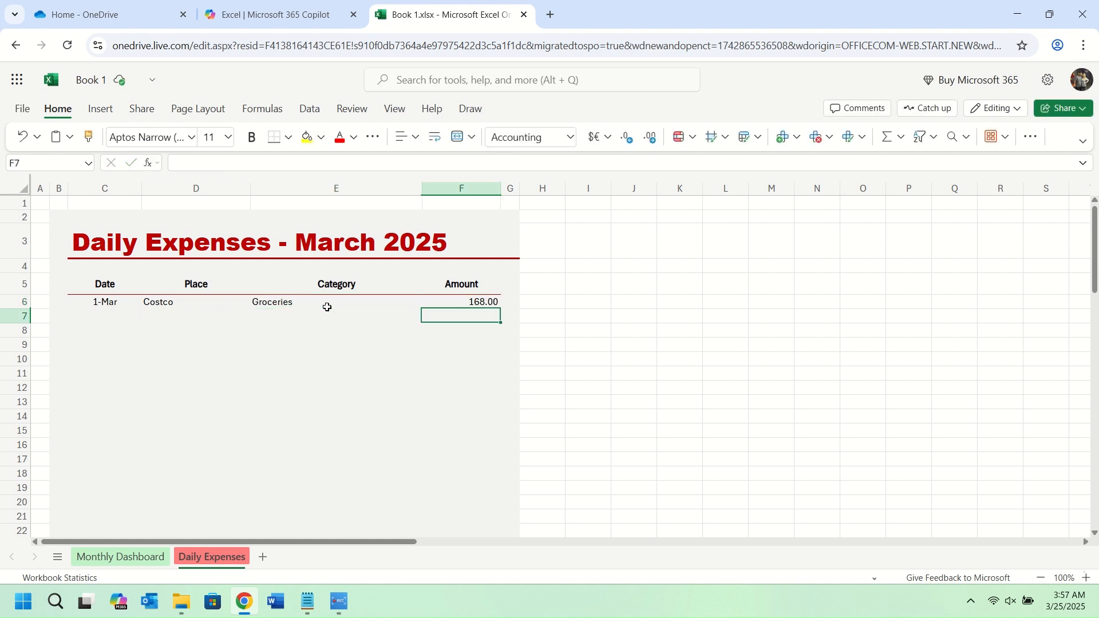
Check how the Costco expense feeds into the Groceries Daily amount on the Monthly Dashboard, including its formula
click(99, 303)
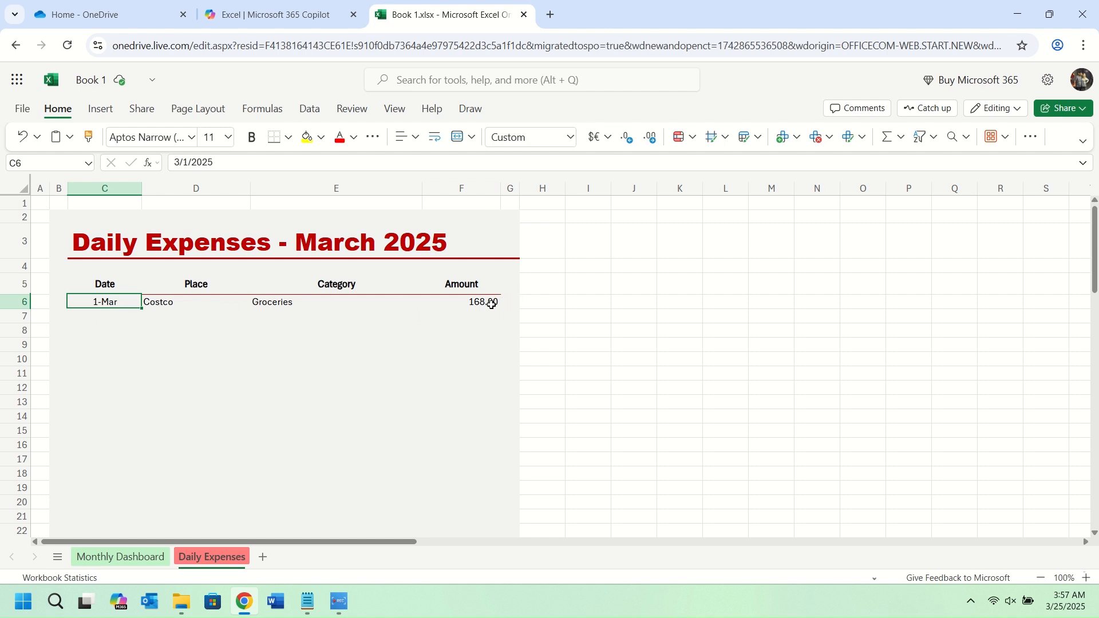
drag(108, 301, 490, 301)
click(292, 325)
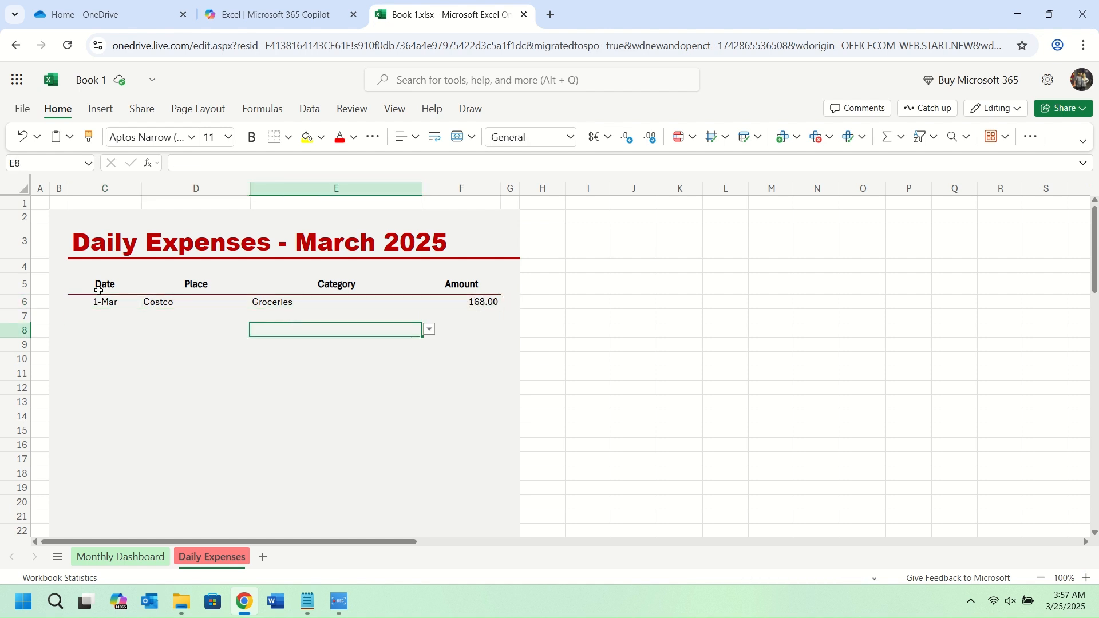
click(143, 558)
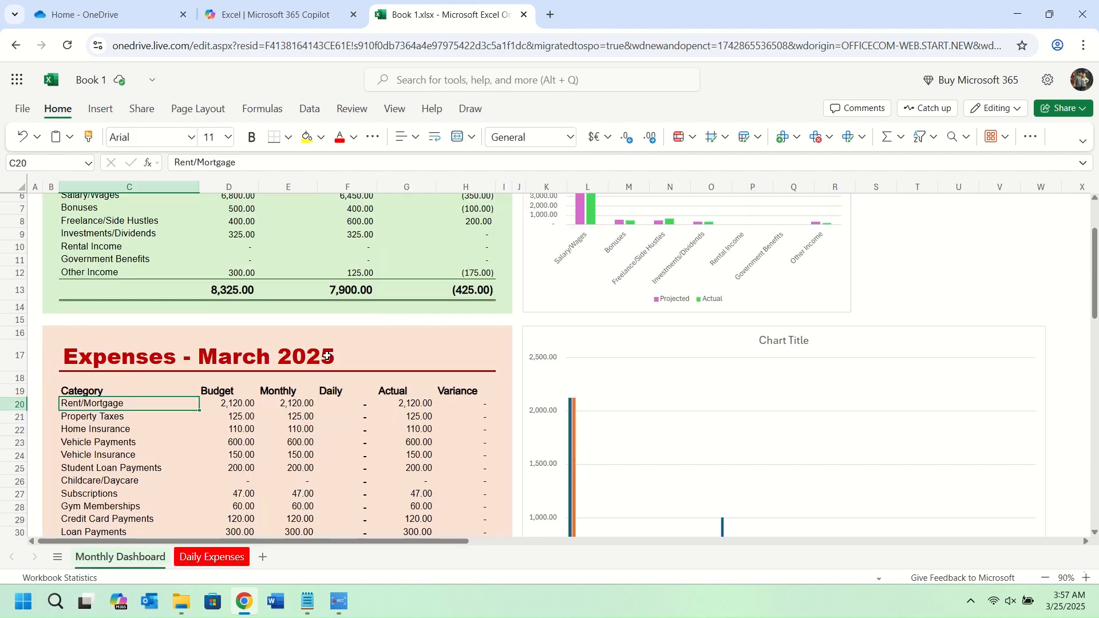
scroll(208, 398, down, 2)
scroll(298, 340, down, 3)
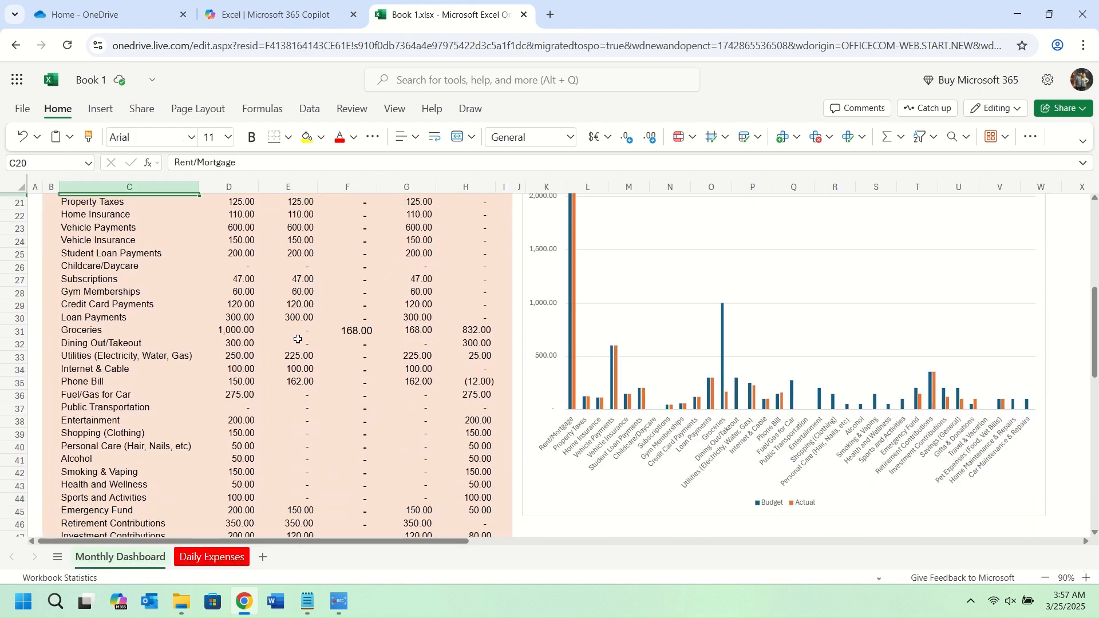
click(356, 331)
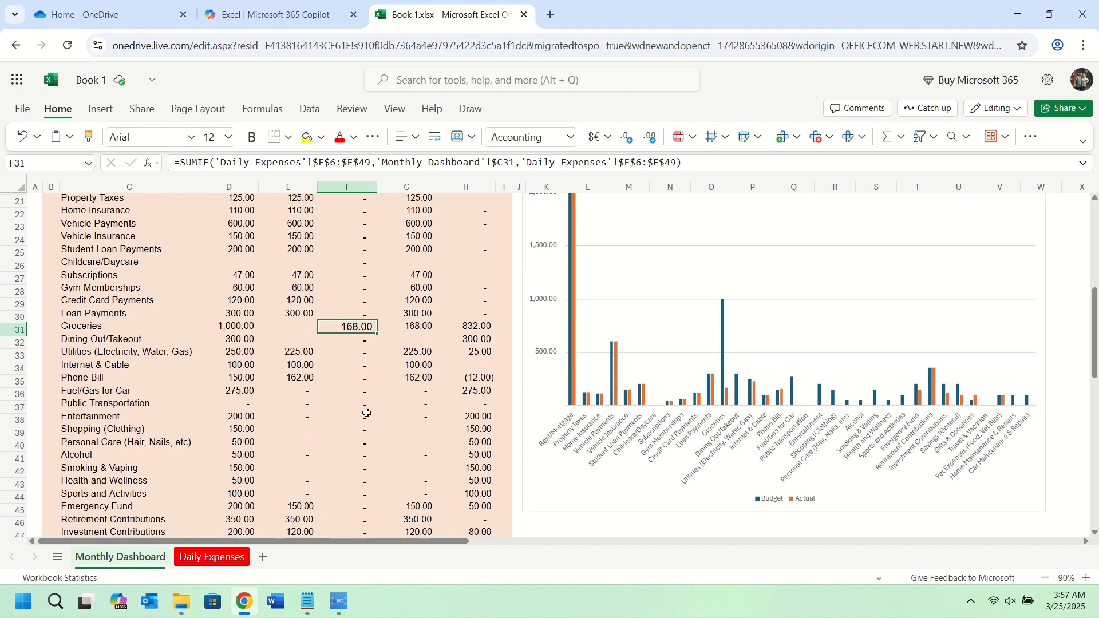
Set the font size of the expenses table's Daily amounts in F20:F53 to 11
scroll(359, 332, down, 7)
drag(360, 326, 355, 286)
text(11)
key(Return)
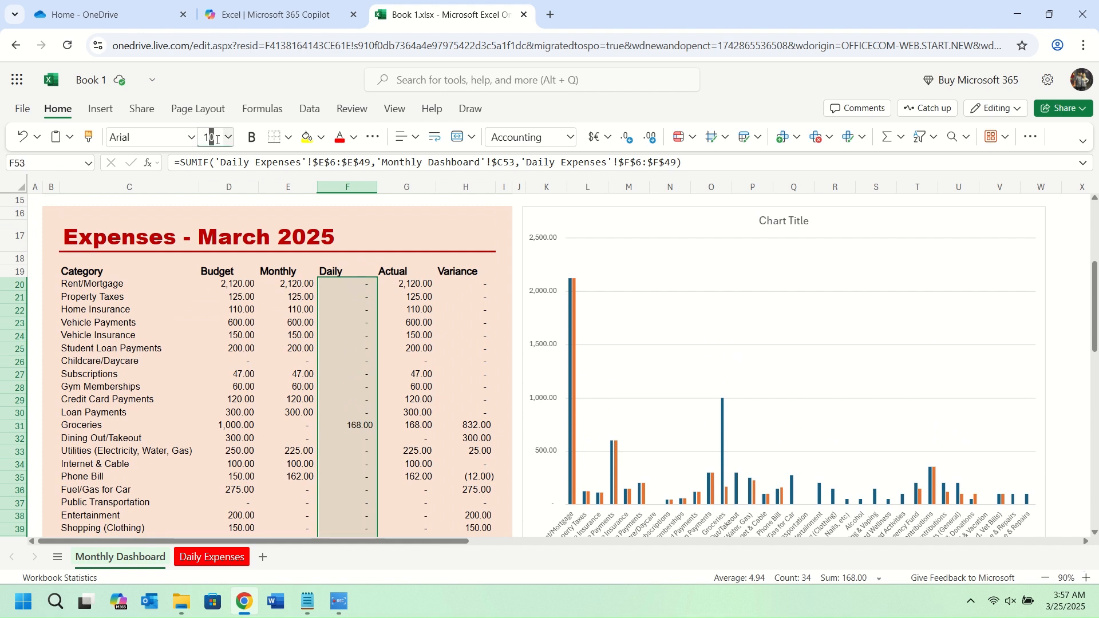
click(339, 285)
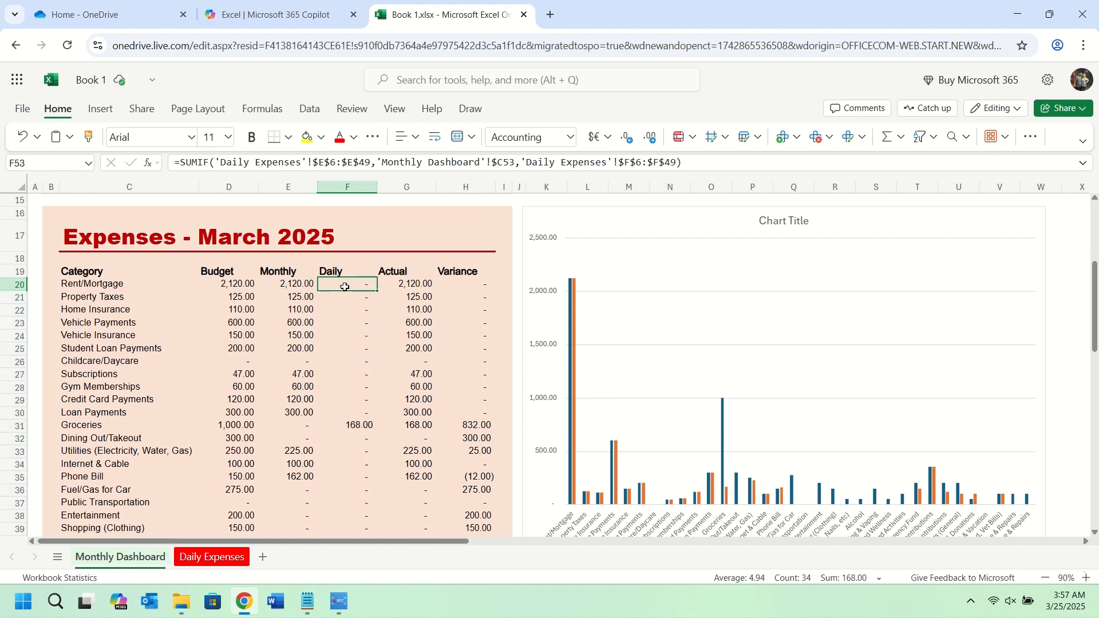
Inspect the Groceries row of the expenses table from its category to its Daily amount
scroll(375, 419, down, 1)
scroll(374, 418, down, 1)
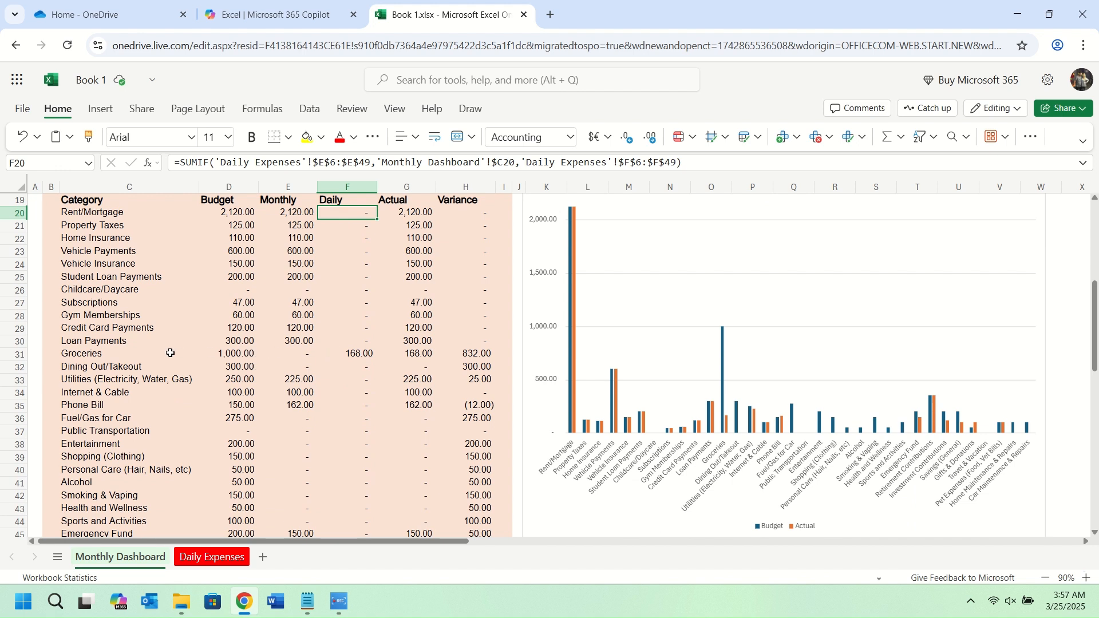
drag(89, 355, 330, 353)
click(355, 353)
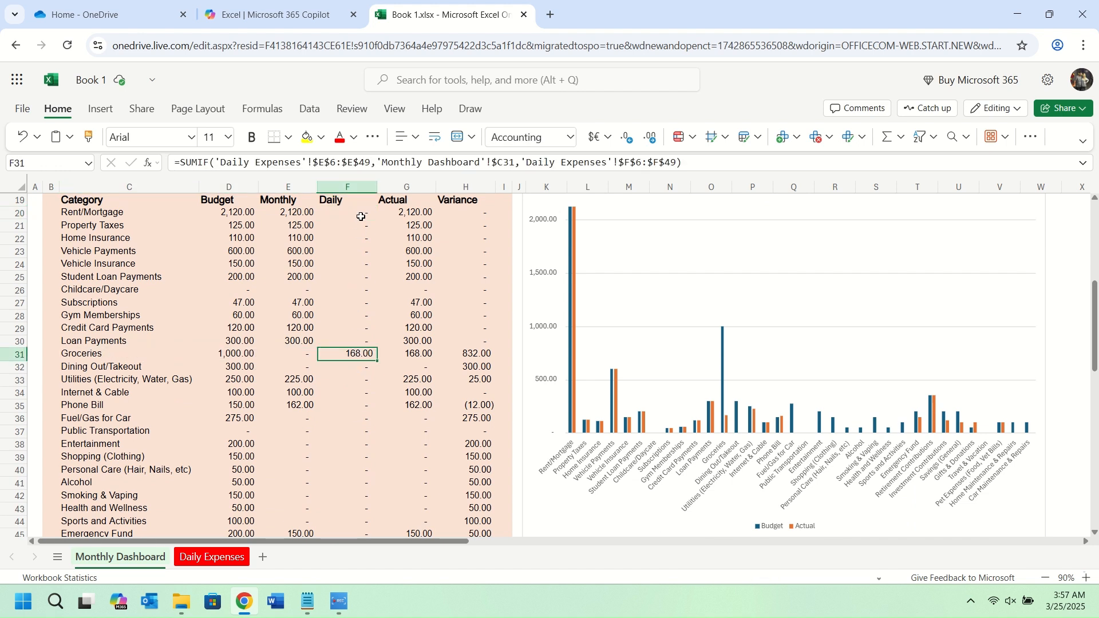
Fill the Daily Expenses table from row 6 down with the March transactions' dates, places, categories and amounts
click(225, 559)
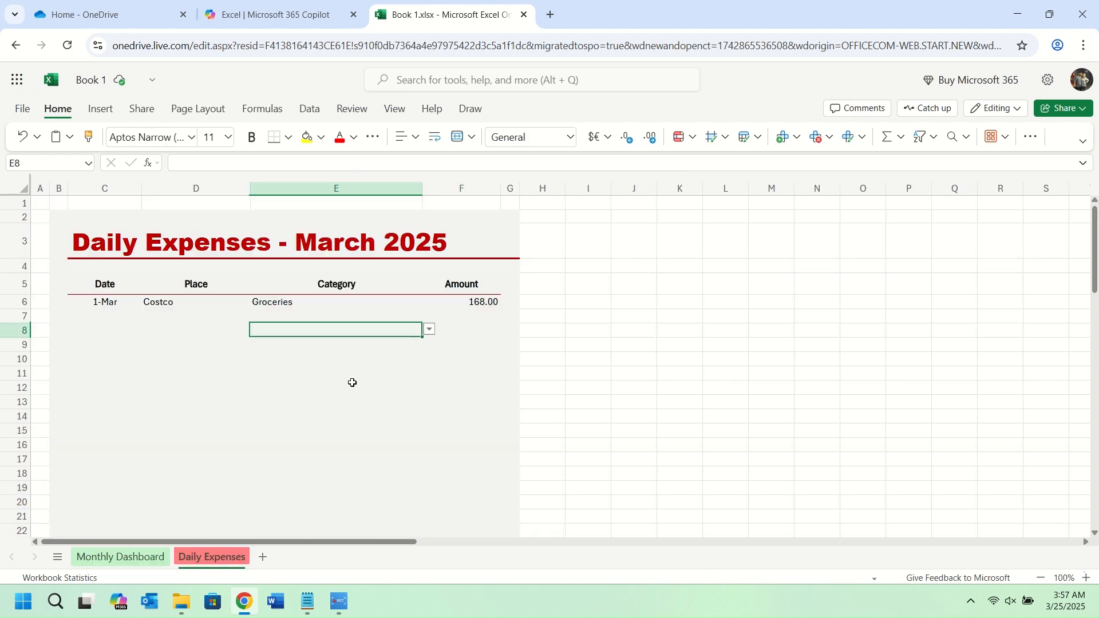
click(101, 300)
click(102, 314)
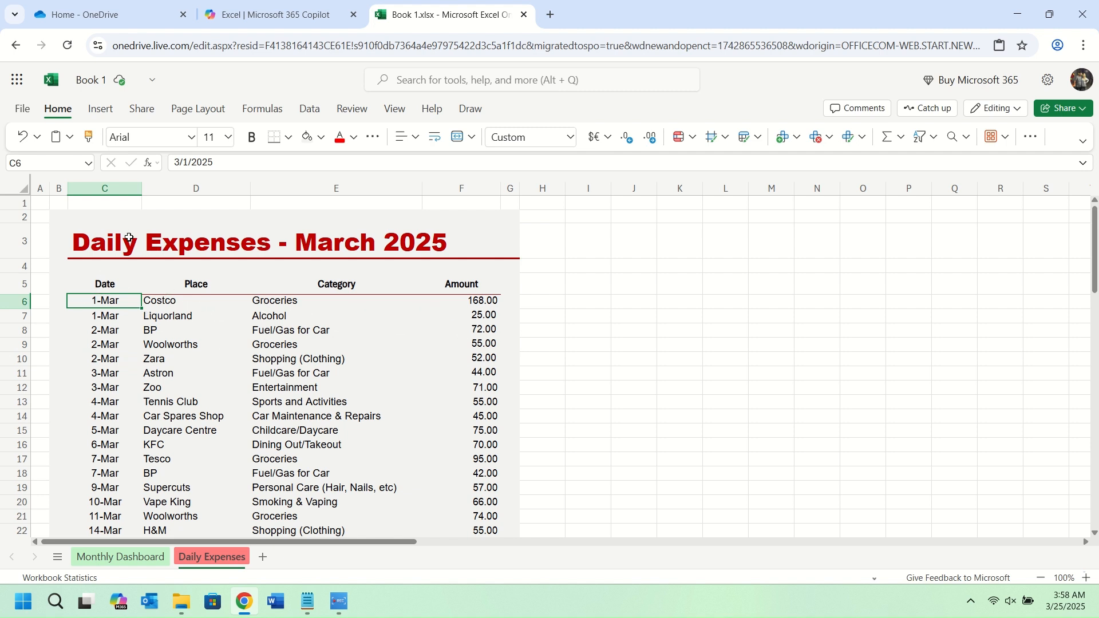
Review the full list of March transactions on the Daily Expenses sheet
scroll(348, 391, down, 6)
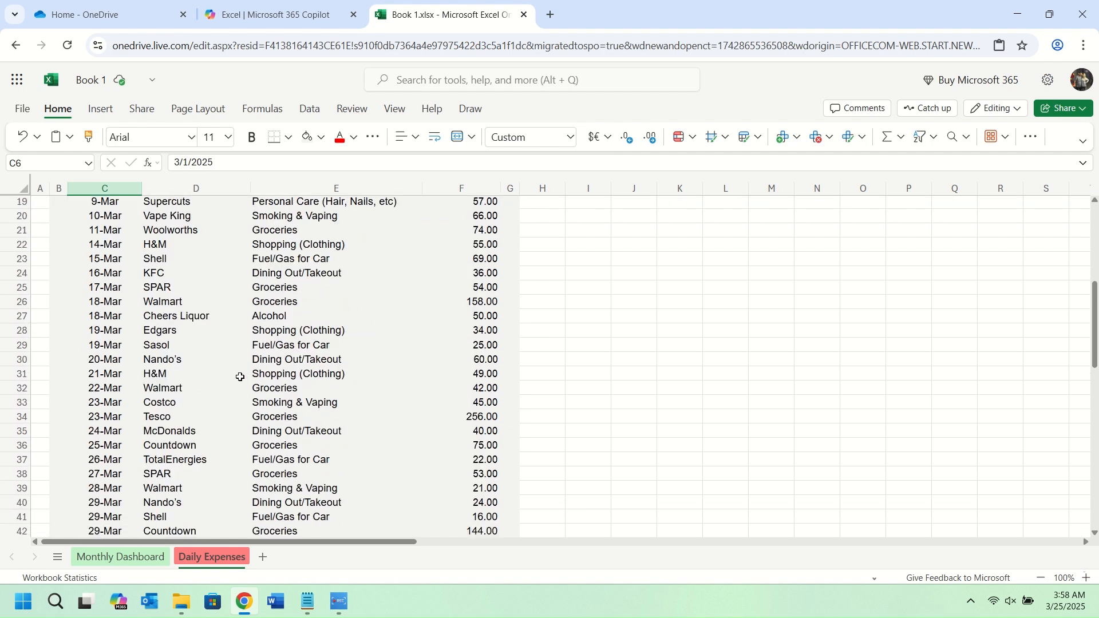
scroll(315, 403, up, 6)
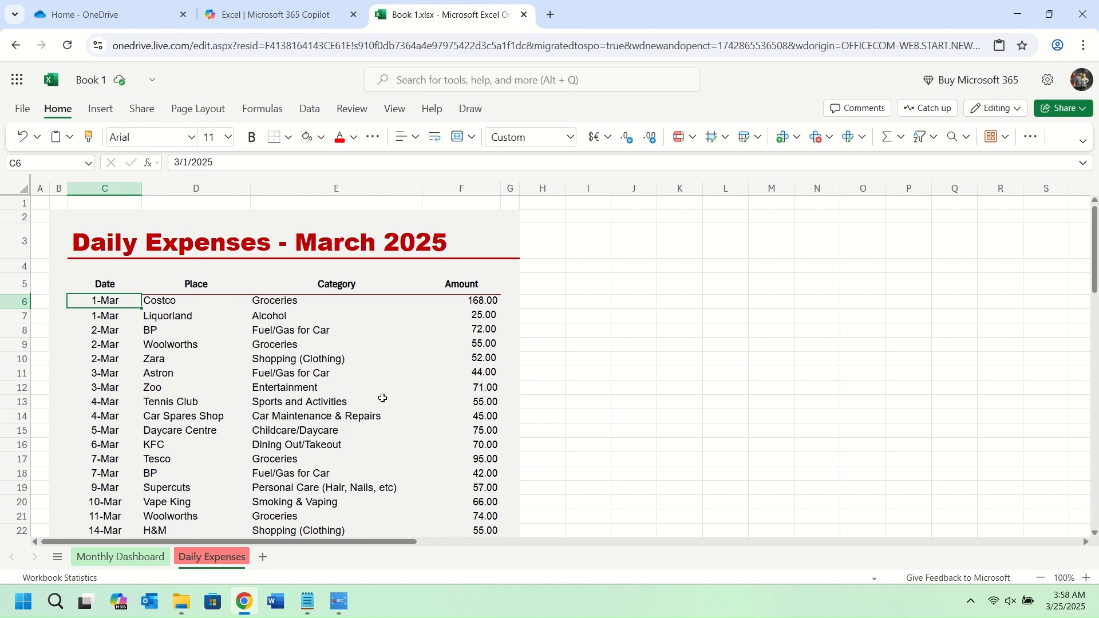
scroll(382, 398, down, 8)
scroll(381, 397, up, 8)
scroll(318, 321, down, 6)
scroll(322, 458, up, 6)
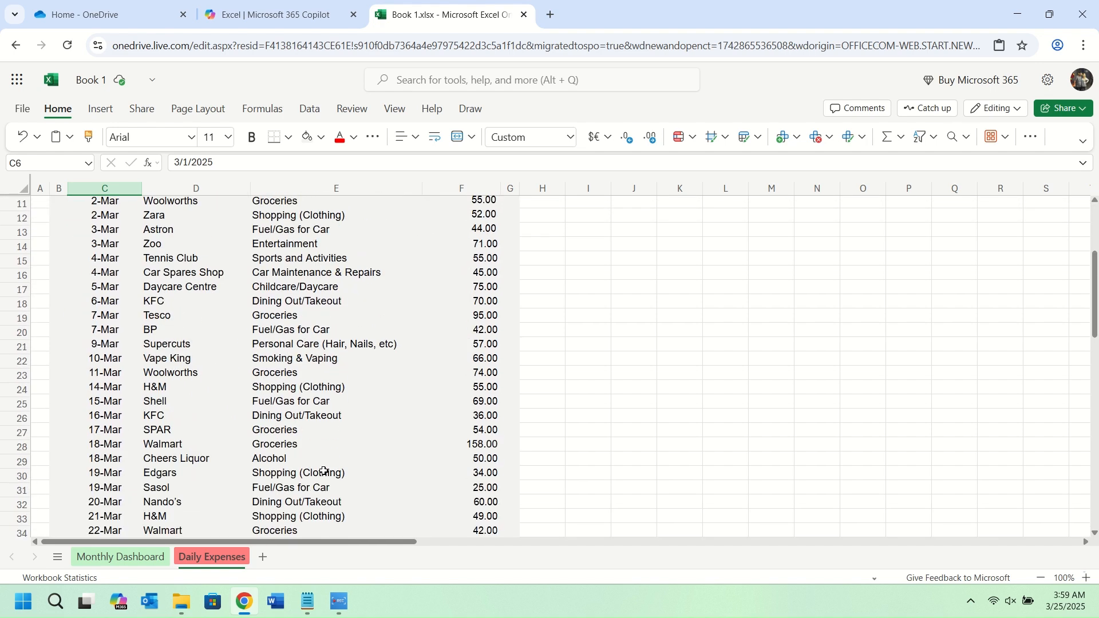
Inspect the Groceries row of the Monthly Dashboard's expenses table from its category and Daily amount to its variance
click(120, 557)
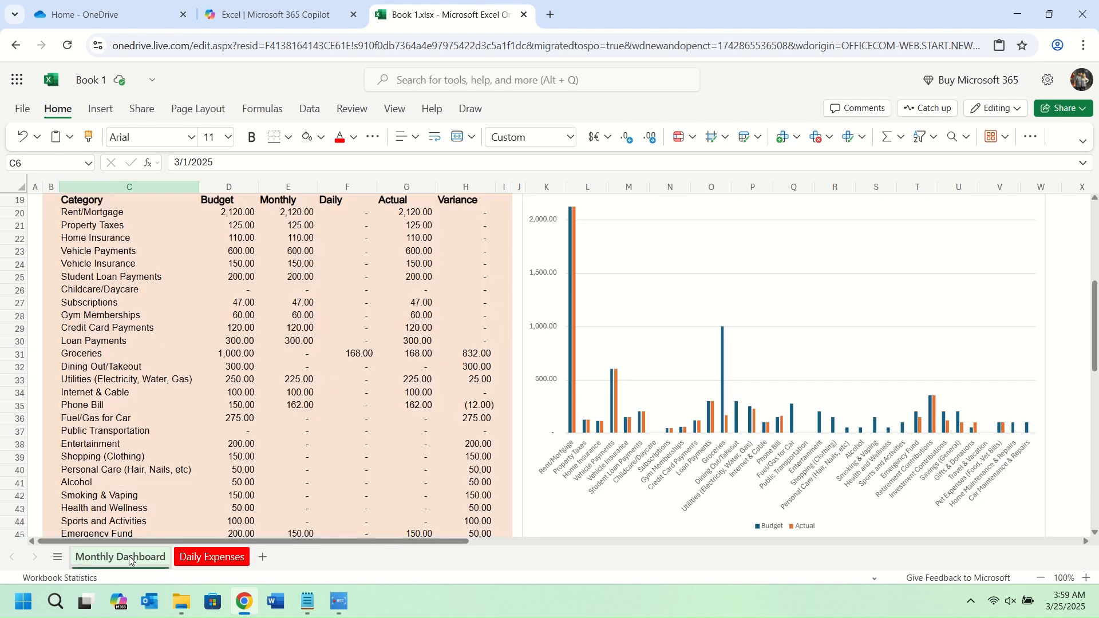
click(115, 342)
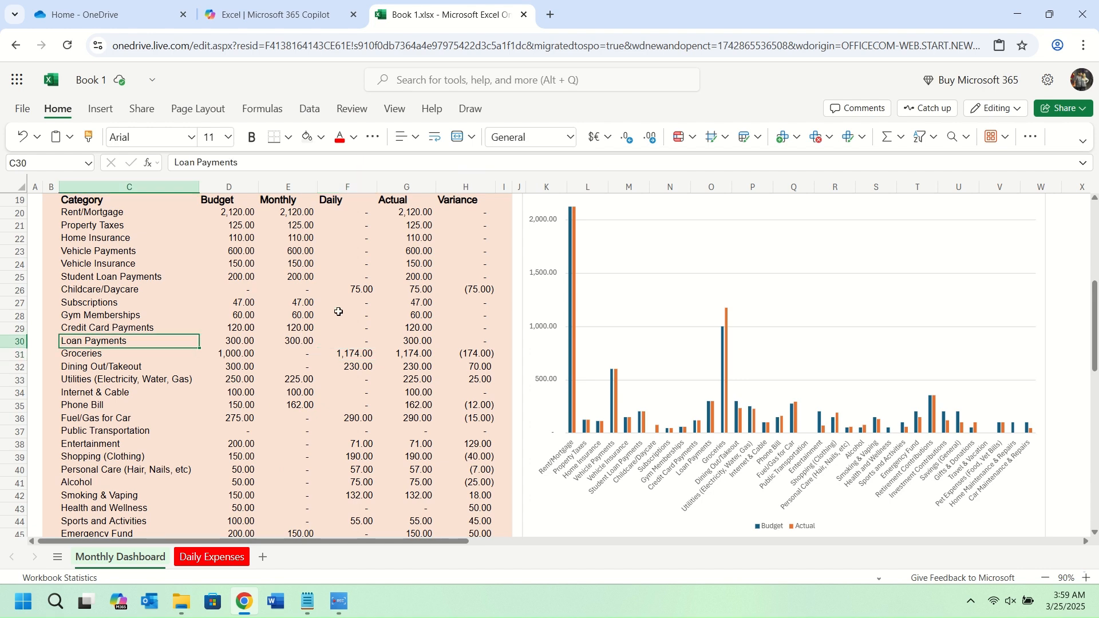
scroll(314, 316, up, 2)
drag(92, 425, 471, 425)
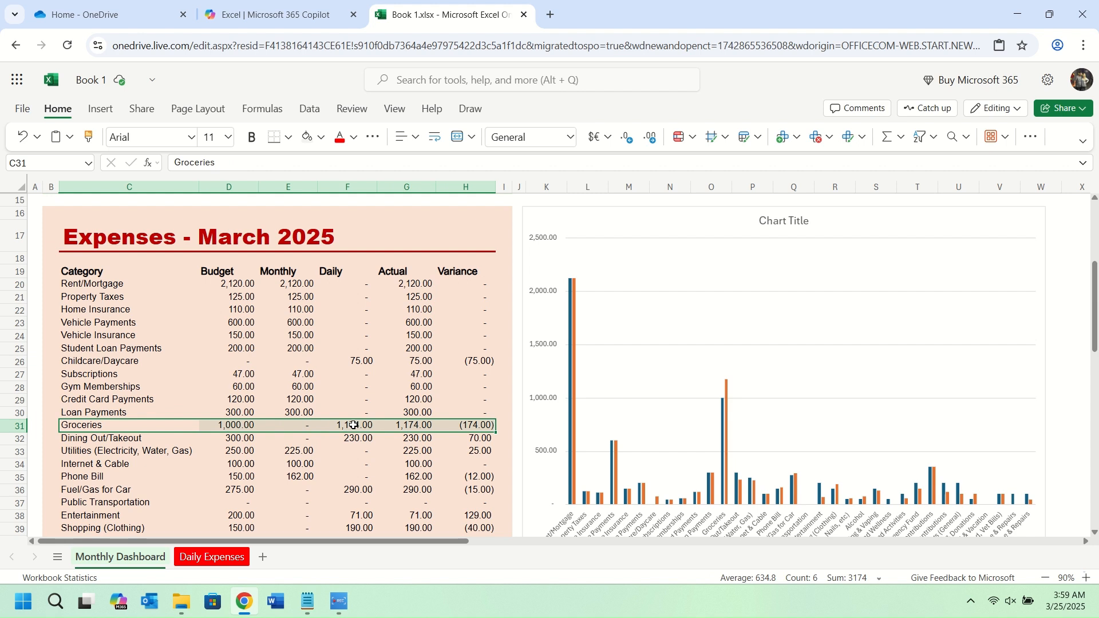
click(327, 425)
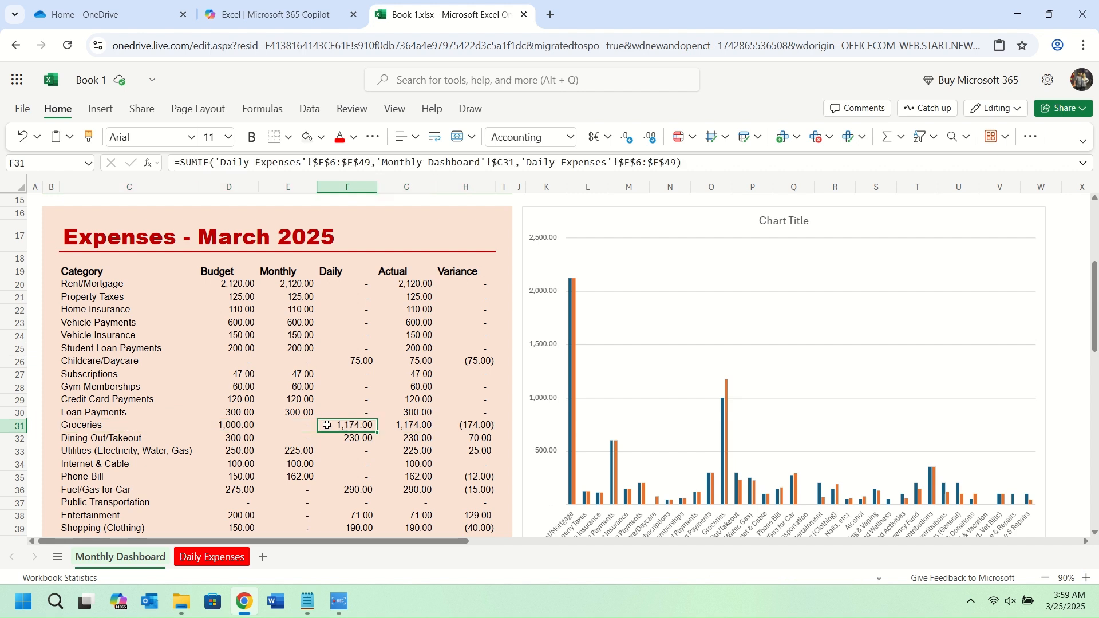
click(470, 425)
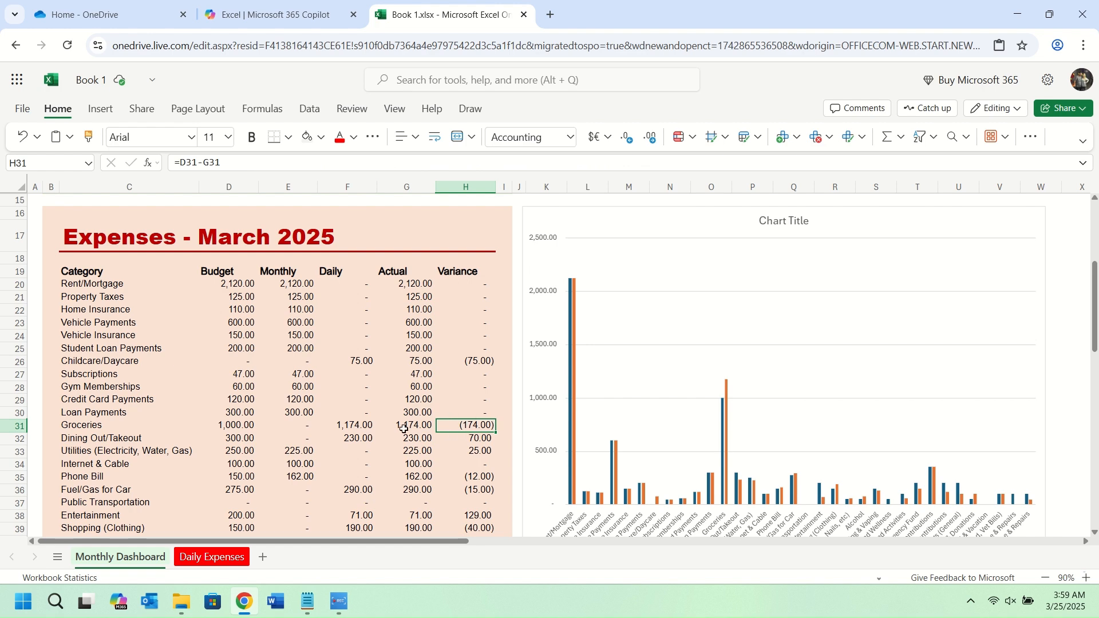
Inspect the Dining Out/Takeout row of the expenses table, checking its budget, Daily amount, actual and variance
scroll(348, 407, down, 3)
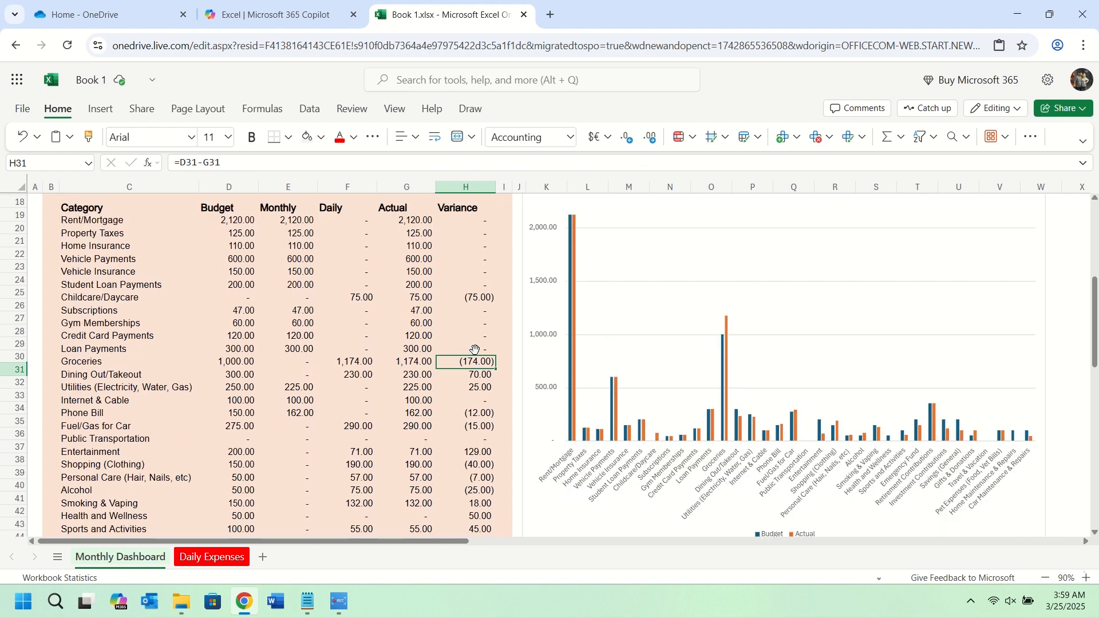
drag(74, 370, 250, 372)
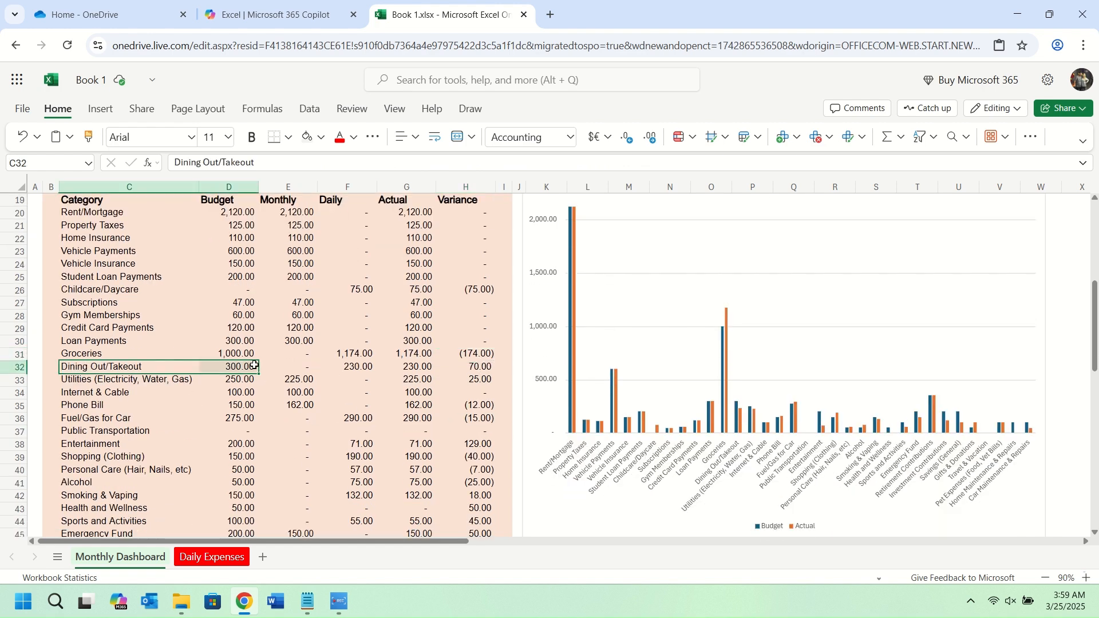
key(shift+Right)
key(shift+Right)
key(shift+Right)
key(shift+Right)
click(251, 373)
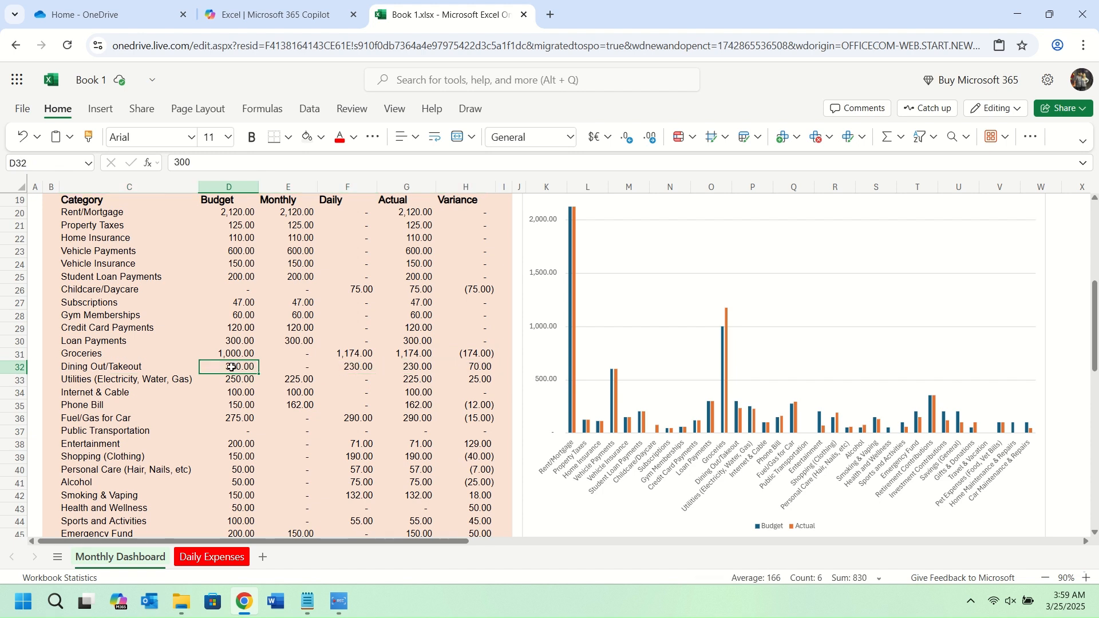
click(351, 367)
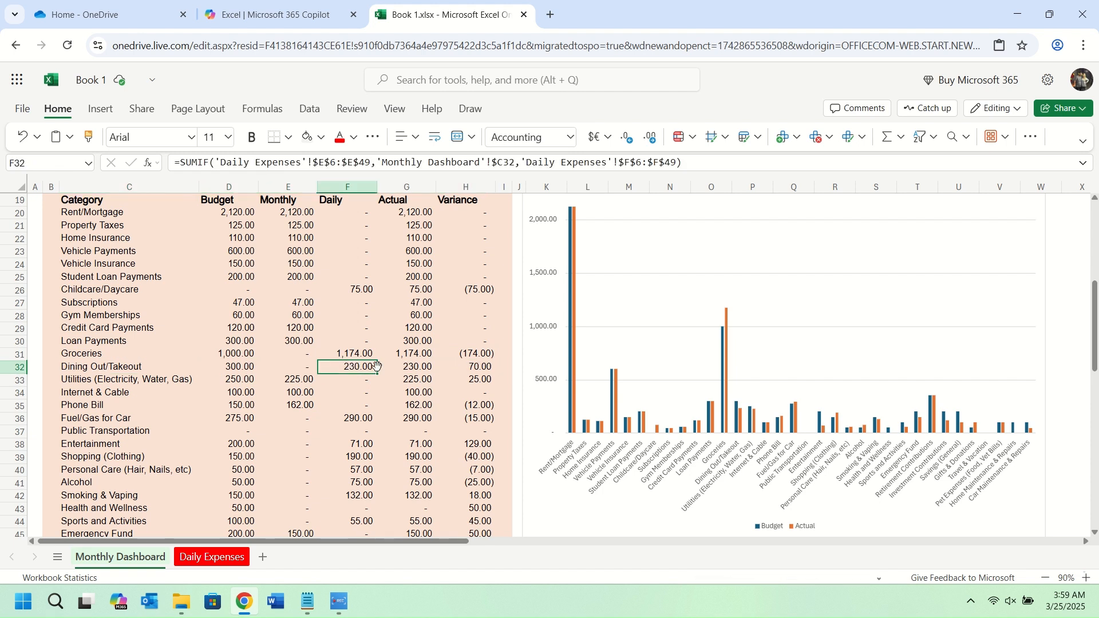
click(408, 370)
click(475, 366)
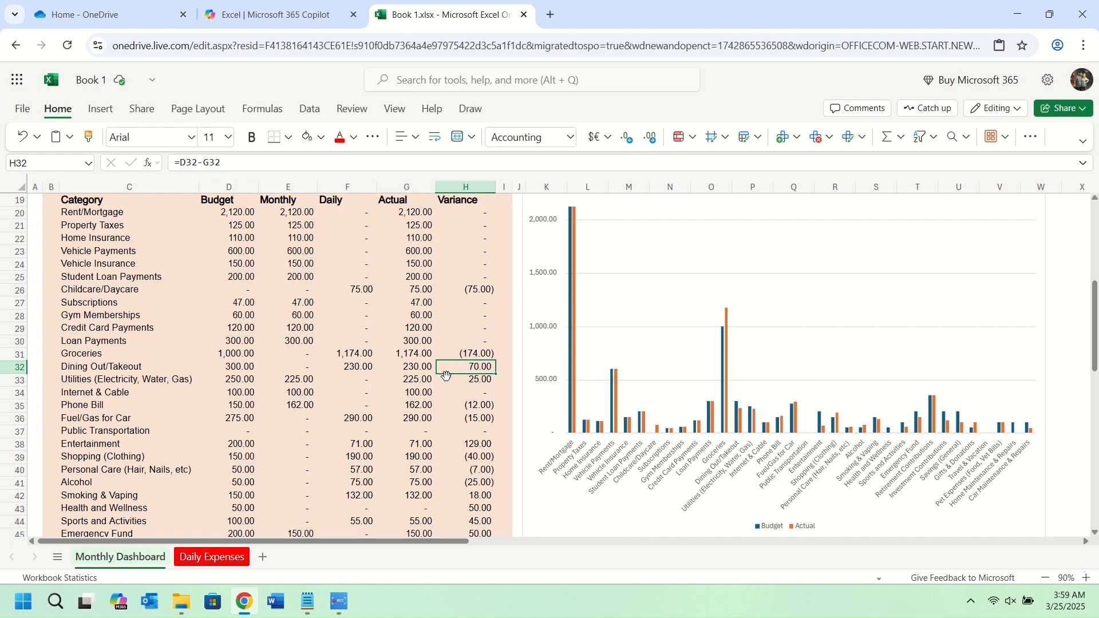
Check the expense totals and the balance of actual income less actual expenses in F59 below the expenses table
scroll(446, 406, down, 6)
scroll(446, 405, down, 2)
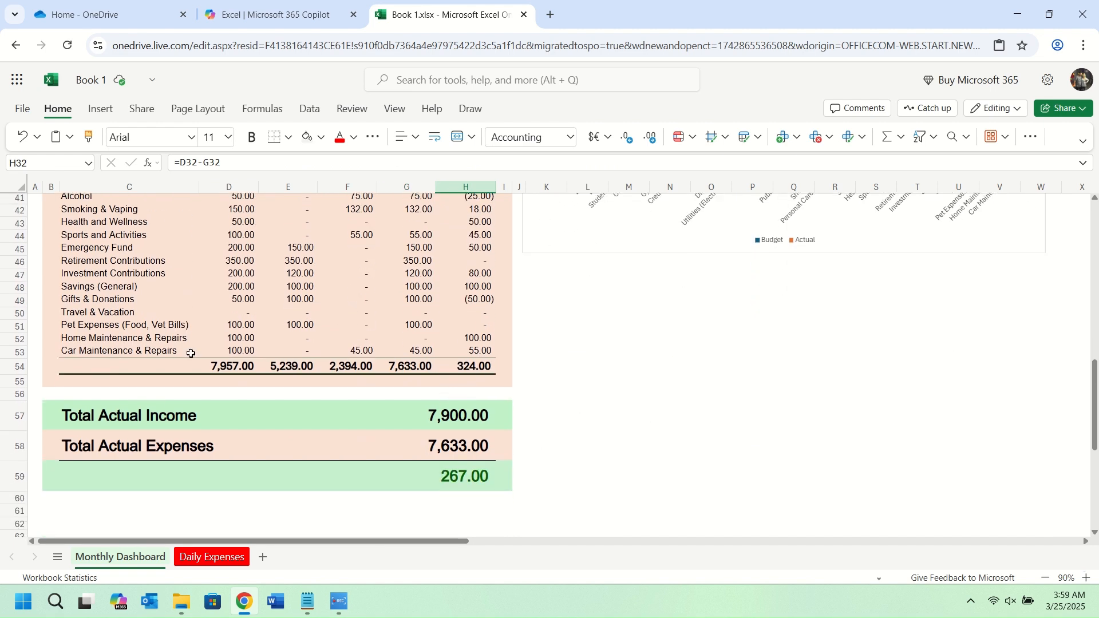
click(462, 481)
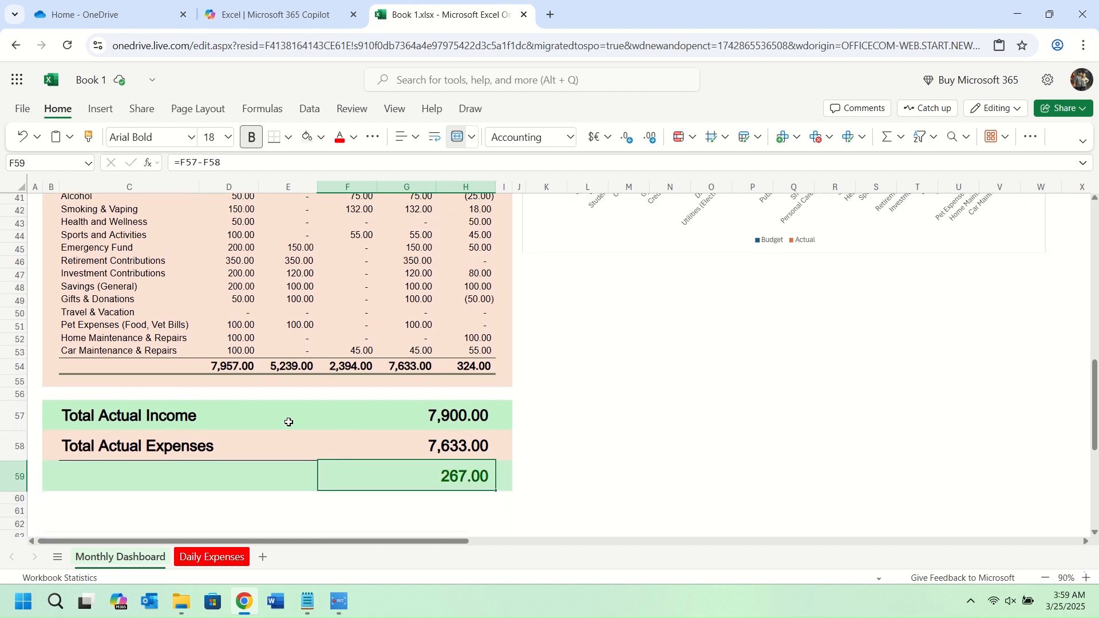
Look over the income and expenses tables on the Monthly Dashboard together with their charts
scroll(295, 421, up, 10)
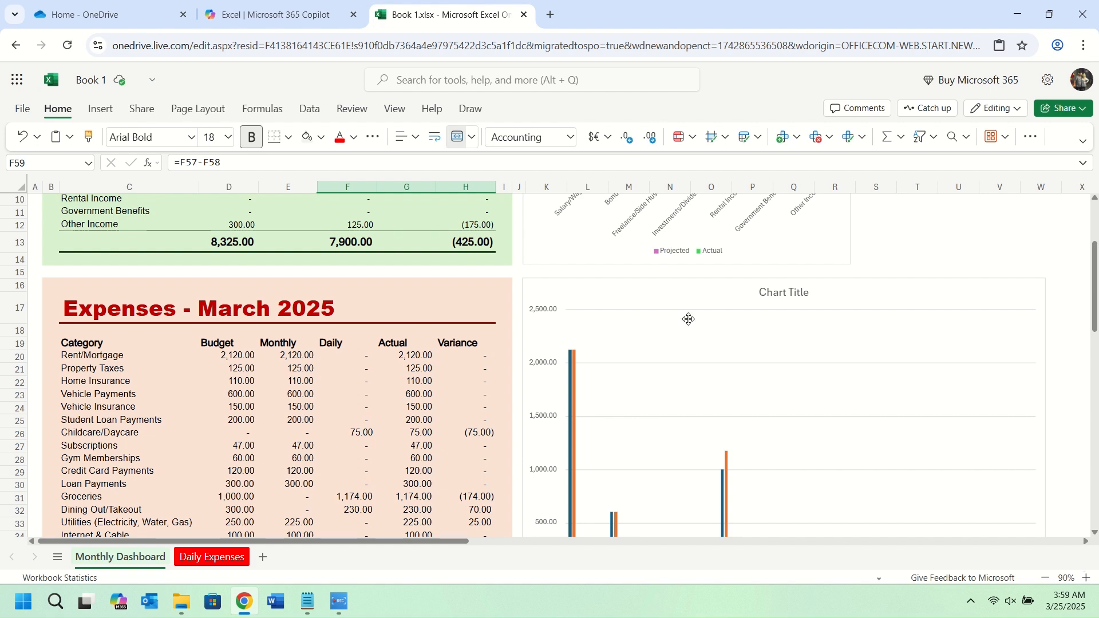
drag(1089, 276, 1063, 208)
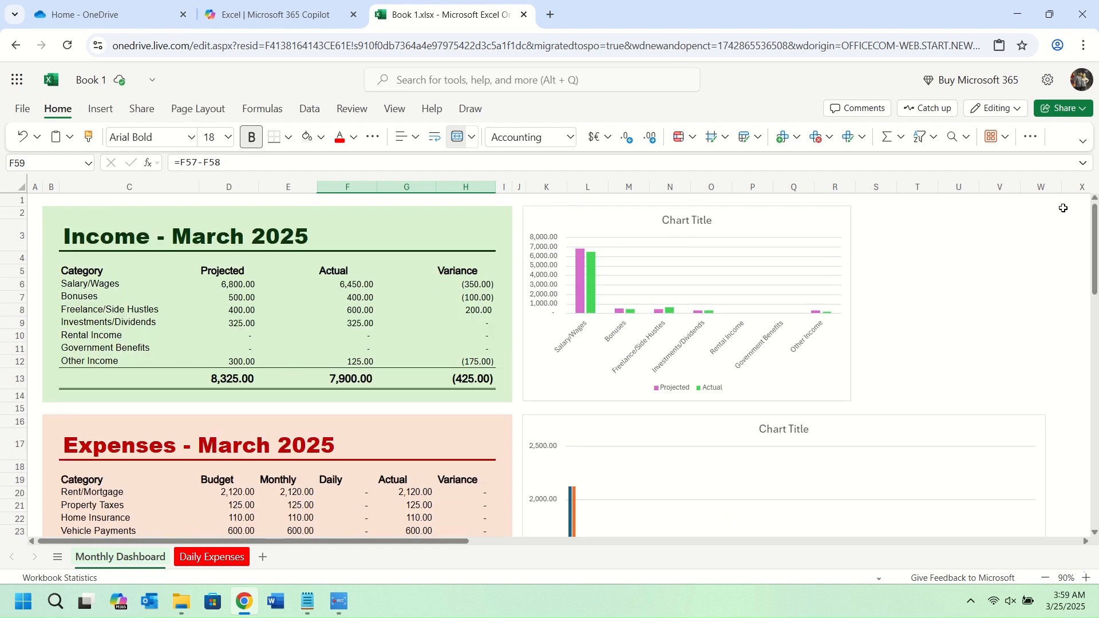
scroll(317, 337, down, 9)
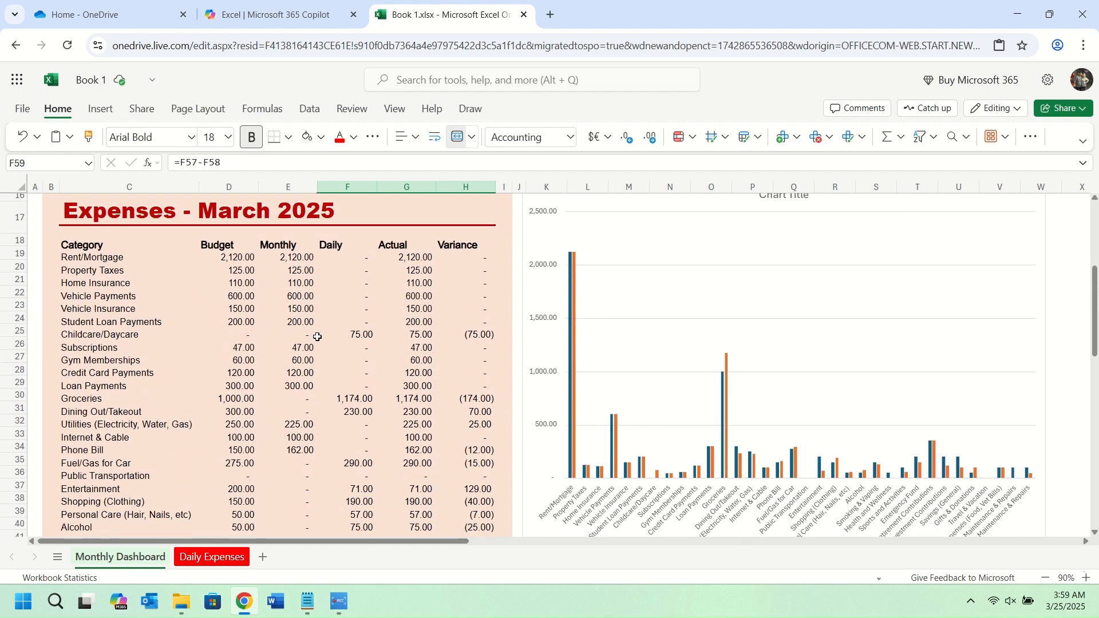
scroll(317, 337, up, 6)
scroll(317, 338, up, 5)
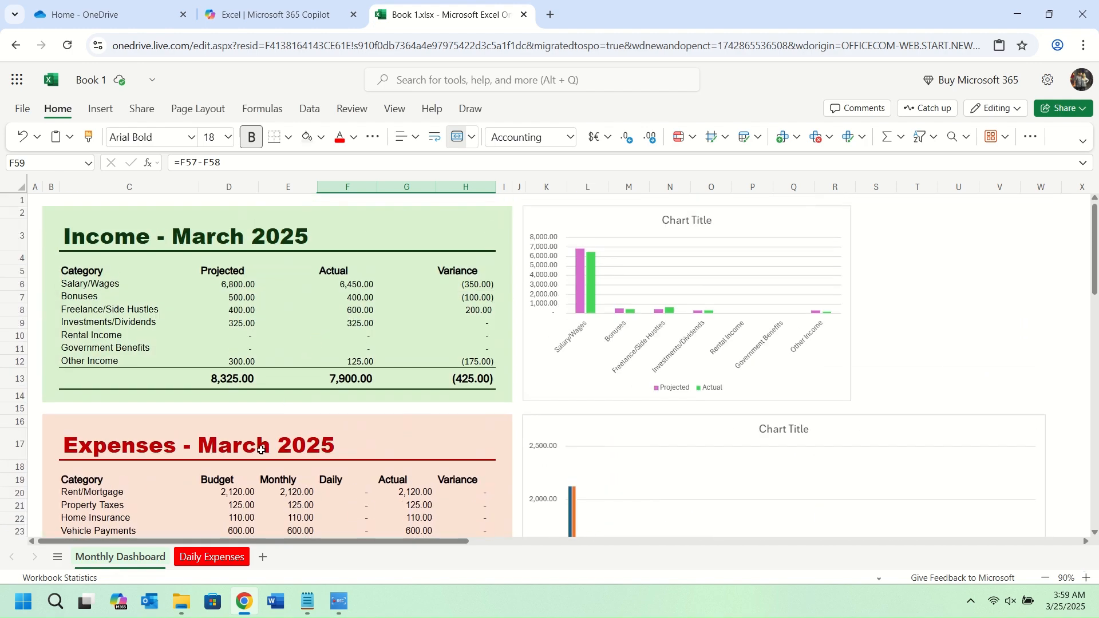
Review the logged transactions on the Daily Expenses sheet from the first entry to the next empty row, C43
click(212, 557)
scroll(265, 384, down, 7)
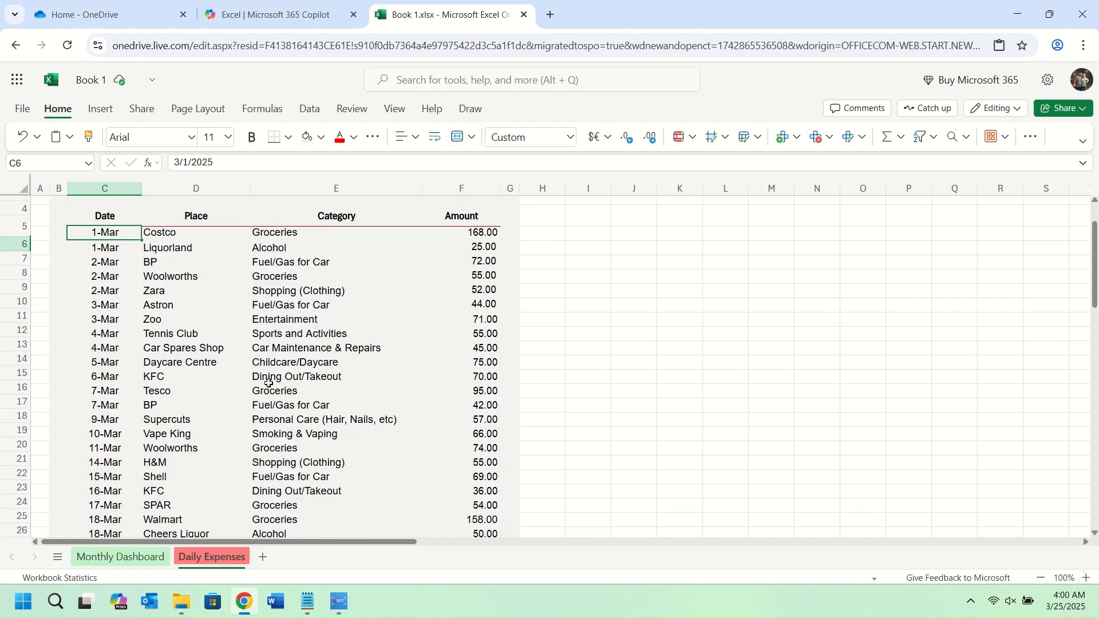
click(102, 406)
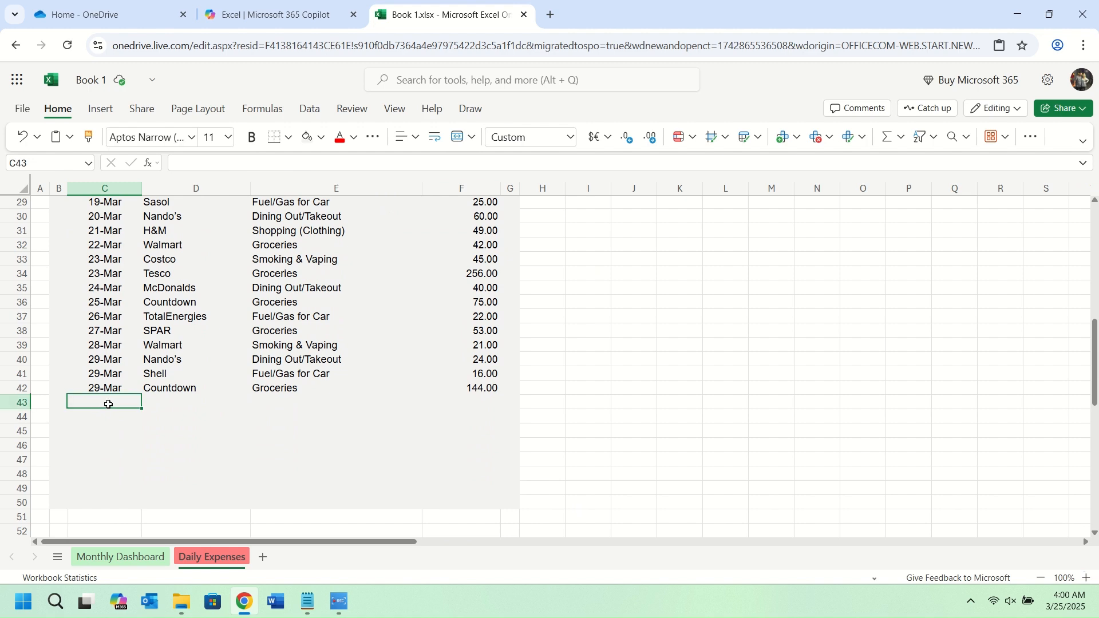
click(480, 389)
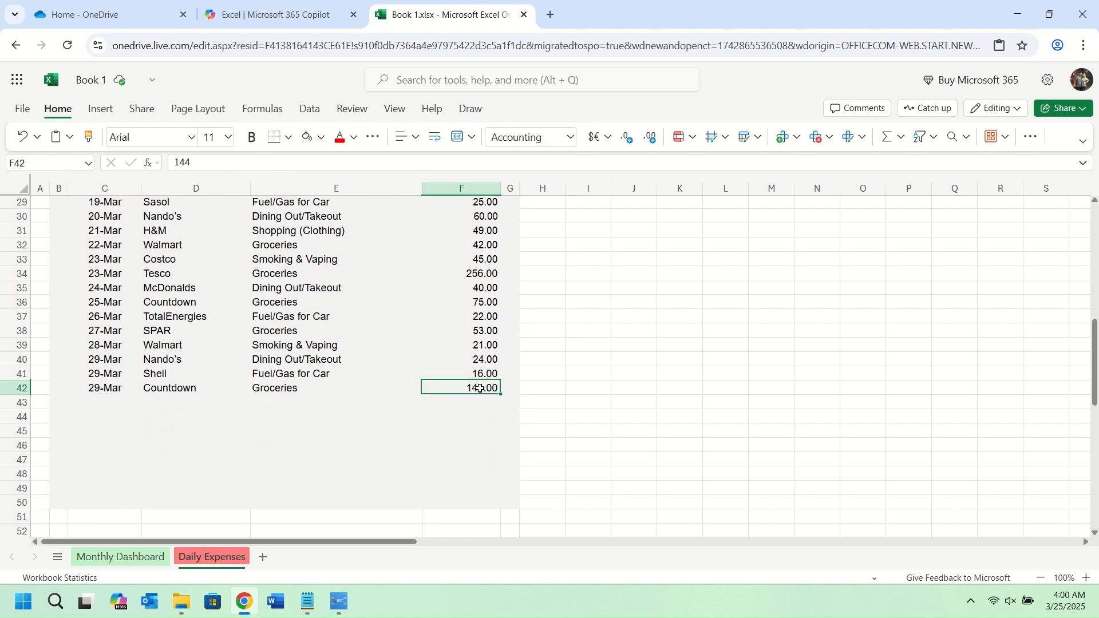
scroll(480, 389, up, 3)
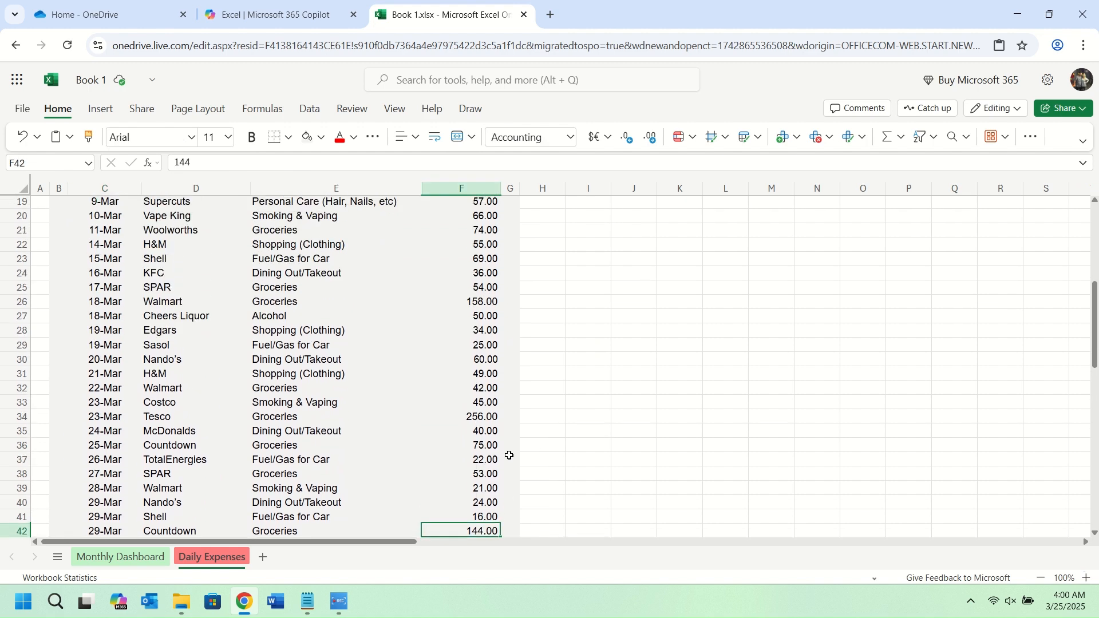
scroll(509, 456, up, 6)
click(474, 302)
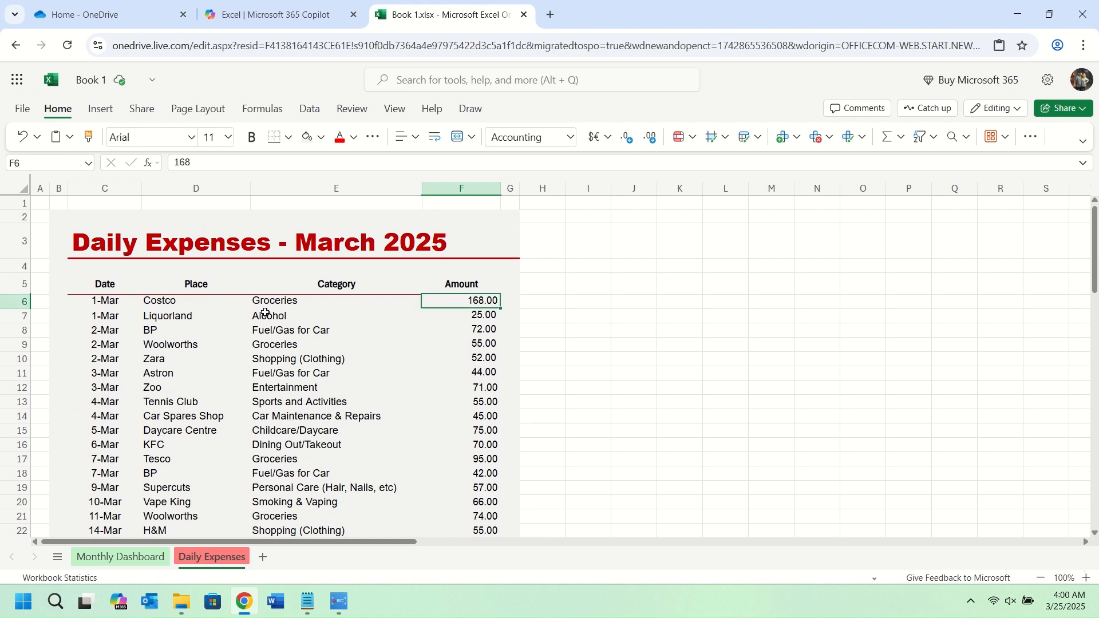
scroll(392, 398, down, 11)
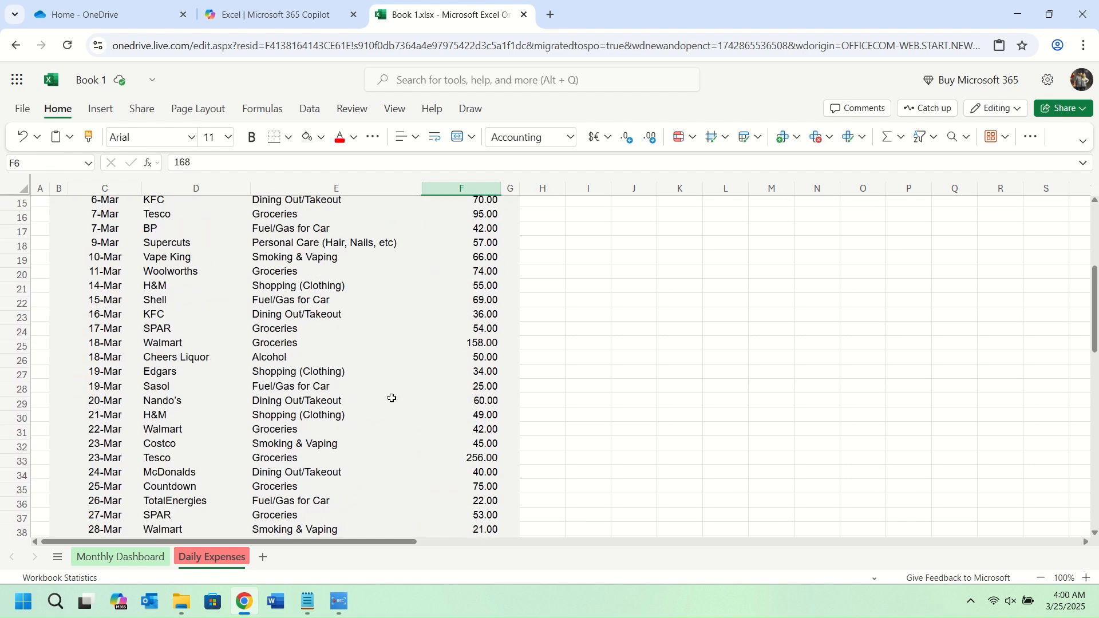
click(105, 332)
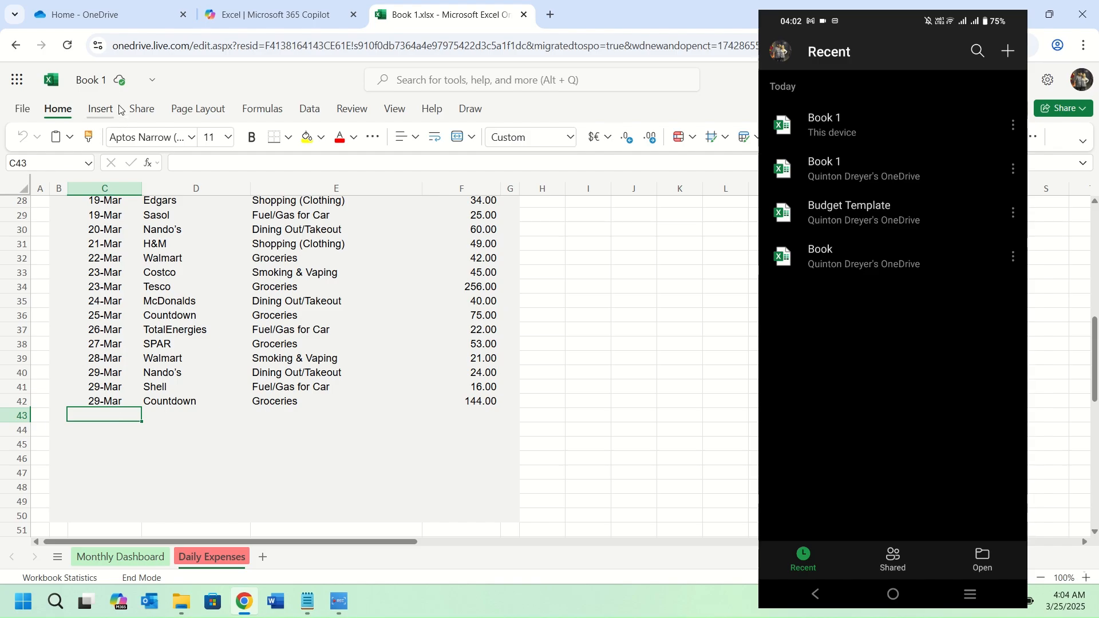
Reload the workbook page and rename the file as Monthly Budget Template
click(67, 47)
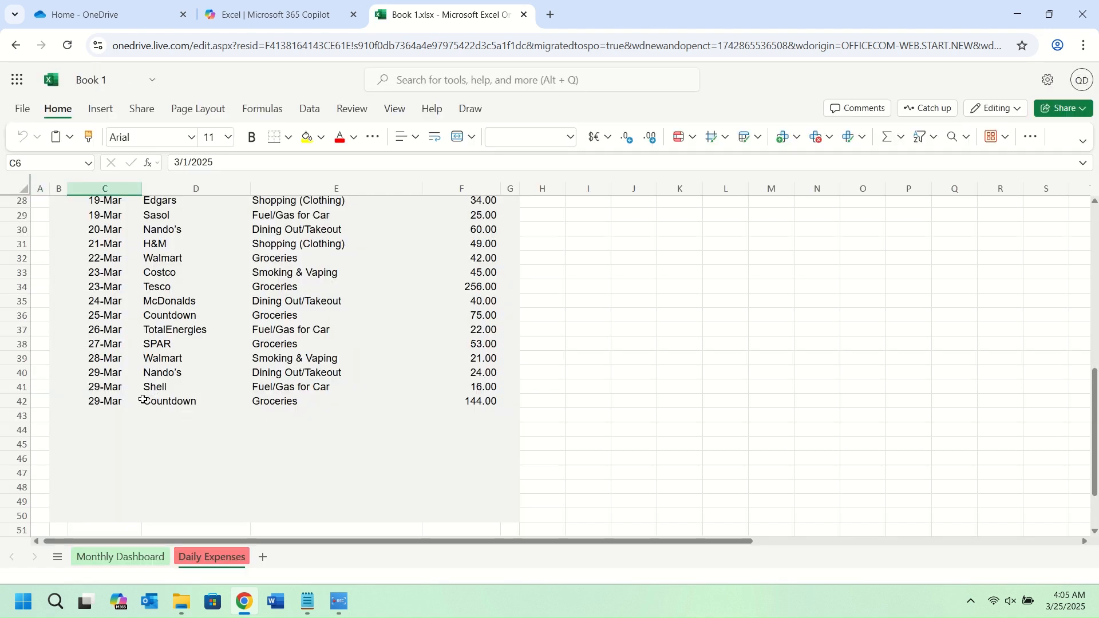
click(94, 87)
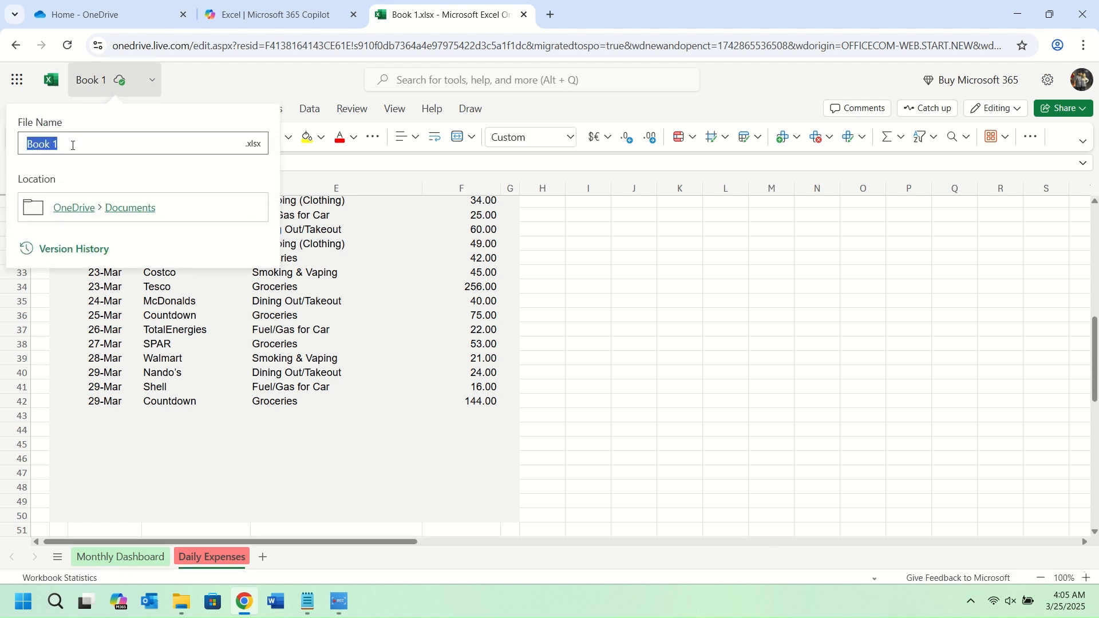
text(T)
key(BackSpace)
text(Monthly Budget Template)
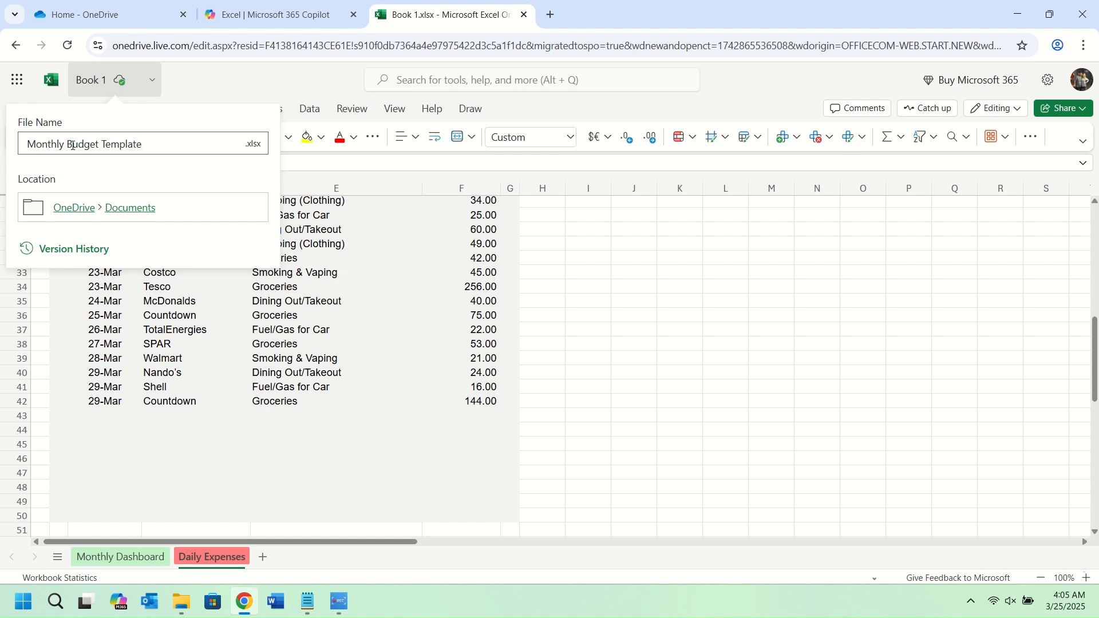
key(Return)
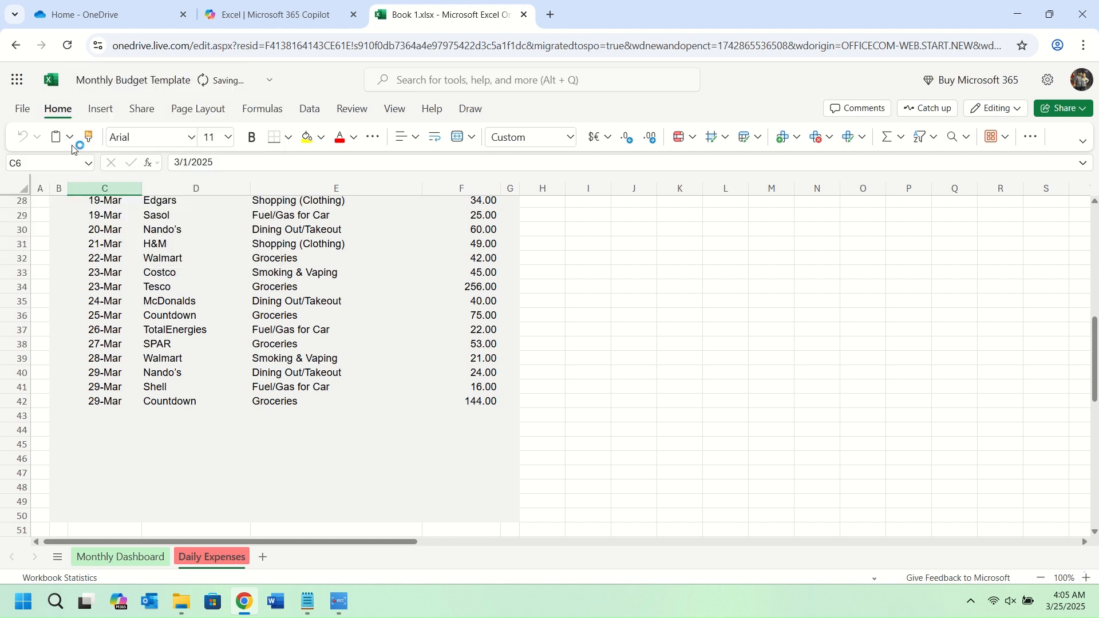
click(109, 416)
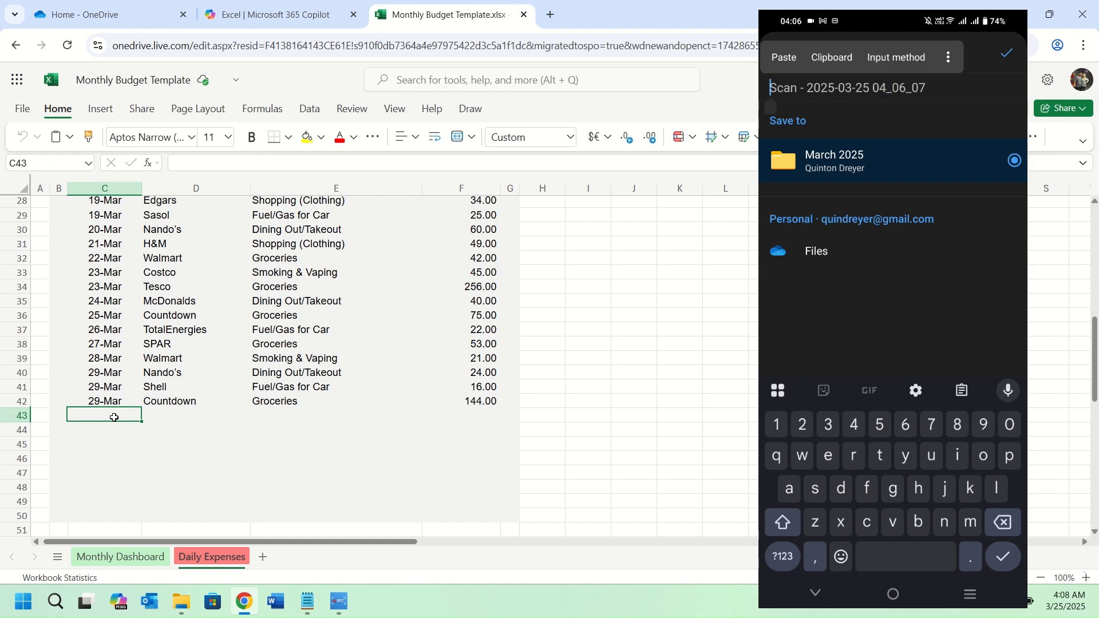
scroll(228, 355, up, 10)
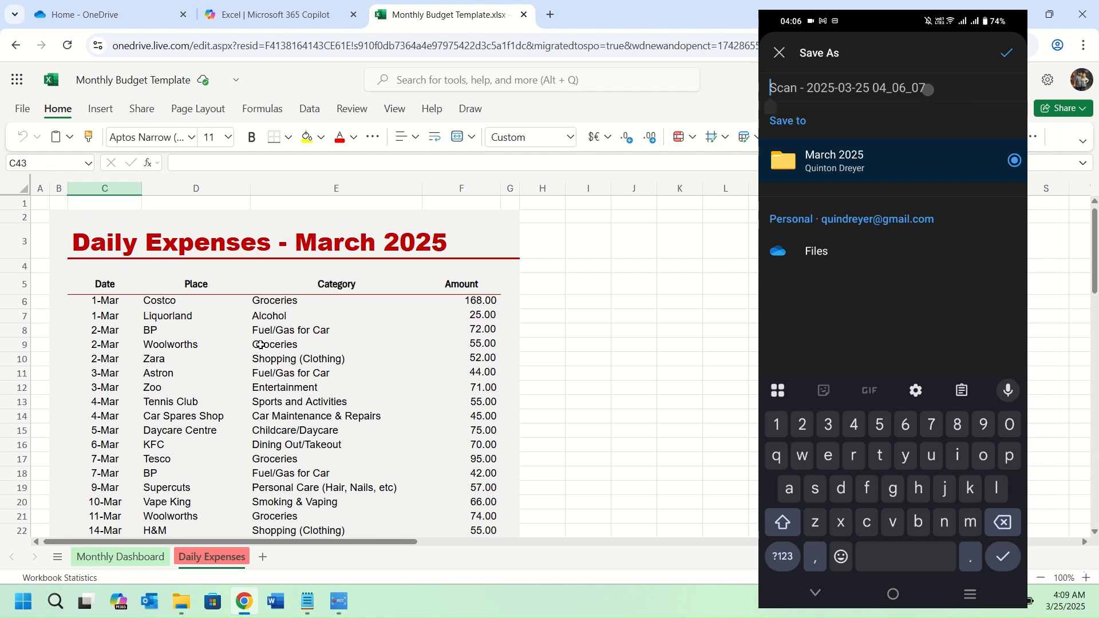
text(Xots)
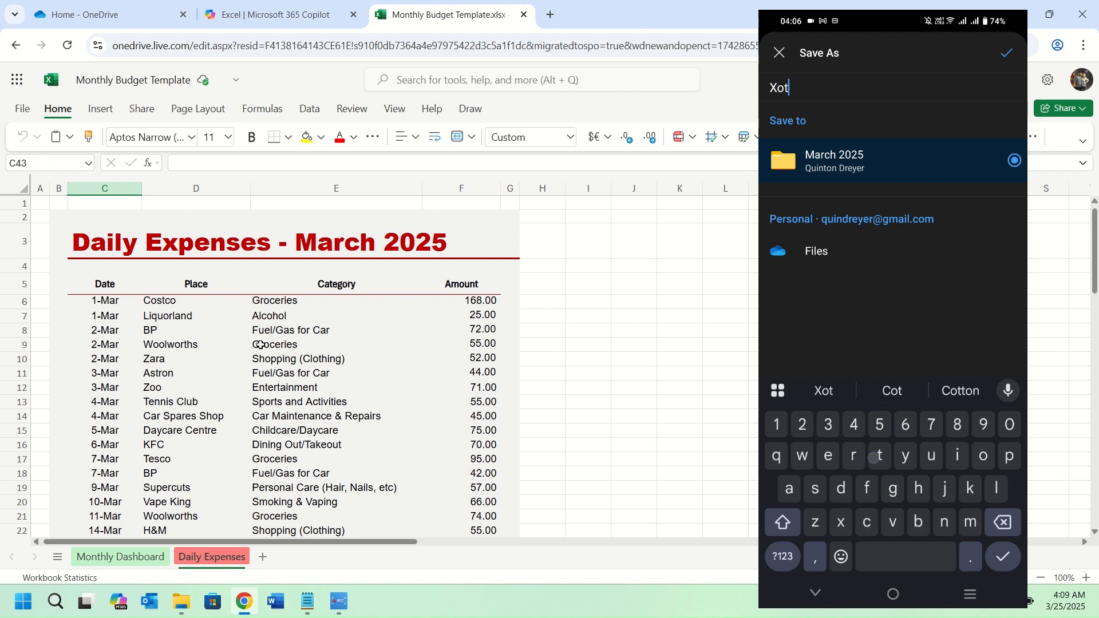
key(BackSpace)
key(BackSpace)
key(BackSpace)
key(BackSpace)
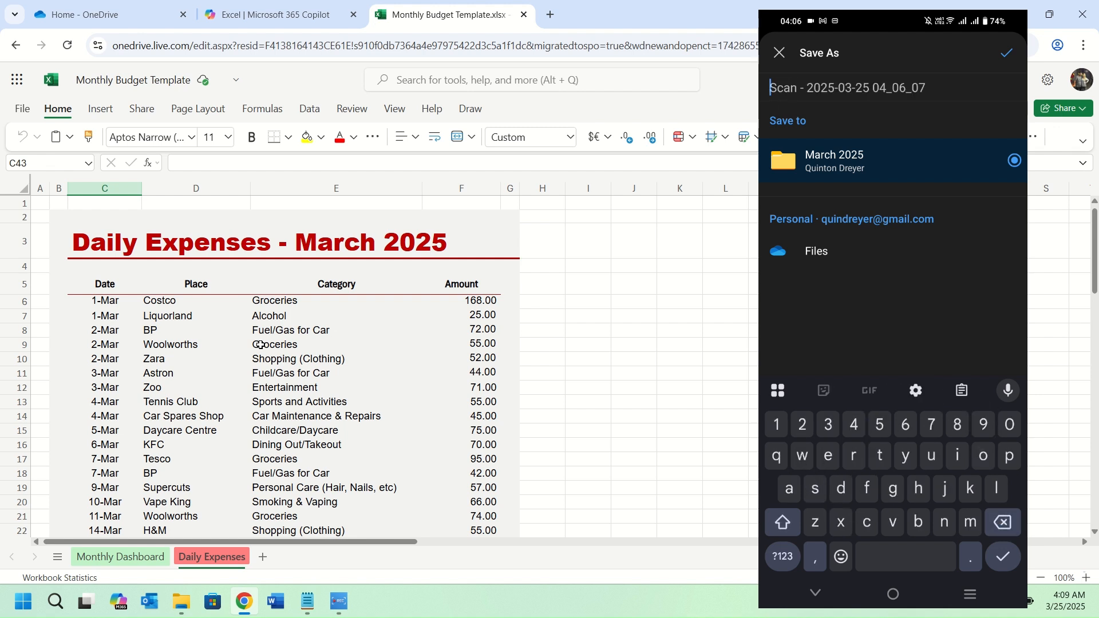
On the phone, name the scanned receipt Costco 1 Mar for saving in the March 2025 folder
text(Co)
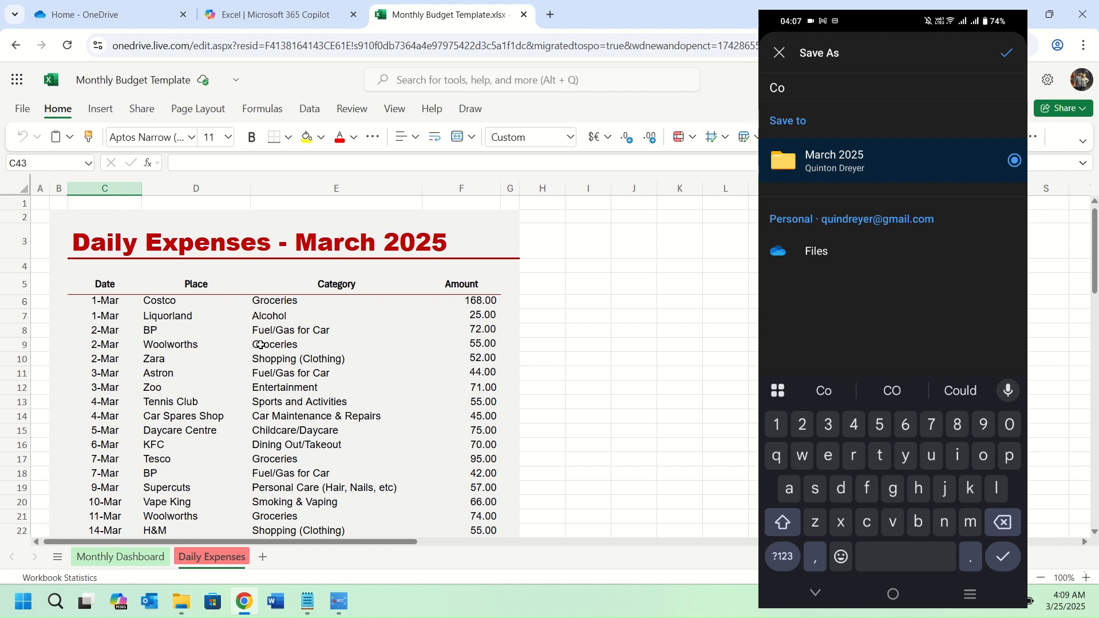
text(stco)
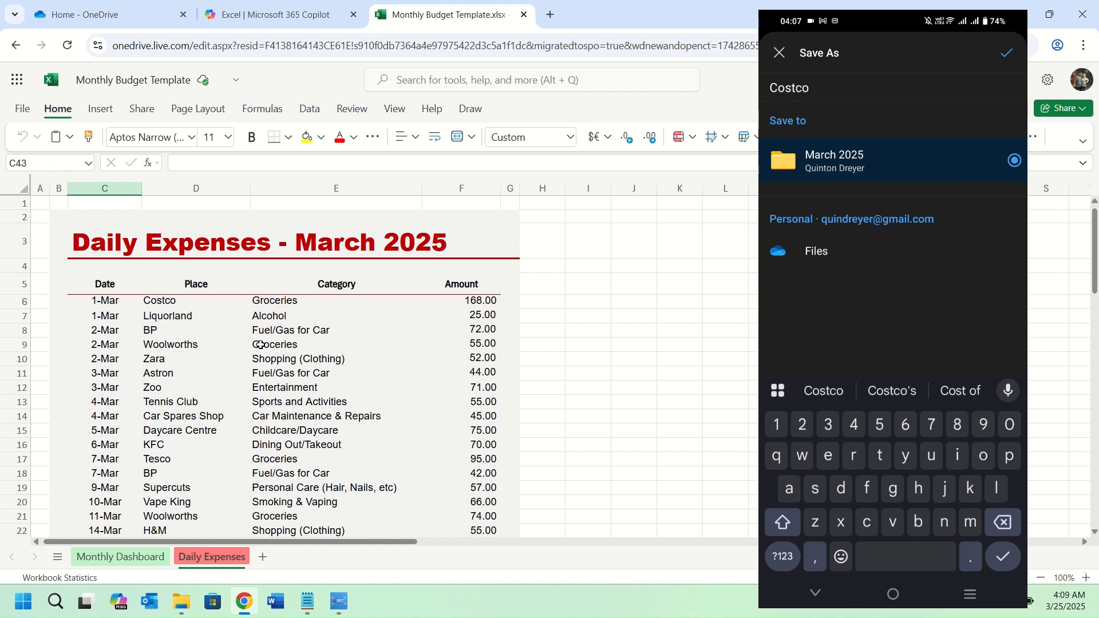
text( 1 Mar)
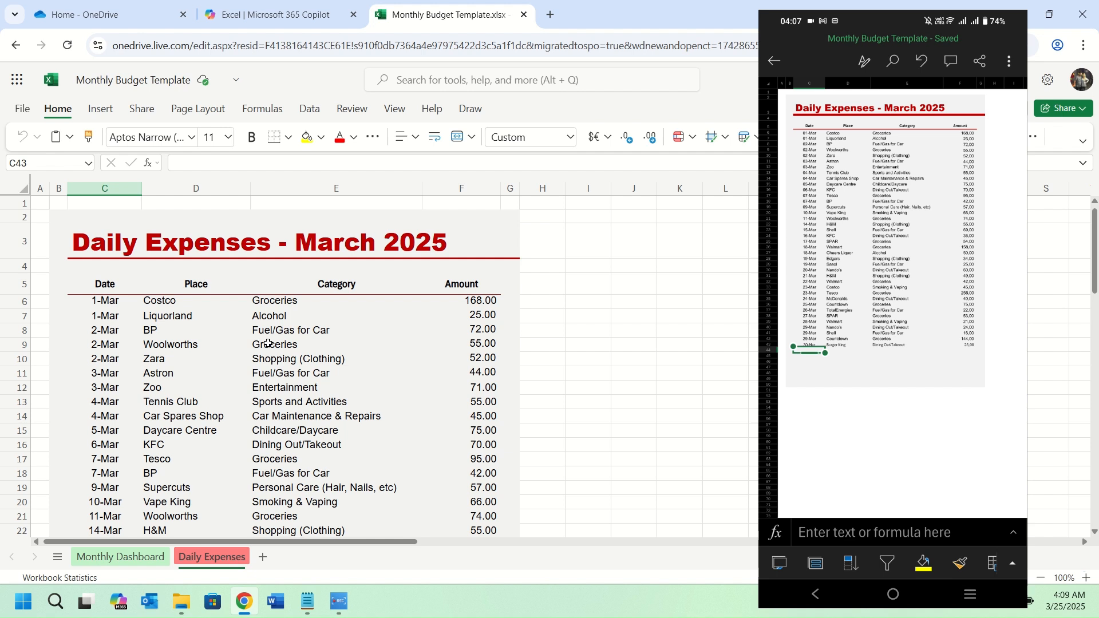
Go from the first entry to row 43 of the Daily Expenses sheet and reload the workbook page to sync the phone entry
click(112, 300)
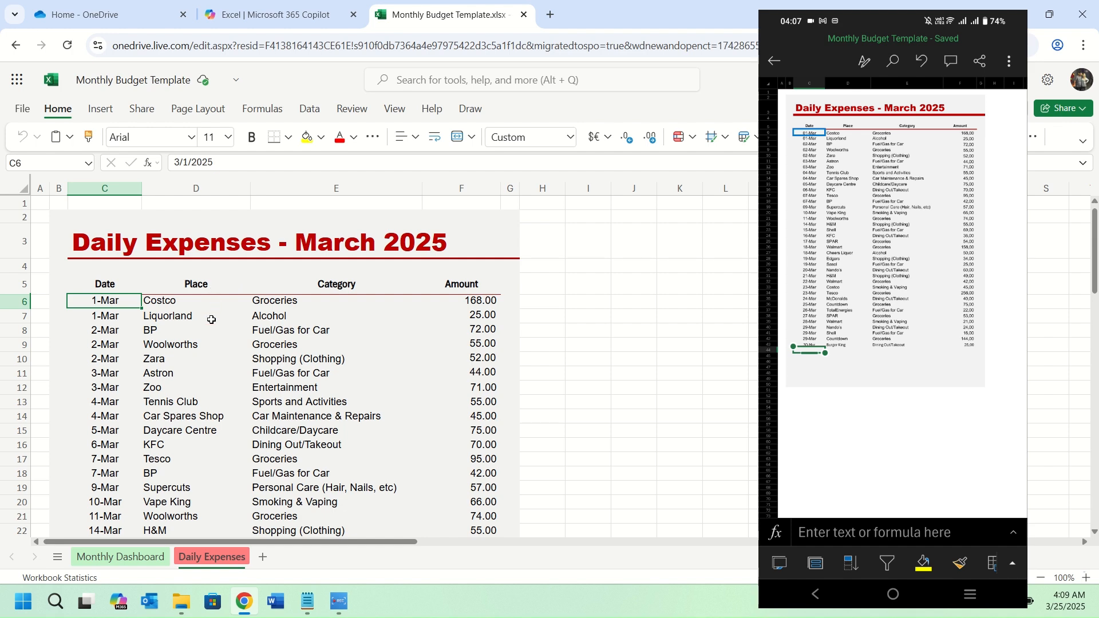
scroll(208, 317, down, 9)
click(85, 402)
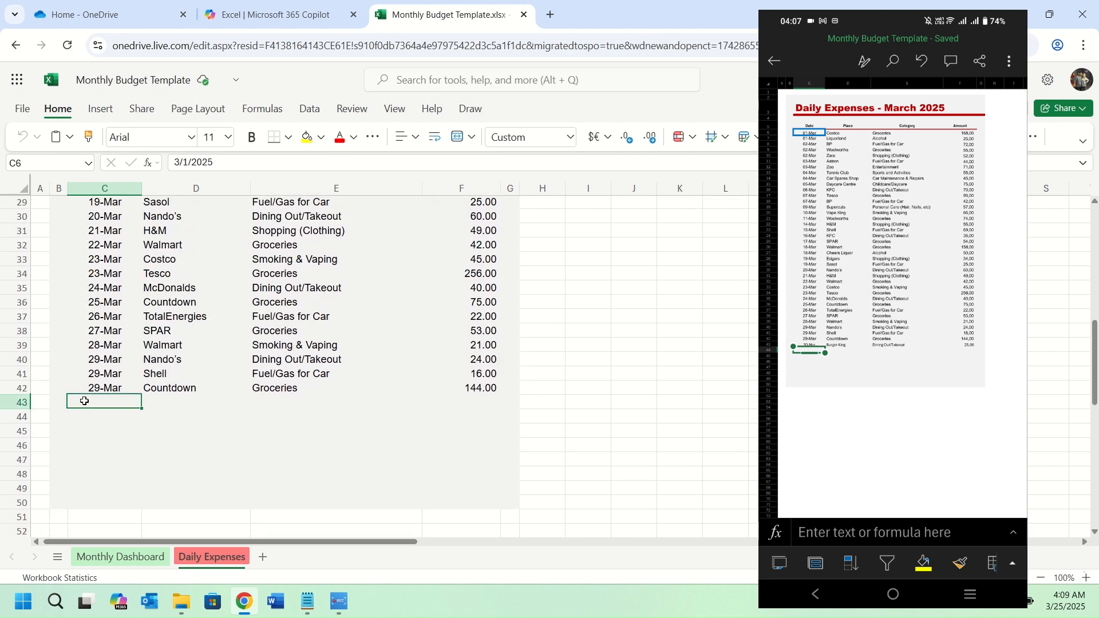
click(68, 48)
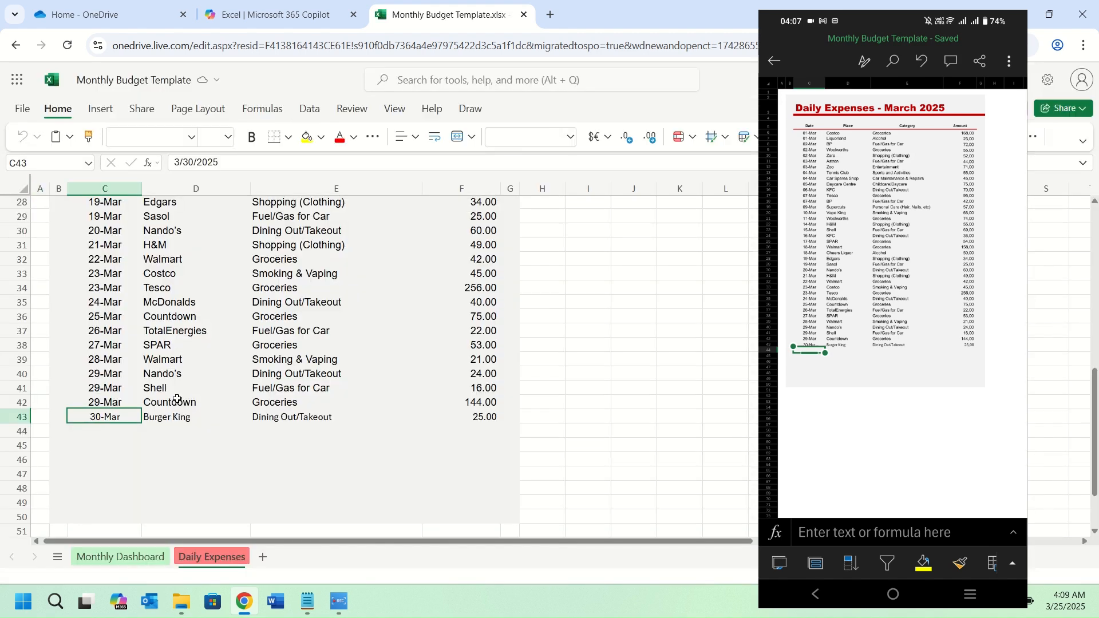
Set the font of the Burger King entry and the empty rows below it, C43:F49, to Arial
click(106, 443)
drag(107, 418, 481, 505)
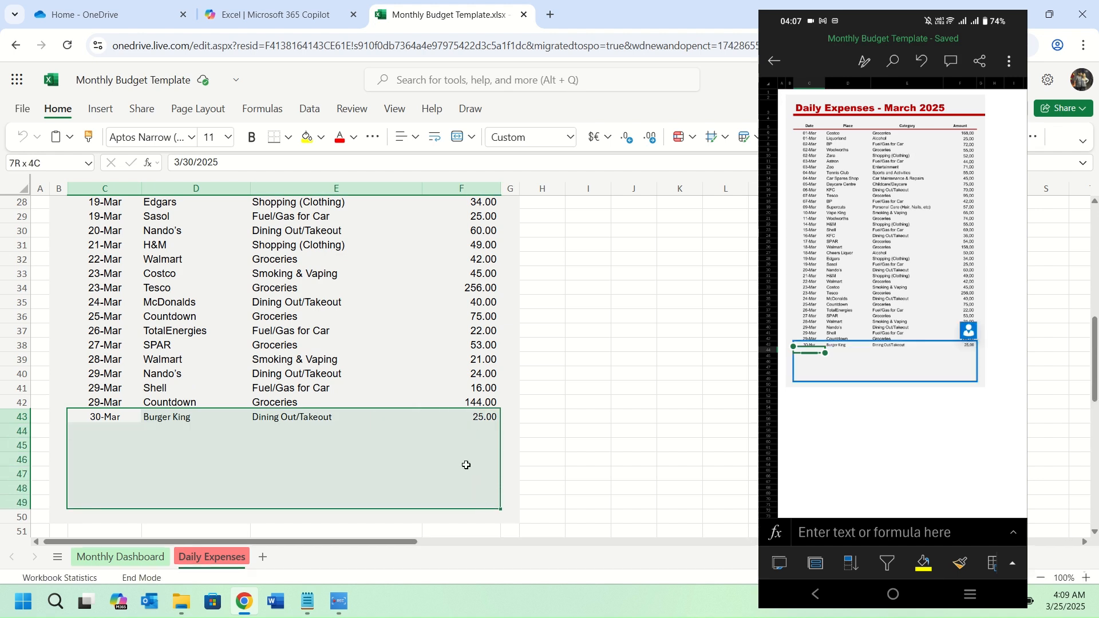
click(162, 143)
text(ari)
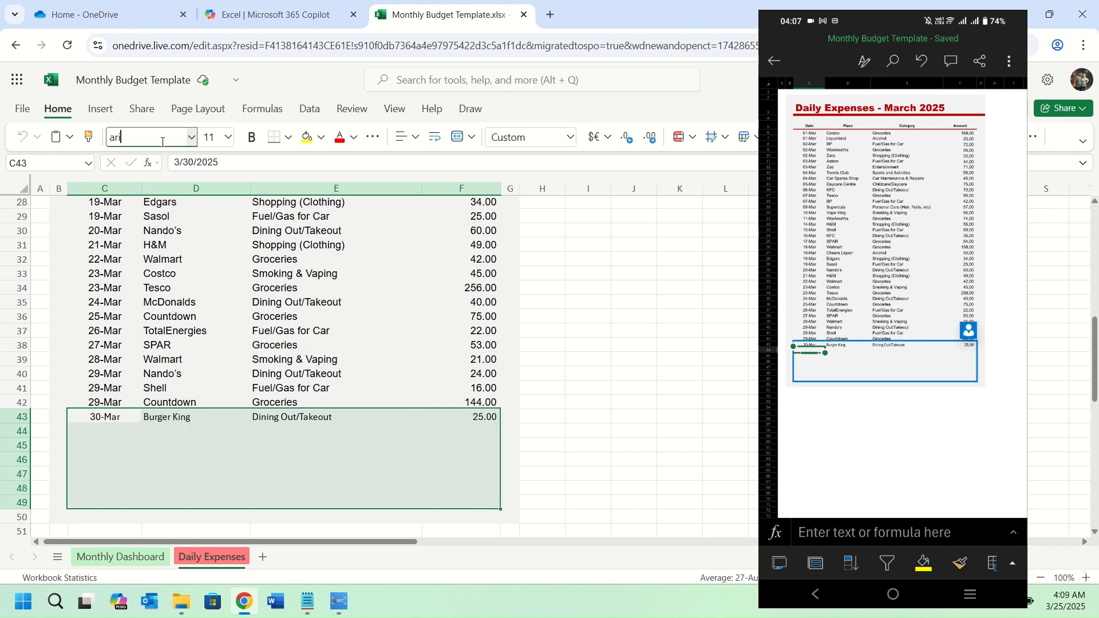
text(al)
key(Return)
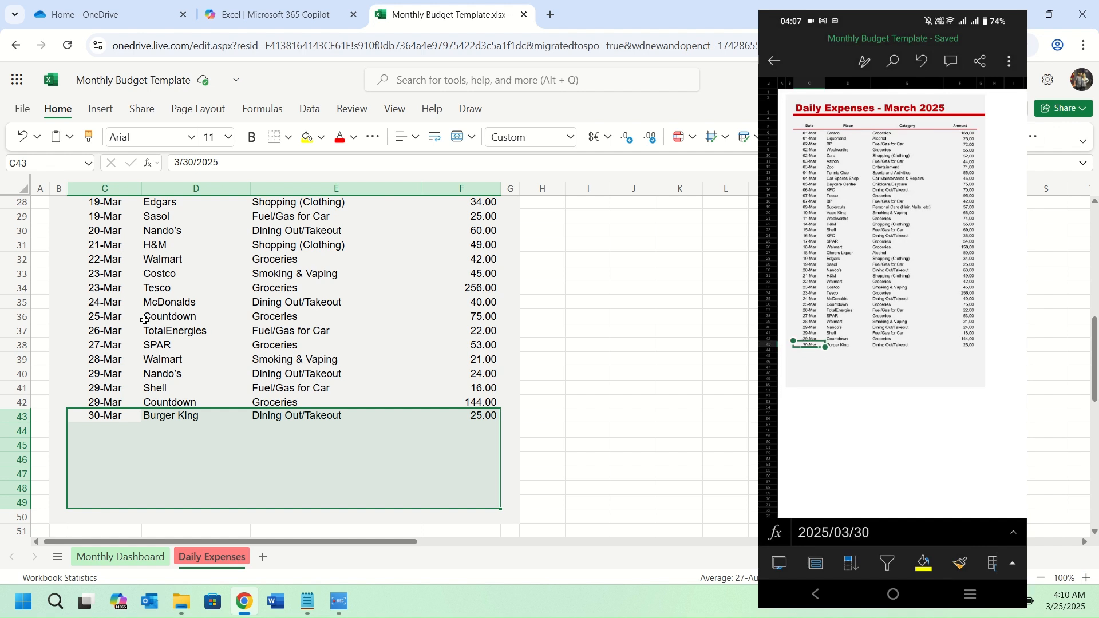
click(119, 416)
Start inserting a link on the 1-Mar Costco amount in cell F6
scroll(307, 345, up, 10)
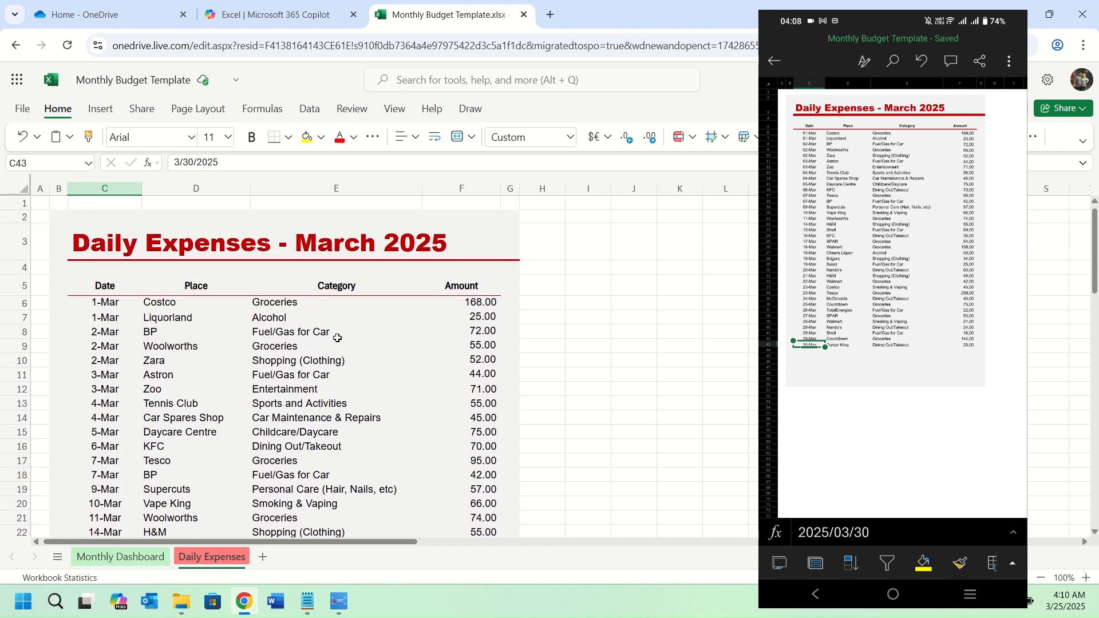
click(461, 302)
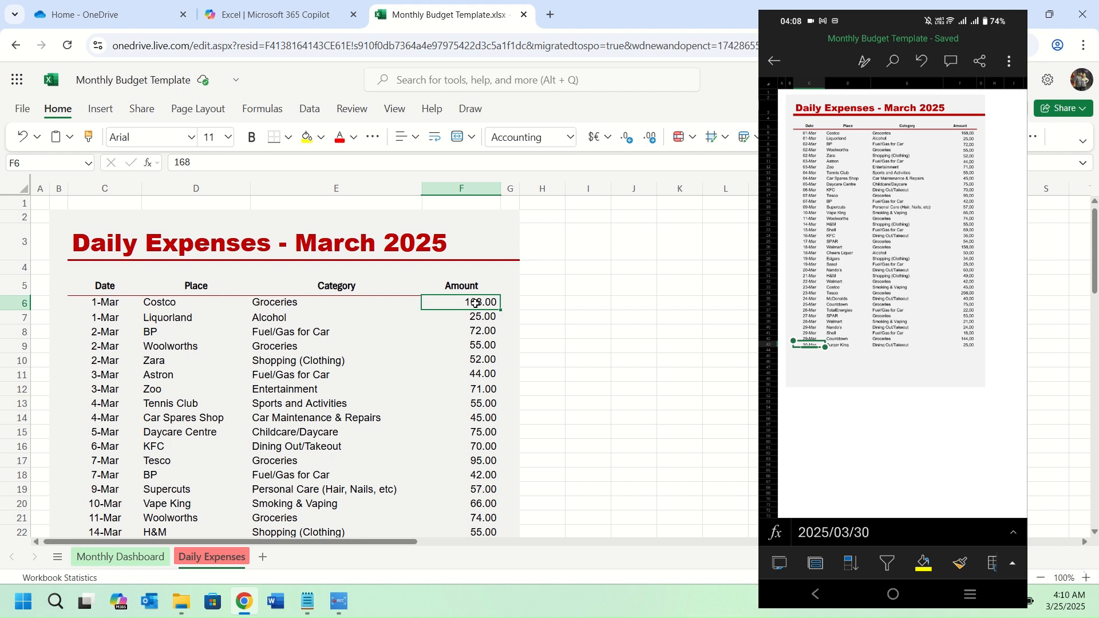
click(100, 109)
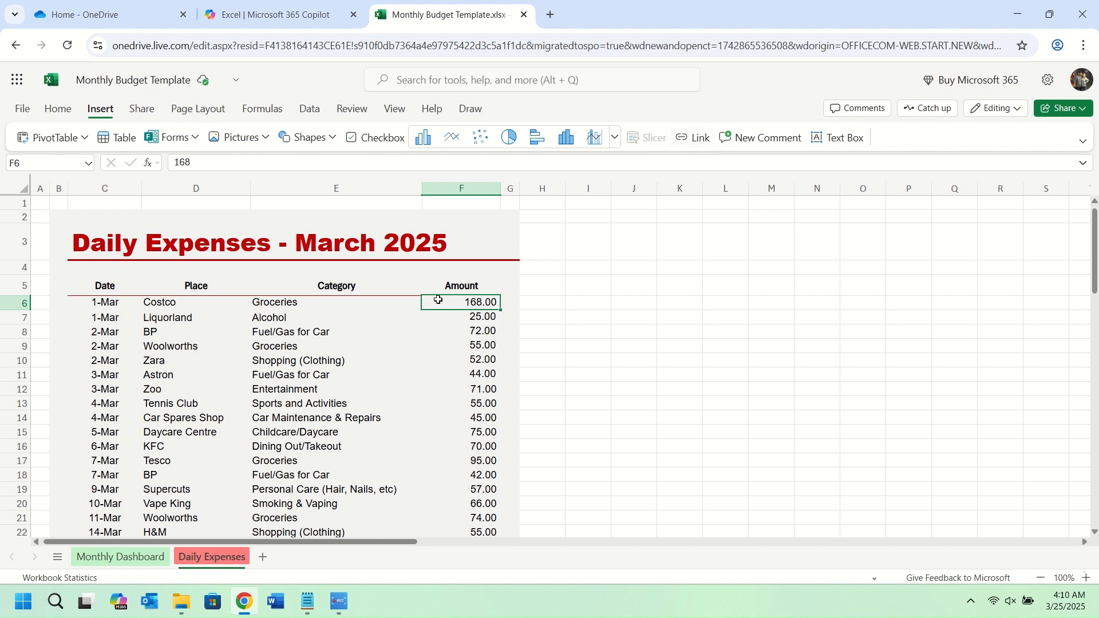
key(ctrl+k)
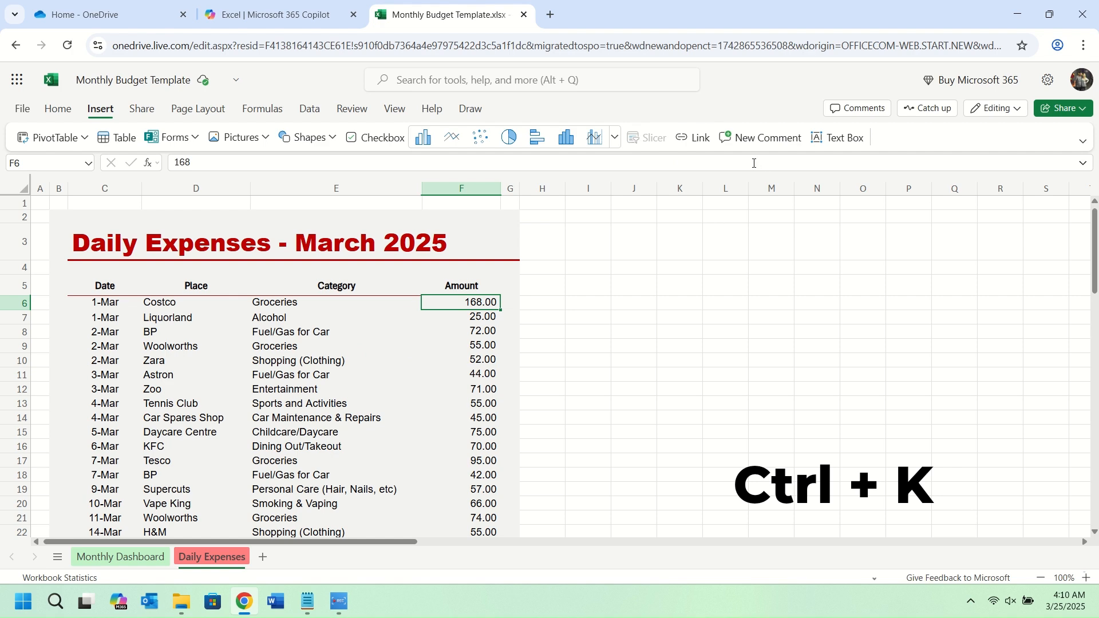
click(679, 141)
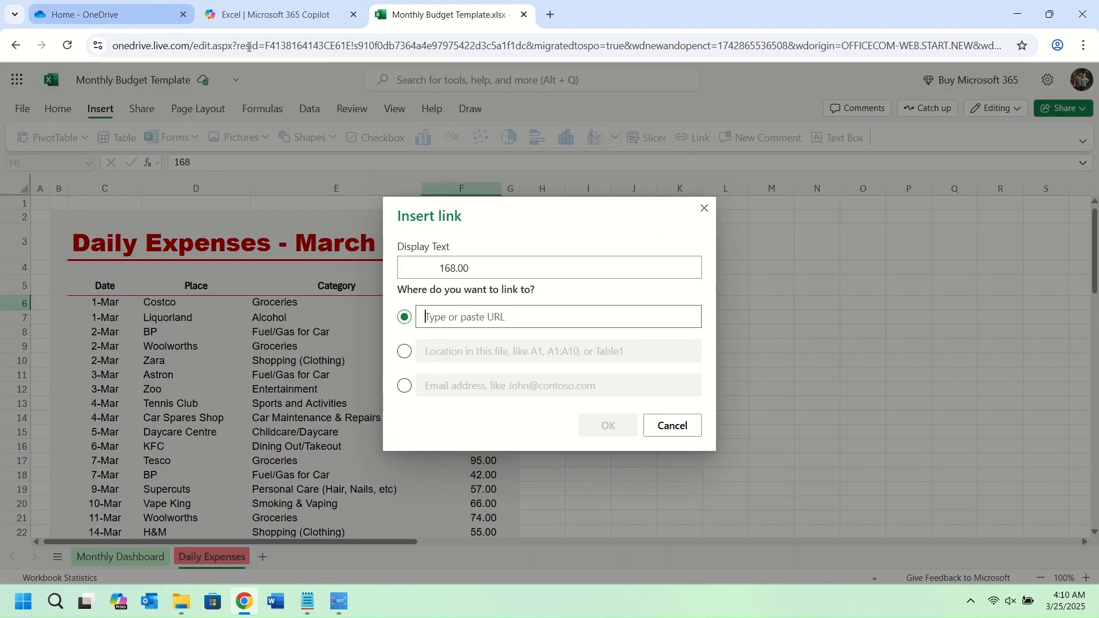
Switch to OneDrive and copy the sharing link of Costco 1 Mar.pdf in the March 2025 folder of Budget Slips
click(120, 16)
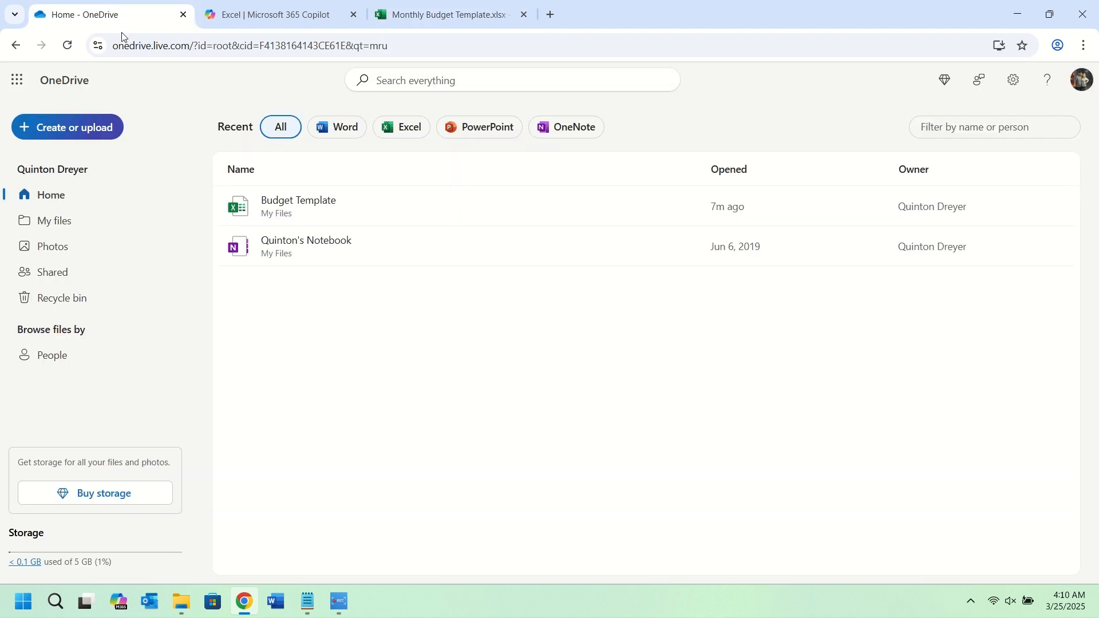
click(71, 223)
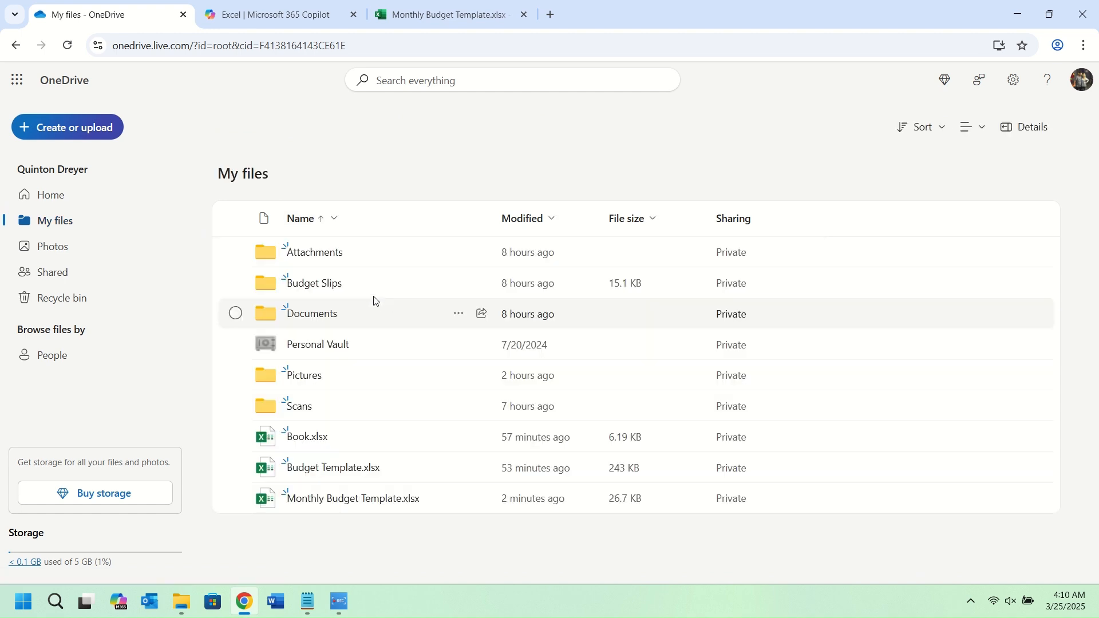
click(333, 284)
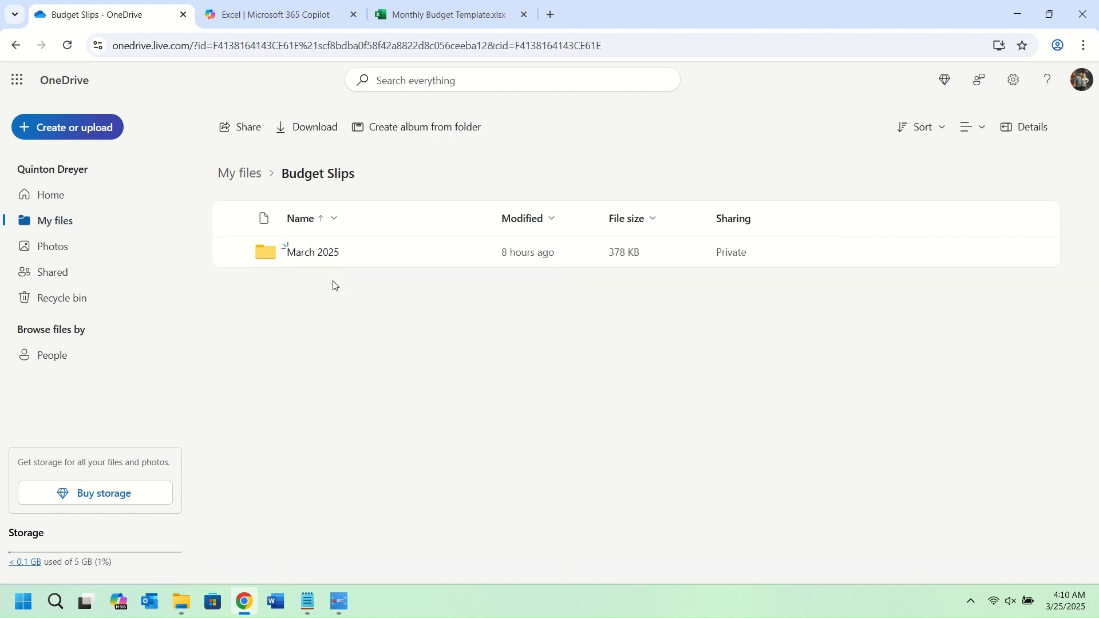
click(314, 256)
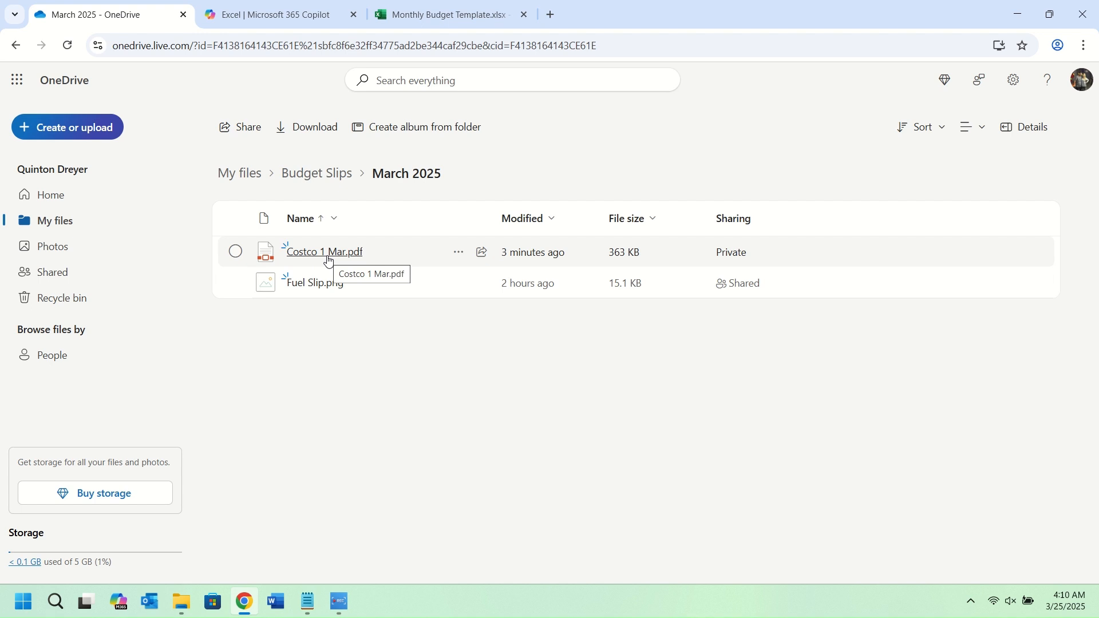
click(478, 256)
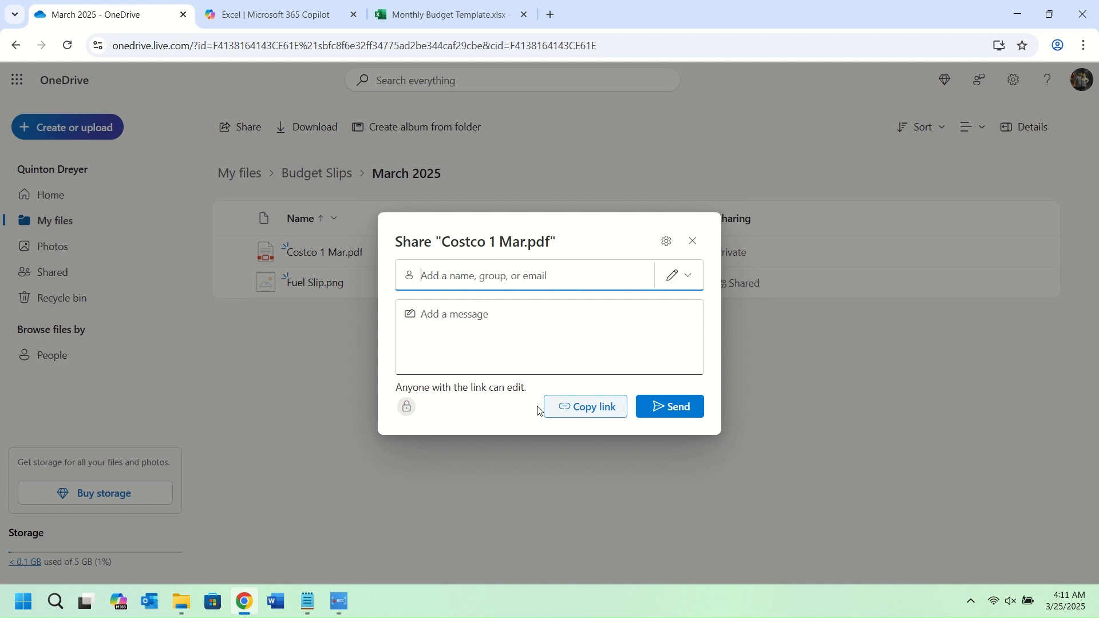
click(588, 409)
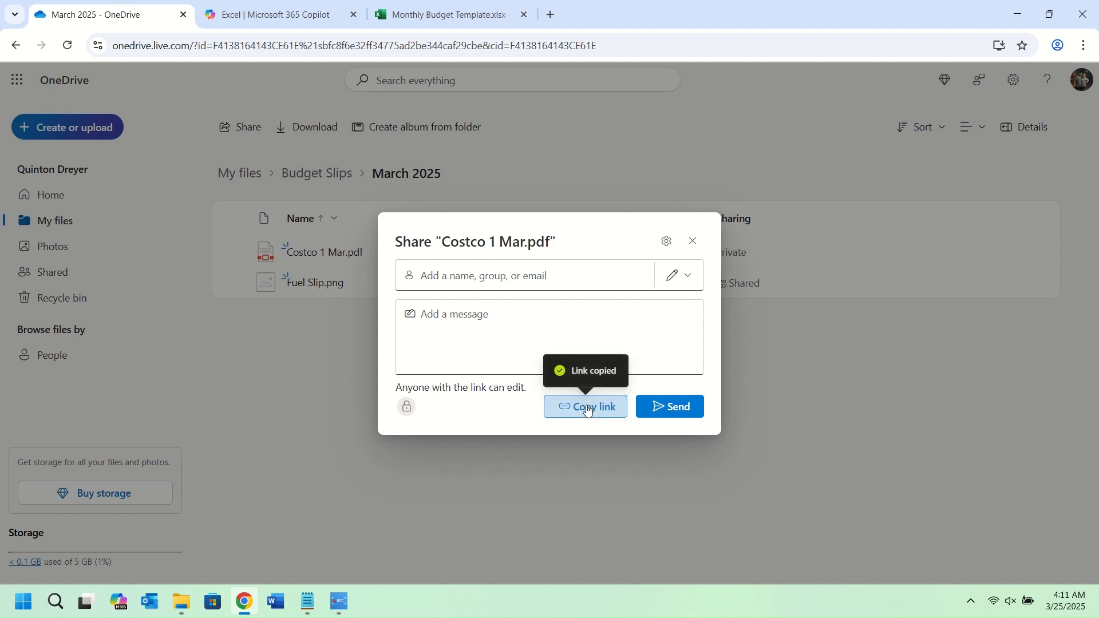
click(808, 395)
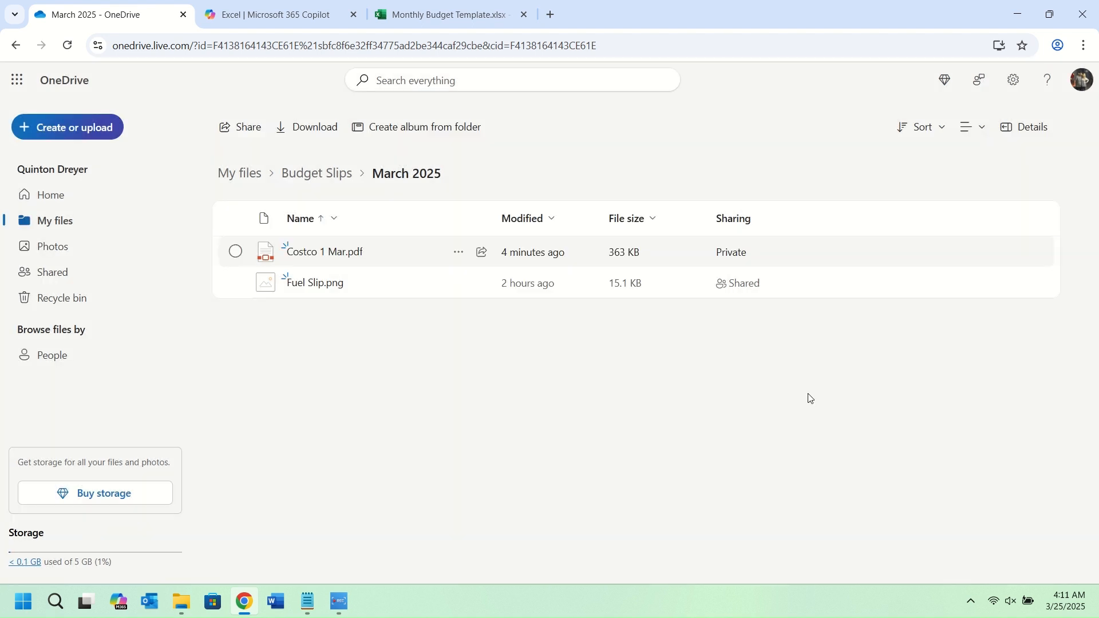
Return to the workbook and paste the copied receipt link as the web address for the F6 amount
click(421, 13)
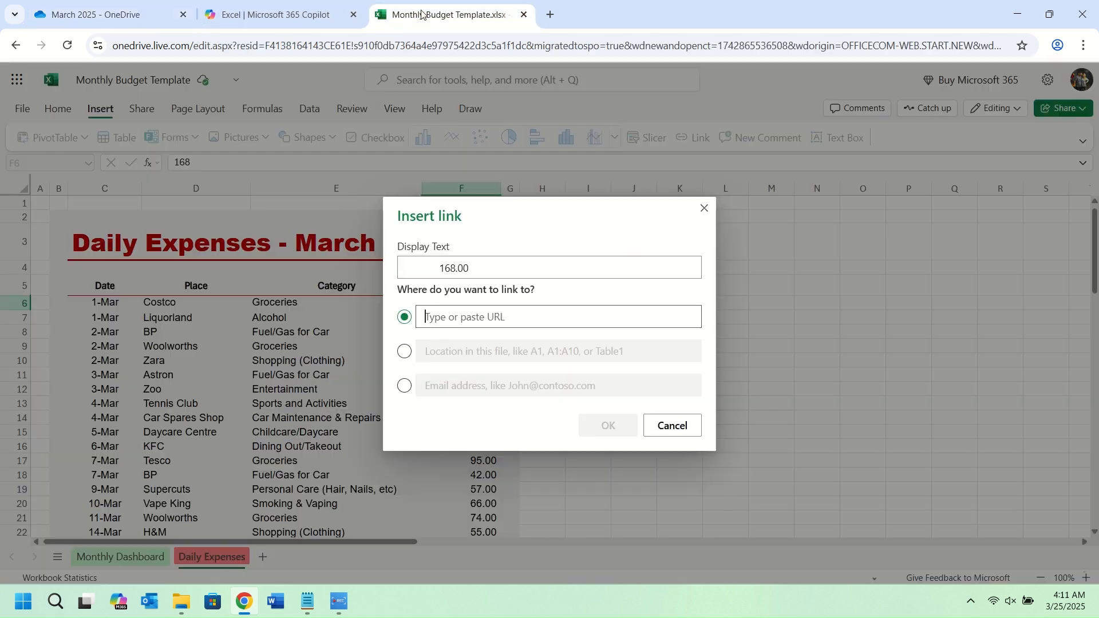
right_click(472, 311)
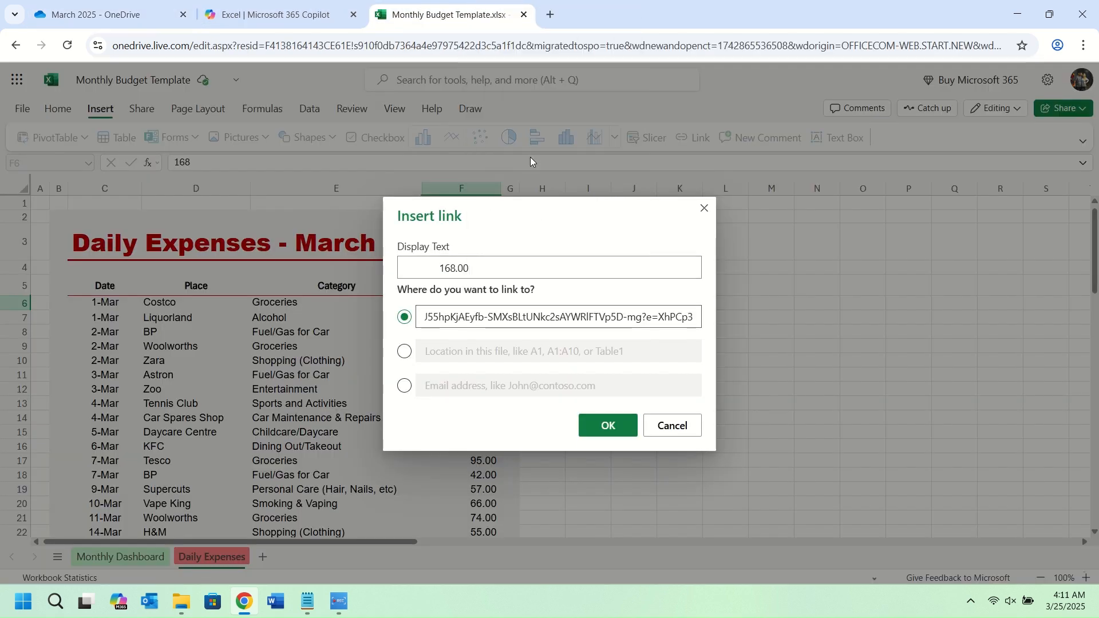
click(608, 425)
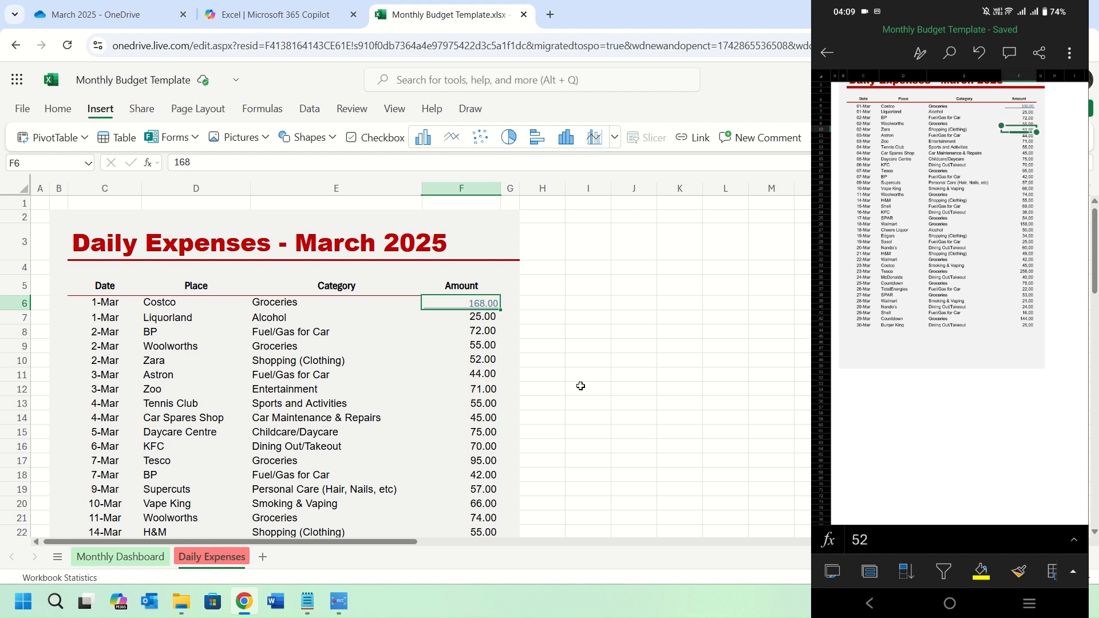
Open the receipt linked to the Costco amount in F6 to check it, and close it again
mouse_move(478, 304)
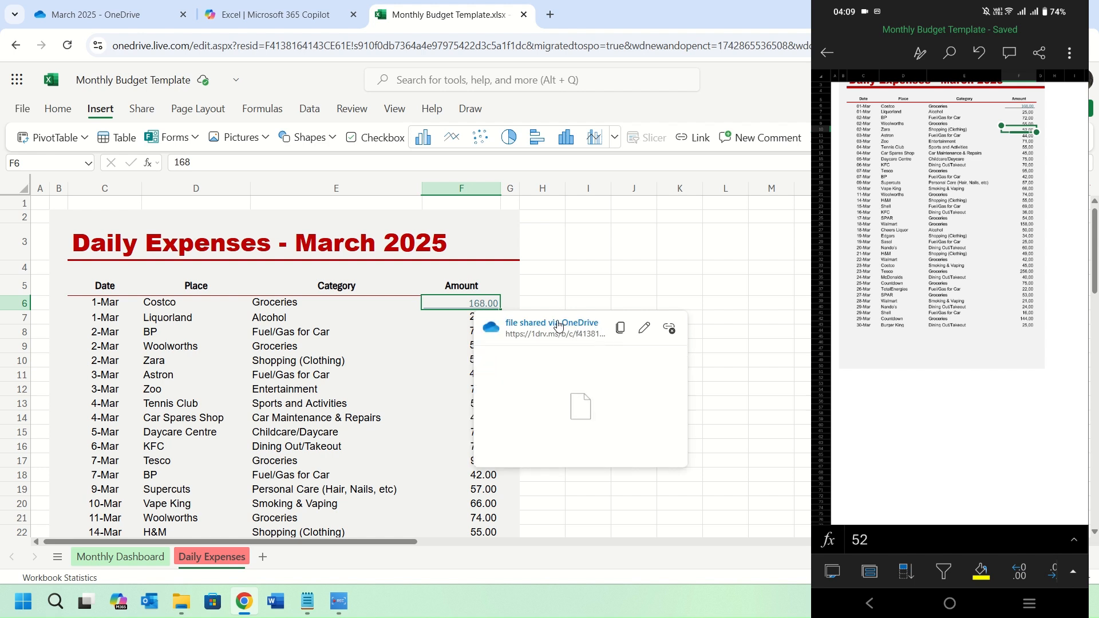
click(425, 341)
mouse_move(461, 303)
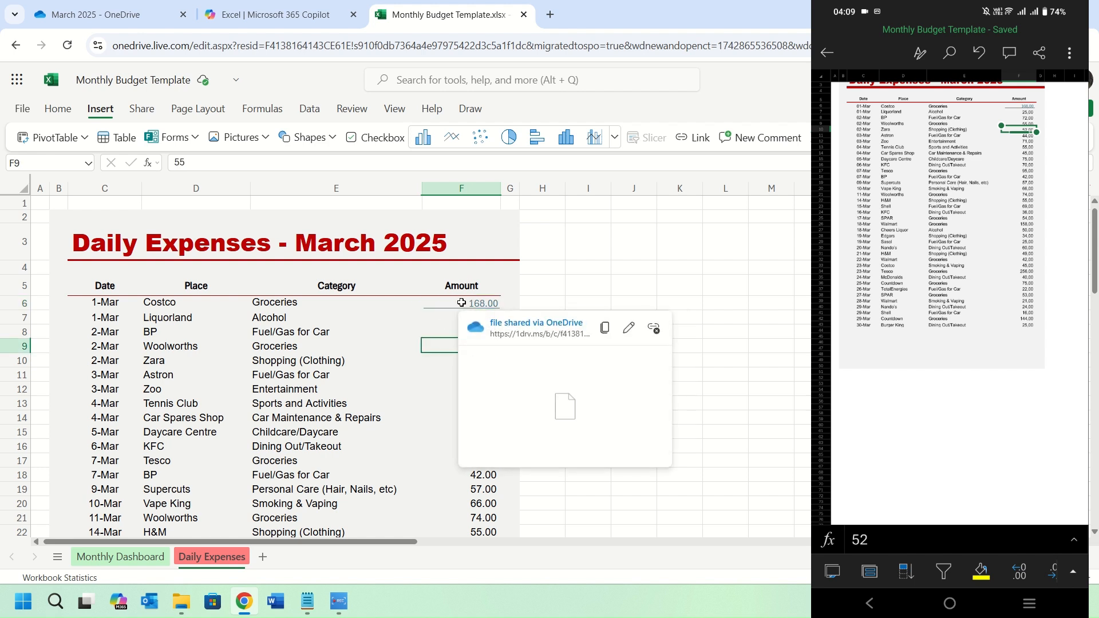
click(532, 324)
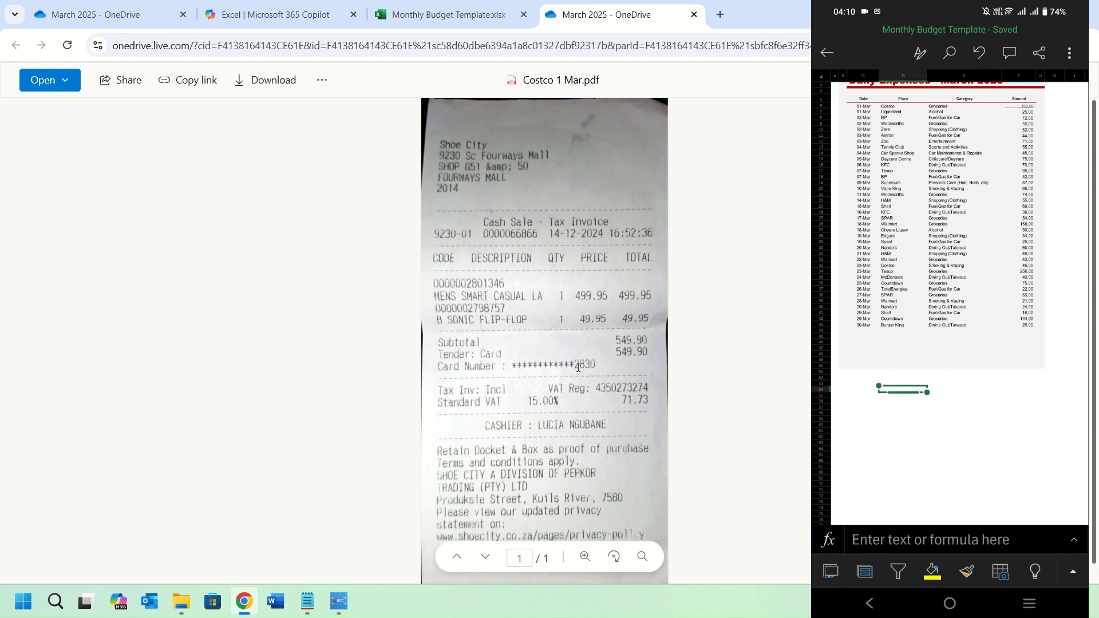
click(693, 15)
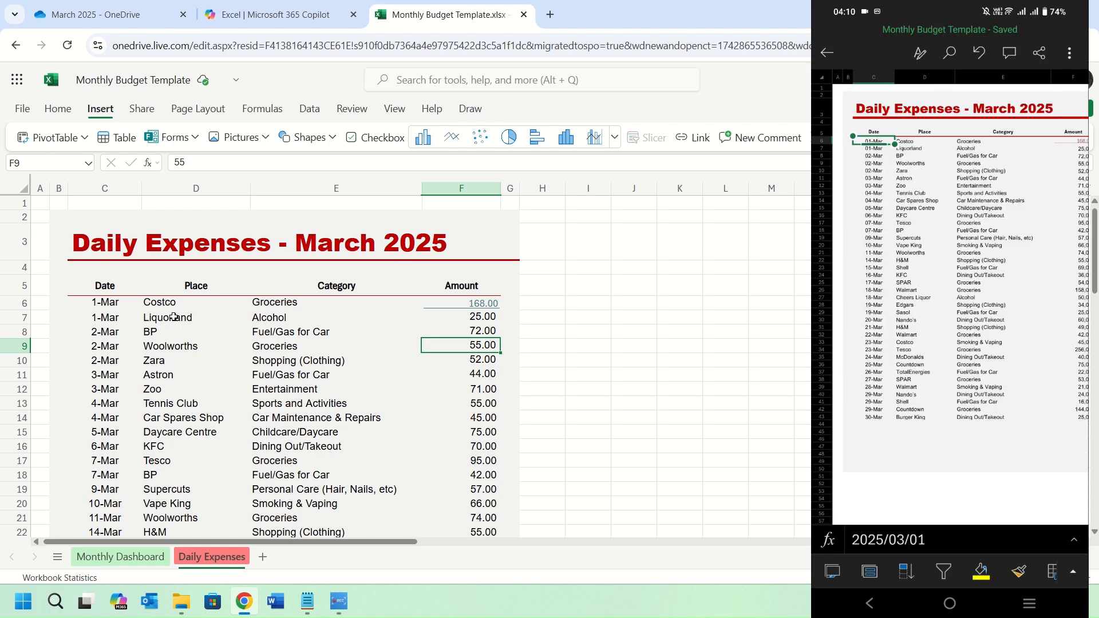
Open the fuel slip linked to the 2-Mar BP amount in F8 to check it, and close it again
click(113, 333)
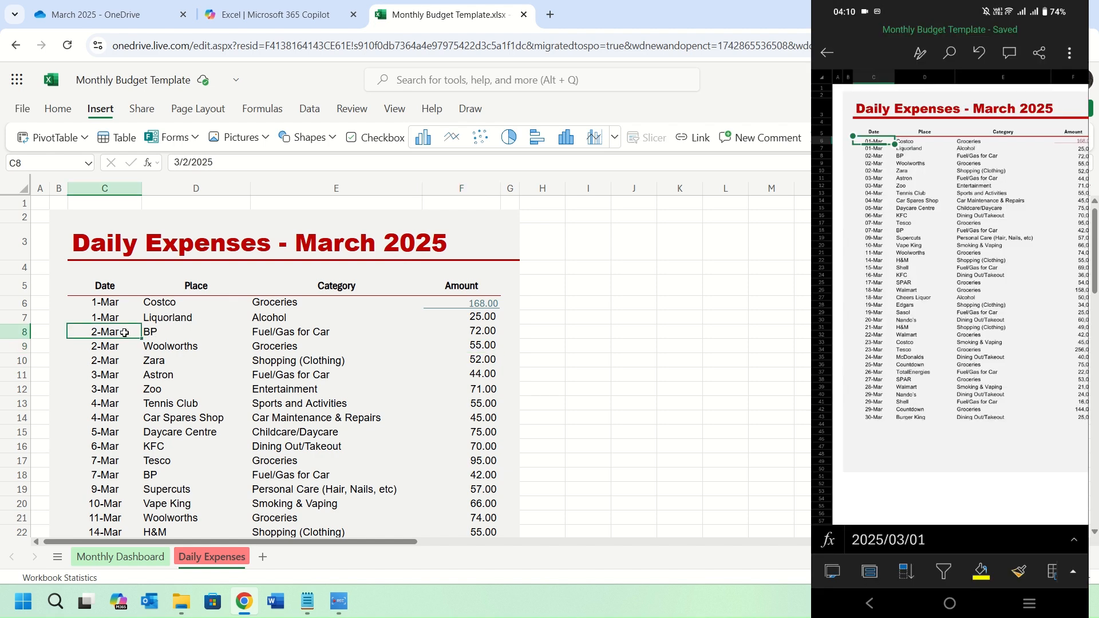
click(320, 332)
click(498, 331)
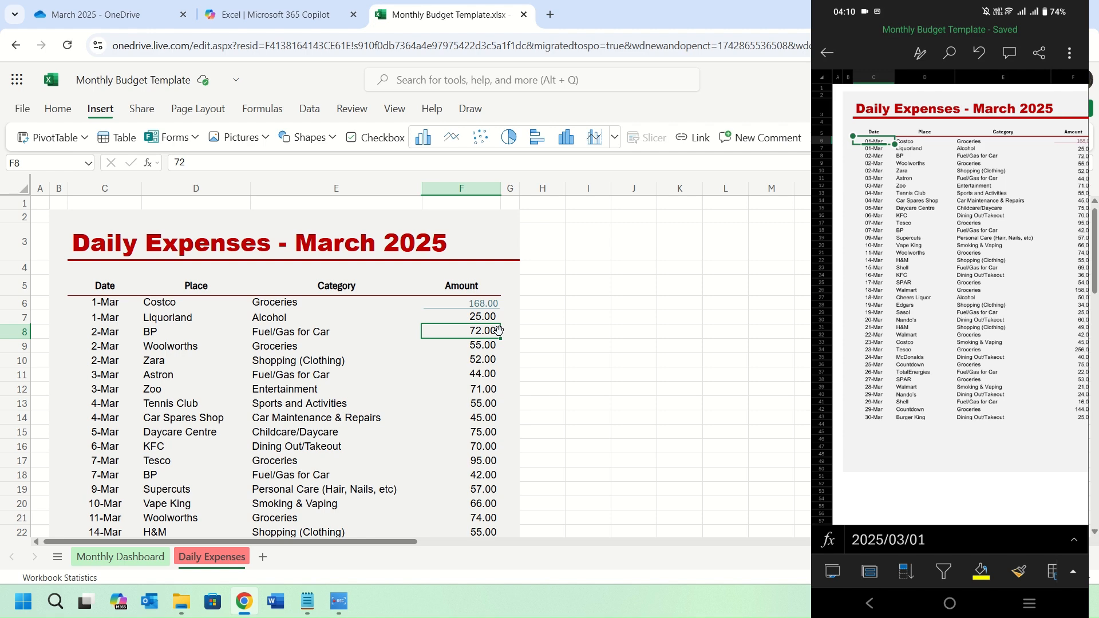
mouse_move(486, 298)
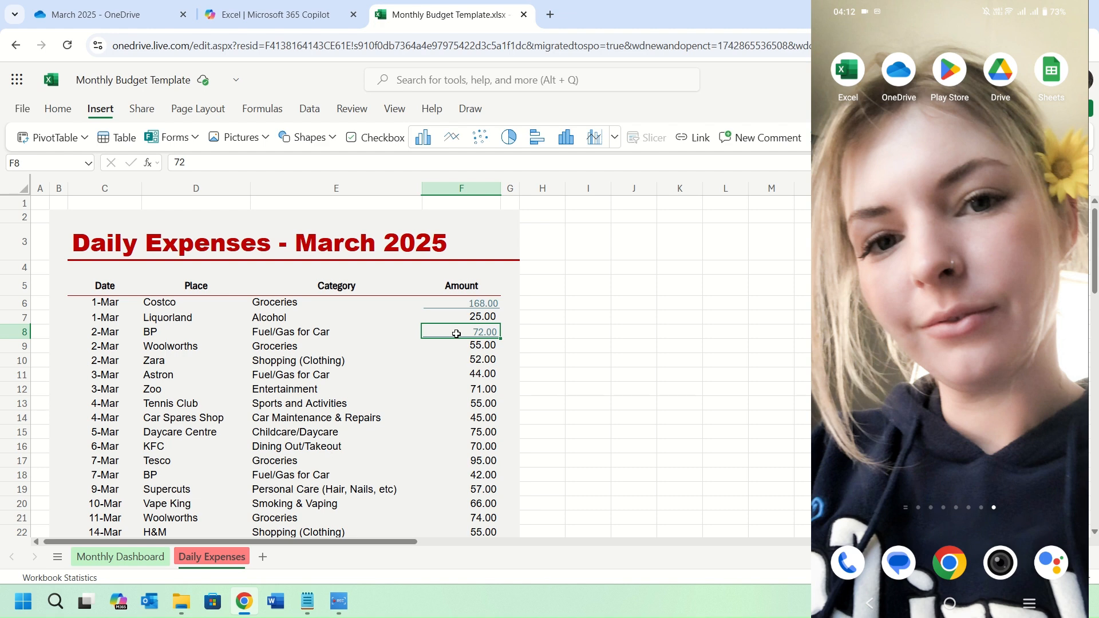
mouse_move(484, 333)
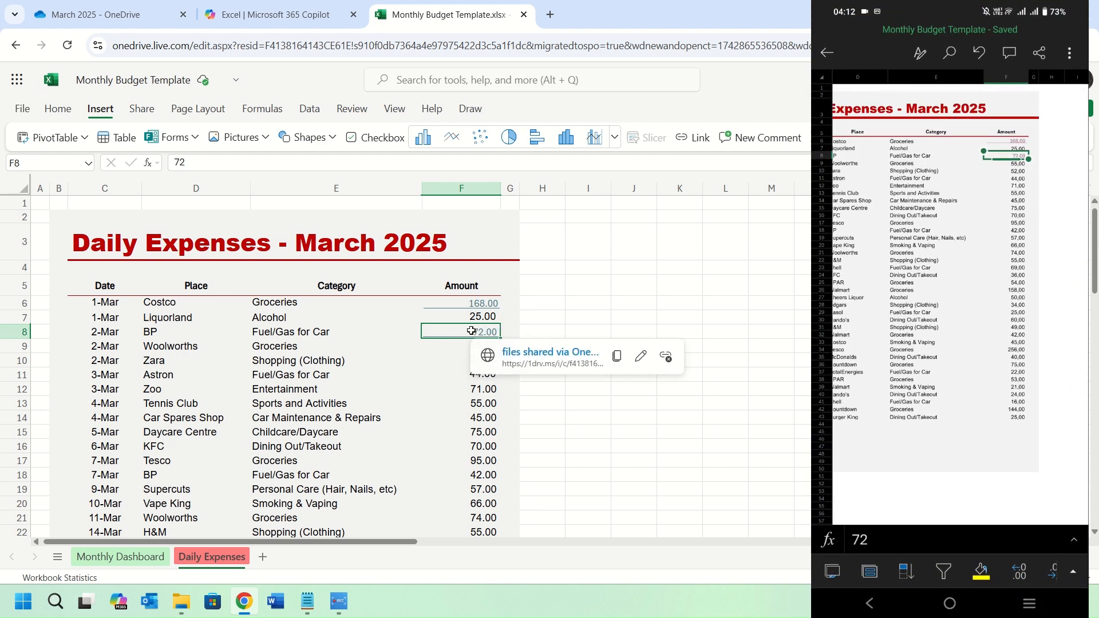
click(569, 361)
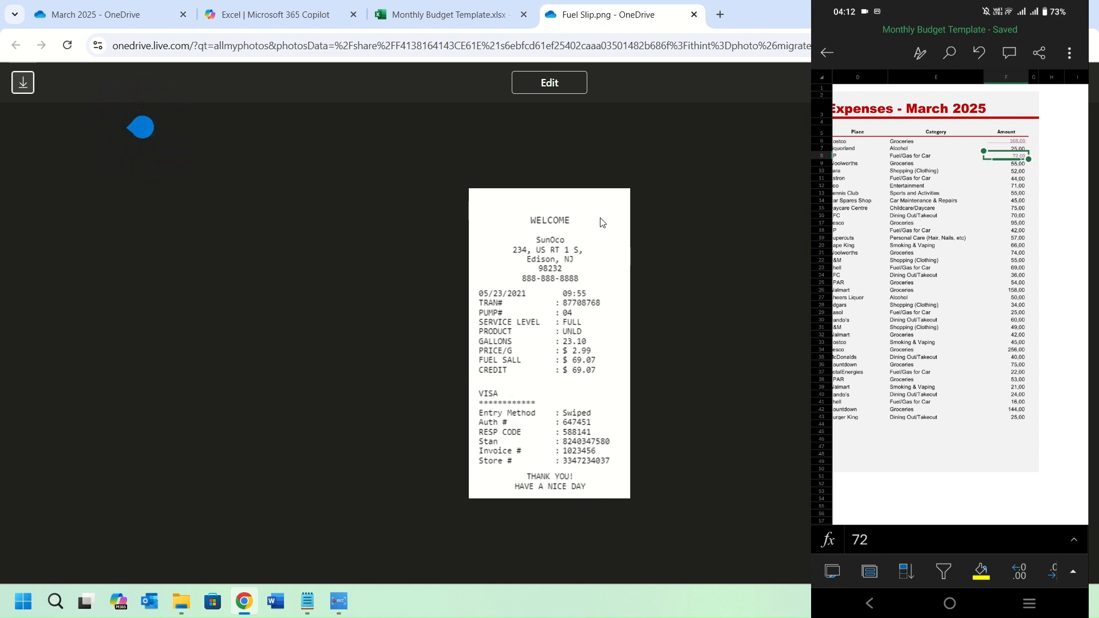
click(693, 14)
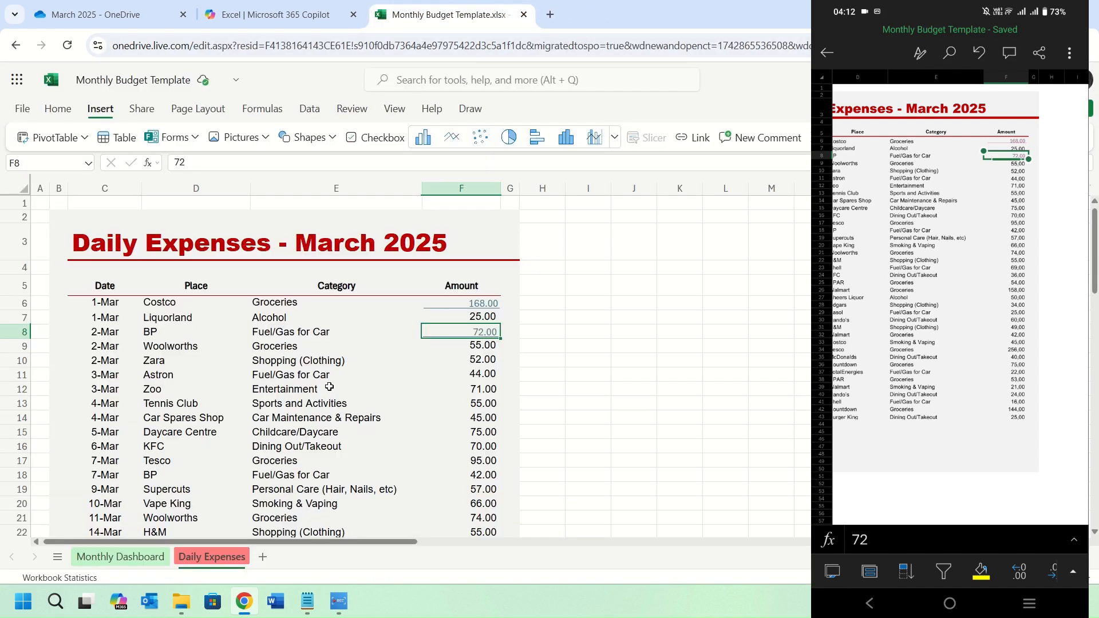
Look through the Daily Expenses entries and the income and expenses tables with their charts on the Monthly Dashboard
click(103, 308)
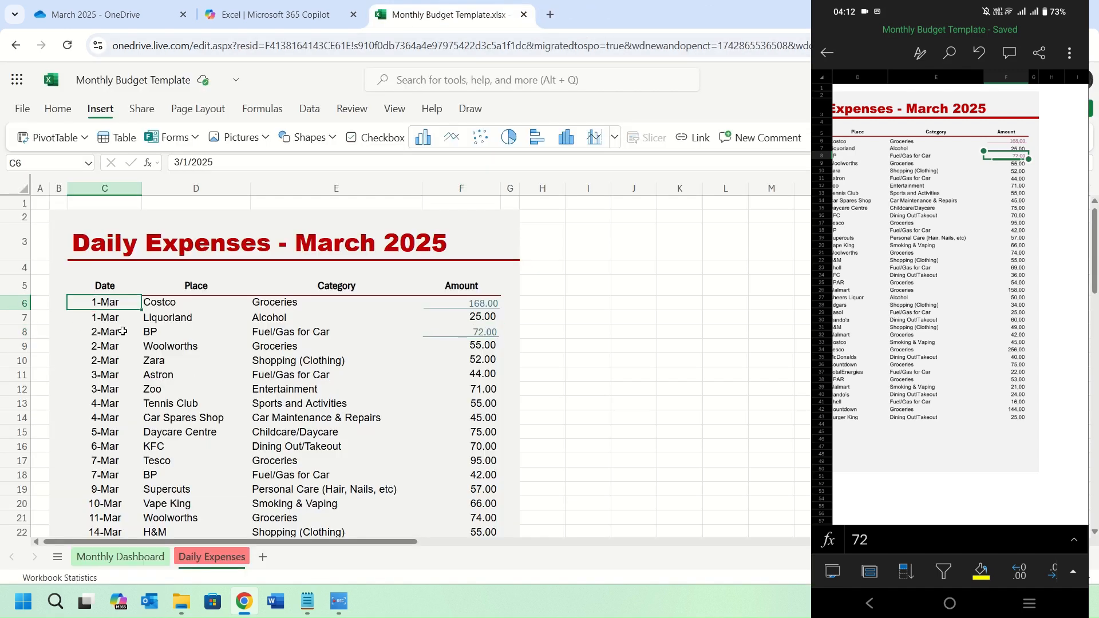
scroll(123, 331, down, 9)
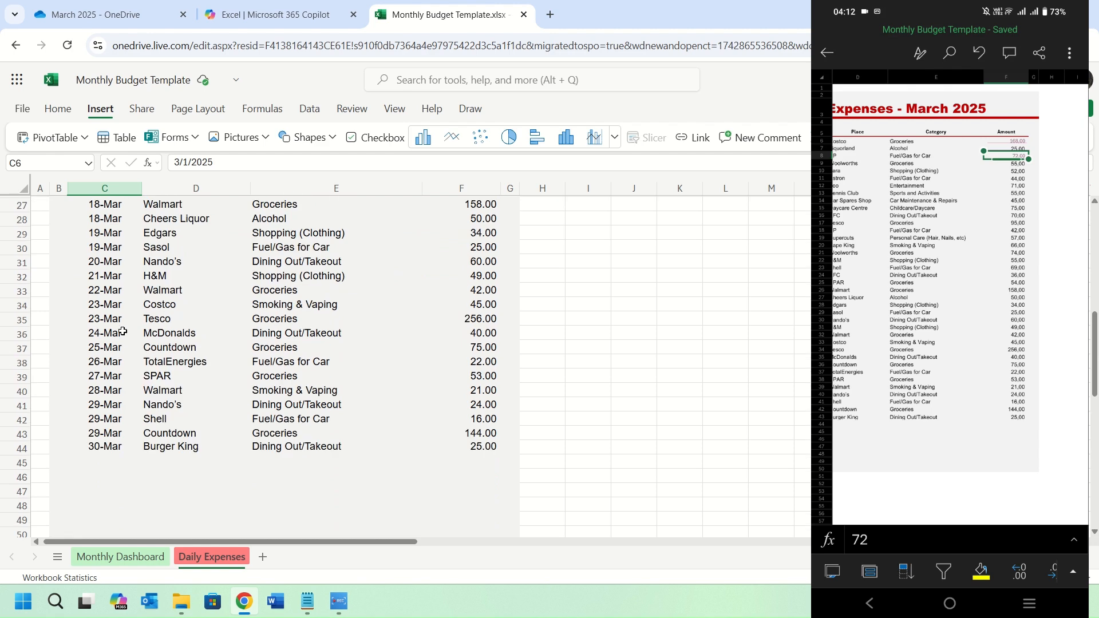
scroll(122, 332, up, 9)
click(135, 553)
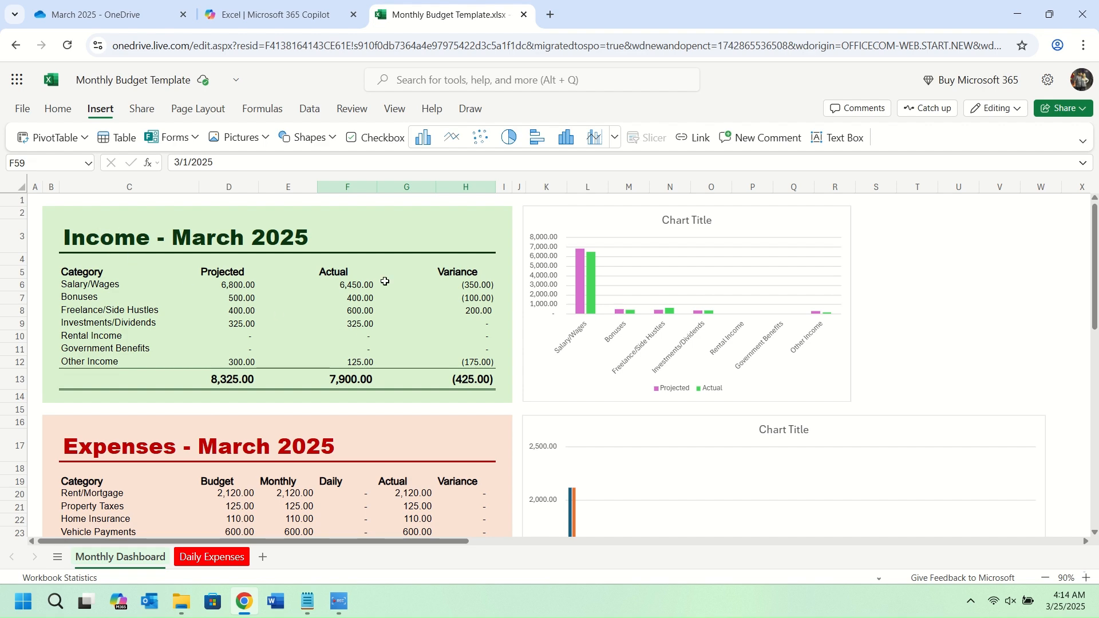
scroll(367, 401, down, 10)
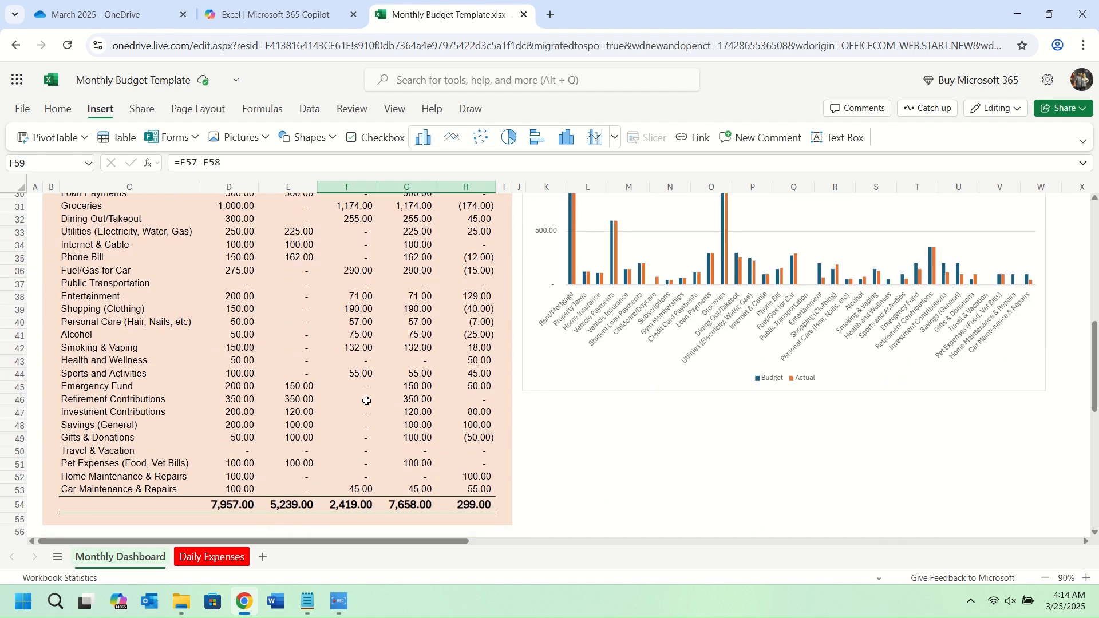
Examine the total actual income and expenses summary below the expense table, and look over the dashboard's income and expense tables
scroll(447, 399, down, 2)
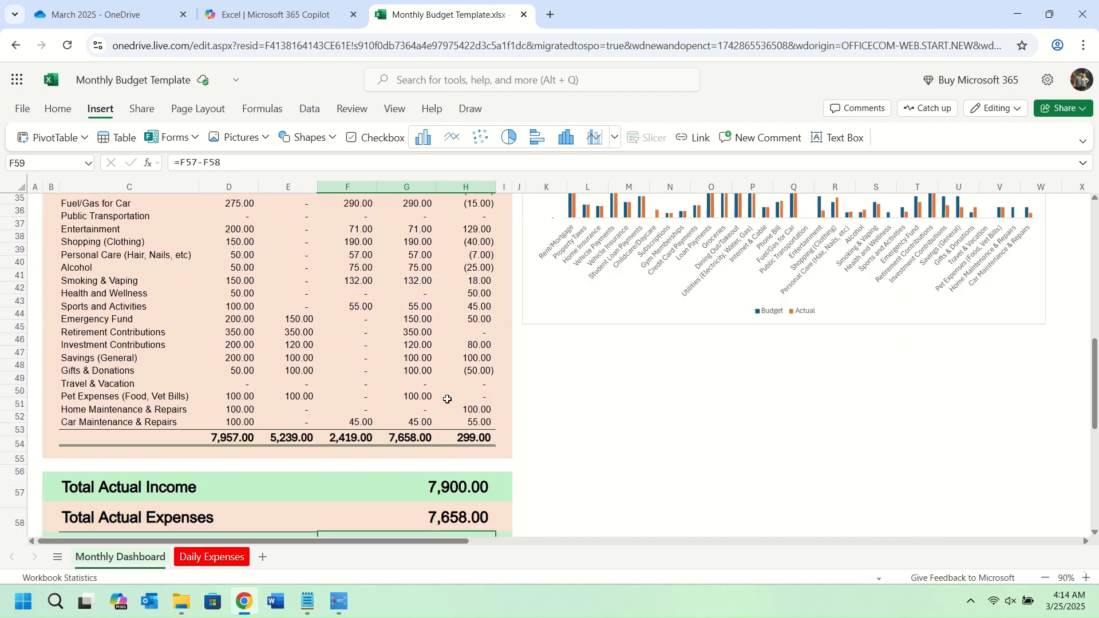
scroll(448, 399, down, 4)
scroll(448, 399, up, 2)
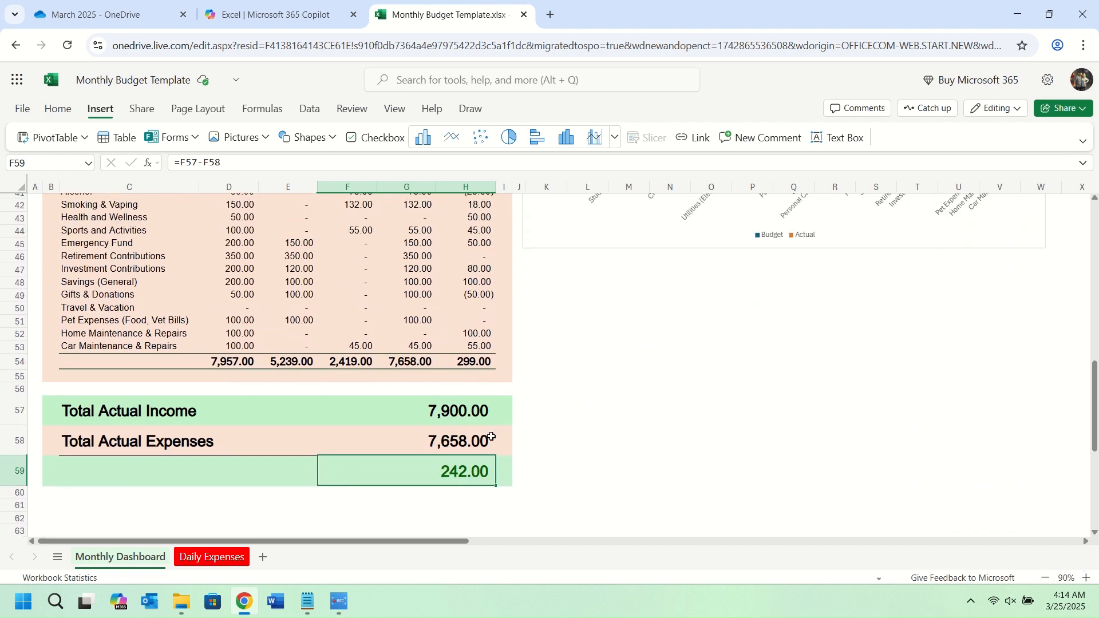
click(450, 418)
scroll(436, 430, up, 12)
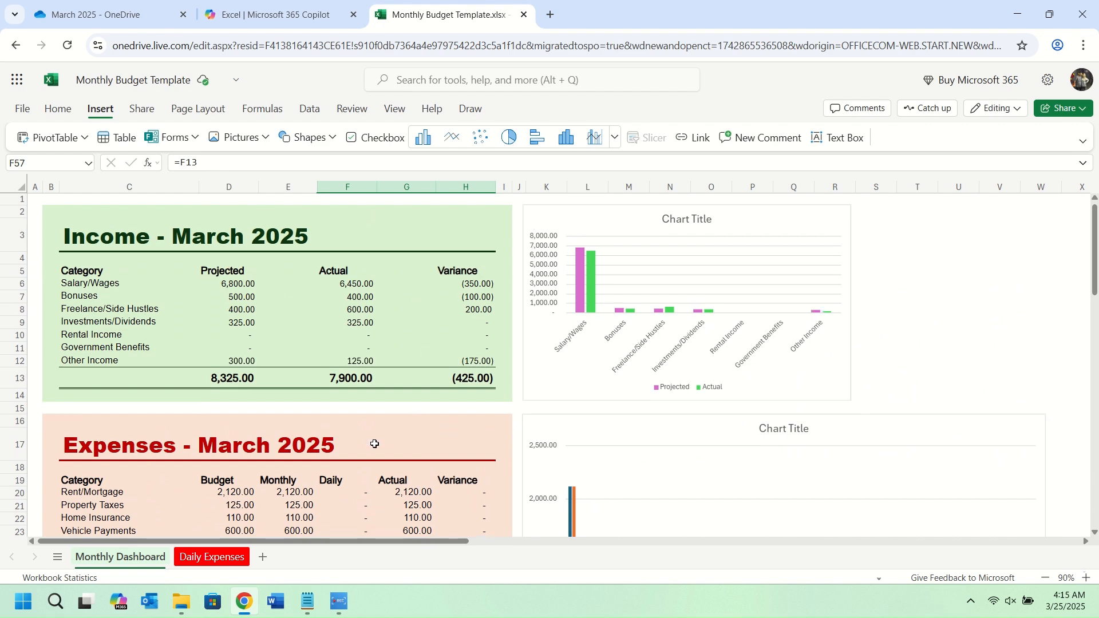
scroll(375, 445, down, 9)
scroll(373, 443, up, 10)
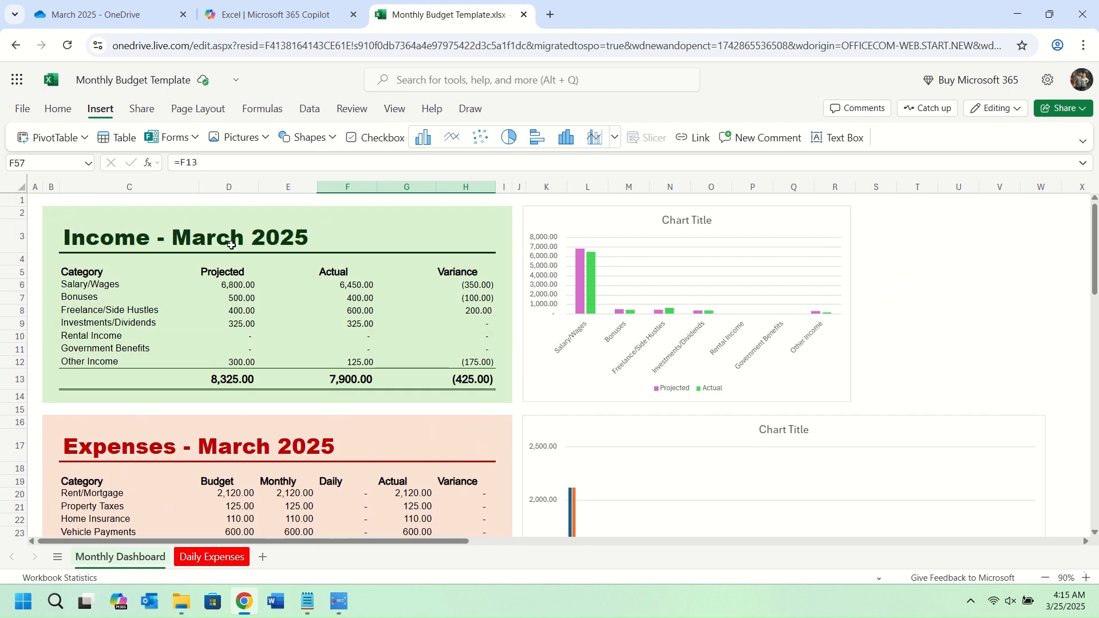
scroll(214, 476, down, 4)
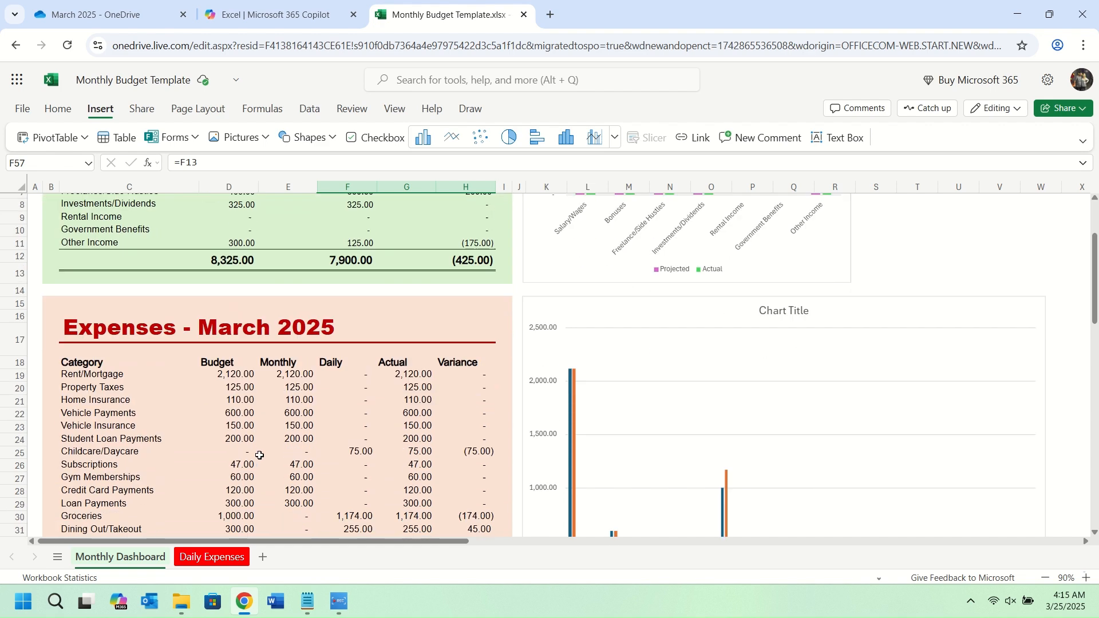
Review the Daily Expenses sheet and the dashboard's Daily, Actual and Variance expense columns down to row 53, plus the income and expenses summary
click(237, 557)
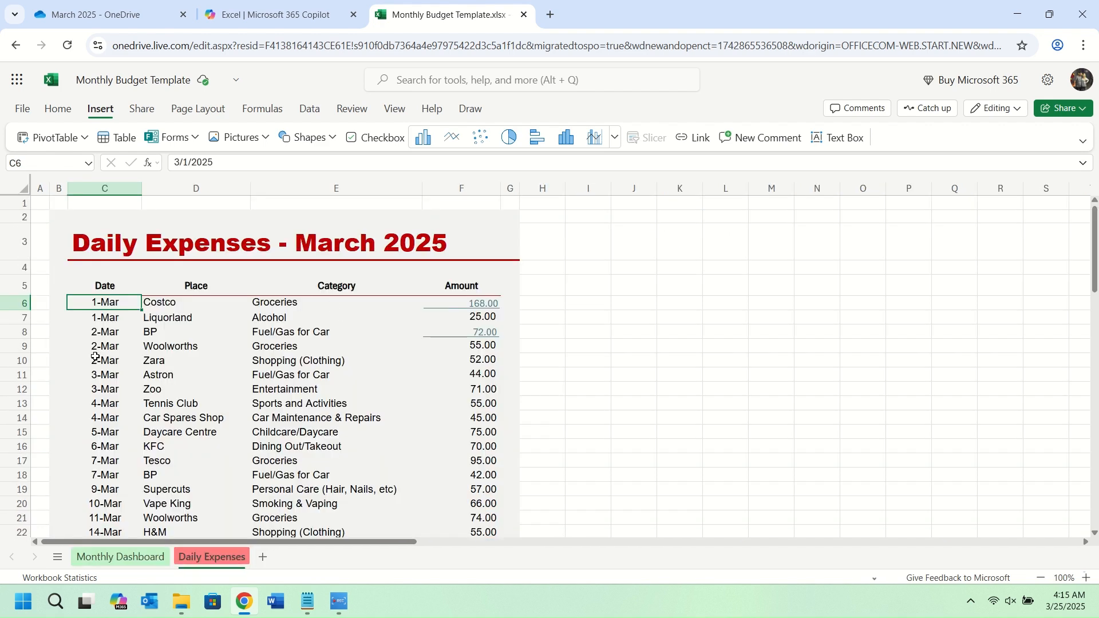
click(118, 556)
scroll(266, 452, down, 3)
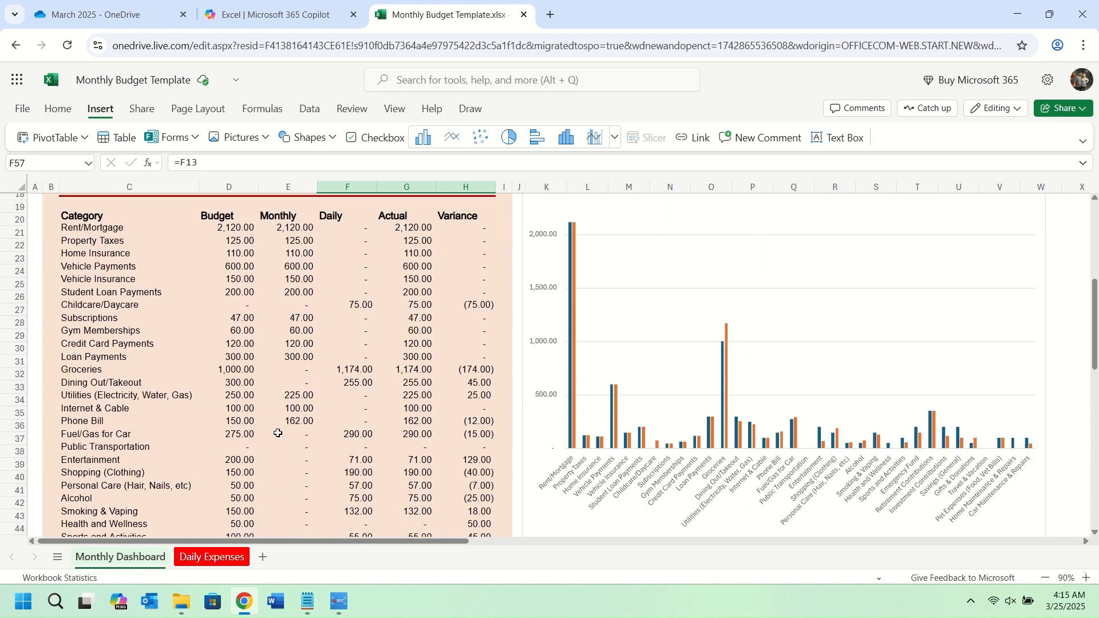
scroll(278, 434, up, 3)
click(358, 353)
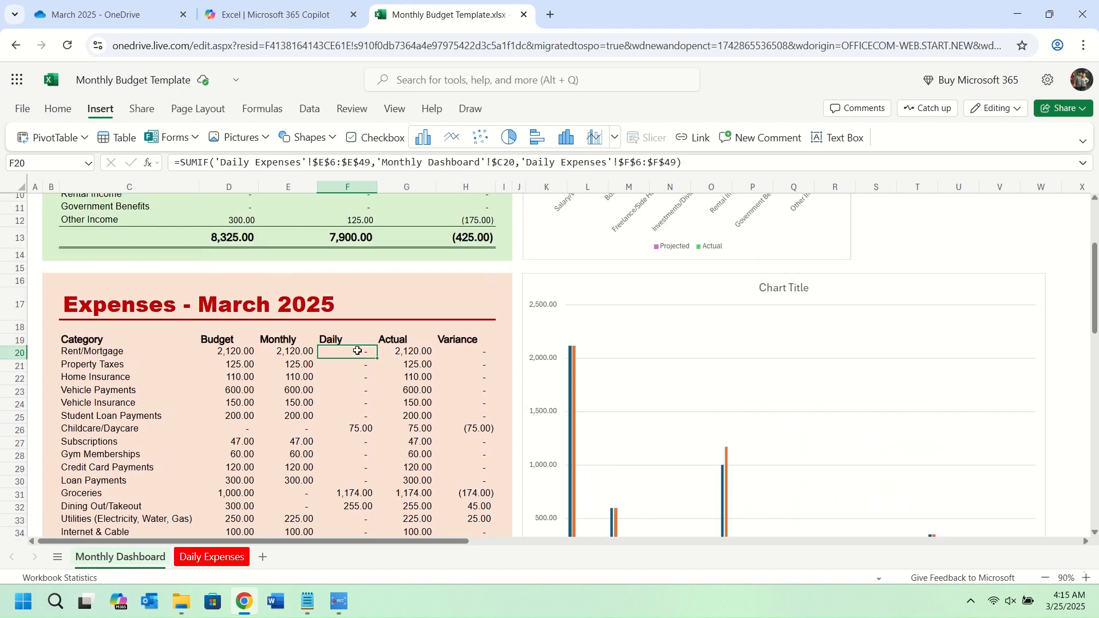
drag(358, 351, 367, 429)
drag(459, 433, 378, 335)
scroll(380, 393, down, 10)
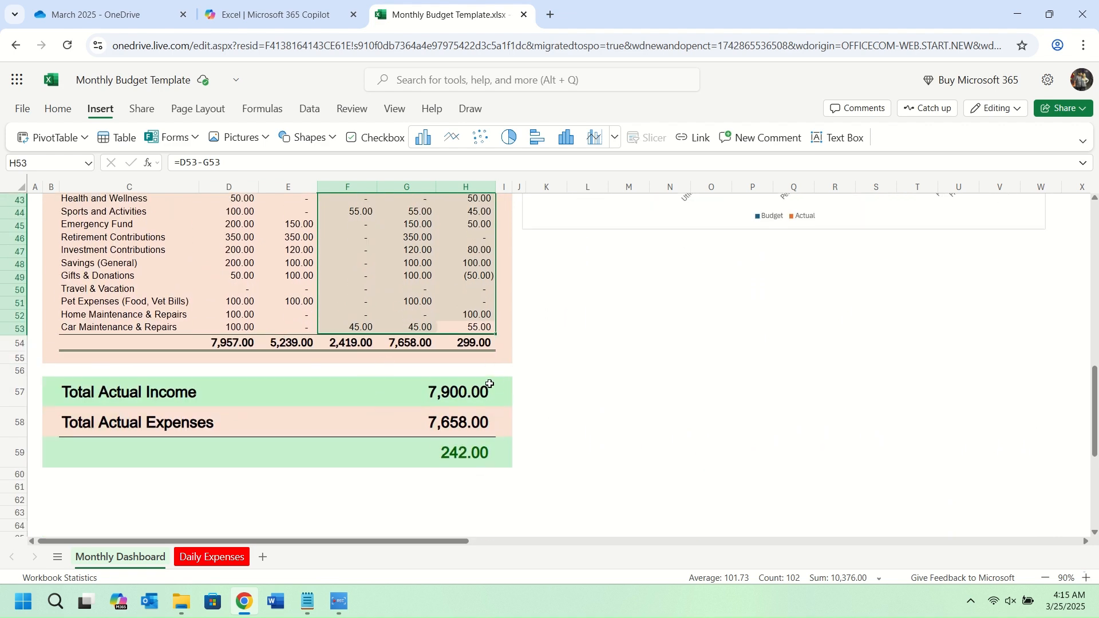
click(490, 384)
click(252, 394)
scroll(326, 363, up, 9)
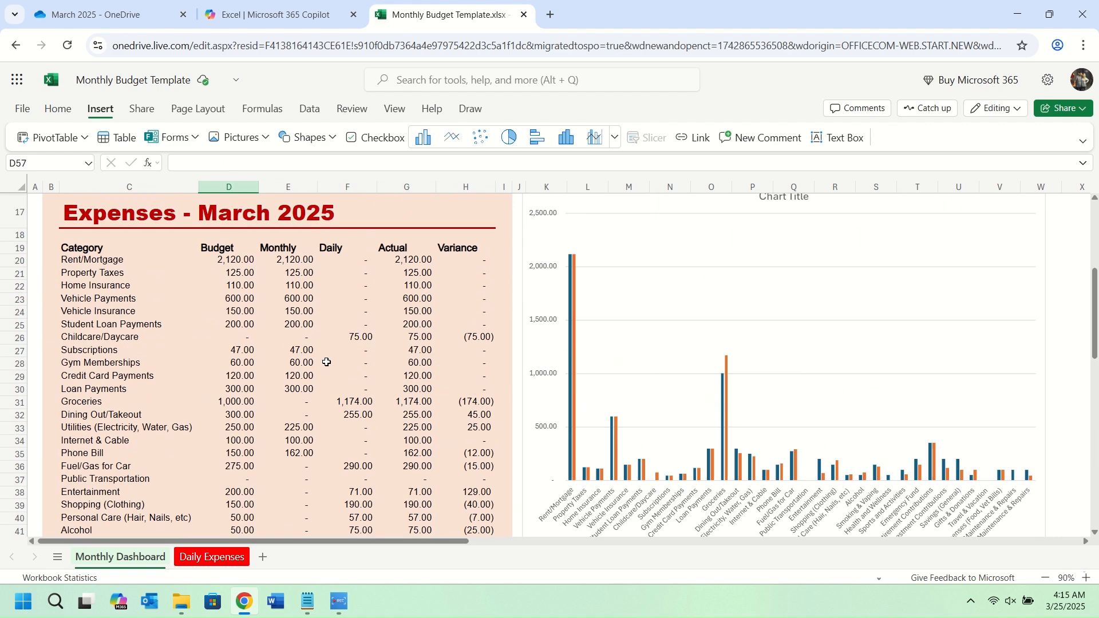
Inspect which expense table columns feed the expenses chart, and look over the income chart and the expense categories
click(734, 289)
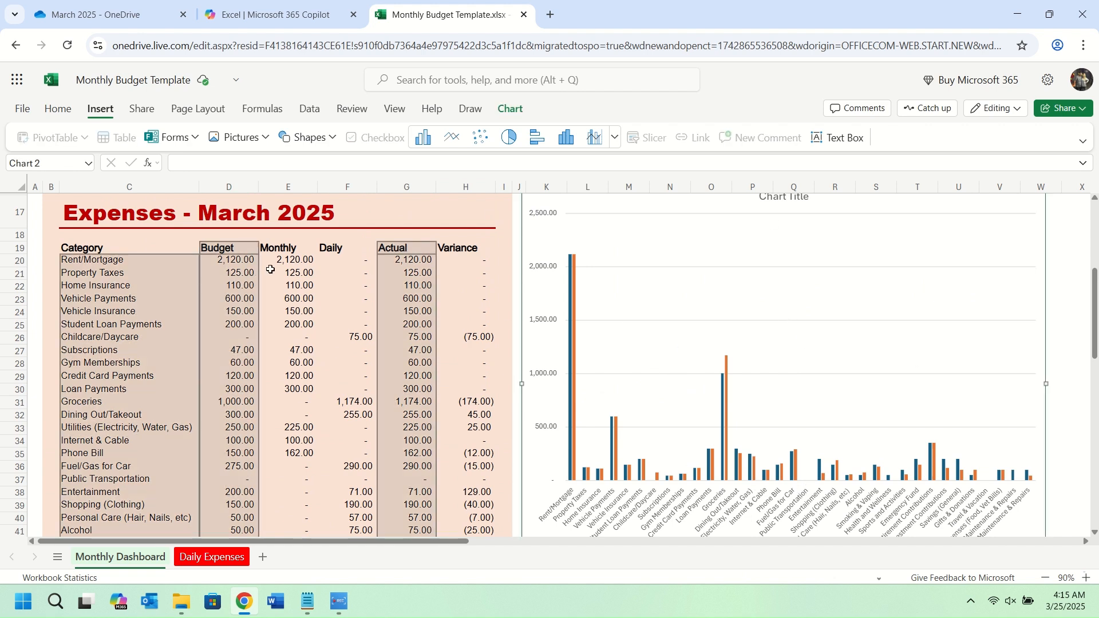
scroll(776, 324, up, 5)
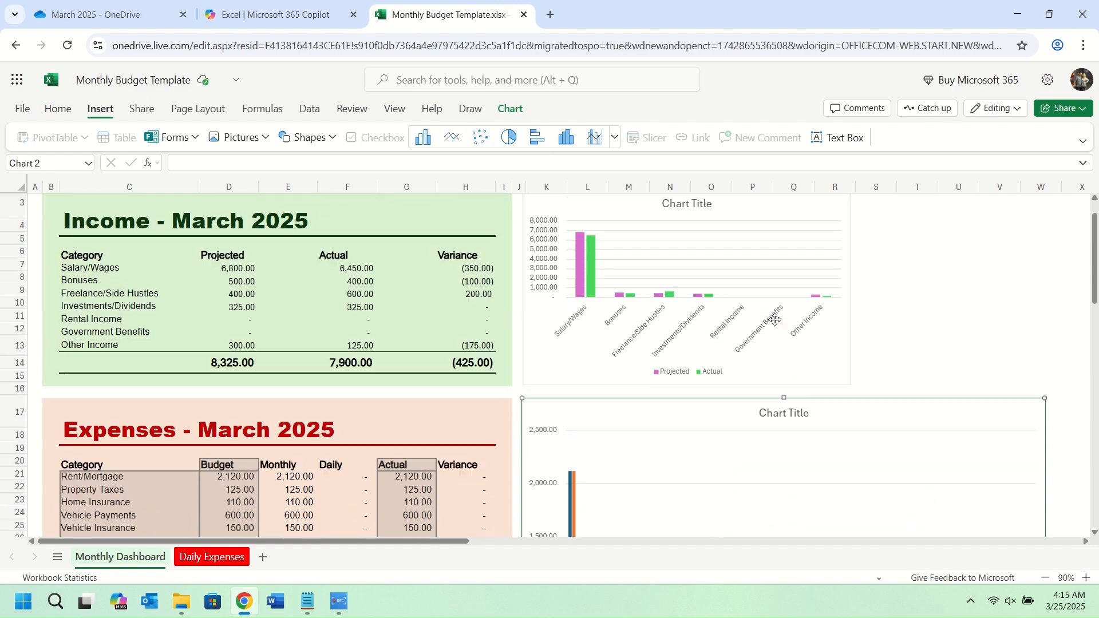
click(191, 466)
scroll(192, 468, down, 7)
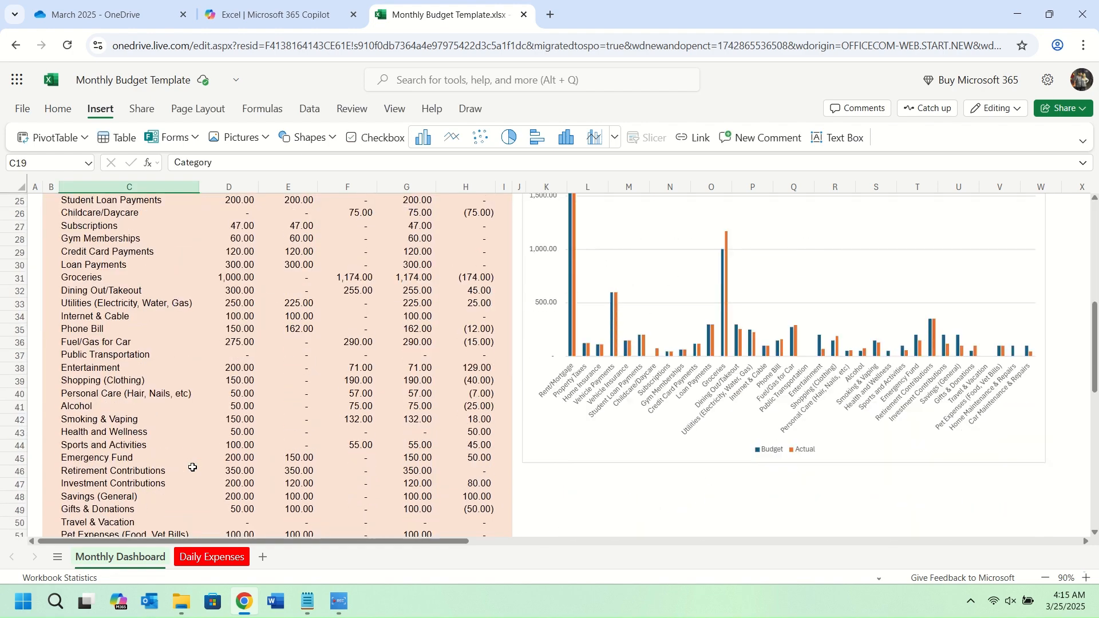
scroll(193, 466, up, 7)
scroll(197, 456, down, 2)
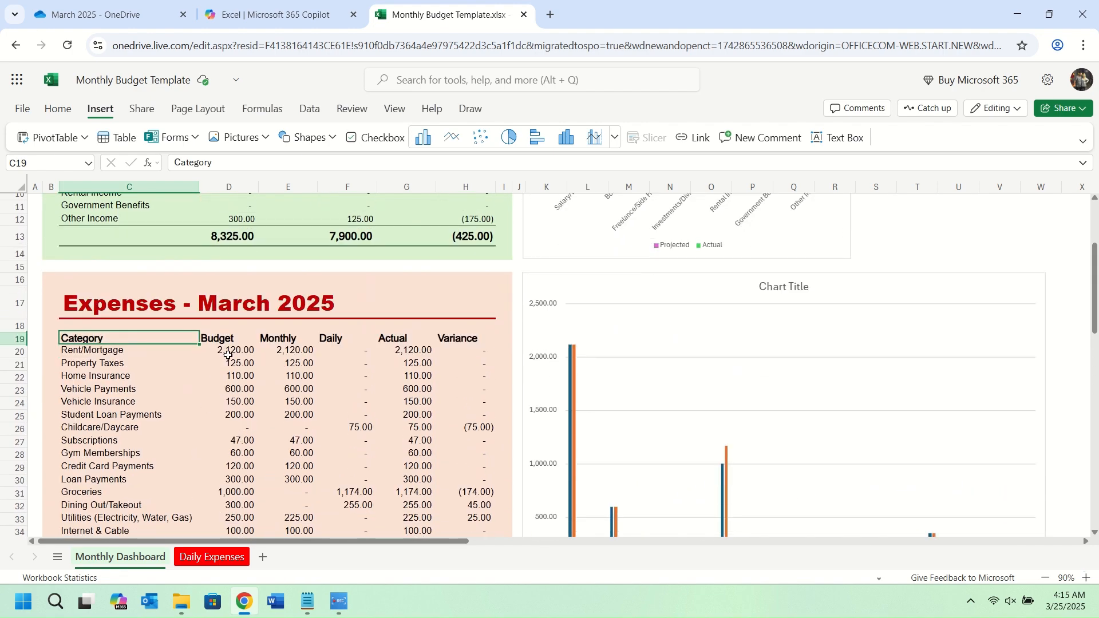
Review the manual entry cells on the dashboard: the Budget and Monthly expense columns and the Projected and Actual income columns
drag(232, 350, 223, 509)
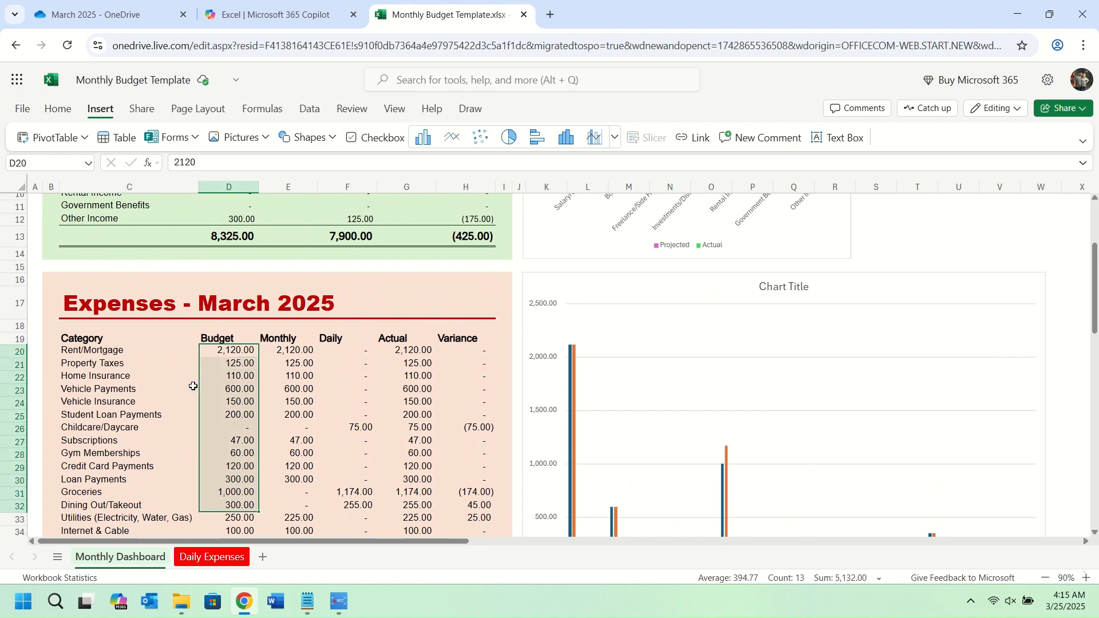
click(136, 359)
click(141, 349)
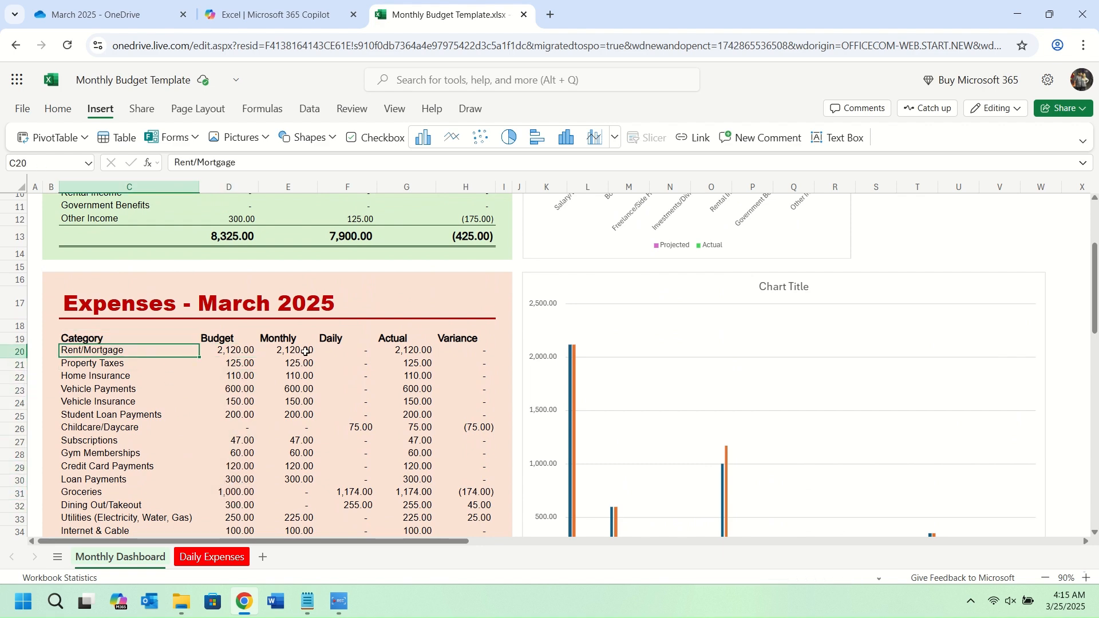
drag(302, 348, 293, 369)
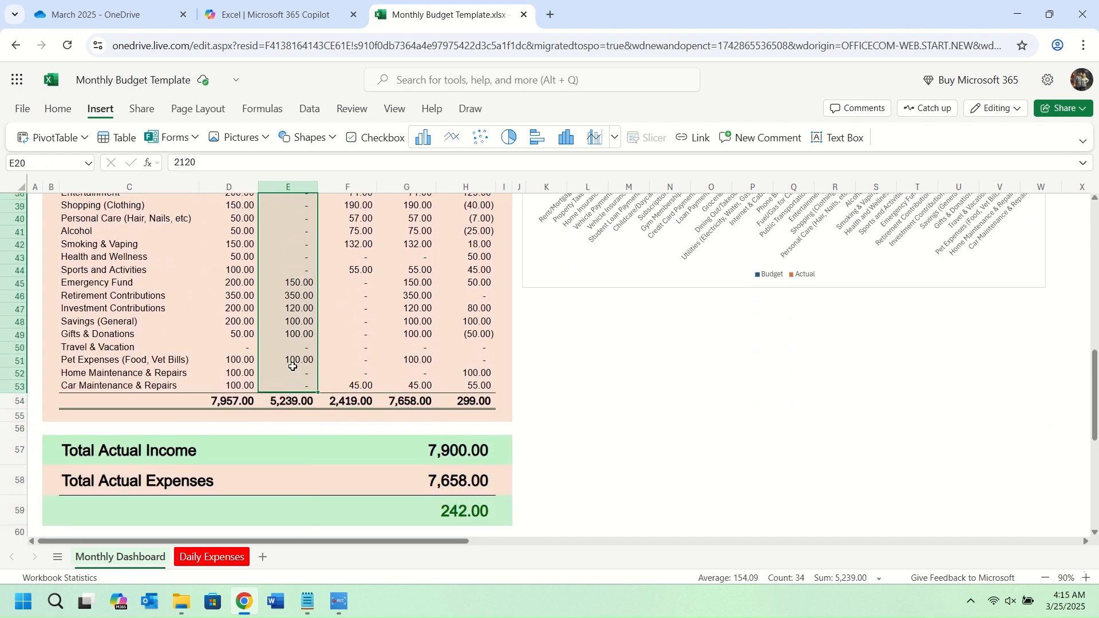
scroll(294, 367, up, 5)
scroll(294, 367, up, 4)
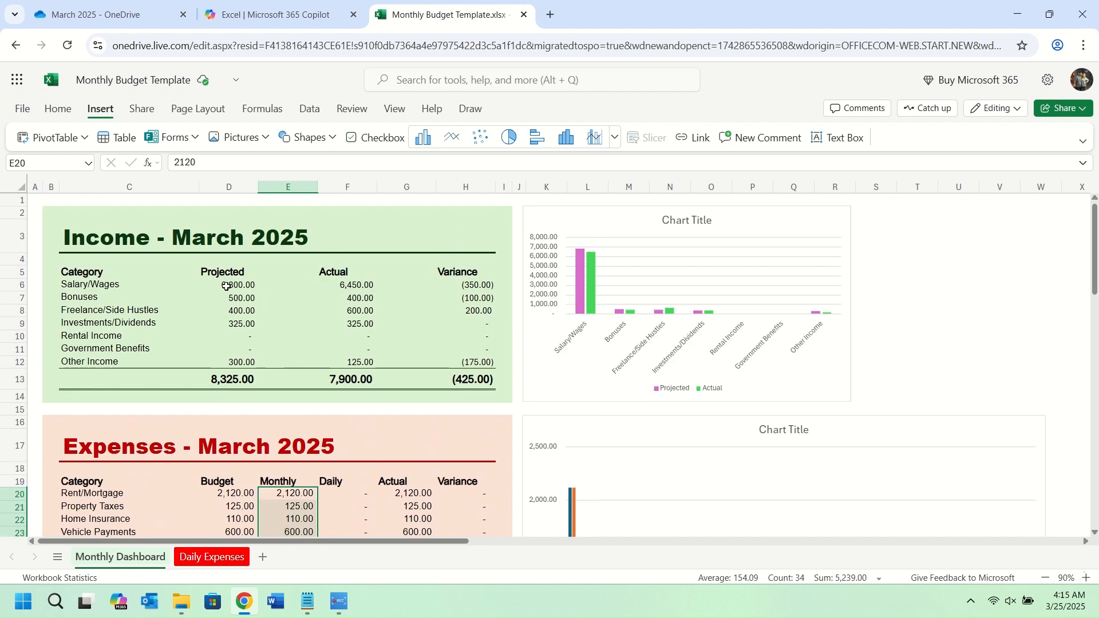
drag(226, 287, 295, 287)
drag(344, 285, 349, 362)
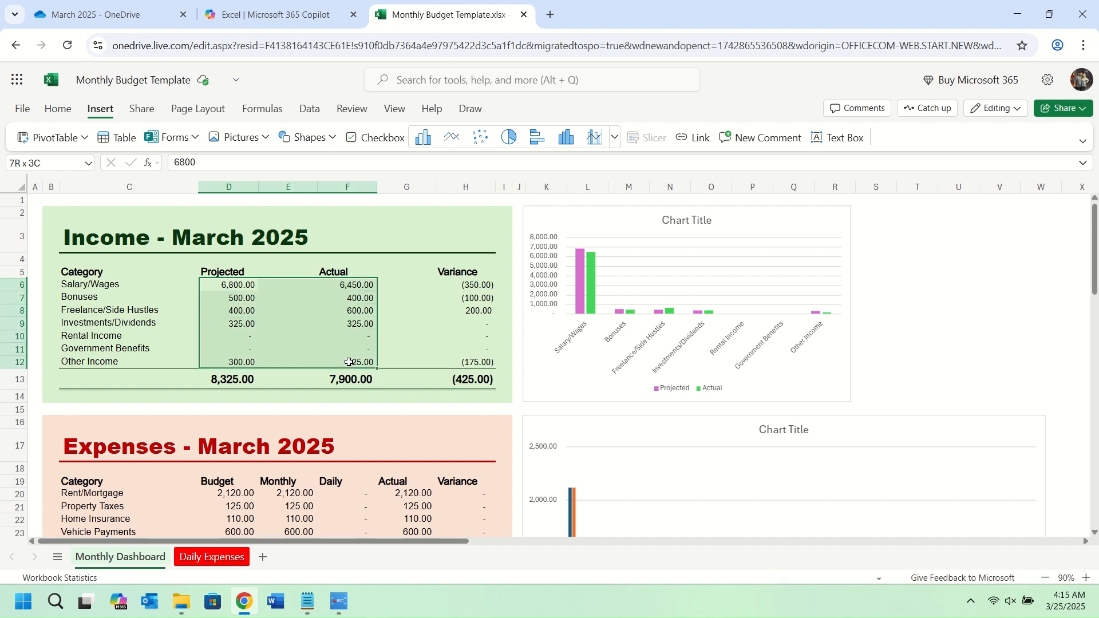
click(353, 285)
drag(354, 284, 358, 362)
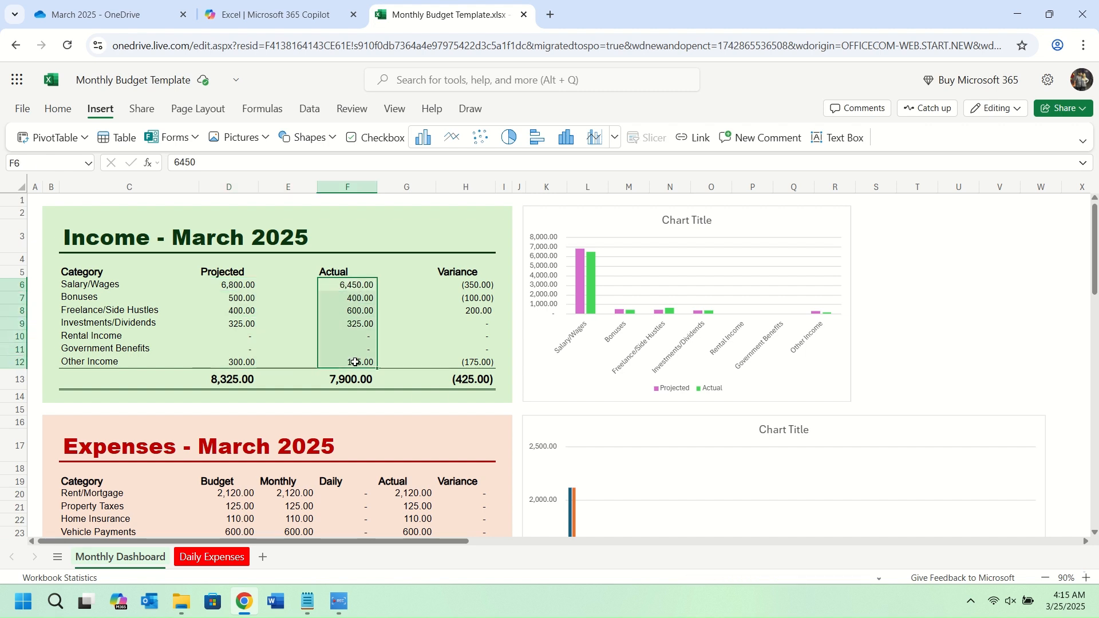
click(239, 283)
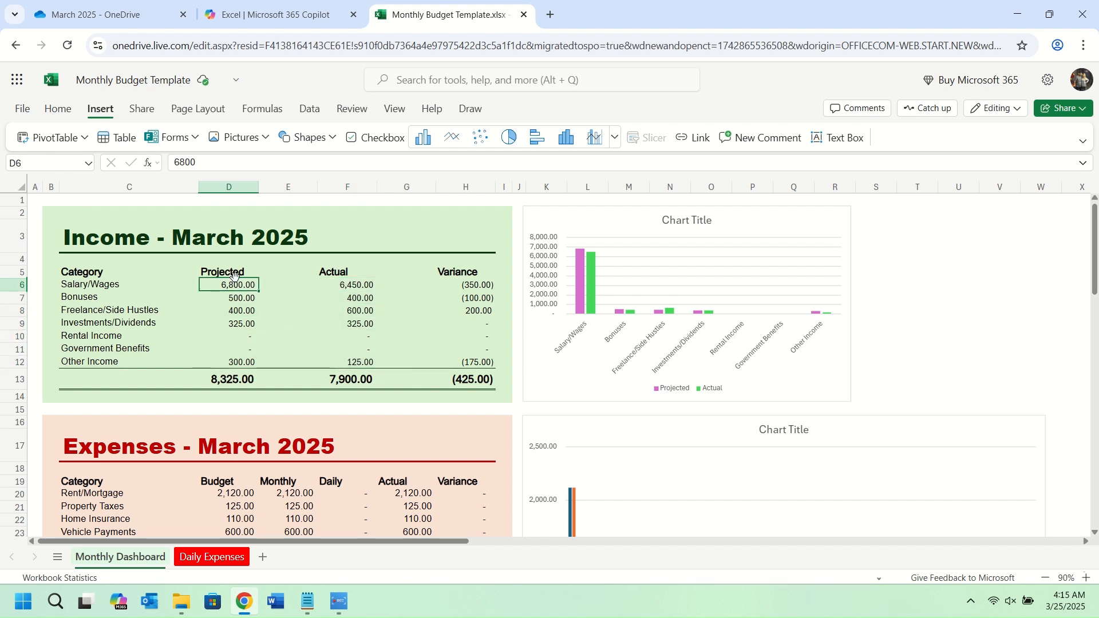
click(81, 215)
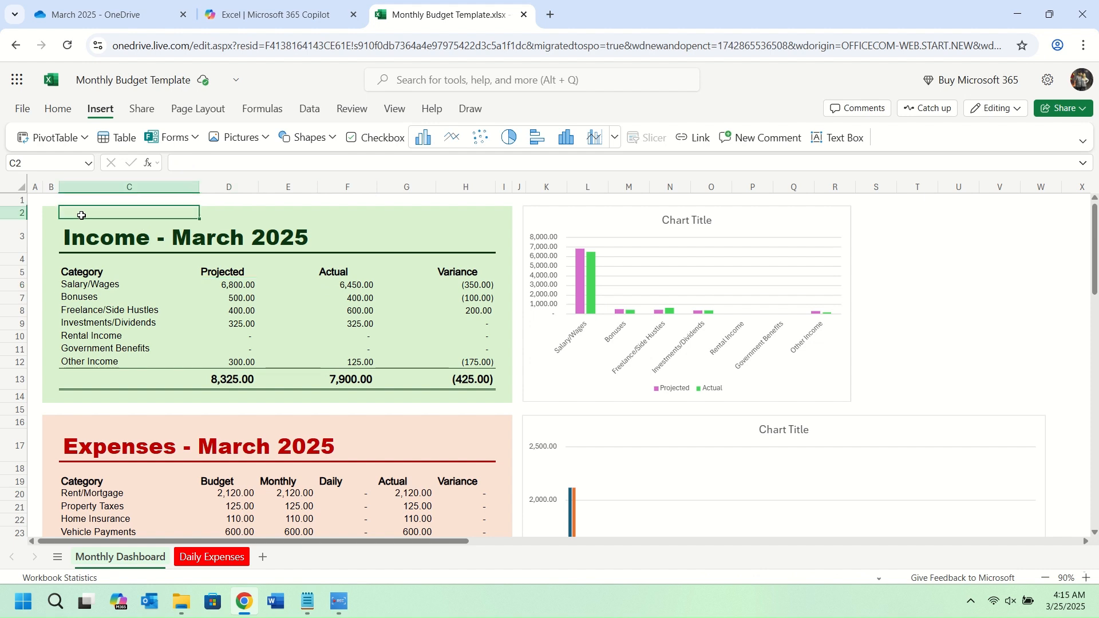